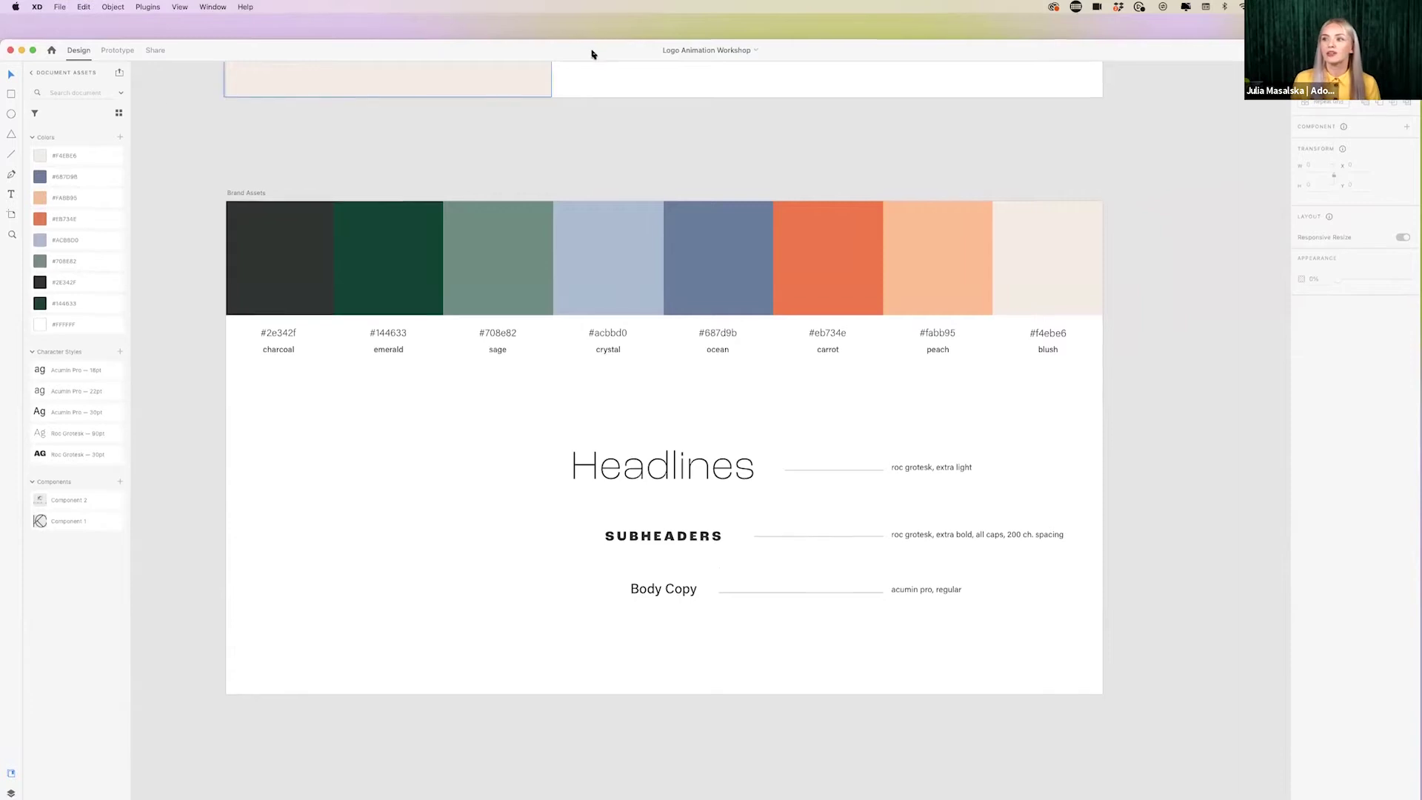
- Move the XD window higher and try resizing the charcoal swatch, then undo it
{"action": "left_click_drag", "start_coordinate": [590, 51], "coordinate": [593, 25]}
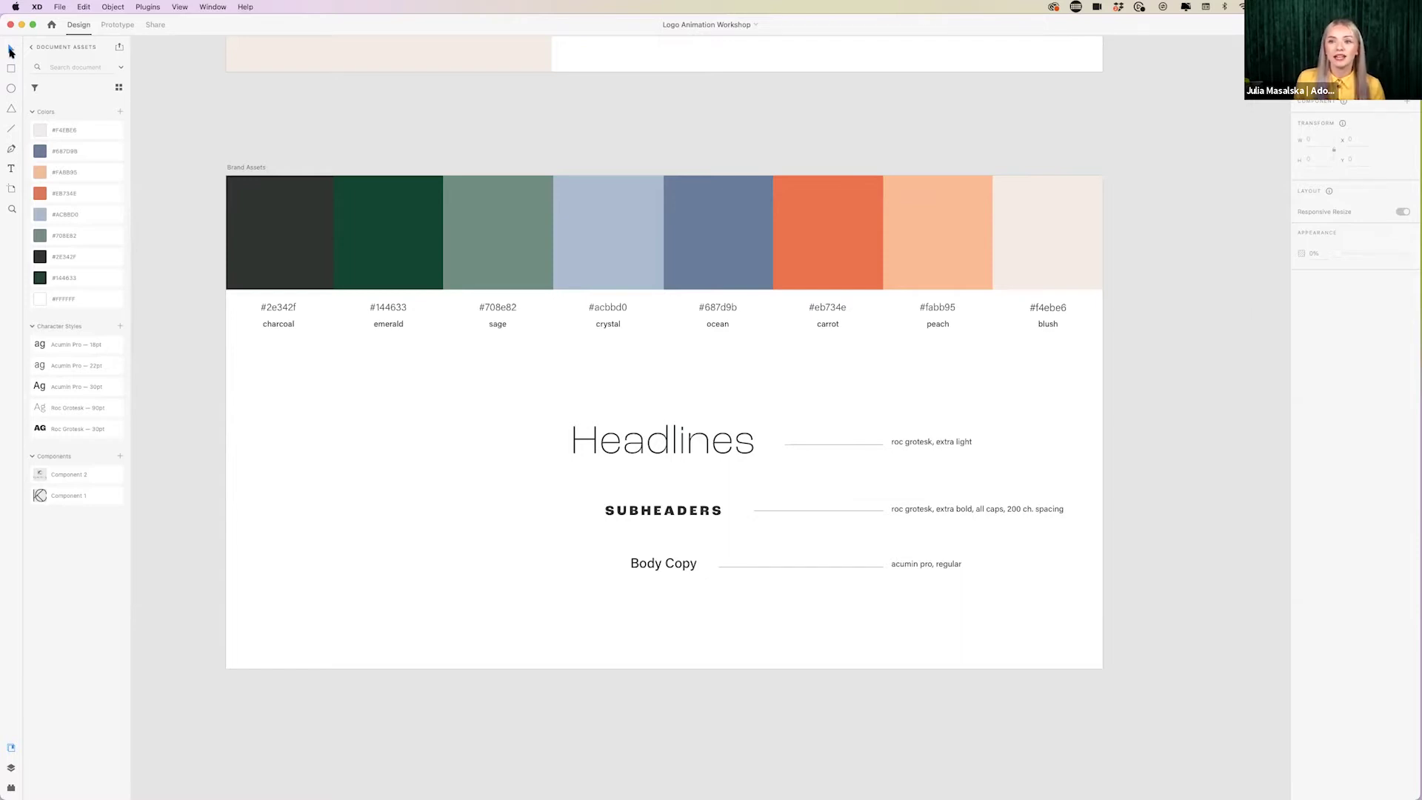
{"action": "left_click", "coordinate": [276, 253]}
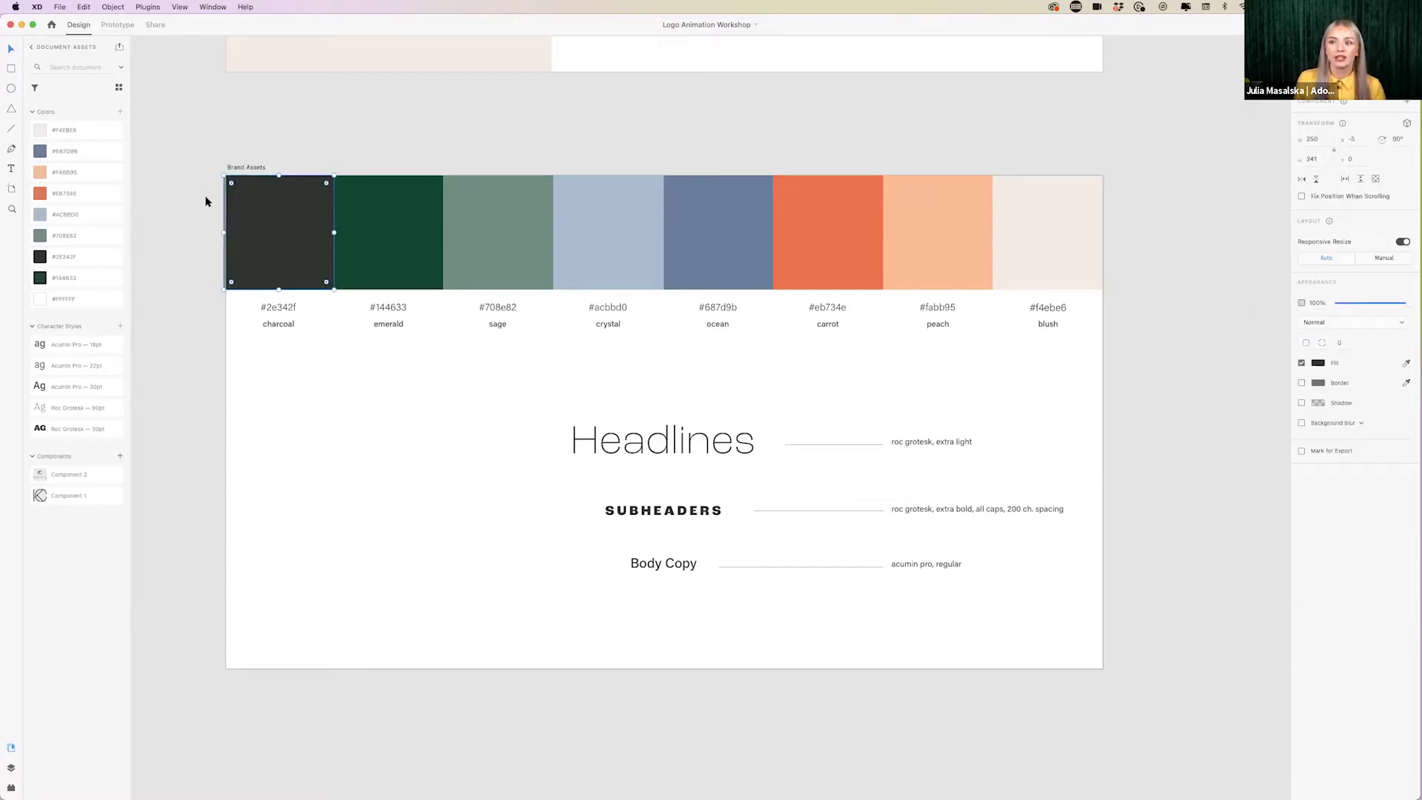
{"action": "mouse_move", "coordinate": [224, 289]}
{"action": "left_mouse_down"}
{"action": "mouse_move", "coordinate": [267, 265]}
{"action": "mouse_move", "coordinate": [234, 298]}
{"action": "left_mouse_up"}
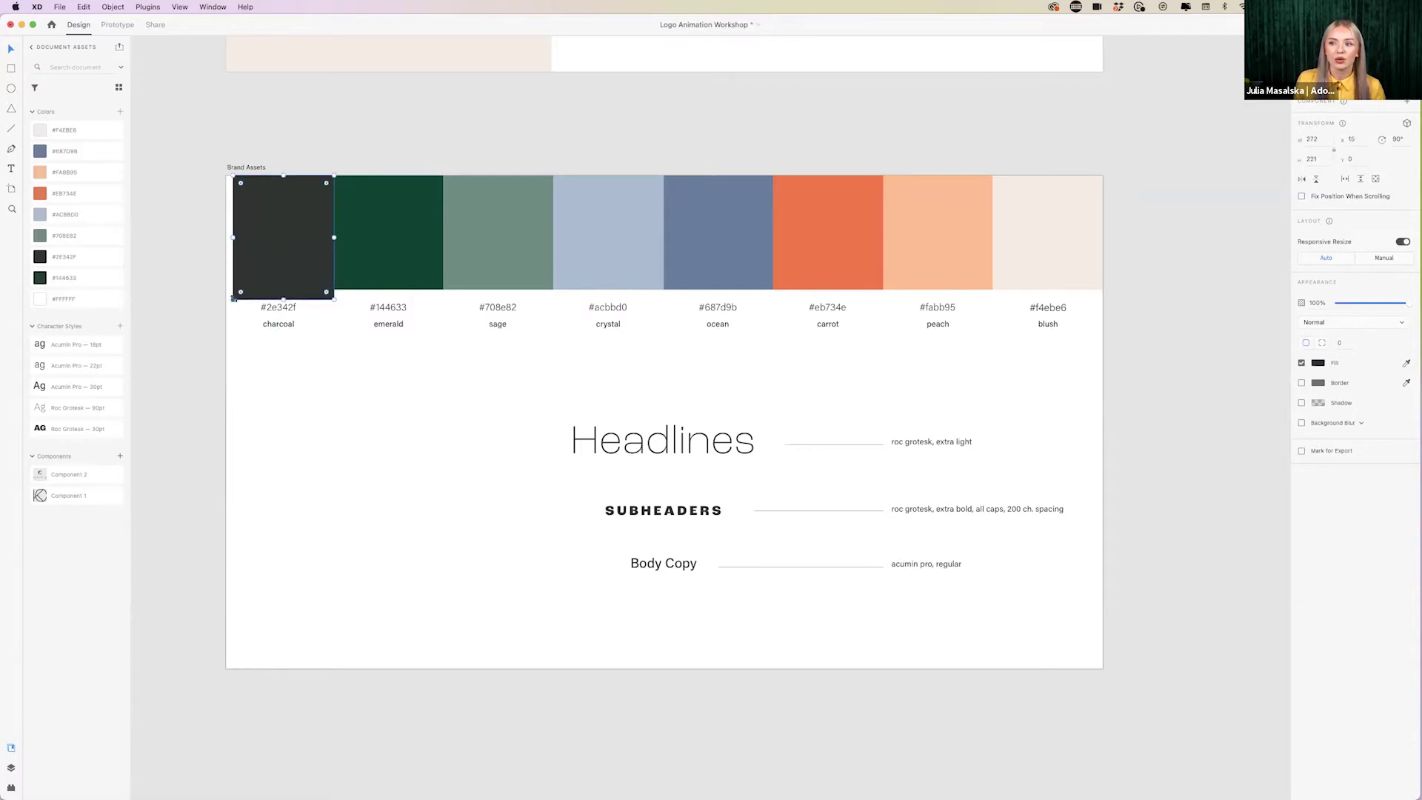
{"action": "key", "text": "super+z"}
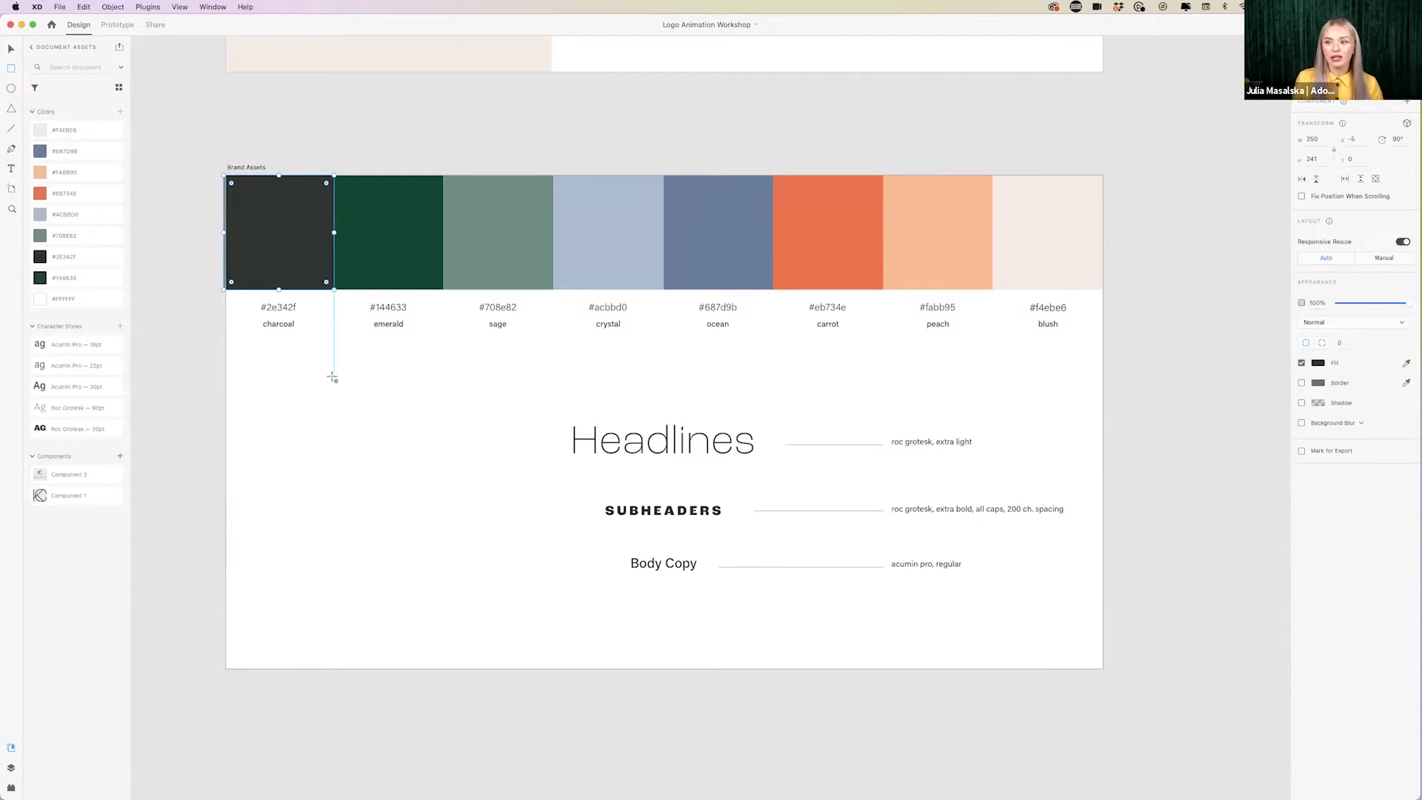
- Draw test ellipse and rectangle shapes near the charcoal swatch, then undo them
{"action": "left_click_drag", "start_coordinate": [288, 376], "coordinate": [463, 432]}
{"action": "key", "text": "super+z"}
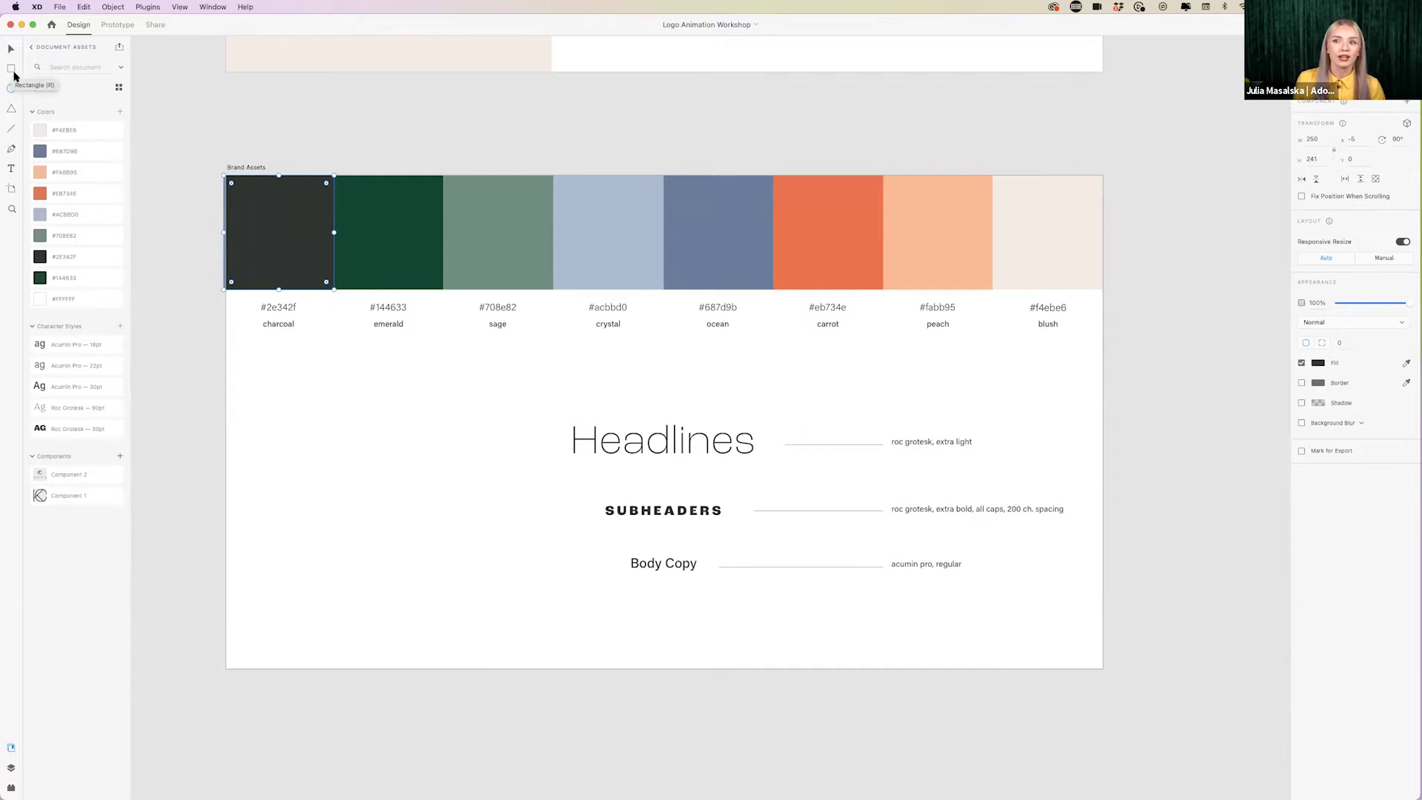
{"action": "left_click_drag", "start_coordinate": [275, 422], "coordinate": [458, 567]}
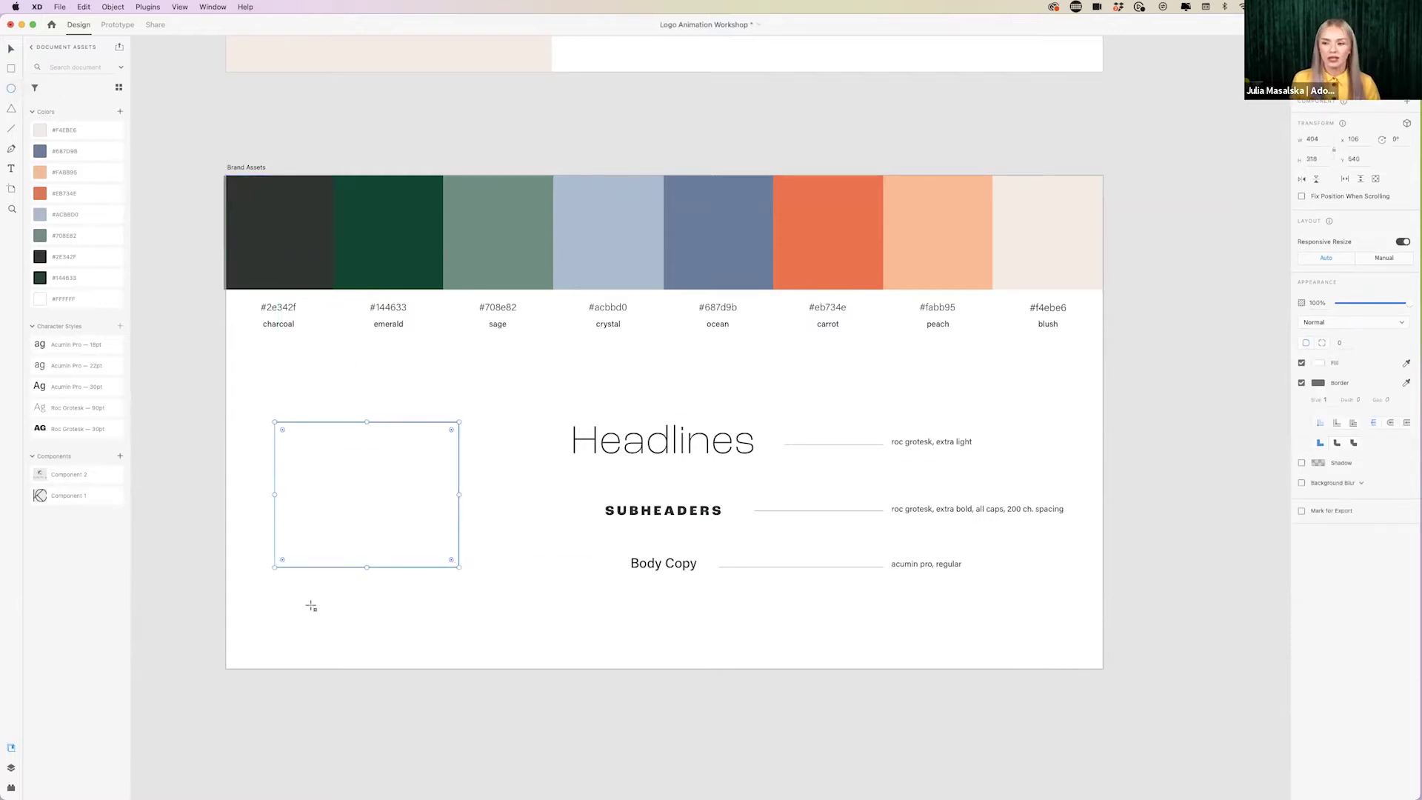
{"action": "left_click_drag", "start_coordinate": [301, 609], "coordinate": [486, 533]}
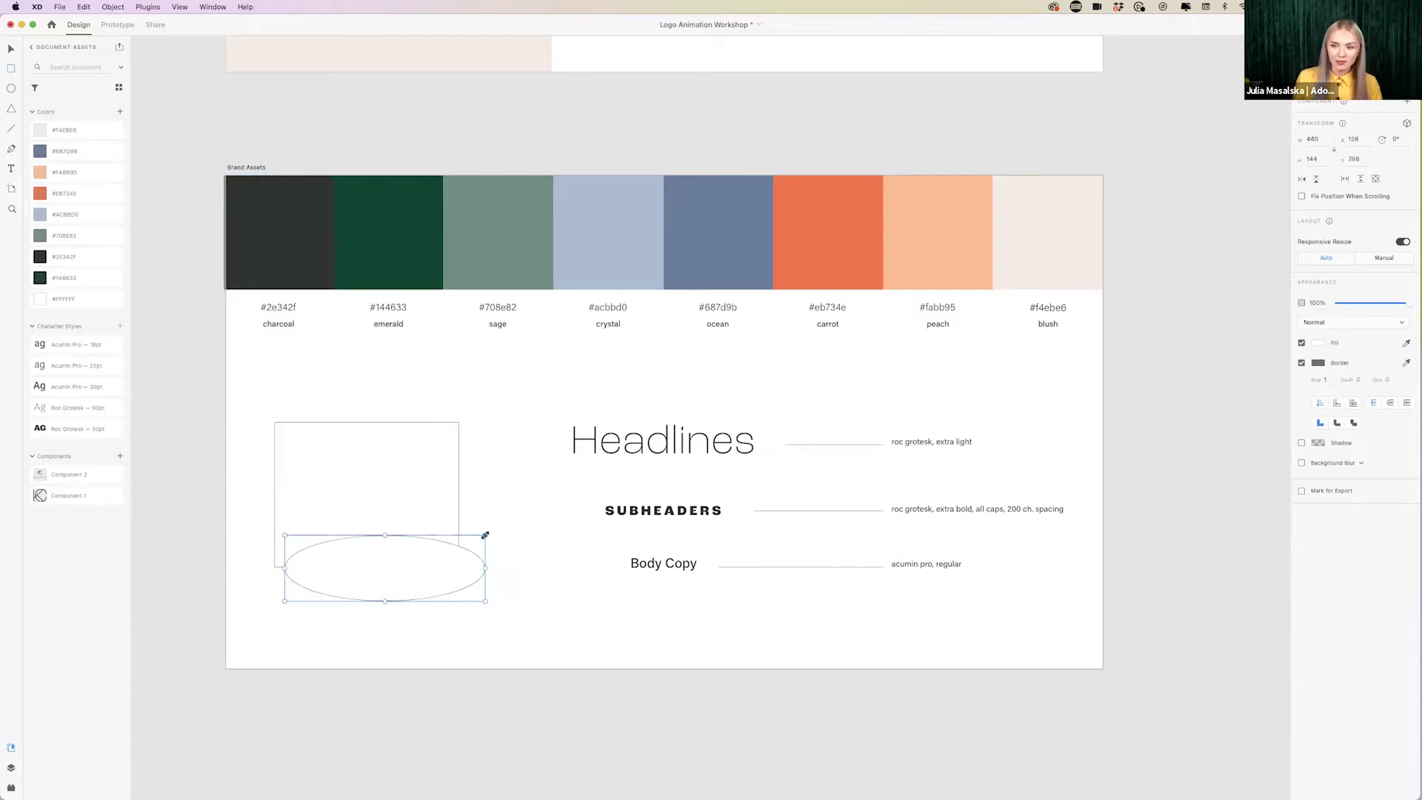
{"action": "key", "text": "super+z"}
{"action": "key", "text": "super+z"}
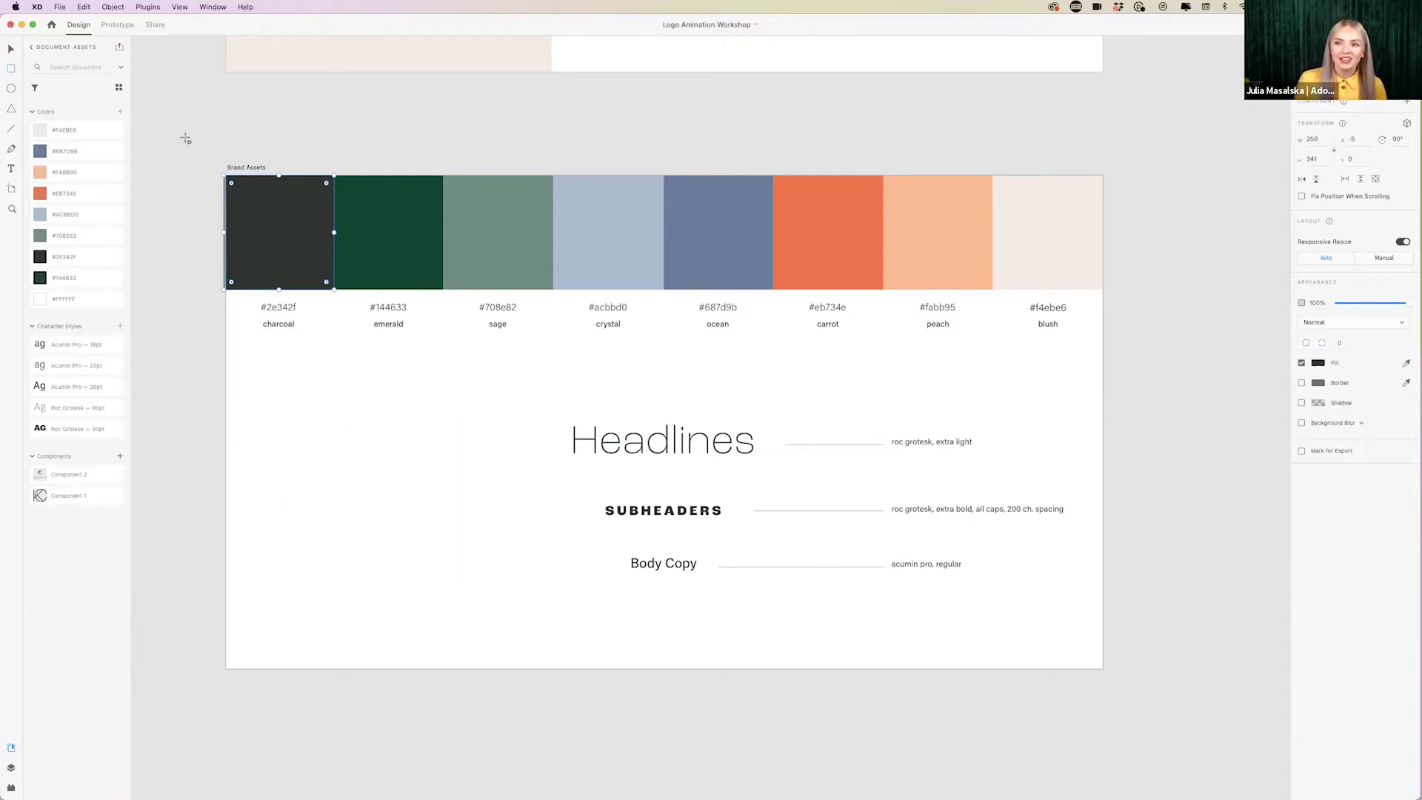
- Deselect the swatch, draw a test diagonal line, and delete it
{"action": "left_click", "coordinate": [11, 49]}
{"action": "left_click", "coordinate": [162, 203]}
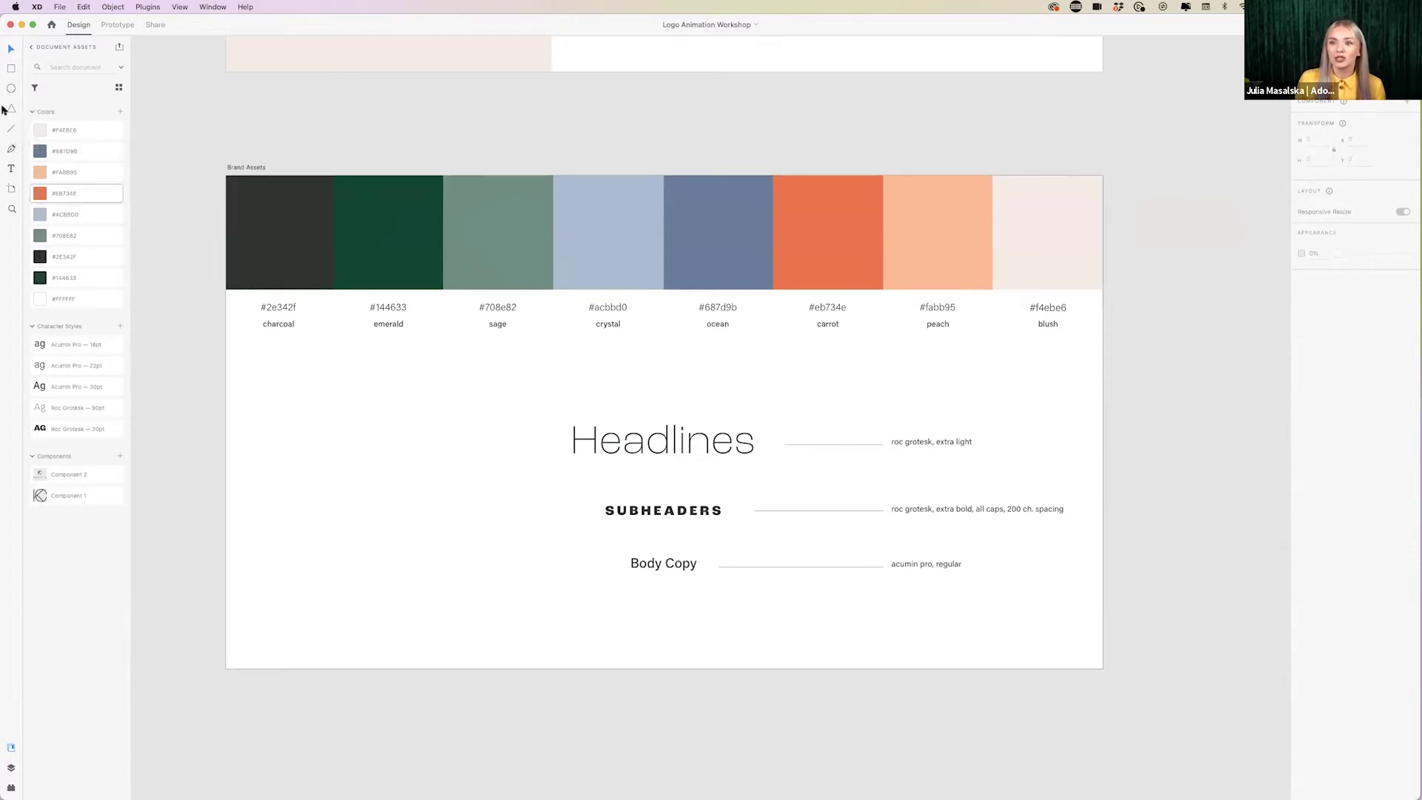
{"action": "left_click", "coordinate": [11, 129]}
{"action": "left_click_drag", "start_coordinate": [220, 363], "coordinate": [419, 542]}
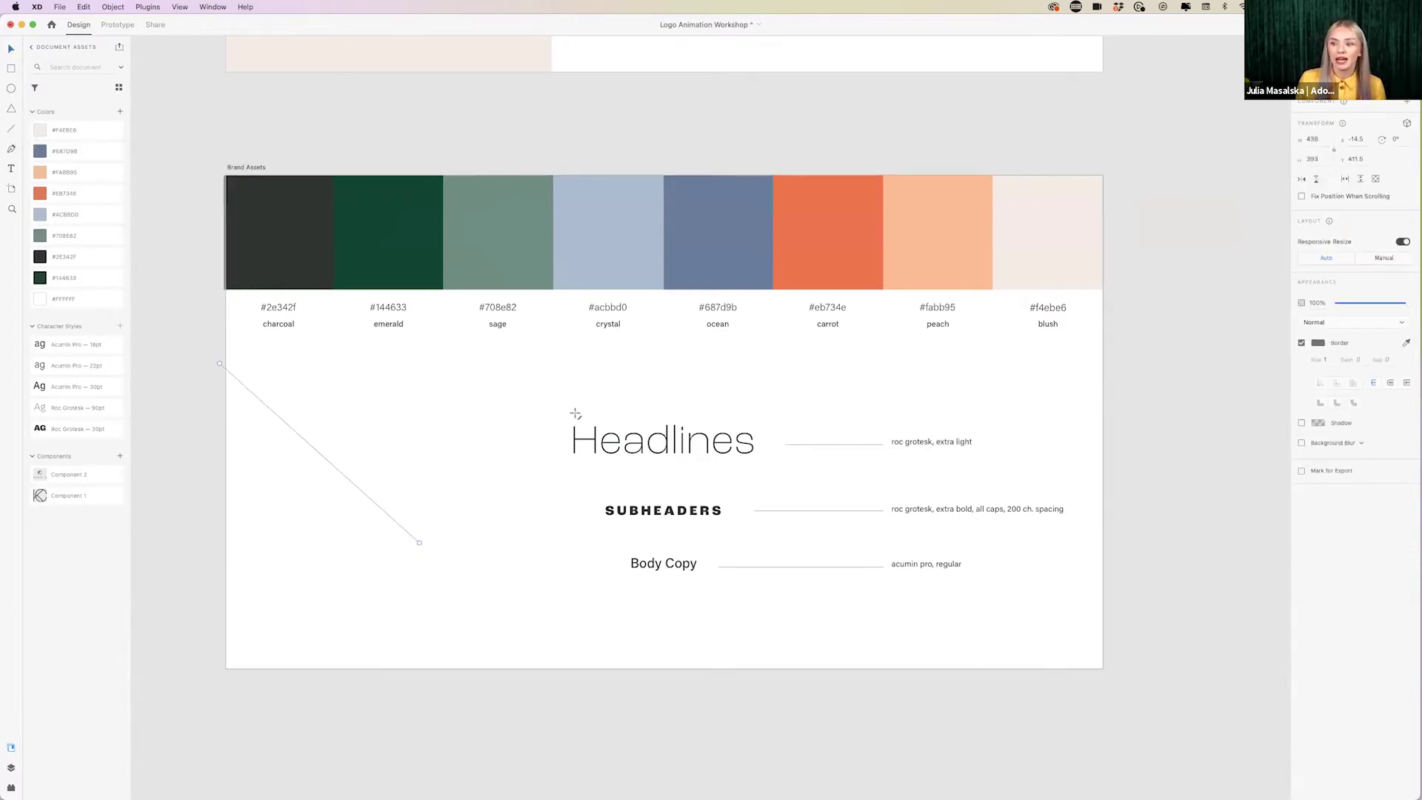
{"action": "key", "text": "Delete"}
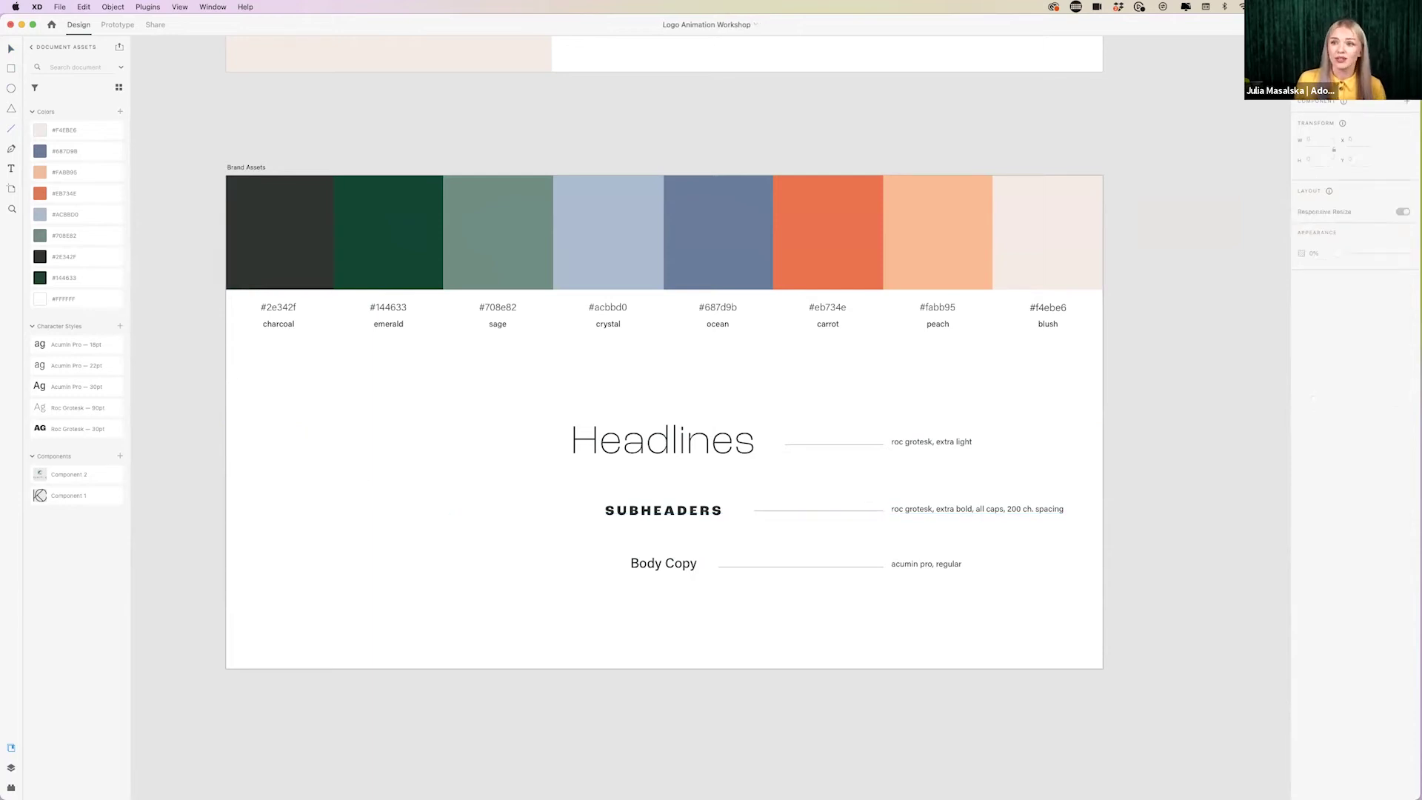
- Draw a closed rounded teardrop shape with the Pen tool, then delete it
{"action": "left_click", "coordinate": [10, 149]}
{"action": "left_click", "coordinate": [313, 388]}
{"action": "mouse_move", "coordinate": [244, 444]}
{"action": "left_mouse_down"}
{"action": "mouse_move", "coordinate": [245, 486]}
{"action": "mouse_move", "coordinate": [333, 498]}
{"action": "left_mouse_up"}
{"action": "left_click", "coordinate": [317, 496]}
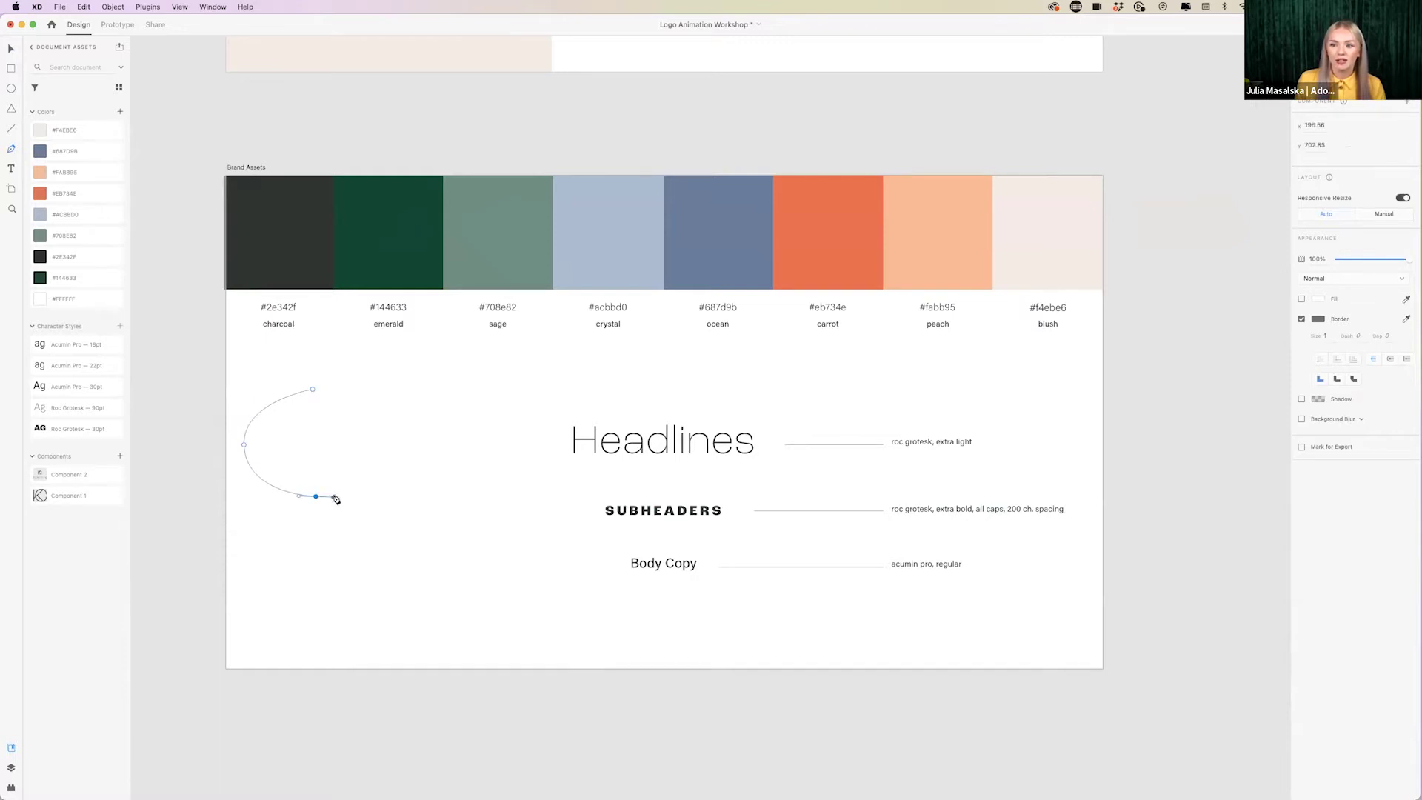
{"action": "left_click_drag", "start_coordinate": [383, 448], "coordinate": [383, 409]}
{"action": "left_click", "coordinate": [313, 389]}
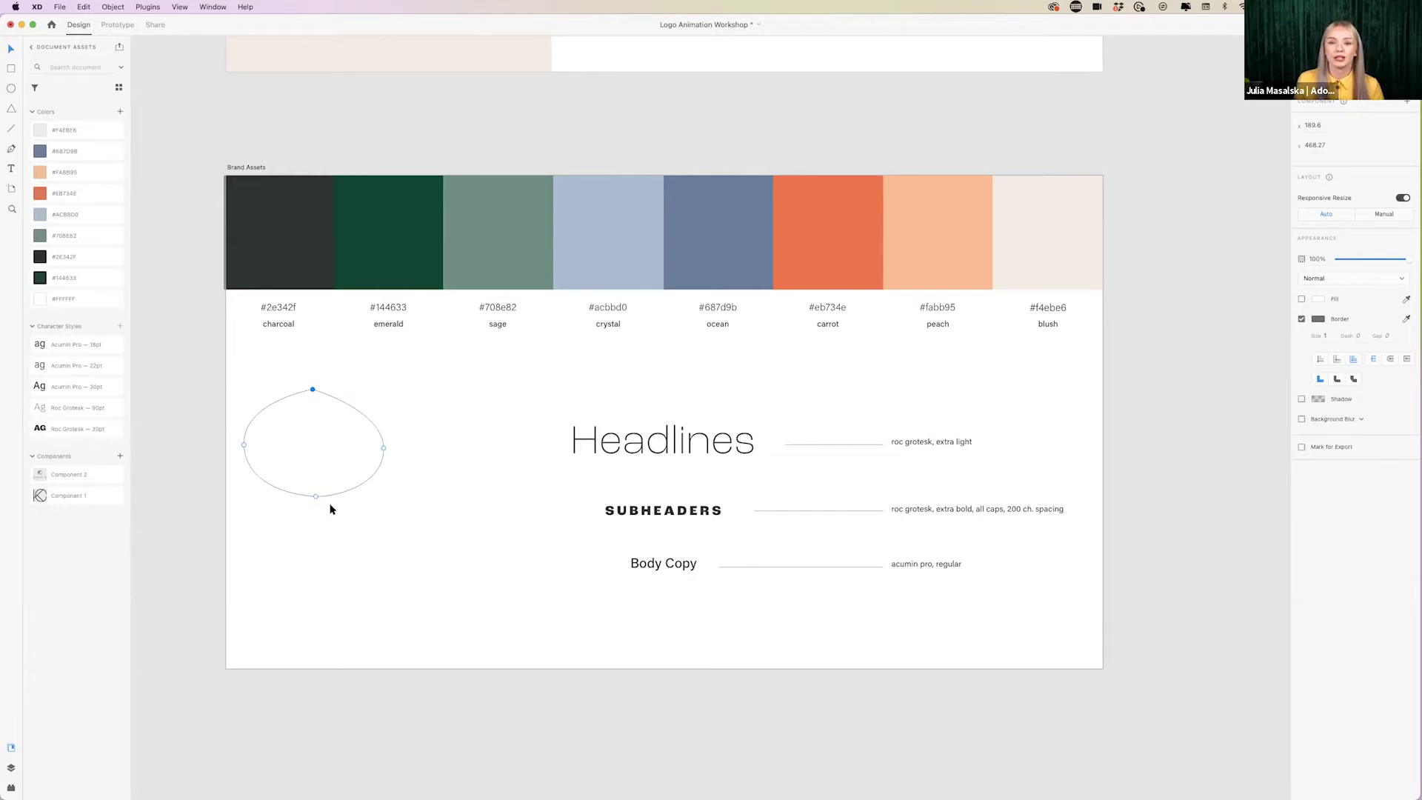
{"action": "key", "text": "Escape"}
{"action": "left_click", "coordinate": [375, 413]}
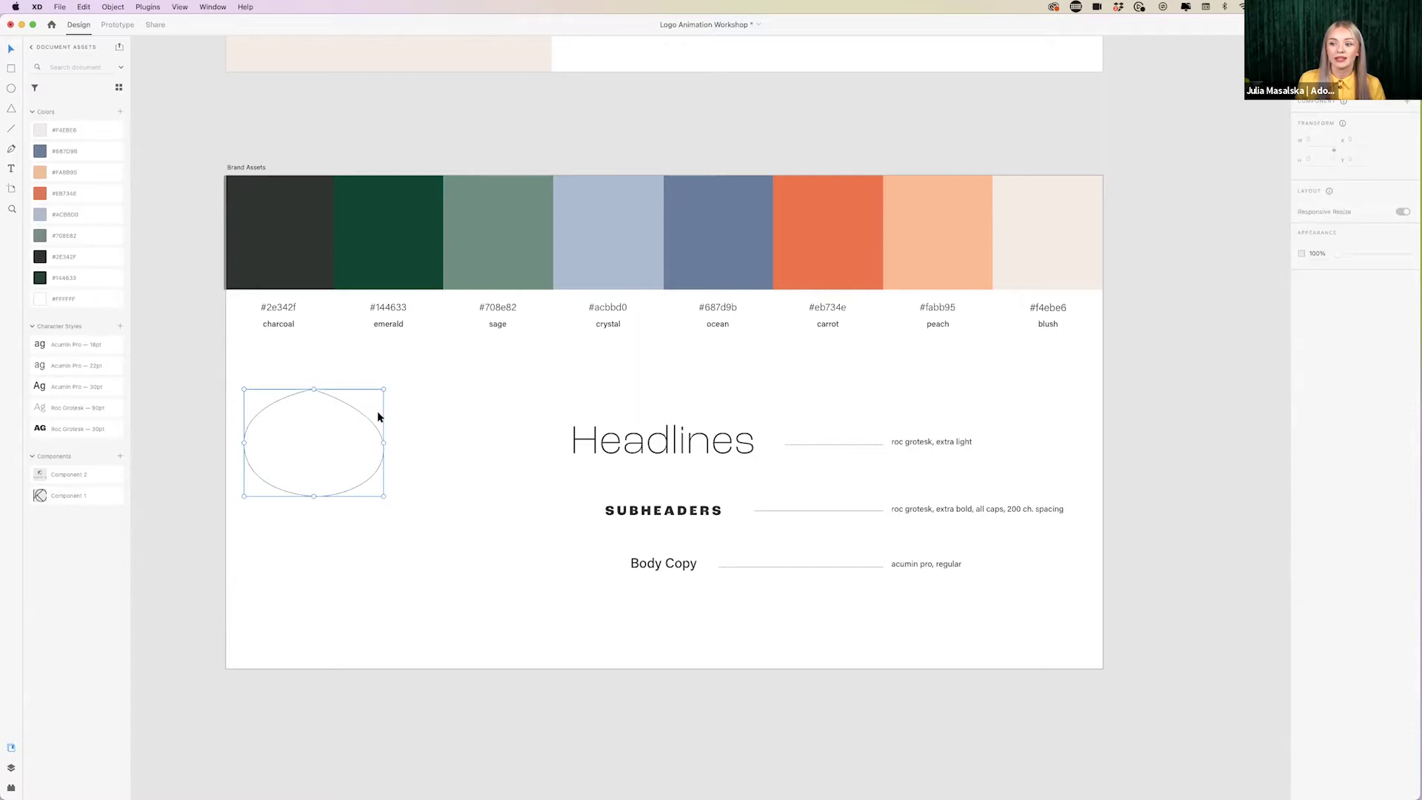
{"action": "key", "text": "Delete"}
- Add a test text box with placeholder text near the Logo Design artboard's top
{"action": "scroll", "coordinate": [413, 428], "scroll_direction": "up", "scroll_amount": 10}
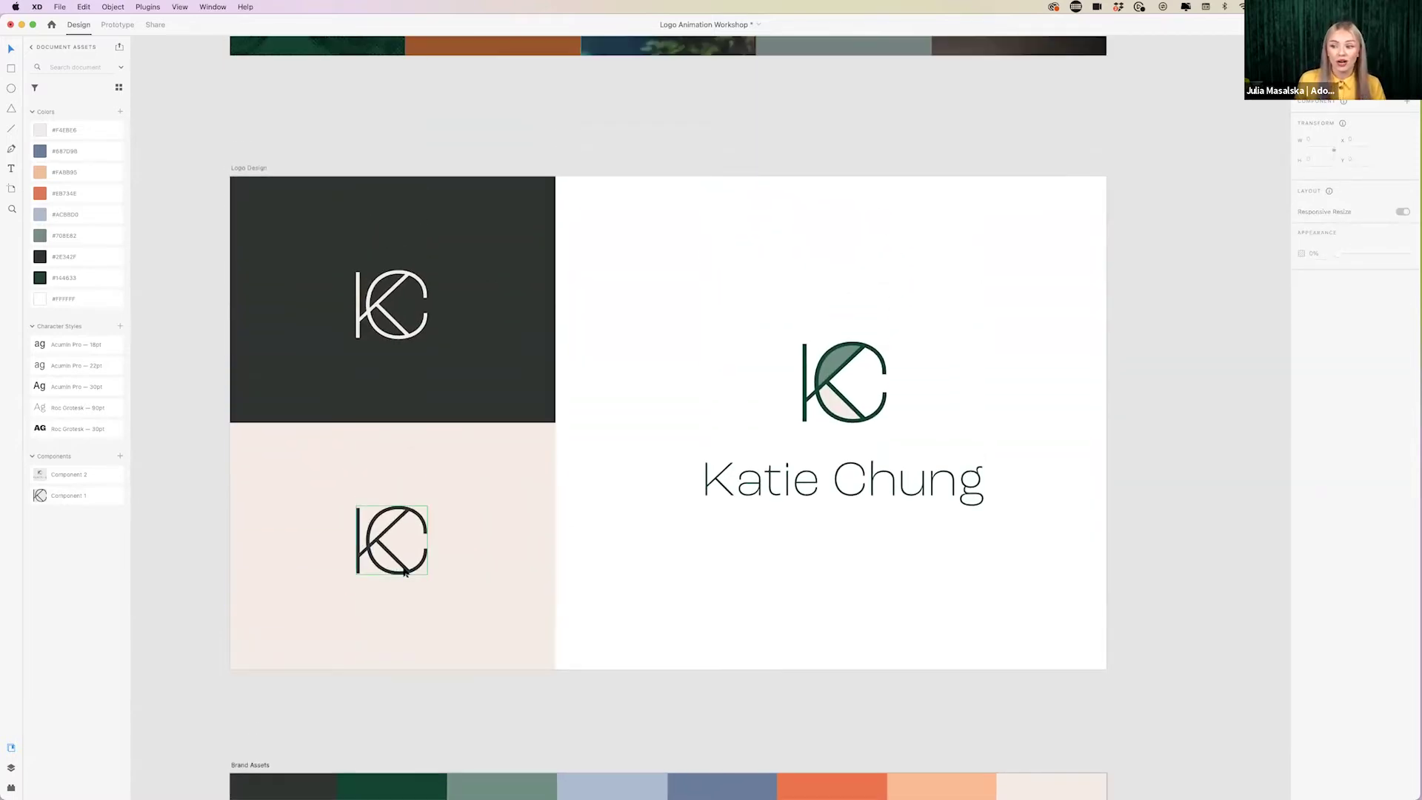
{"action": "scroll", "coordinate": [592, 474], "scroll_direction": "up", "scroll_amount": 1}
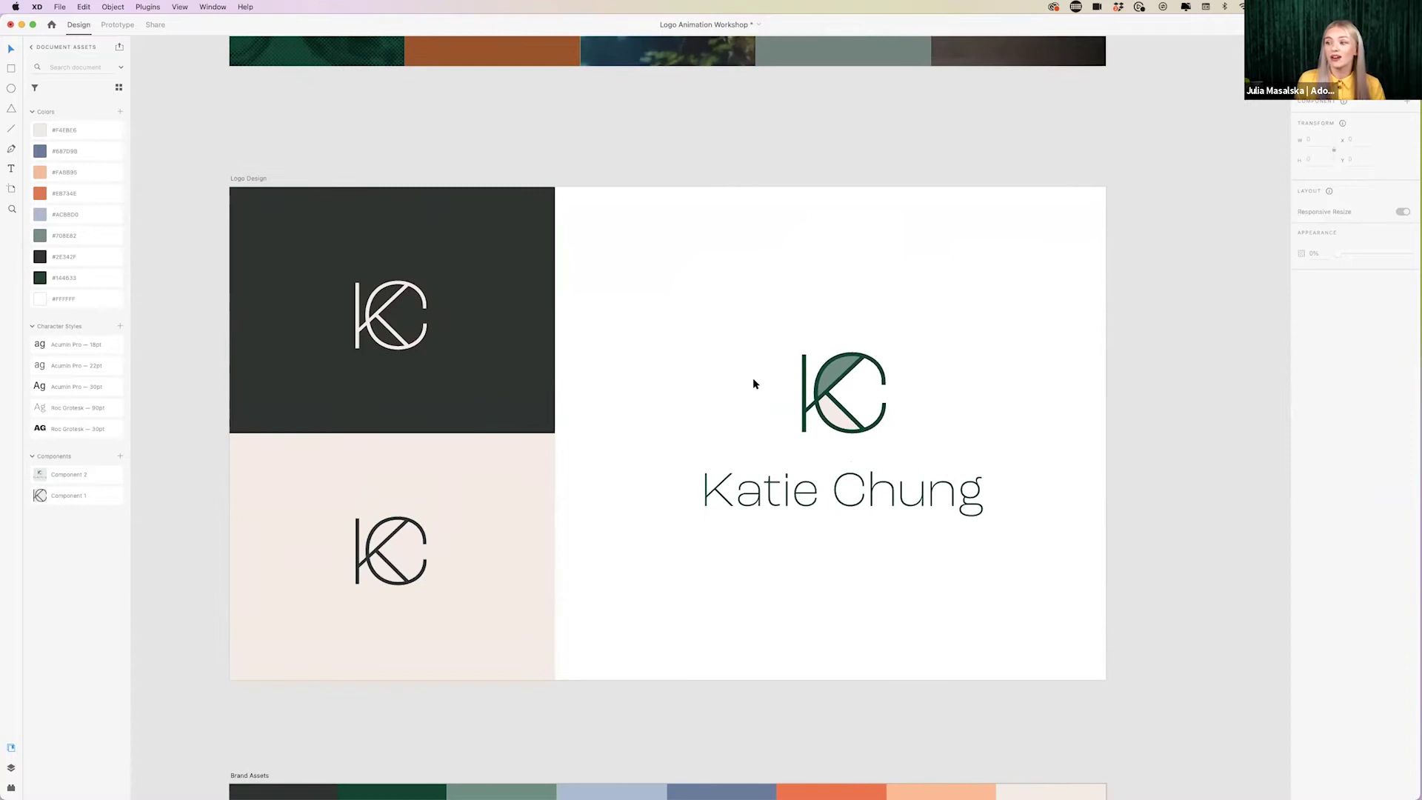
{"action": "scroll", "coordinate": [660, 355], "scroll_direction": "down", "scroll_amount": 4}
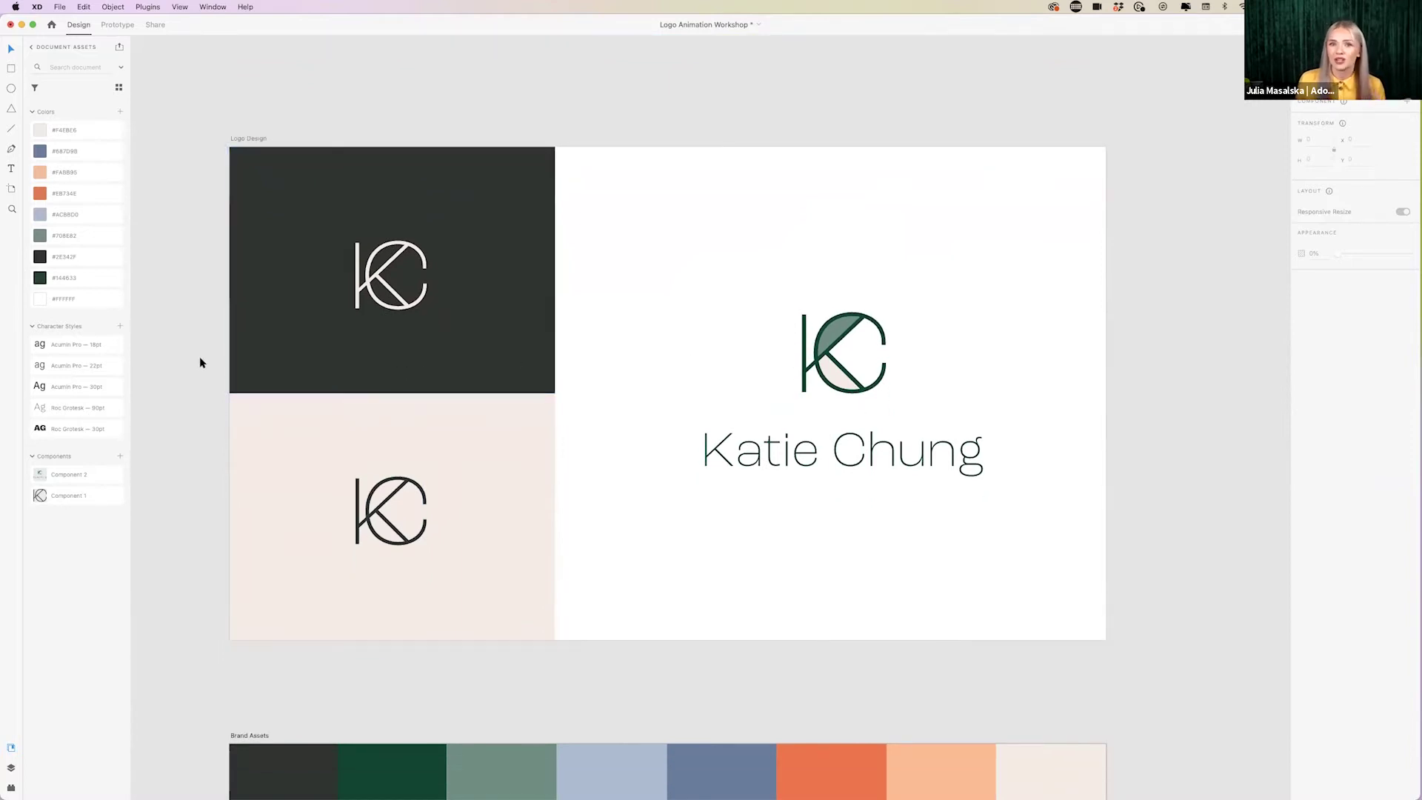
{"action": "left_click", "coordinate": [11, 170]}
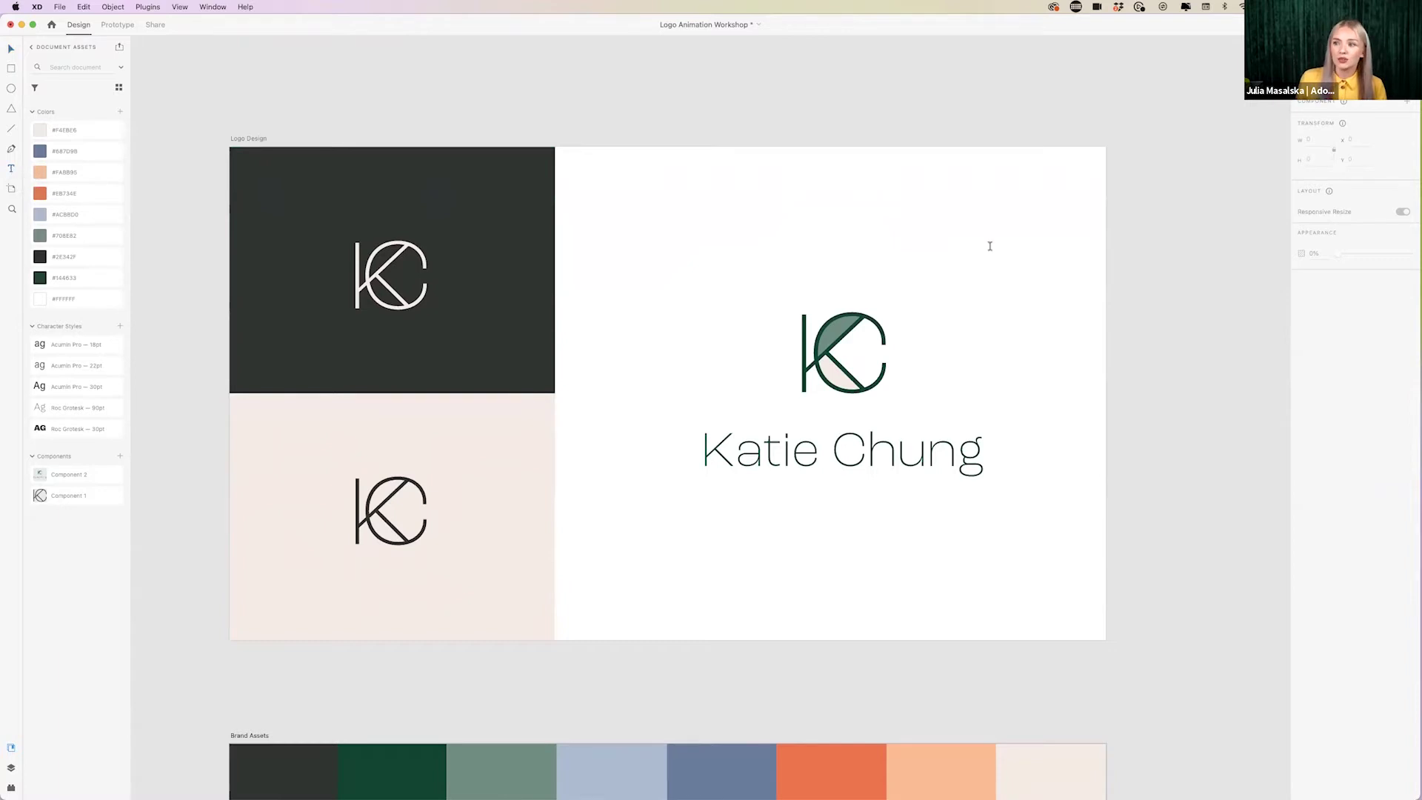
{"action": "left_click_drag", "start_coordinate": [588, 180], "coordinate": [1079, 294]}
{"action": "type", "text": "sjdvlsdbvlshdbv"}
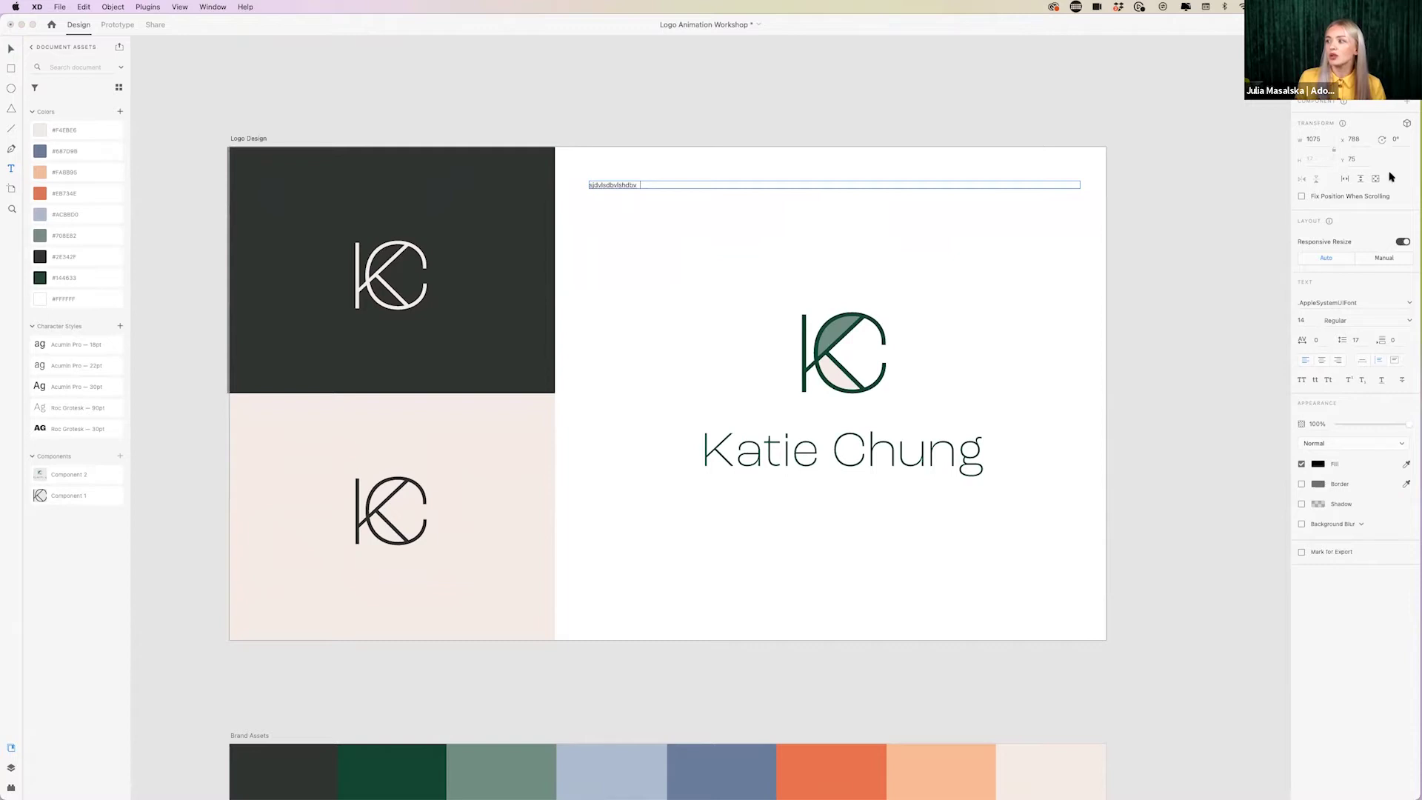
- Keep the font family and Regular weight, edit the size, and centre-align the text
{"action": "left_click", "coordinate": [1407, 303]}
{"action": "left_click", "coordinate": [1408, 302]}
{"action": "left_click", "coordinate": [1409, 321]}
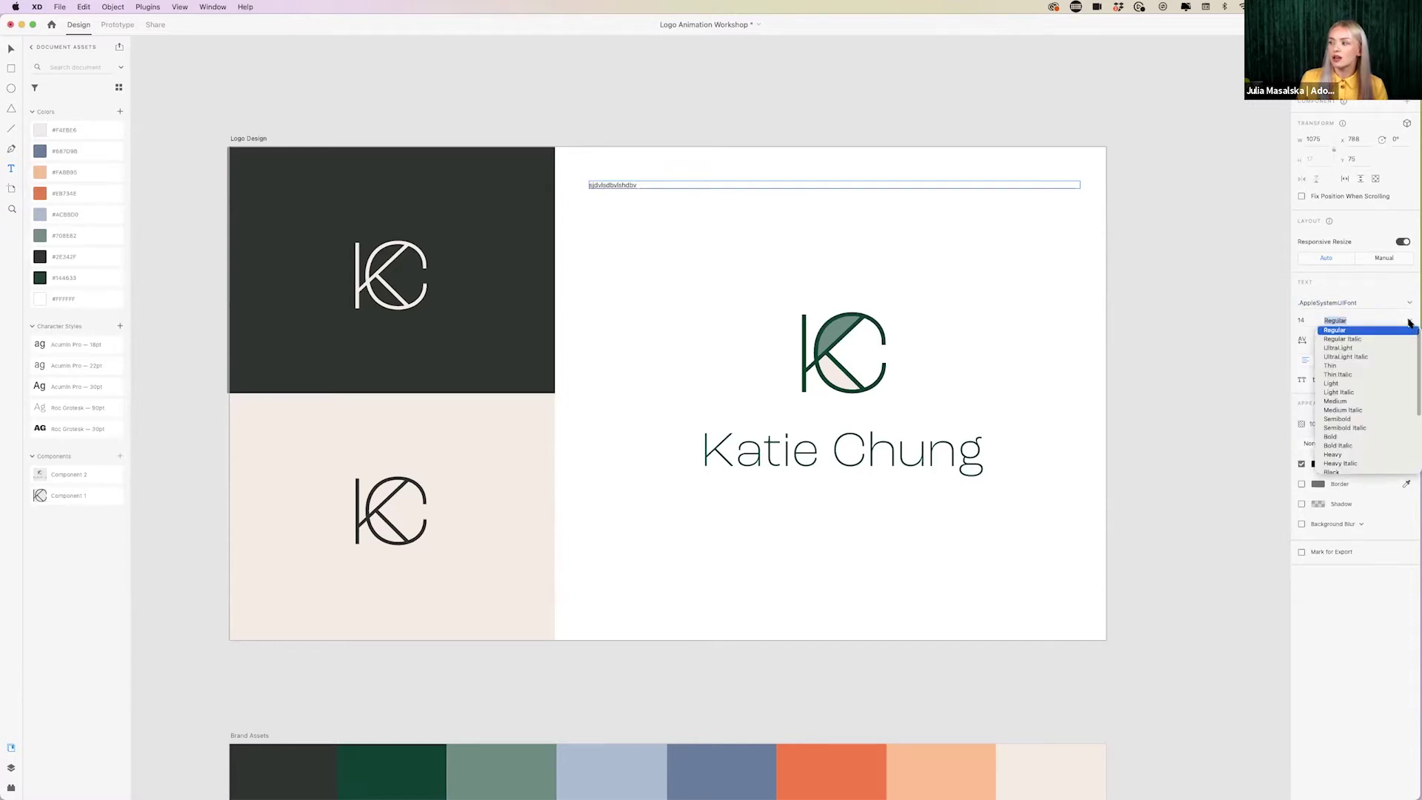
{"action": "left_click", "coordinate": [1409, 322]}
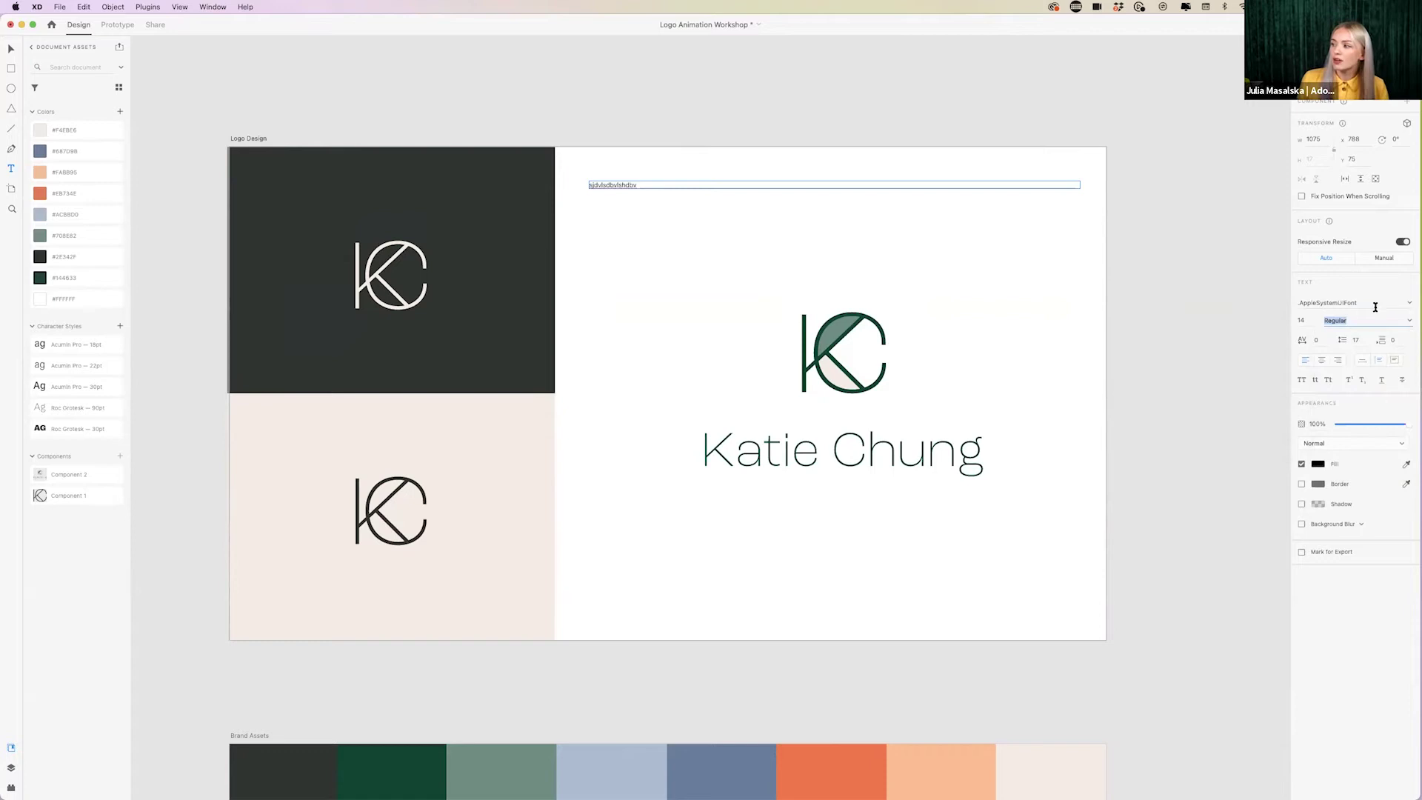
{"action": "left_click", "coordinate": [1302, 321]}
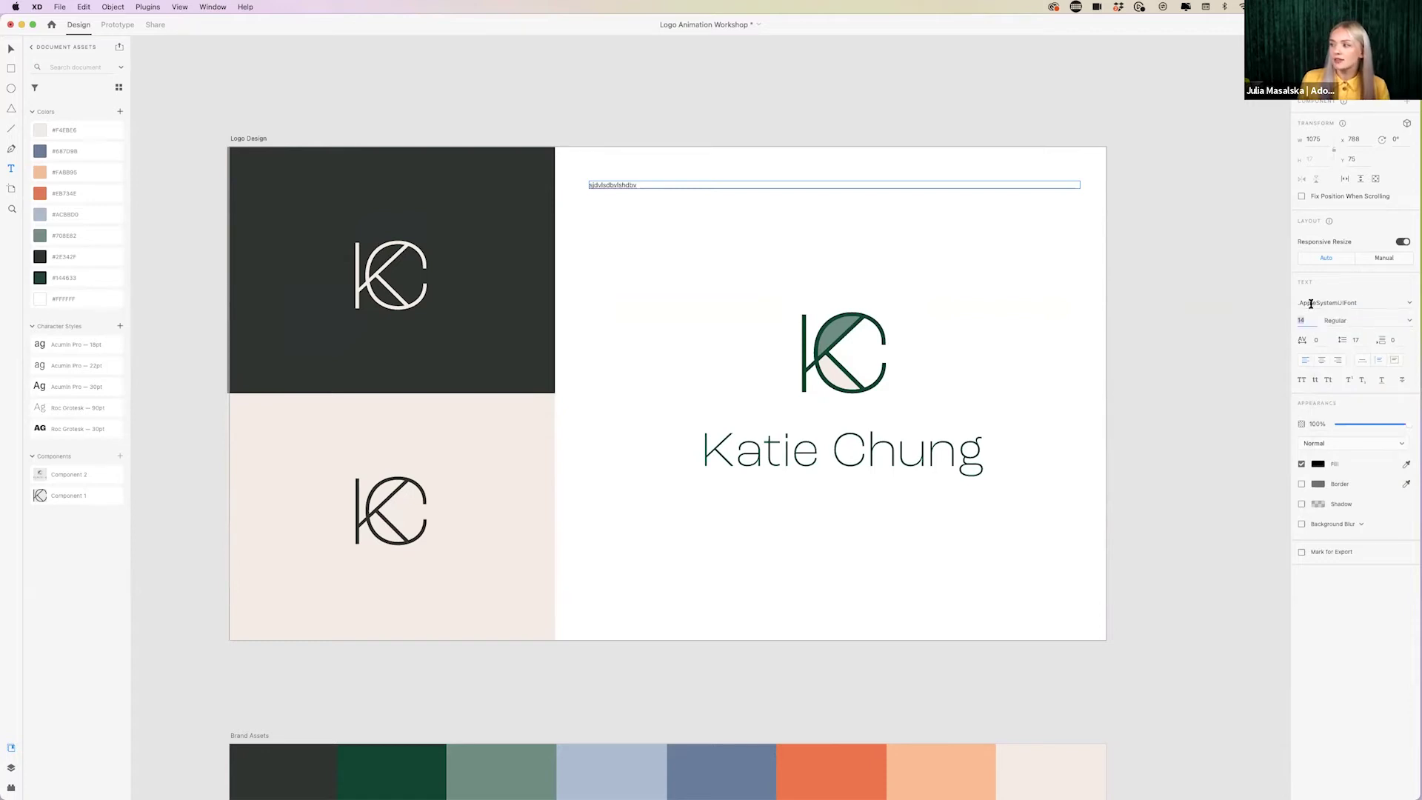
{"action": "left_click", "coordinate": [1323, 360]}
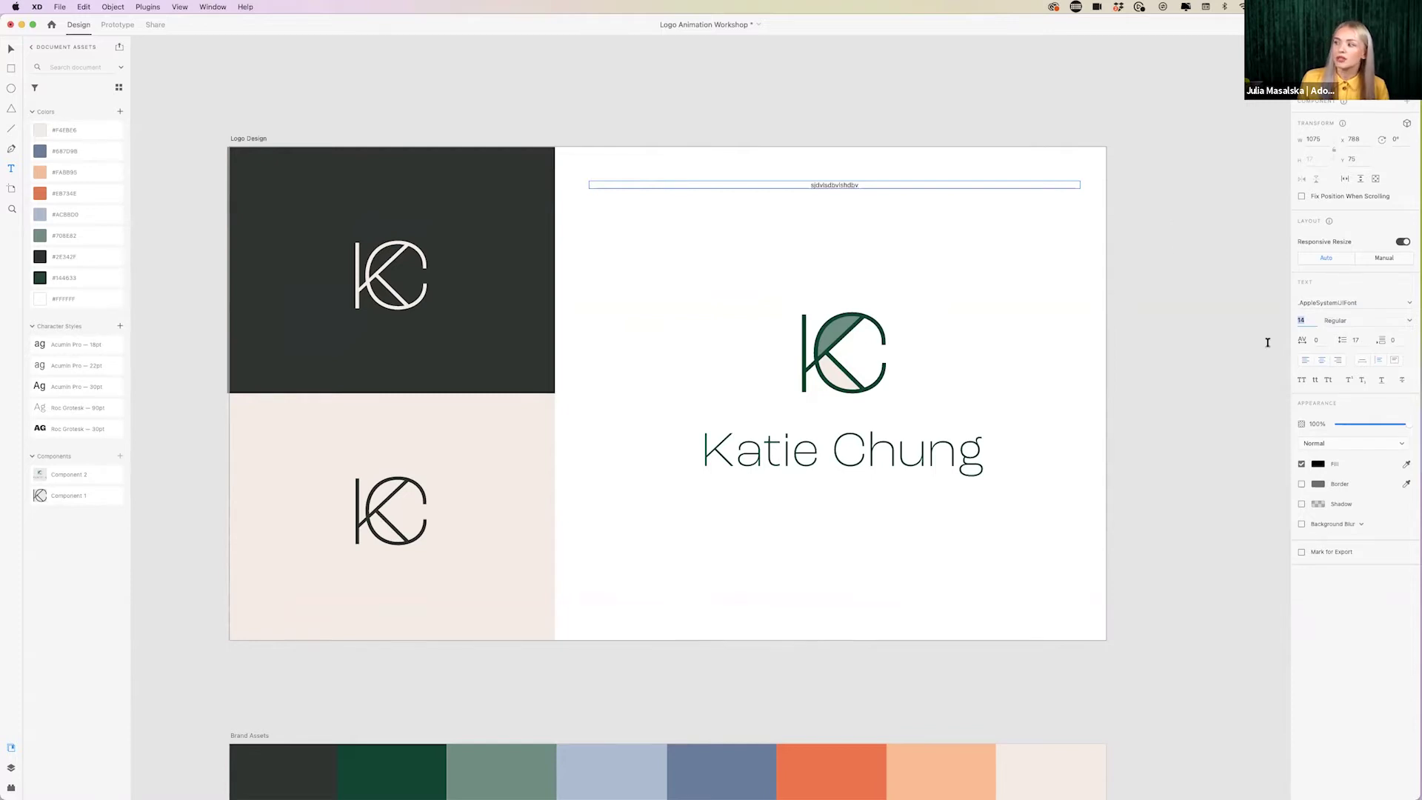
- Change the test text's fill colour to a muted red
{"action": "left_click", "coordinate": [1318, 464]}
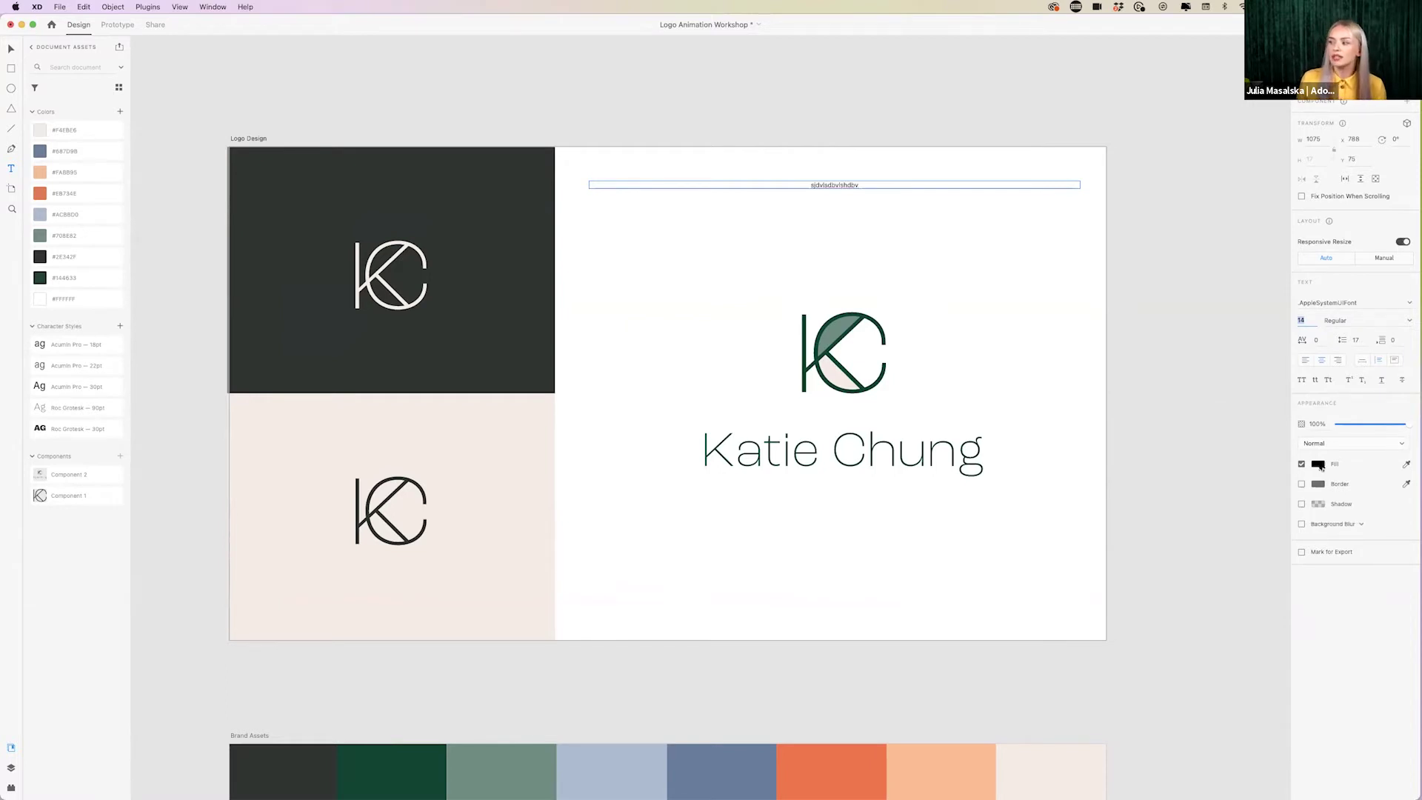
{"action": "left_click", "coordinate": [1318, 464]}
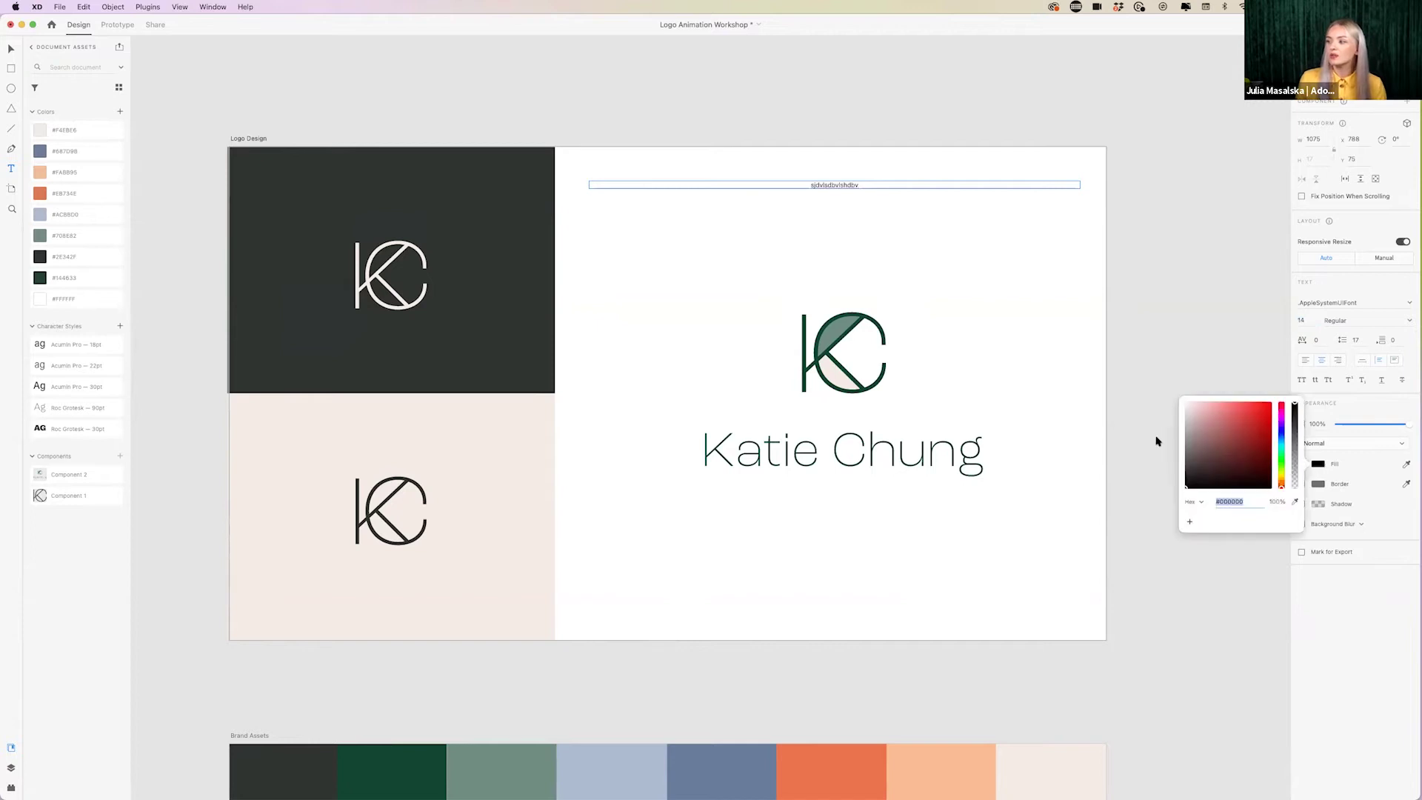
{"action": "left_click", "coordinate": [1227, 433]}
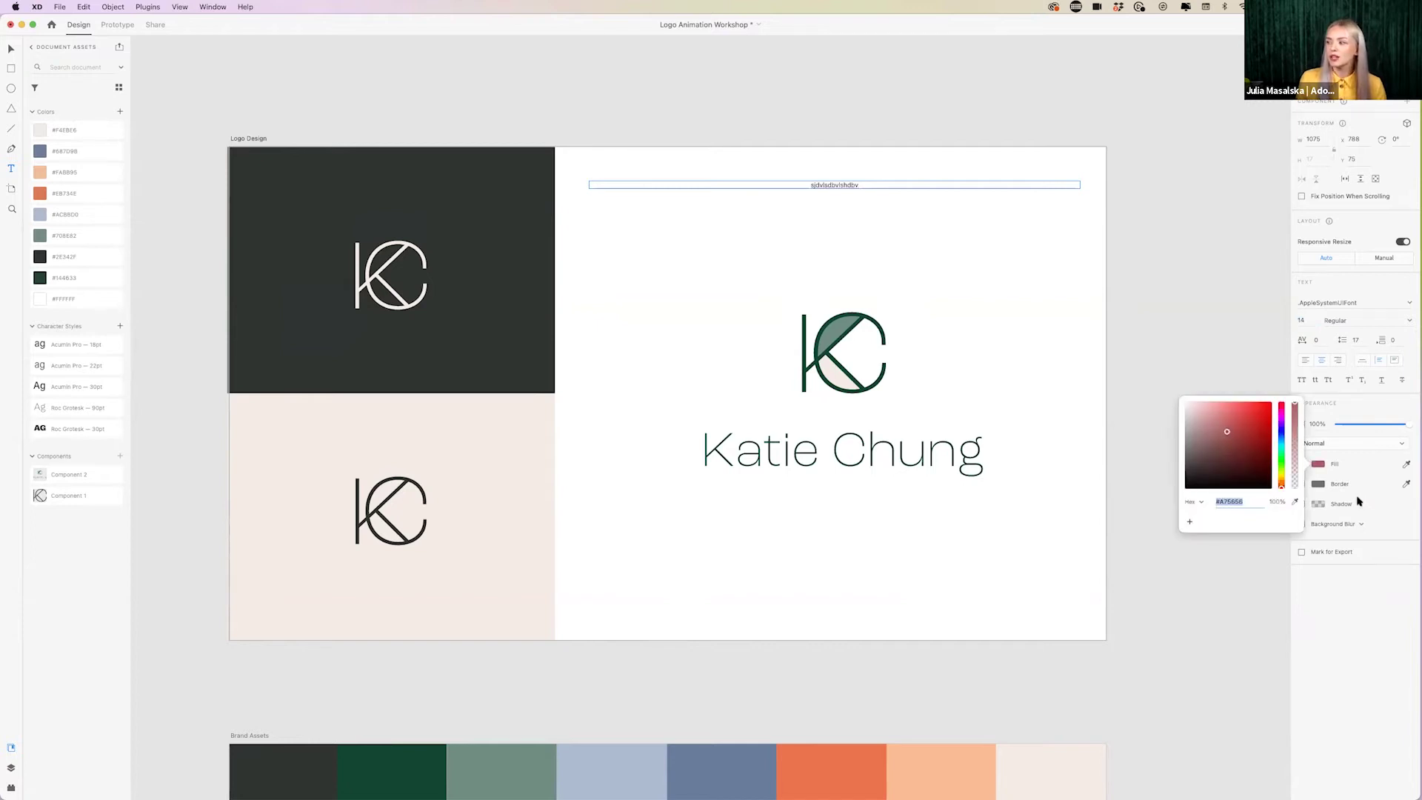
{"action": "left_click", "coordinate": [1335, 644]}
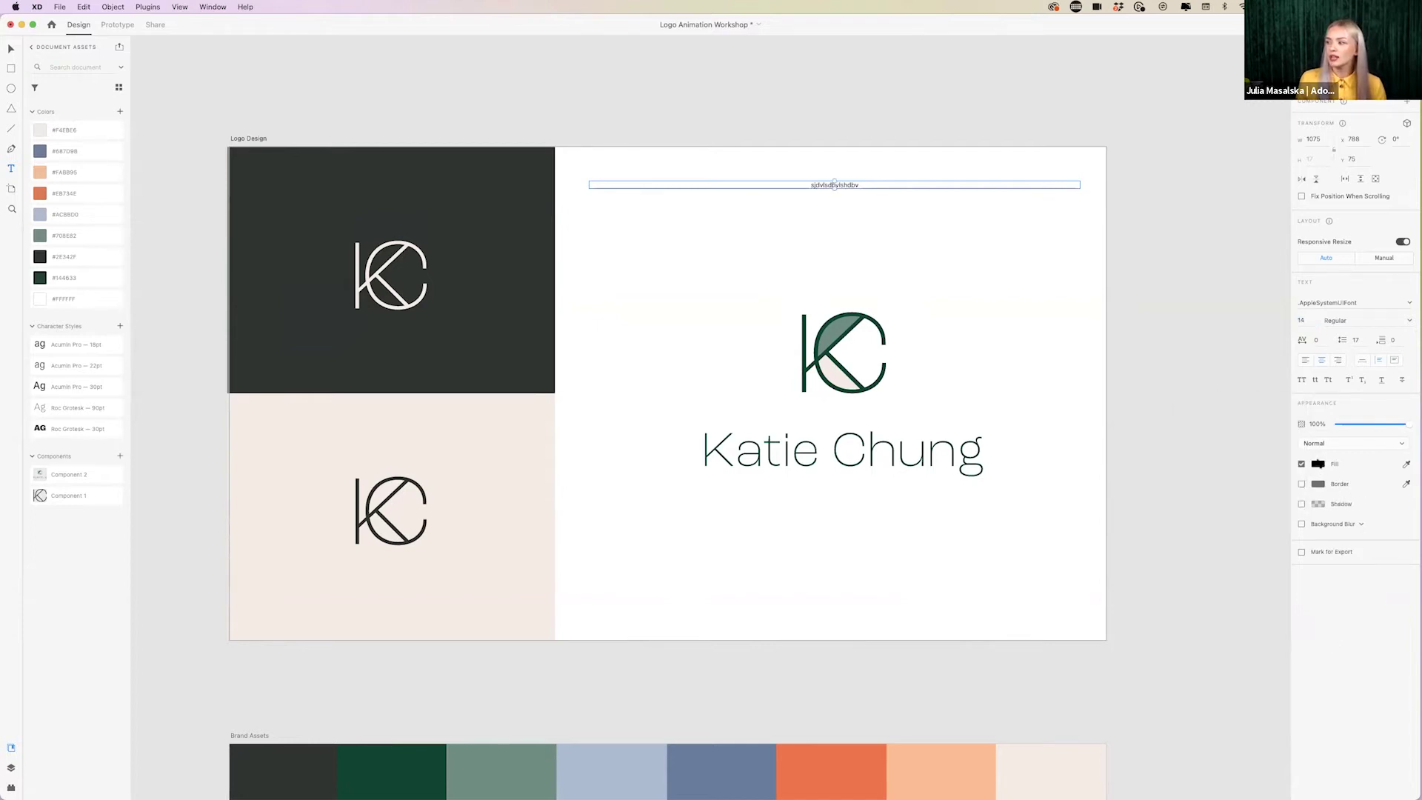
{"action": "left_click", "coordinate": [1318, 465]}
{"action": "left_click", "coordinate": [1159, 329]}
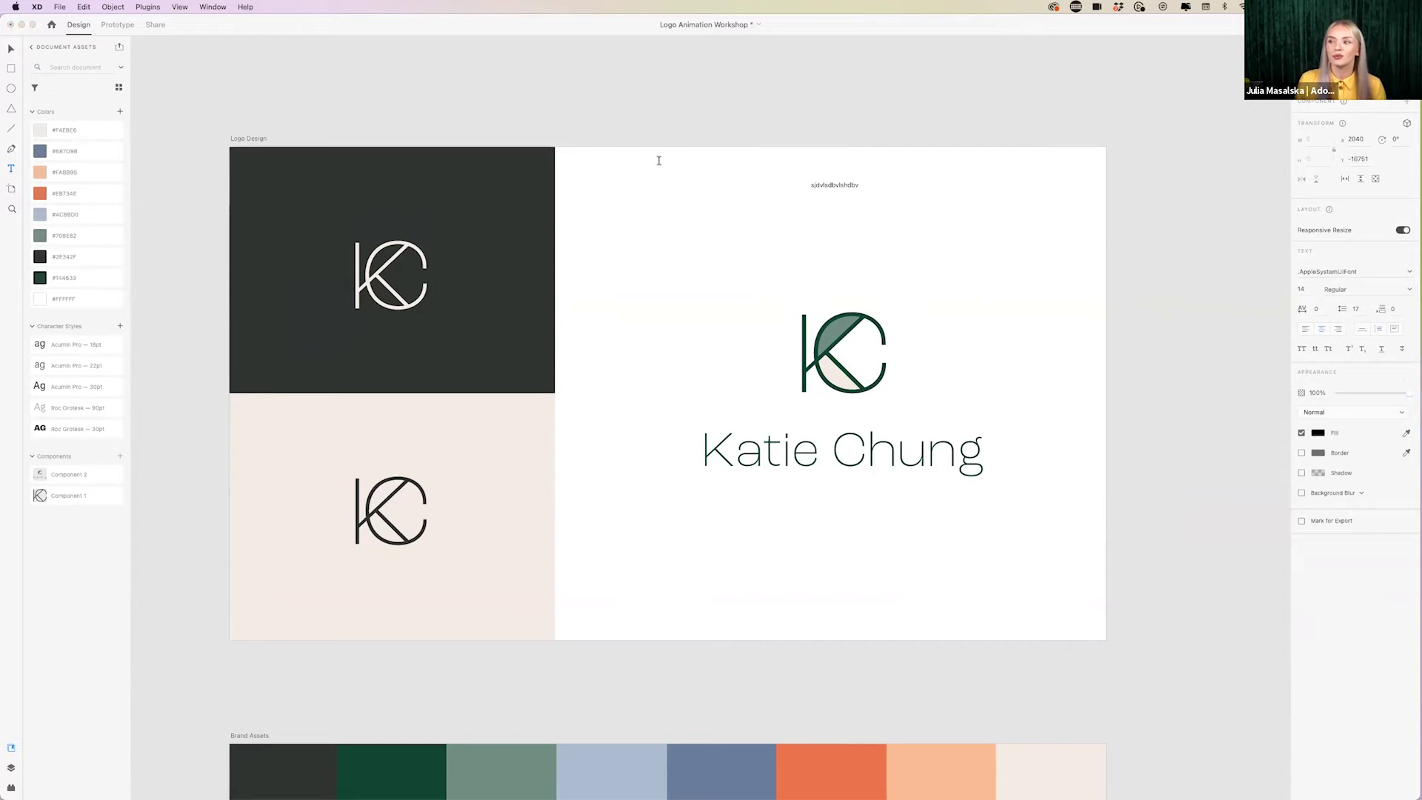
- Select the placeholder text box and delete it
{"action": "left_click", "coordinate": [10, 49]}
{"action": "left_click", "coordinate": [829, 185]}
{"action": "key", "text": "Delete"}
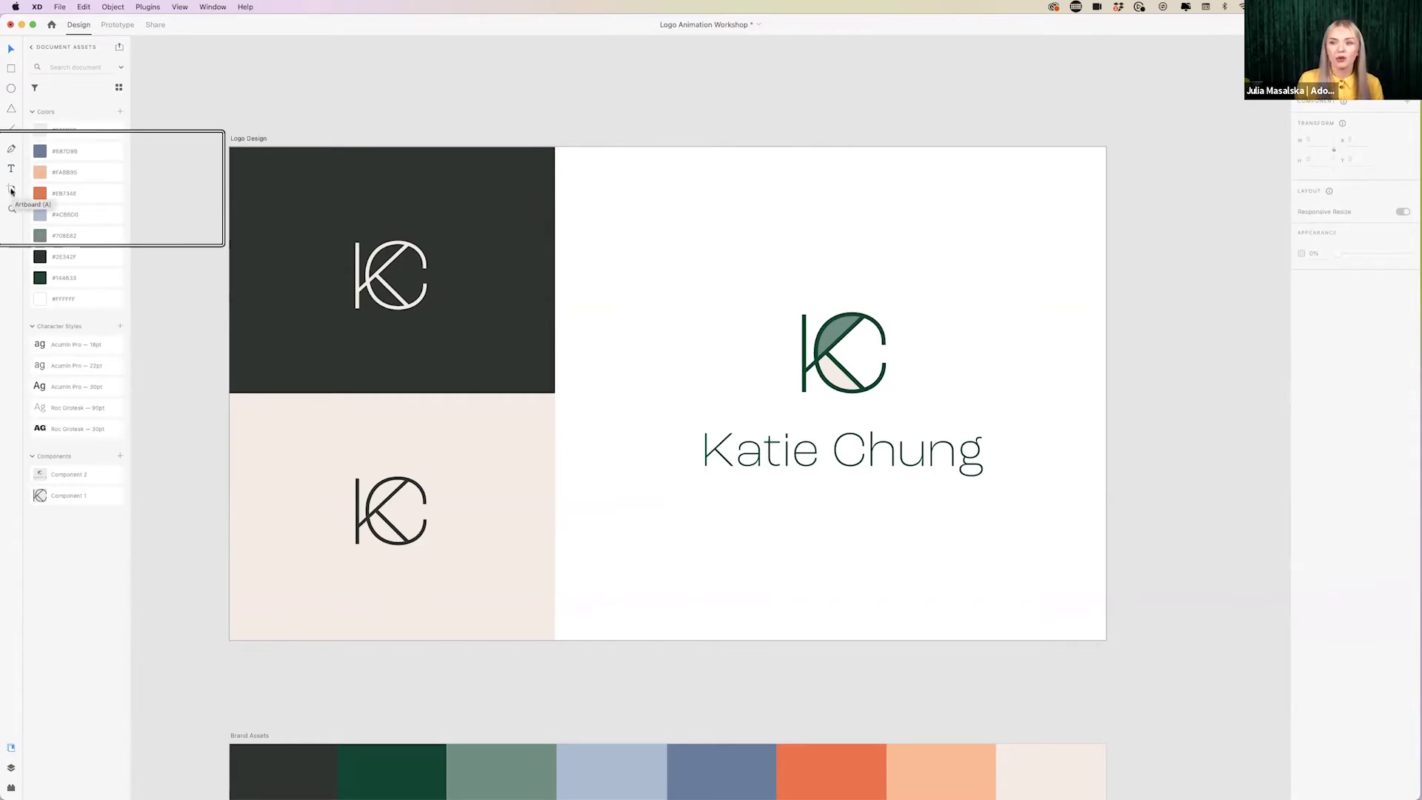
- Draw a blank hand-sized artboard beside the Logo Design board
{"action": "left_click", "coordinate": [11, 189]}
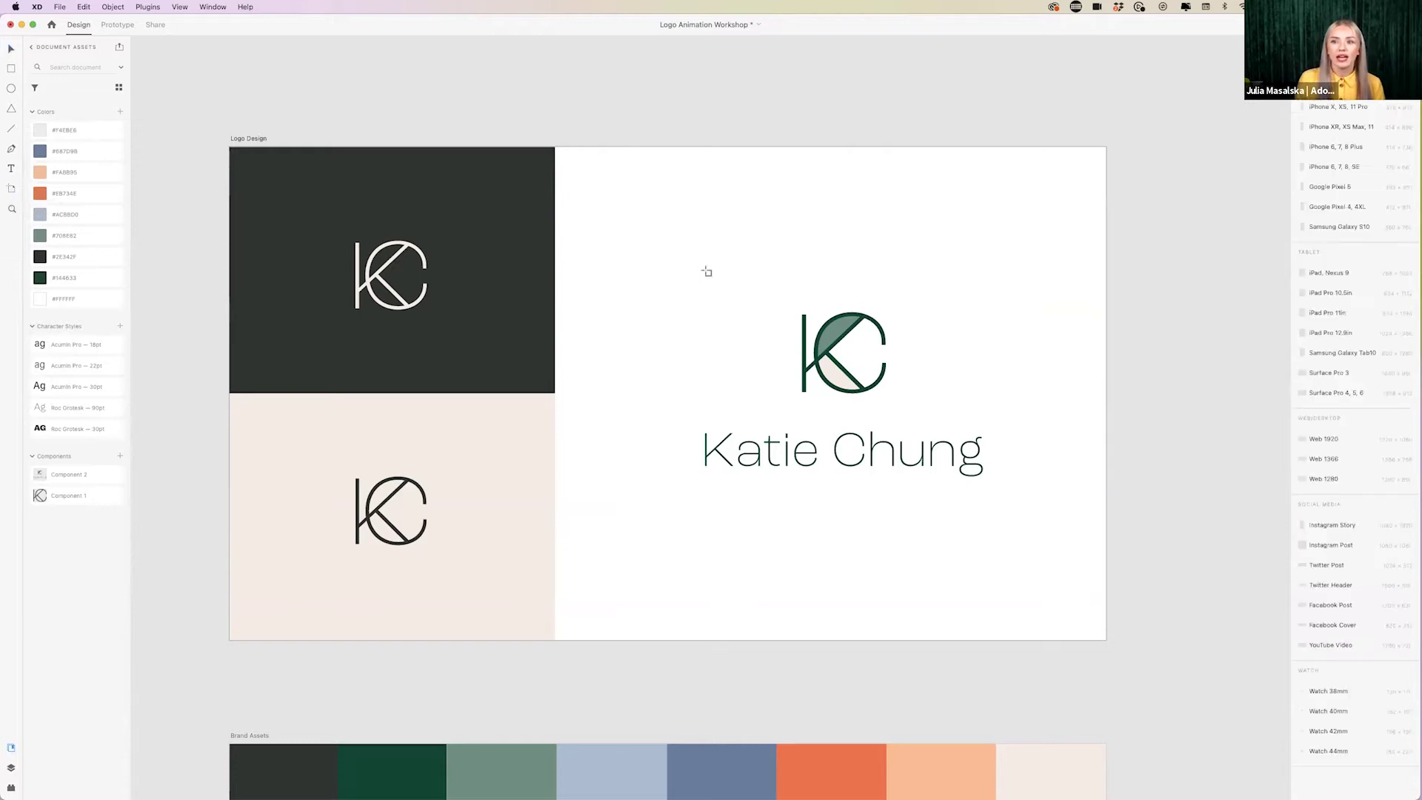
{"action": "scroll", "coordinate": [903, 281], "scroll_direction": "right", "scroll_amount": 5}
{"action": "scroll", "coordinate": [903, 281], "scroll_direction": "right", "scroll_amount": 10}
{"action": "left_click_drag", "start_coordinate": [485, 146], "coordinate": [790, 639]}
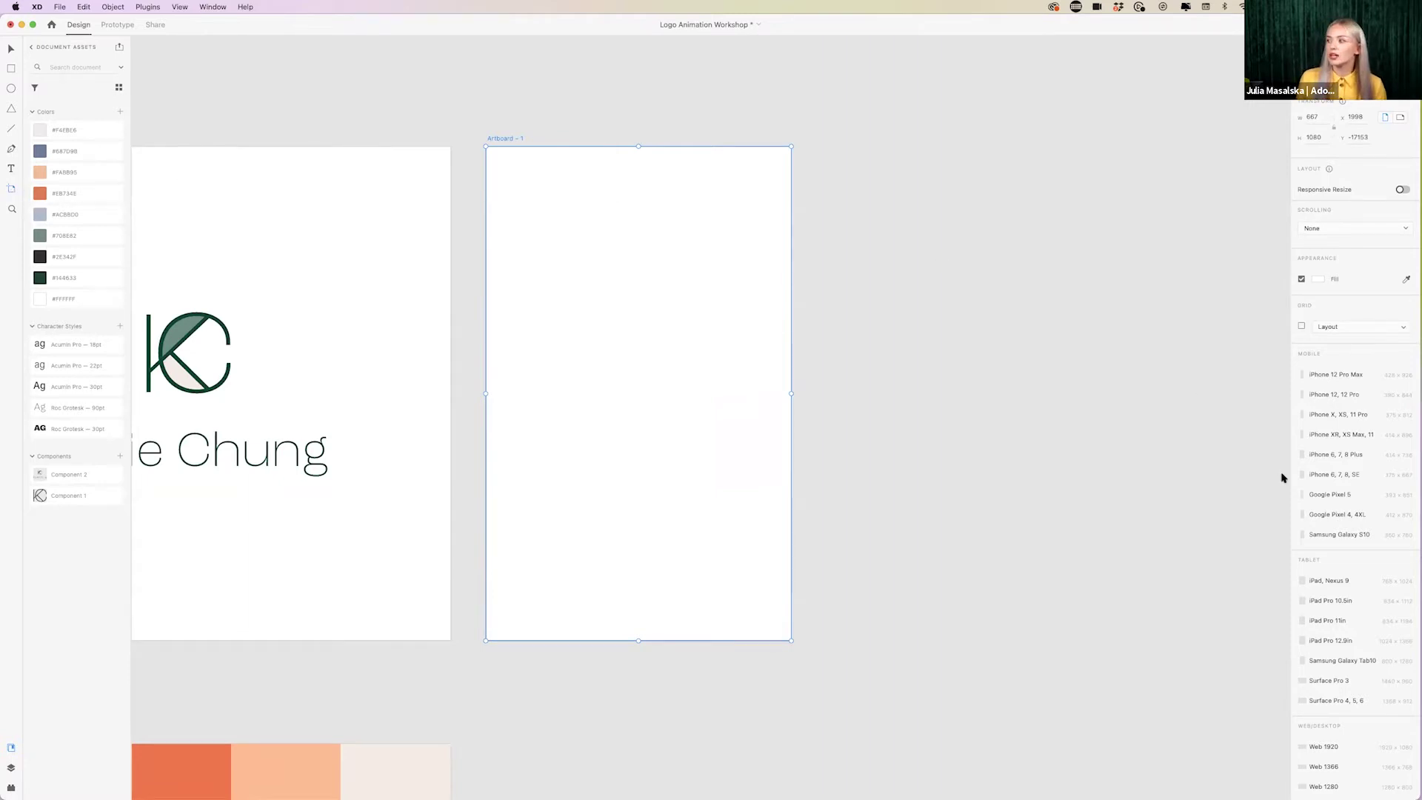
- Add an Instagram Story sized artboard from the artboard presets
{"action": "scroll", "coordinate": [1333, 537], "scroll_direction": "down", "scroll_amount": 2}
{"action": "scroll", "coordinate": [1333, 537], "scroll_direction": "down", "scroll_amount": 4}
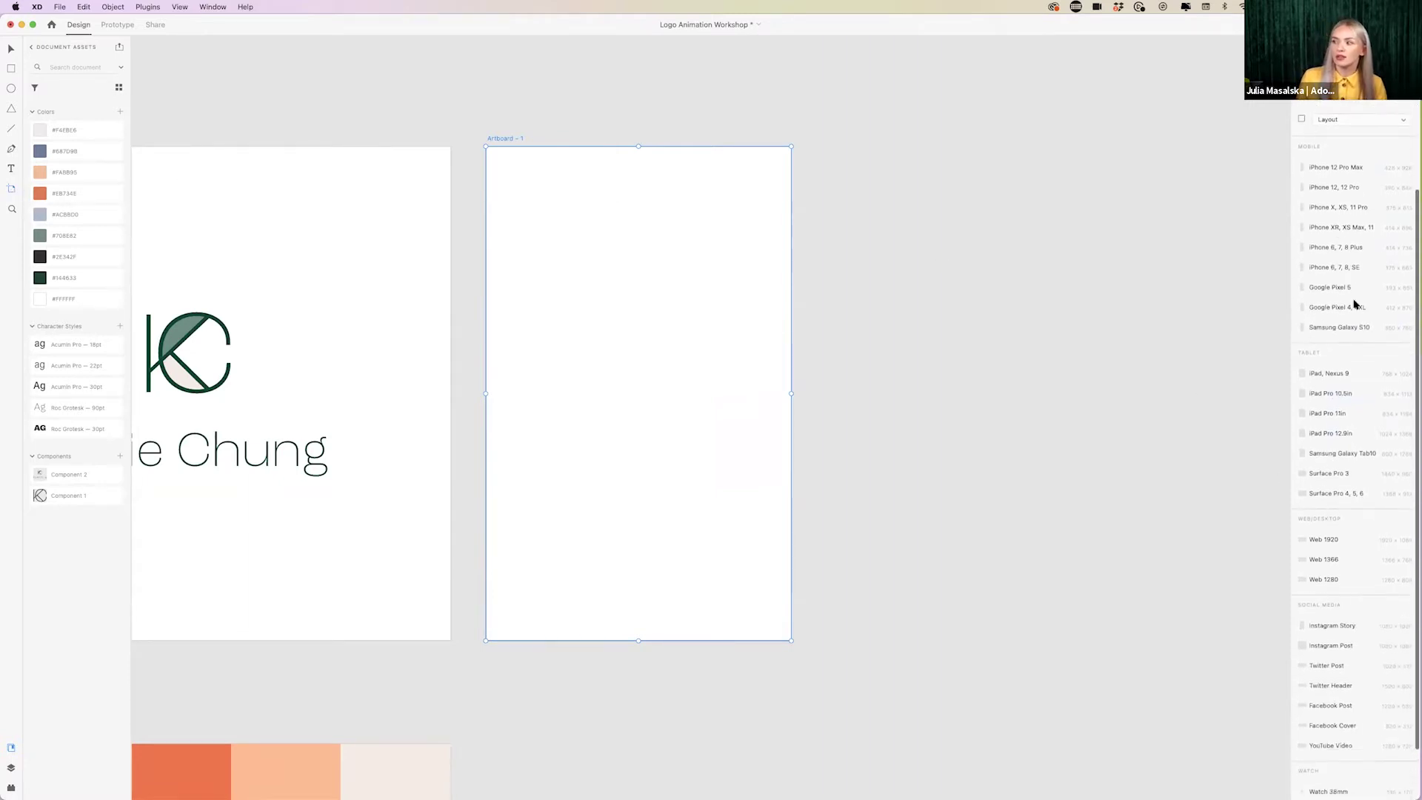
{"action": "scroll", "coordinate": [1358, 158], "scroll_direction": "up", "scroll_amount": 6}
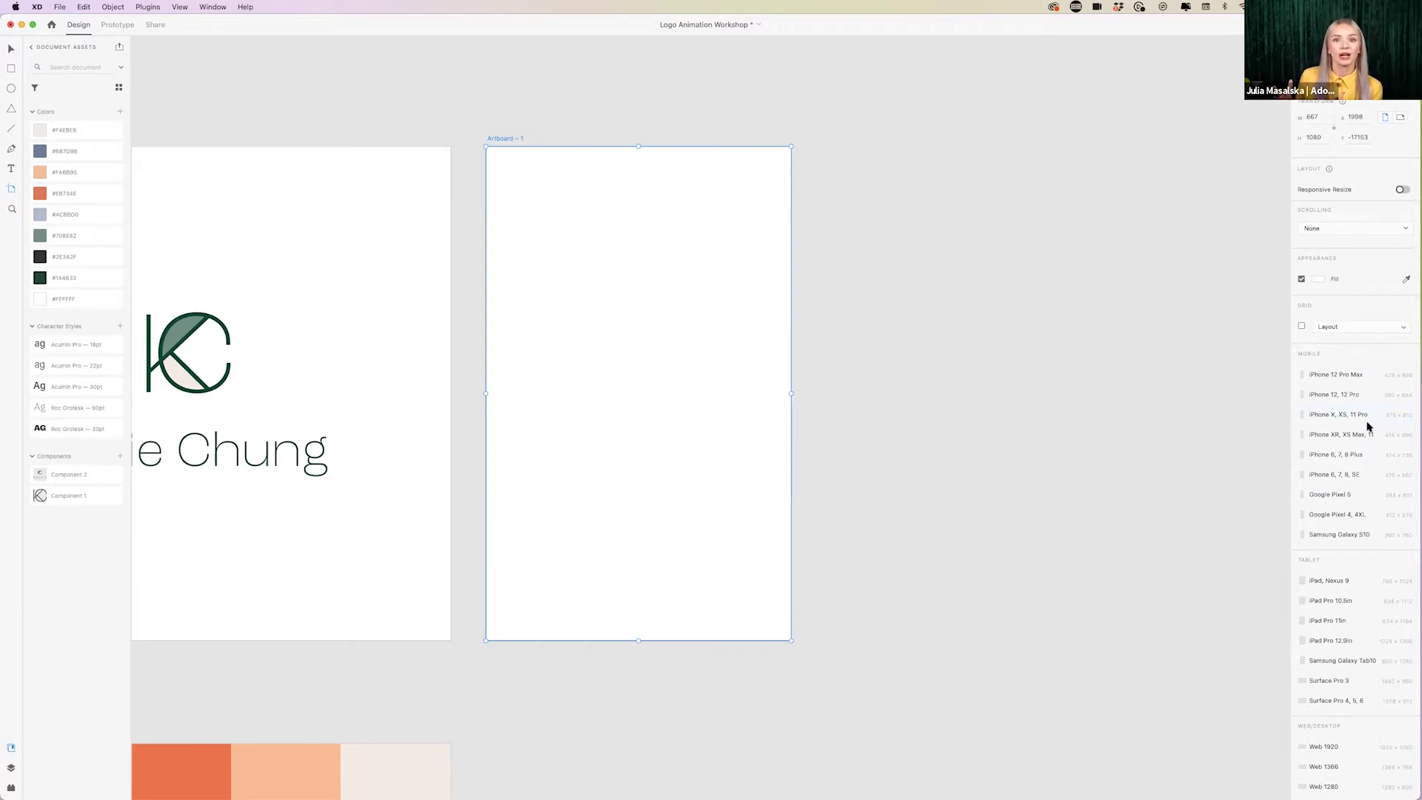
{"action": "scroll", "coordinate": [1368, 427], "scroll_direction": "down", "scroll_amount": 5}
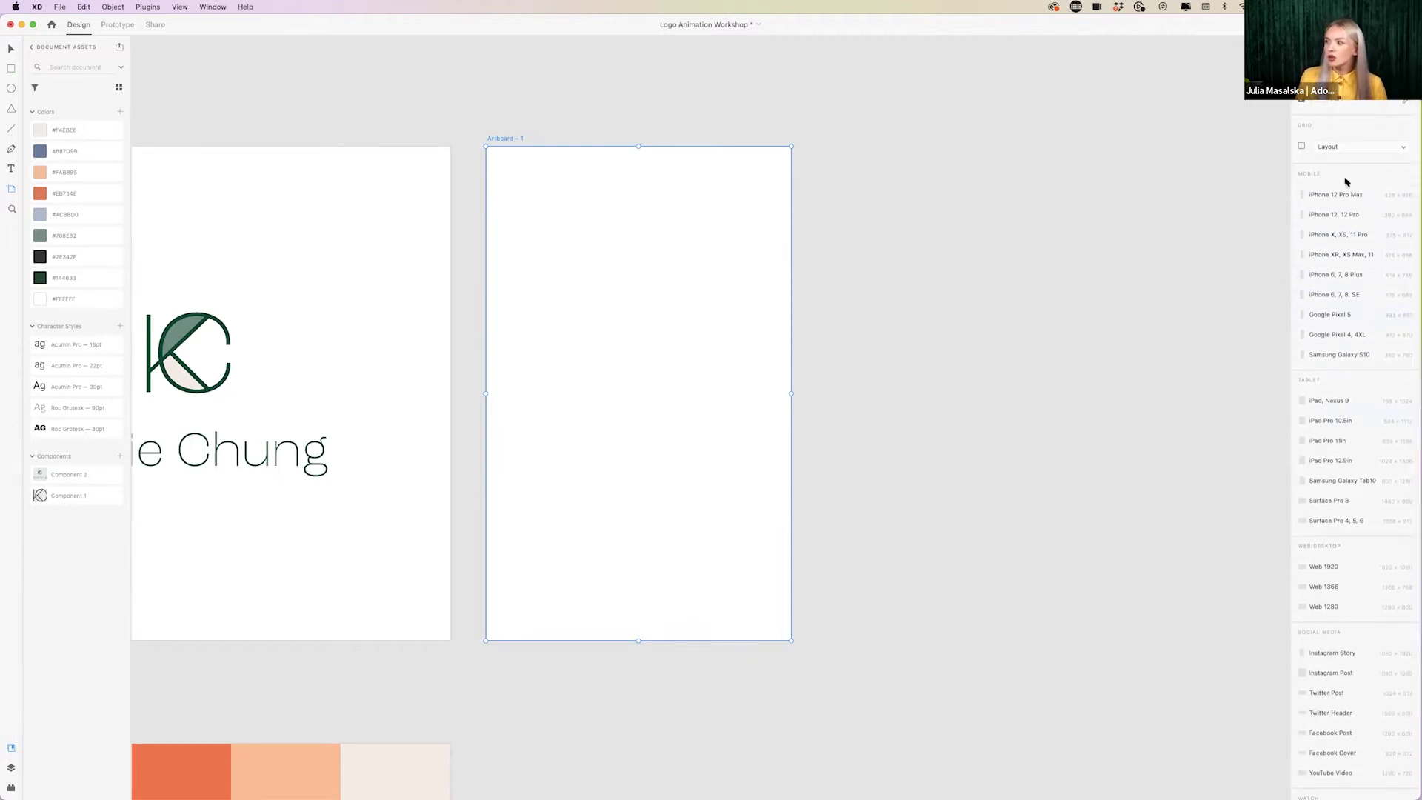
{"action": "scroll", "coordinate": [1375, 512], "scroll_direction": "down", "scroll_amount": 3}
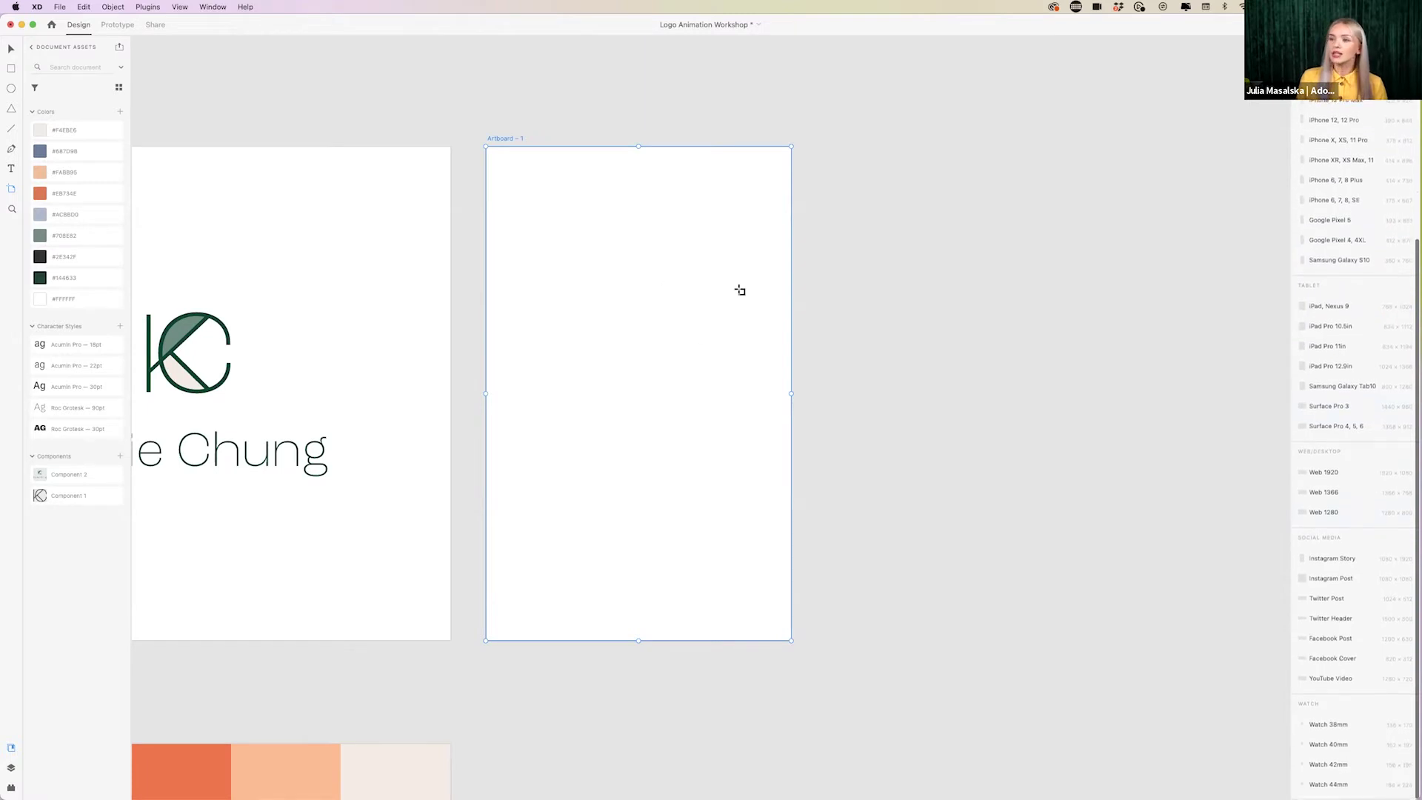
{"action": "left_click", "coordinate": [1333, 559]}
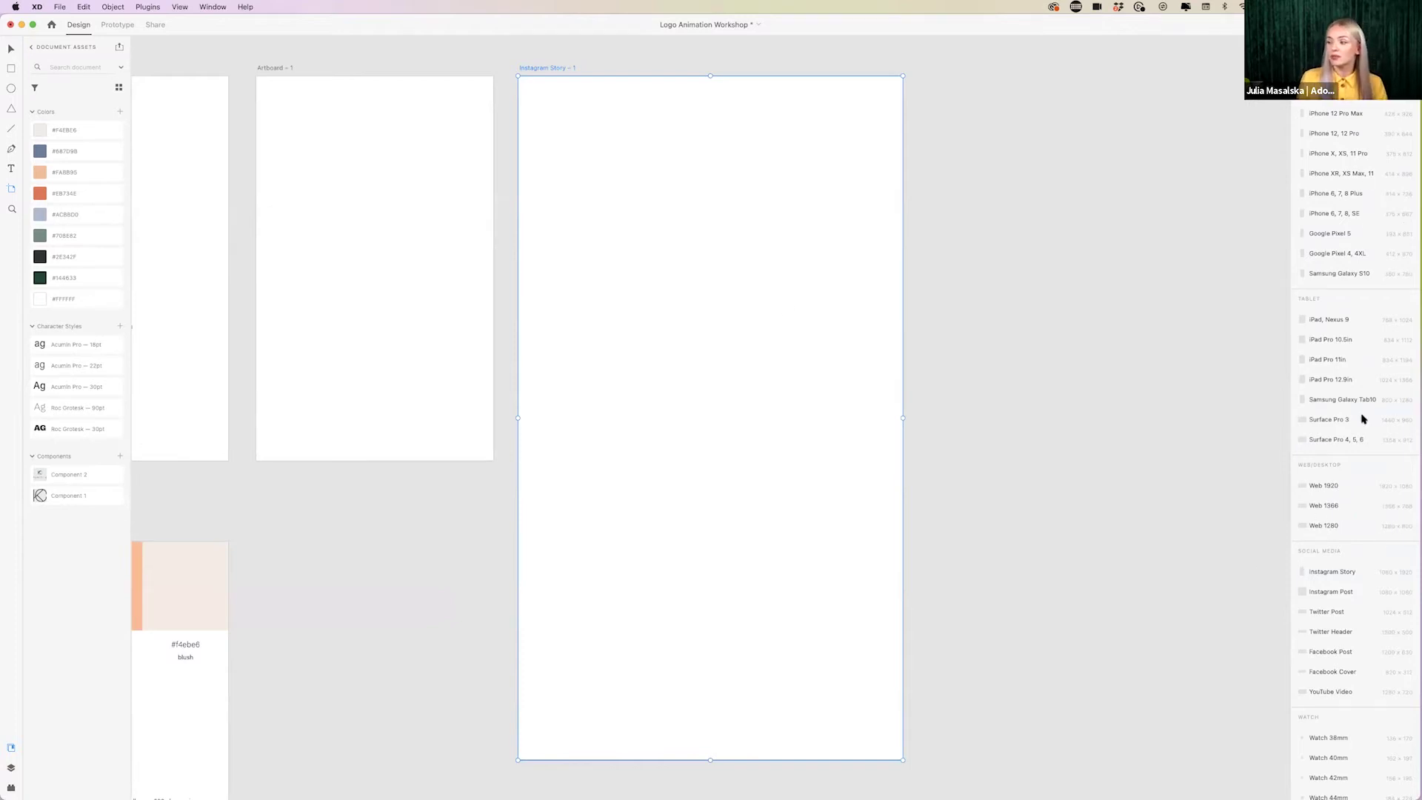
- Remove the empty Instagram Story artboard and the blank Artboard - 1
{"action": "scroll", "coordinate": [1356, 563], "scroll_direction": "down", "scroll_amount": 1}
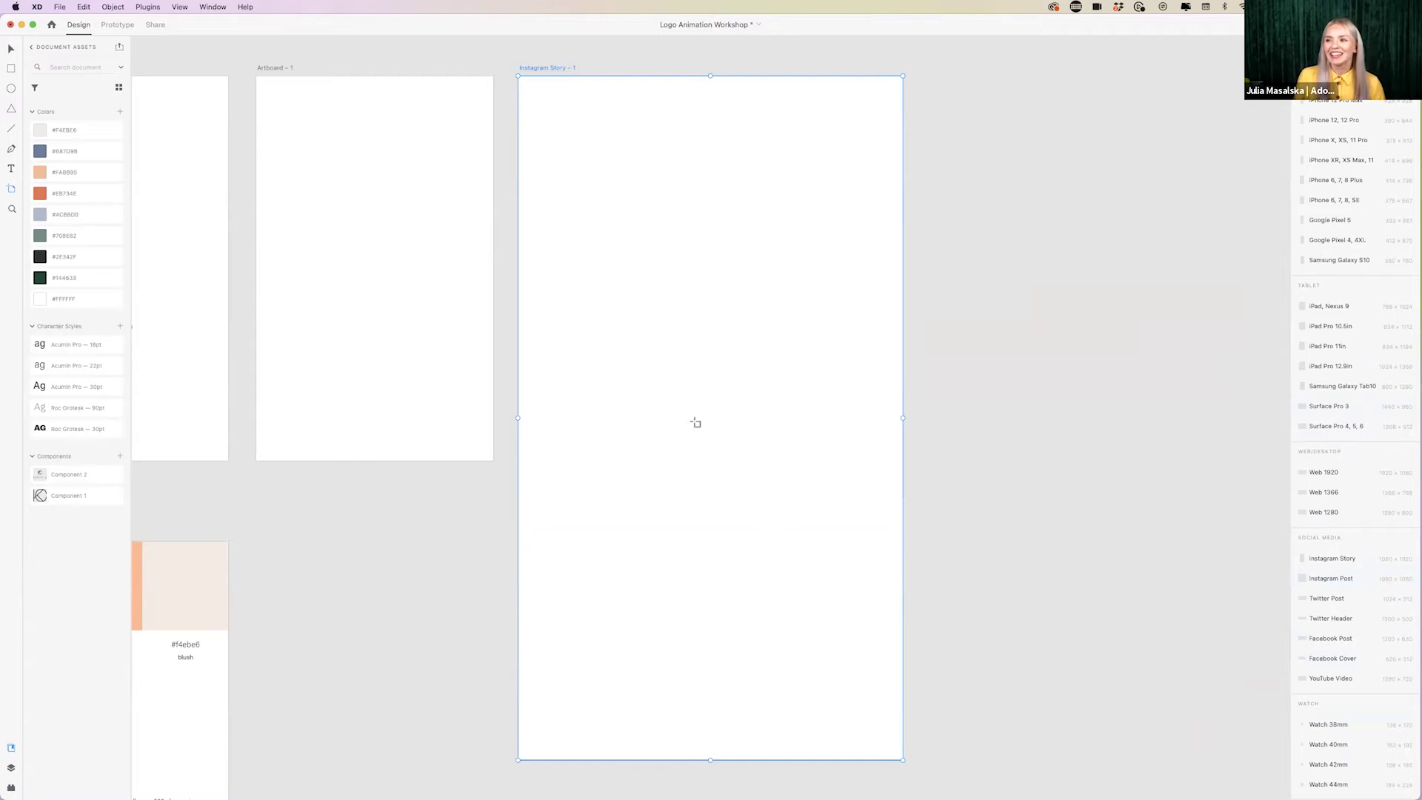
{"action": "key", "text": "ctrl+z"}
{"action": "scroll", "coordinate": [548, 130], "scroll_direction": "up", "scroll_amount": 3}
{"action": "scroll", "coordinate": [549, 131], "scroll_direction": "left", "scroll_amount": 3}
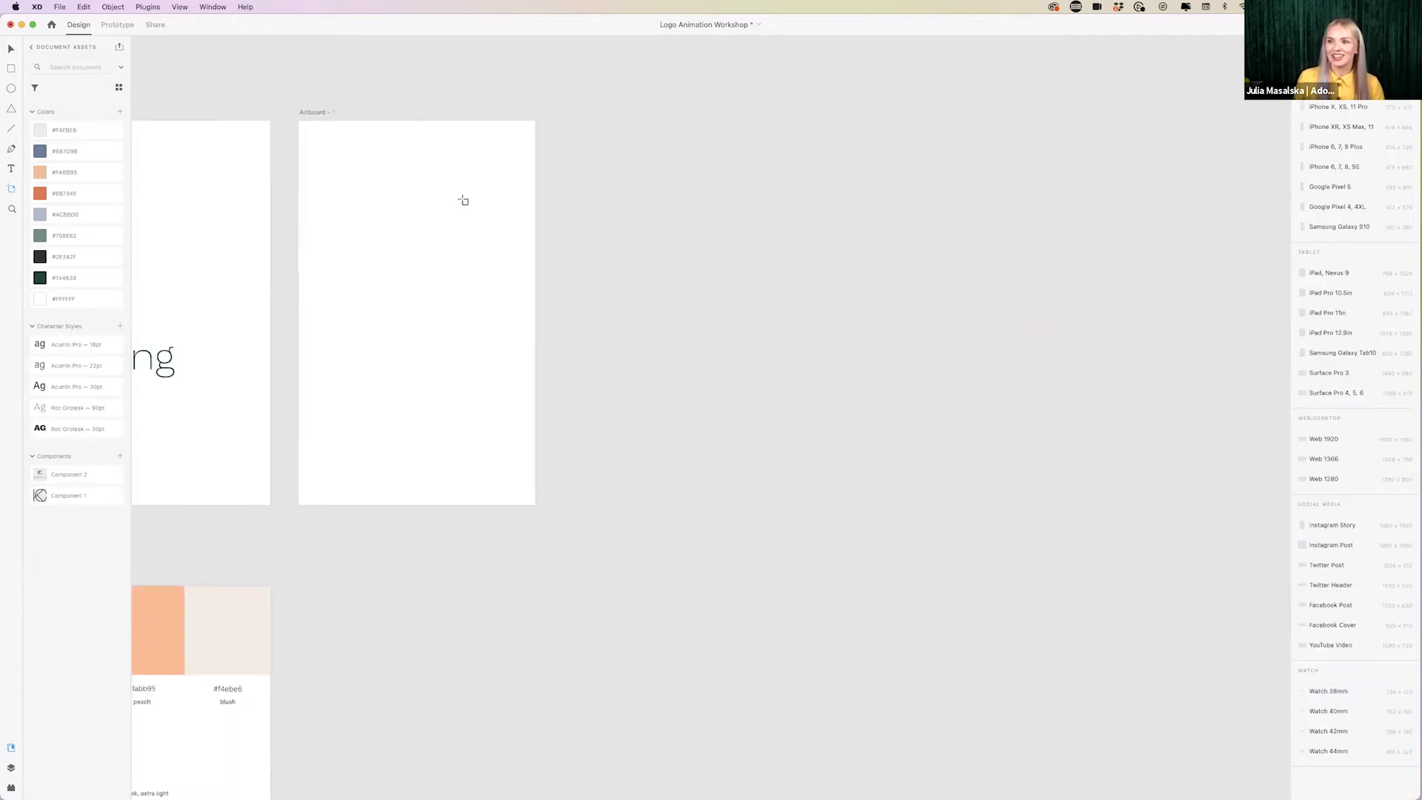
{"action": "left_click", "coordinate": [366, 171]}
{"action": "key", "text": "Delete"}
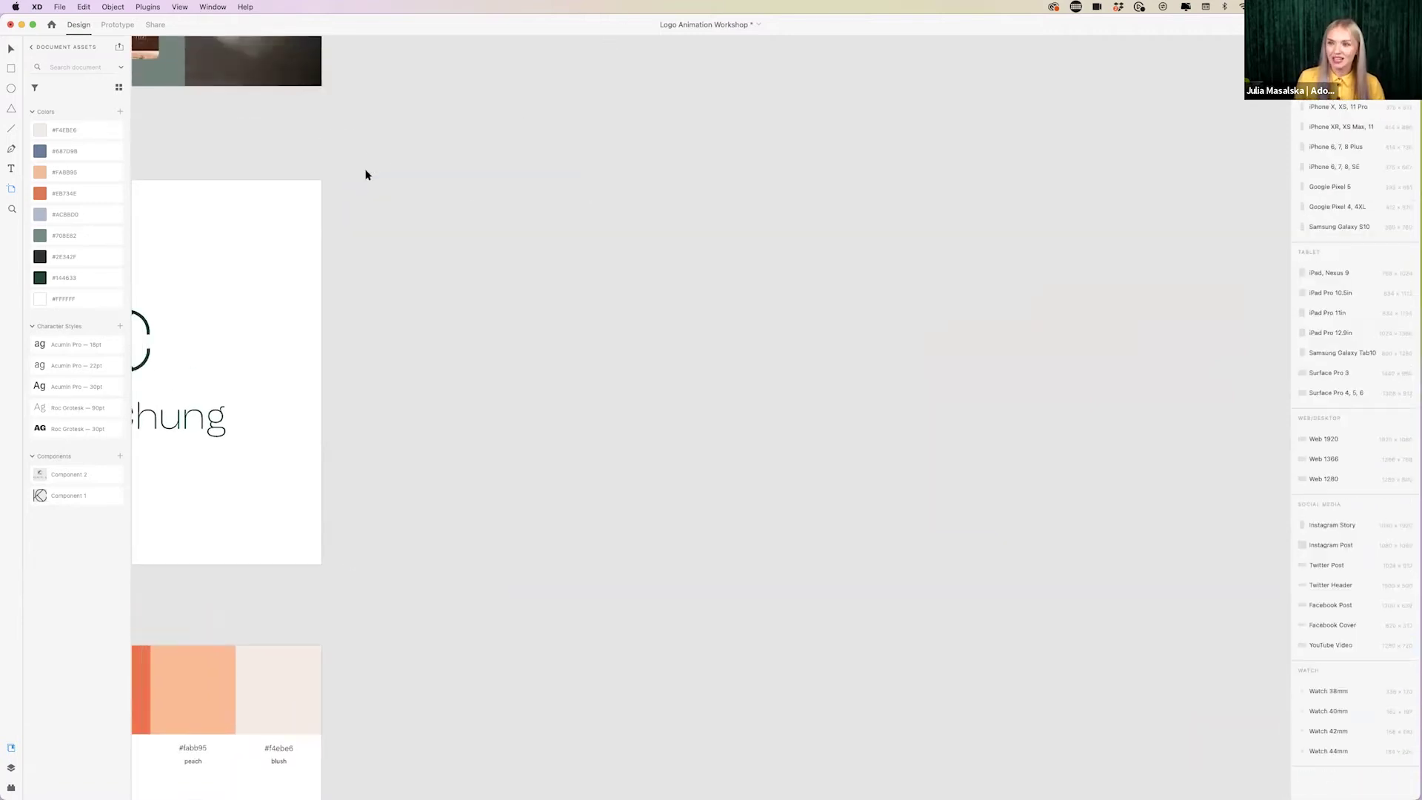
- Scroll the canvas back to the Personal Brand and Logo Design boards
{"action": "scroll", "coordinate": [366, 171], "scroll_direction": "left", "scroll_amount": 5}
{"action": "scroll", "coordinate": [366, 172], "scroll_direction": "down", "scroll_amount": 1}
{"action": "scroll", "coordinate": [367, 172], "scroll_direction": "left", "scroll_amount": 2}
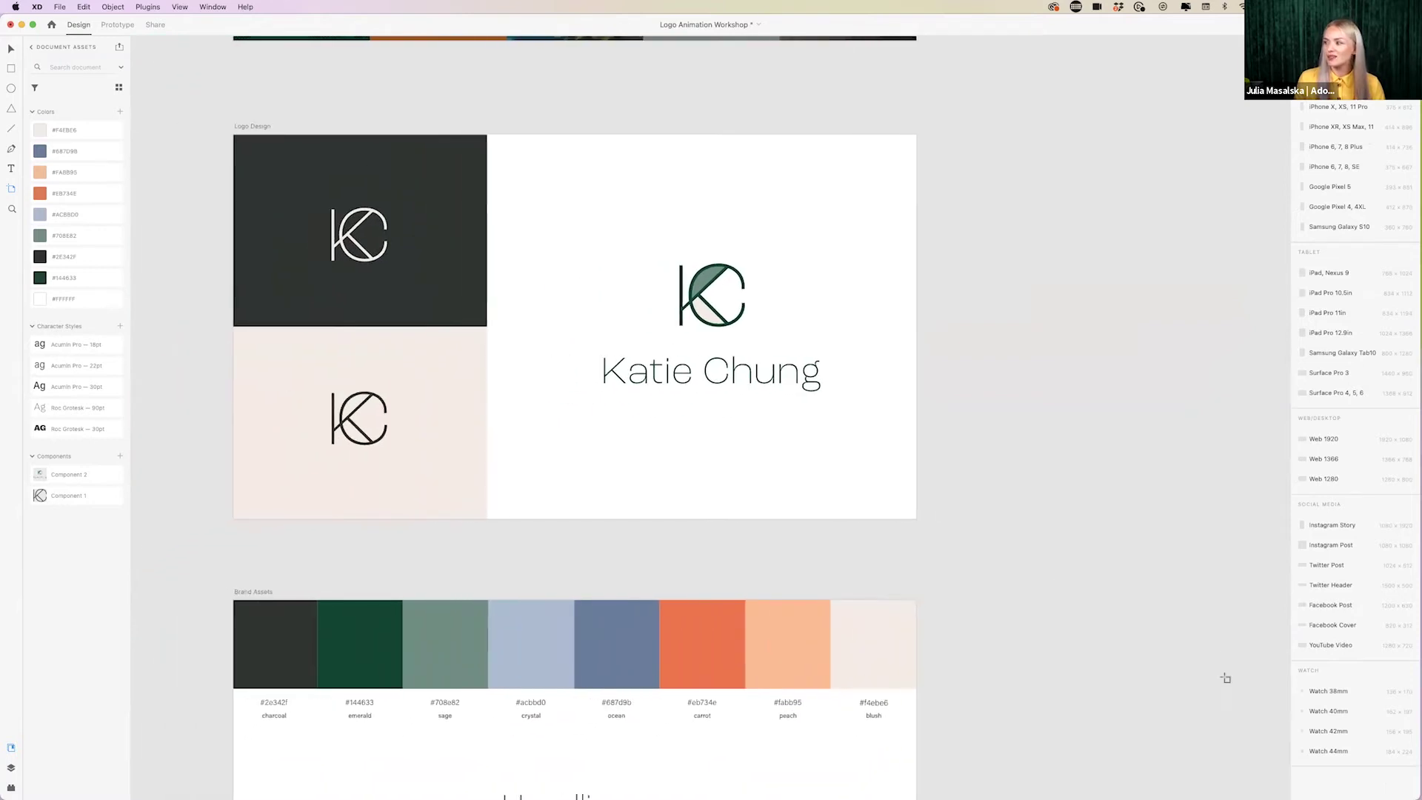
{"action": "scroll", "coordinate": [680, 518], "scroll_direction": "up", "scroll_amount": 8}
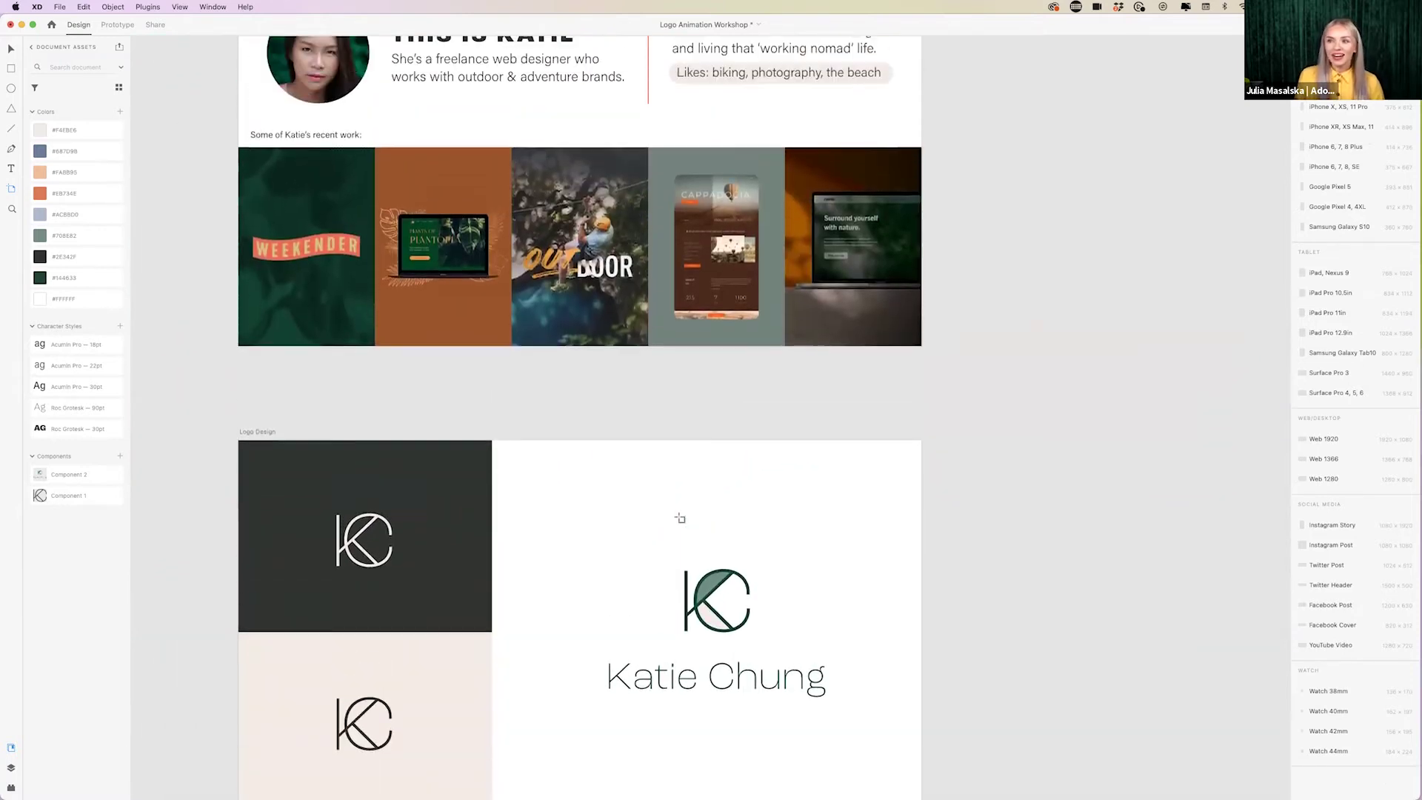
{"action": "scroll", "coordinate": [679, 519], "scroll_direction": "up", "scroll_amount": 5}
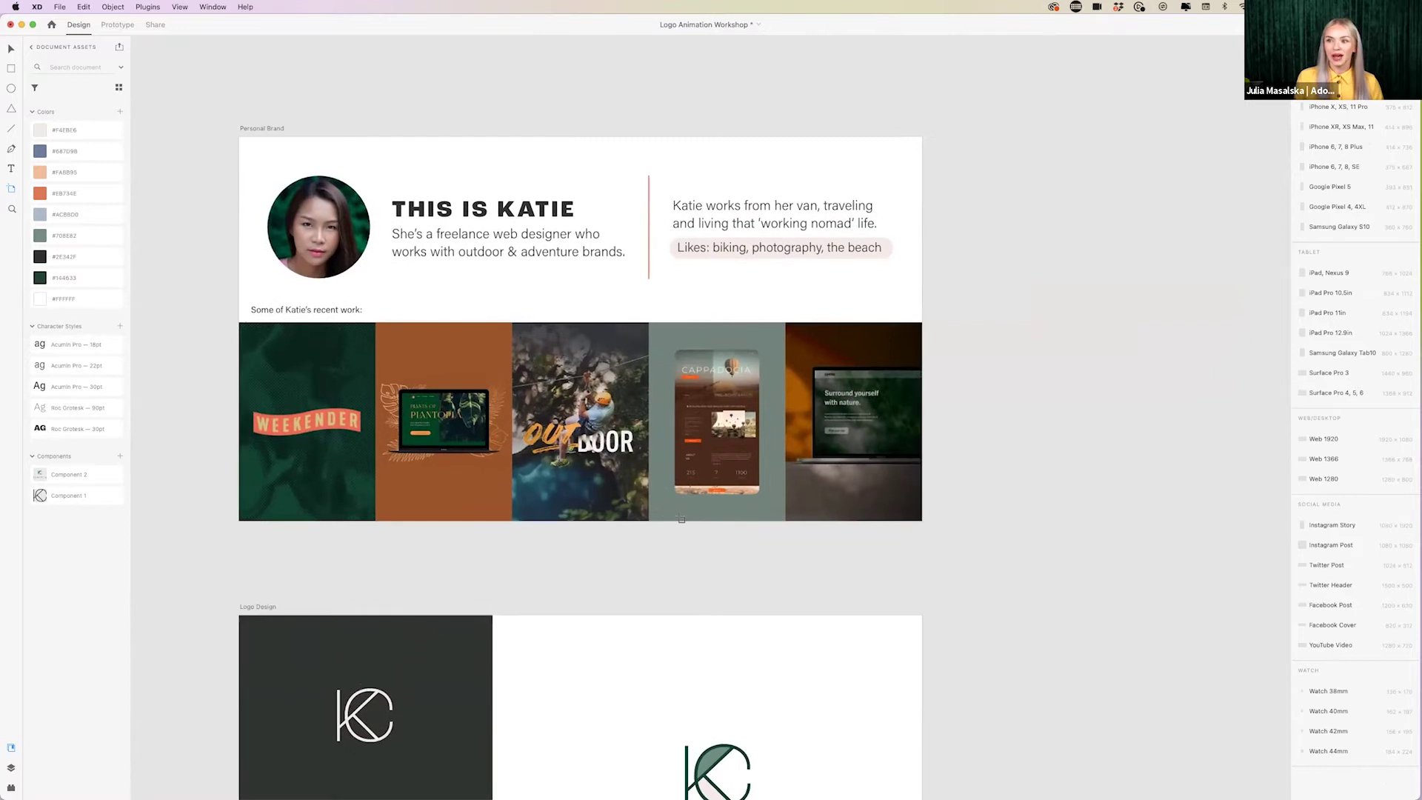
{"action": "scroll", "coordinate": [679, 518], "scroll_direction": "down", "scroll_amount": 2}
{"action": "scroll", "coordinate": [680, 519], "scroll_direction": "left", "scroll_amount": 1}
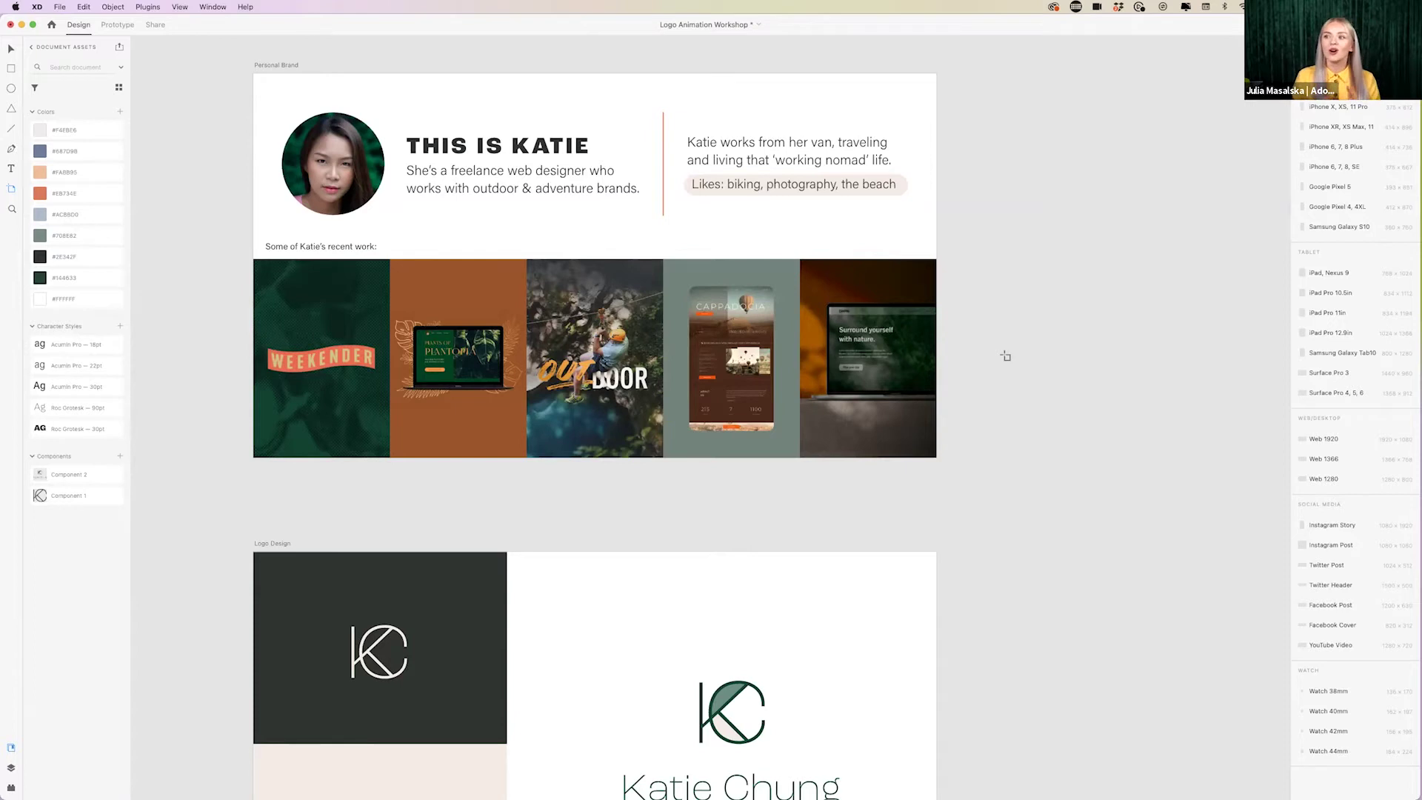
{"action": "scroll", "coordinate": [1004, 356], "scroll_direction": "down", "scroll_amount": 2}
{"action": "scroll", "coordinate": [1005, 356], "scroll_direction": "up", "scroll_amount": 3}
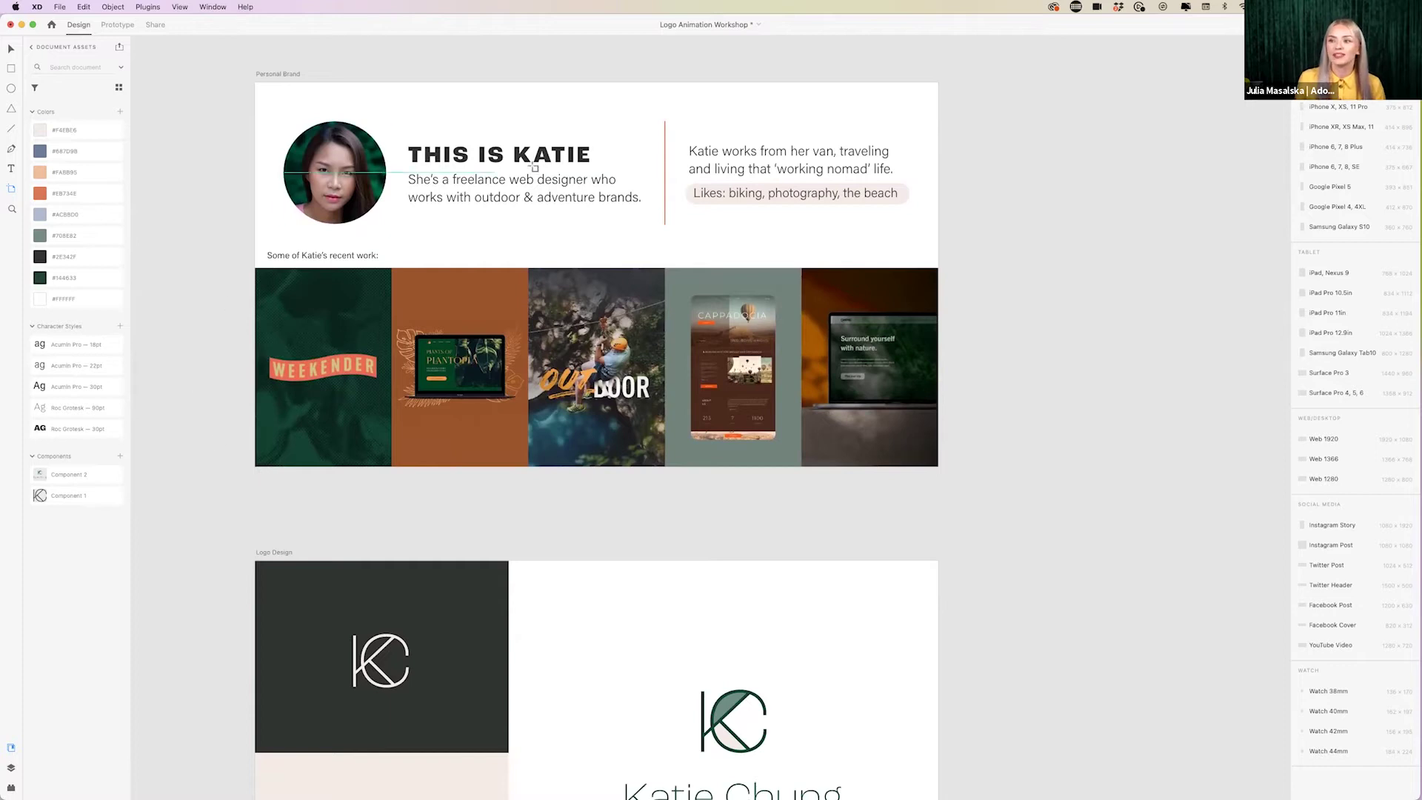
{"action": "scroll", "coordinate": [467, 190], "scroll_direction": "down", "scroll_amount": 1}
{"action": "scroll", "coordinate": [467, 190], "scroll_direction": "down", "scroll_amount": 1}
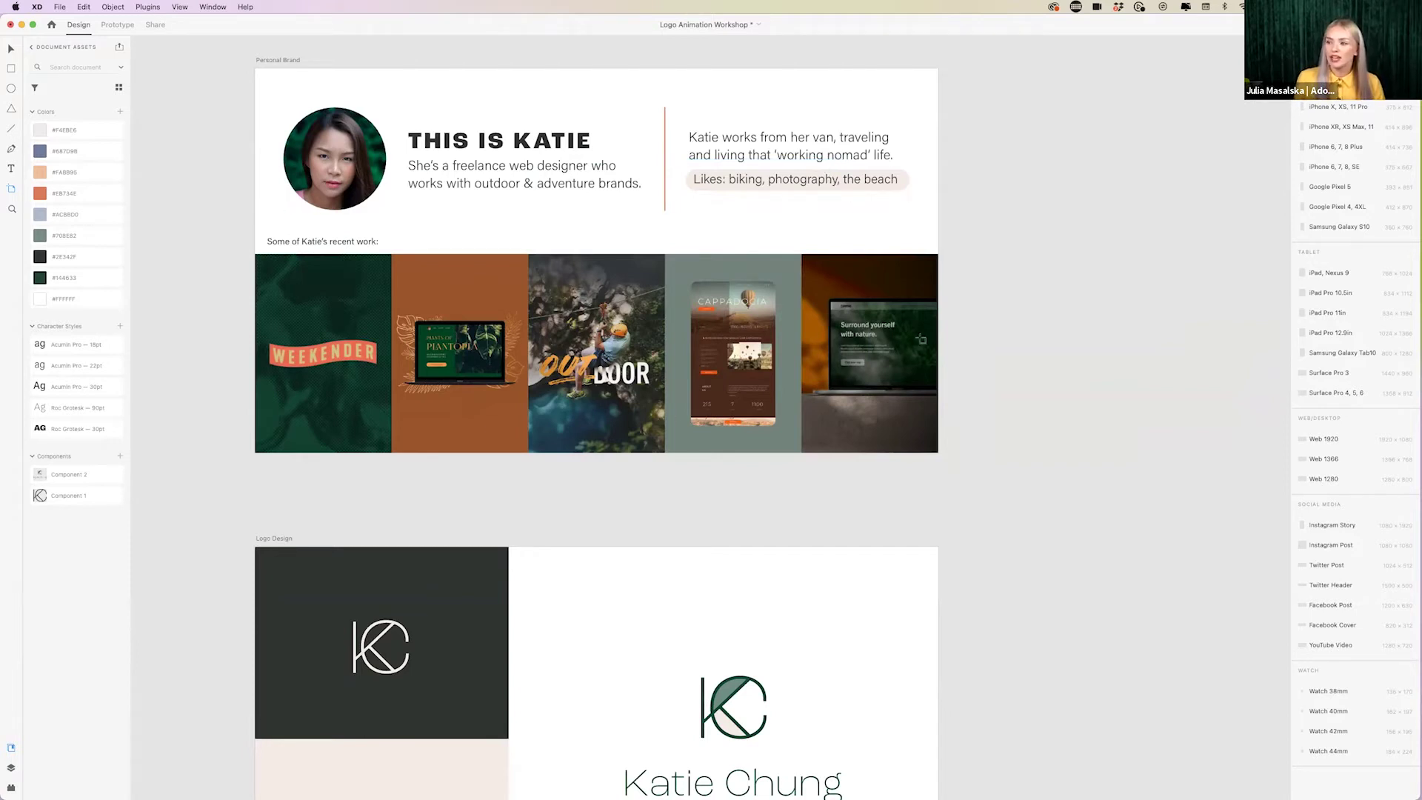
{"action": "scroll", "coordinate": [538, 383], "scroll_direction": "down", "scroll_amount": 5}
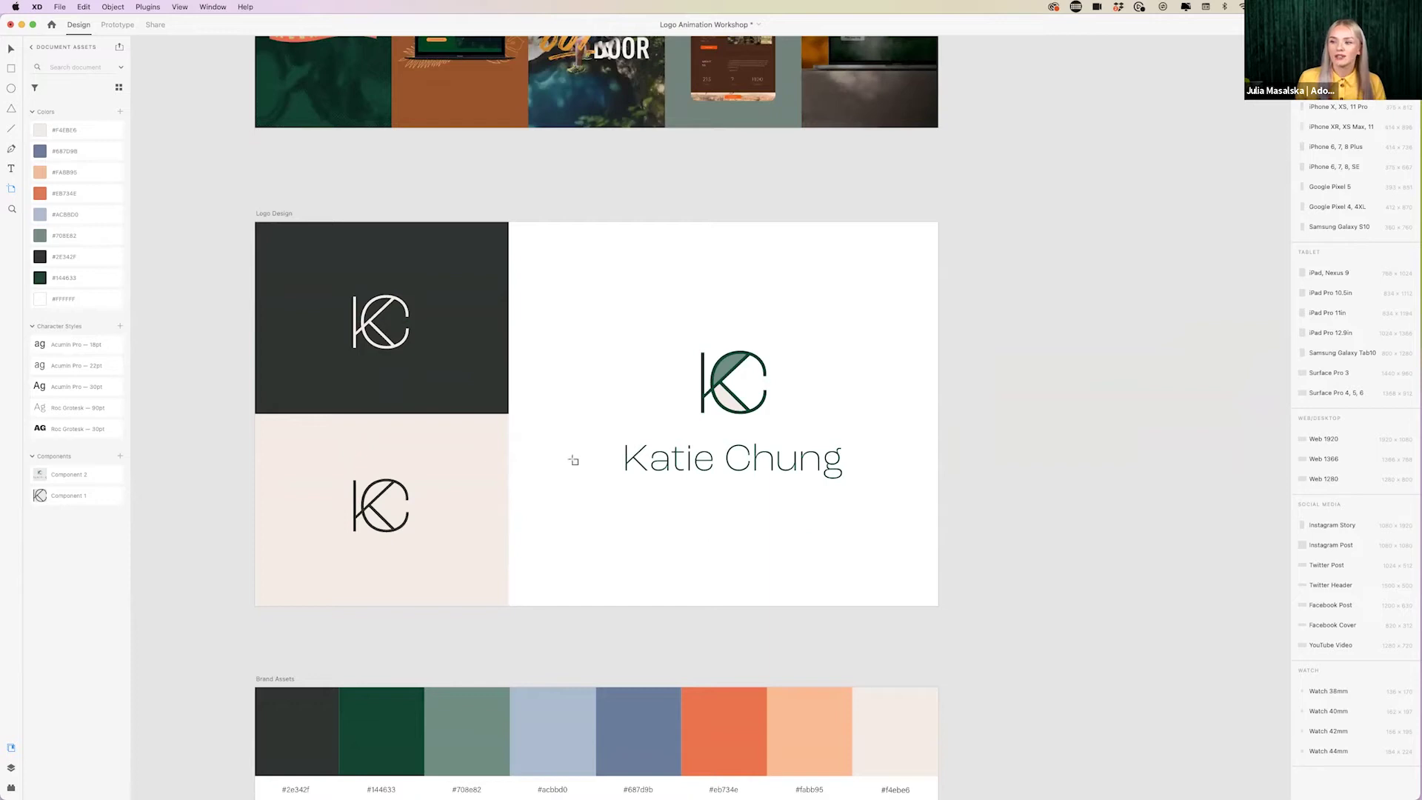
- Switch from the Artboard tool to the Select tool and pan to the Logo Design board
{"action": "scroll", "coordinate": [649, 466], "scroll_direction": "right", "scroll_amount": 2}
{"action": "scroll", "coordinate": [649, 466], "scroll_direction": "right", "scroll_amount": 1}
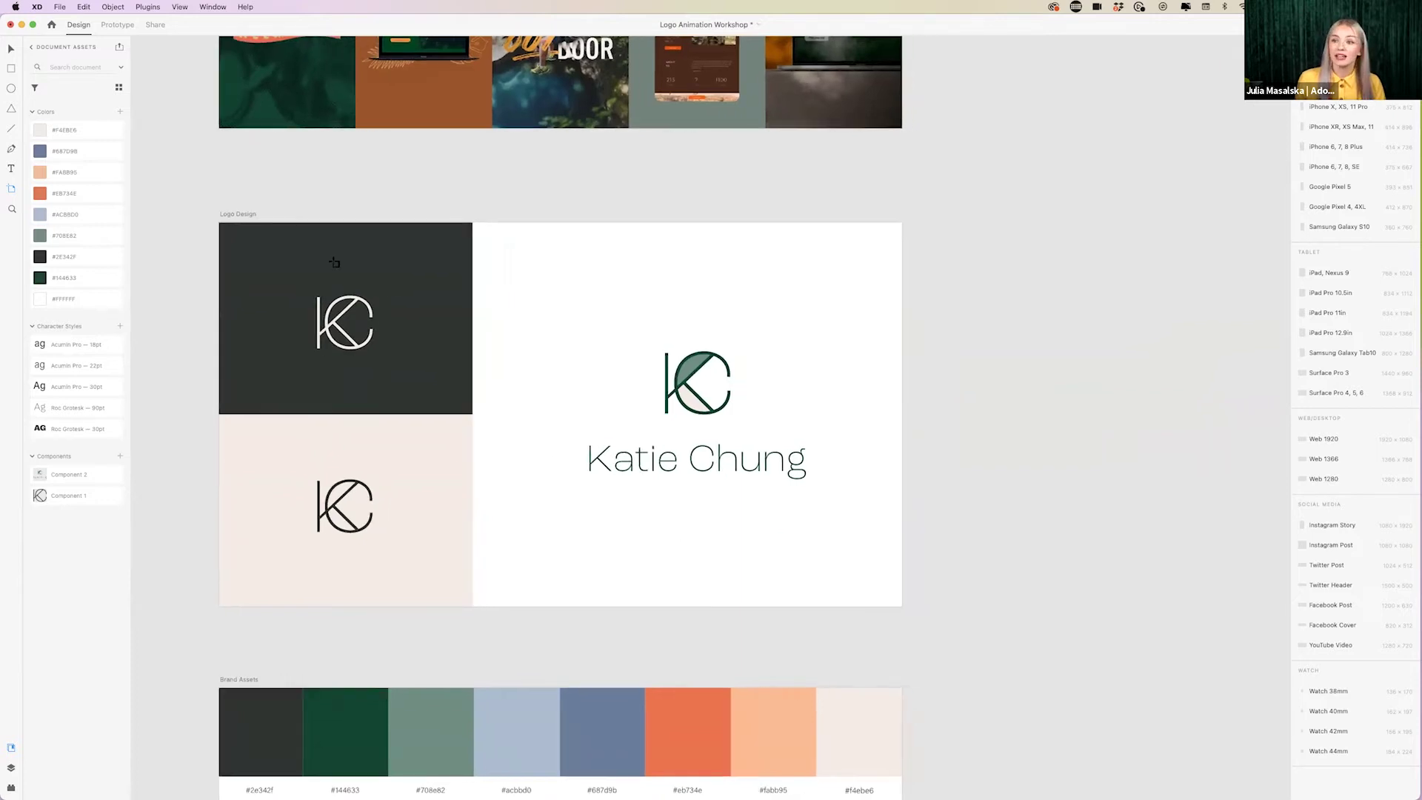
{"action": "left_click", "coordinate": [11, 49]}
{"action": "scroll", "coordinate": [937, 323], "scroll_direction": "right", "scroll_amount": 4}
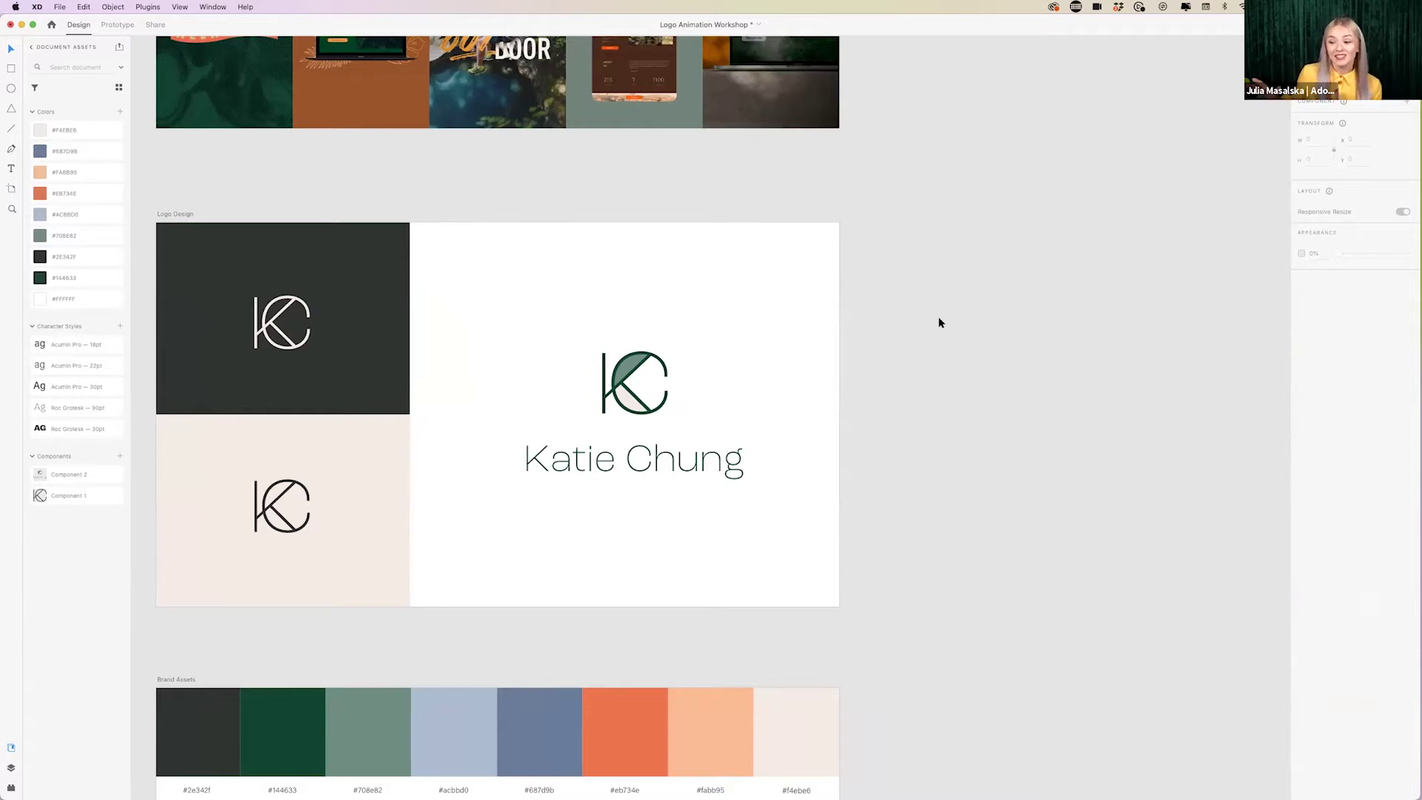
{"action": "scroll", "coordinate": [939, 323], "scroll_direction": "down", "scroll_amount": 3}
{"action": "scroll", "coordinate": [938, 323], "scroll_direction": "left", "scroll_amount": 2}
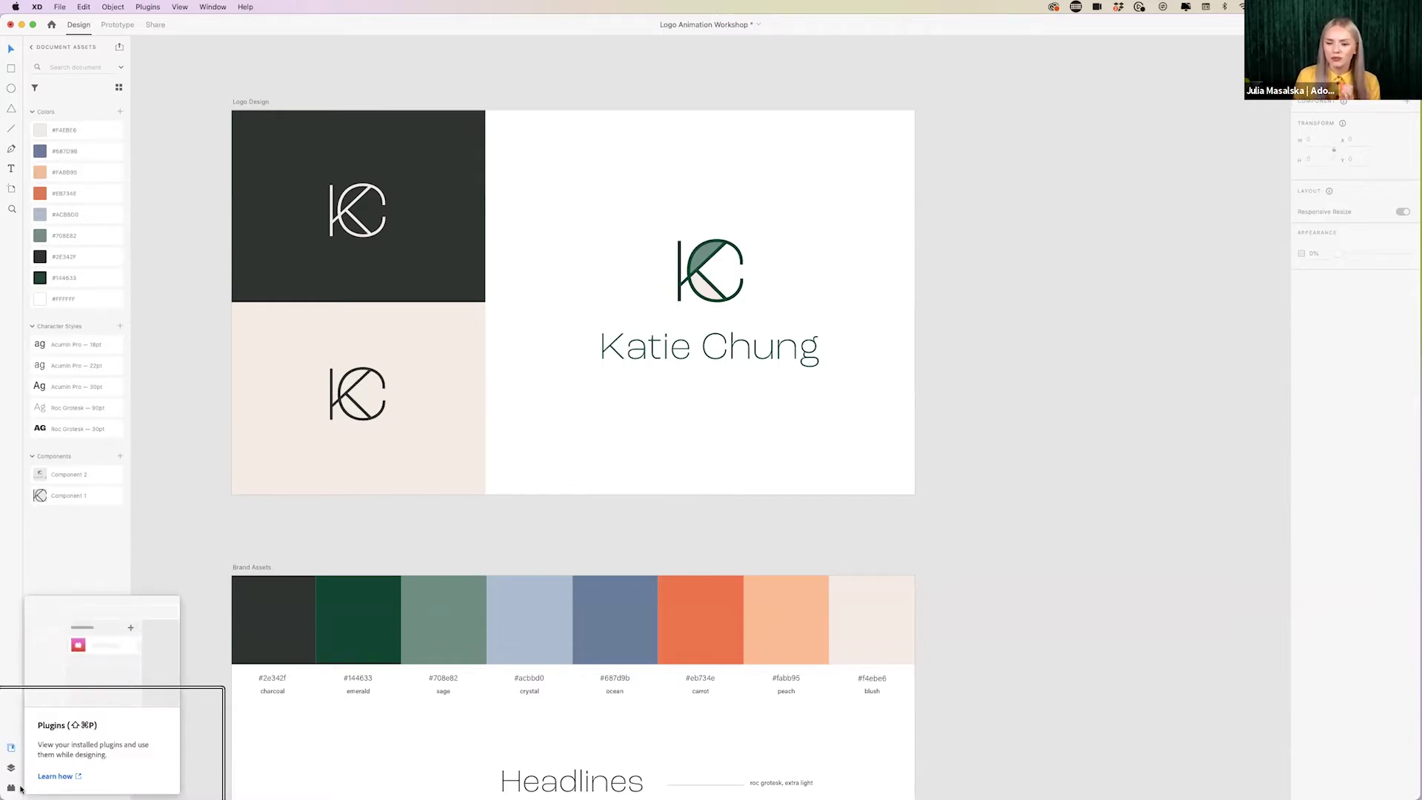
{"action": "left_click", "coordinate": [11, 767]}
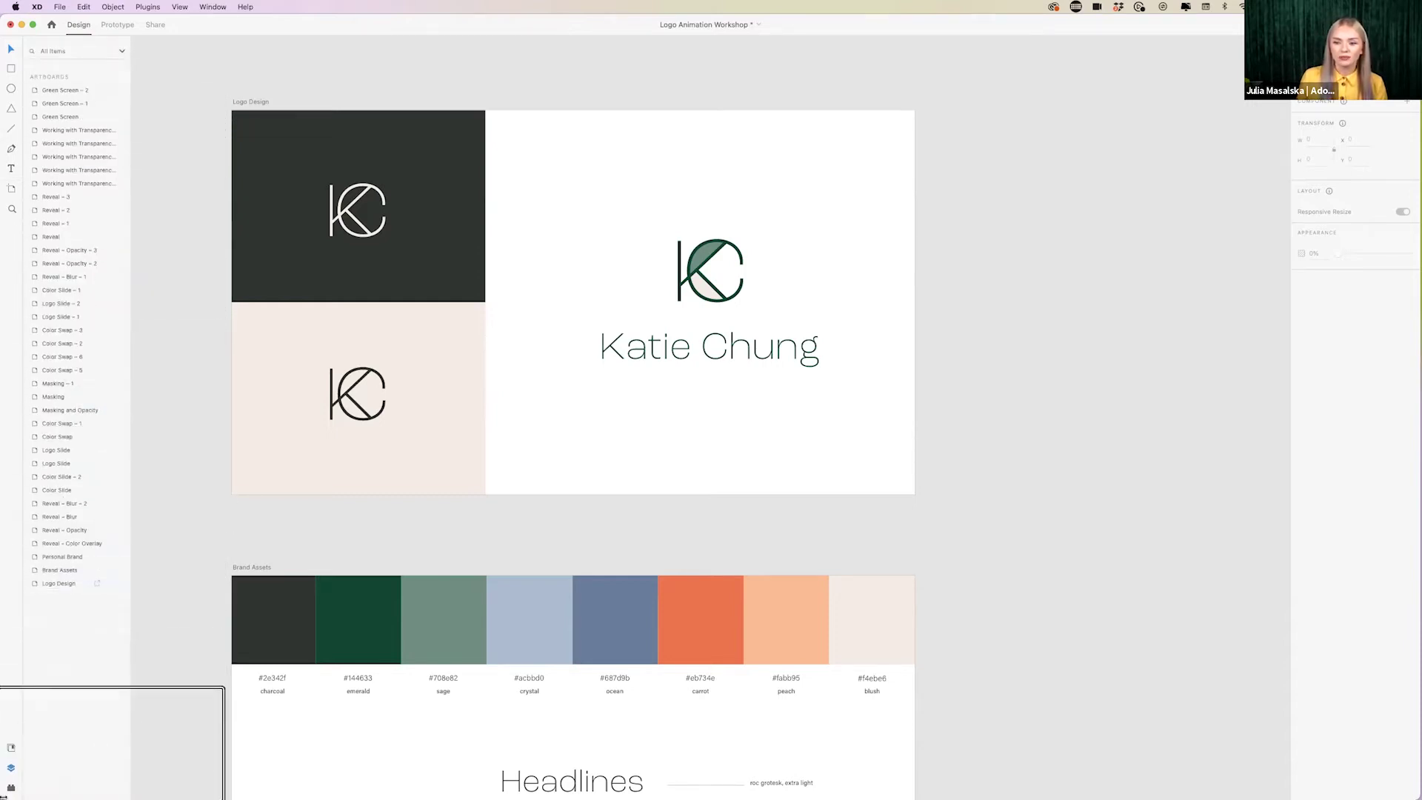
{"action": "key", "text": "super+shift+y"}
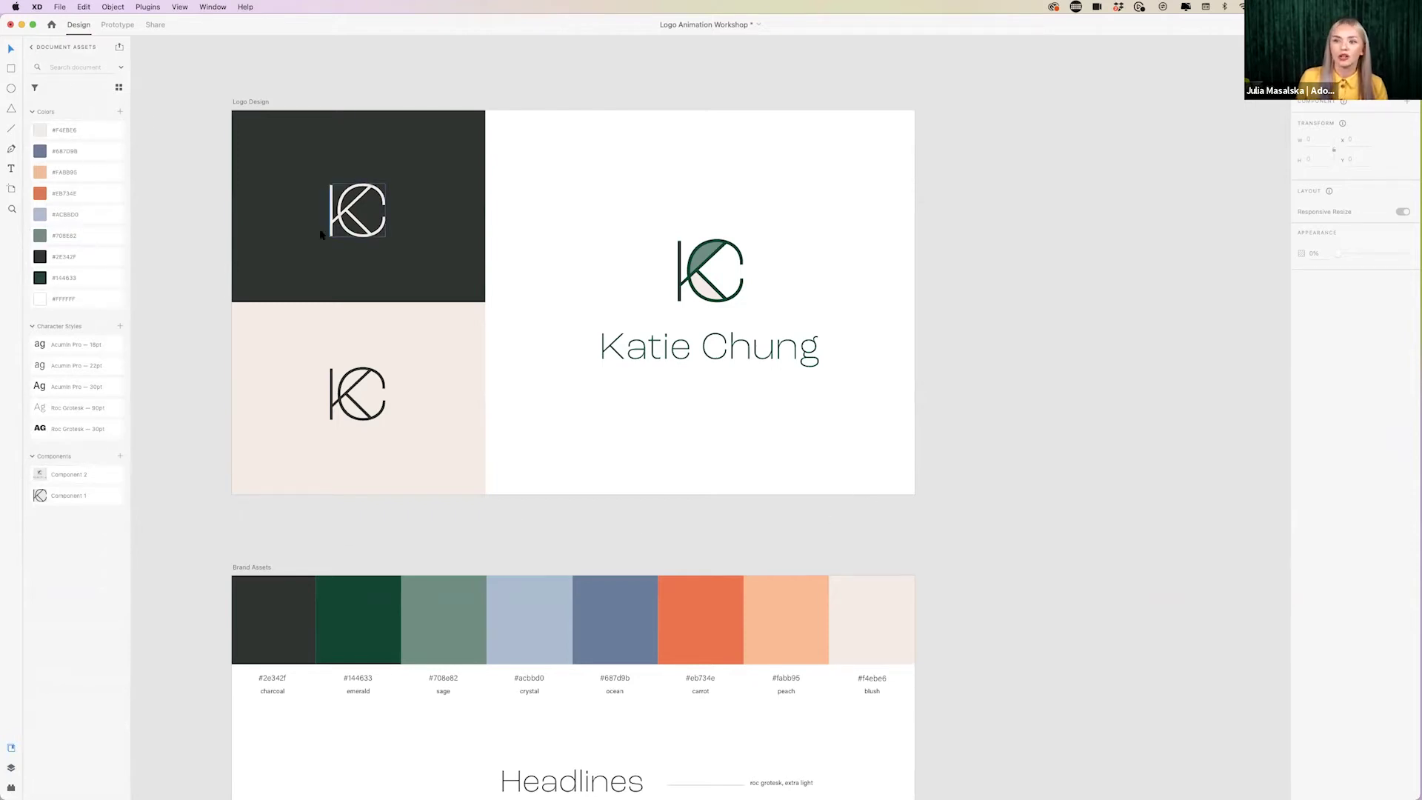
- Open the cloud libraries list and view a personal branding library's contents
{"action": "left_click", "coordinate": [29, 50]}
{"action": "scroll", "coordinate": [62, 436], "scroll_direction": "down", "scroll_amount": 5}
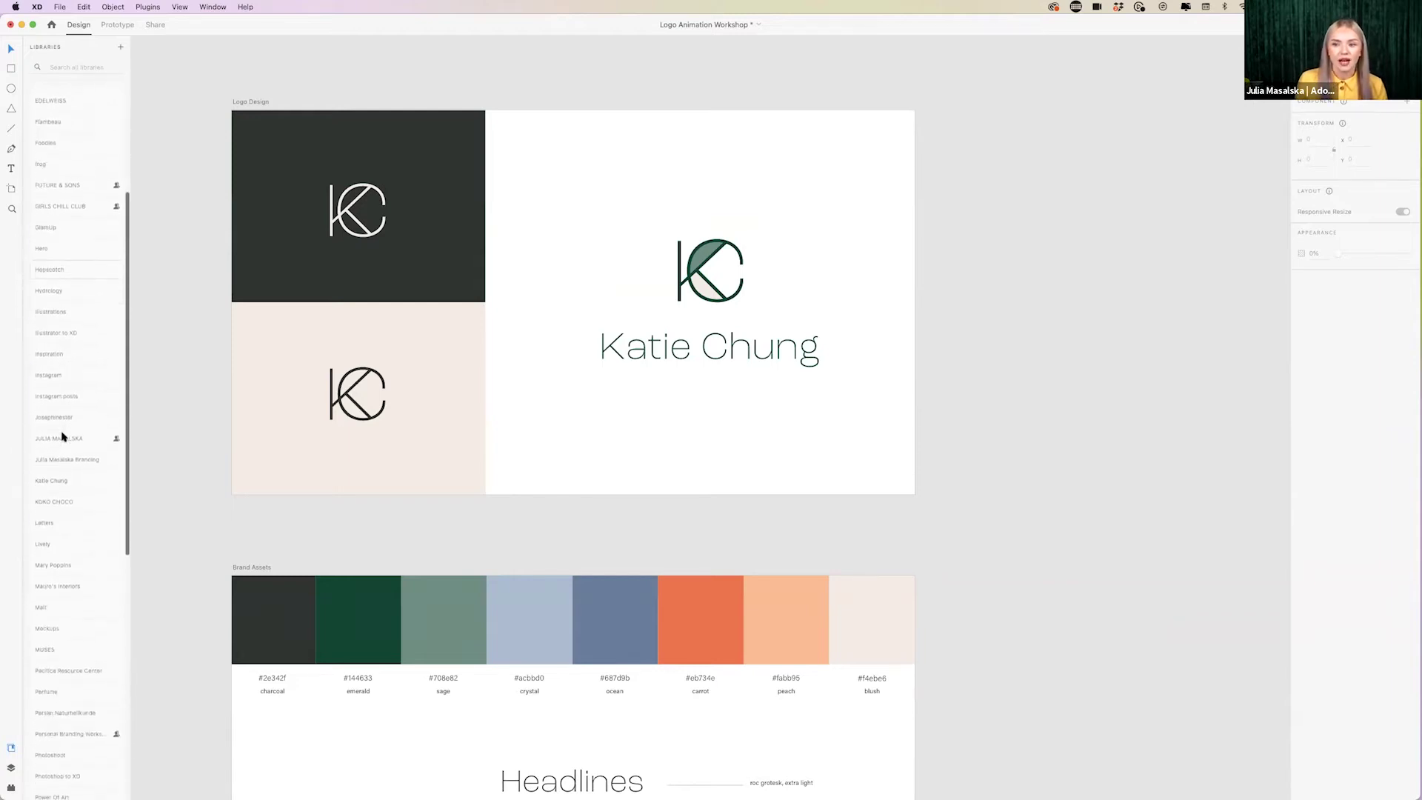
{"action": "left_click", "coordinate": [63, 453]}
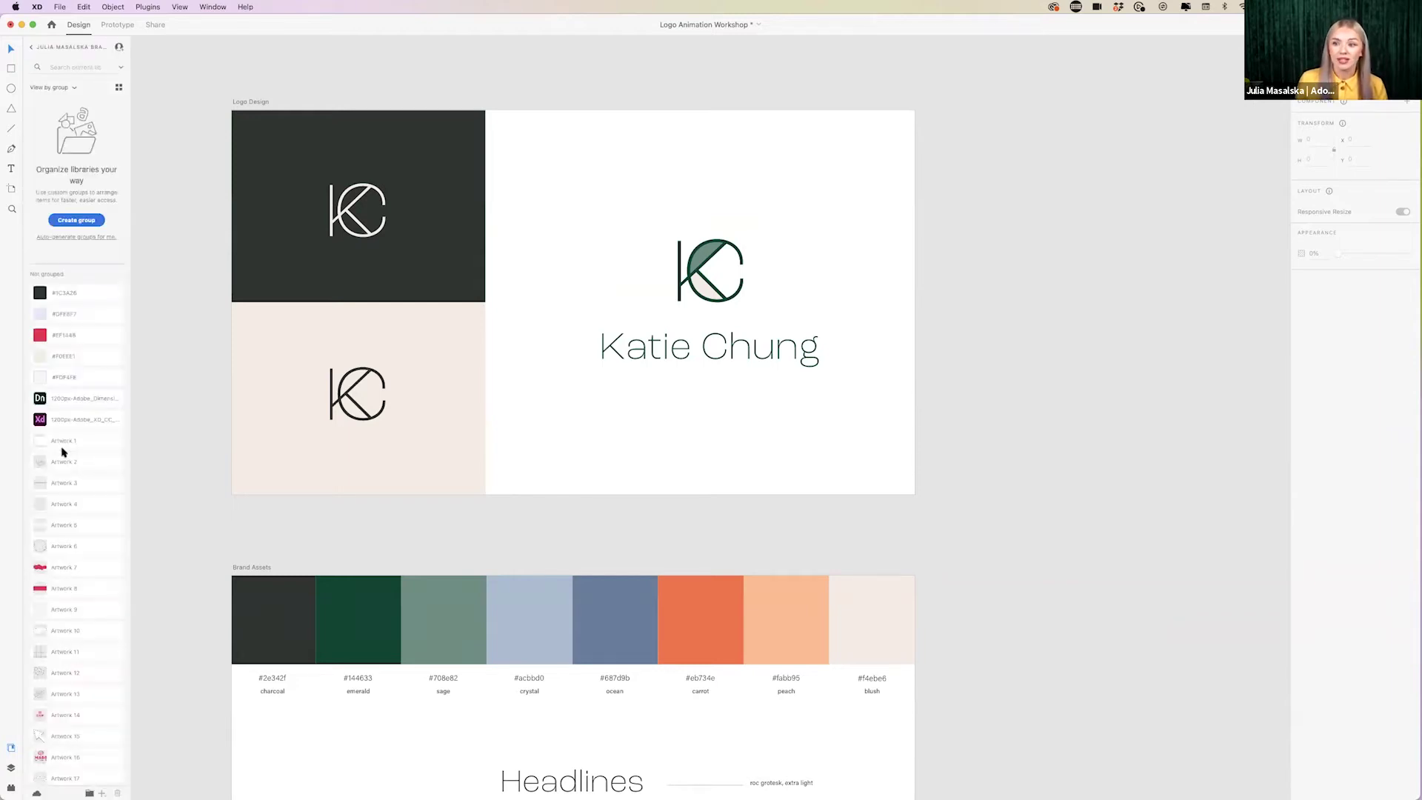
{"action": "left_click", "coordinate": [31, 48]}
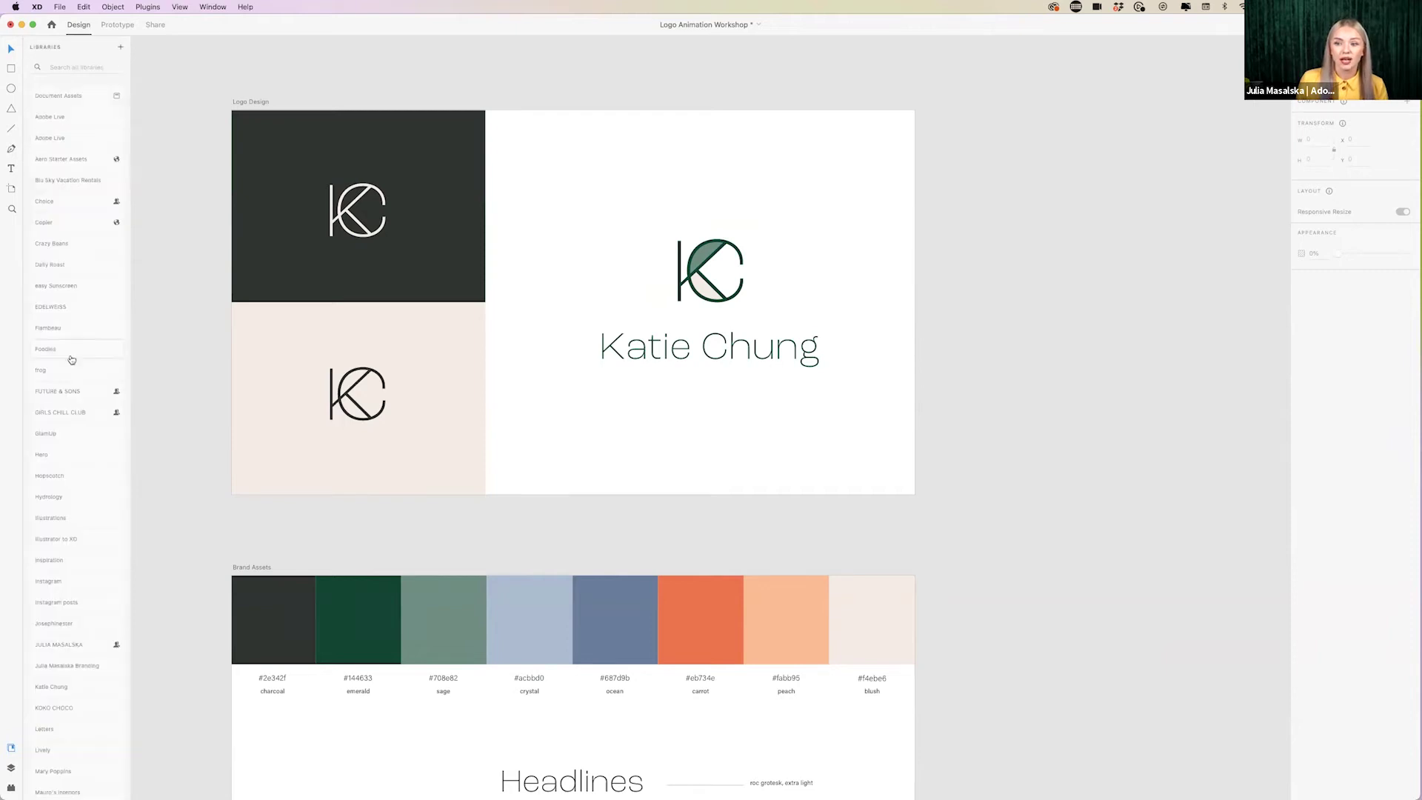
{"action": "scroll", "coordinate": [68, 508], "scroll_direction": "down", "scroll_amount": 2}
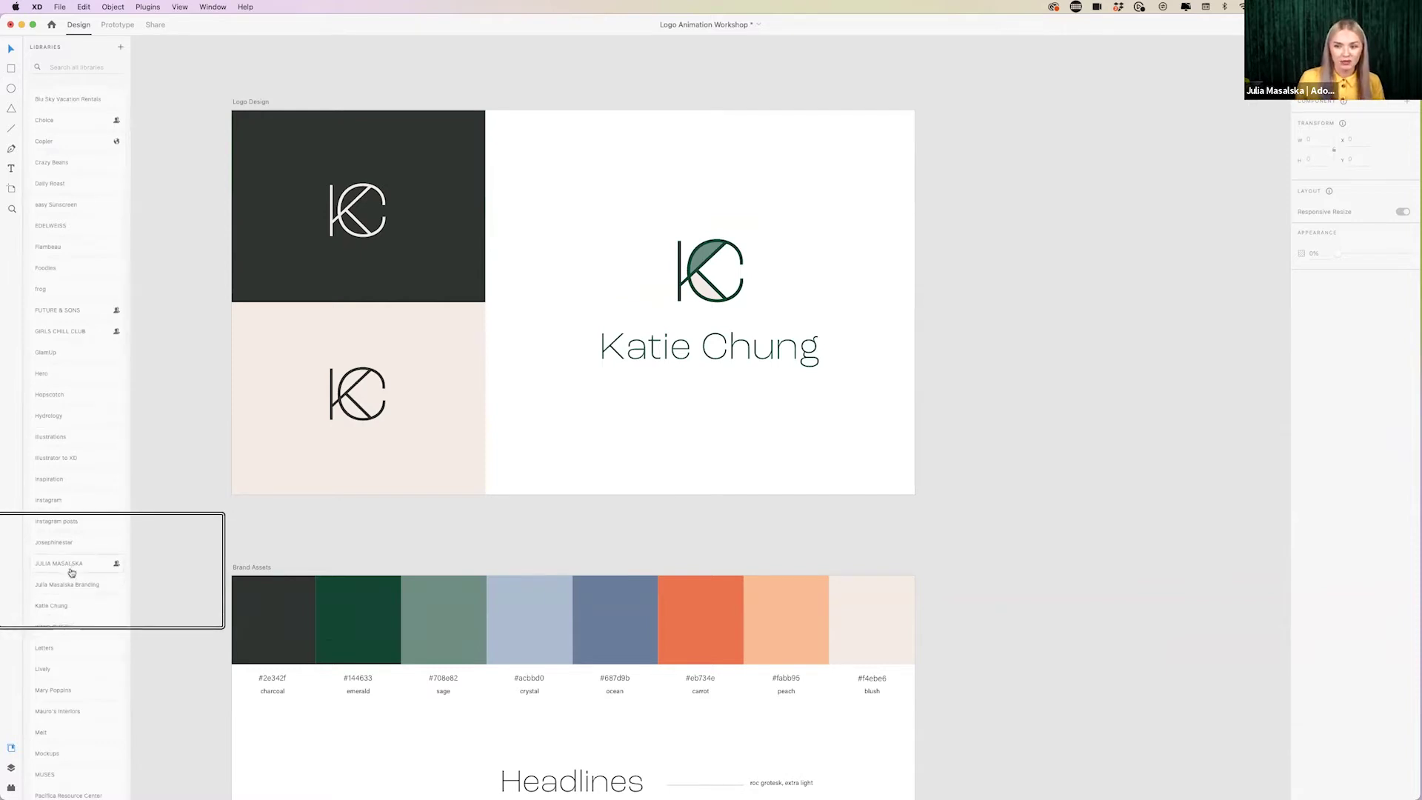
- Open another personal library and scroll through its colours and artworks
{"action": "left_click", "coordinate": [72, 569]}
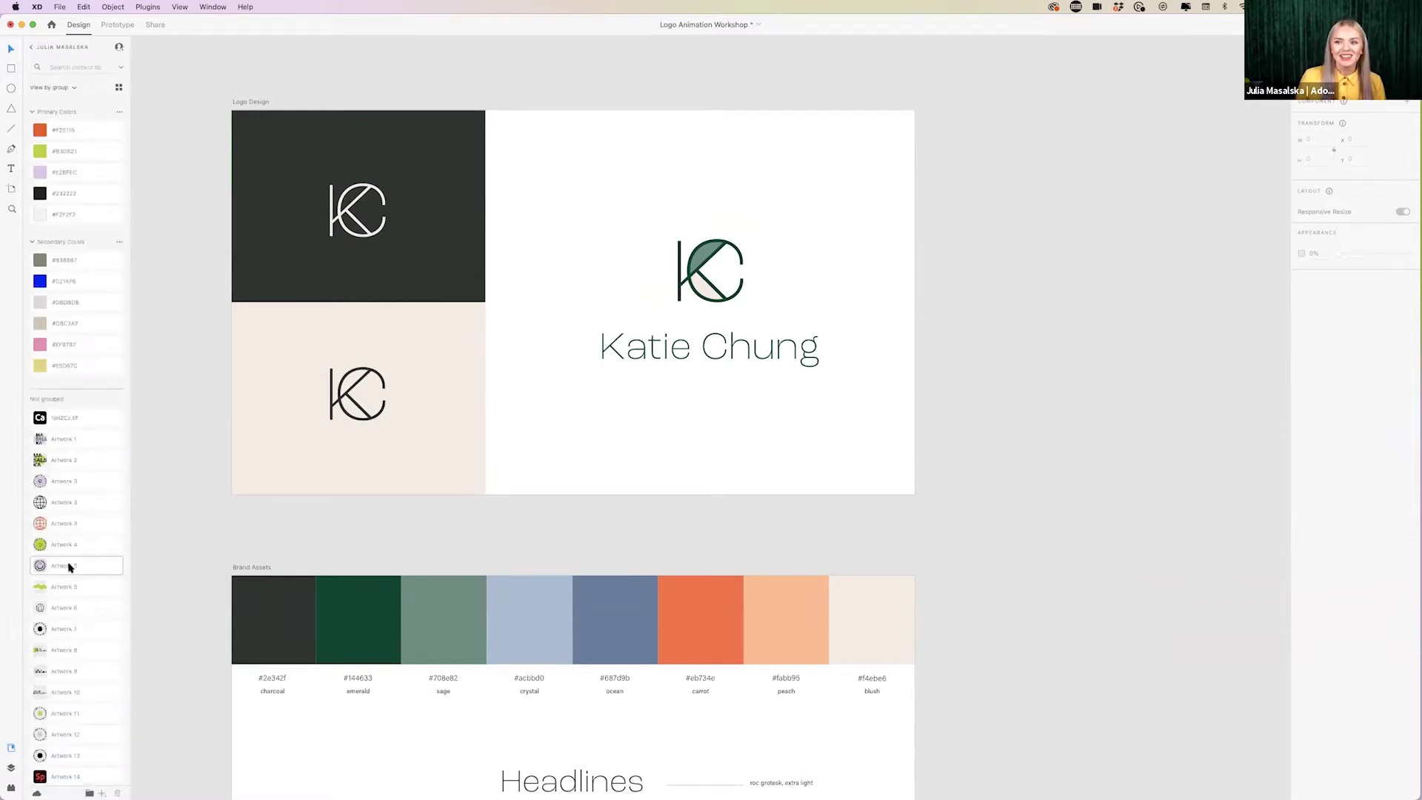
{"action": "scroll", "coordinate": [60, 644], "scroll_direction": "down", "scroll_amount": 2}
{"action": "scroll", "coordinate": [61, 644], "scroll_direction": "down", "scroll_amount": 3}
{"action": "scroll", "coordinate": [60, 644], "scroll_direction": "up", "scroll_amount": 5}
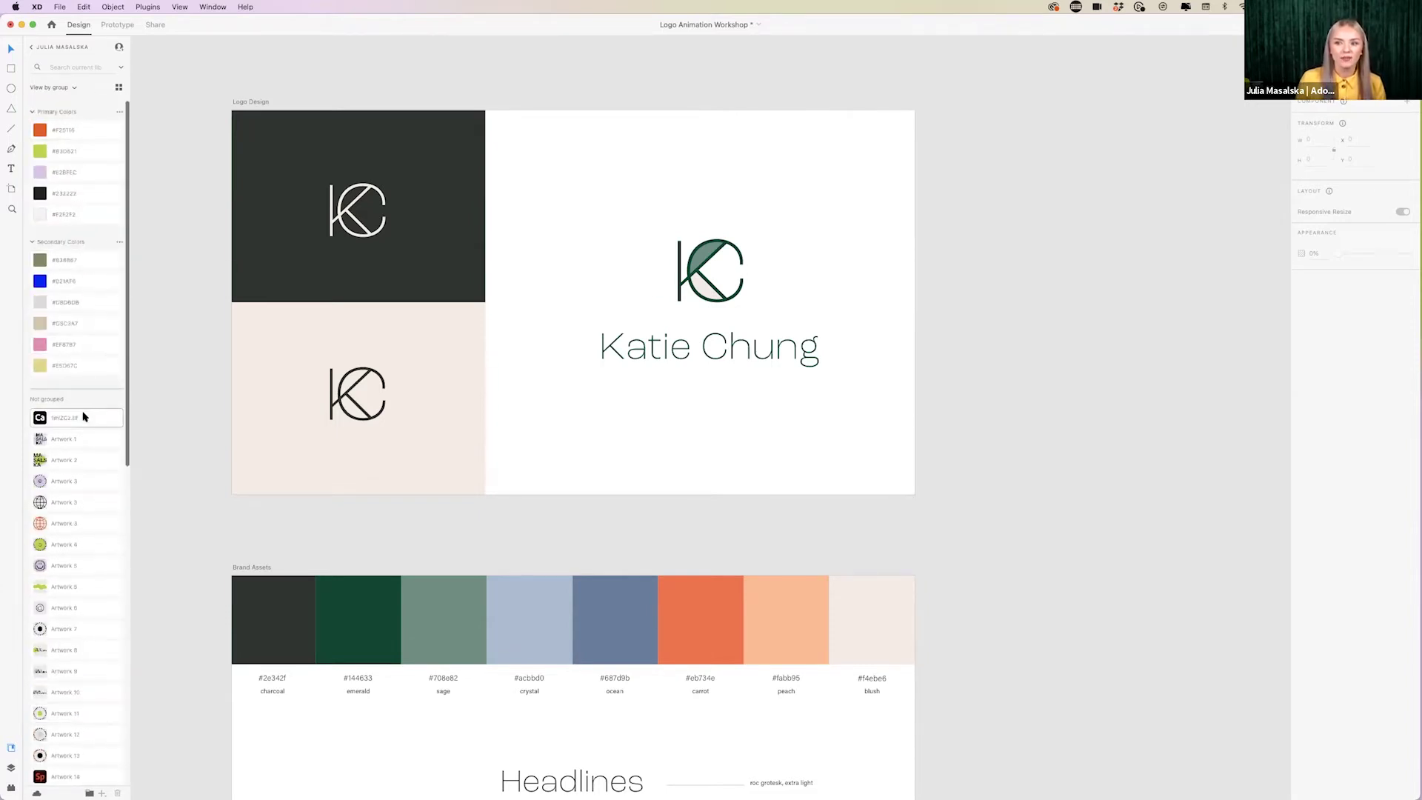
{"action": "scroll", "coordinate": [59, 510], "scroll_direction": "down", "scroll_amount": 5}
{"action": "scroll", "coordinate": [59, 515], "scroll_direction": "down", "scroll_amount": 5}
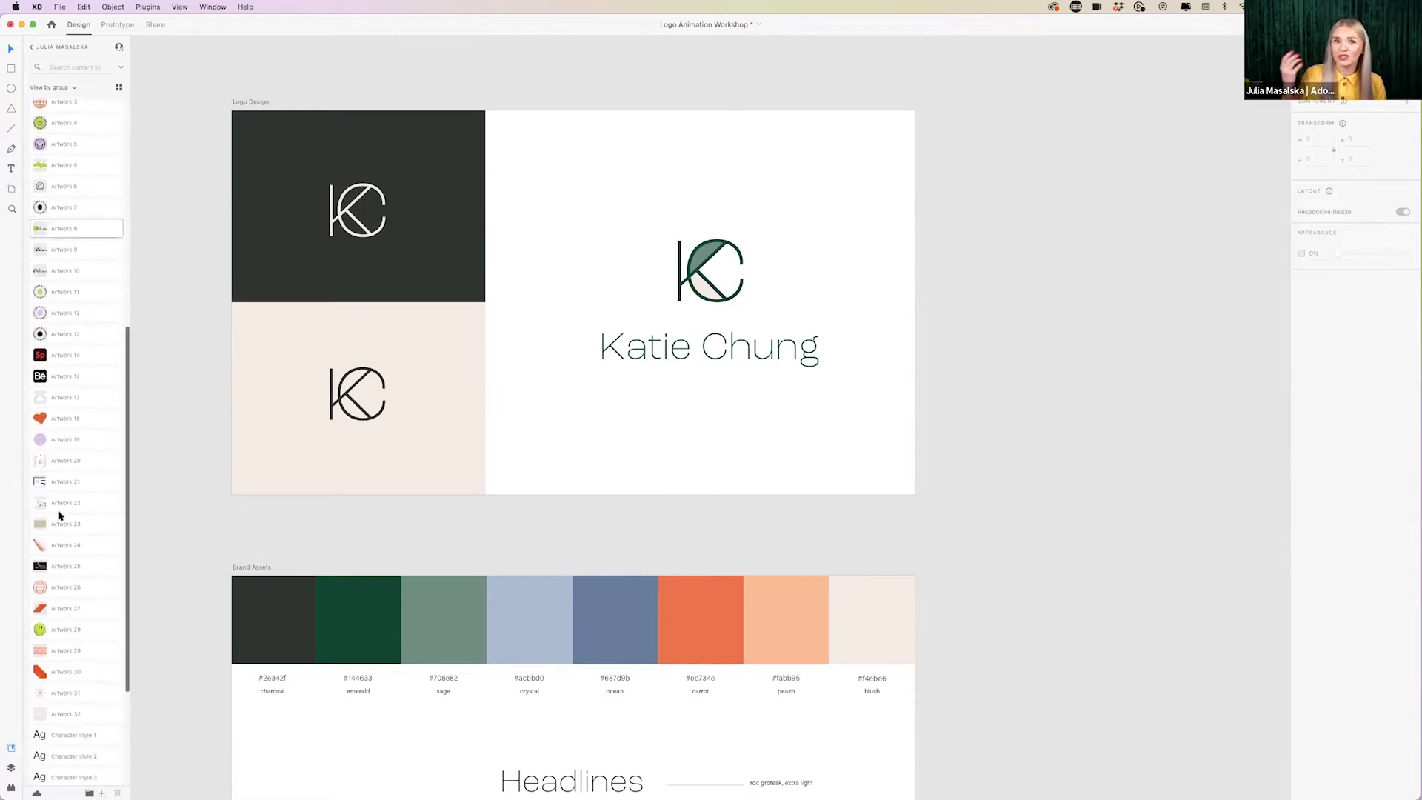
{"action": "scroll", "coordinate": [59, 515], "scroll_direction": "down", "scroll_amount": 4}
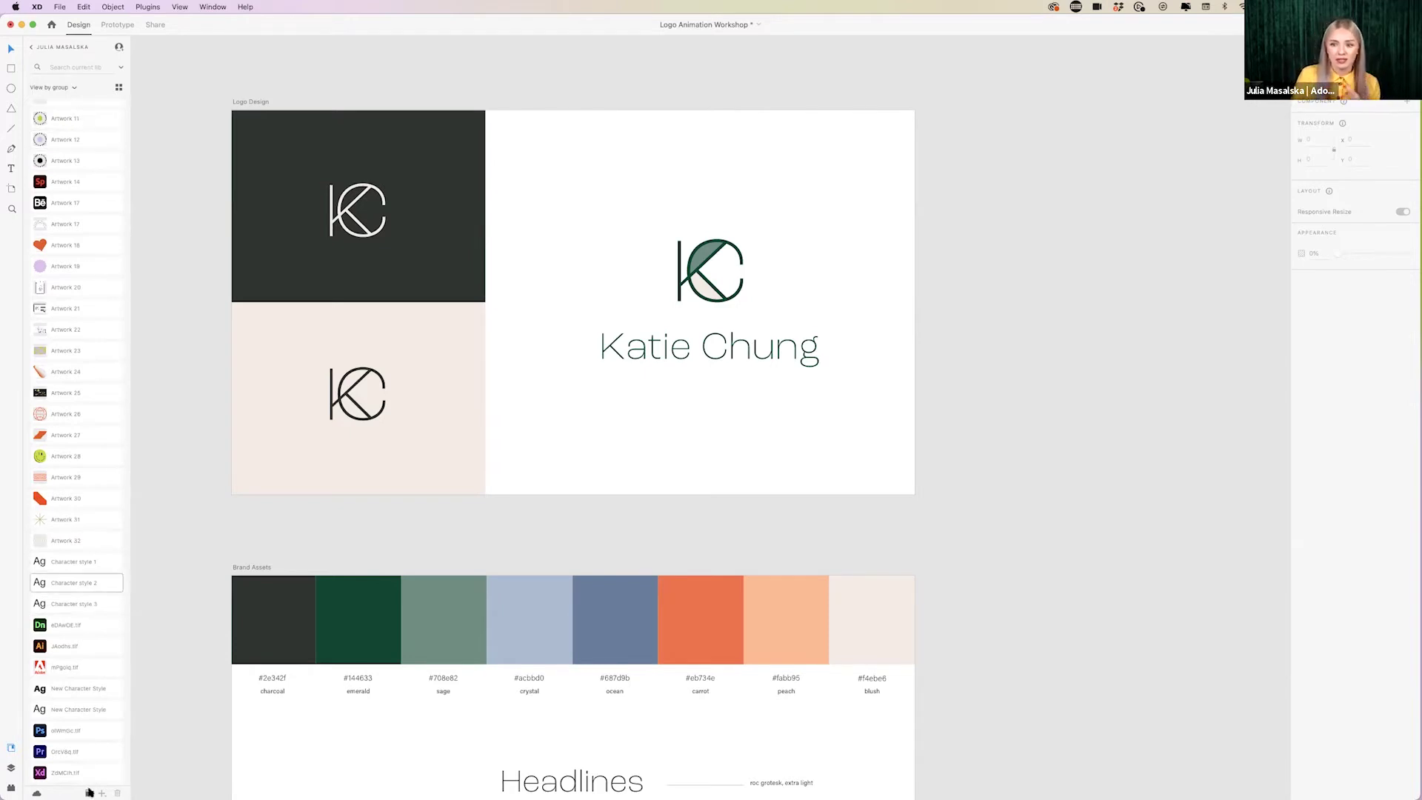
{"action": "scroll", "coordinate": [76, 197], "scroll_direction": "up", "scroll_amount": 10}
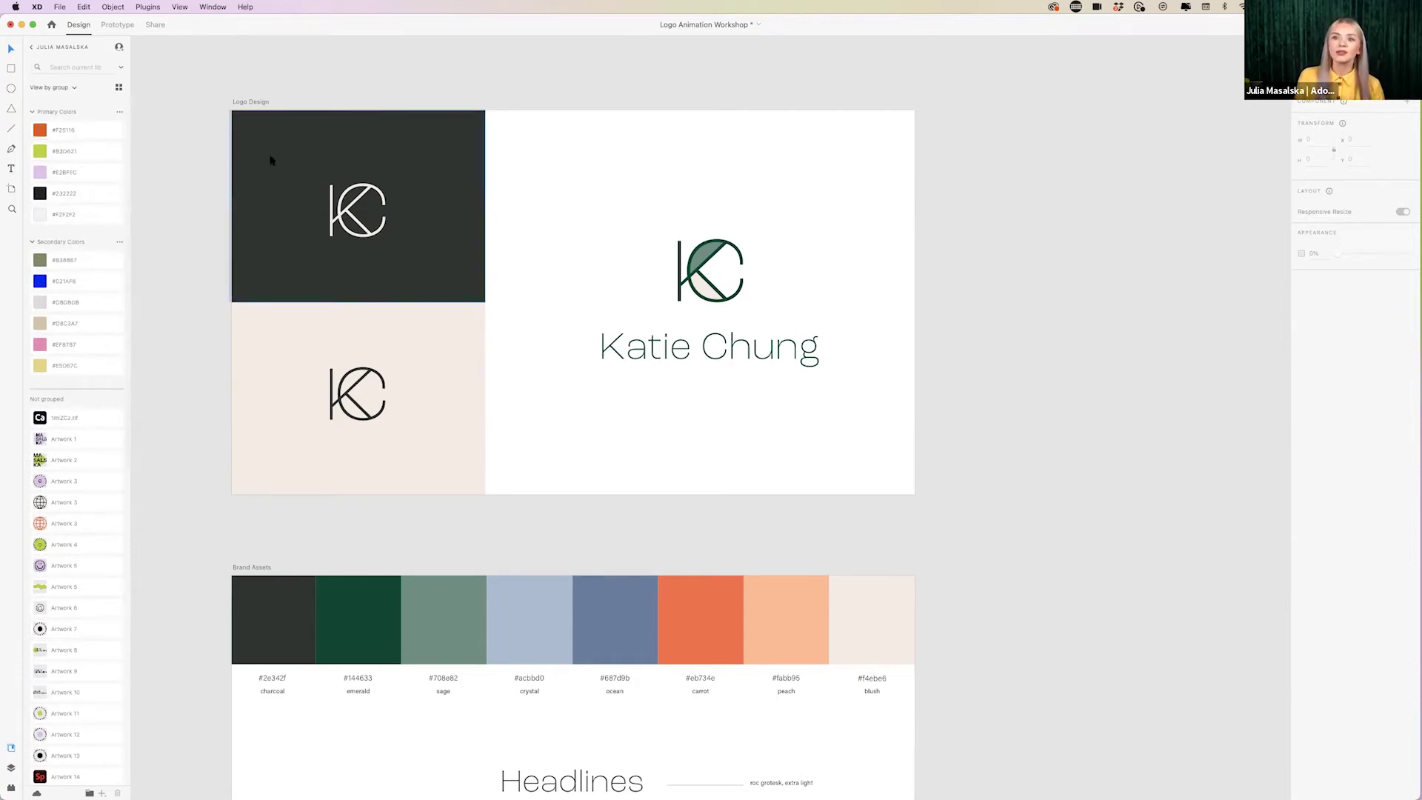
- Return to the libraries list and open the document's own assets
{"action": "left_click", "coordinate": [31, 47]}
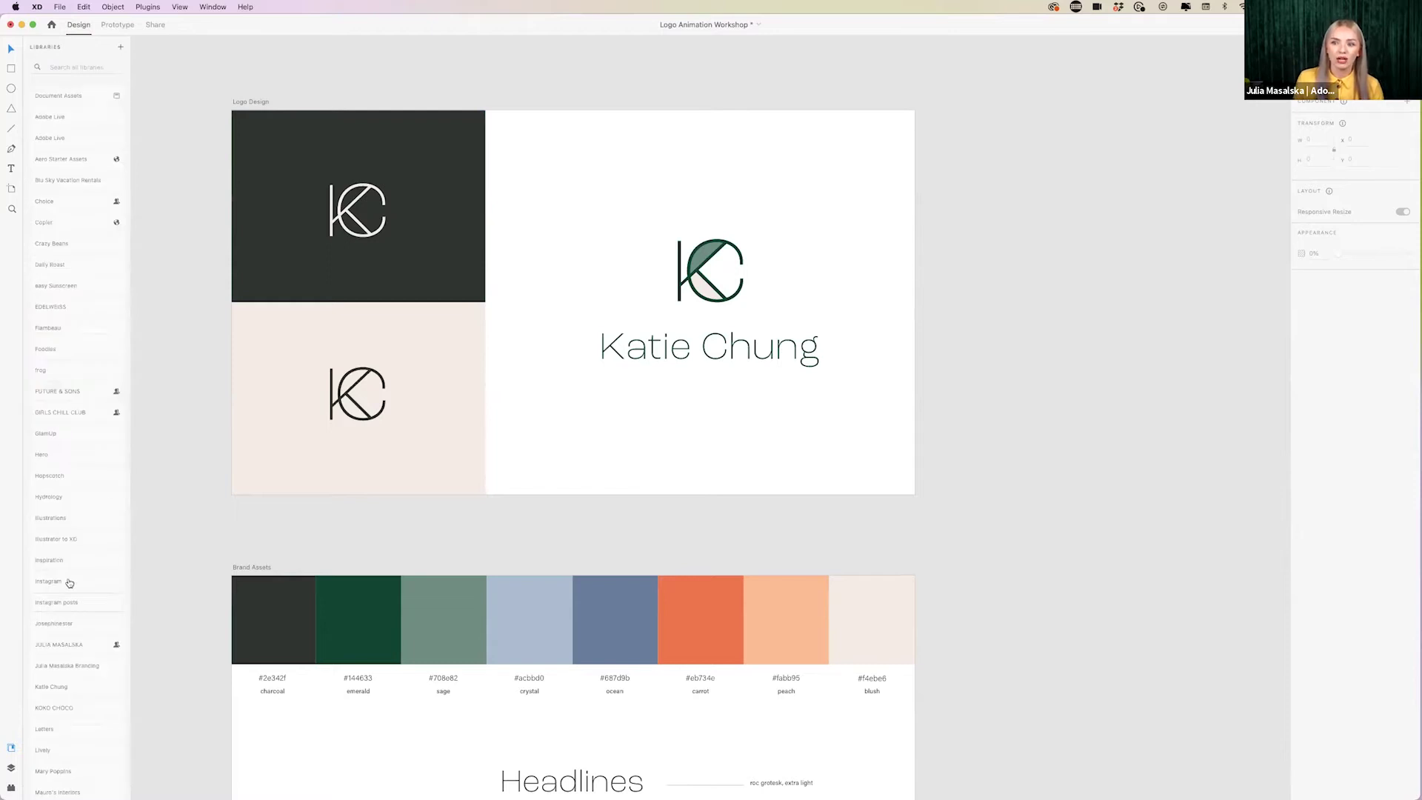
{"action": "scroll", "coordinate": [122, 264], "scroll_direction": "down", "scroll_amount": 10}
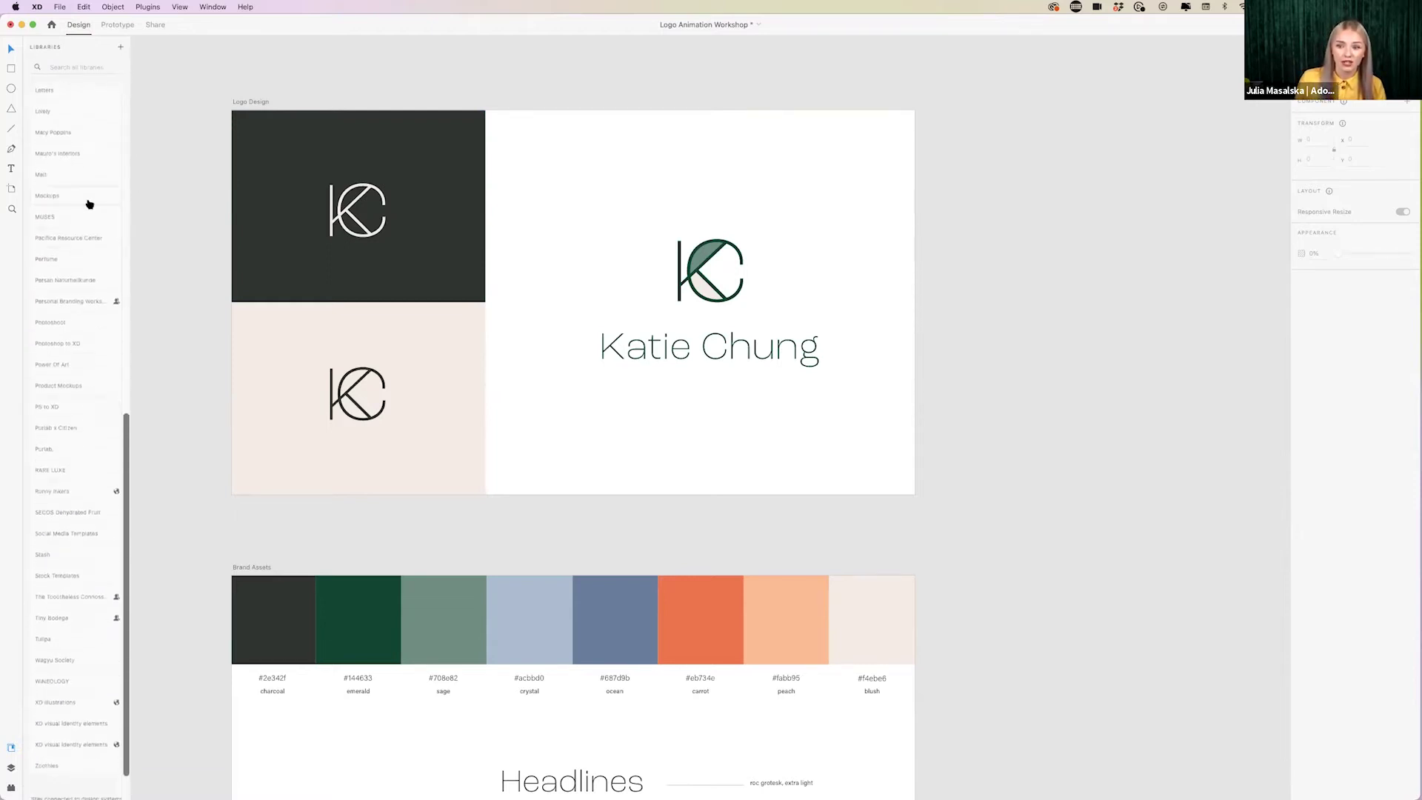
{"action": "scroll", "coordinate": [49, 492], "scroll_direction": "up", "scroll_amount": 15}
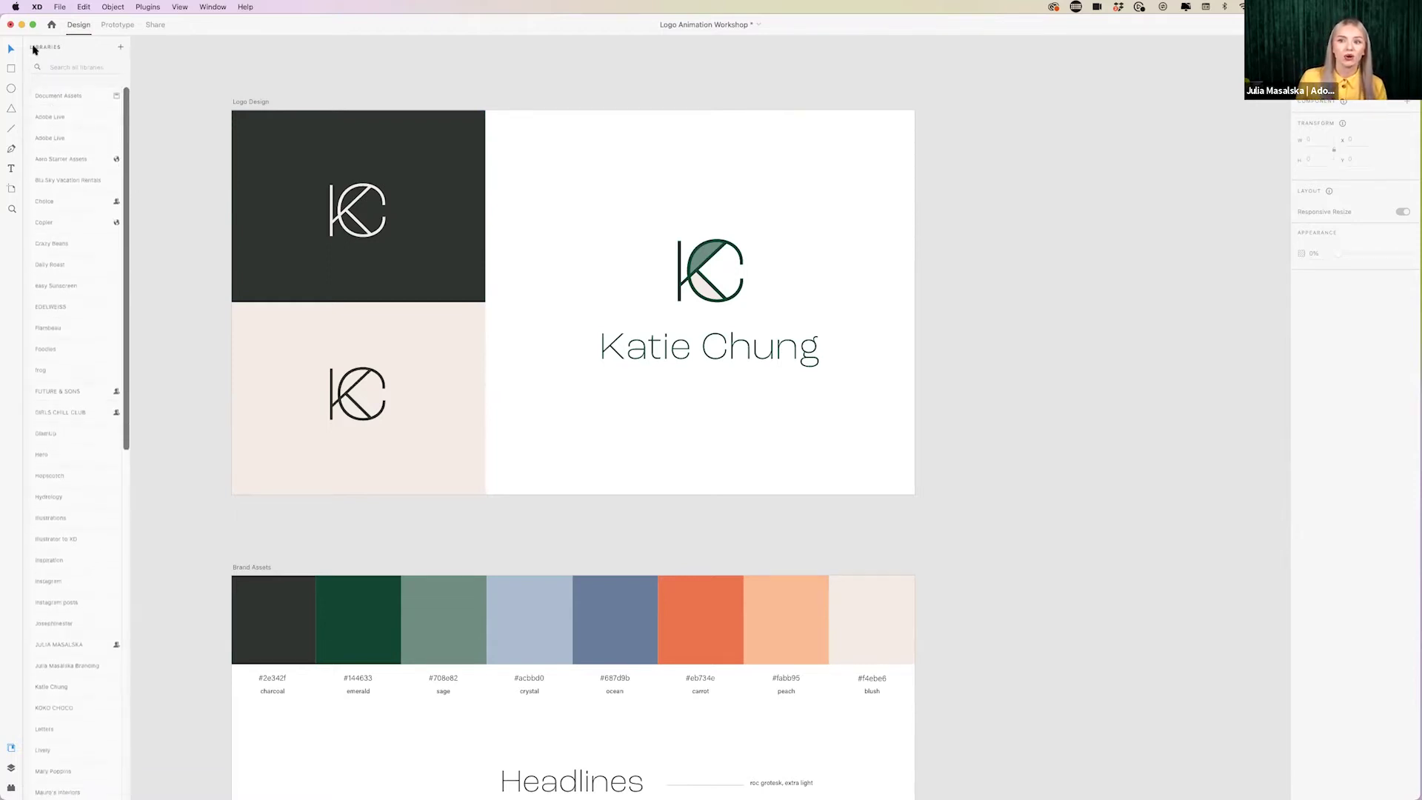
{"action": "left_click", "coordinate": [51, 95]}
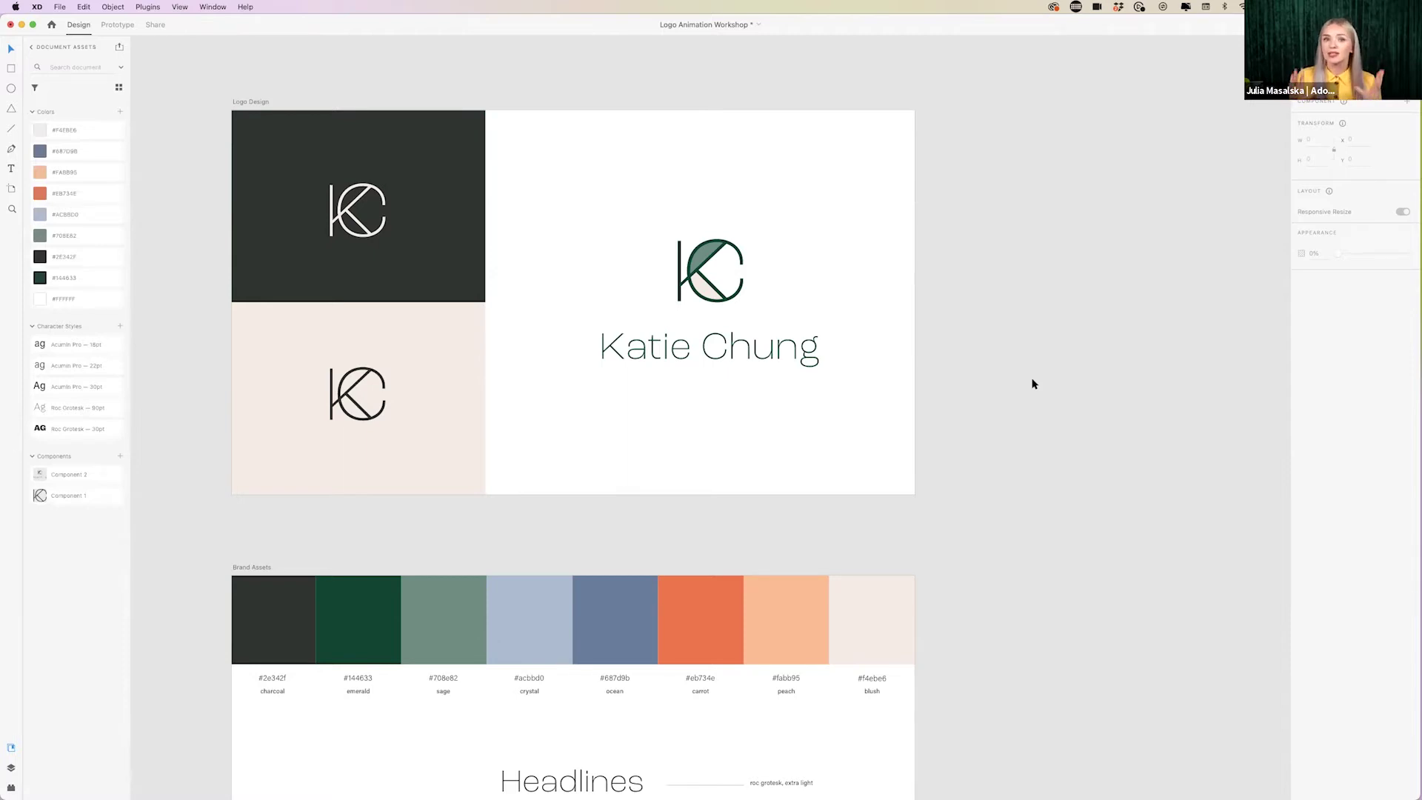
- Duplicate the Logo Design artboard to its right as Logo Design - 1
{"action": "scroll", "coordinate": [1033, 383], "scroll_direction": "down", "scroll_amount": 5}
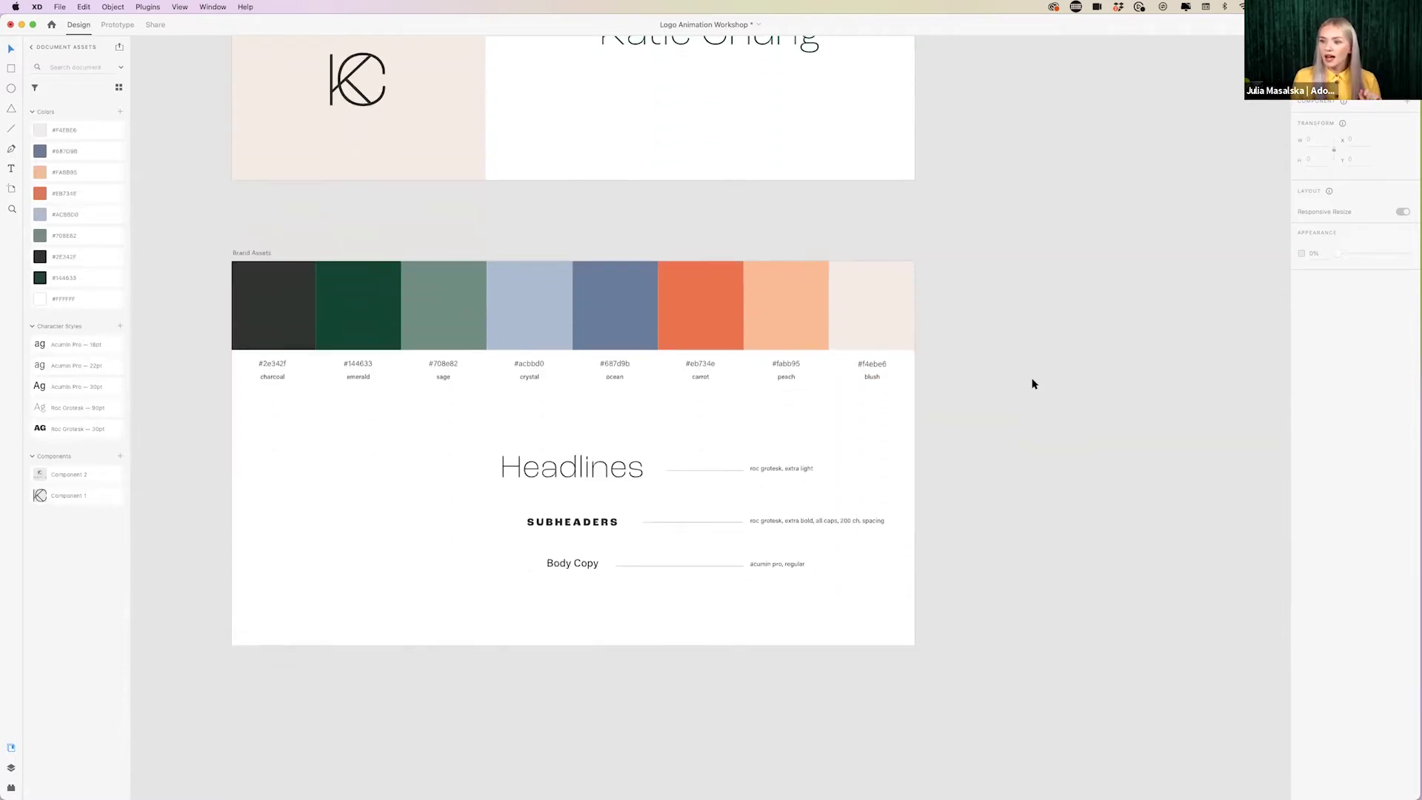
{"action": "scroll", "coordinate": [1033, 383], "scroll_direction": "up", "scroll_amount": 6}
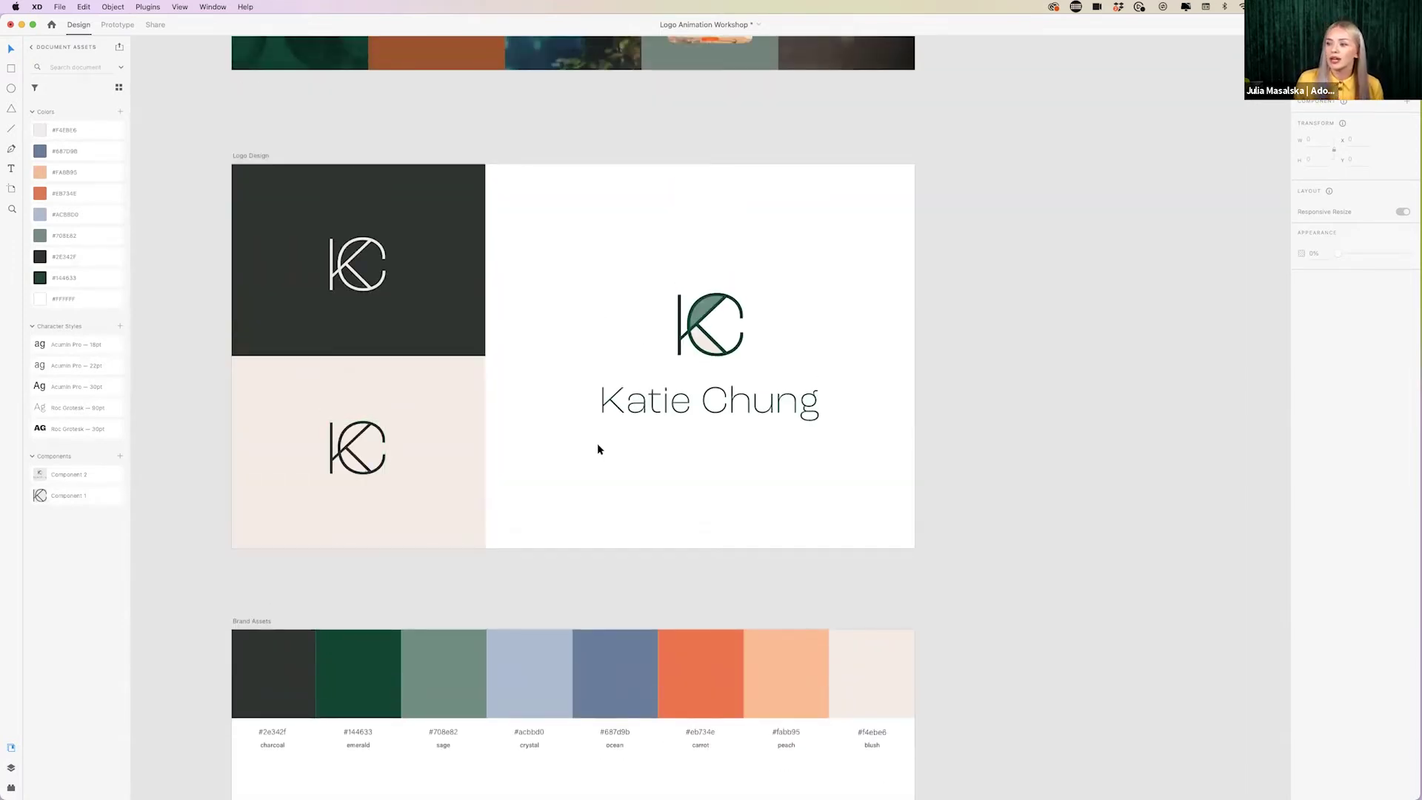
{"action": "scroll", "coordinate": [730, 413], "scroll_direction": "right", "scroll_amount": 1}
{"action": "scroll", "coordinate": [730, 412], "scroll_direction": "right", "scroll_amount": 3}
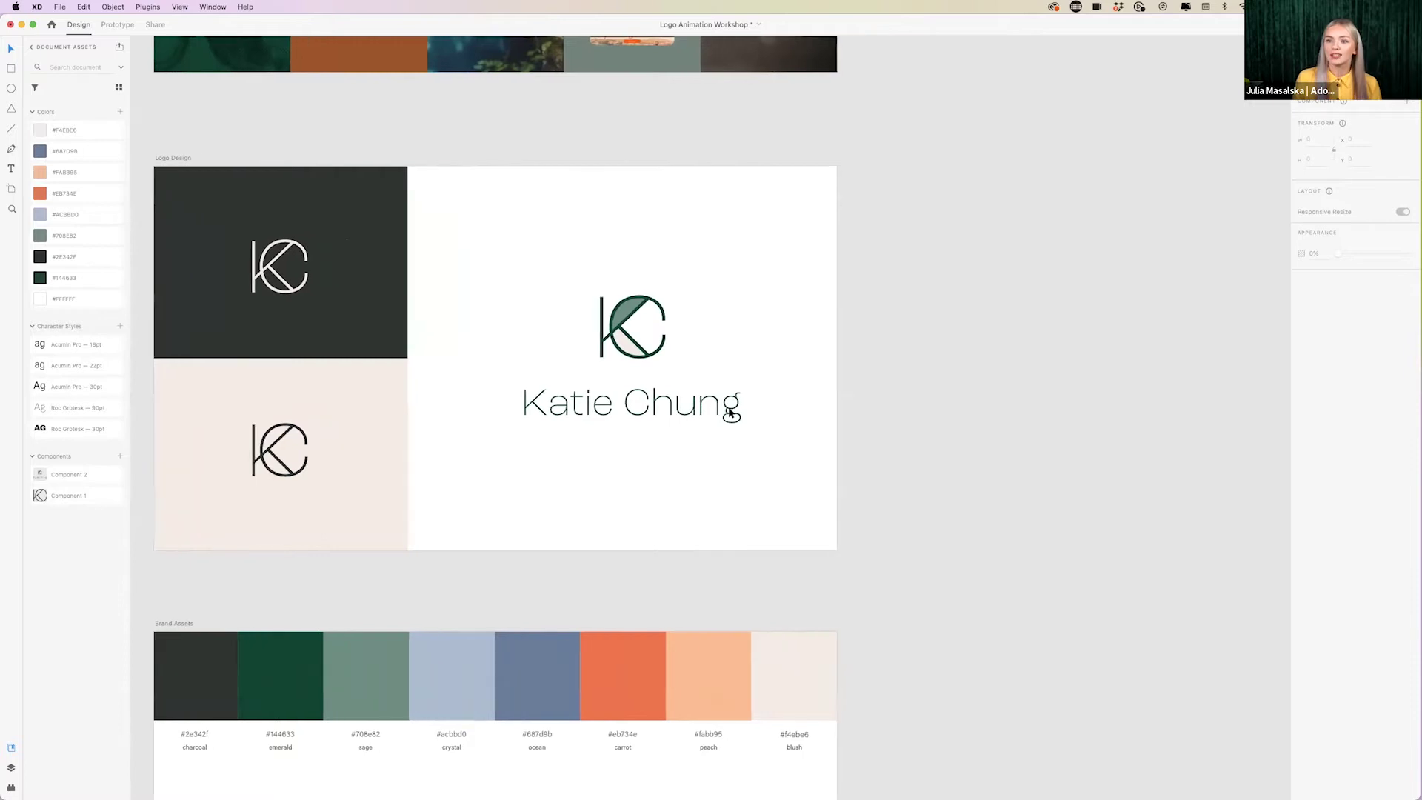
{"action": "scroll", "coordinate": [729, 412], "scroll_direction": "down", "scroll_amount": 2}
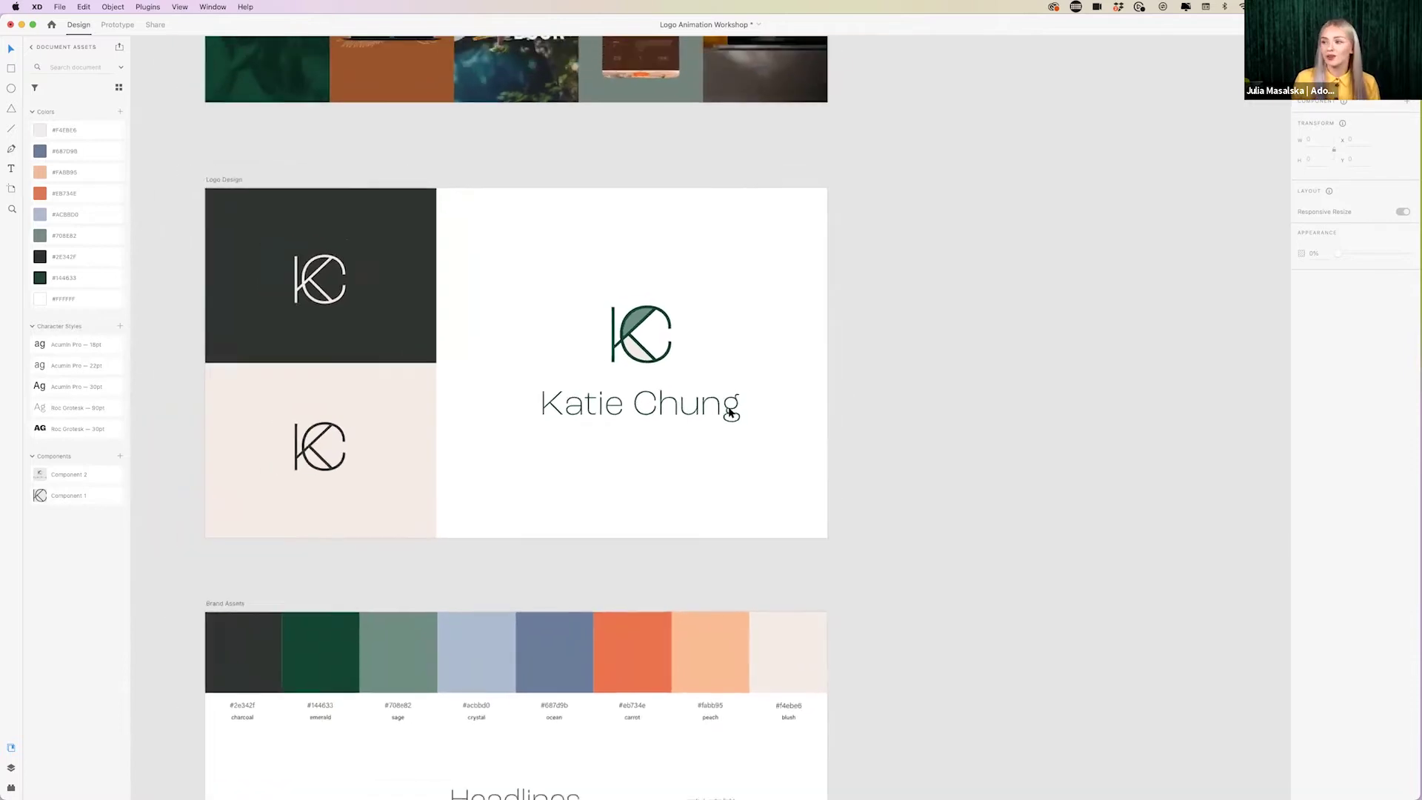
{"action": "scroll", "coordinate": [728, 407], "scroll_direction": "right", "scroll_amount": 2}
{"action": "scroll", "coordinate": [727, 406], "scroll_direction": "left", "scroll_amount": 1}
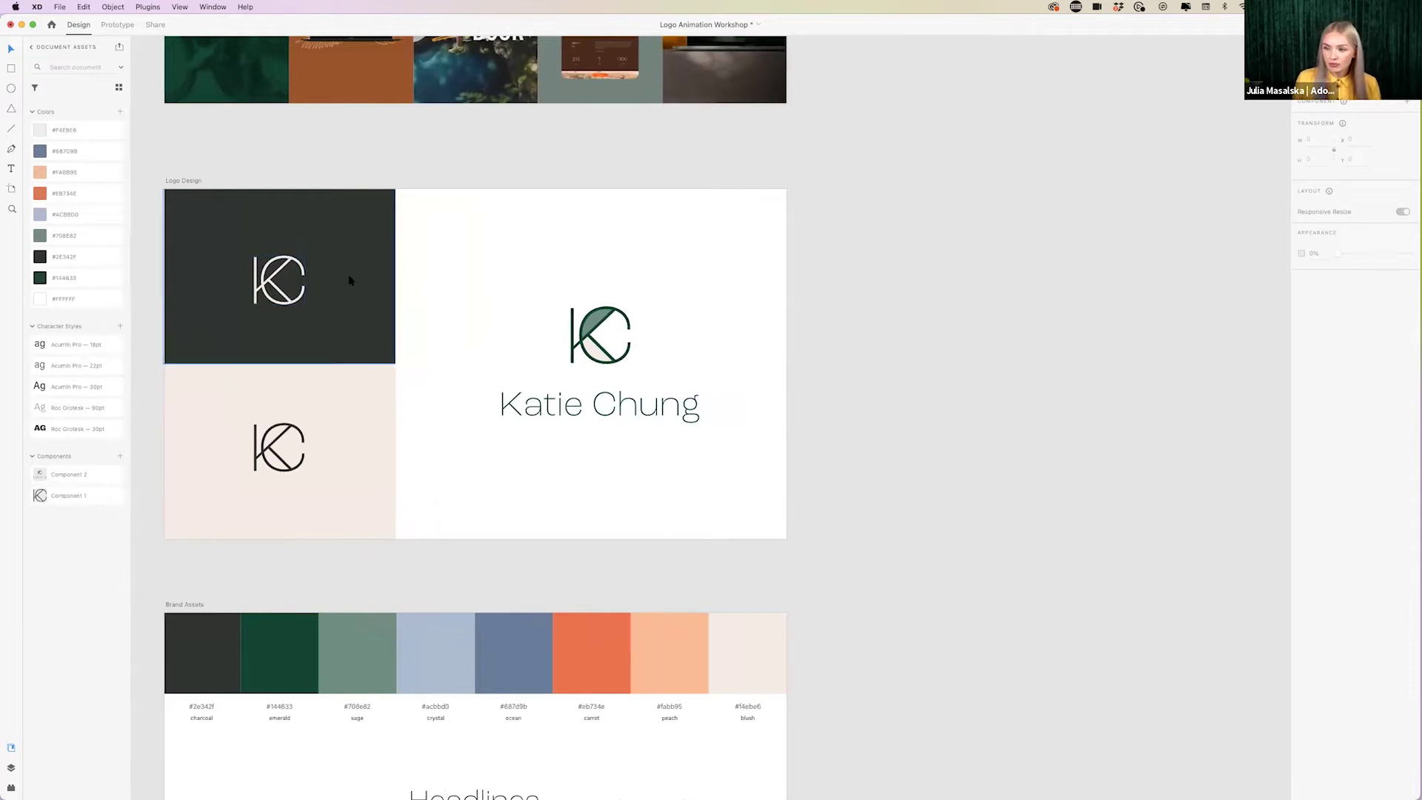
{"action": "scroll", "coordinate": [348, 274], "scroll_direction": "right", "scroll_amount": 1}
{"action": "left_click_drag", "start_coordinate": [146, 182], "coordinate": [793, 191]}
- Select the logo group on Logo Design - 1 and its Katie Chung text, then deselect
{"action": "scroll", "coordinate": [793, 191], "scroll_direction": "right", "scroll_amount": 5}
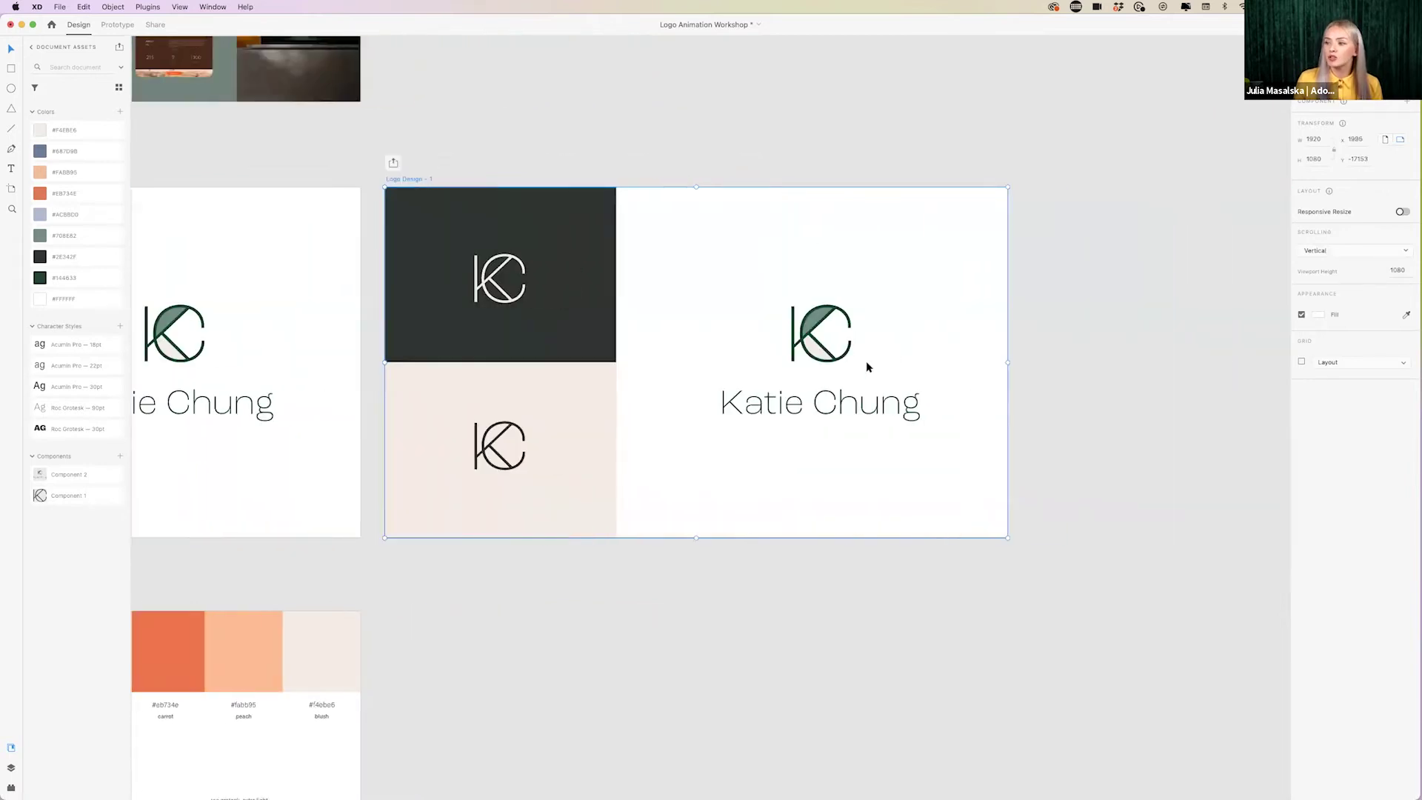
{"action": "scroll", "coordinate": [866, 364], "scroll_direction": "up", "scroll_amount": 3}
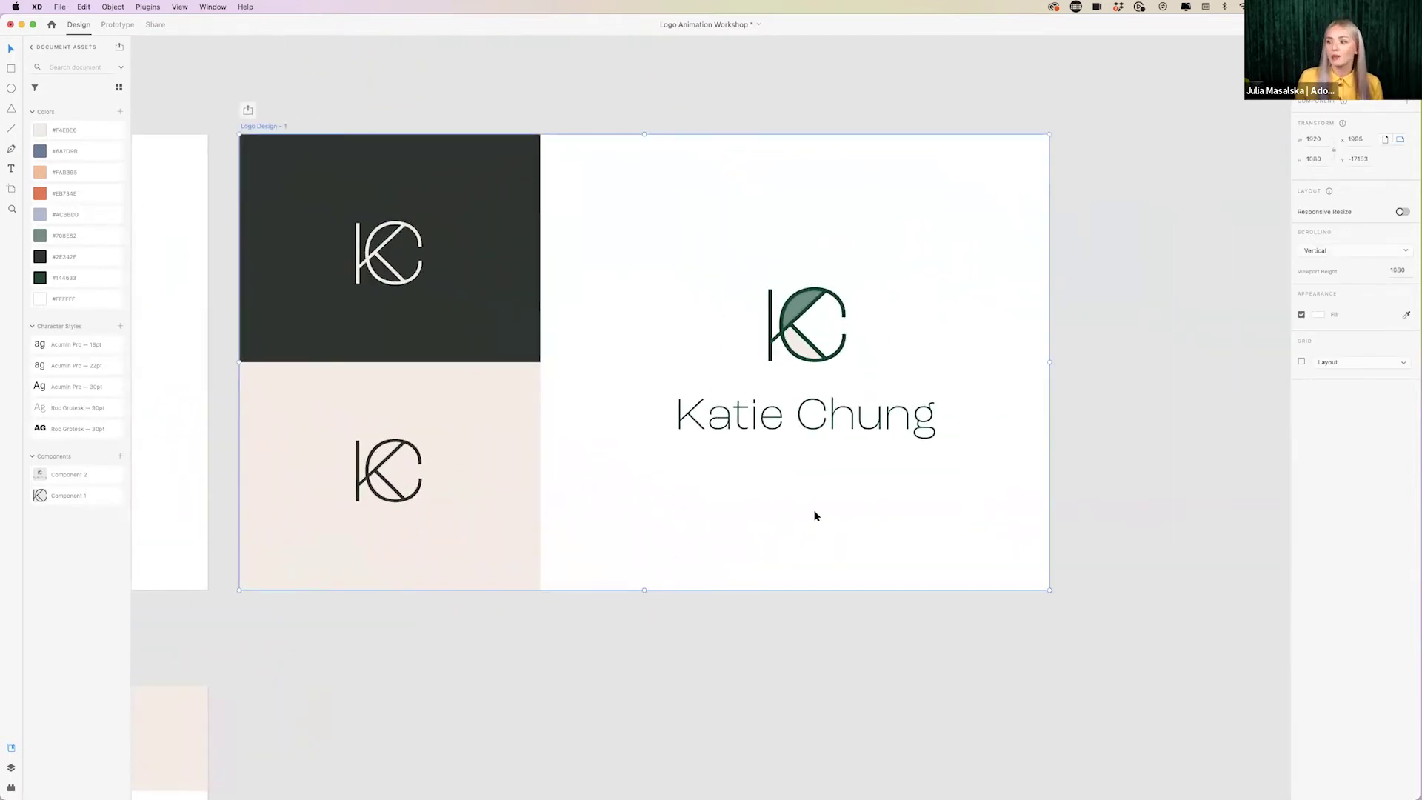
{"action": "left_click", "coordinate": [830, 423]}
{"action": "double_click", "coordinate": [831, 424]}
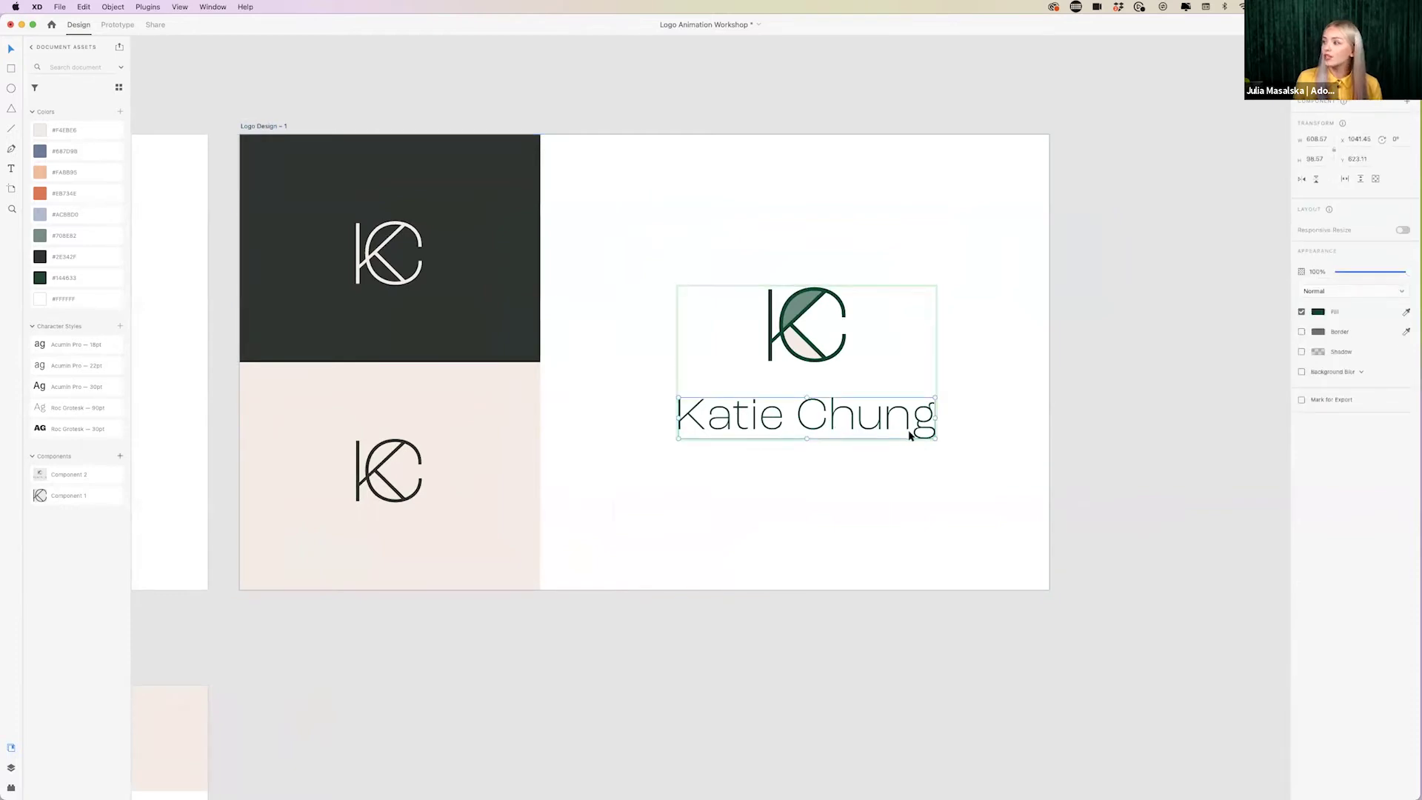
{"action": "left_click", "coordinate": [946, 509]}
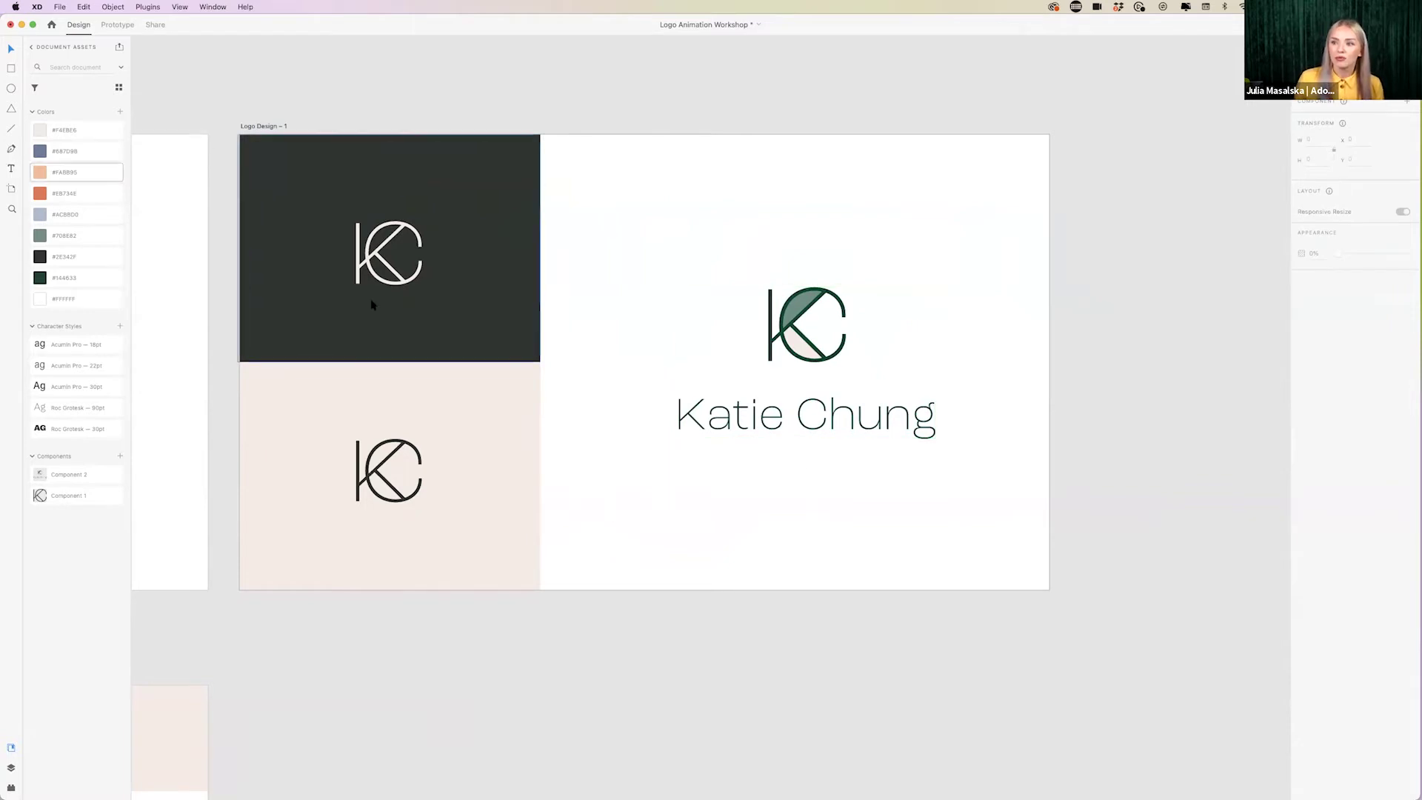
- Drag the Headlines text into Logo Design - 1 below the wordmark
{"action": "scroll", "coordinate": [371, 303], "scroll_direction": "down", "scroll_amount": 3}
{"action": "scroll", "coordinate": [372, 304], "scroll_direction": "down", "scroll_amount": 3}
{"action": "scroll", "coordinate": [348, 370], "scroll_direction": "left", "scroll_amount": 2}
{"action": "left_click_drag", "start_coordinate": [285, 484], "coordinate": [634, 335]}
- Replace the Headlines text with 'Katie Chung'
{"action": "scroll", "coordinate": [635, 337], "scroll_direction": "up", "scroll_amount": 5}
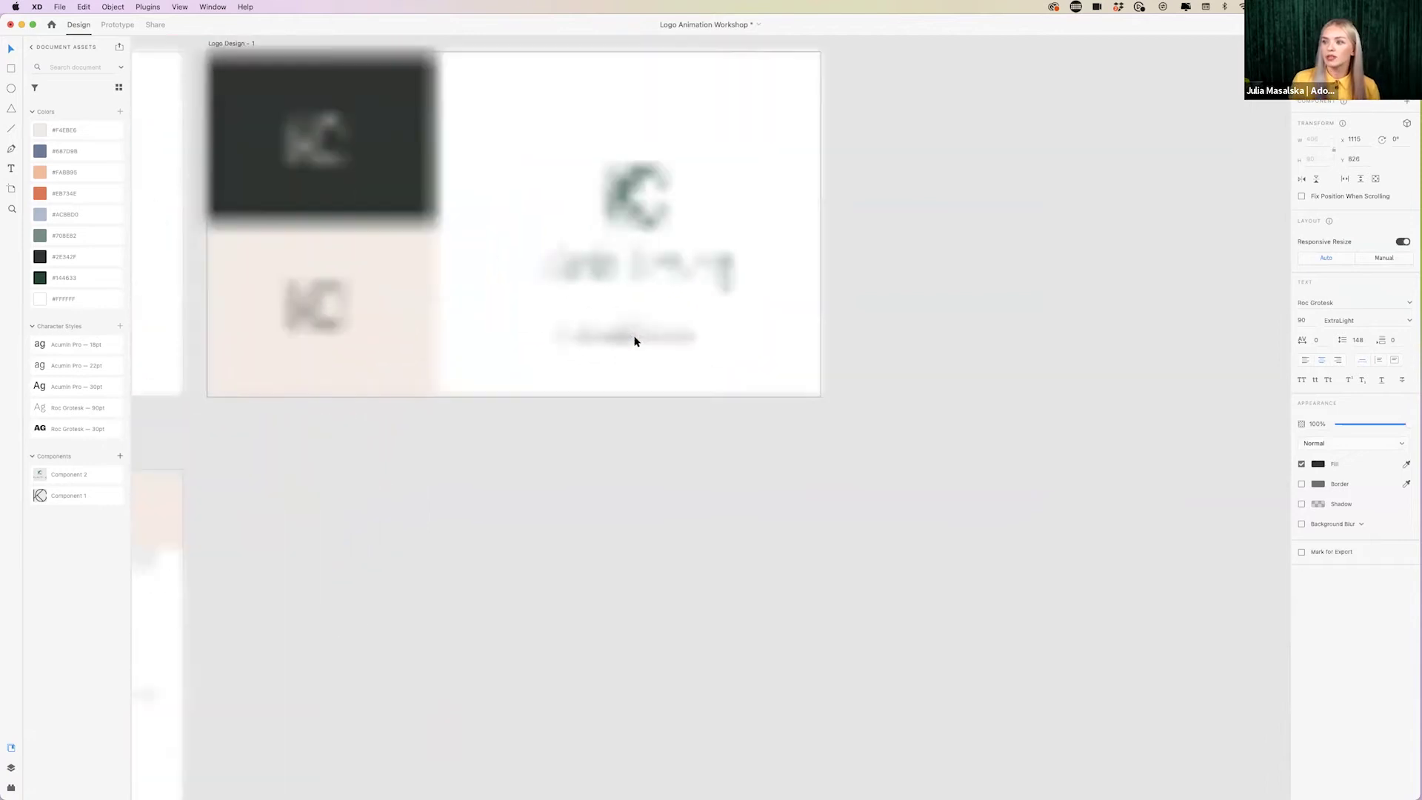
{"action": "scroll", "coordinate": [635, 341], "scroll_direction": "up", "scroll_amount": 2}
{"action": "scroll", "coordinate": [635, 341], "scroll_direction": "left", "scroll_amount": 2}
{"action": "double_click", "coordinate": [763, 503]}
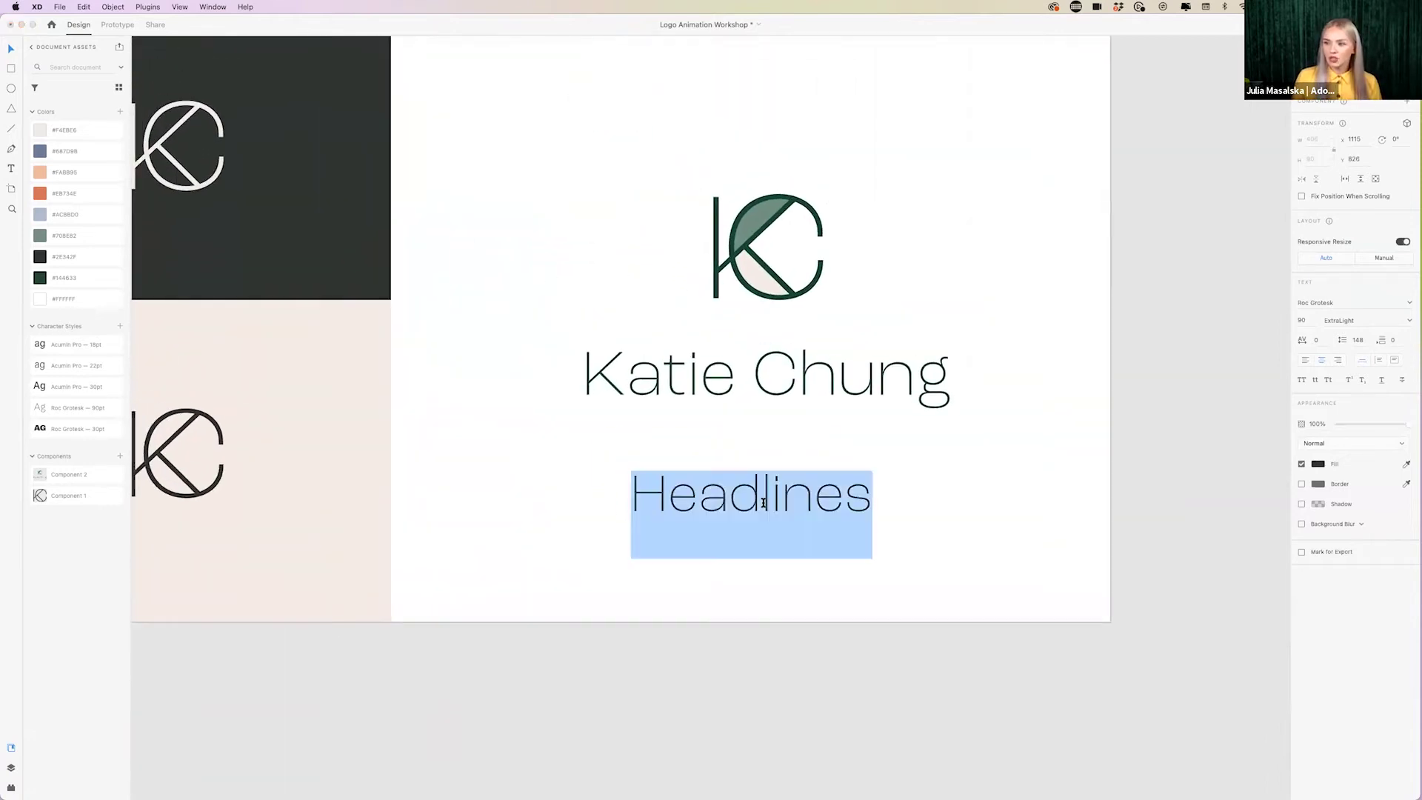
{"action": "type", "text": "Katie "}
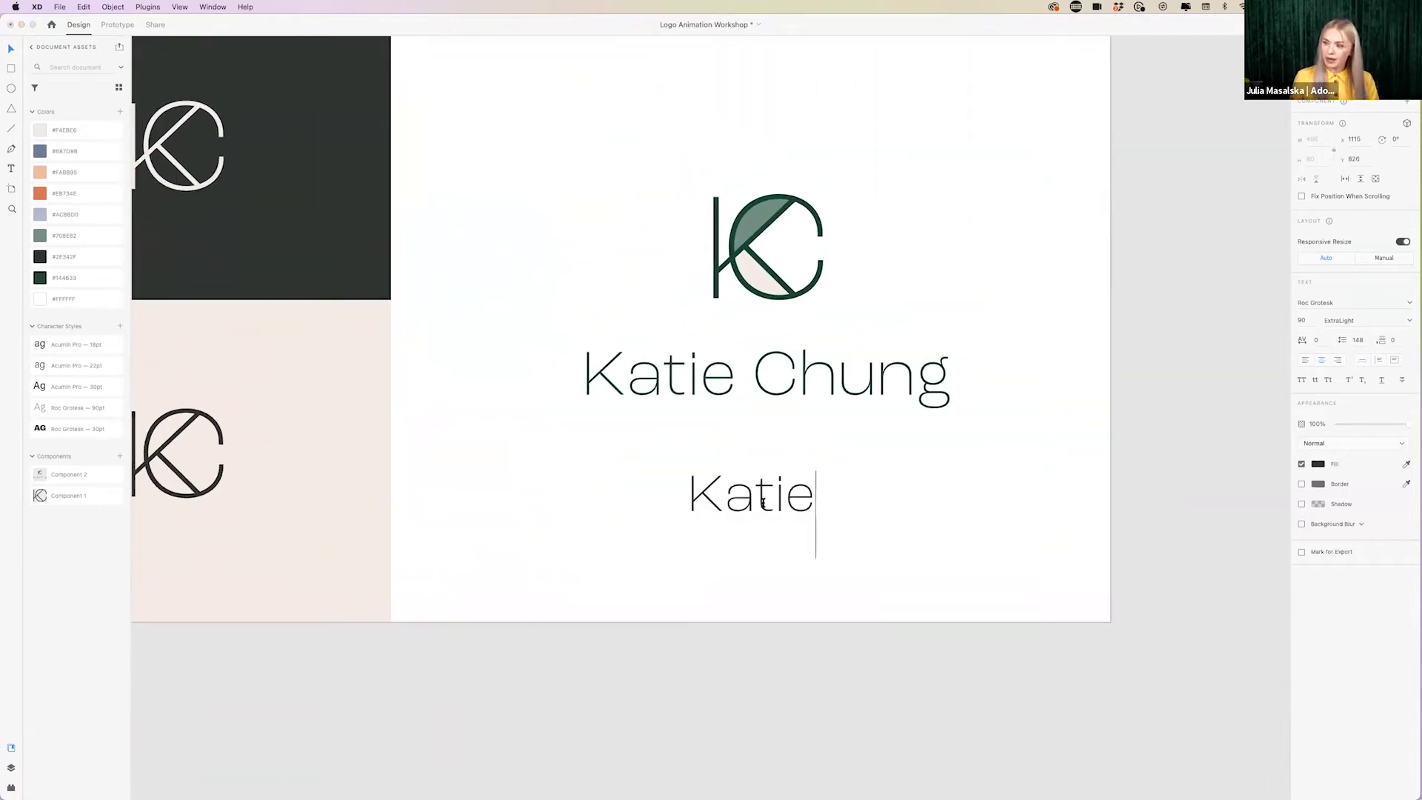
{"action": "type", "text": "Chung"}
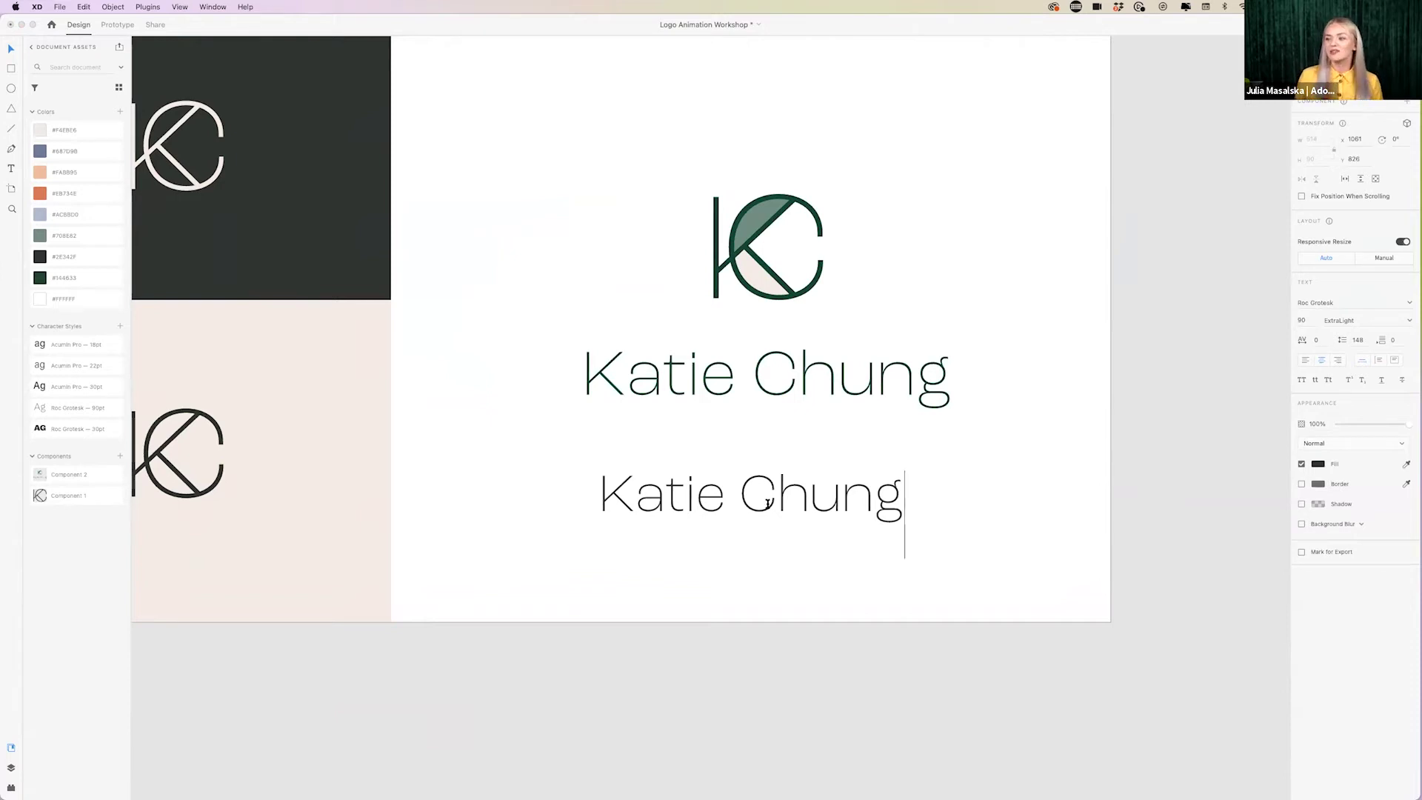
{"action": "key", "text": "Escape"}
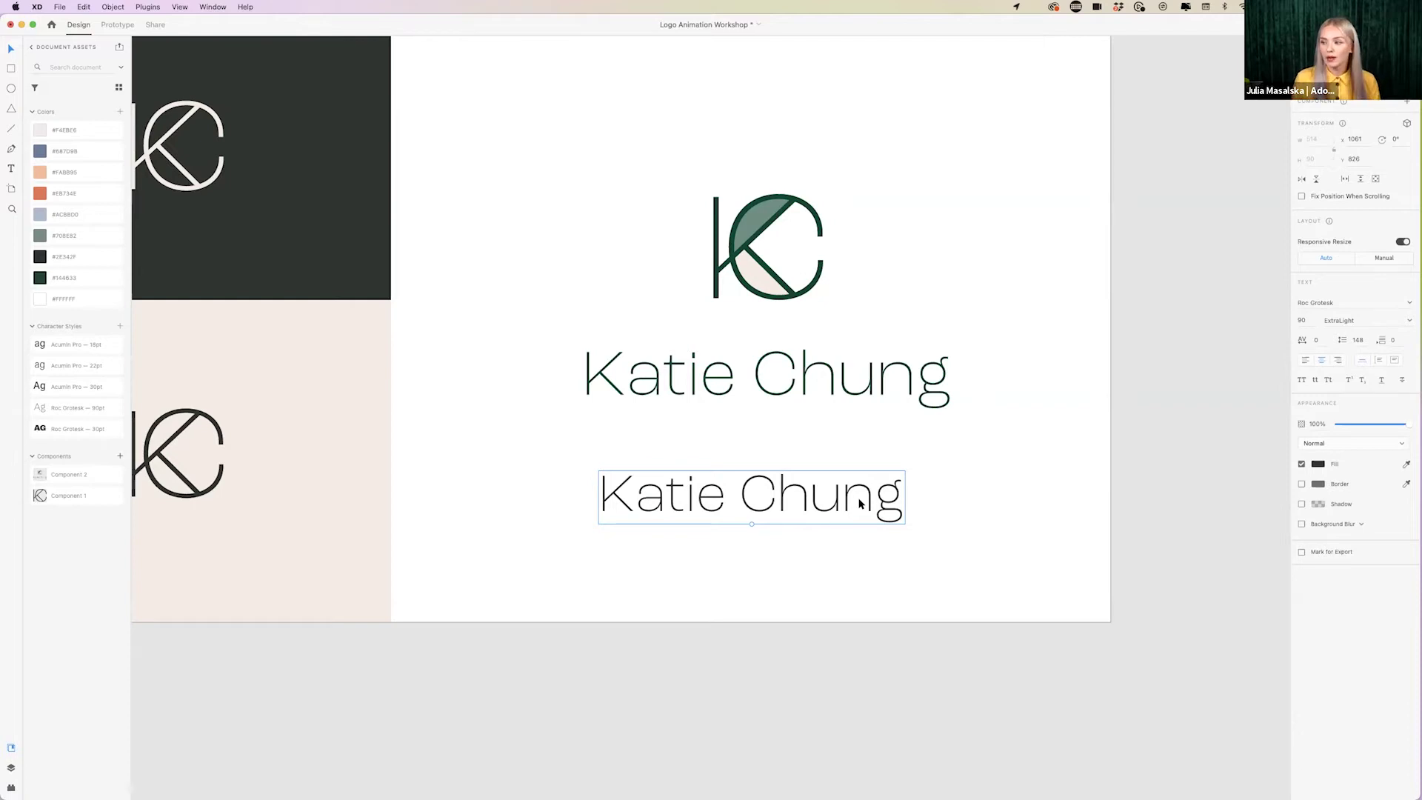
{"action": "scroll", "coordinate": [871, 498], "scroll_direction": "up", "scroll_amount": 6}
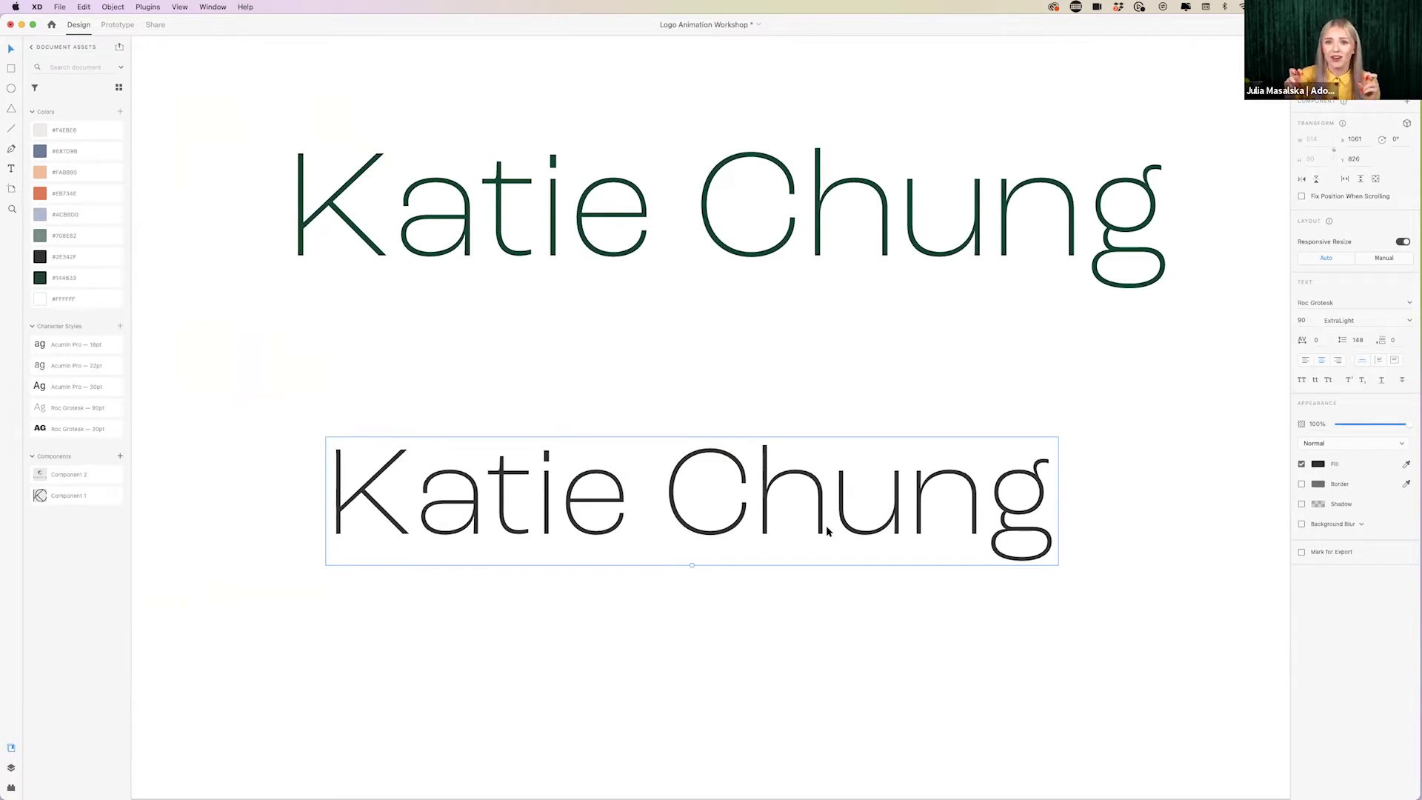
{"action": "scroll", "coordinate": [778, 612], "scroll_direction": "down", "scroll_amount": 2}
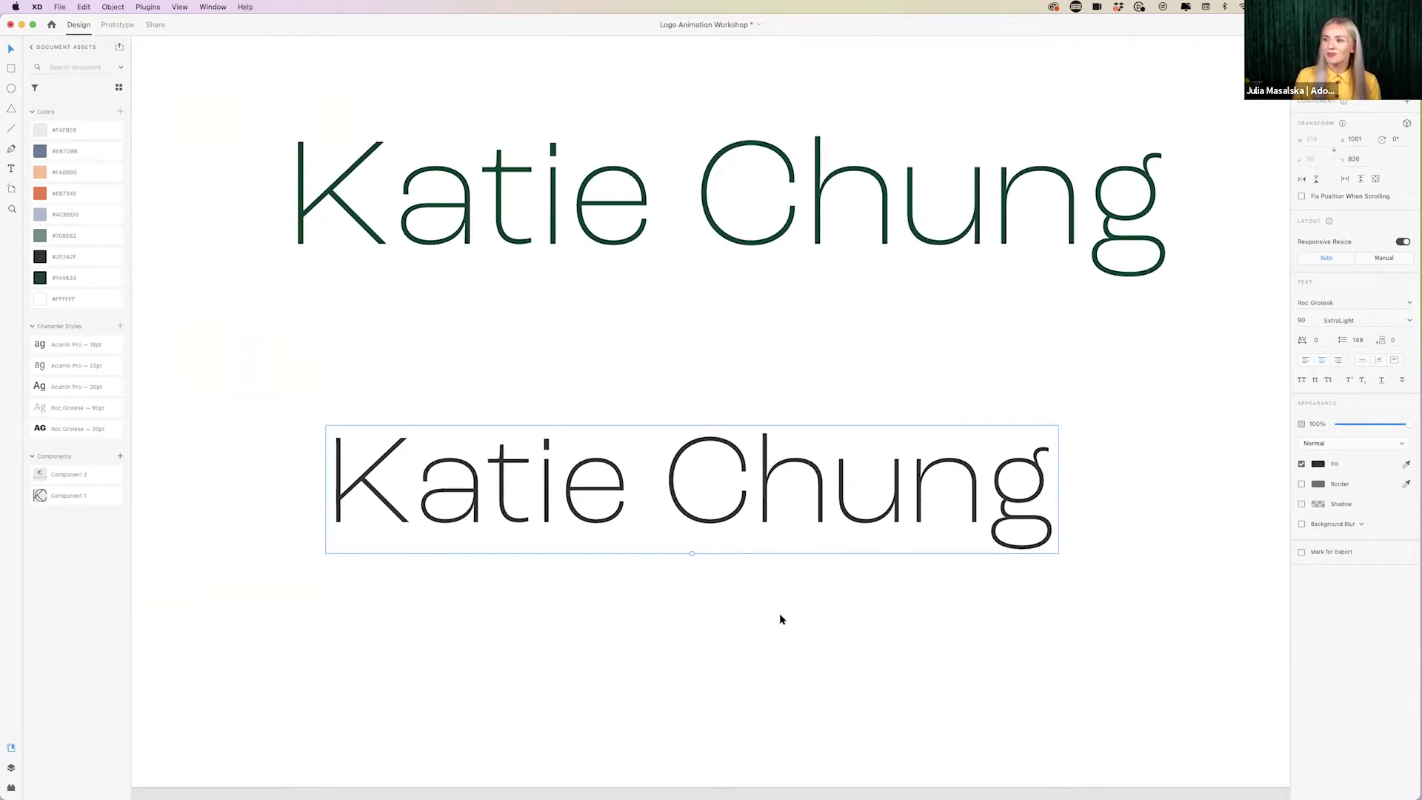
{"action": "left_click_drag", "start_coordinate": [438, 500], "coordinate": [433, 503]}
{"action": "double_click", "coordinate": [585, 491]}
{"action": "left_click", "coordinate": [625, 474]}
{"action": "left_click_drag", "start_coordinate": [626, 474], "coordinate": [554, 474]}
{"action": "left_click", "coordinate": [638, 461]}
{"action": "key", "text": "Escape"}
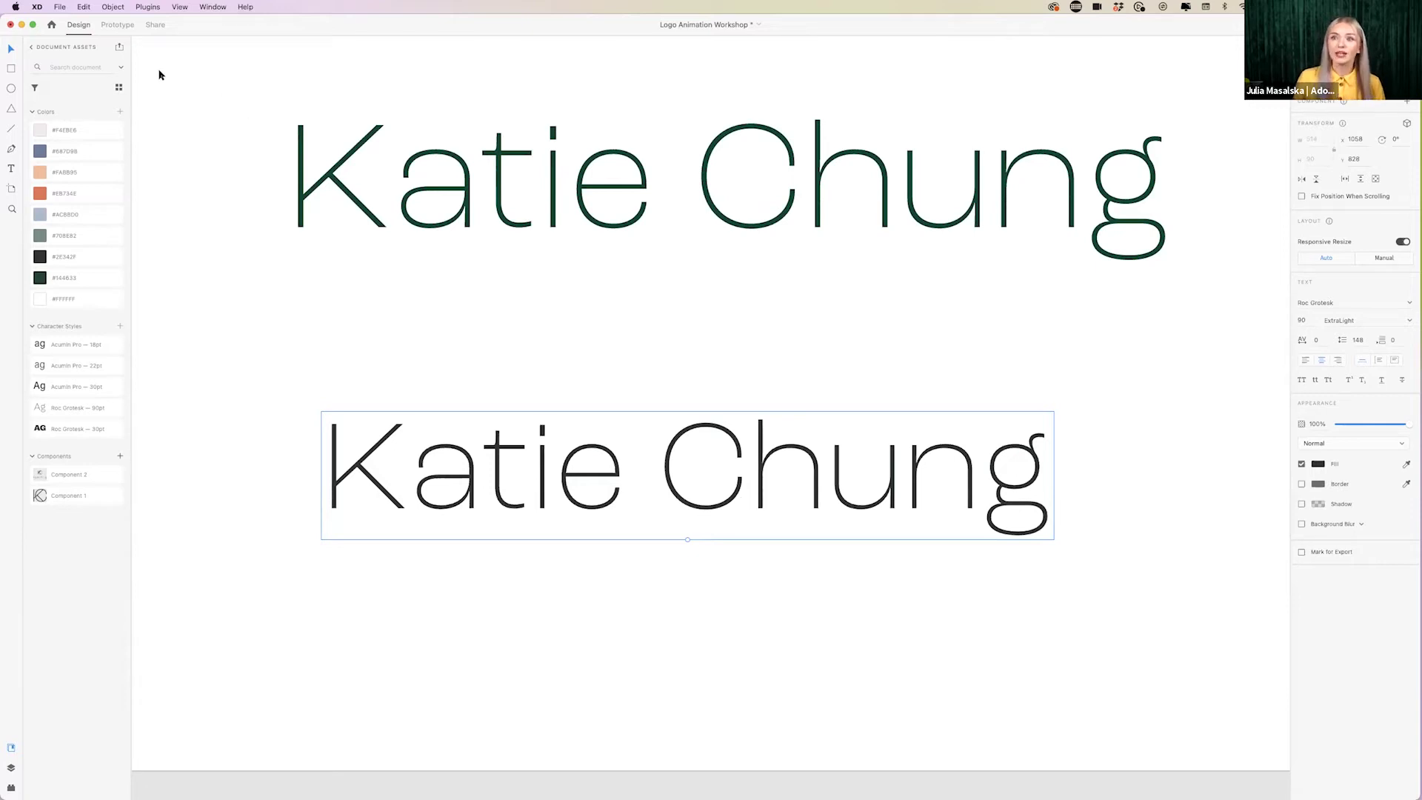
{"action": "left_click", "coordinate": [112, 7]}
{"action": "mouse_move", "coordinate": [168, 257]}
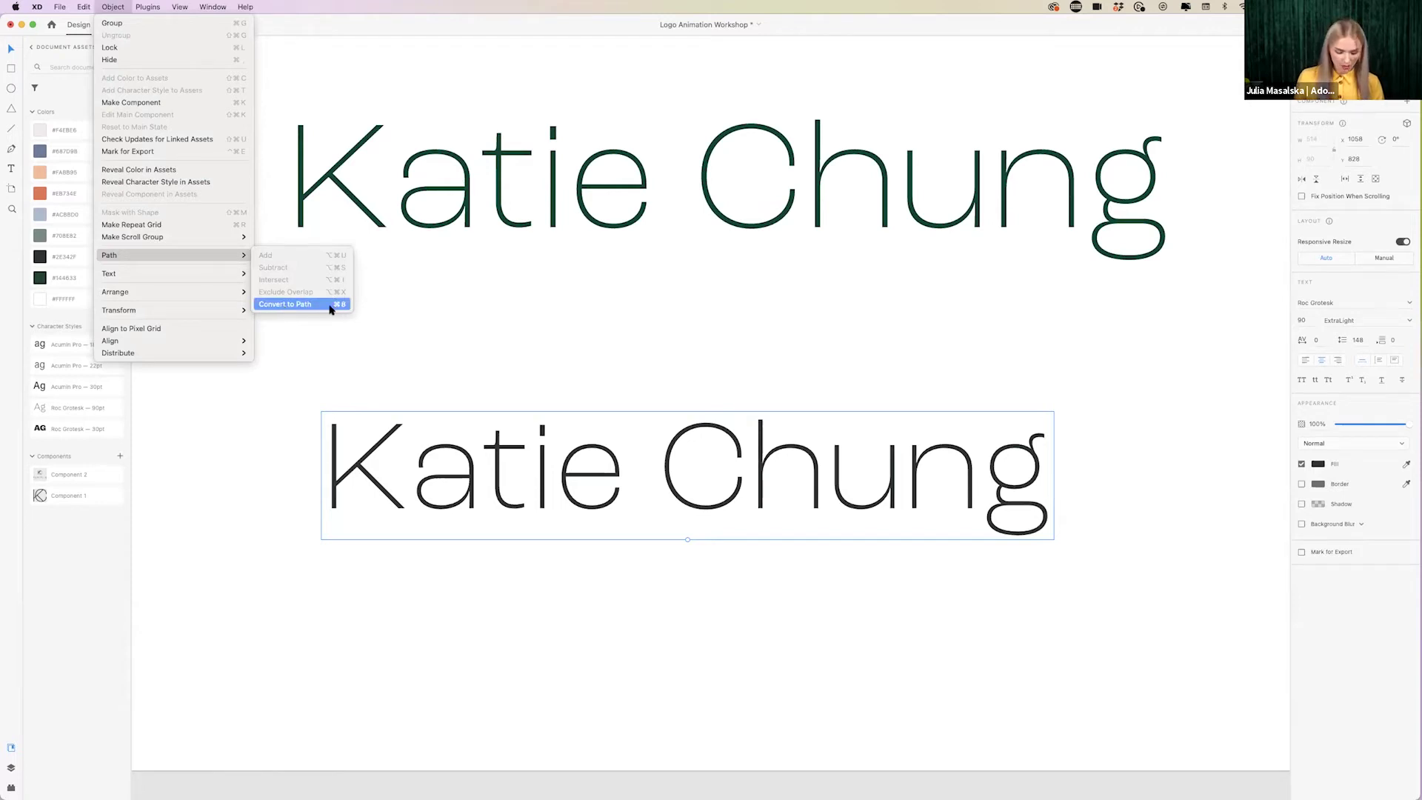
{"action": "left_click", "coordinate": [290, 305]}
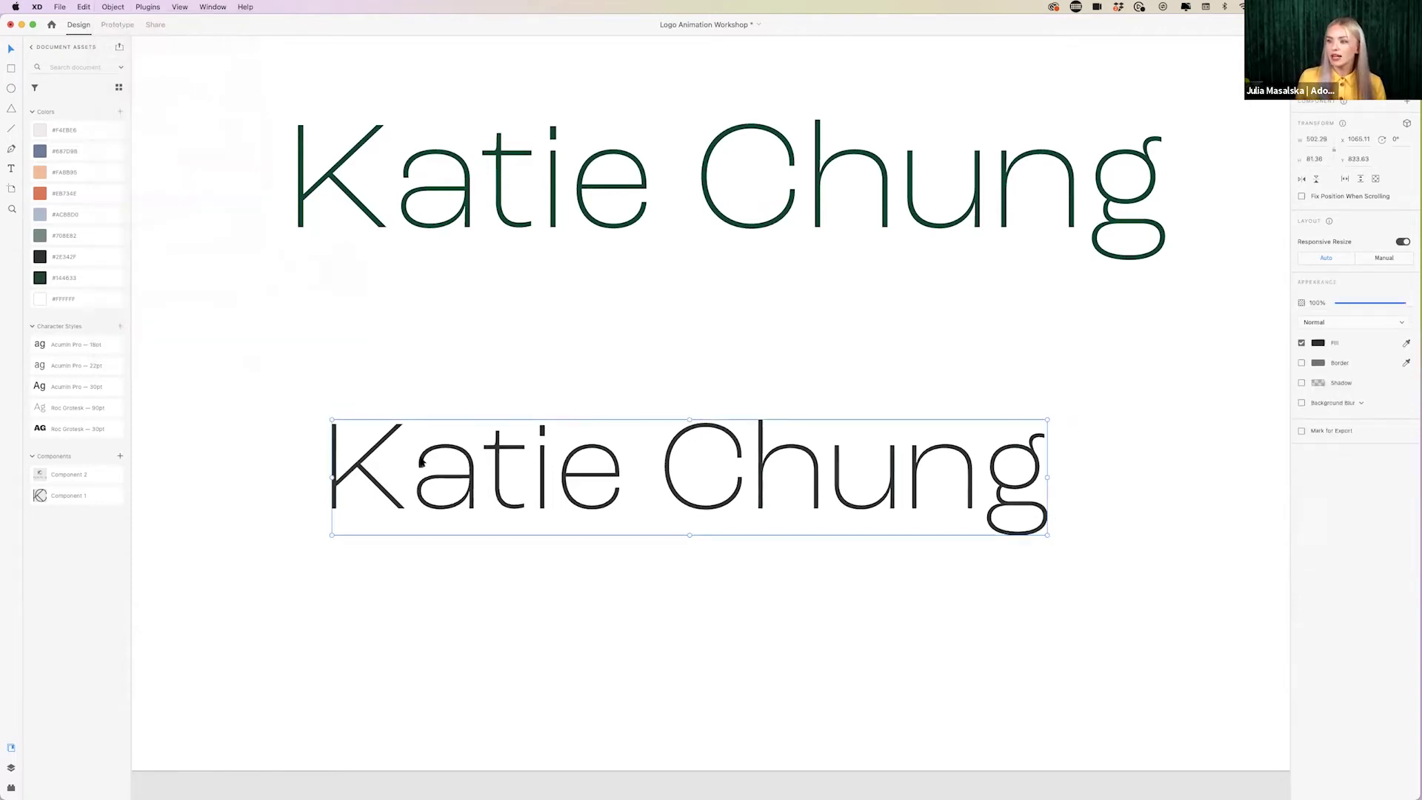
{"action": "scroll", "coordinate": [474, 505], "scroll_direction": "up", "scroll_amount": 6}
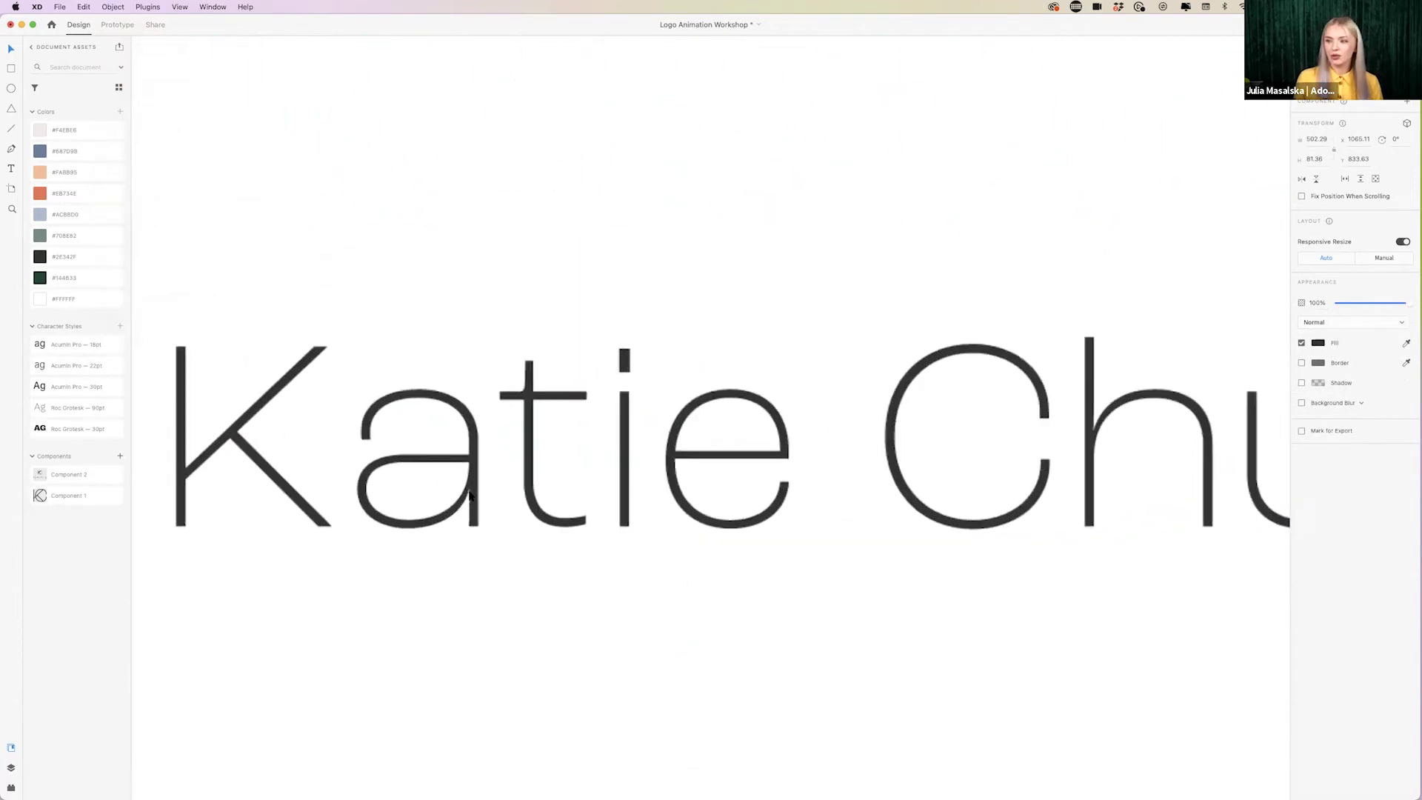
{"action": "scroll", "coordinate": [469, 496], "scroll_direction": "up", "scroll_amount": 1}
{"action": "double_click", "coordinate": [517, 491]}
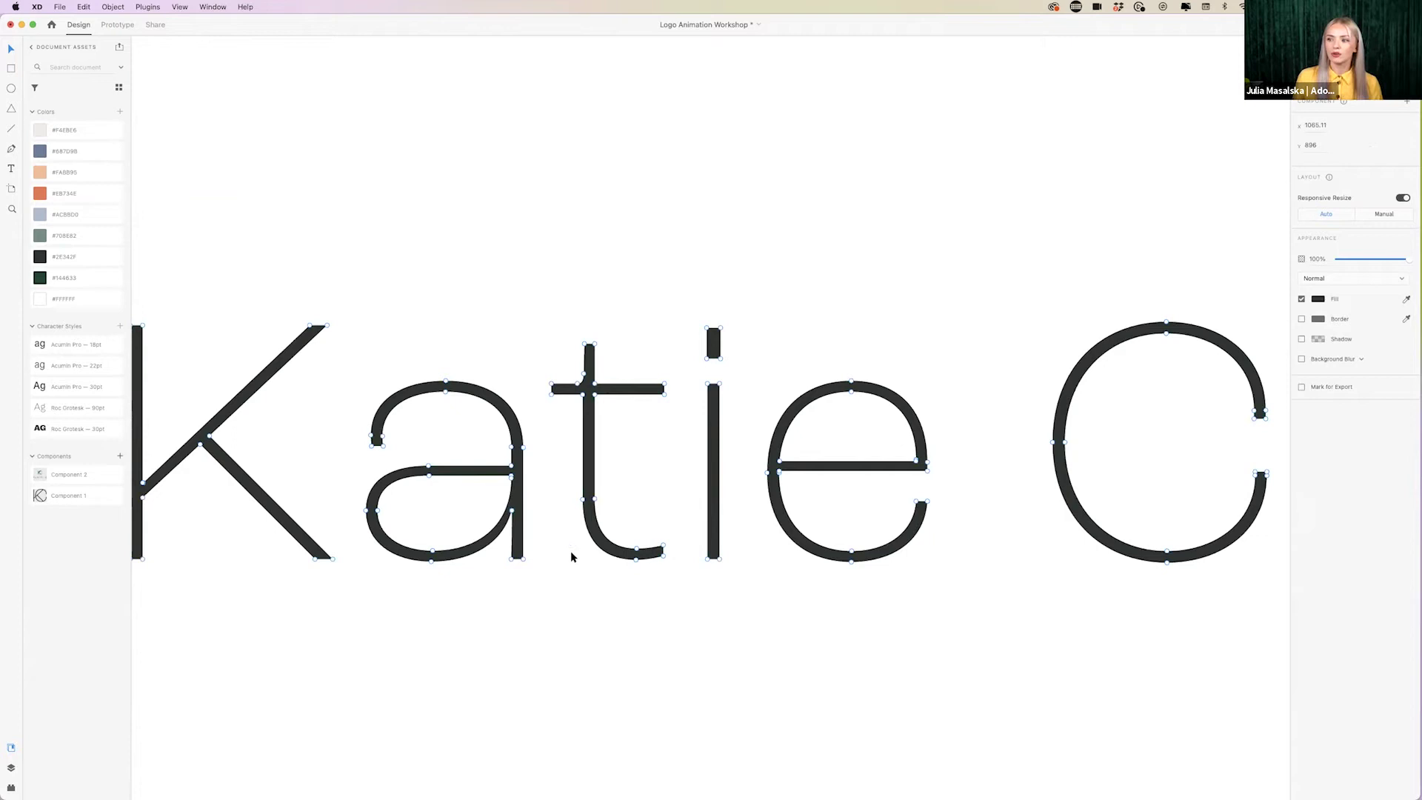
- Tighten the t's stem-to-crossbar curve and stretch the crossbar right to meet the i's stem
{"action": "scroll", "coordinate": [504, 384], "scroll_direction": "left", "scroll_amount": 2}
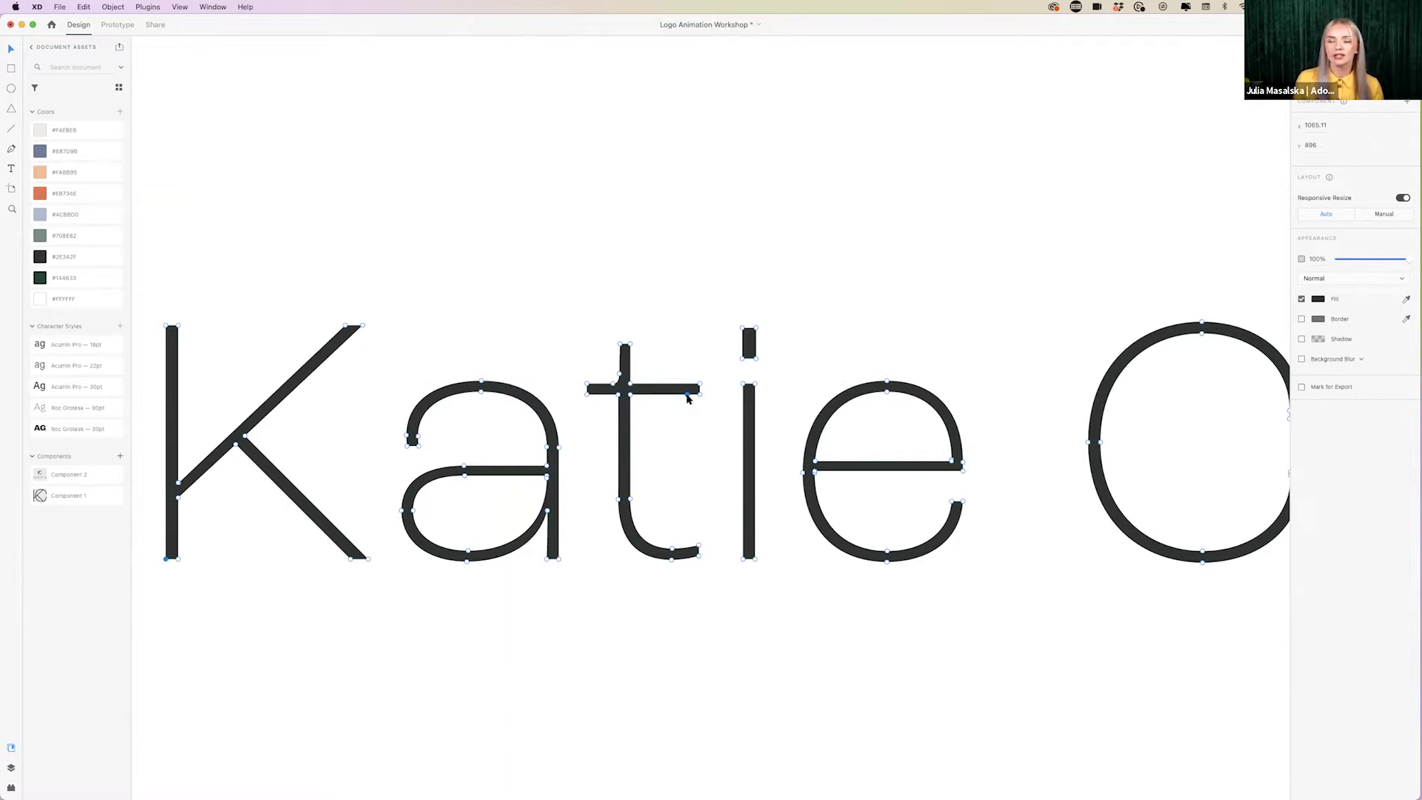
{"action": "scroll", "coordinate": [681, 396], "scroll_direction": "up", "scroll_amount": 10}
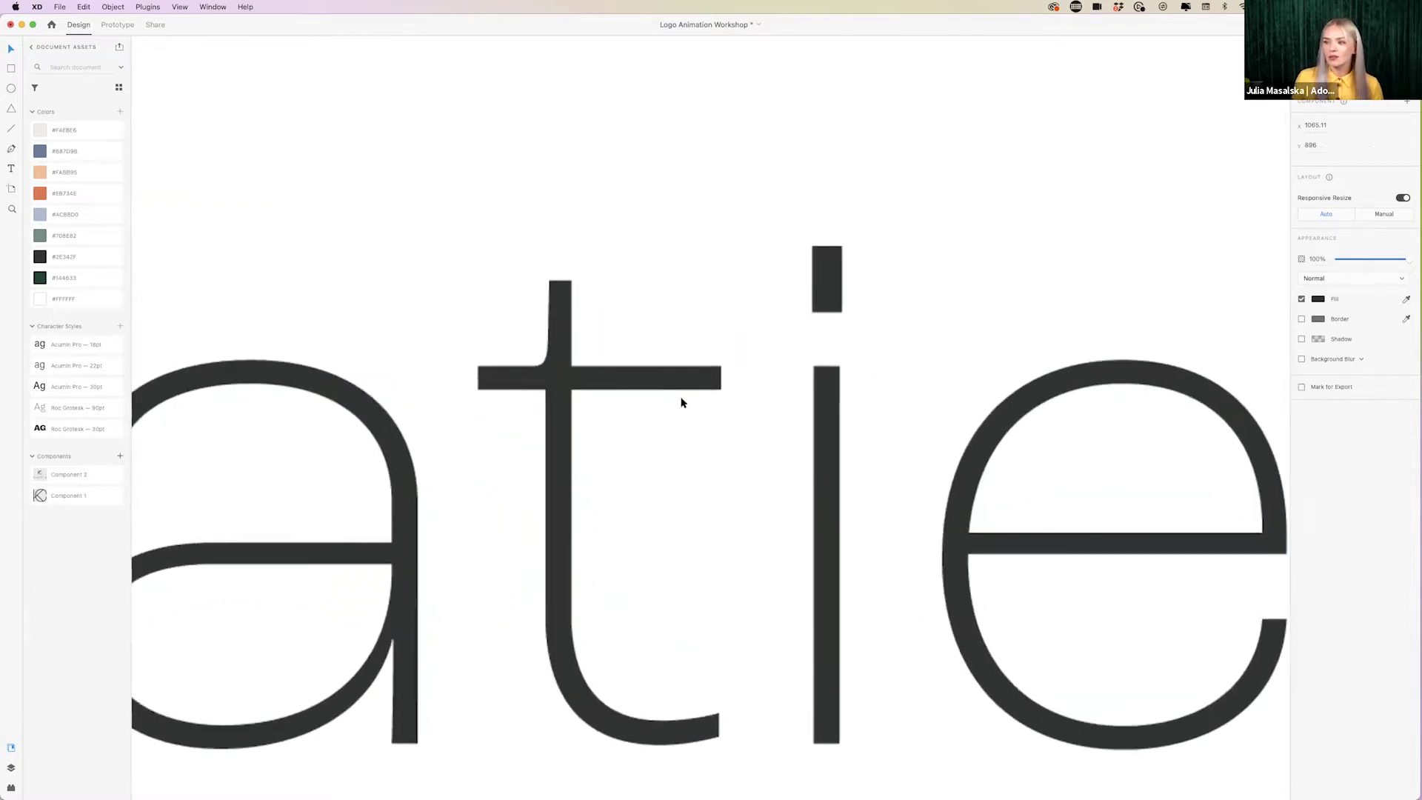
{"action": "scroll", "coordinate": [576, 388], "scroll_direction": "up", "scroll_amount": 8}
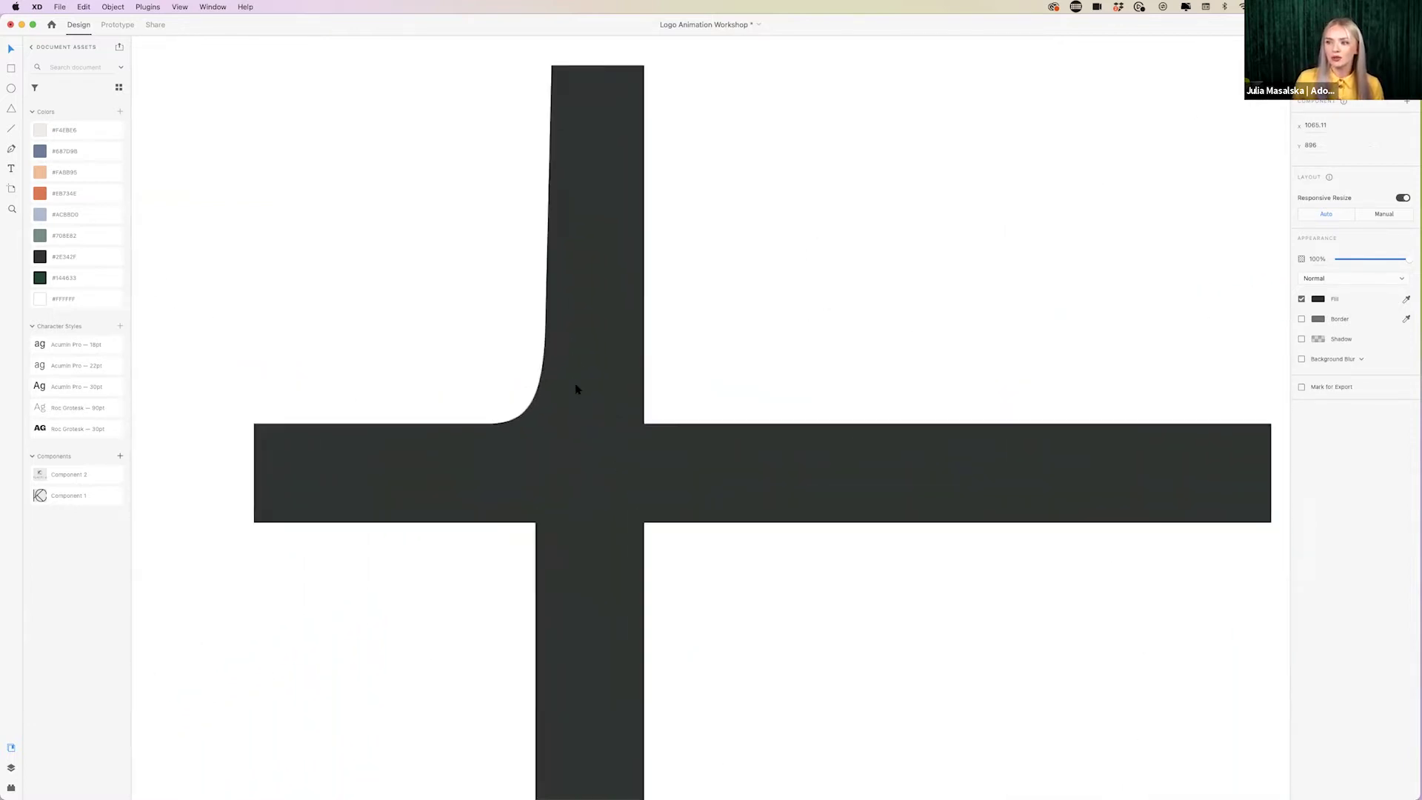
{"action": "scroll", "coordinate": [575, 388], "scroll_direction": "left", "scroll_amount": 3}
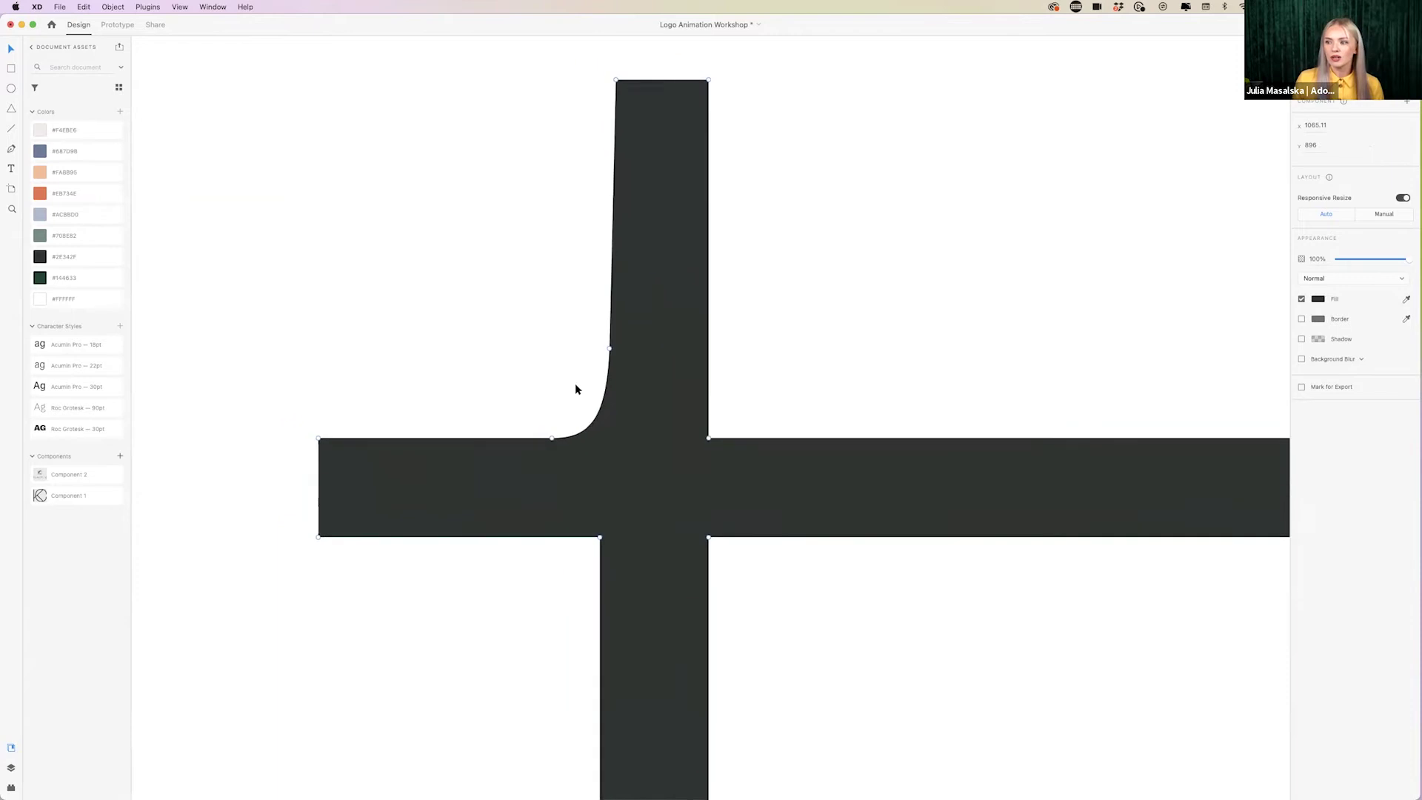
{"action": "double_click", "coordinate": [610, 350]}
{"action": "left_click_drag", "start_coordinate": [617, 366], "coordinate": [614, 359]}
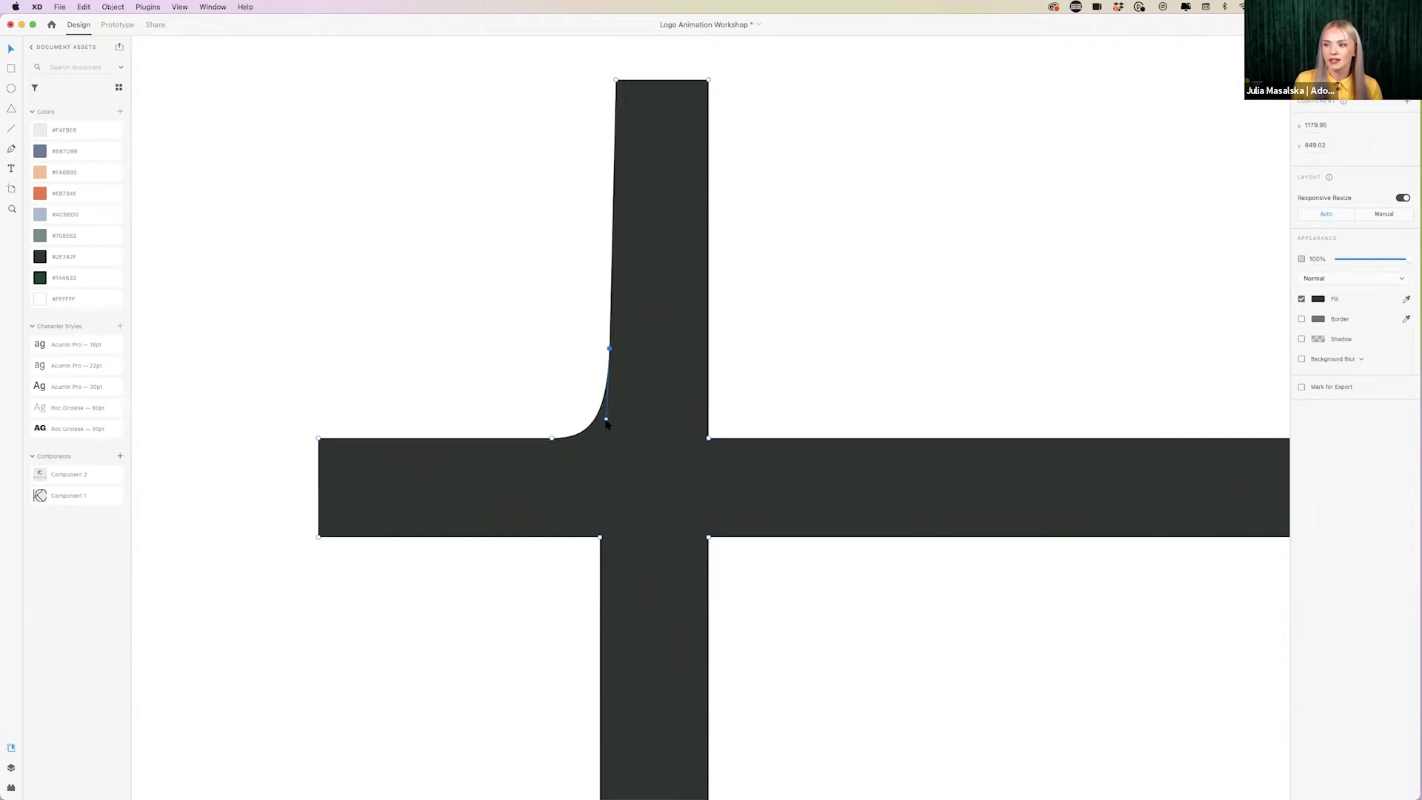
{"action": "mouse_move", "coordinate": [607, 420]}
{"action": "left_mouse_down"}
{"action": "mouse_move", "coordinate": [553, 391]}
{"action": "mouse_move", "coordinate": [692, 470]}
{"action": "mouse_move", "coordinate": [666, 508]}
{"action": "mouse_move", "coordinate": [611, 426]}
{"action": "mouse_move", "coordinate": [622, 473]}
{"action": "mouse_move", "coordinate": [616, 435]}
{"action": "left_mouse_up"}
{"action": "left_click", "coordinate": [610, 350]}
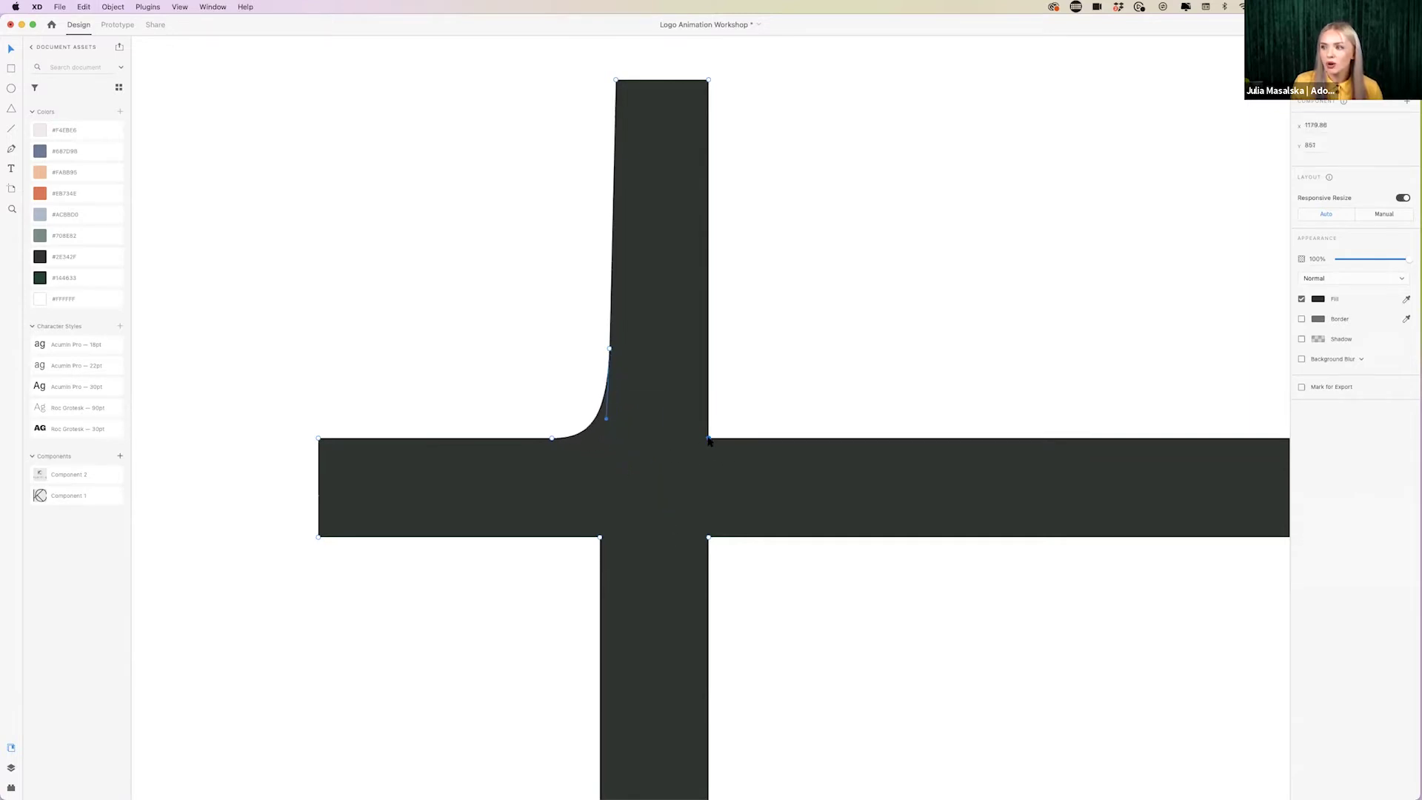
{"action": "scroll", "coordinate": [709, 442], "scroll_direction": "up", "scroll_amount": 3}
{"action": "scroll", "coordinate": [708, 441], "scroll_direction": "down", "scroll_amount": 1}
{"action": "scroll", "coordinate": [708, 442], "scroll_direction": "down", "scroll_amount": 5}
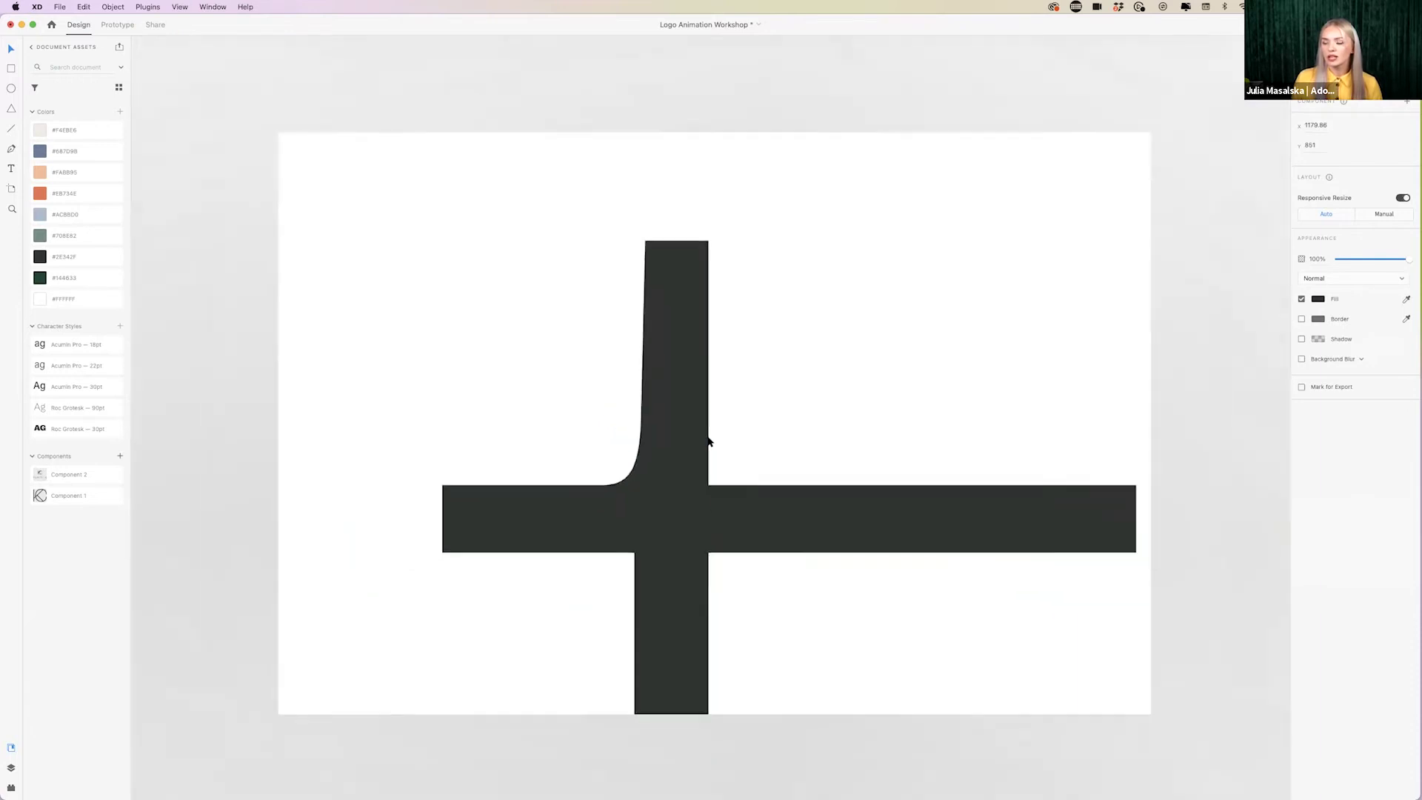
{"action": "scroll", "coordinate": [830, 419], "scroll_direction": "right", "scroll_amount": 5}
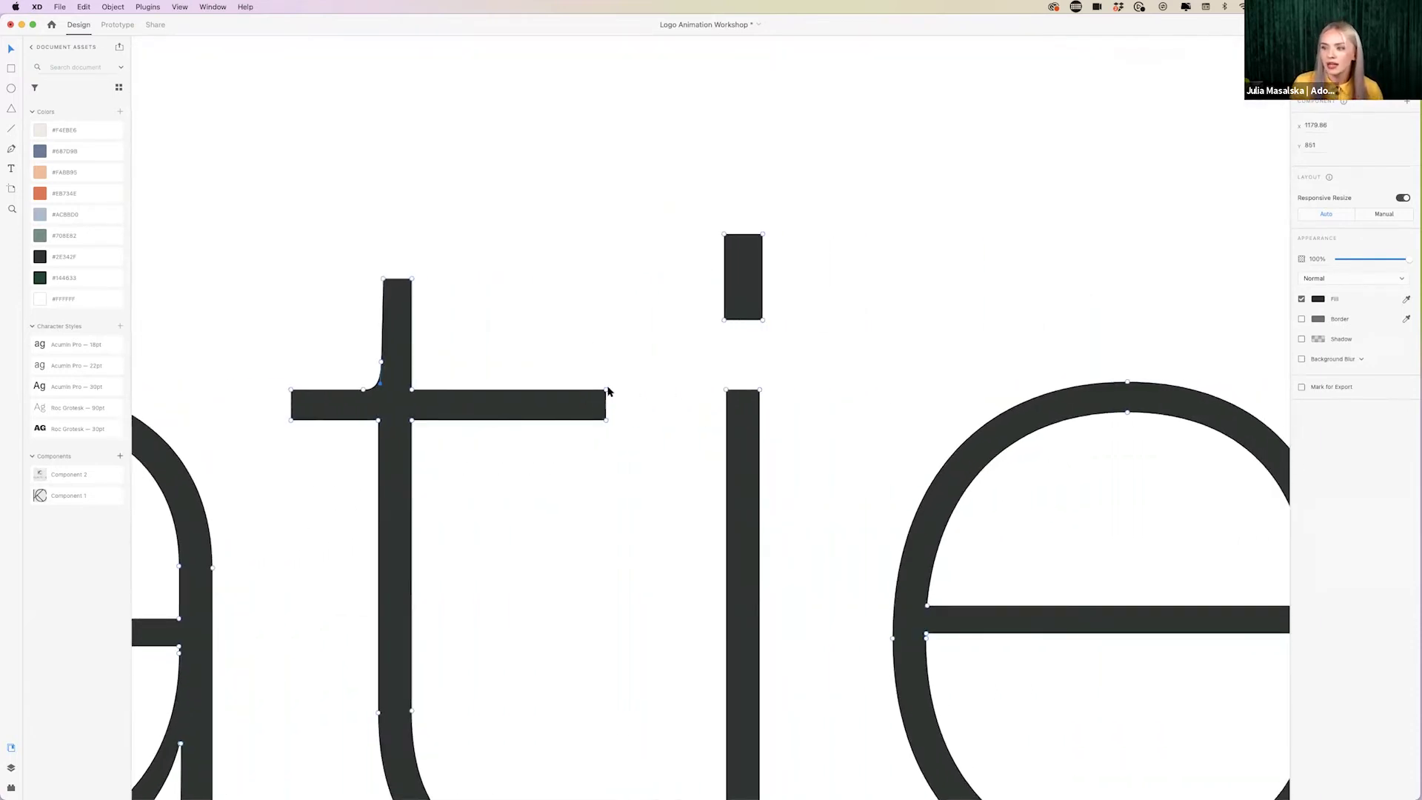
{"action": "left_click_drag", "start_coordinate": [606, 419], "coordinate": [760, 421]}
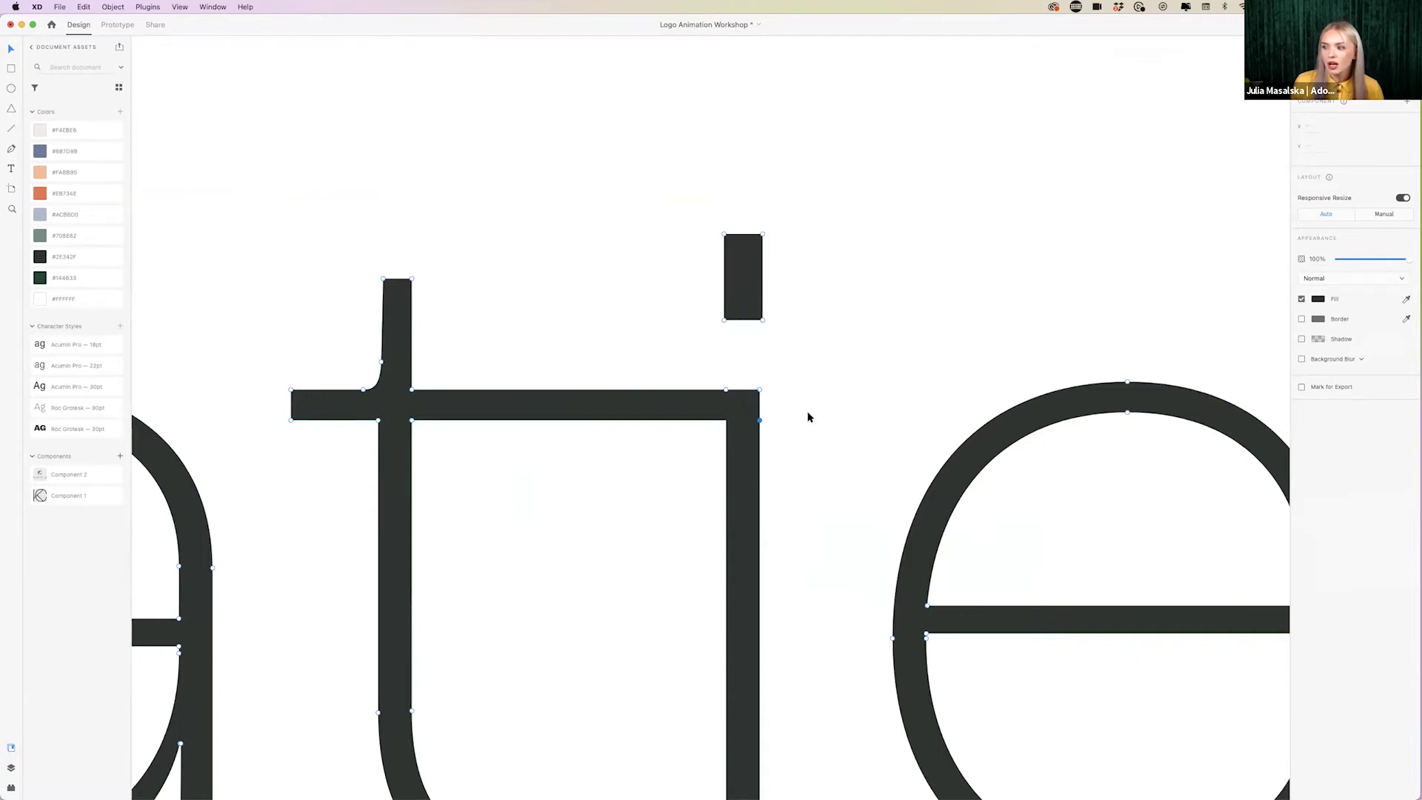
{"action": "key", "text": "Escape"}
- Raise the t's stem top anchors level with the top of the i's dot
{"action": "scroll", "coordinate": [807, 416], "scroll_direction": "down", "scroll_amount": 5}
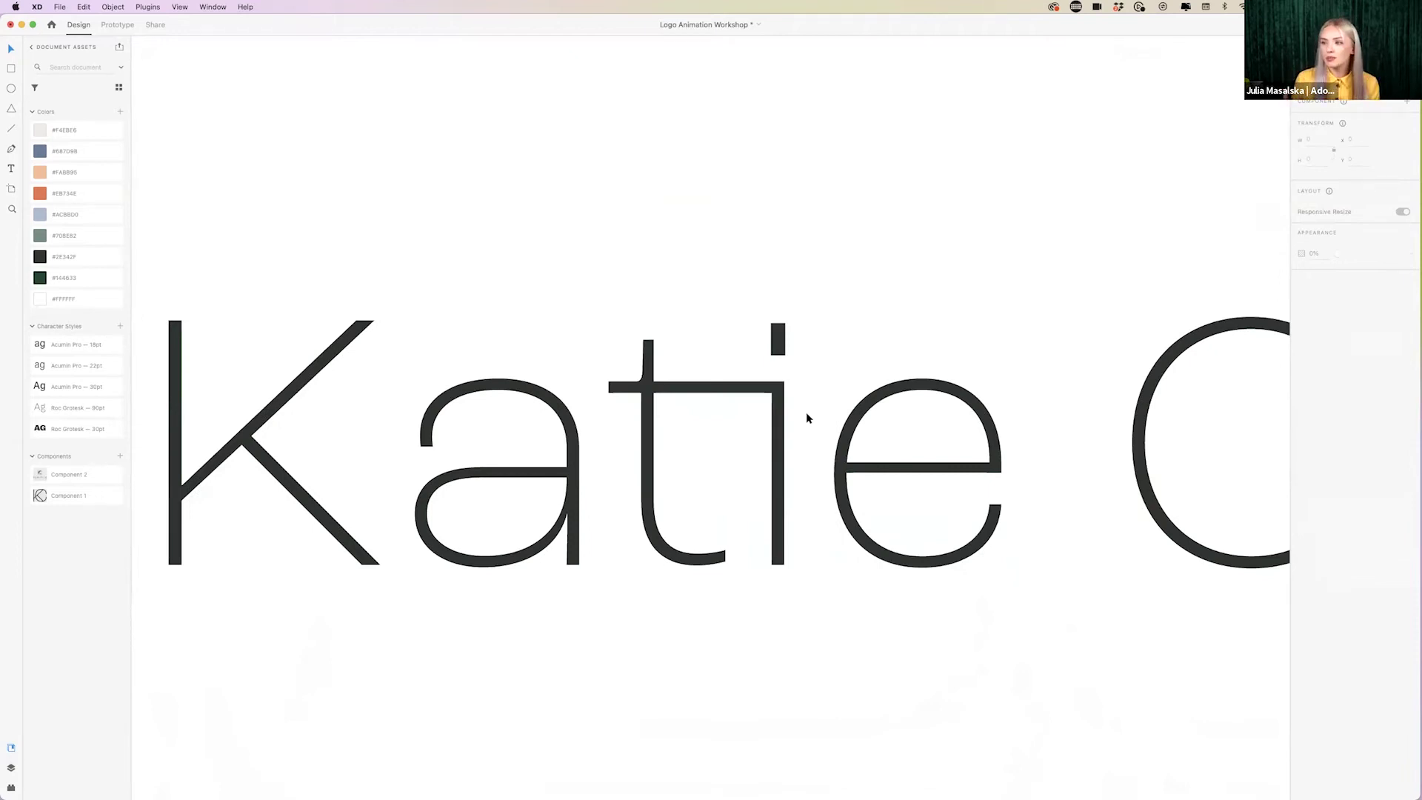
{"action": "scroll", "coordinate": [783, 355], "scroll_direction": "up", "scroll_amount": 5}
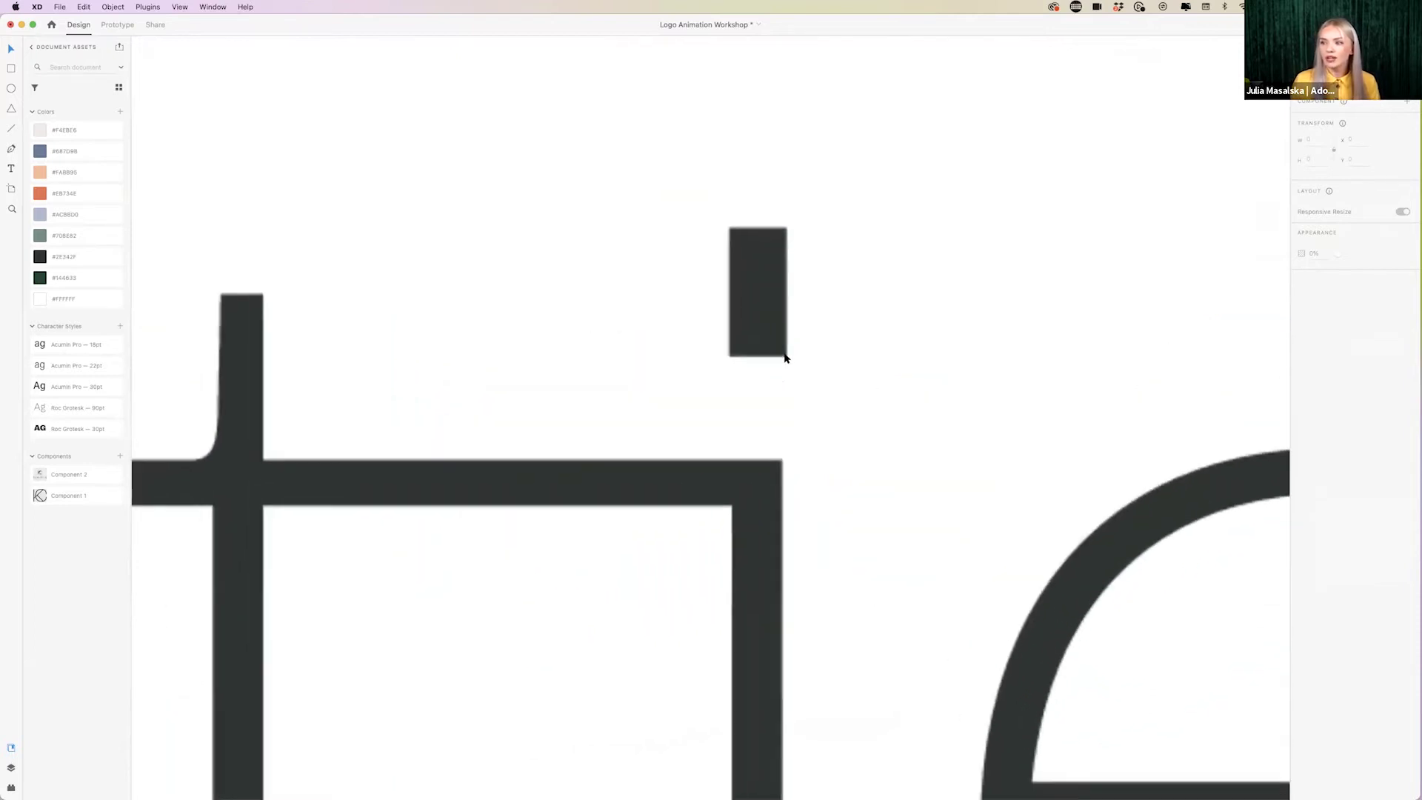
{"action": "left_click", "coordinate": [773, 339]}
{"action": "double_click", "coordinate": [781, 326]}
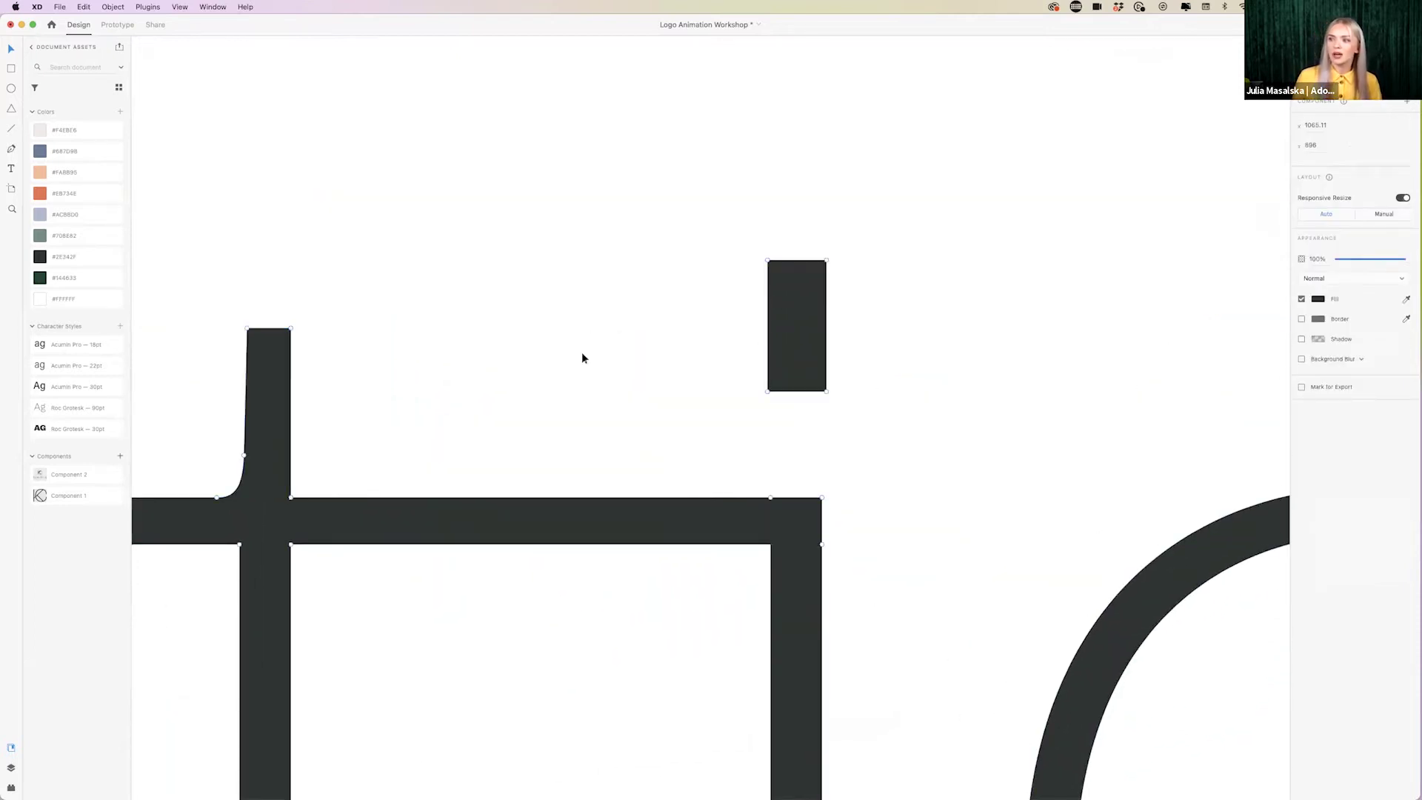
{"action": "scroll", "coordinate": [581, 334], "scroll_direction": "left", "scroll_amount": 5}
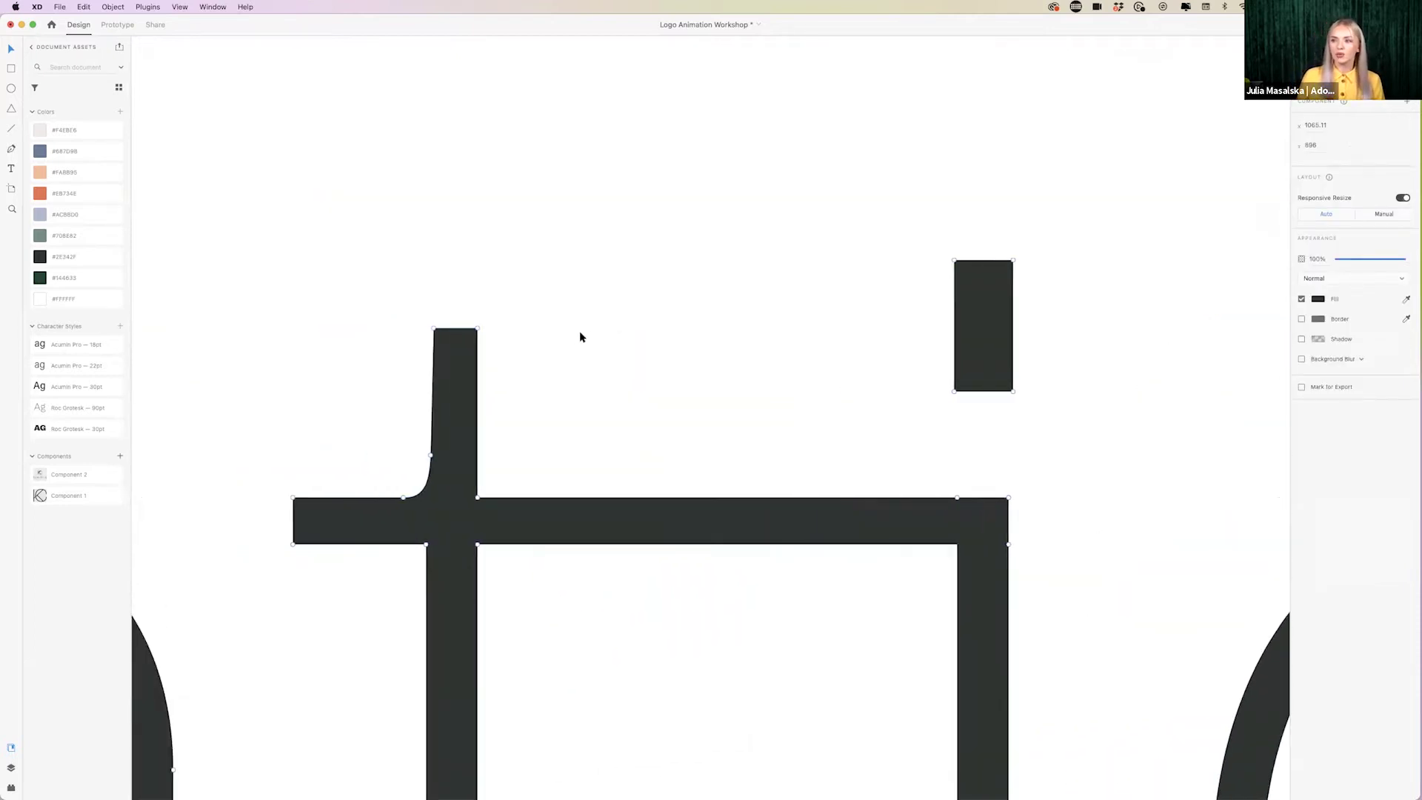
{"action": "left_click", "coordinate": [479, 328]}
{"action": "left_click_drag", "start_coordinate": [435, 326], "coordinate": [434, 261]}
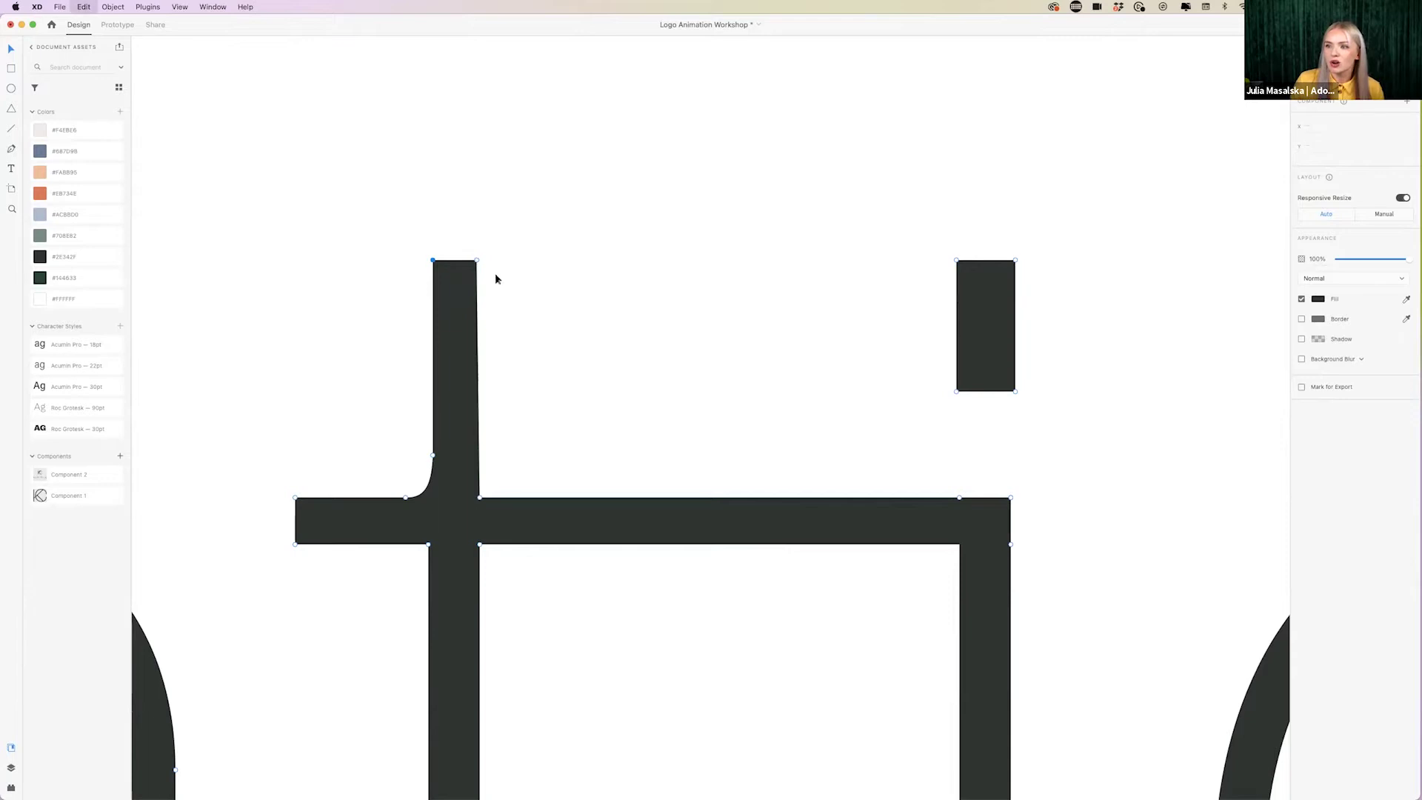
{"action": "key", "text": "shift+Down"}
{"action": "left_click_drag", "start_coordinate": [480, 332], "coordinate": [481, 265]}
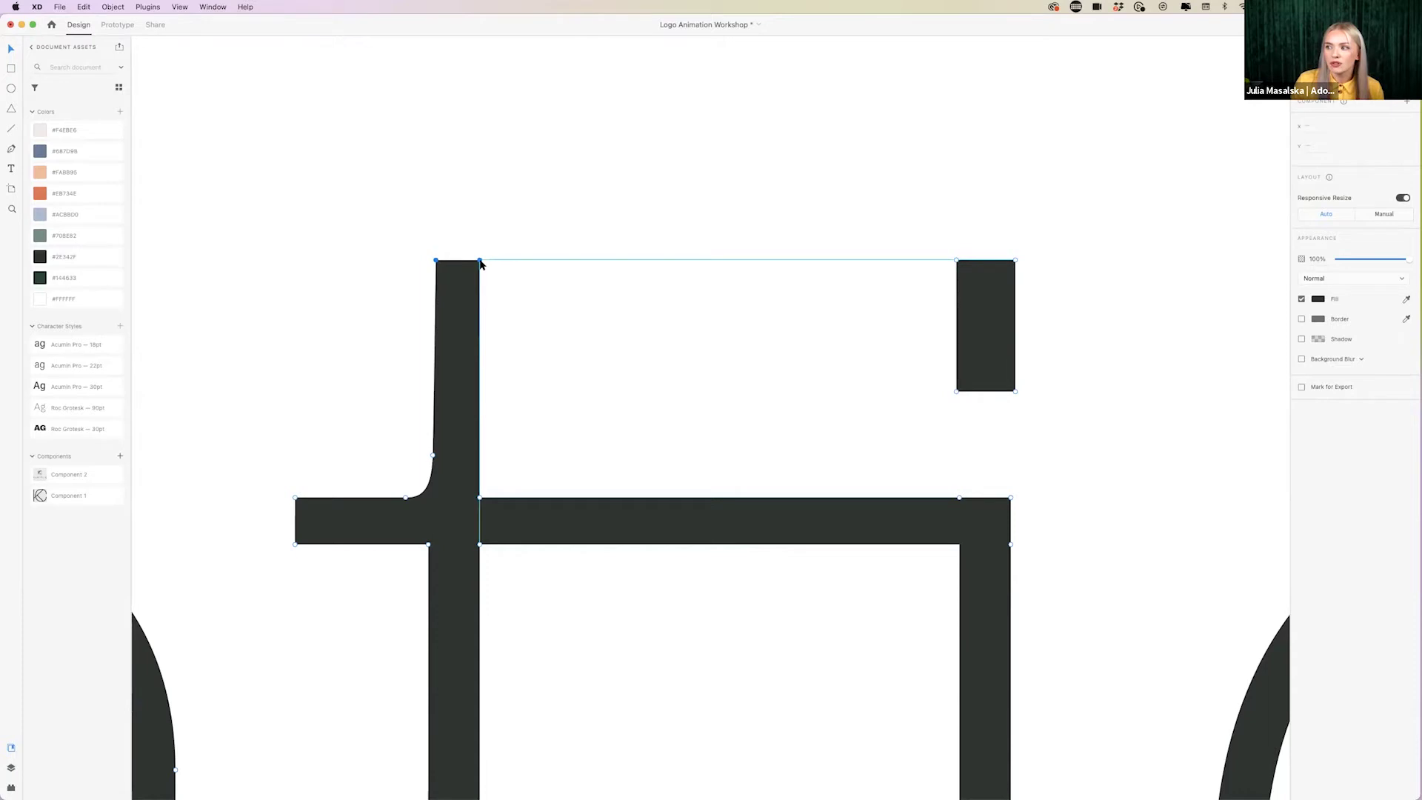
{"action": "left_click_drag", "start_coordinate": [481, 264], "coordinate": [481, 264]}
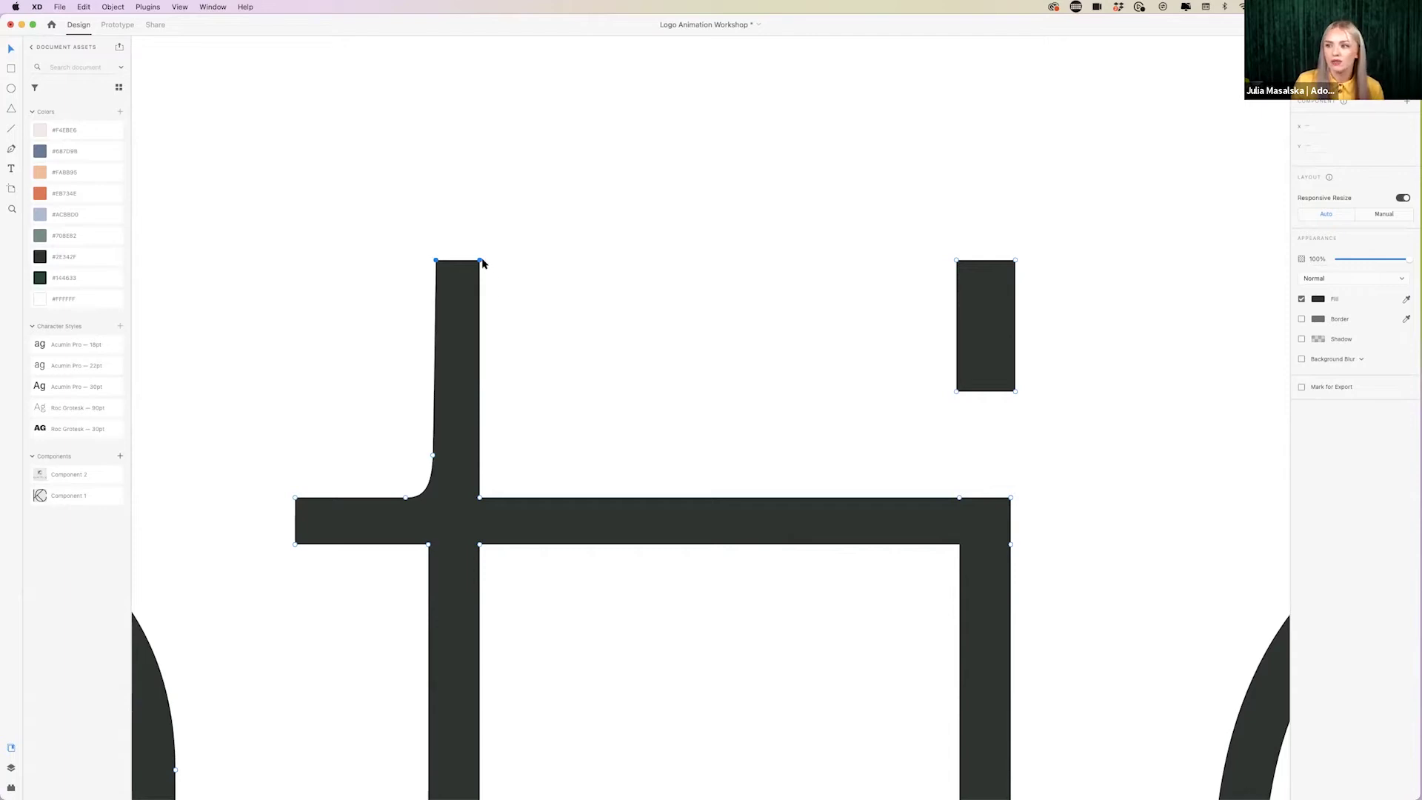
{"action": "mouse_move", "coordinate": [480, 262]}
{"action": "left_mouse_down"}
{"action": "mouse_move", "coordinate": [479, 301]}
{"action": "mouse_move", "coordinate": [571, 308]}
{"action": "mouse_move", "coordinate": [392, 300]}
{"action": "mouse_move", "coordinate": [476, 275]}
{"action": "mouse_move", "coordinate": [428, 260]}
{"action": "mouse_move", "coordinate": [477, 250]}
{"action": "mouse_move", "coordinate": [480, 263]}
{"action": "left_mouse_up"}
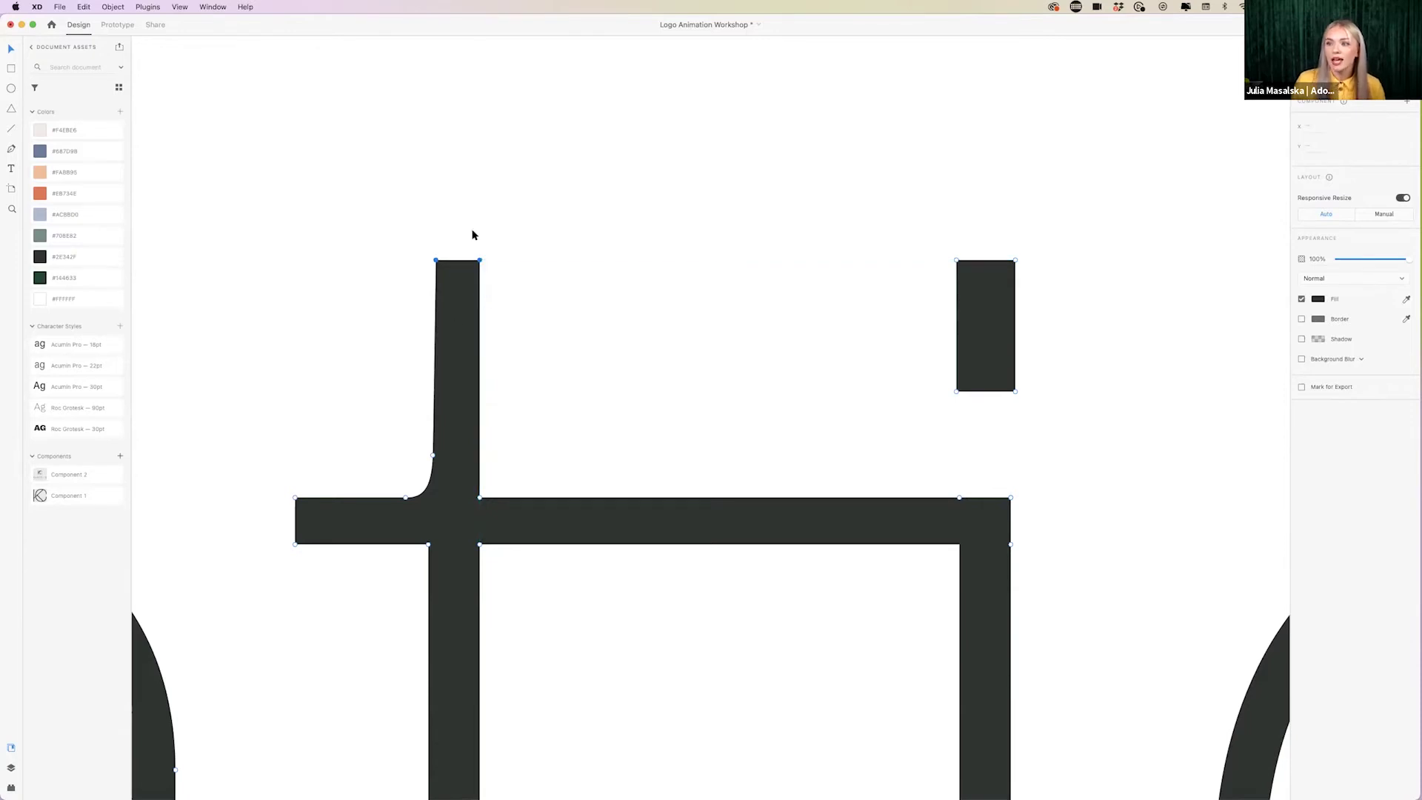
{"action": "left_click", "coordinate": [564, 349]}
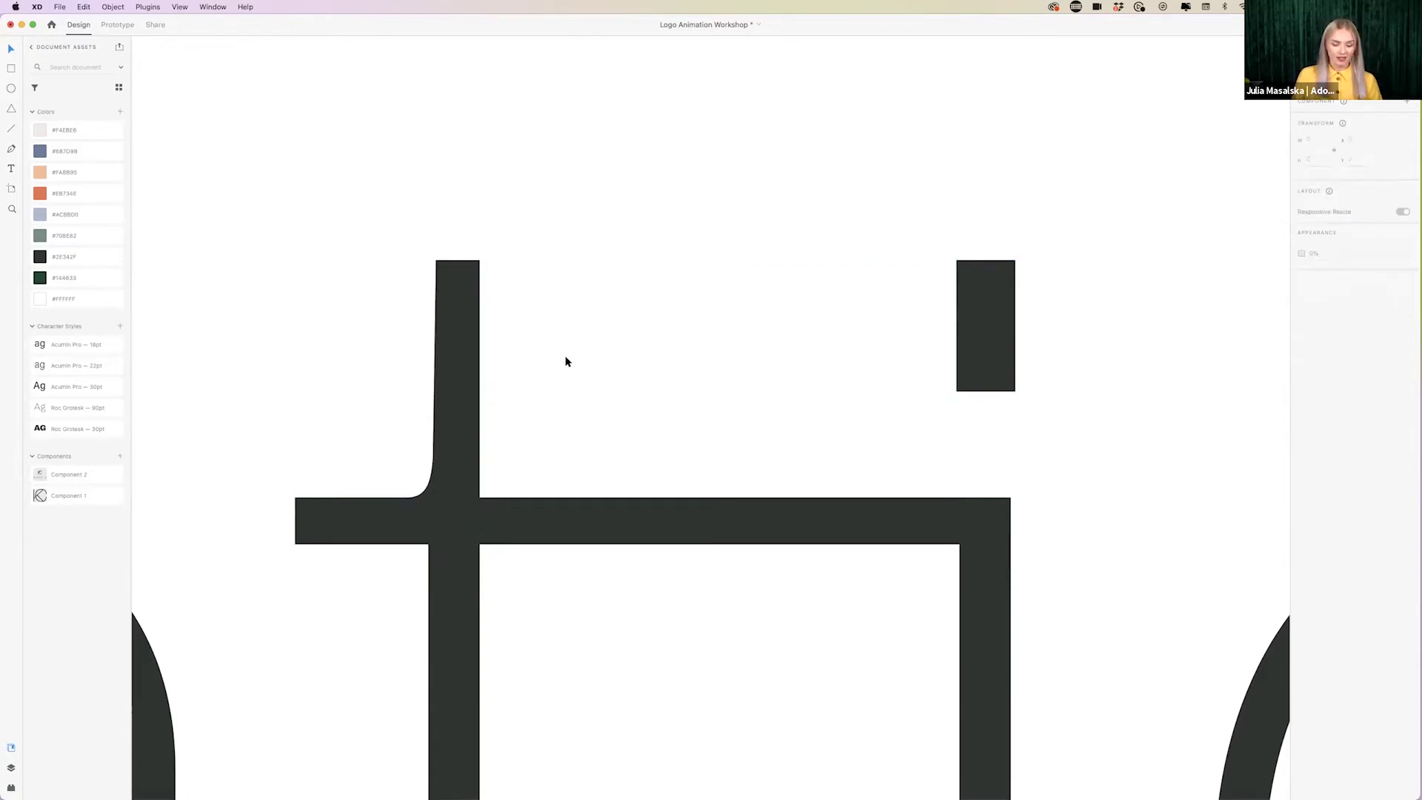
{"action": "scroll", "coordinate": [565, 360], "scroll_direction": "down", "scroll_amount": 5}
{"action": "scroll", "coordinate": [566, 361], "scroll_direction": "down", "scroll_amount": 10}
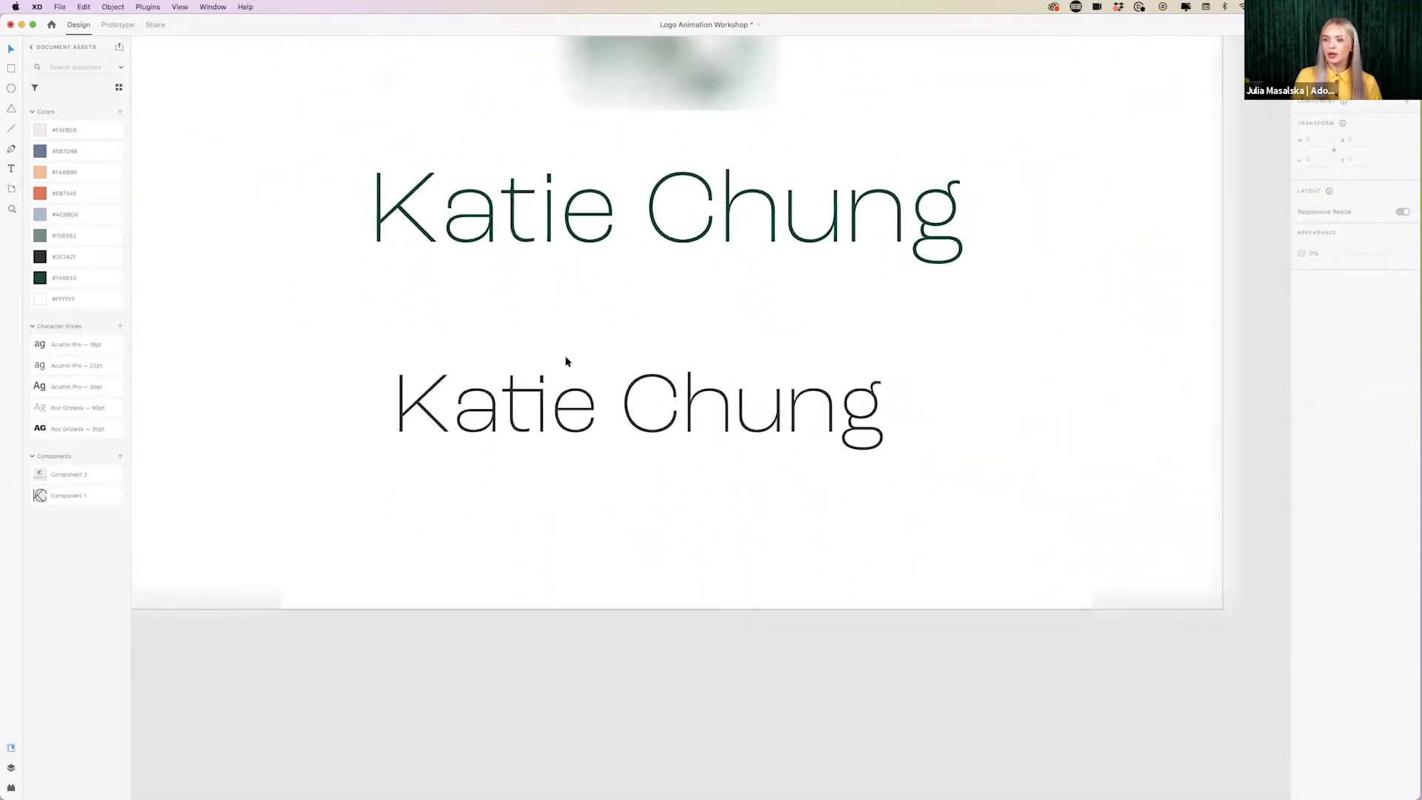
- Duplicate the lower Katie Chung wordmark and convert the copy to outlines
{"action": "scroll", "coordinate": [565, 361], "scroll_direction": "down", "scroll_amount": 3}
{"action": "left_click", "coordinate": [697, 426]}
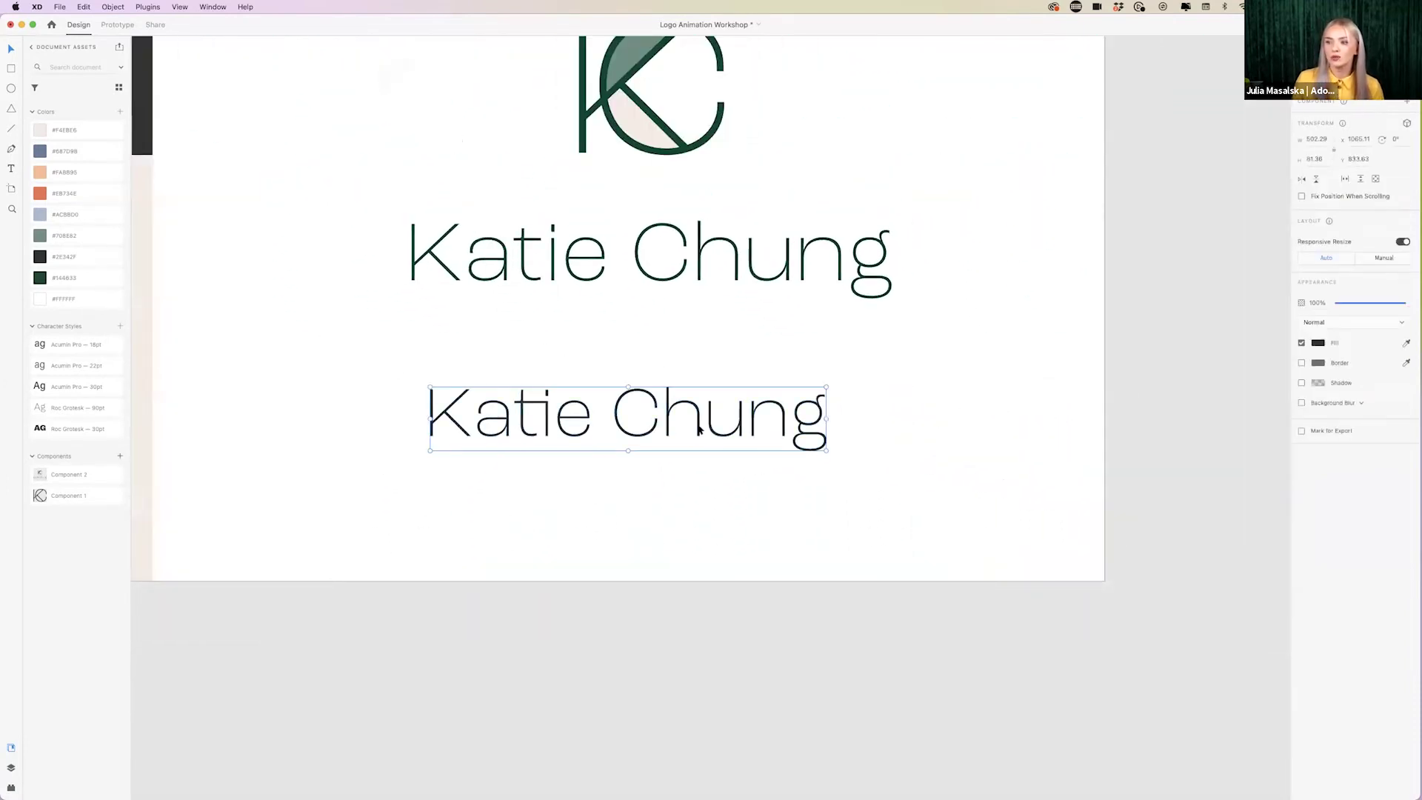
{"action": "scroll", "coordinate": [590, 260], "scroll_direction": "up", "scroll_amount": 2}
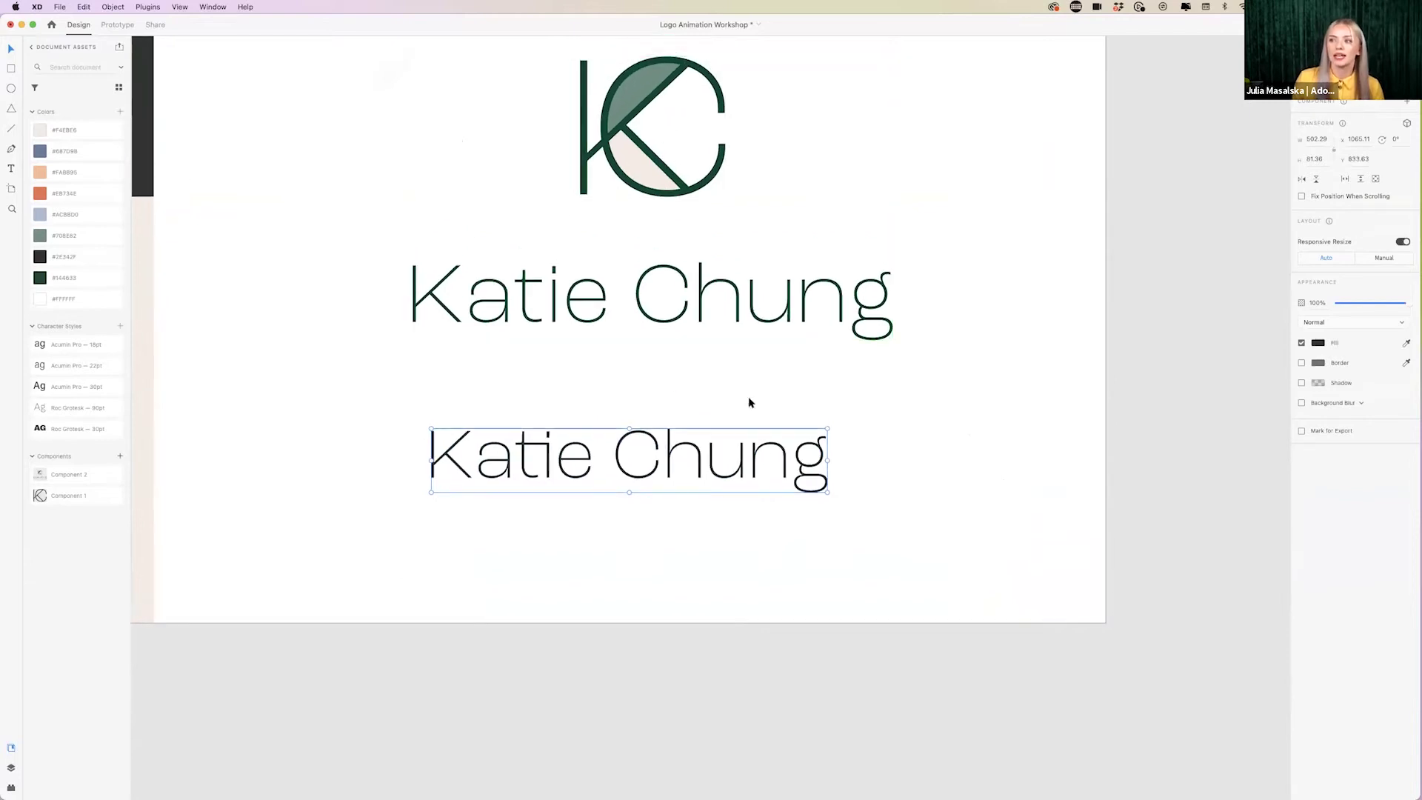
{"action": "scroll", "coordinate": [671, 450], "scroll_direction": "down", "scroll_amount": 1}
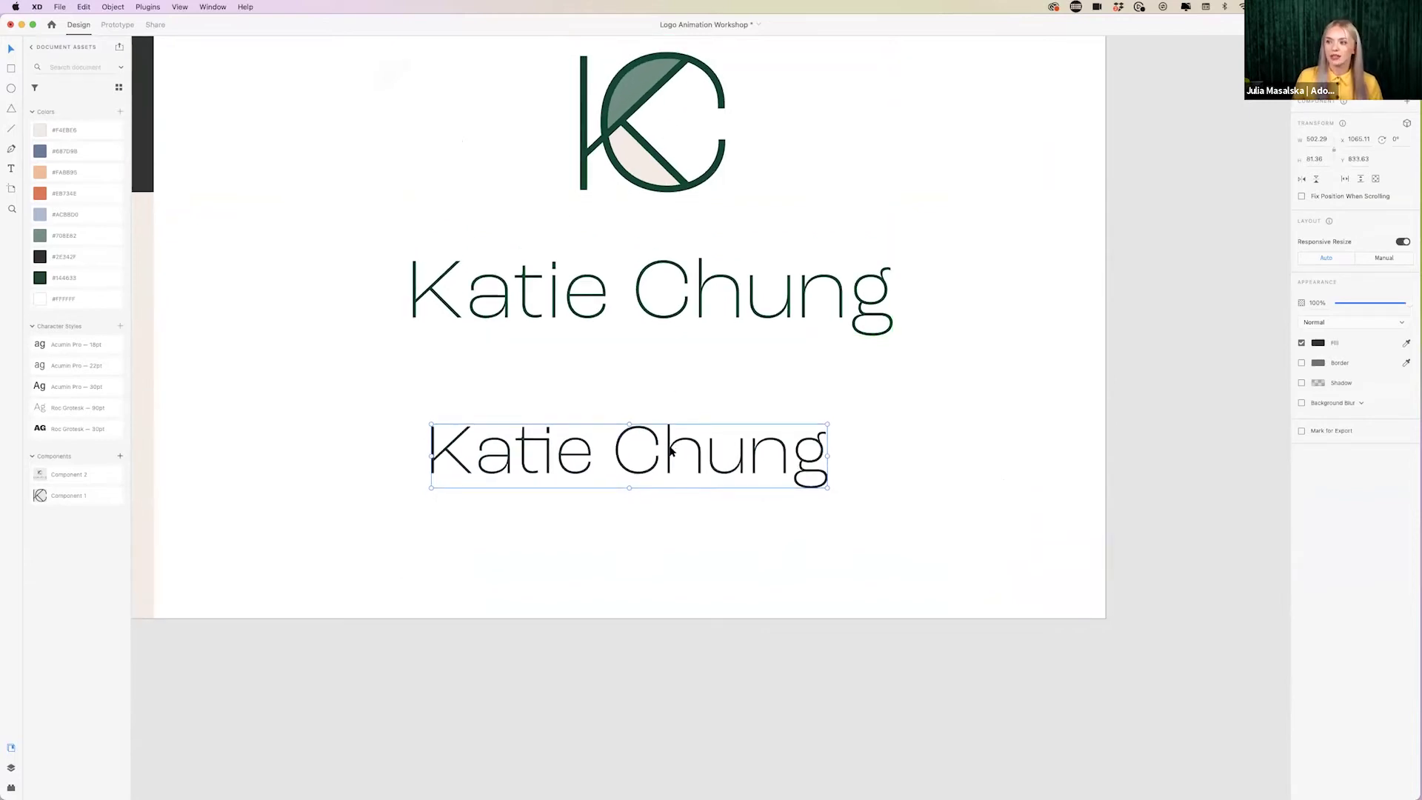
{"action": "left_click_drag", "start_coordinate": [669, 443], "coordinate": [667, 510]}
{"action": "key", "text": "alt"}
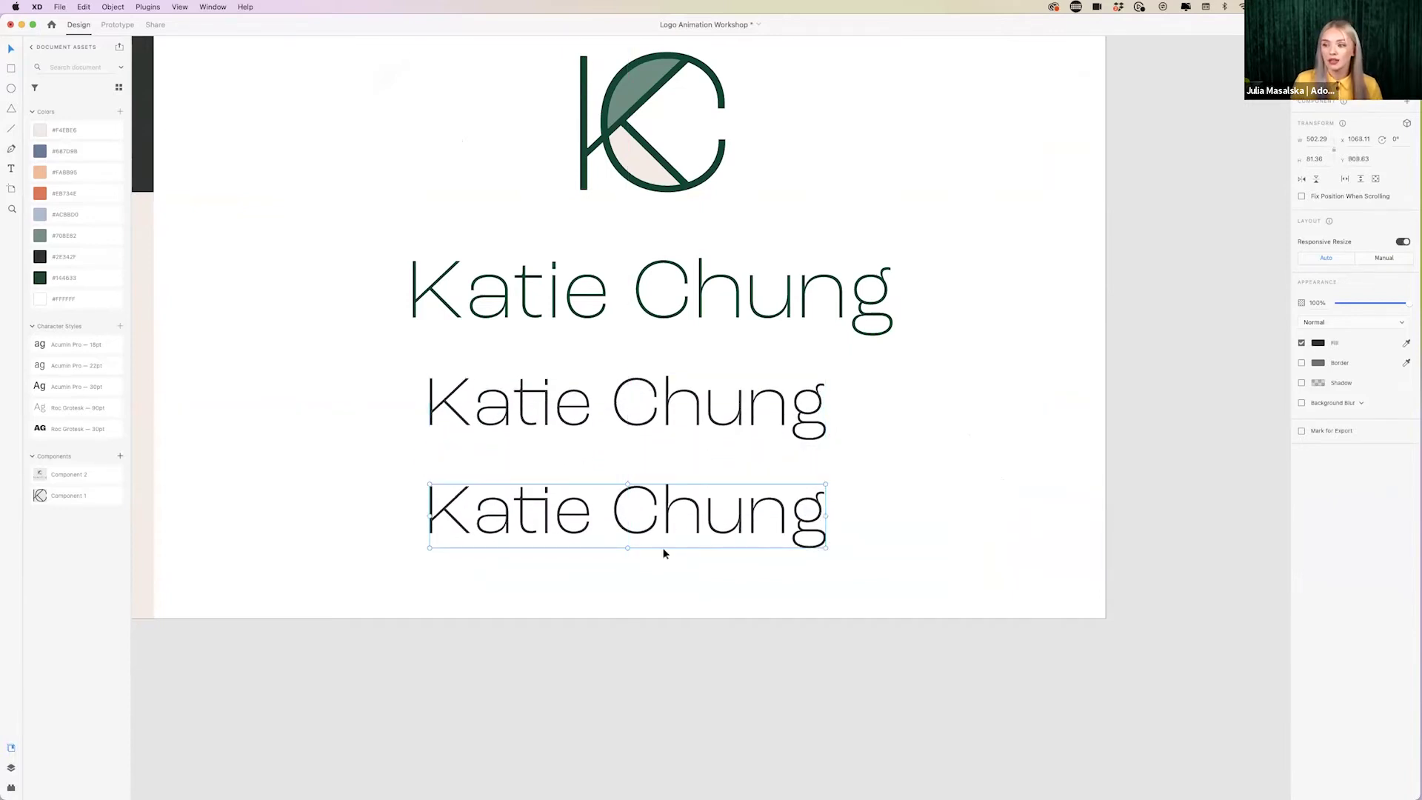
{"action": "scroll", "coordinate": [607, 541], "scroll_direction": "up", "scroll_amount": 5}
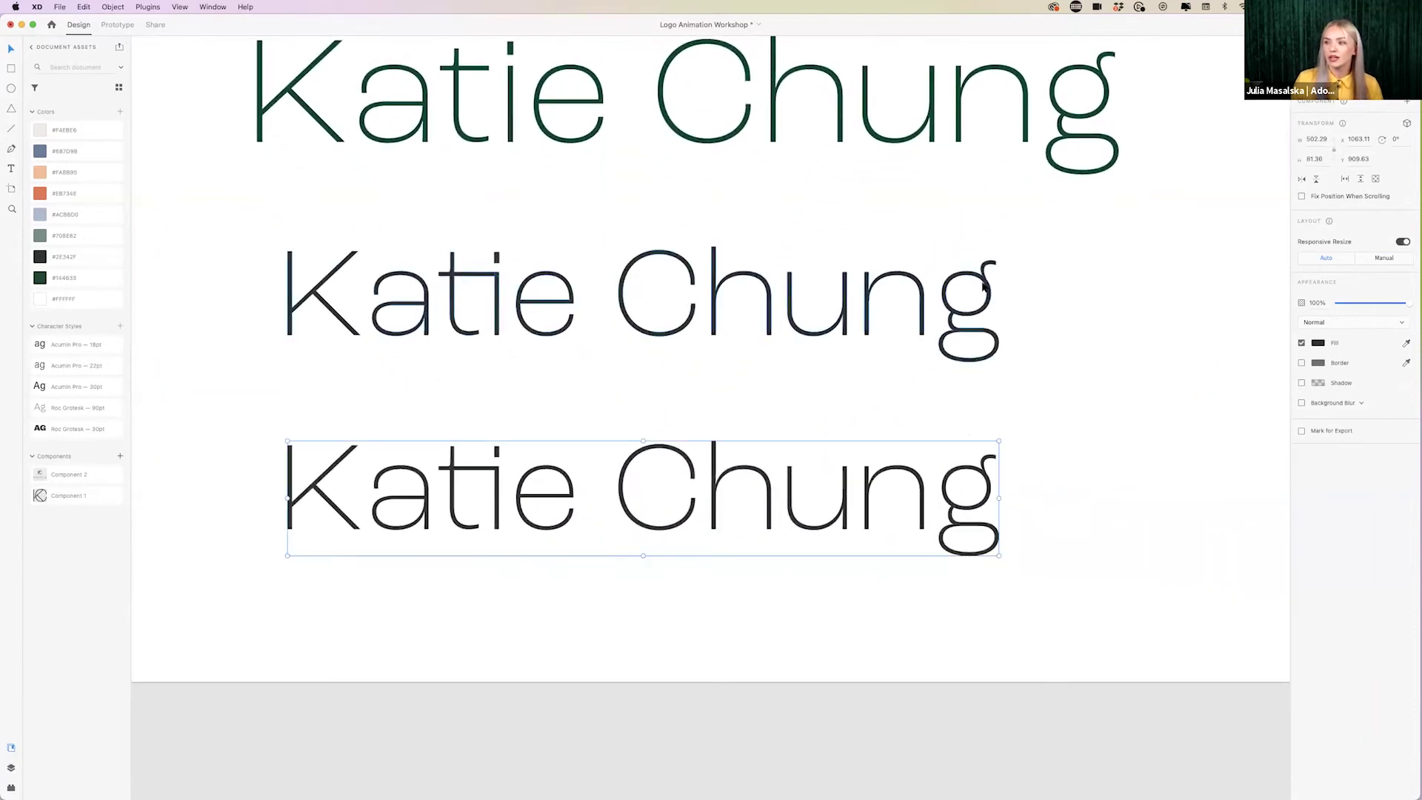
{"action": "key", "text": "super+8"}
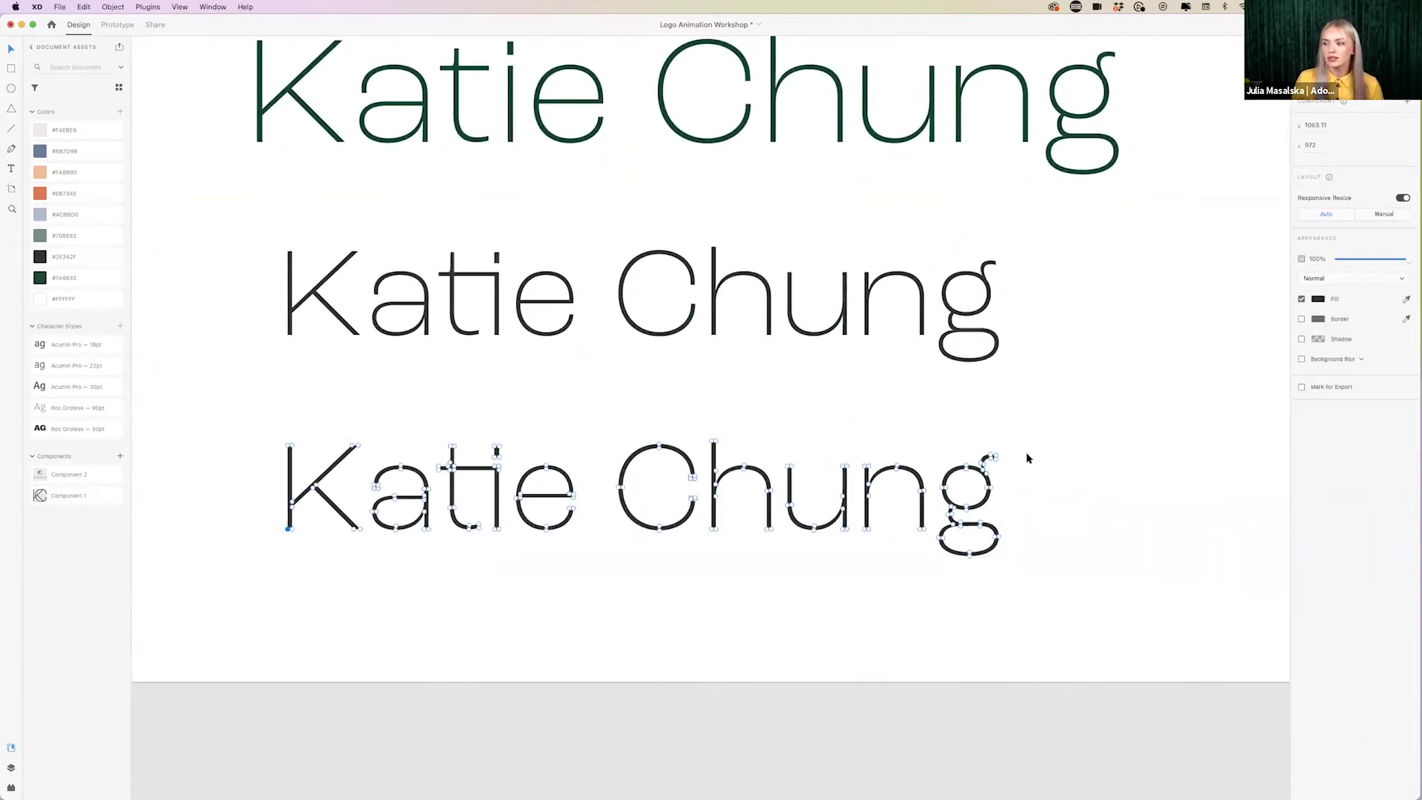
- Delete 'hung' and 'atie' from the copy, then push the C against the K
{"action": "left_click_drag", "start_coordinate": [1028, 427], "coordinate": [709, 606]}
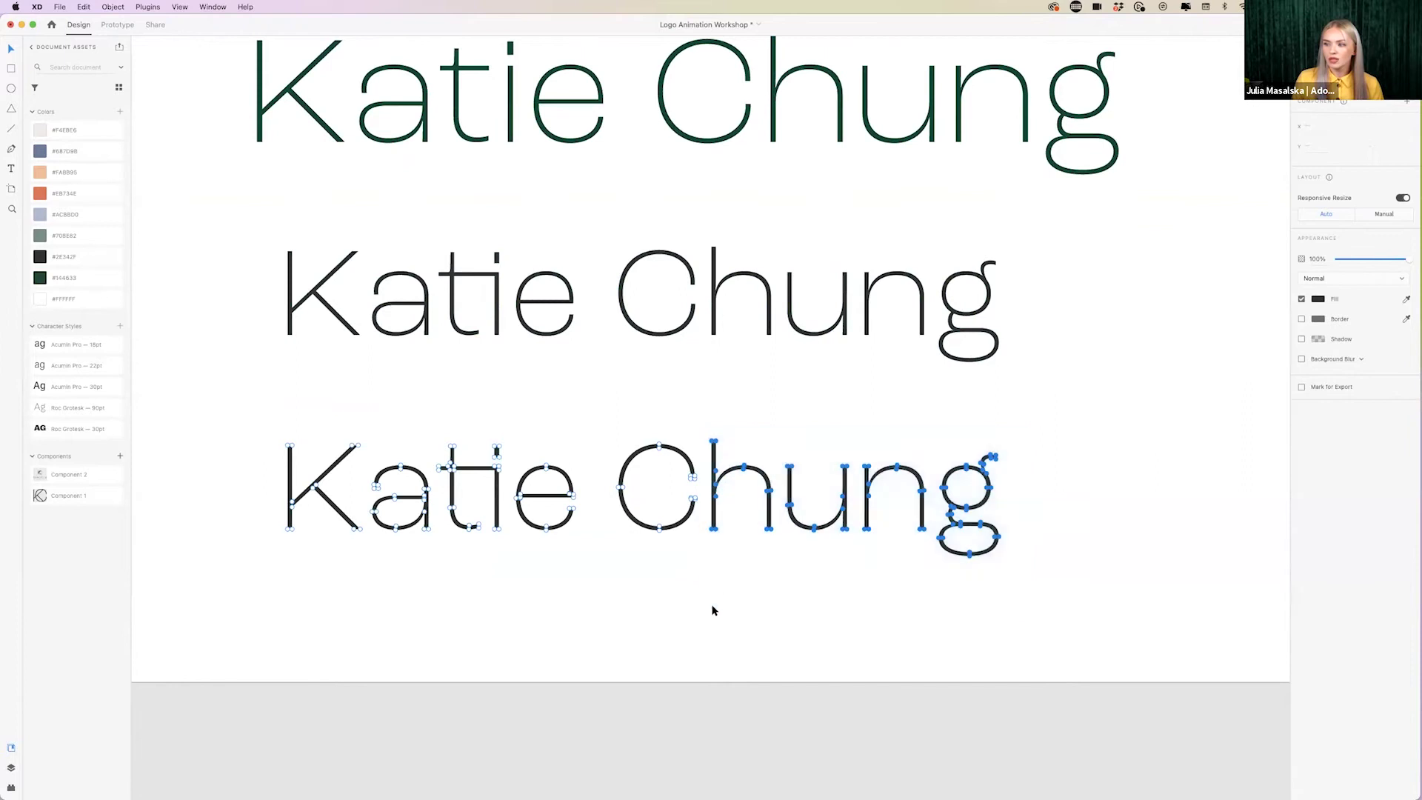
{"action": "key", "text": "Delete"}
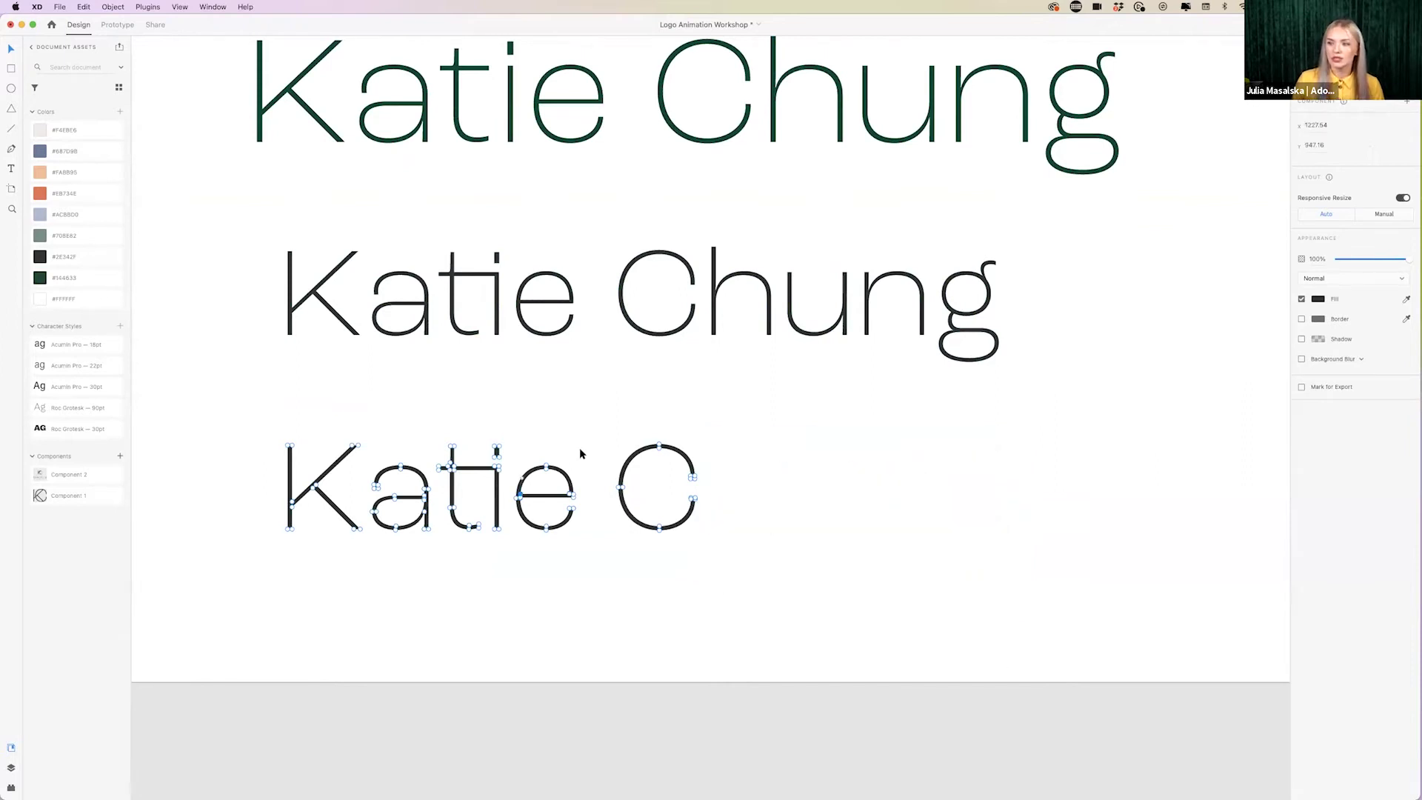
{"action": "left_click_drag", "start_coordinate": [586, 420], "coordinate": [372, 573]}
{"action": "key", "text": "Delete"}
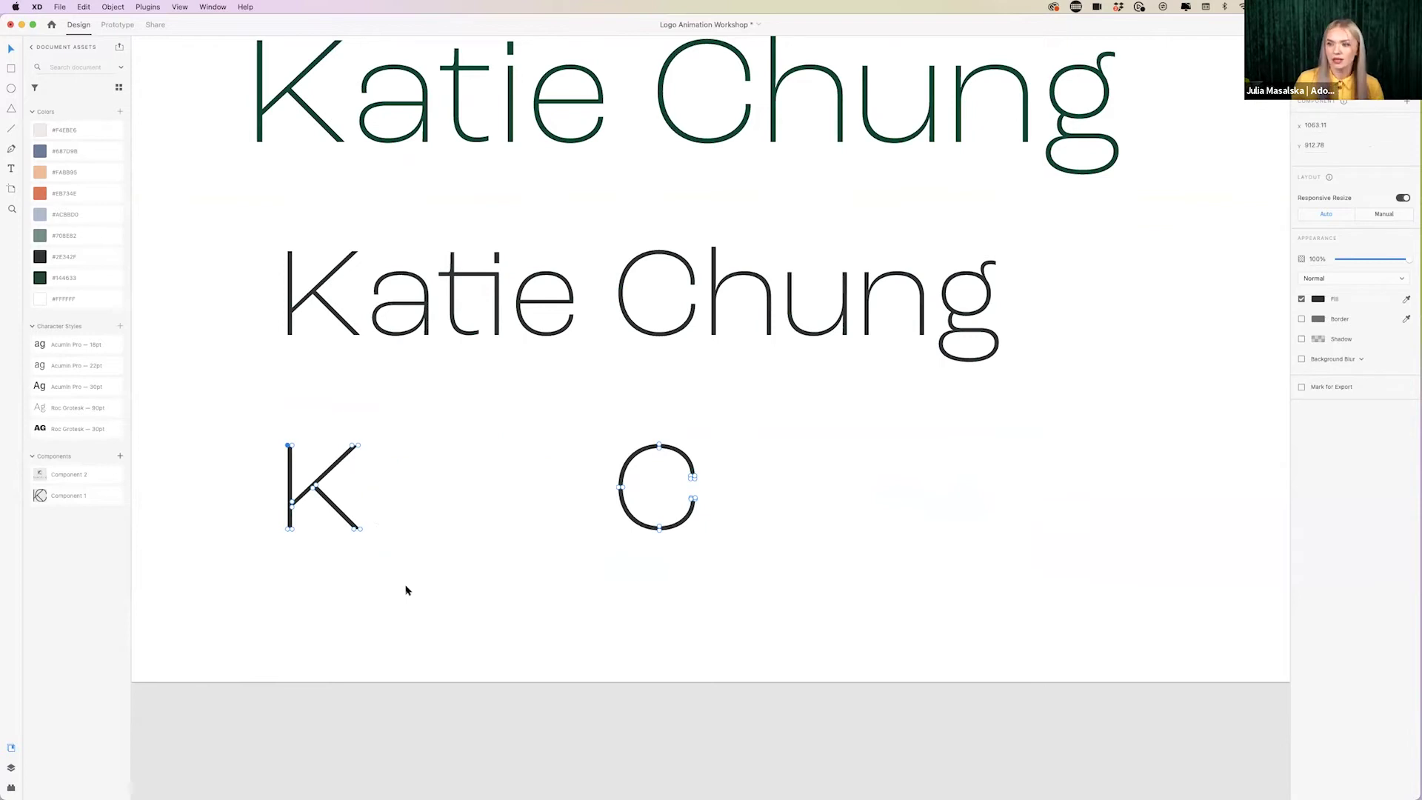
{"action": "scroll", "coordinate": [408, 590], "scroll_direction": "up", "scroll_amount": 5}
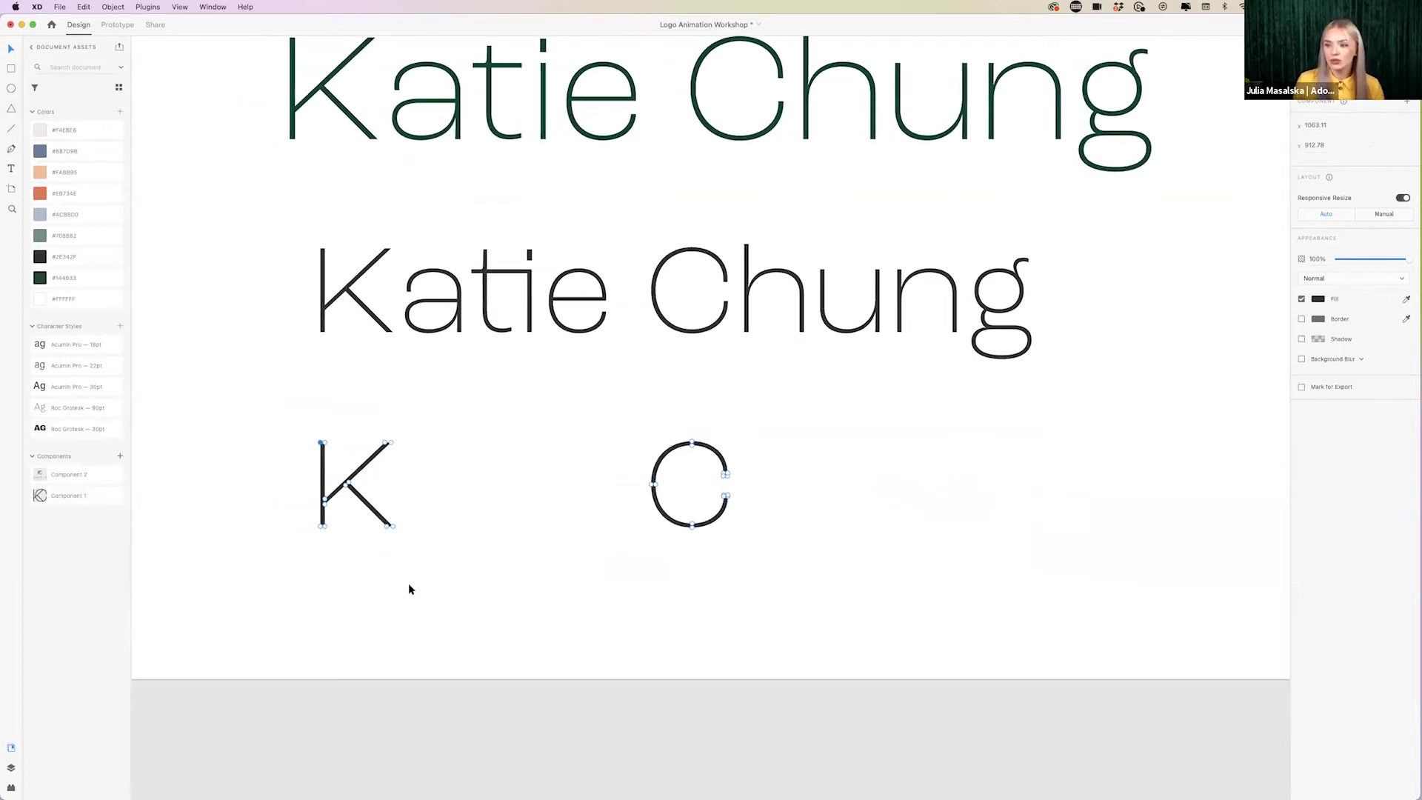
{"action": "scroll", "coordinate": [408, 590], "scroll_direction": "down", "scroll_amount": 2}
{"action": "left_click_drag", "start_coordinate": [1012, 366], "coordinate": [798, 587]}
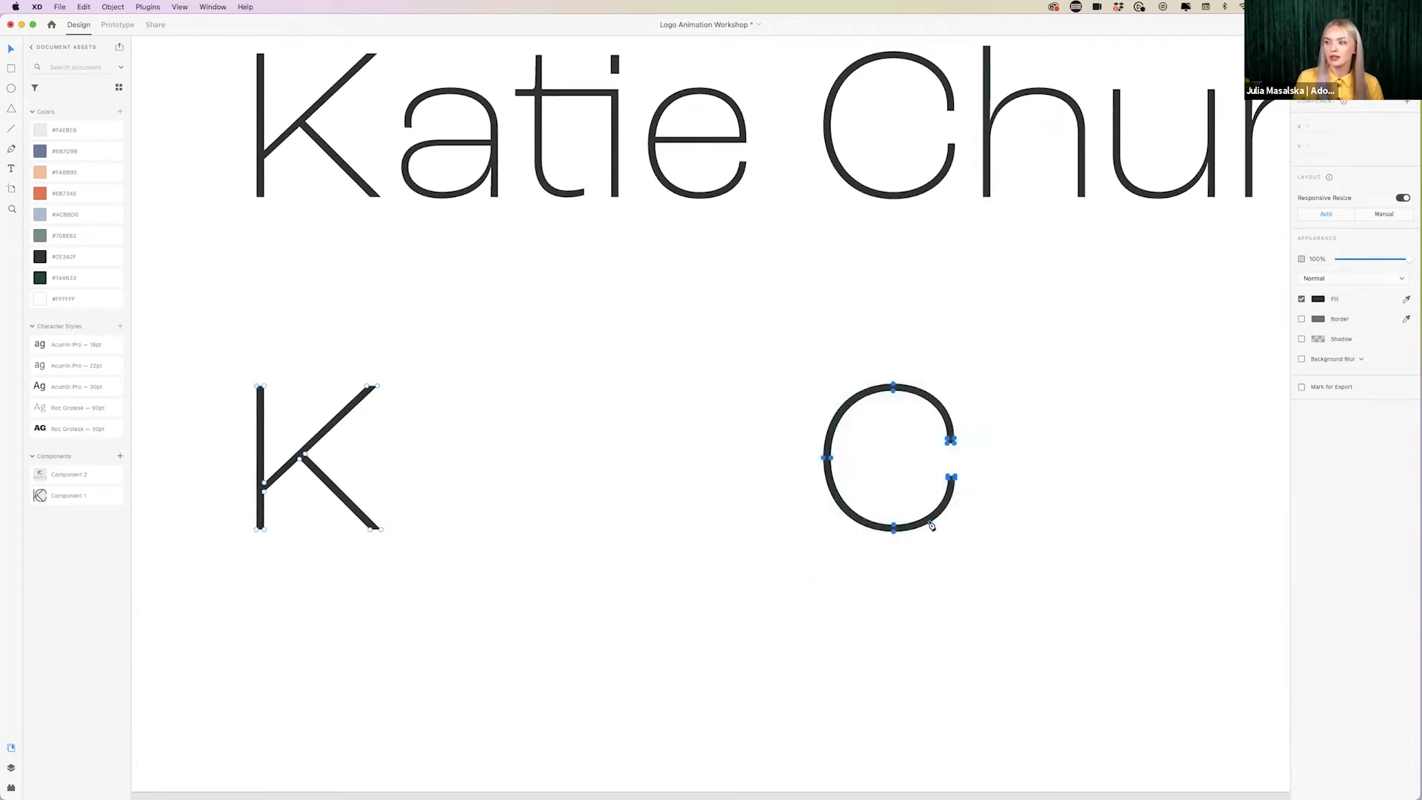
{"action": "mouse_move", "coordinate": [894, 533]}
{"action": "left_mouse_down"}
{"action": "mouse_move", "coordinate": [678, 517]}
{"action": "mouse_move", "coordinate": [349, 530]}
{"action": "left_mouse_up"}
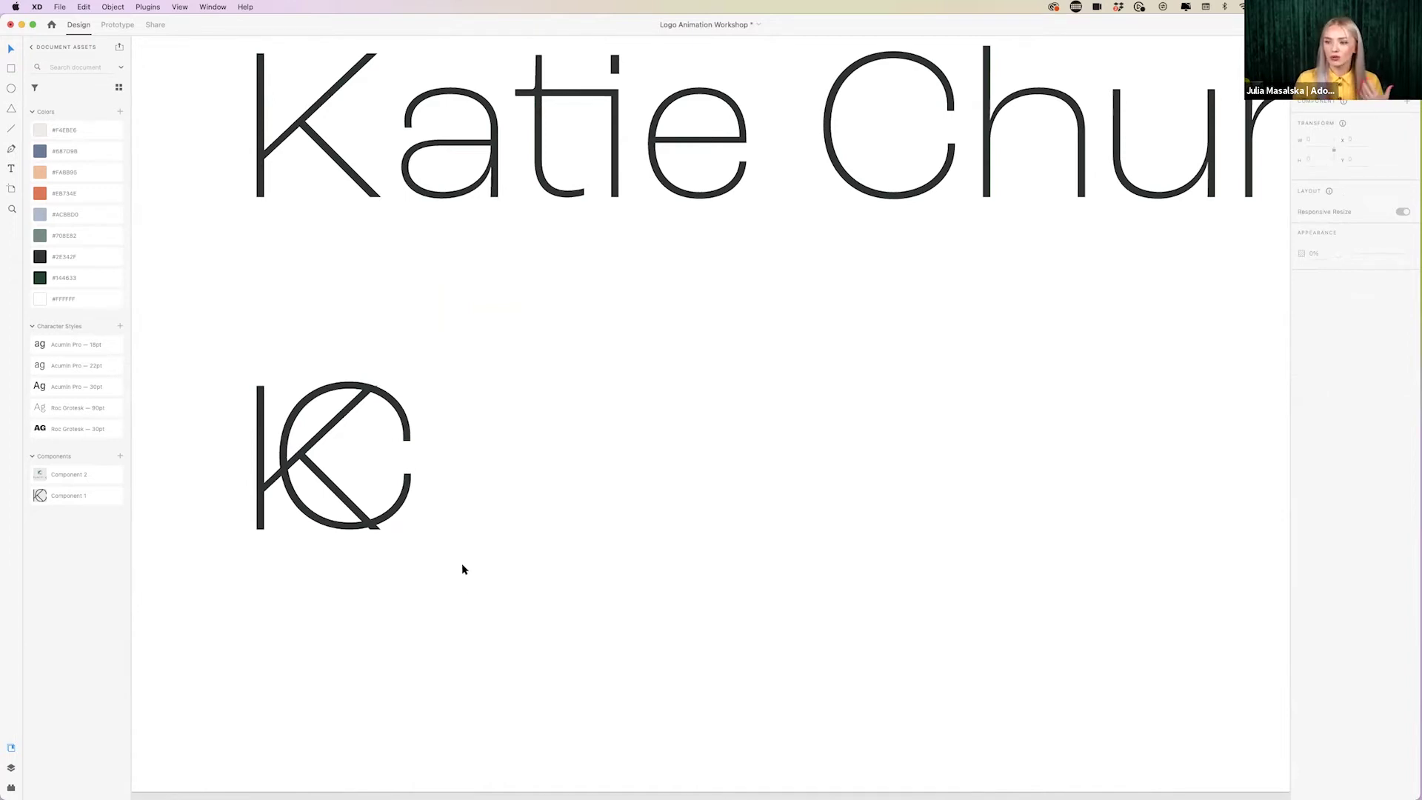
- Pull the K diagonal's bottom anchors up-left so it ends flush on the circle
{"action": "scroll", "coordinate": [462, 569], "scroll_direction": "left", "scroll_amount": 3}
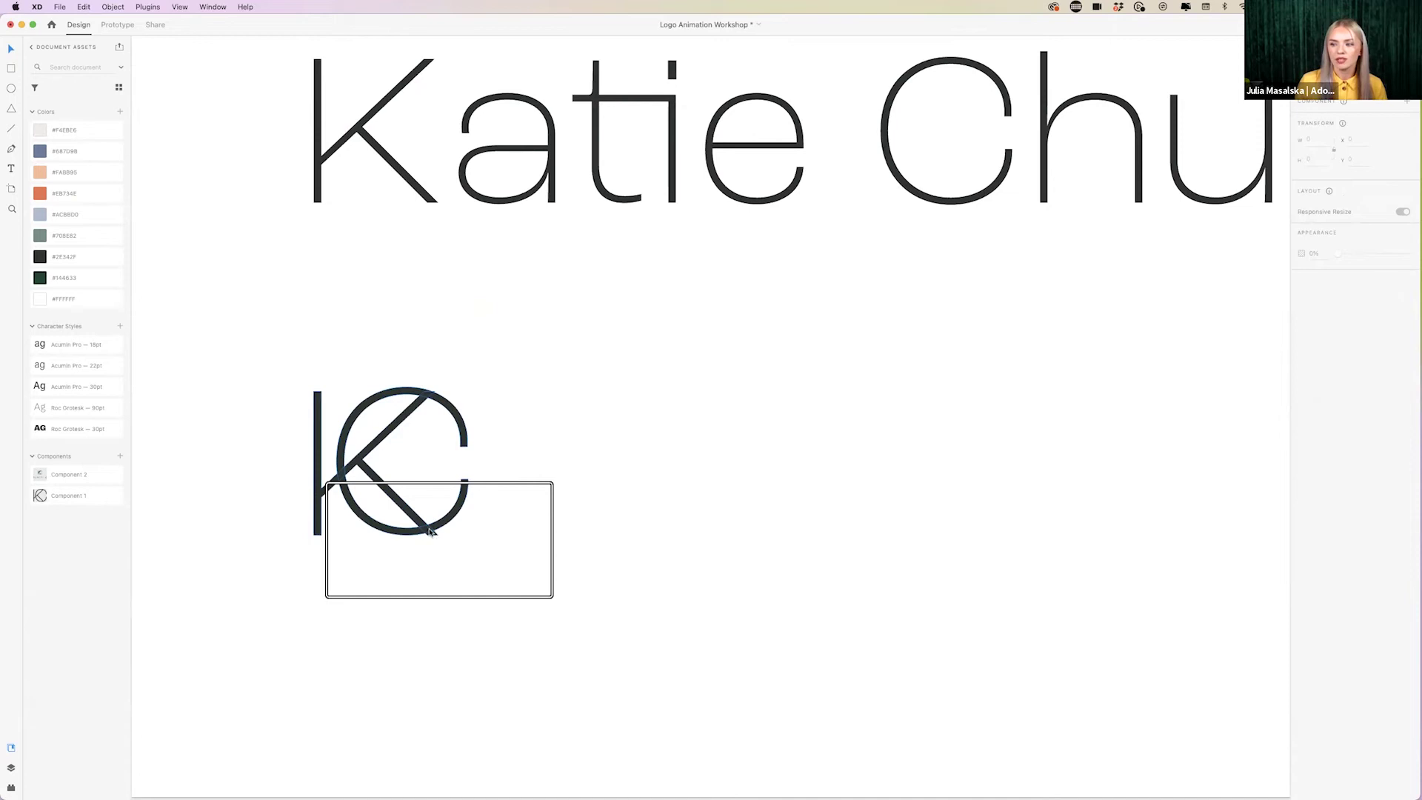
{"action": "left_click_drag", "start_coordinate": [509, 375], "coordinate": [333, 609]}
{"action": "scroll", "coordinate": [353, 609], "scroll_direction": "left", "scroll_amount": 3}
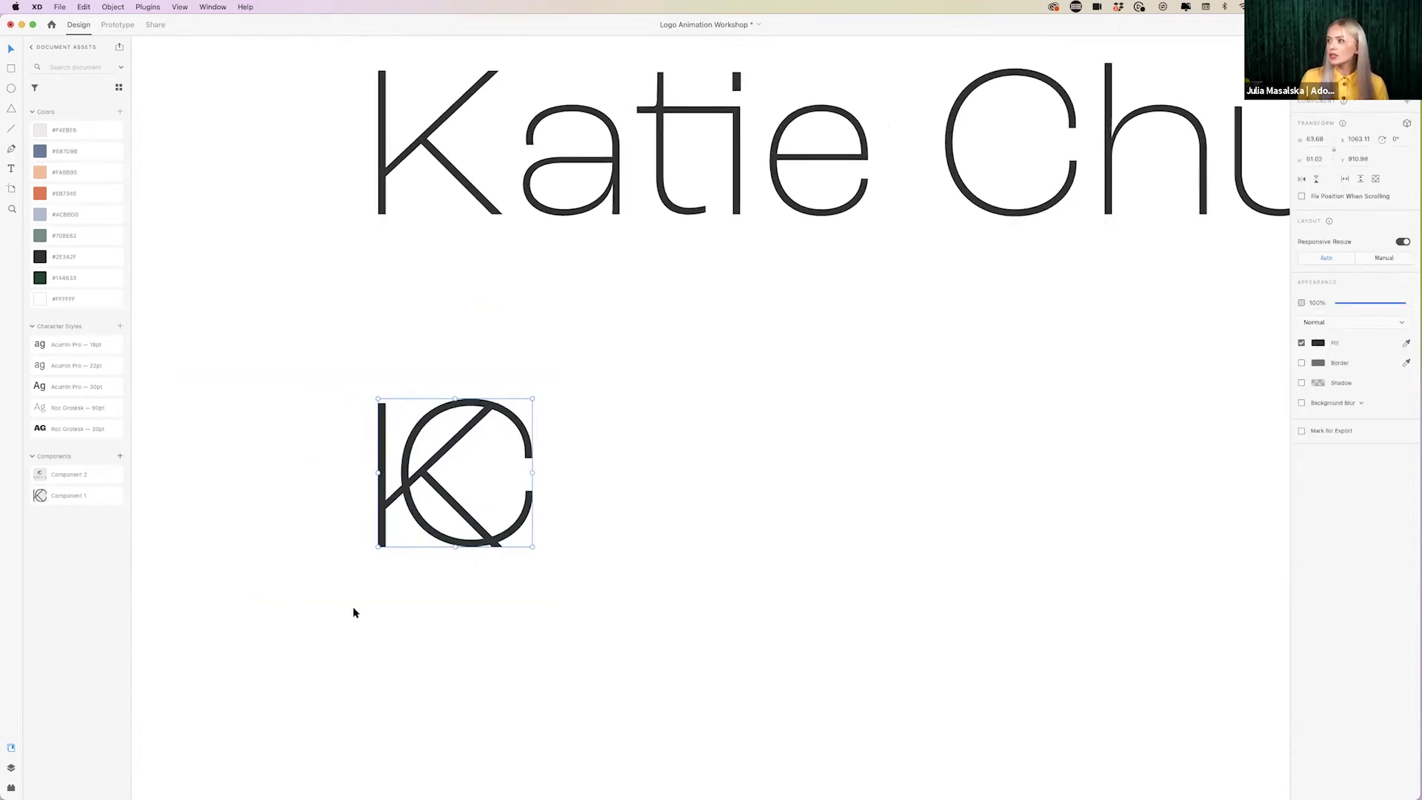
{"action": "key", "text": "alt"}
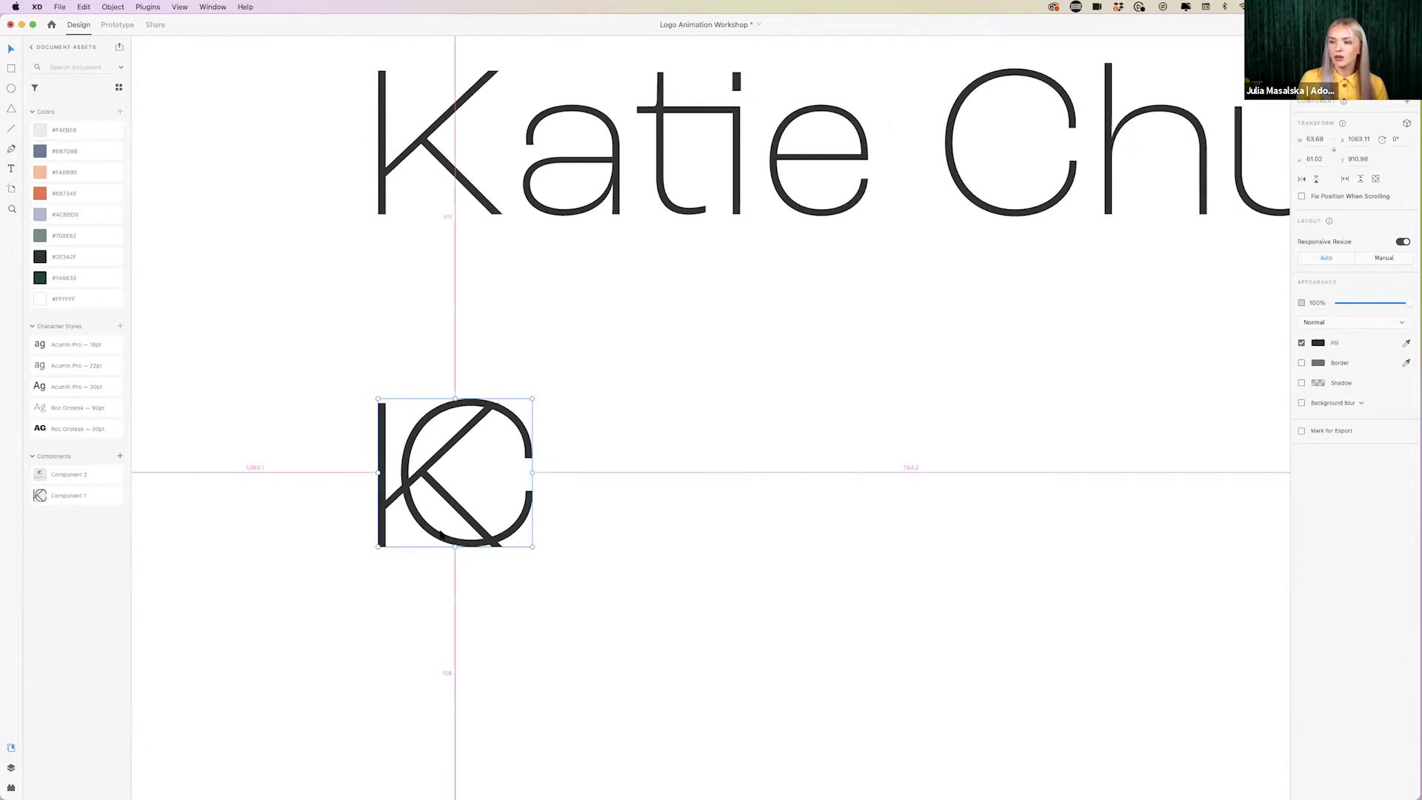
{"action": "scroll", "coordinate": [440, 533], "scroll_direction": "up", "scroll_amount": 10}
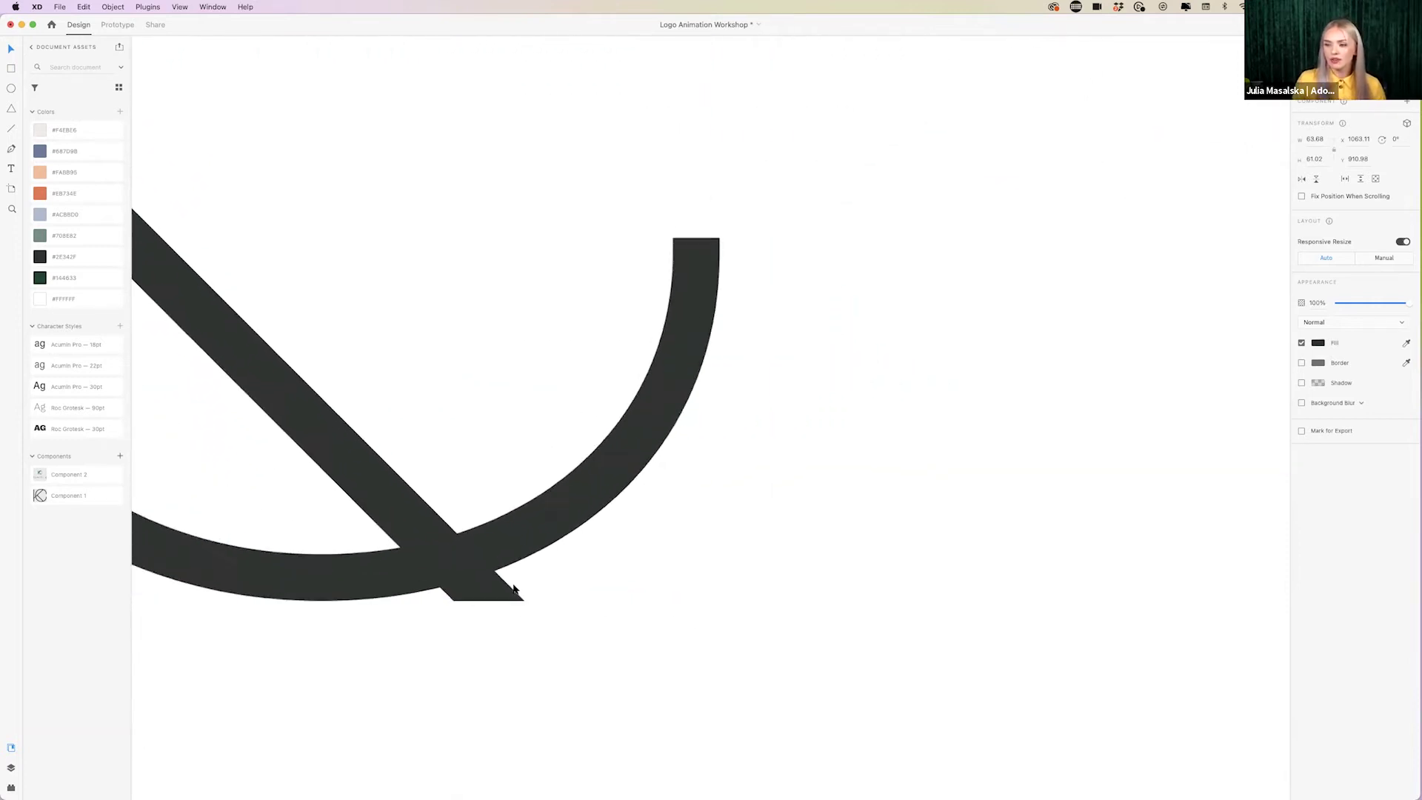
{"action": "scroll", "coordinate": [513, 589], "scroll_direction": "up", "scroll_amount": 5}
{"action": "double_click", "coordinate": [498, 601]}
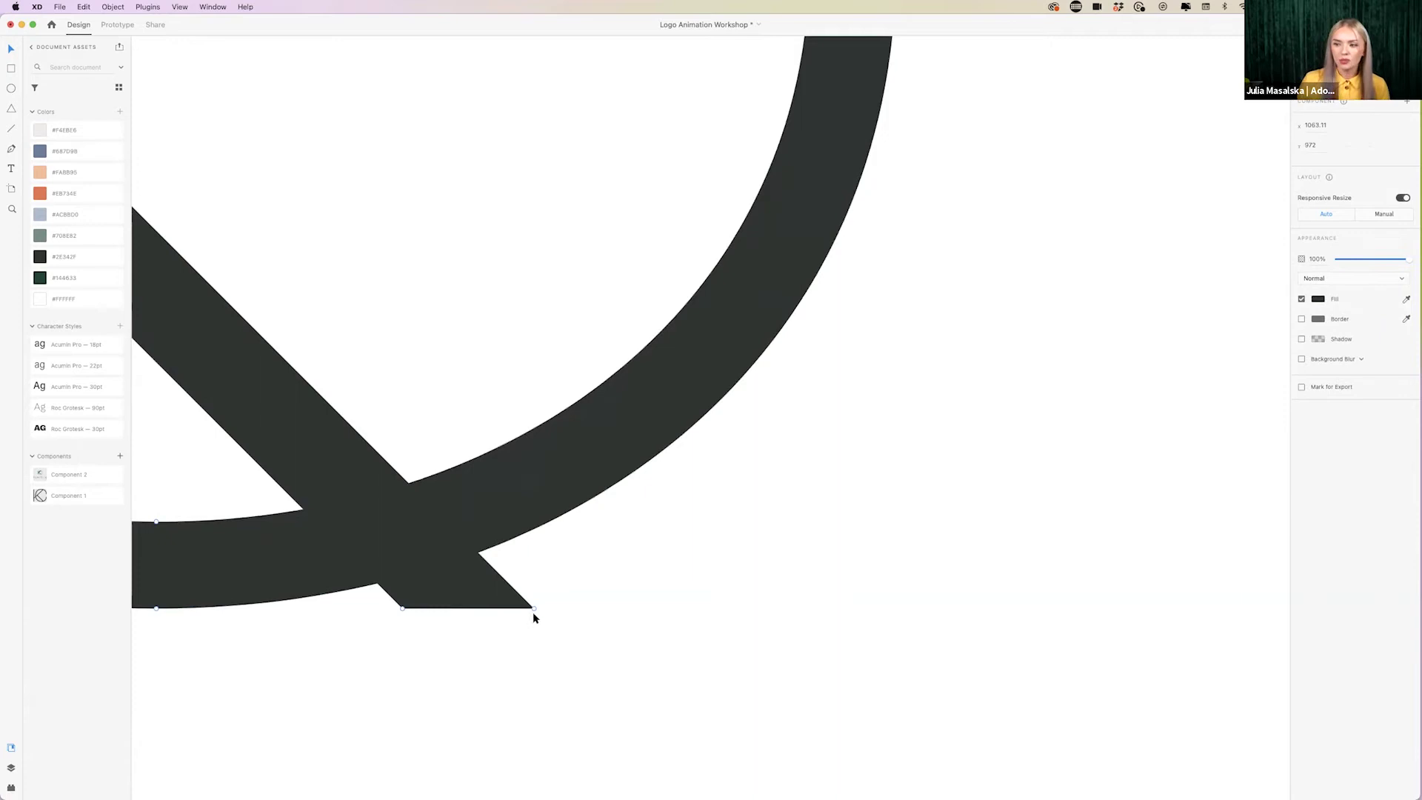
{"action": "left_click_drag", "start_coordinate": [533, 610], "coordinate": [473, 547]}
{"action": "left_click_drag", "start_coordinate": [401, 607], "coordinate": [381, 581]}
{"action": "left_click", "coordinate": [412, 618]}
- Smooth away the notch on the top edge of the monogram's arc
{"action": "scroll", "coordinate": [412, 618], "scroll_direction": "down", "scroll_amount": 10}
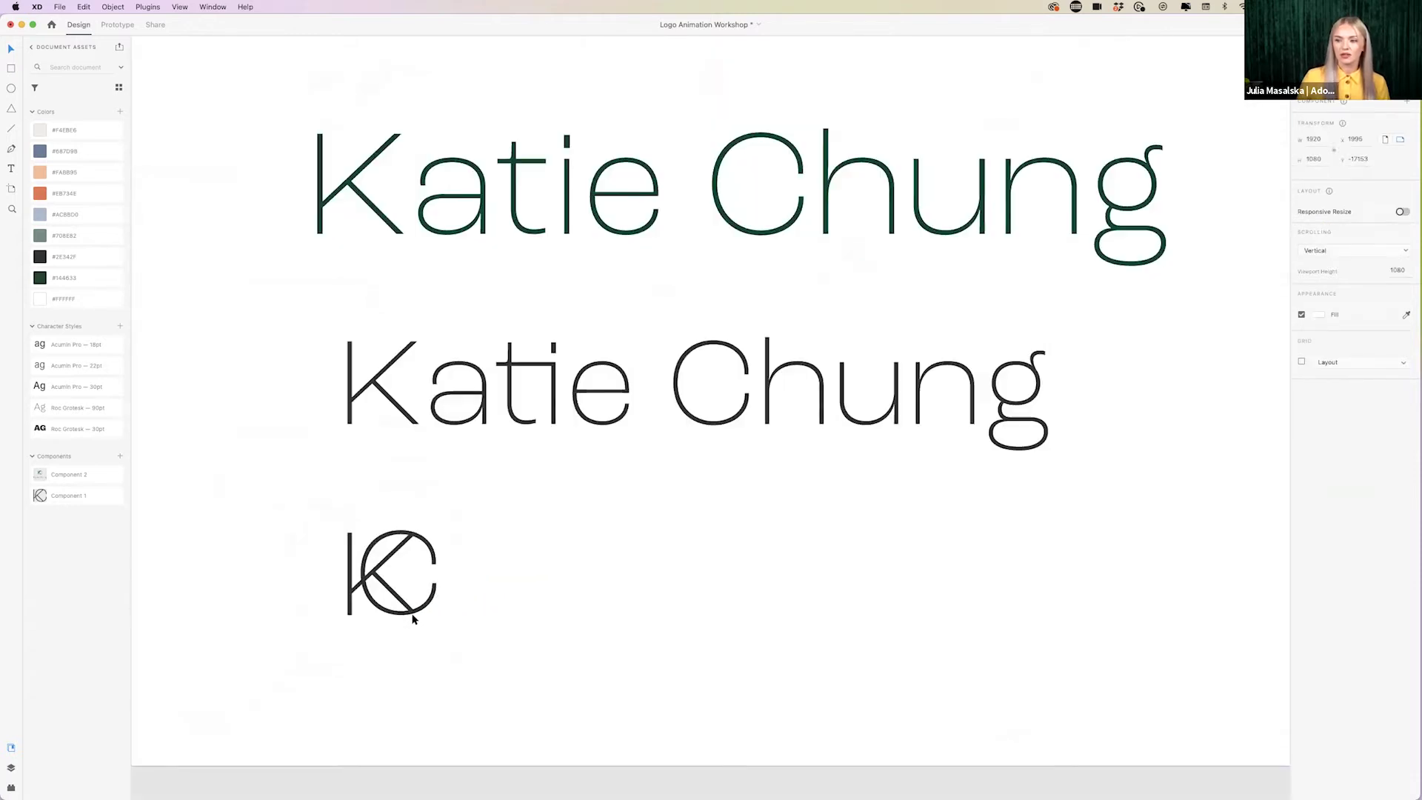
{"action": "scroll", "coordinate": [413, 618], "scroll_direction": "up", "scroll_amount": 10}
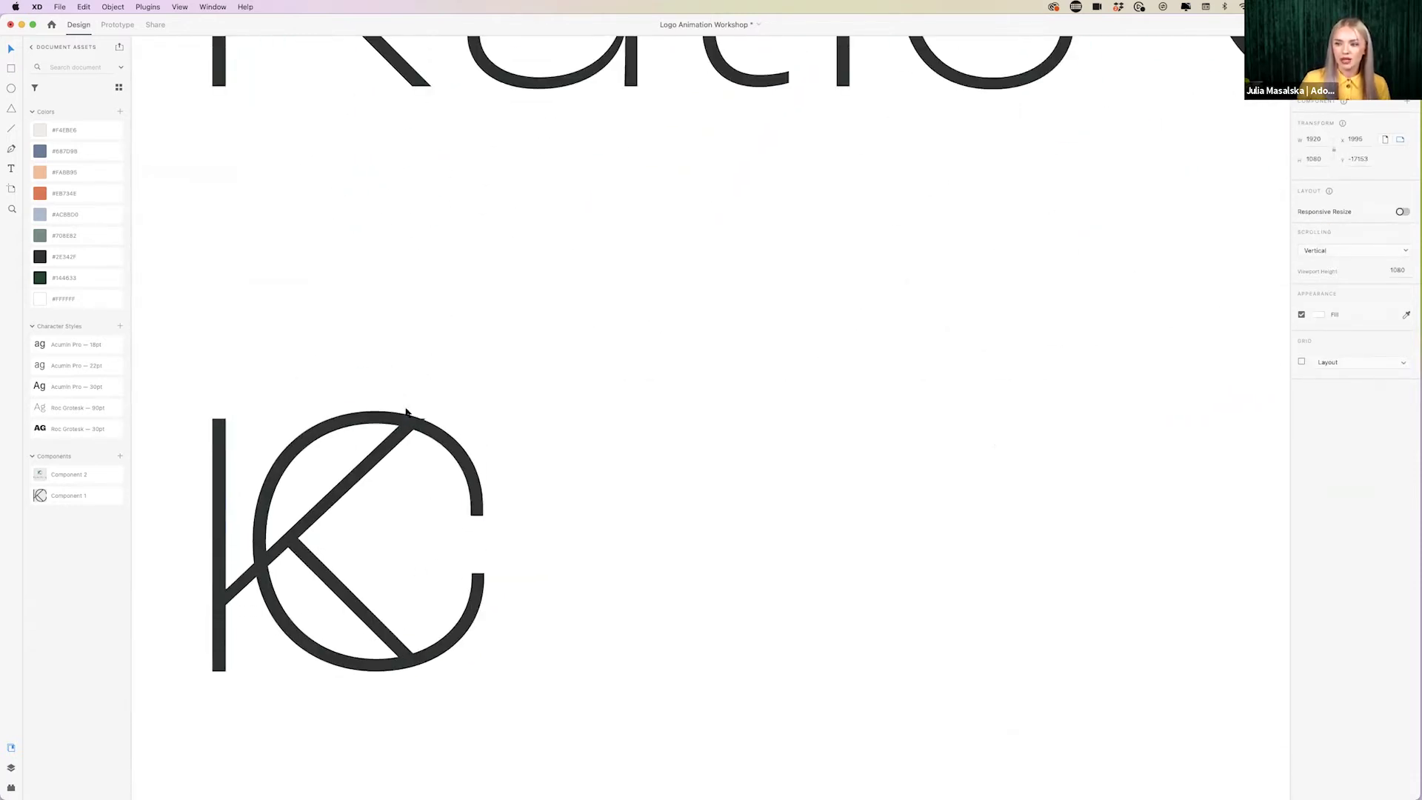
{"action": "scroll", "coordinate": [403, 409], "scroll_direction": "up", "scroll_amount": 10}
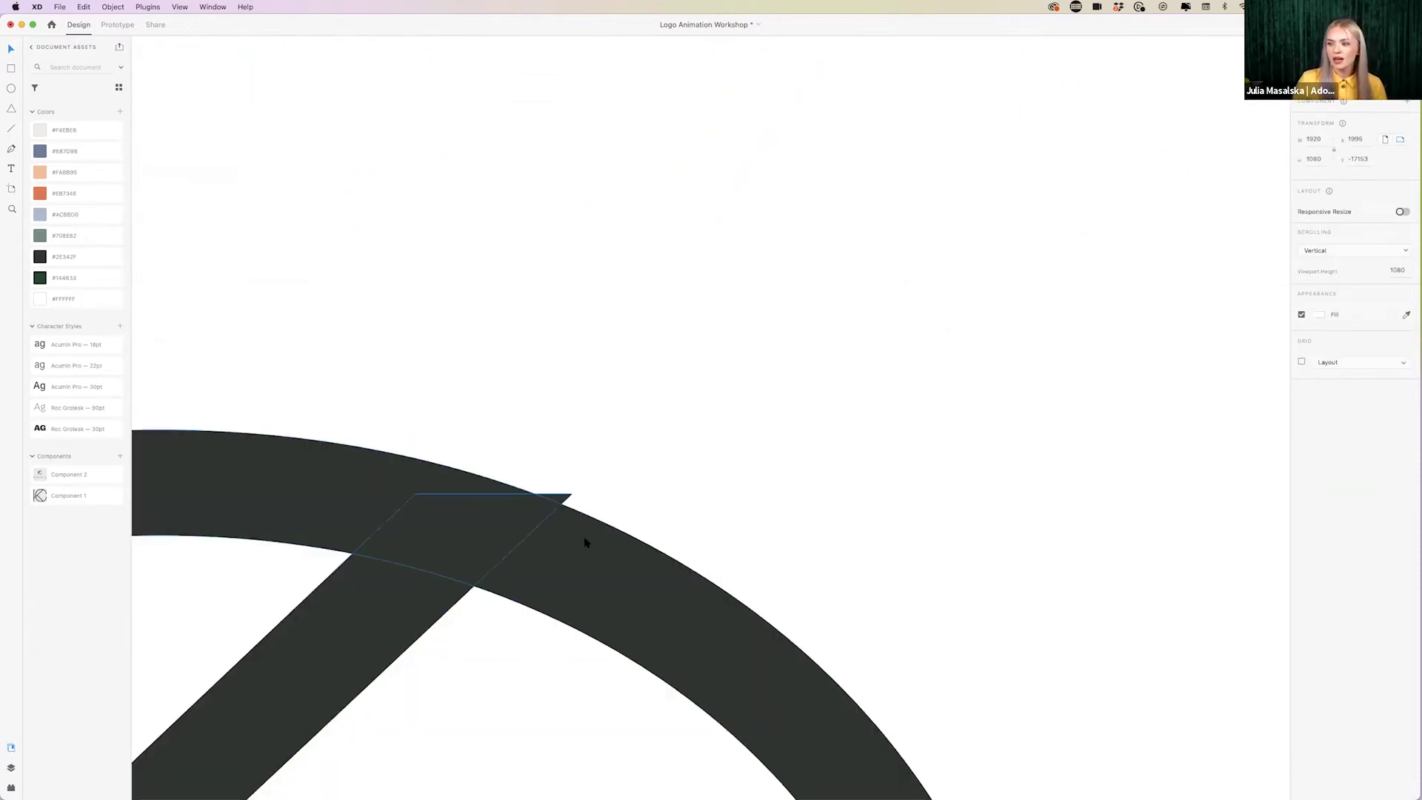
{"action": "scroll", "coordinate": [584, 543], "scroll_direction": "right", "scroll_amount": 3}
{"action": "double_click", "coordinate": [489, 468]}
{"action": "left_click_drag", "start_coordinate": [490, 470], "coordinate": [477, 480]}
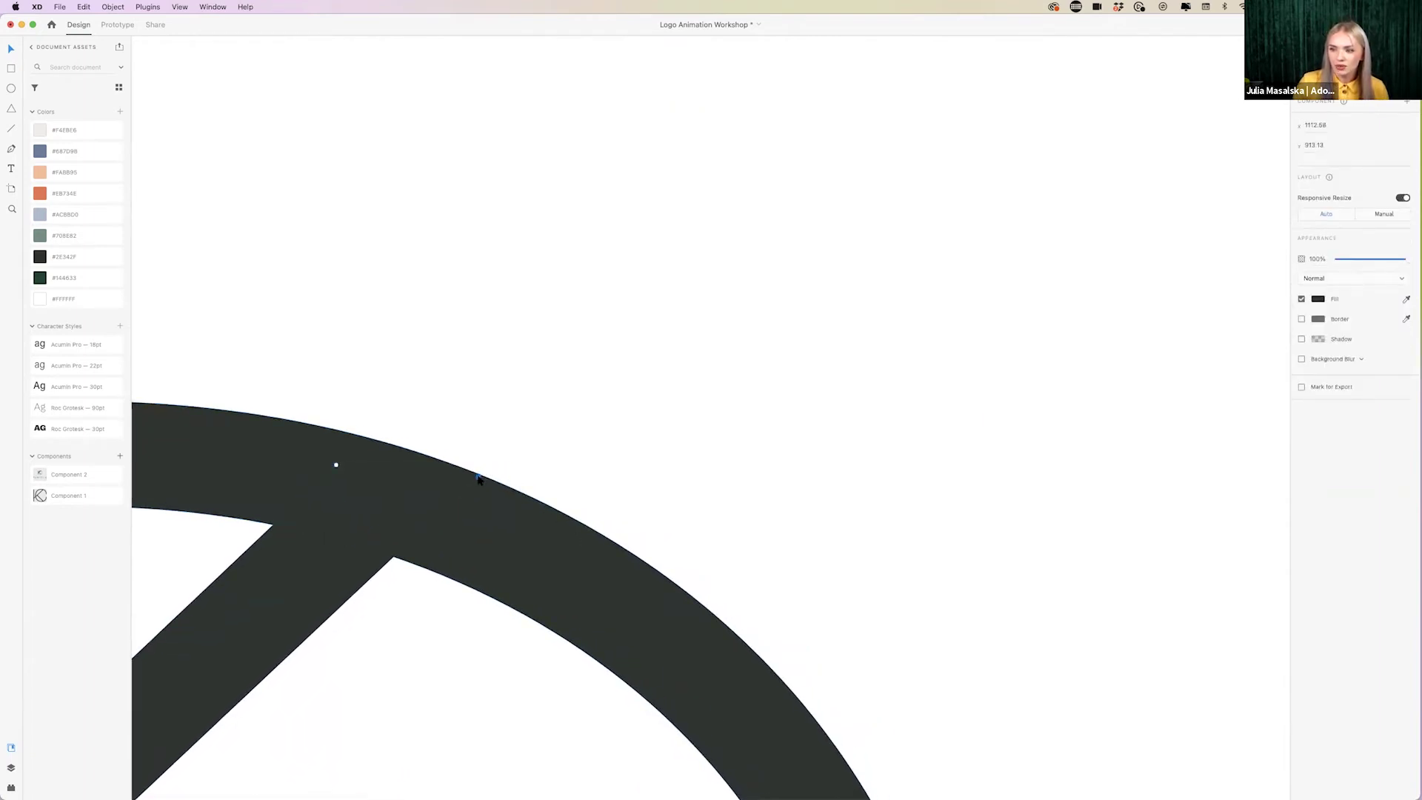
{"action": "scroll", "coordinate": [584, 454], "scroll_direction": "down", "scroll_amount": 10}
{"action": "scroll", "coordinate": [585, 454], "scroll_direction": "down", "scroll_amount": 3}
{"action": "scroll", "coordinate": [585, 454], "scroll_direction": "right", "scroll_amount": 4}
{"action": "scroll", "coordinate": [645, 559], "scroll_direction": "down", "scroll_amount": 5}
{"action": "scroll", "coordinate": [645, 558], "scroll_direction": "right", "scroll_amount": 3}
{"action": "scroll", "coordinate": [646, 558], "scroll_direction": "up", "scroll_amount": 3}
{"action": "scroll", "coordinate": [645, 558], "scroll_direction": "left", "scroll_amount": 3}
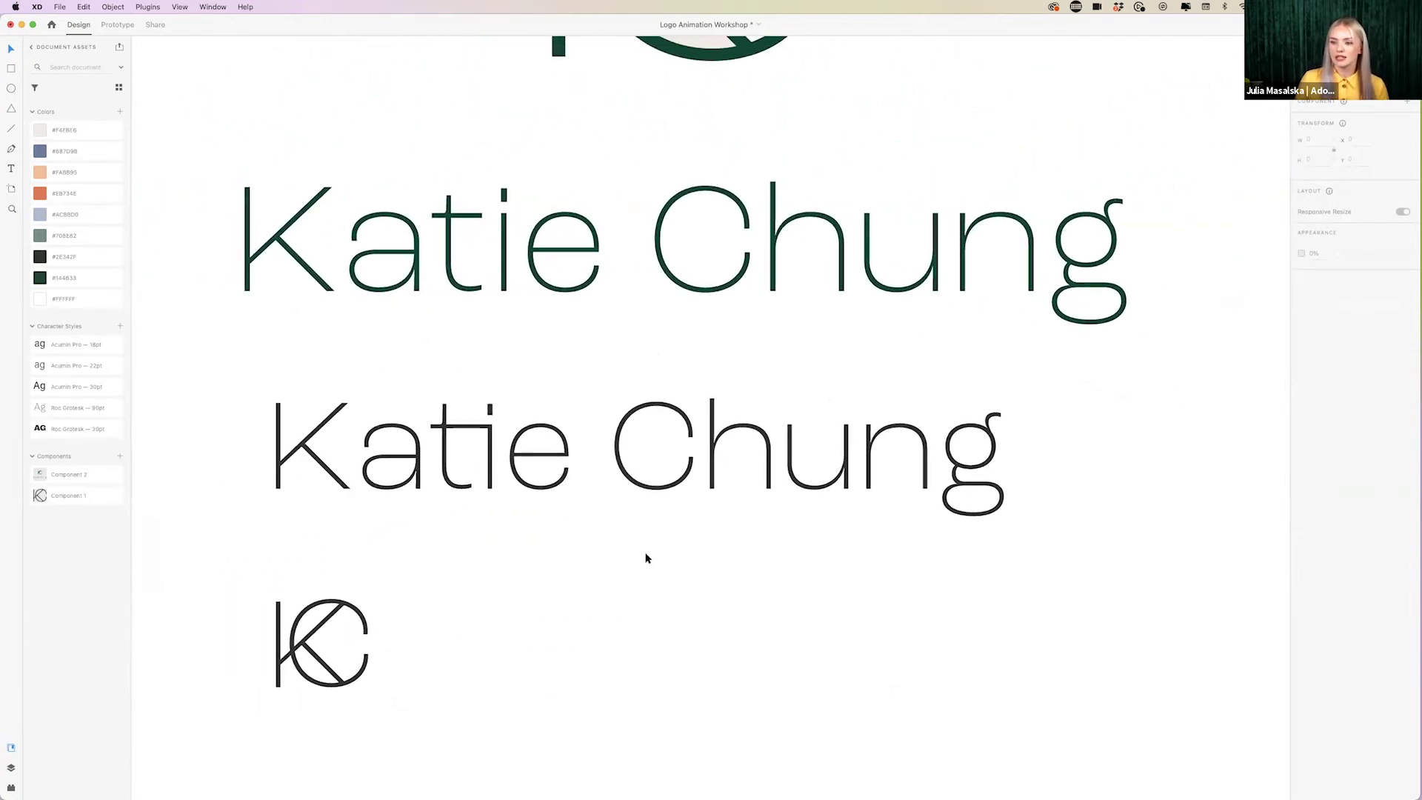
- Delete the cream half-circle from inside the coloured KC logo group
{"action": "scroll", "coordinate": [626, 616], "scroll_direction": "up", "scroll_amount": 3}
{"action": "scroll", "coordinate": [626, 616], "scroll_direction": "down", "scroll_amount": 5}
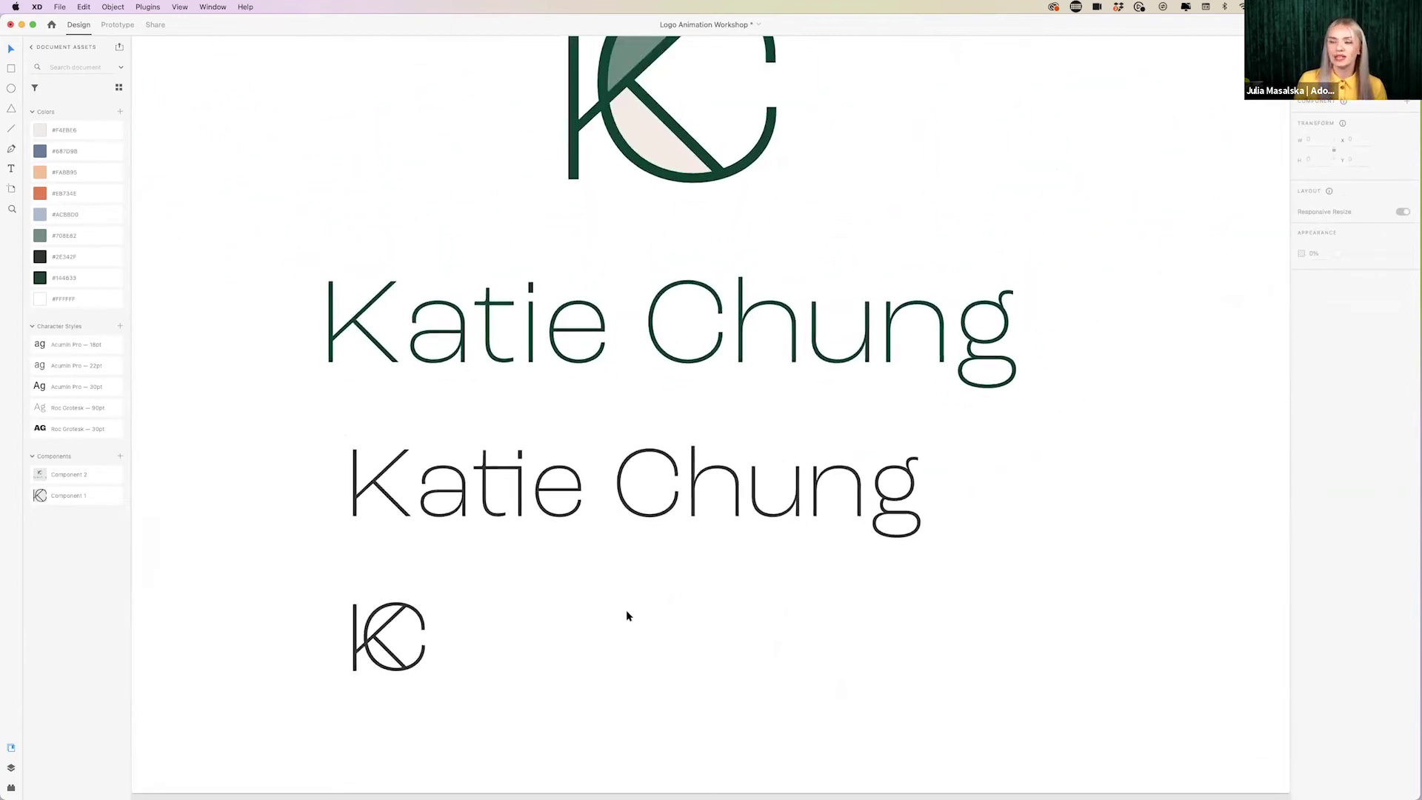
{"action": "scroll", "coordinate": [625, 610], "scroll_direction": "up", "scroll_amount": 5}
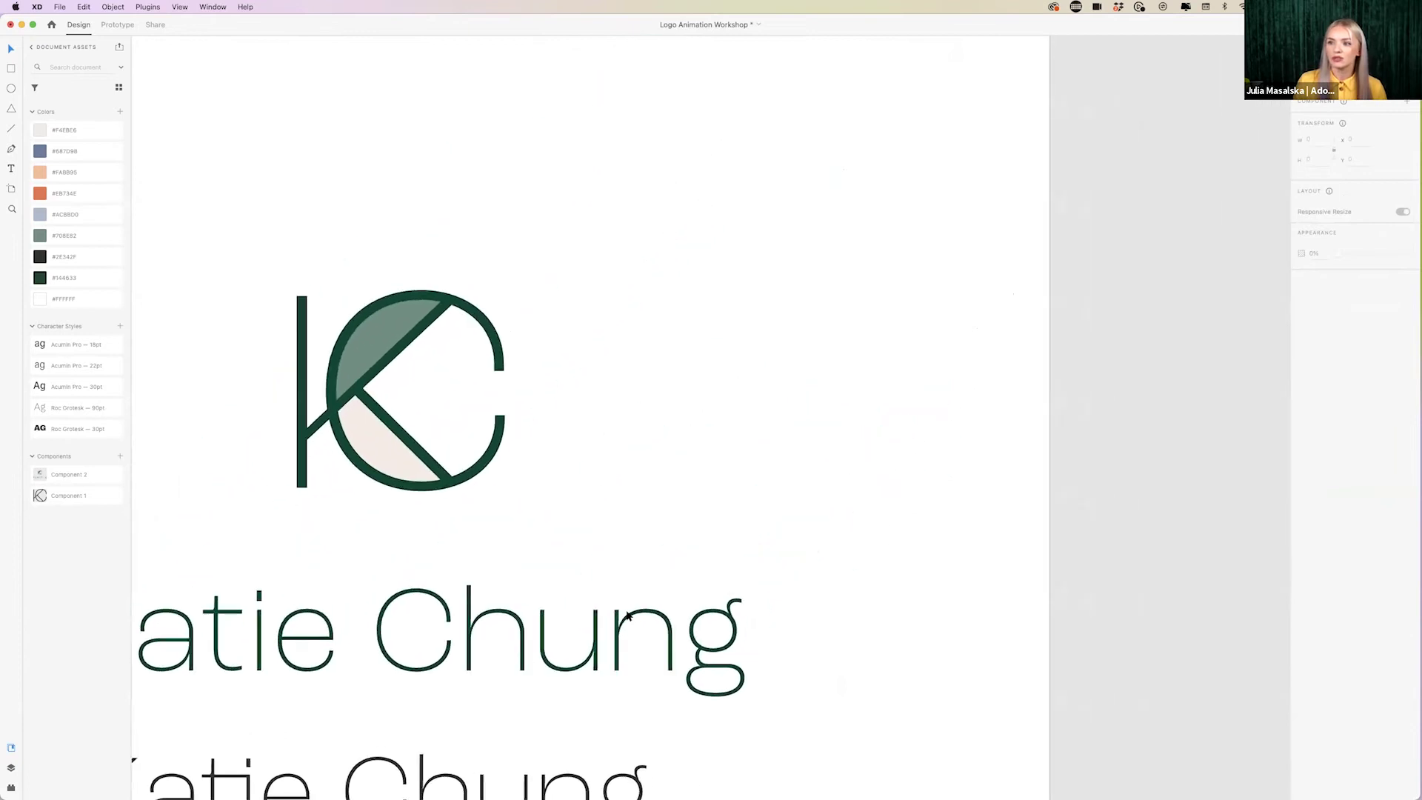
{"action": "scroll", "coordinate": [490, 534], "scroll_direction": "up", "scroll_amount": 5}
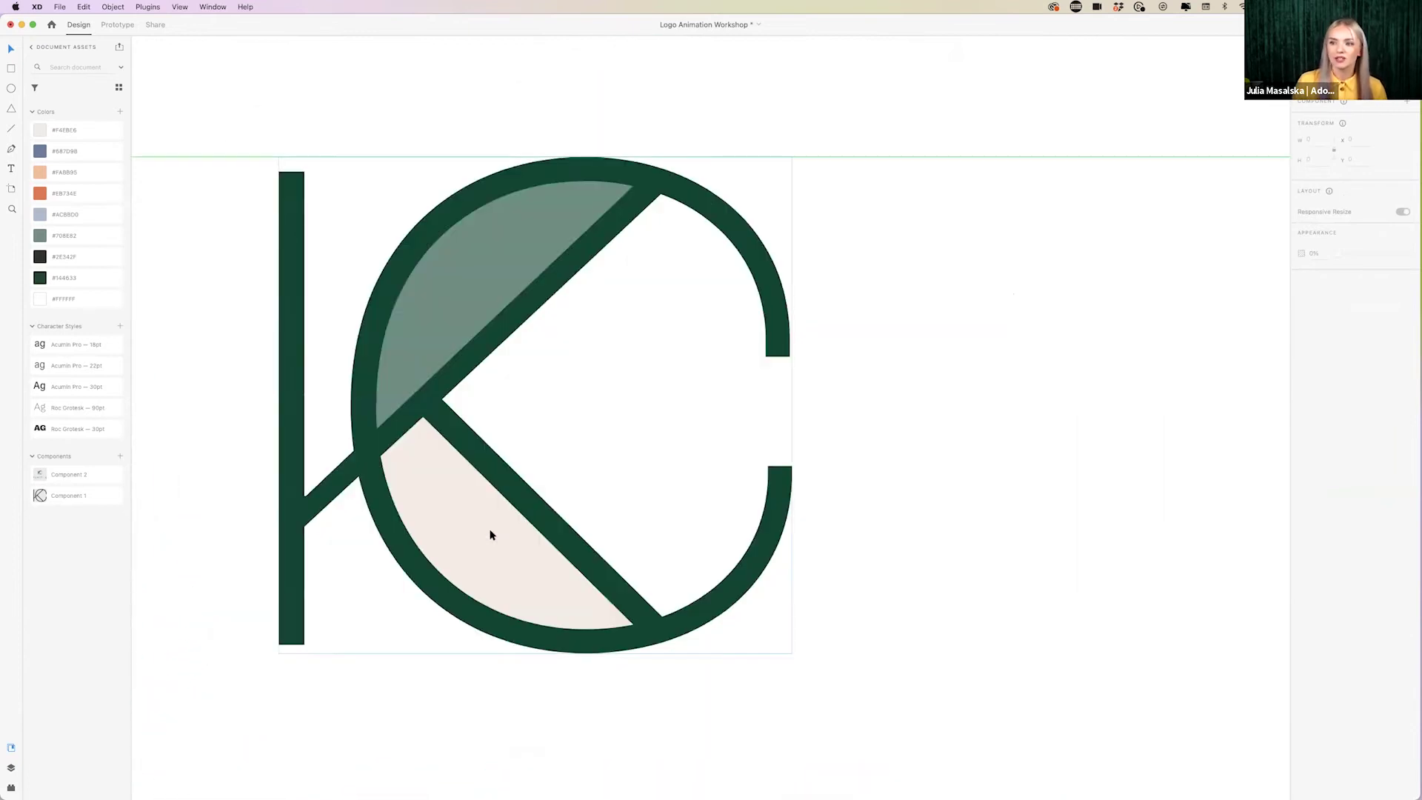
{"action": "left_click", "coordinate": [502, 550]}
{"action": "double_click", "coordinate": [502, 553]}
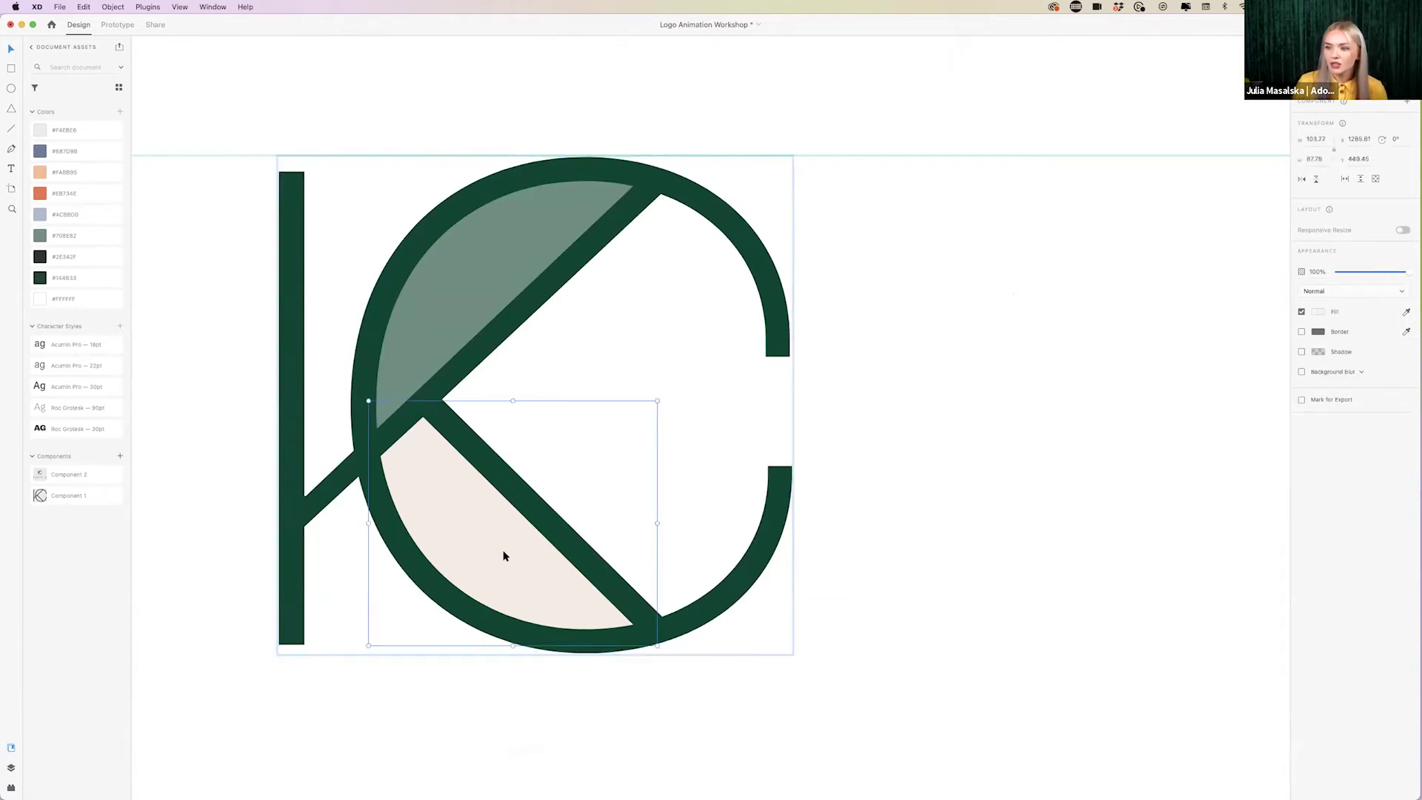
{"action": "left_click_drag", "start_coordinate": [504, 556], "coordinate": [672, 546]}
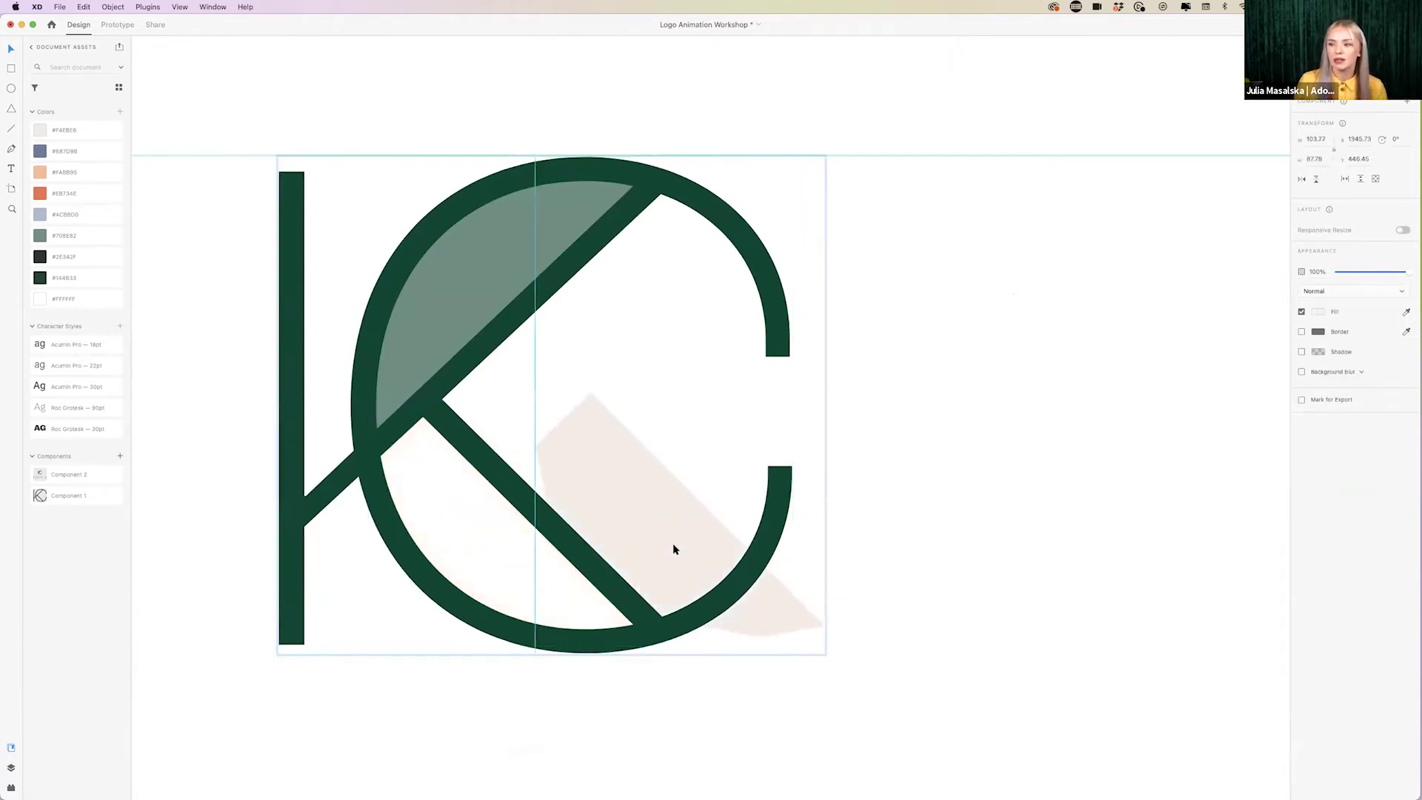
{"action": "left_click_drag", "start_coordinate": [688, 459], "coordinate": [758, 364]}
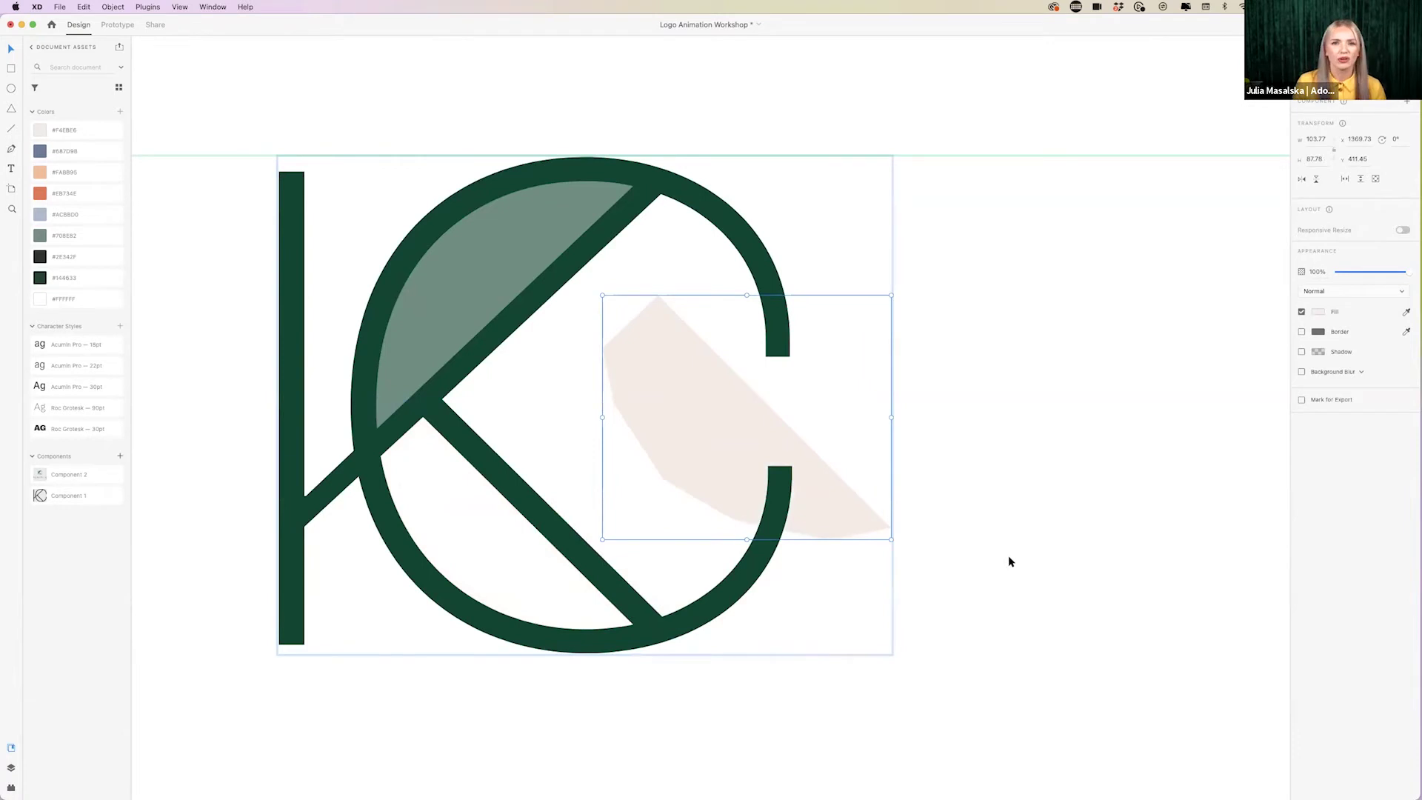
{"action": "key", "text": "super+z"}
{"action": "key", "text": "super+z"}
{"action": "left_click", "coordinate": [453, 546]}
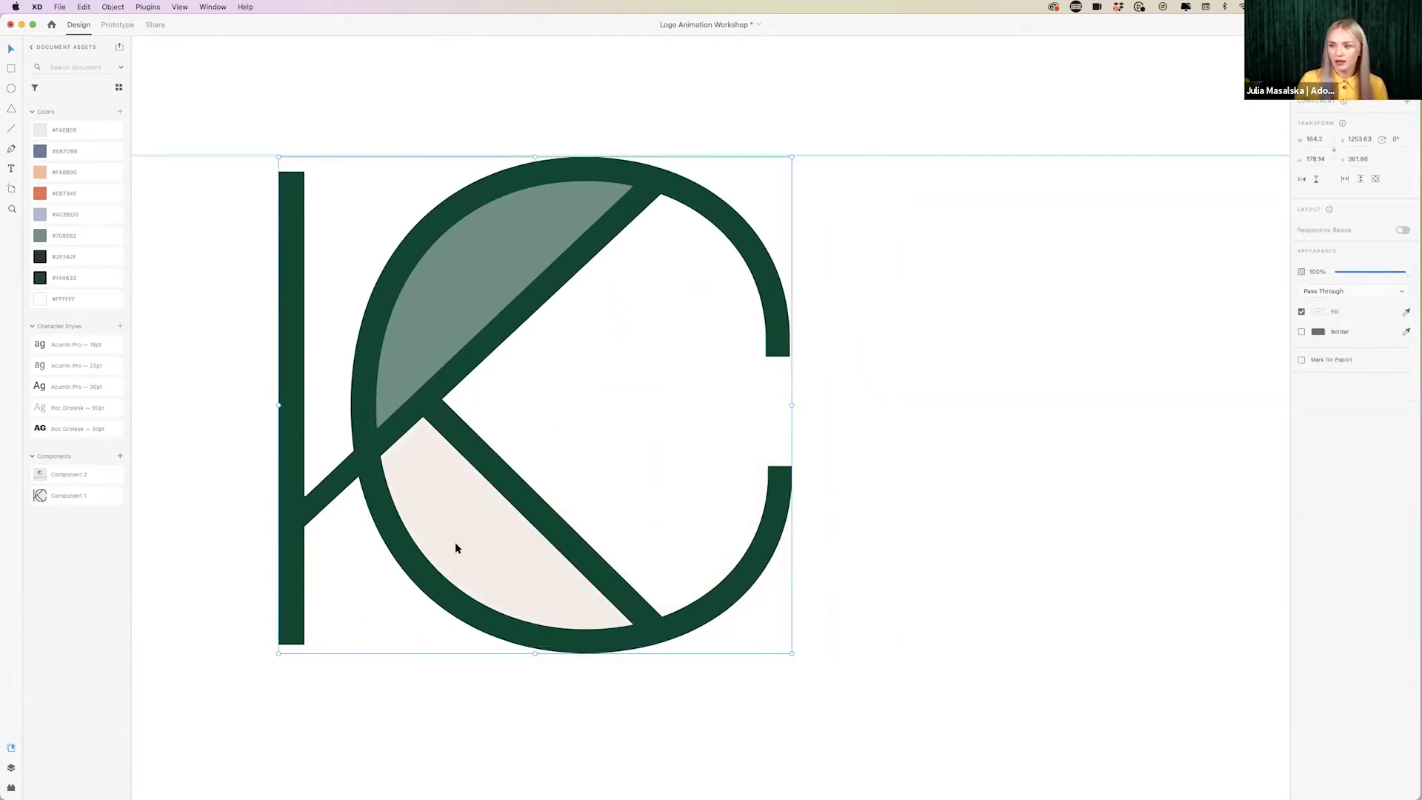
{"action": "double_click", "coordinate": [457, 548]}
{"action": "key", "text": "Delete"}
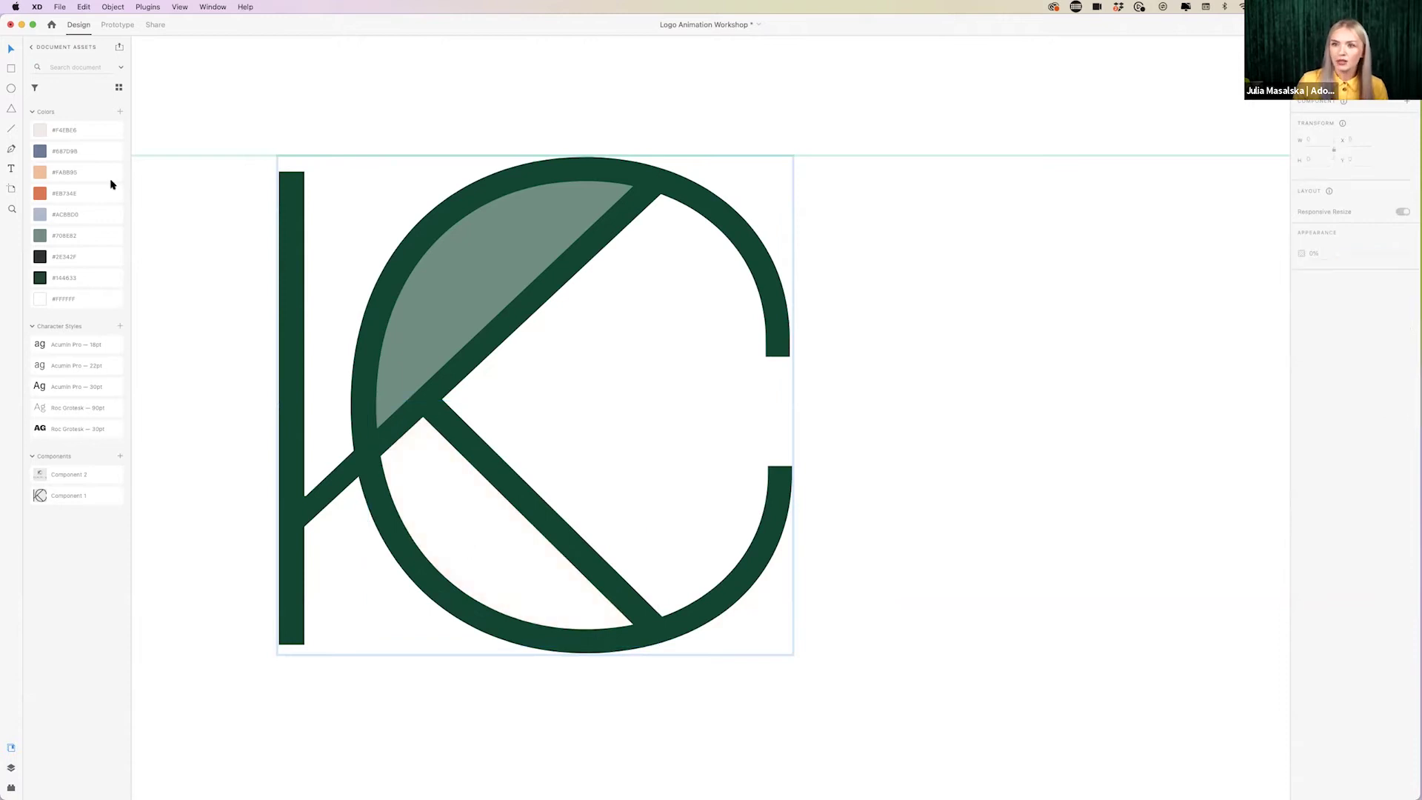
- Pen-trace a closed shape over the lower wedge between the K's diagonal and arc, filled with no border
{"action": "left_click", "coordinate": [11, 148]}
{"action": "left_click", "coordinate": [428, 401]}
{"action": "left_click", "coordinate": [368, 448]}
{"action": "left_click", "coordinate": [382, 510]}
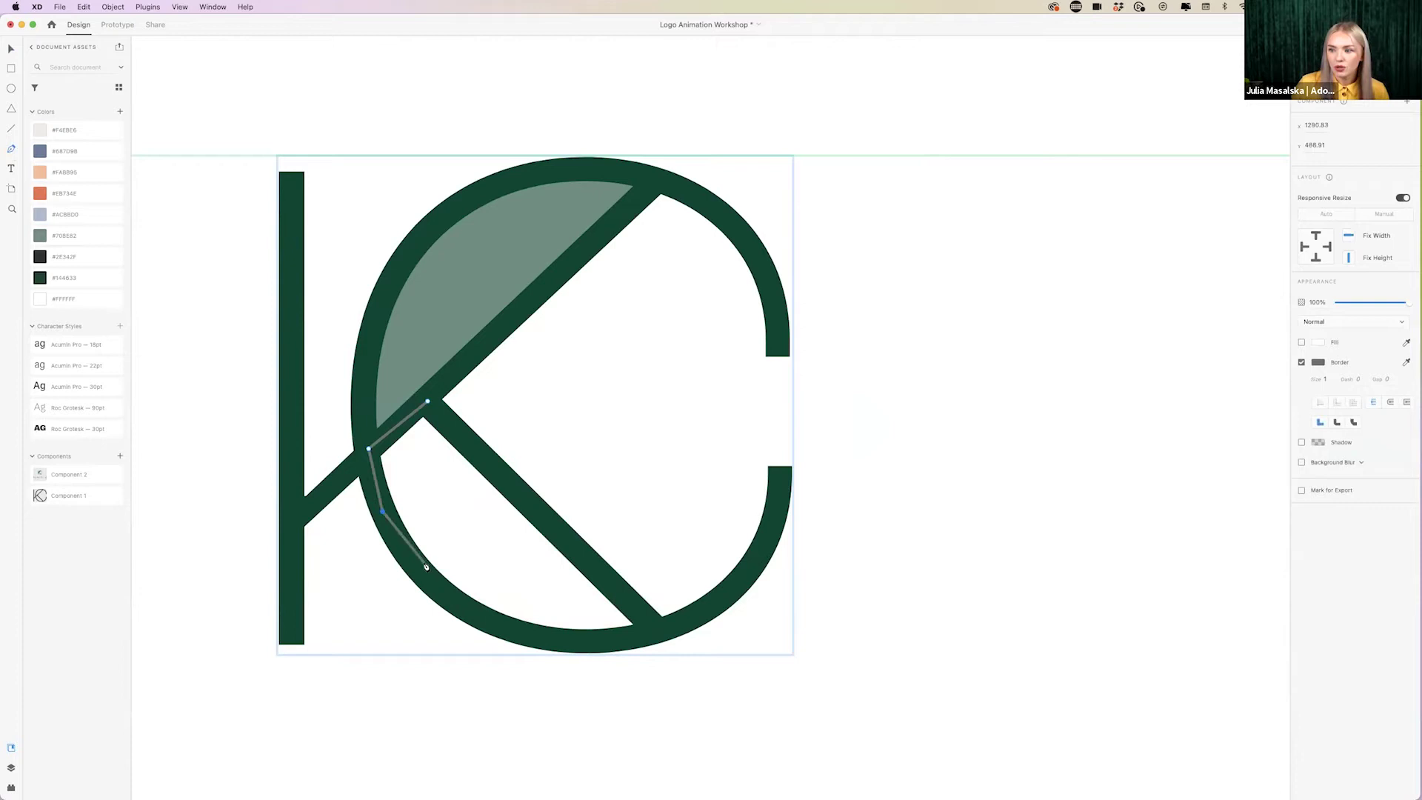
{"action": "left_click", "coordinate": [423, 570]}
{"action": "left_click", "coordinate": [487, 617]}
{"action": "left_click", "coordinate": [602, 640]}
{"action": "left_click", "coordinate": [657, 629]}
{"action": "left_click", "coordinate": [428, 401]}
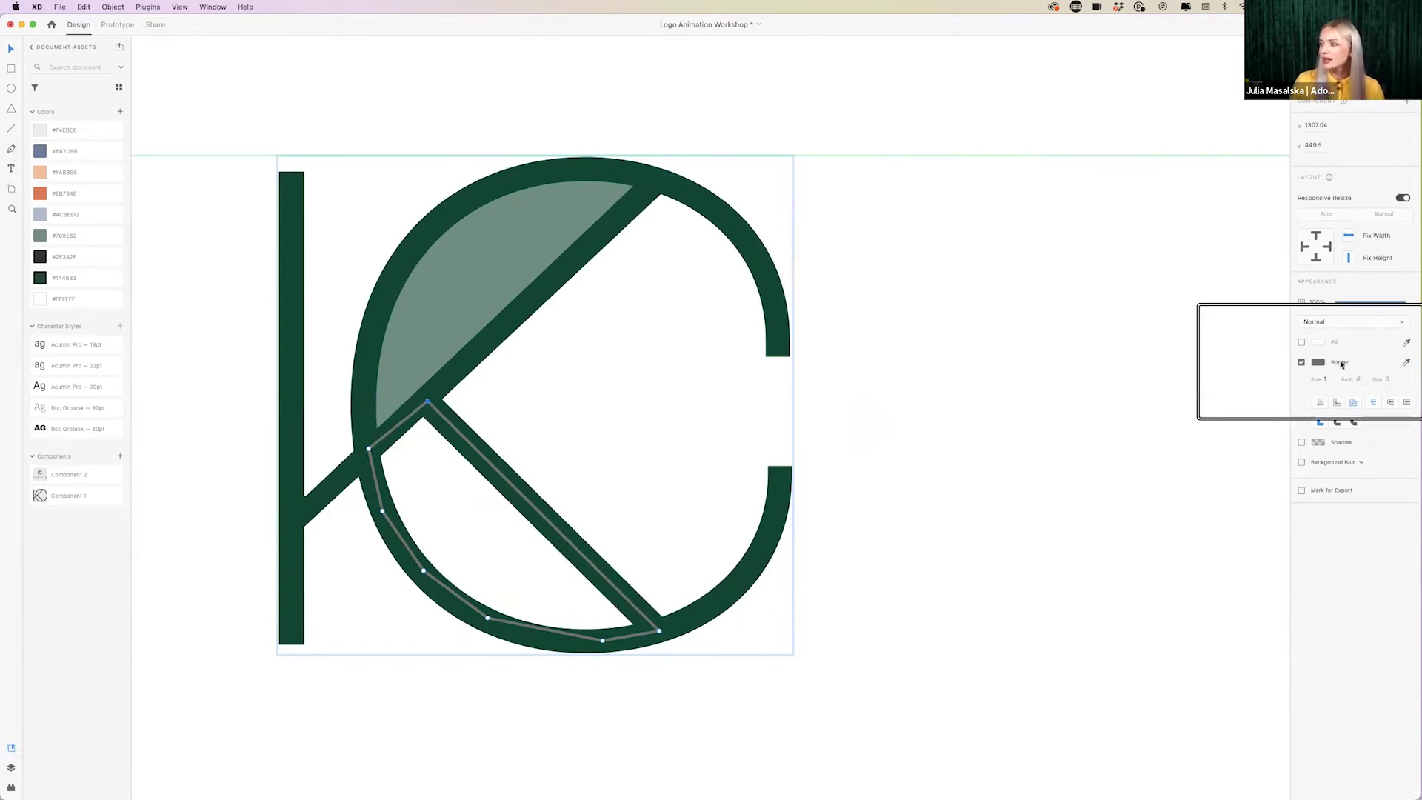
{"action": "left_click", "coordinate": [1301, 362]}
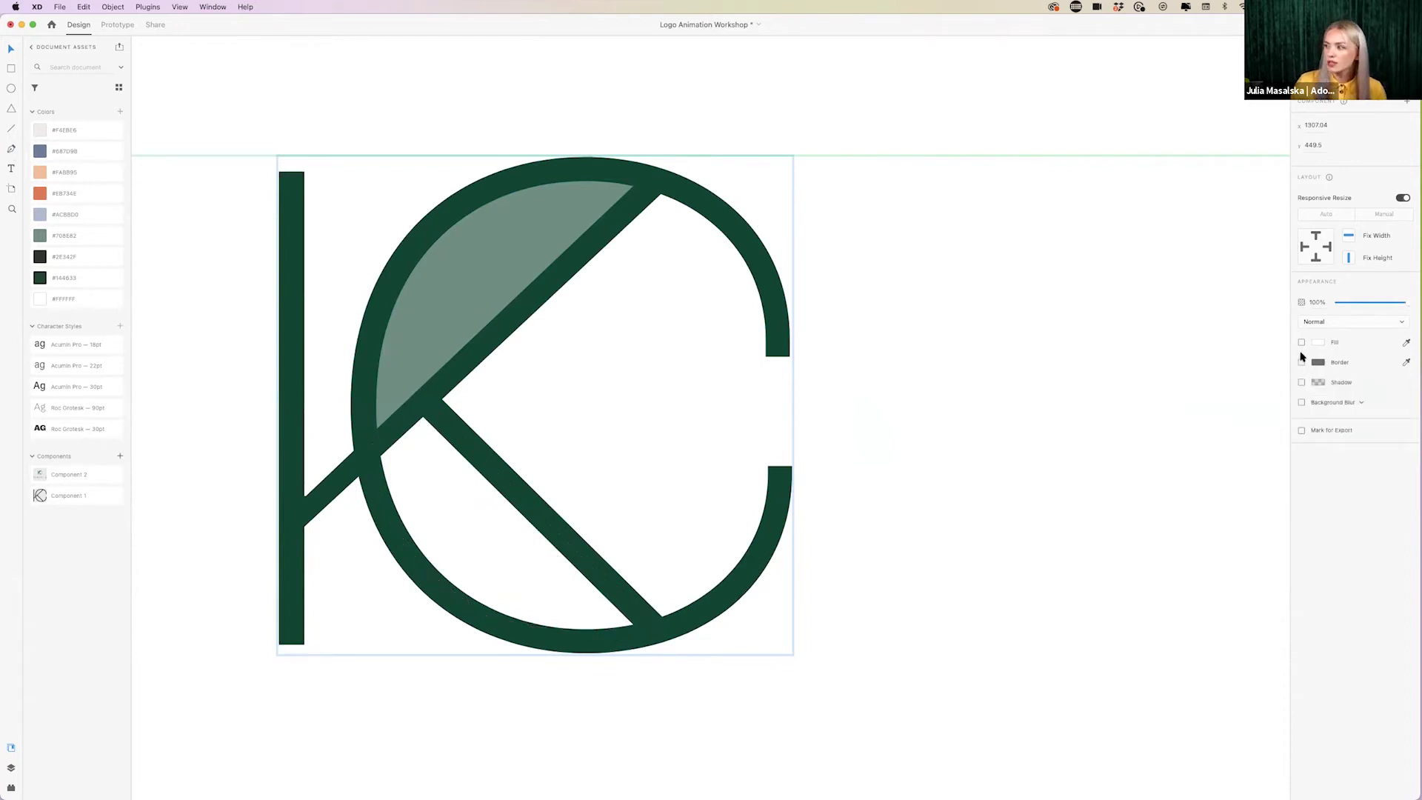
{"action": "left_click", "coordinate": [1301, 342]}
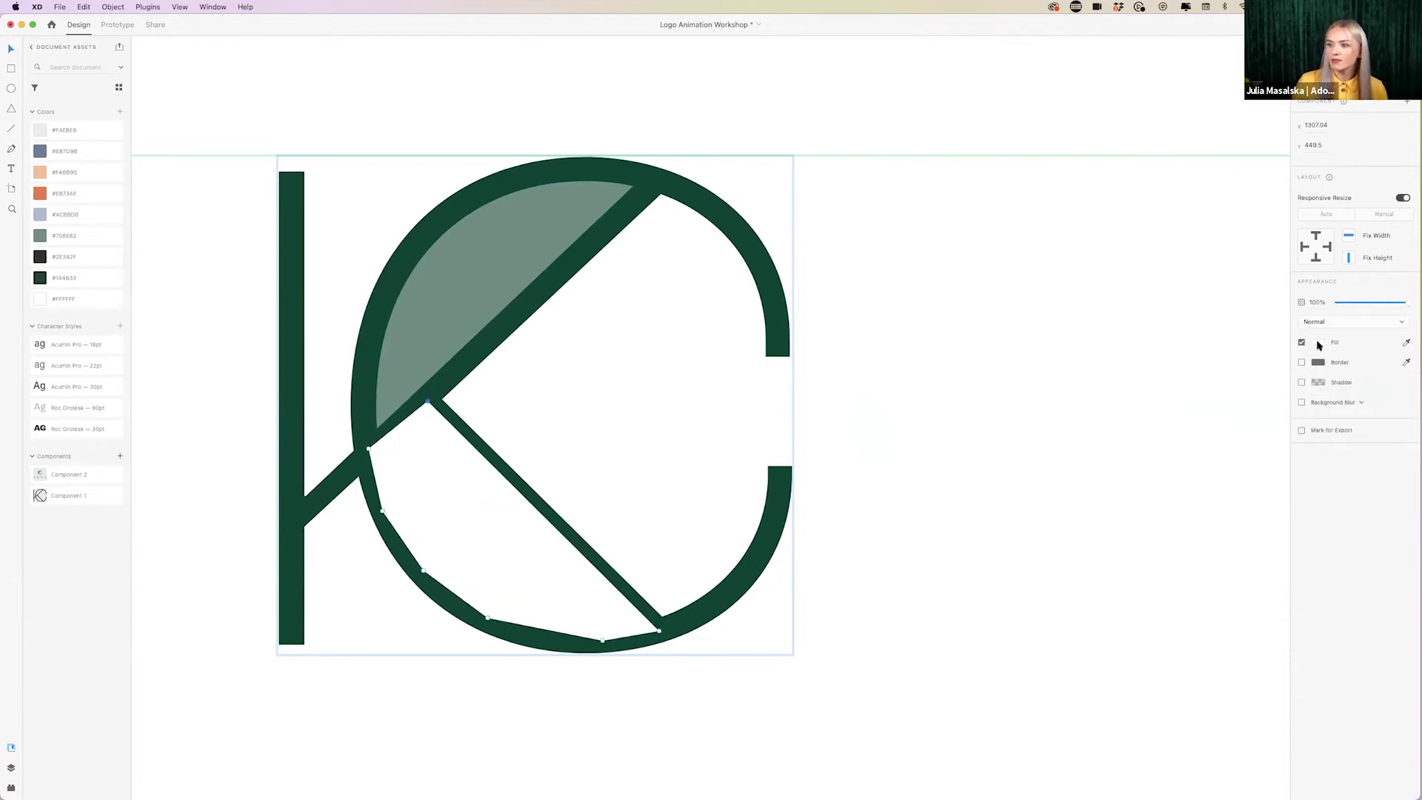
- Fill the new wedge with peach #FABB95 and send it behind the green strokes
{"action": "left_click", "coordinate": [1318, 343]}
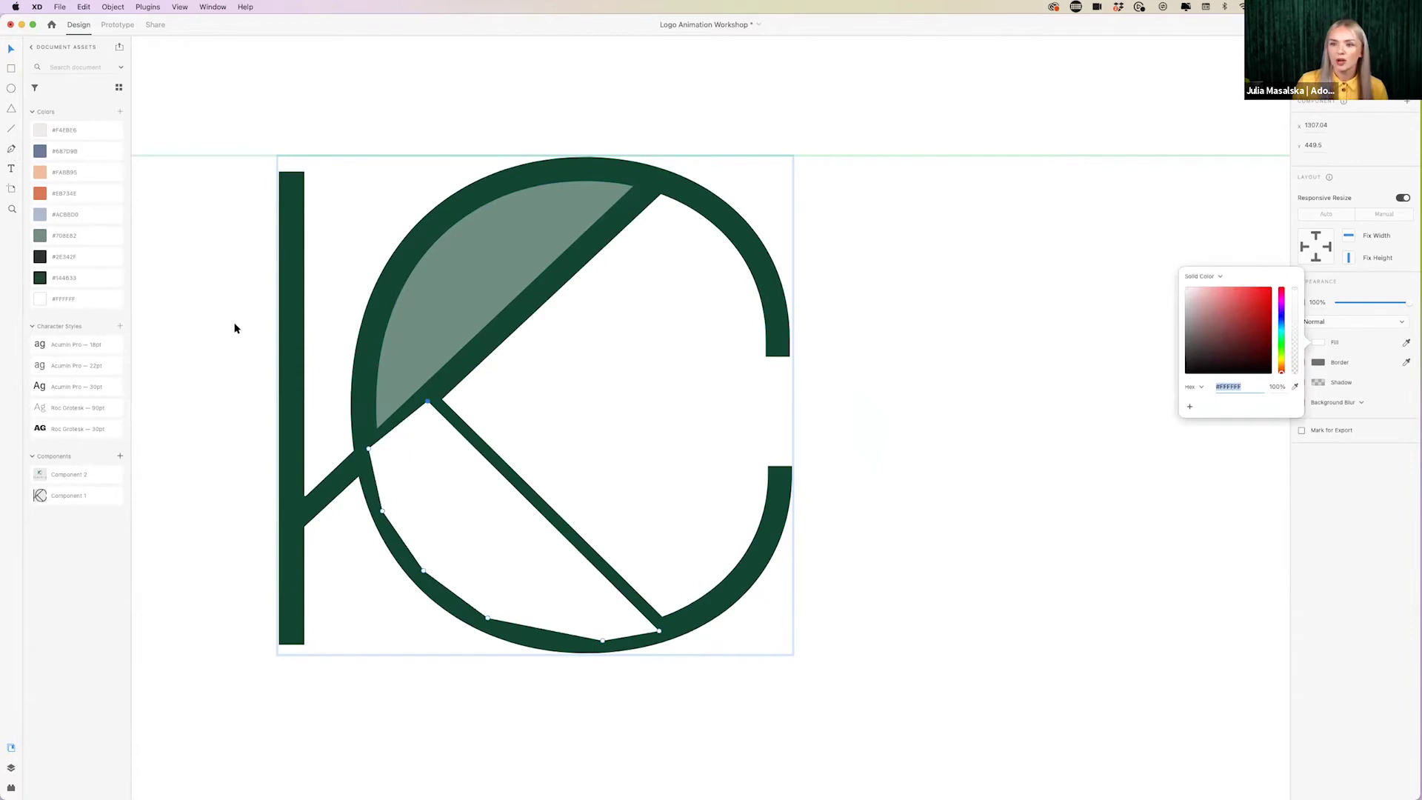
{"action": "left_click", "coordinate": [40, 173]}
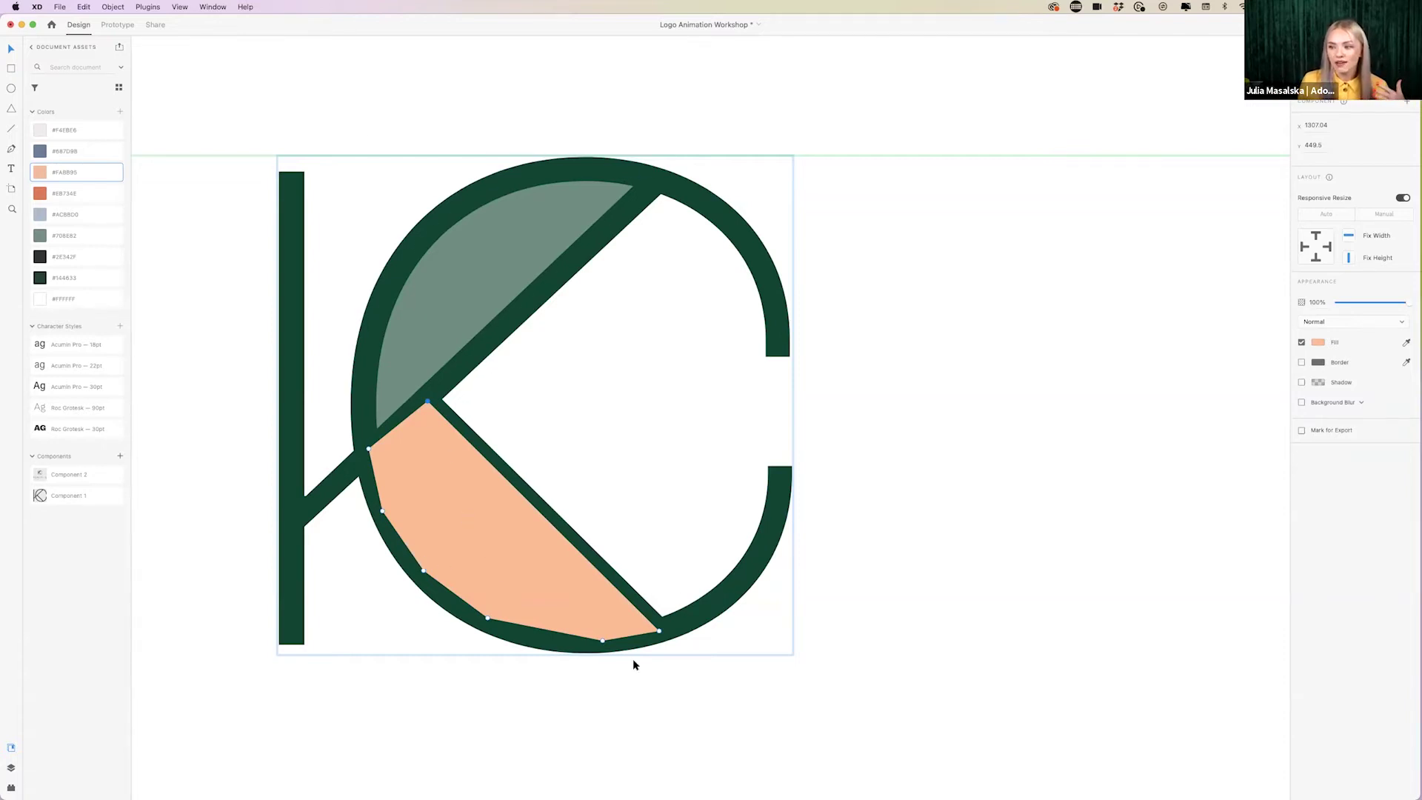
{"action": "right_click", "coordinate": [495, 534]}
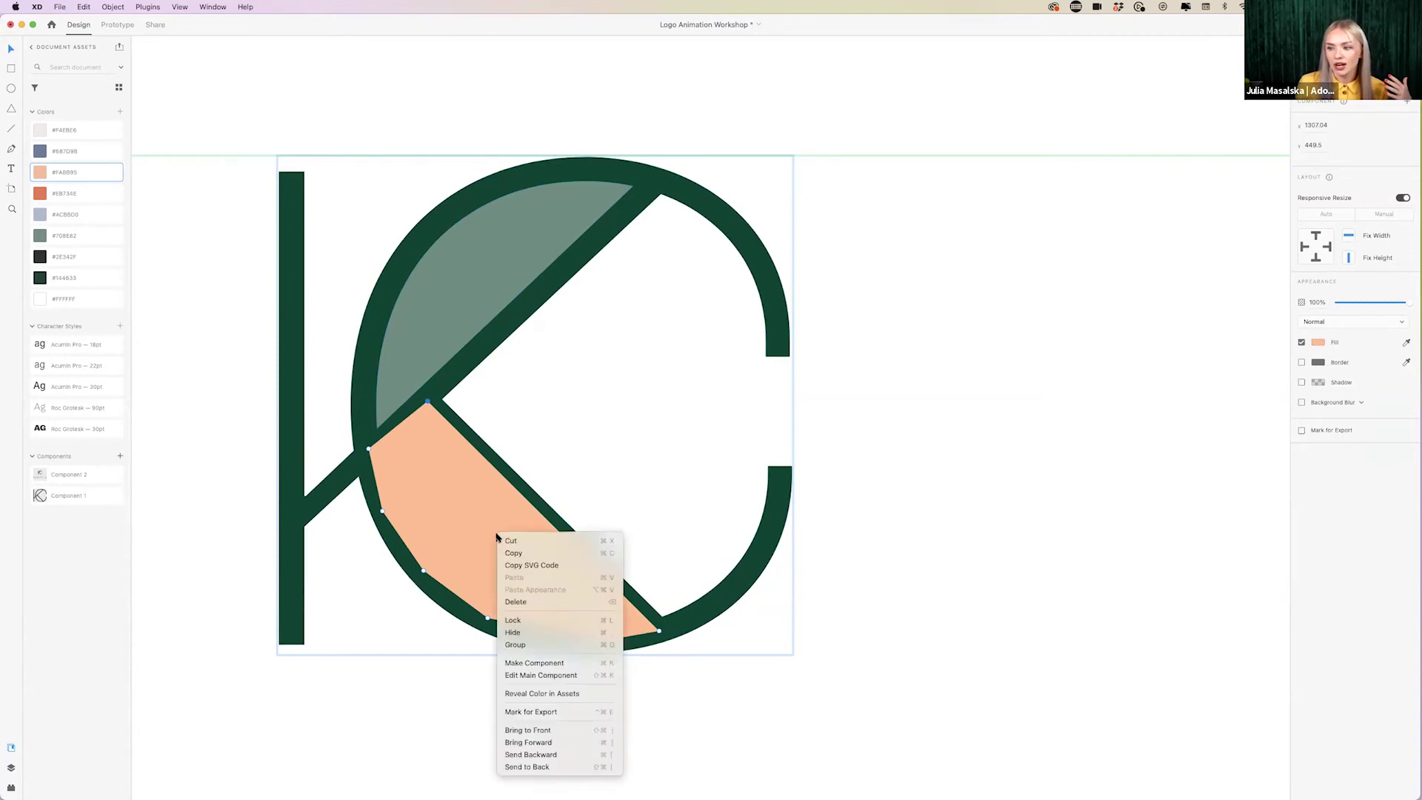
{"action": "left_click", "coordinate": [541, 767]}
{"action": "left_click", "coordinate": [1029, 557]}
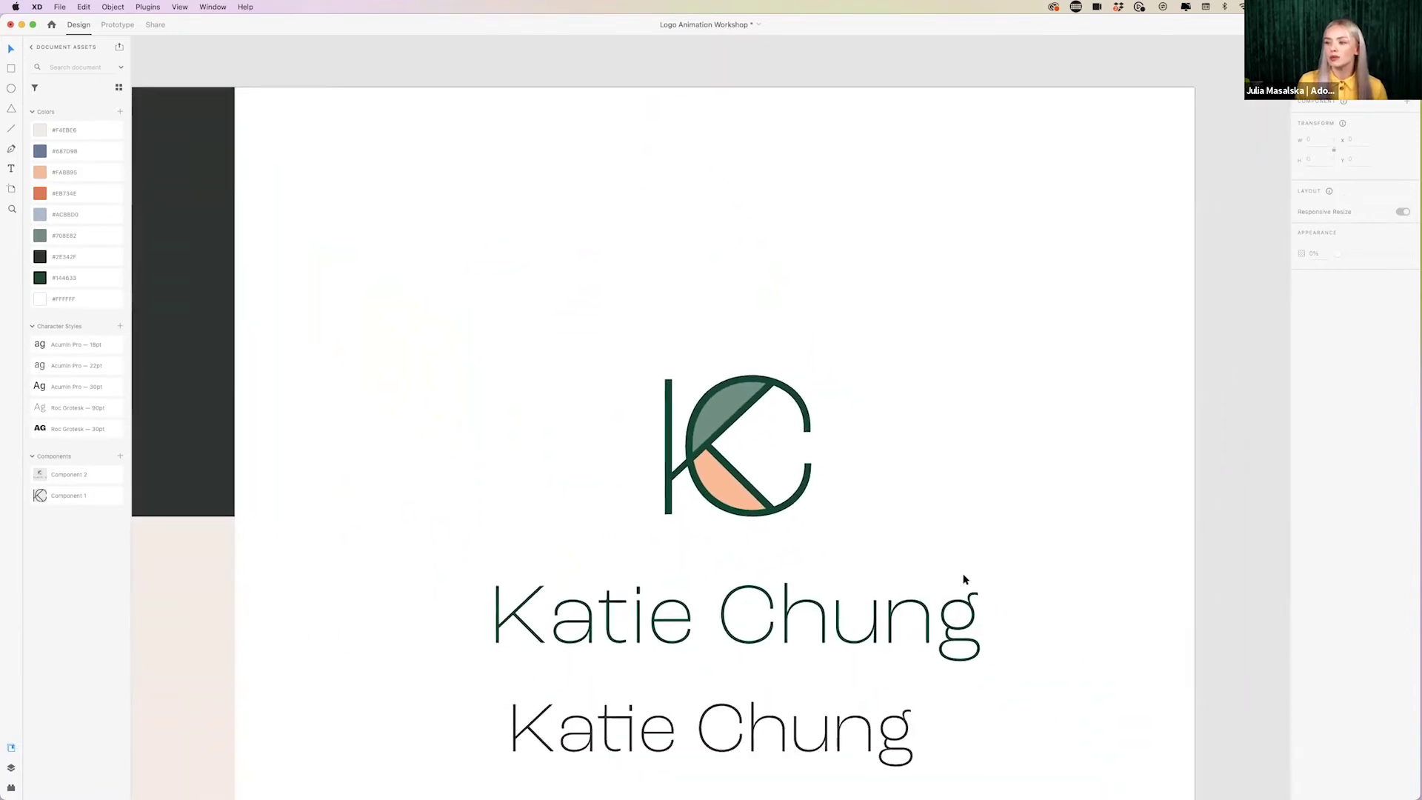
{"action": "scroll", "coordinate": [964, 578], "scroll_direction": "right", "scroll_amount": 5}
{"action": "scroll", "coordinate": [964, 578], "scroll_direction": "down", "scroll_amount": 3}
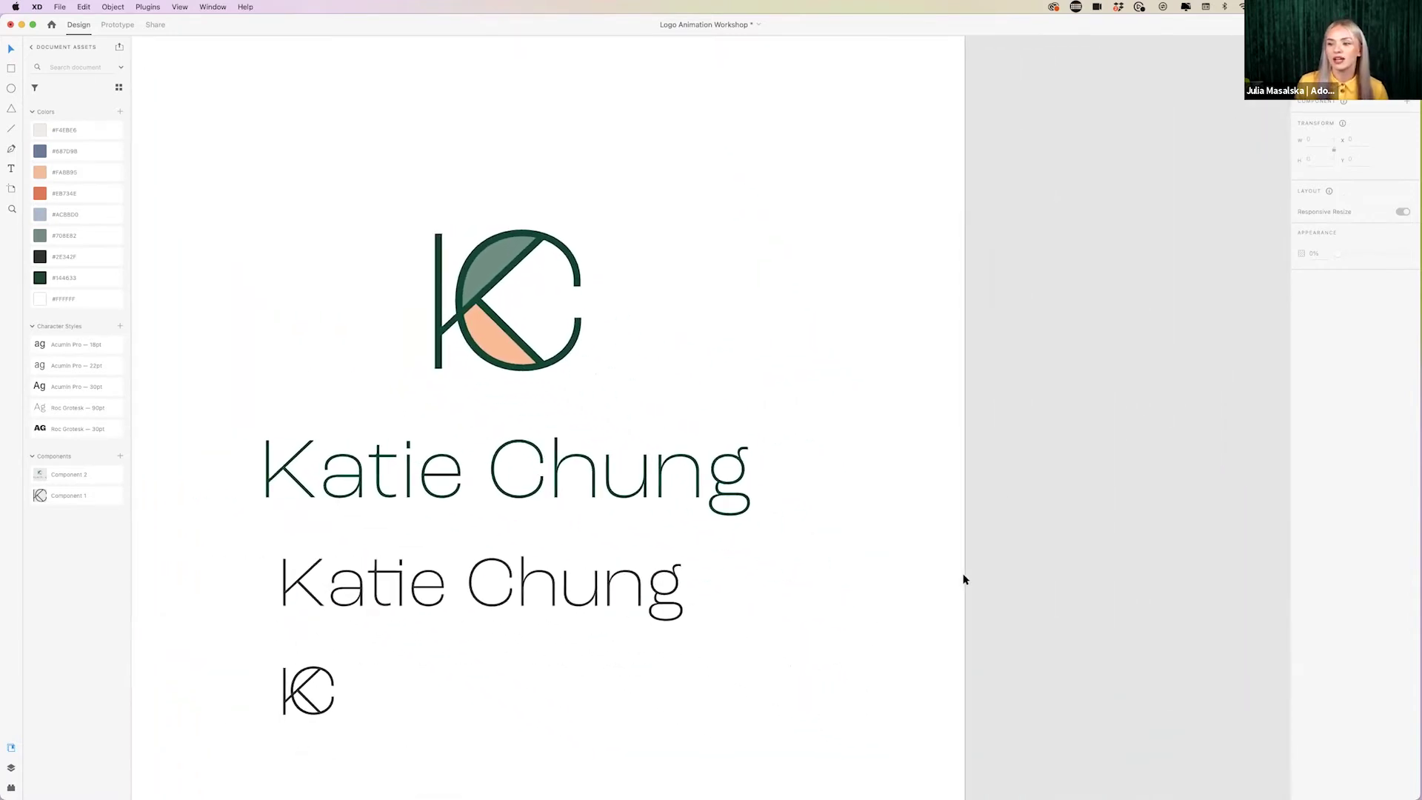
{"action": "scroll", "coordinate": [964, 579], "scroll_direction": "down", "scroll_amount": 10}
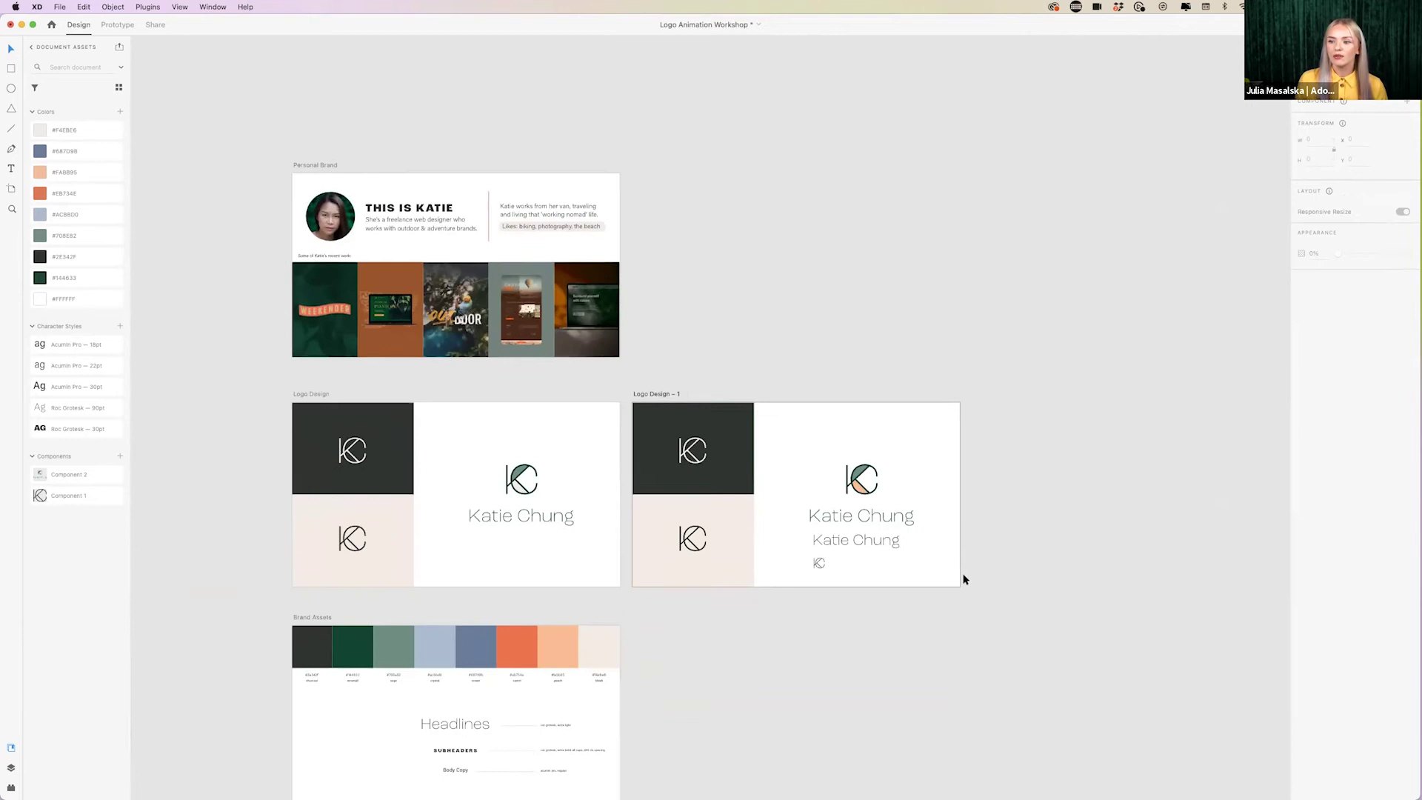
{"action": "scroll", "coordinate": [964, 579], "scroll_direction": "down", "scroll_amount": 10}
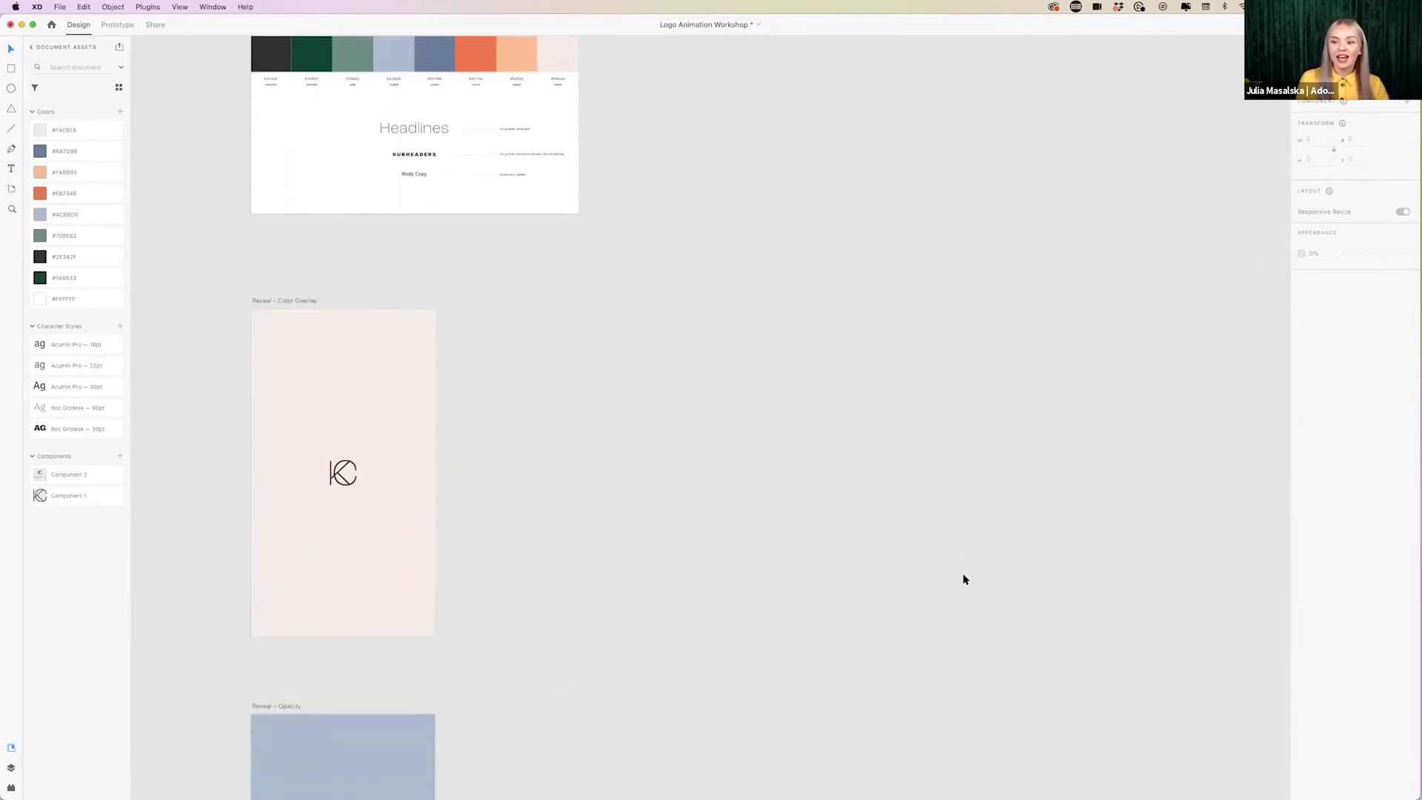
{"action": "scroll", "coordinate": [964, 578], "scroll_direction": "down", "scroll_amount": 1}
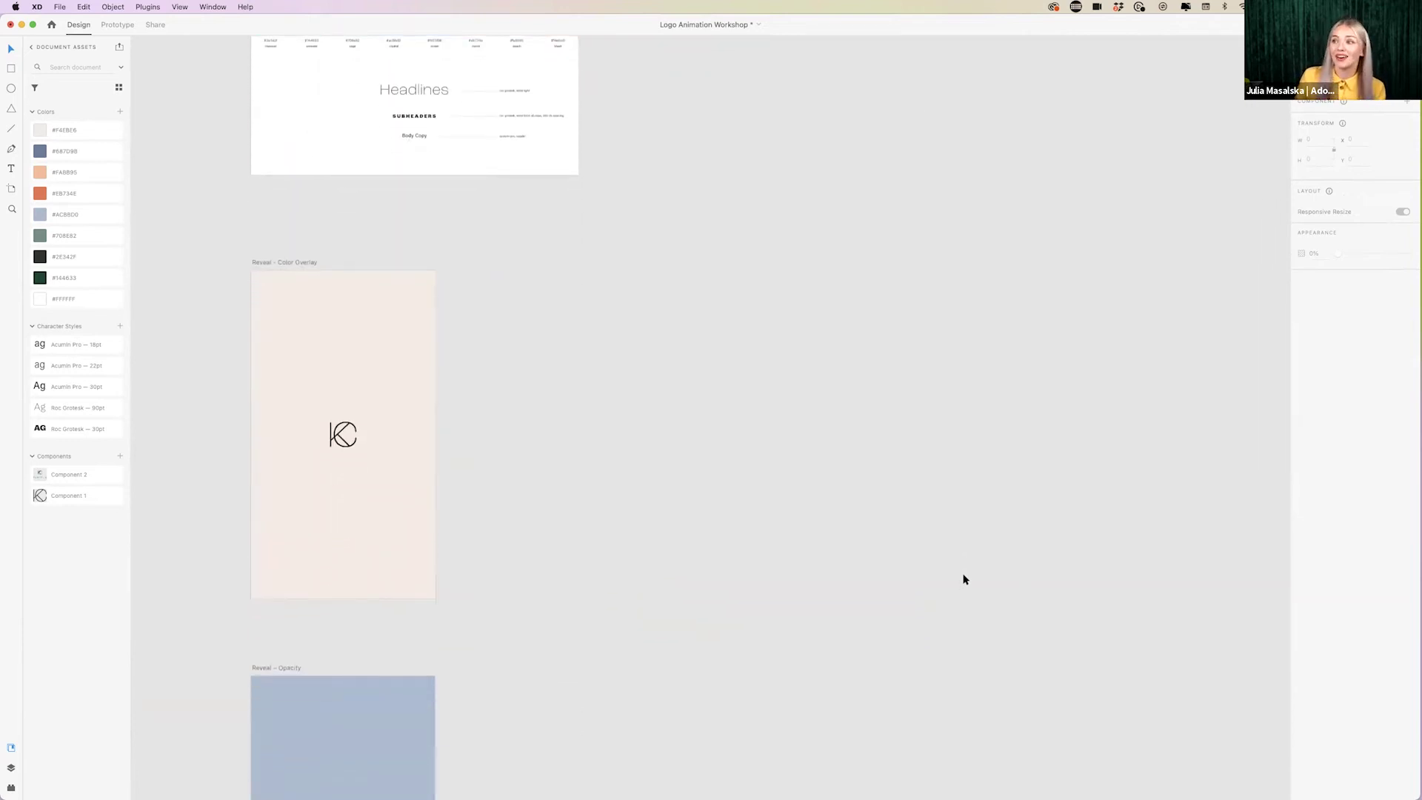
{"action": "scroll", "coordinate": [964, 578], "scroll_direction": "down", "scroll_amount": 1}
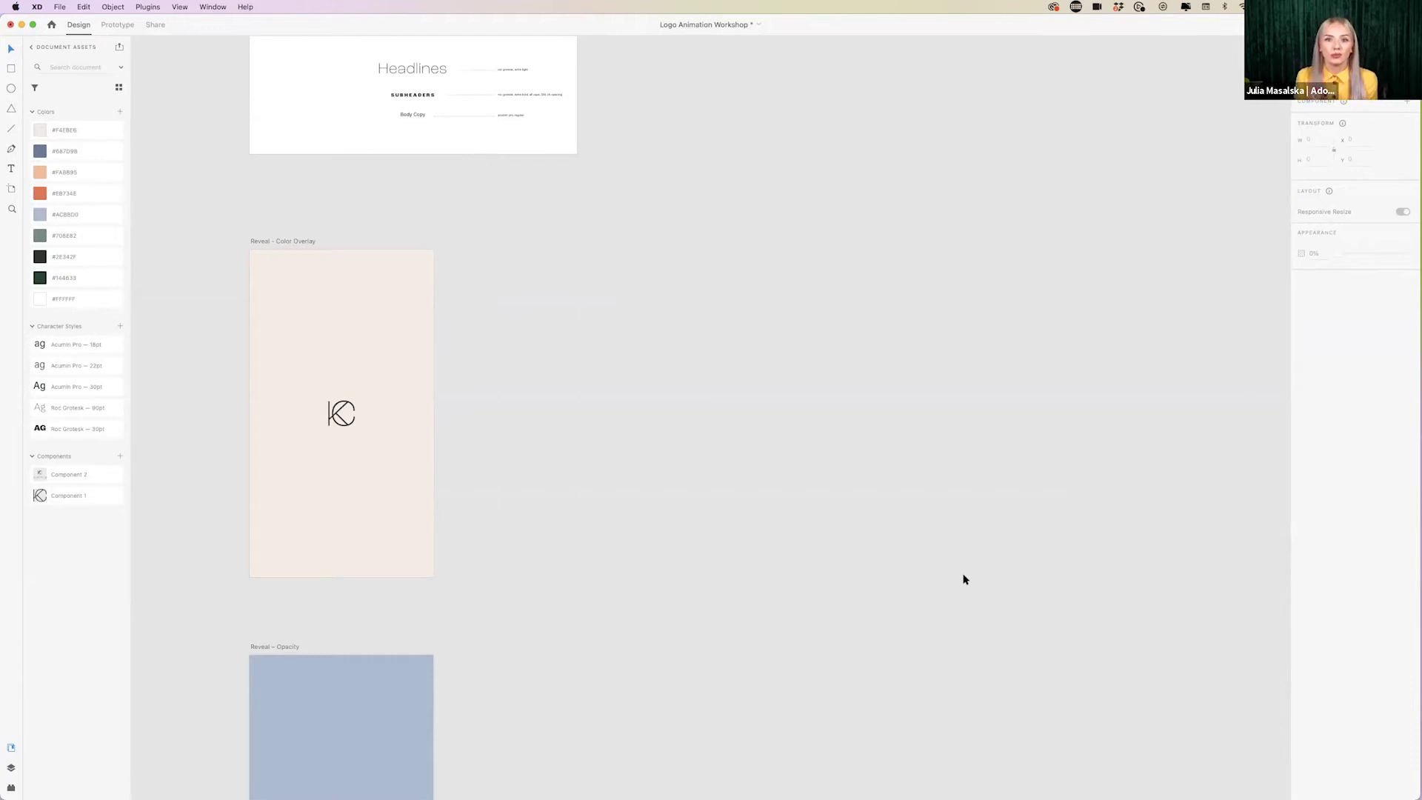
- Duplicate the Reveal - Color Overlay artboard beside the original
{"action": "left_click", "coordinate": [302, 241]}
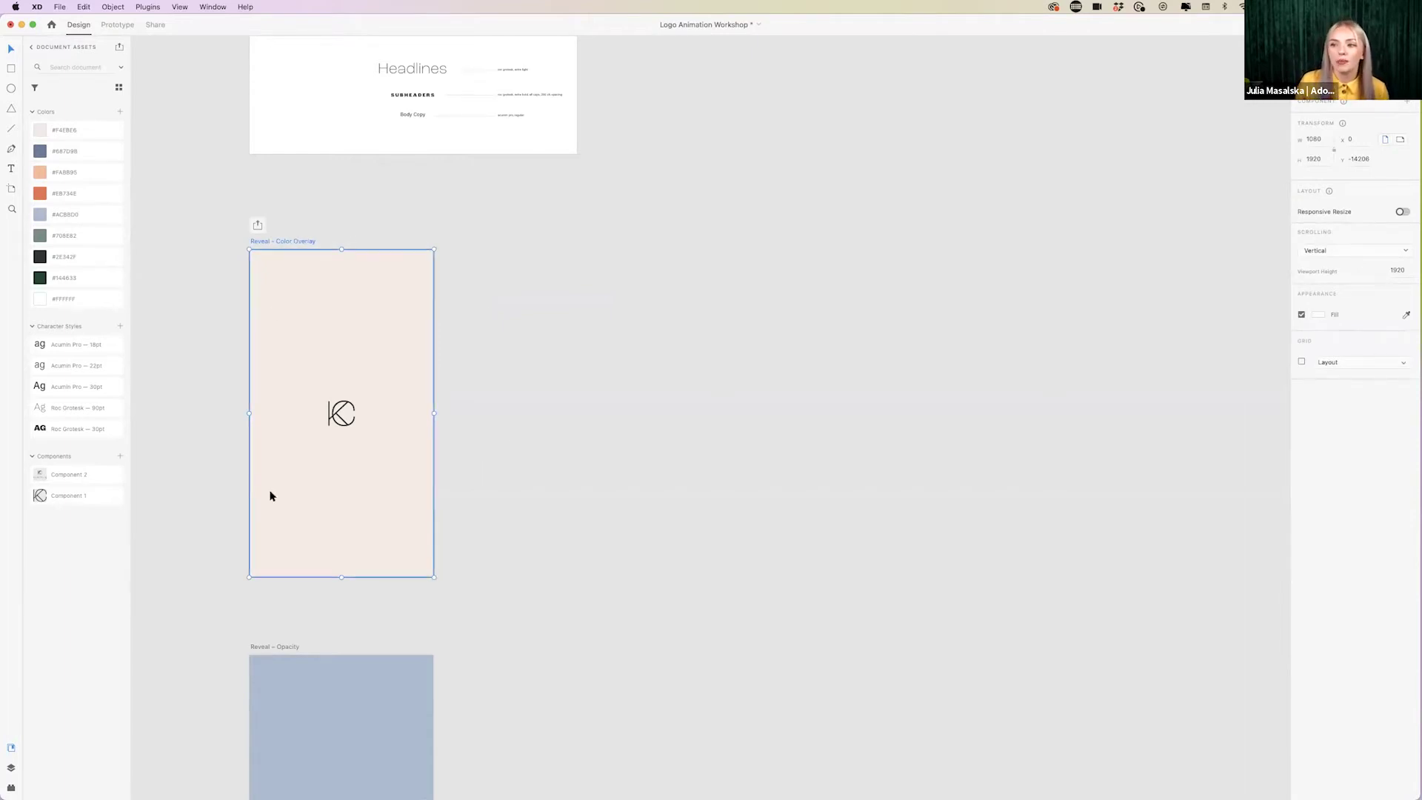
{"action": "left_click_drag", "start_coordinate": [291, 245], "coordinate": [538, 244]}
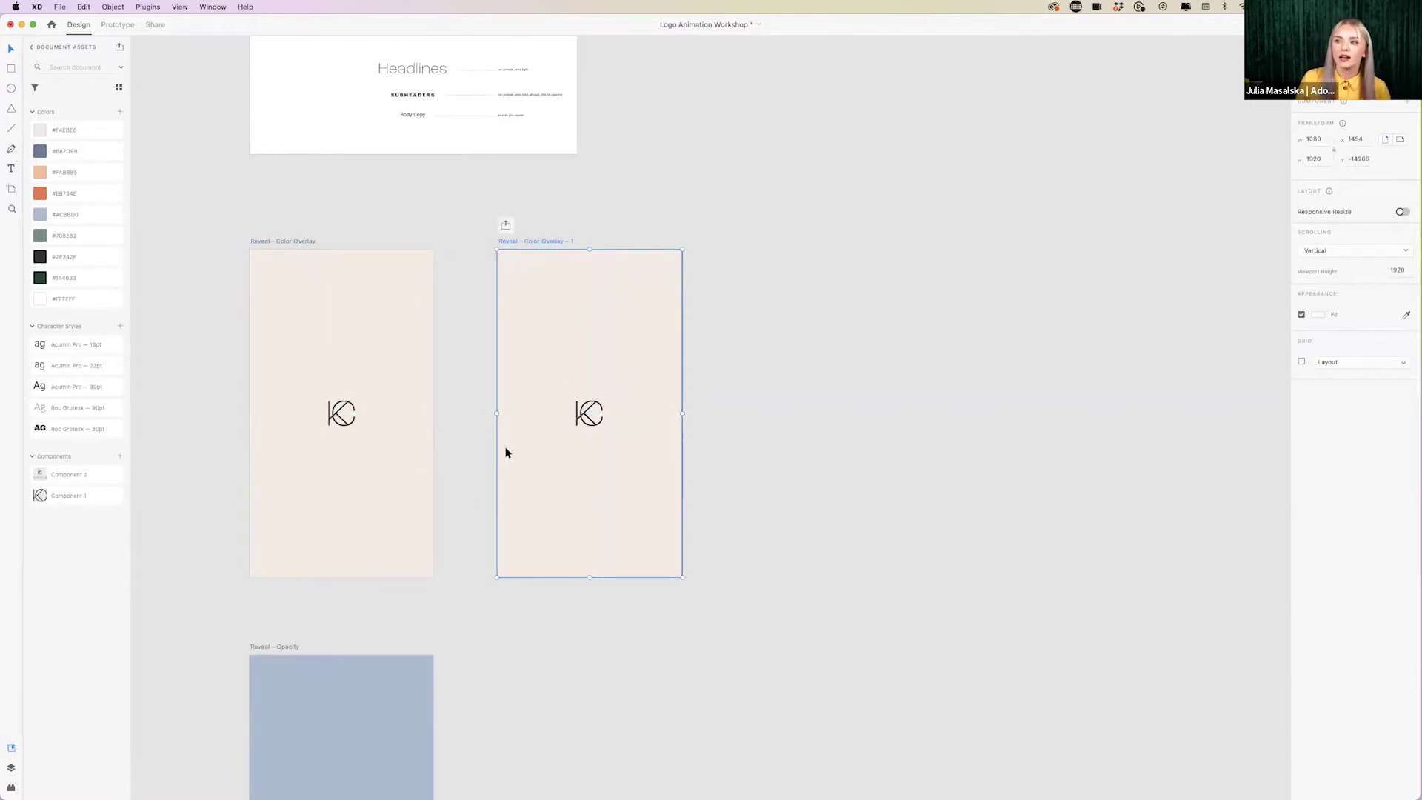
{"action": "left_click", "coordinate": [733, 504]}
- Rotate the KC logo in the duplicate artboard by 180°
{"action": "scroll", "coordinate": [561, 425], "scroll_direction": "left", "scroll_amount": 2}
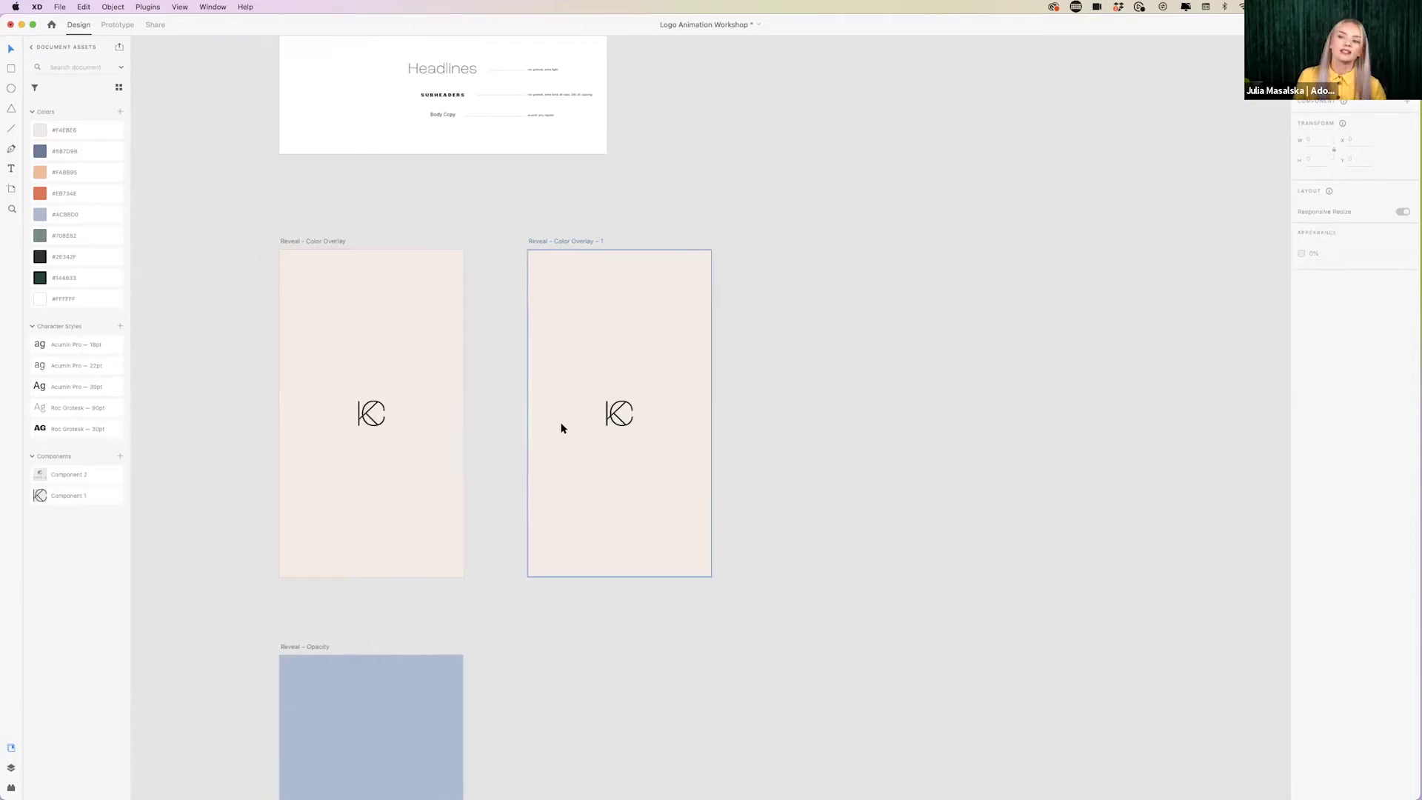
{"action": "scroll", "coordinate": [561, 425], "scroll_direction": "up", "scroll_amount": 5}
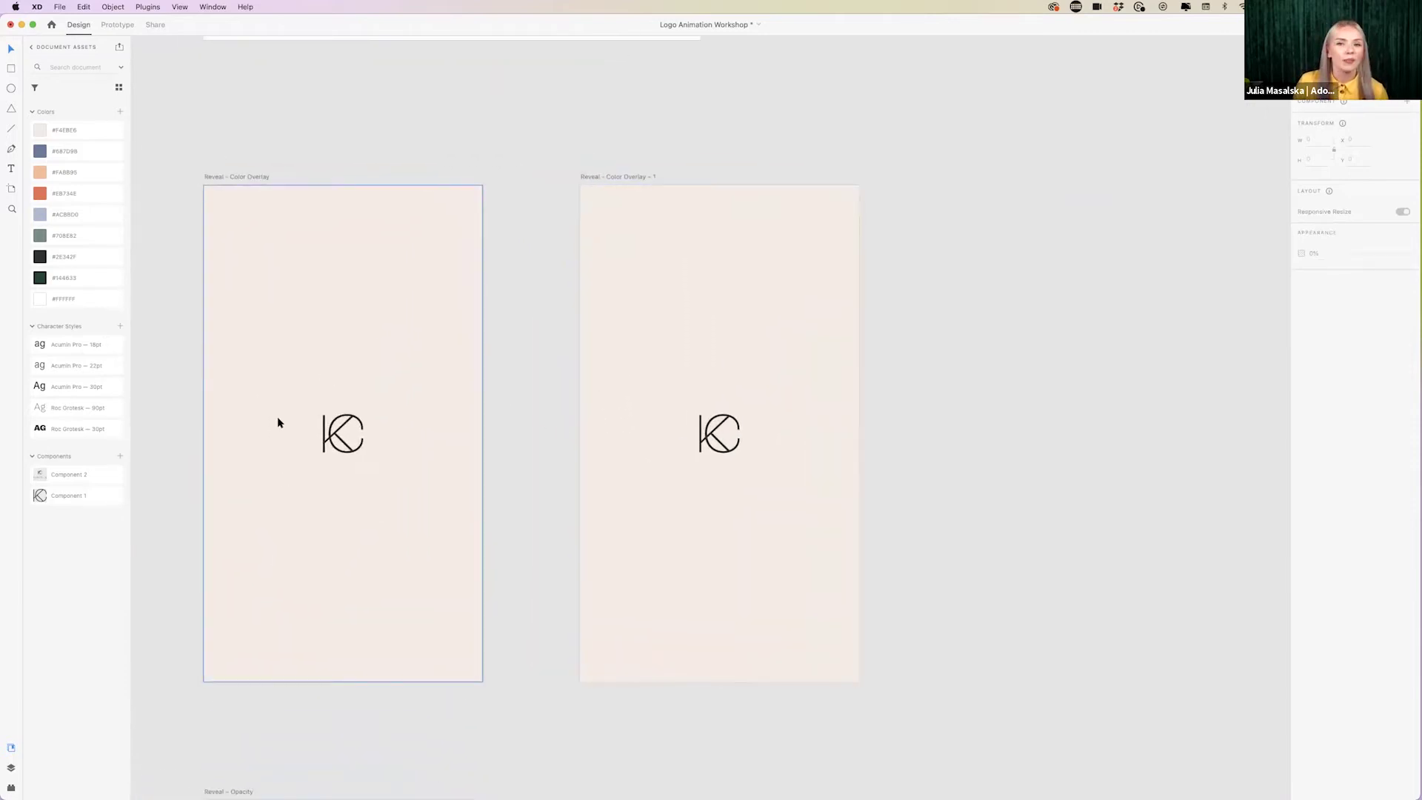
{"action": "left_click", "coordinate": [727, 452]}
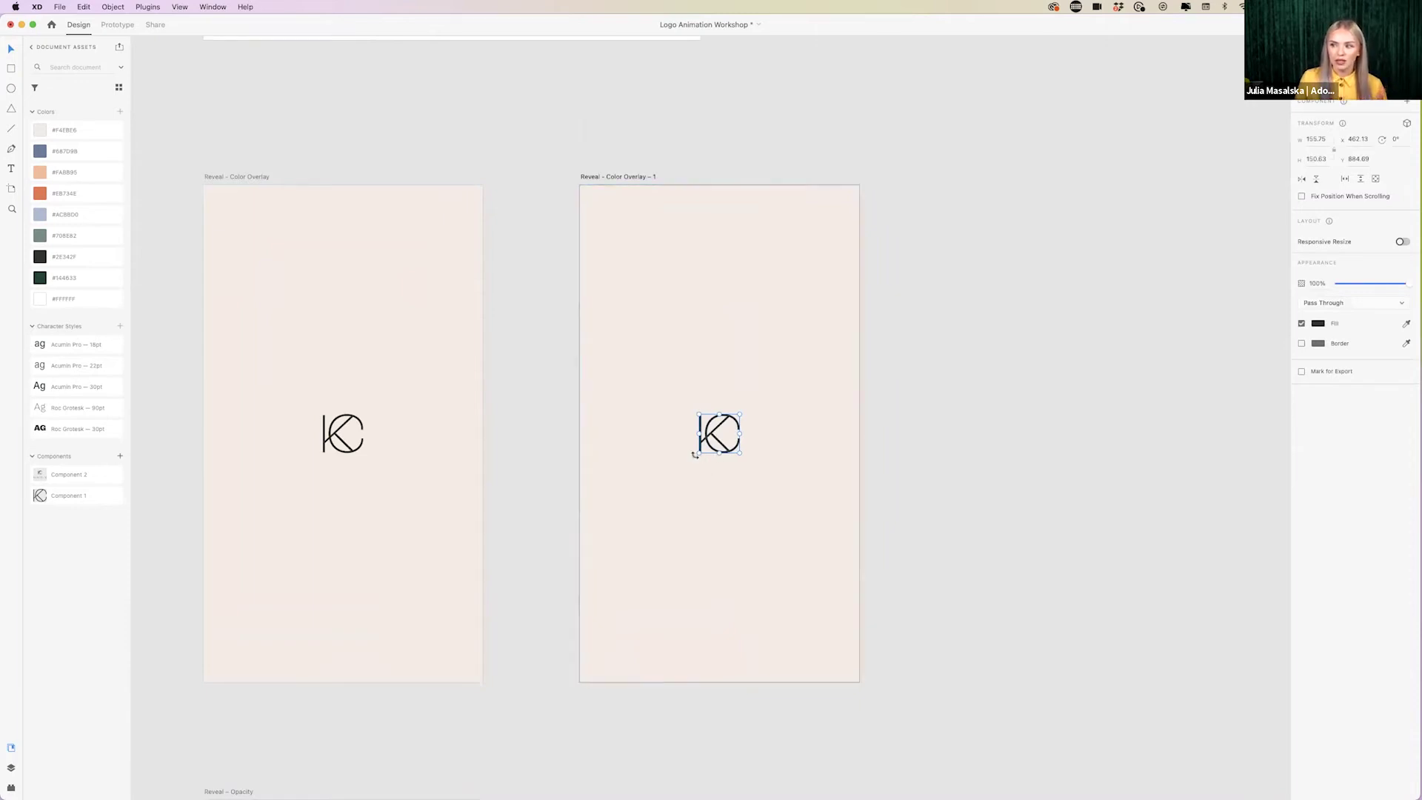
{"action": "left_click_drag", "start_coordinate": [694, 454], "coordinate": [800, 413]}
{"action": "left_click", "coordinate": [920, 434]}
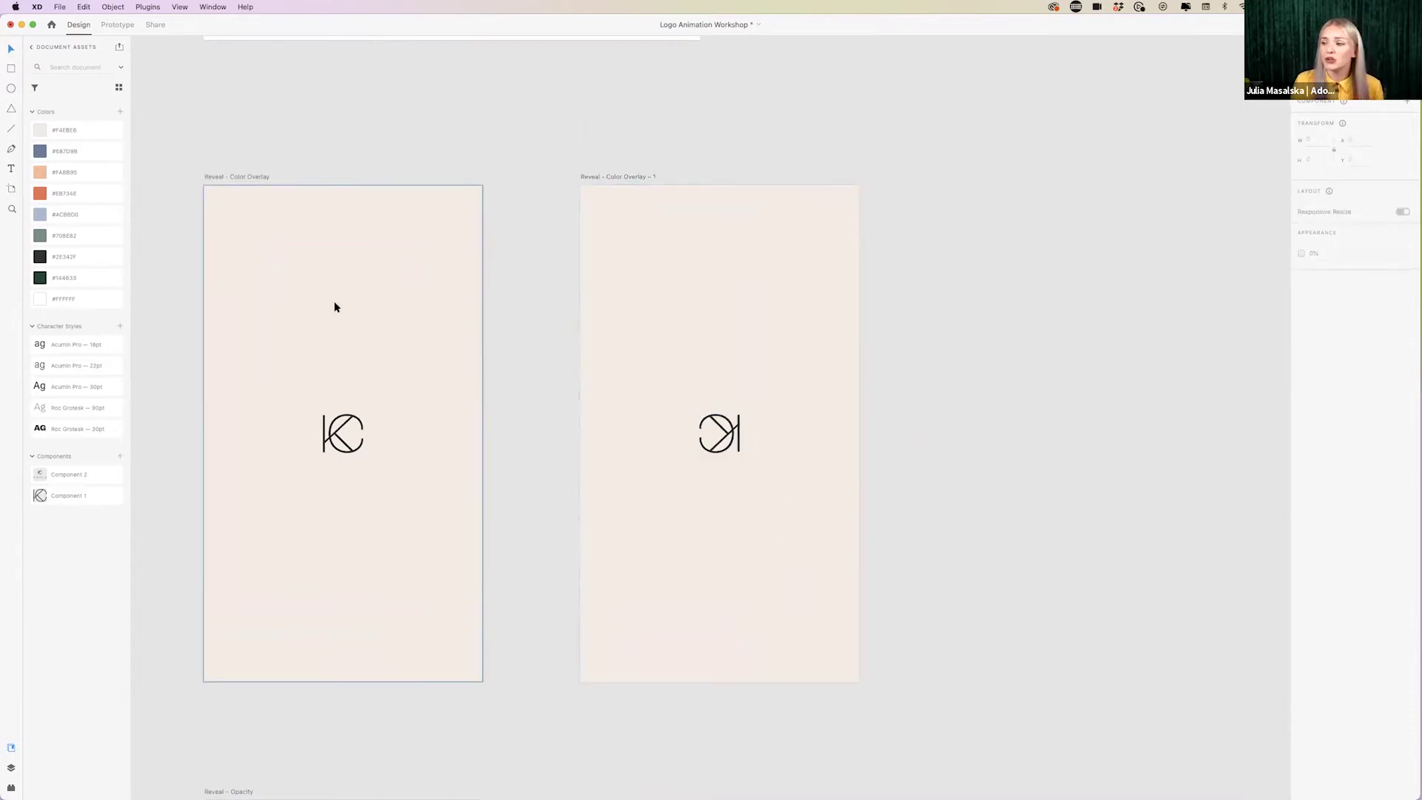
{"action": "left_click", "coordinate": [248, 177]}
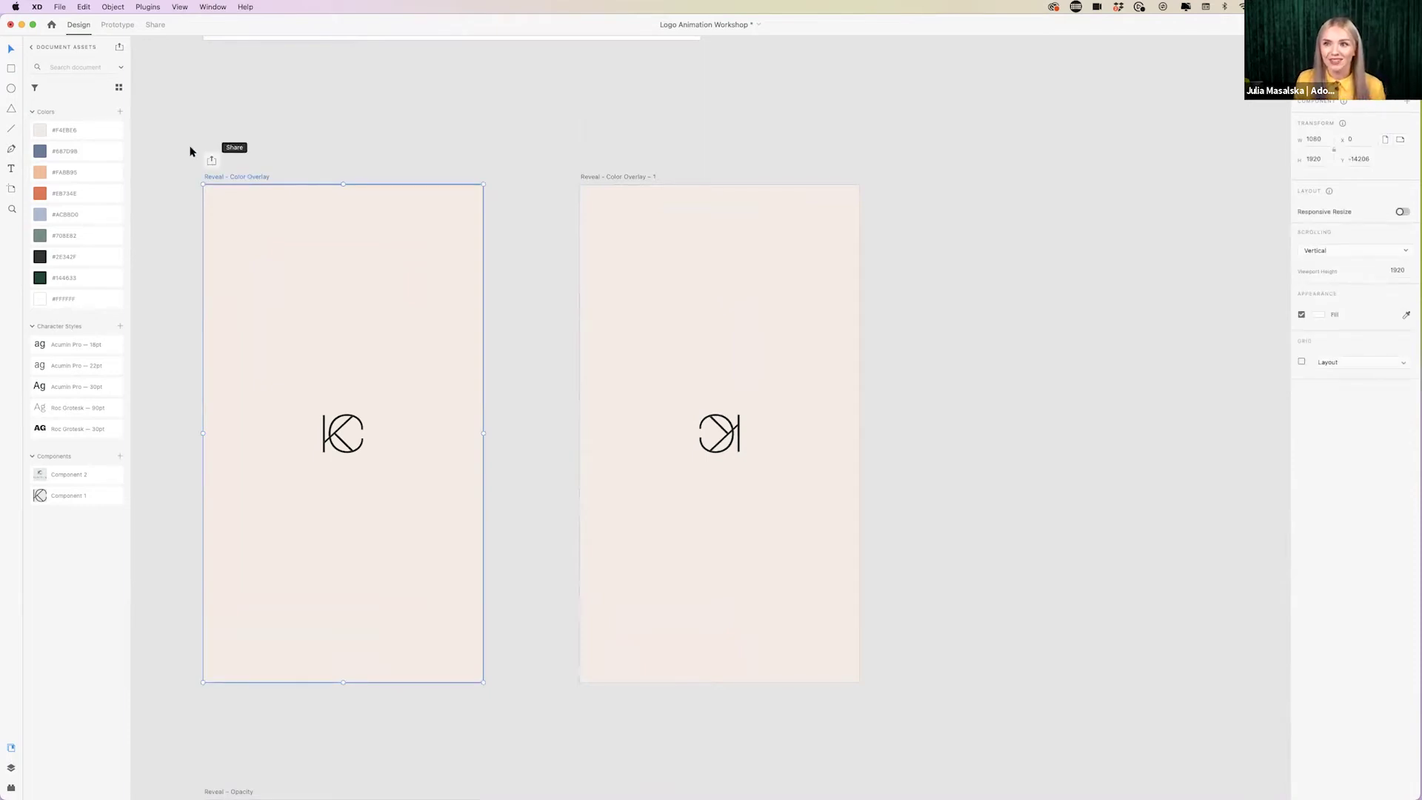
- In Prototype mode, wire Reveal - Color Overlay to Reveal - Color Overlay - 1
{"action": "left_click", "coordinate": [119, 26]}
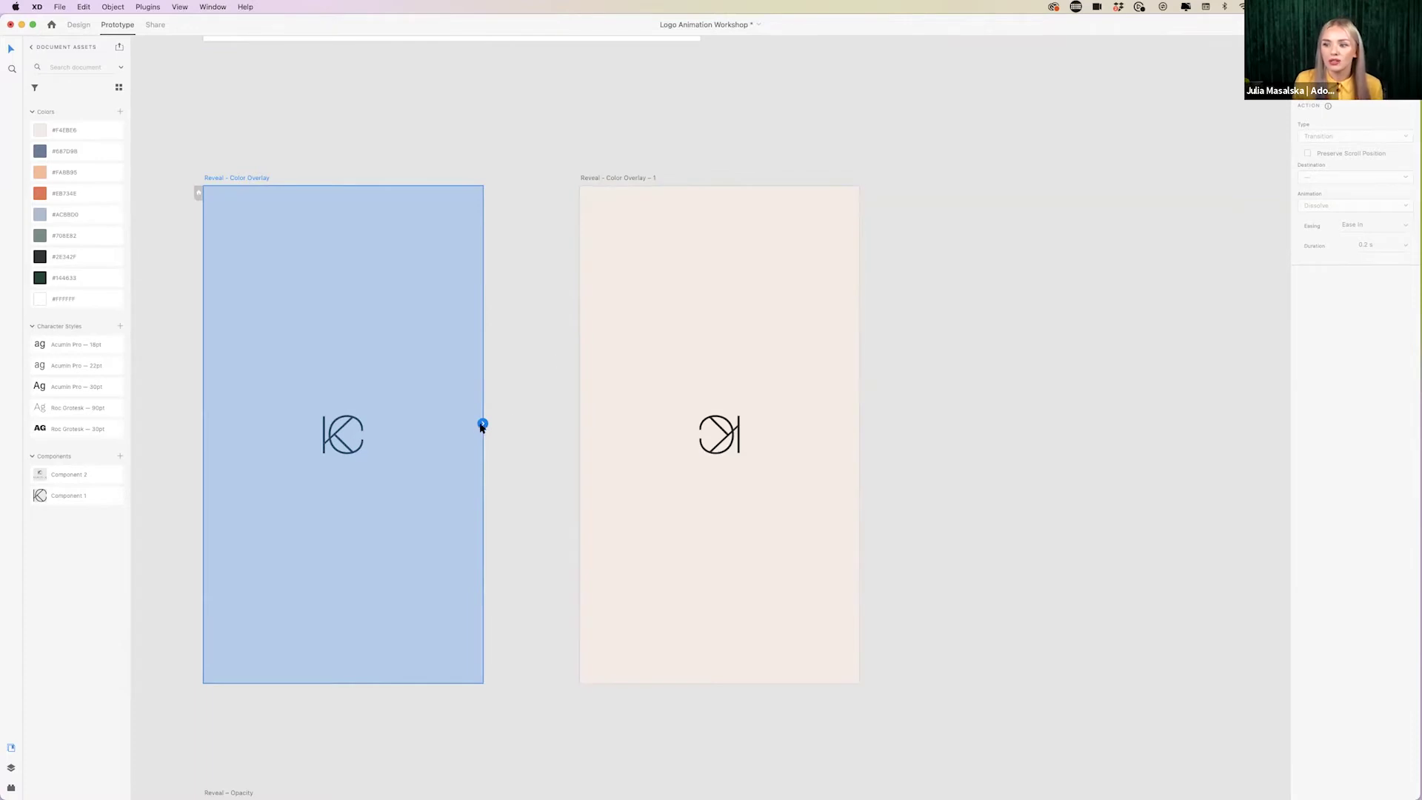
{"action": "left_click_drag", "start_coordinate": [482, 425], "coordinate": [638, 370]}
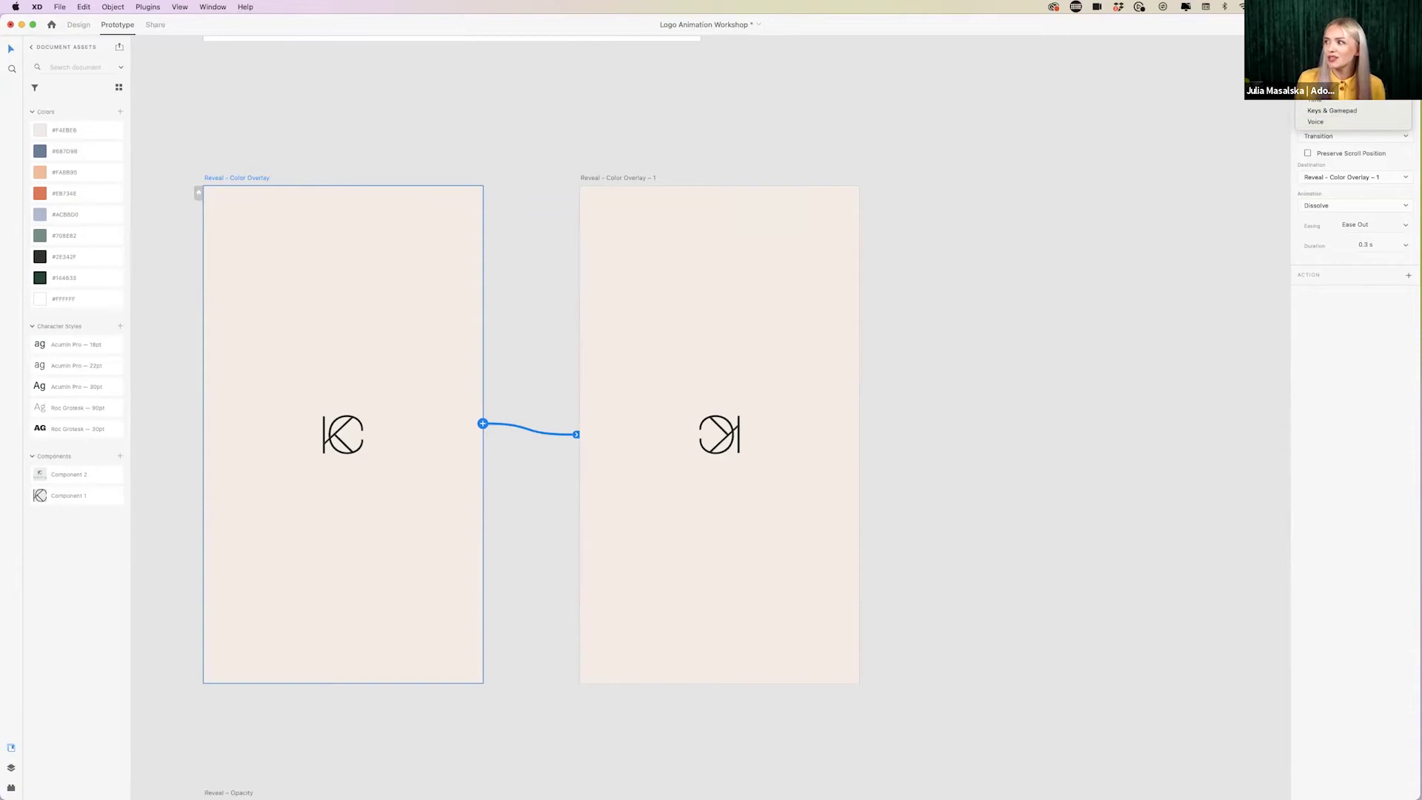
- Set the interaction to a Tap trigger with Auto-Animate type
{"action": "left_click", "coordinate": [1323, 103]}
{"action": "scroll", "coordinate": [1415, 214], "scroll_direction": "up", "scroll_amount": 1}
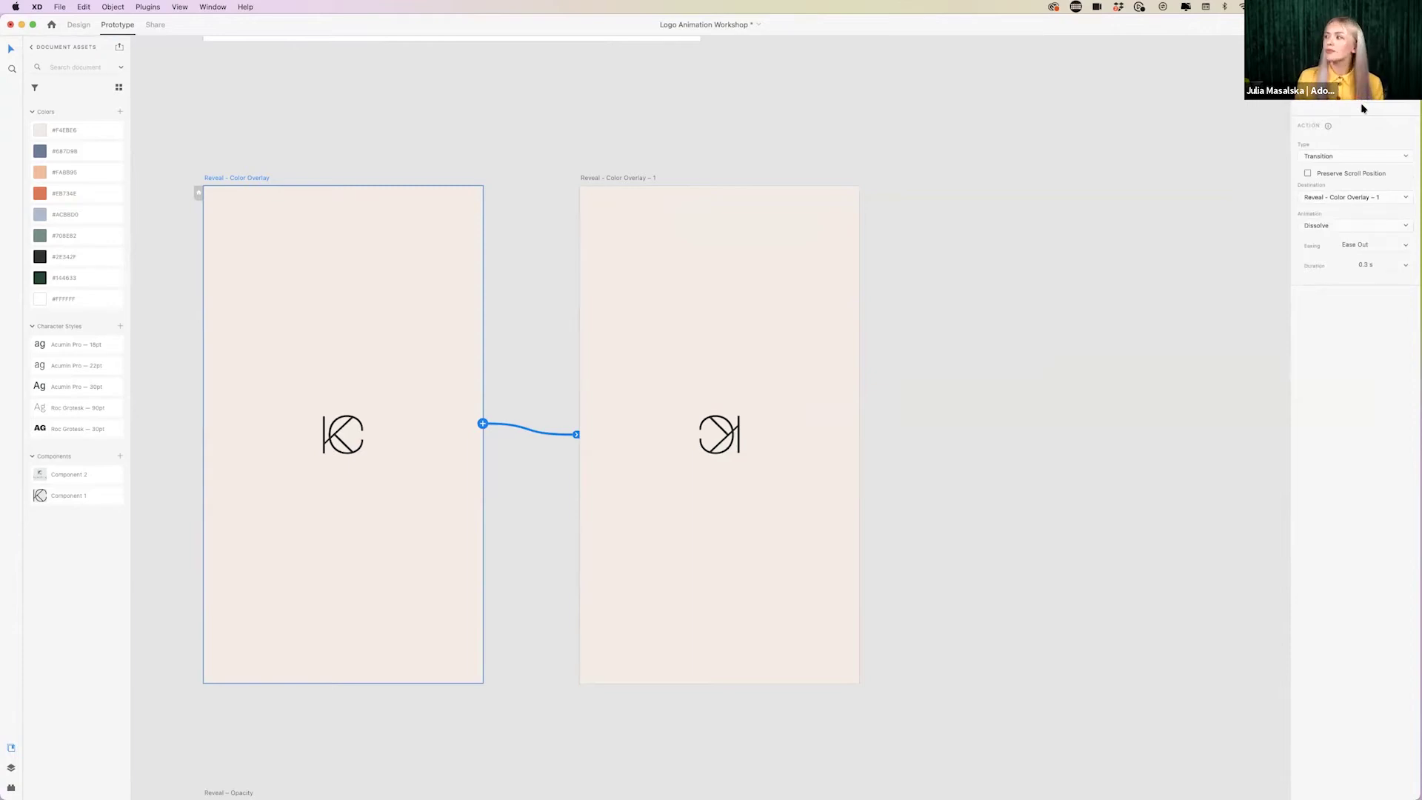
{"action": "left_click", "coordinate": [1405, 101]}
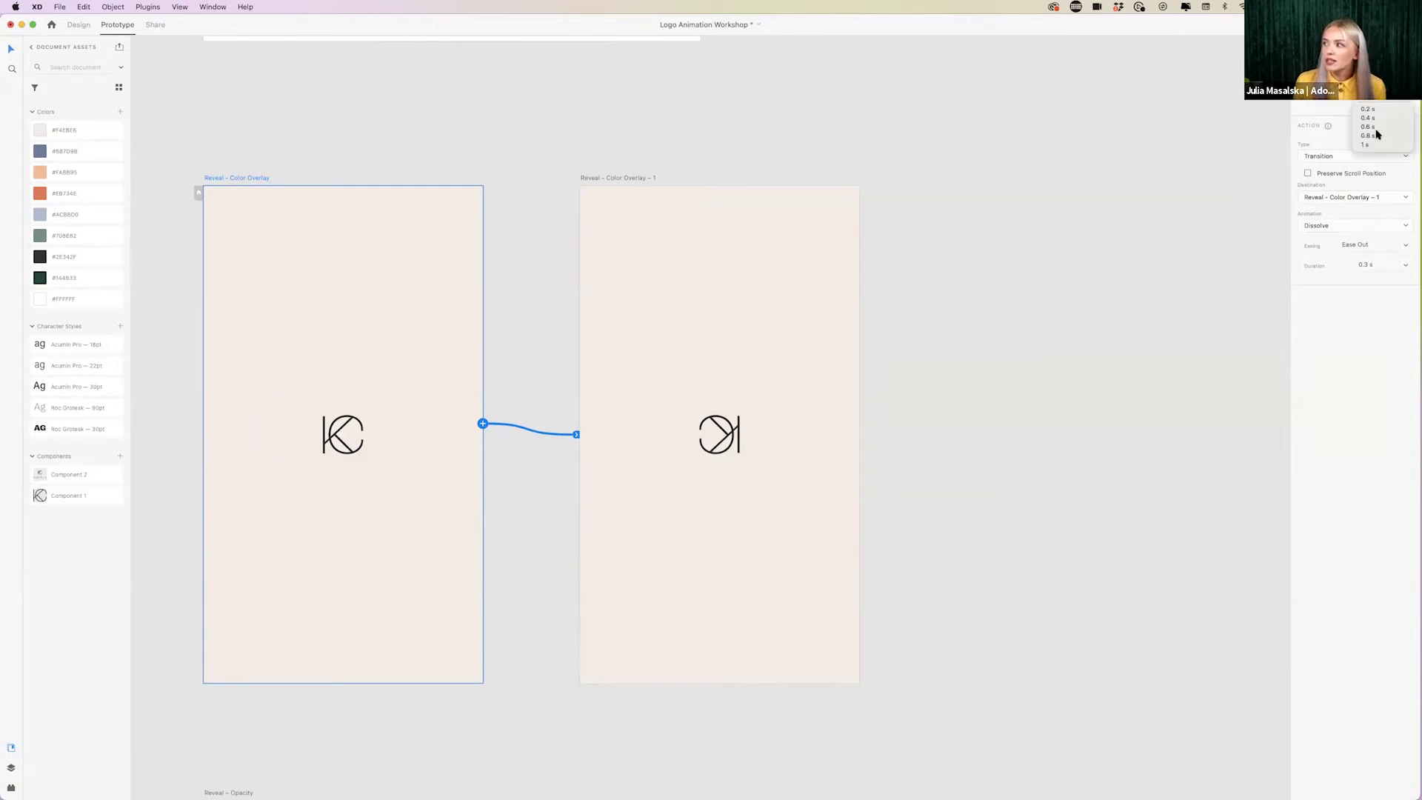
{"action": "left_click", "coordinate": [1337, 106]}
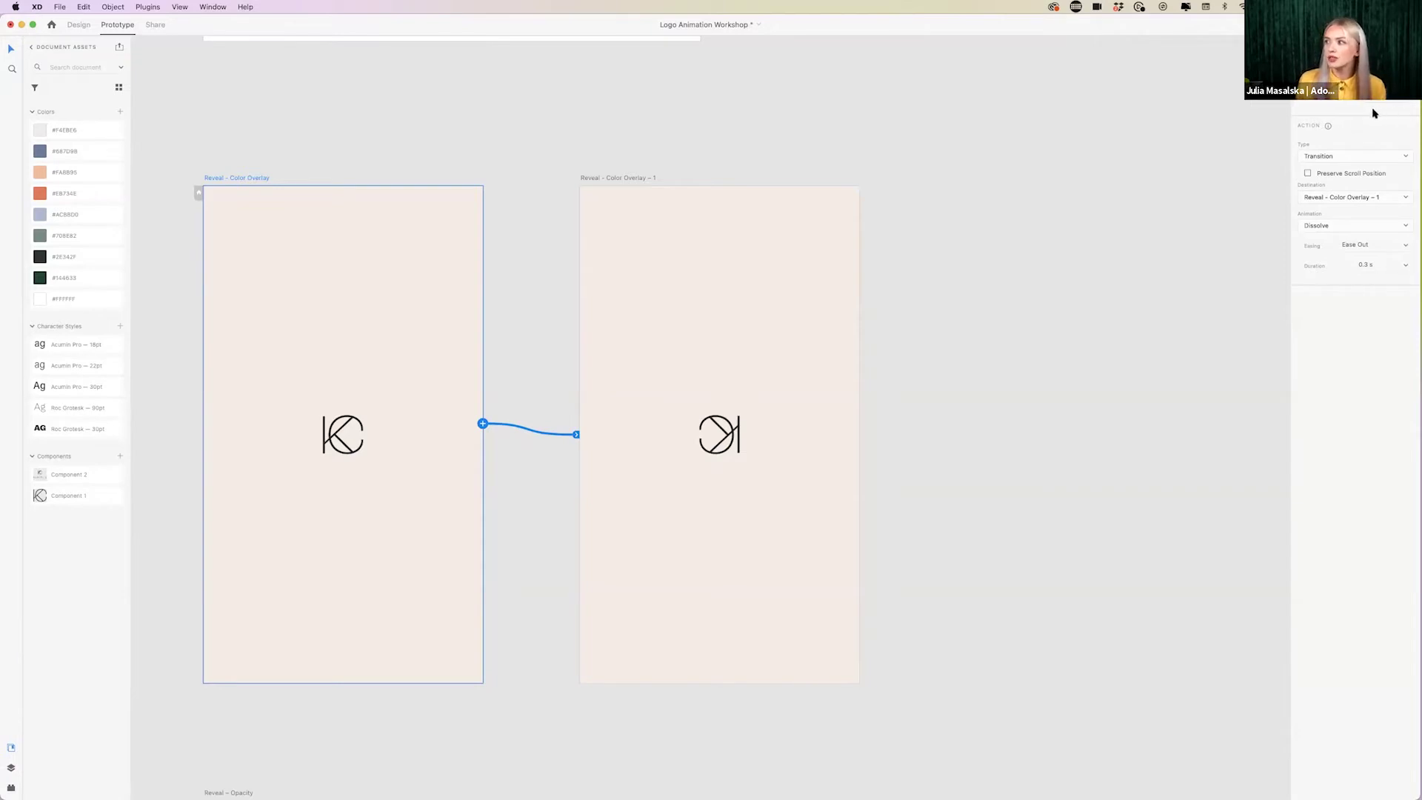
{"action": "left_click", "coordinate": [1345, 157]}
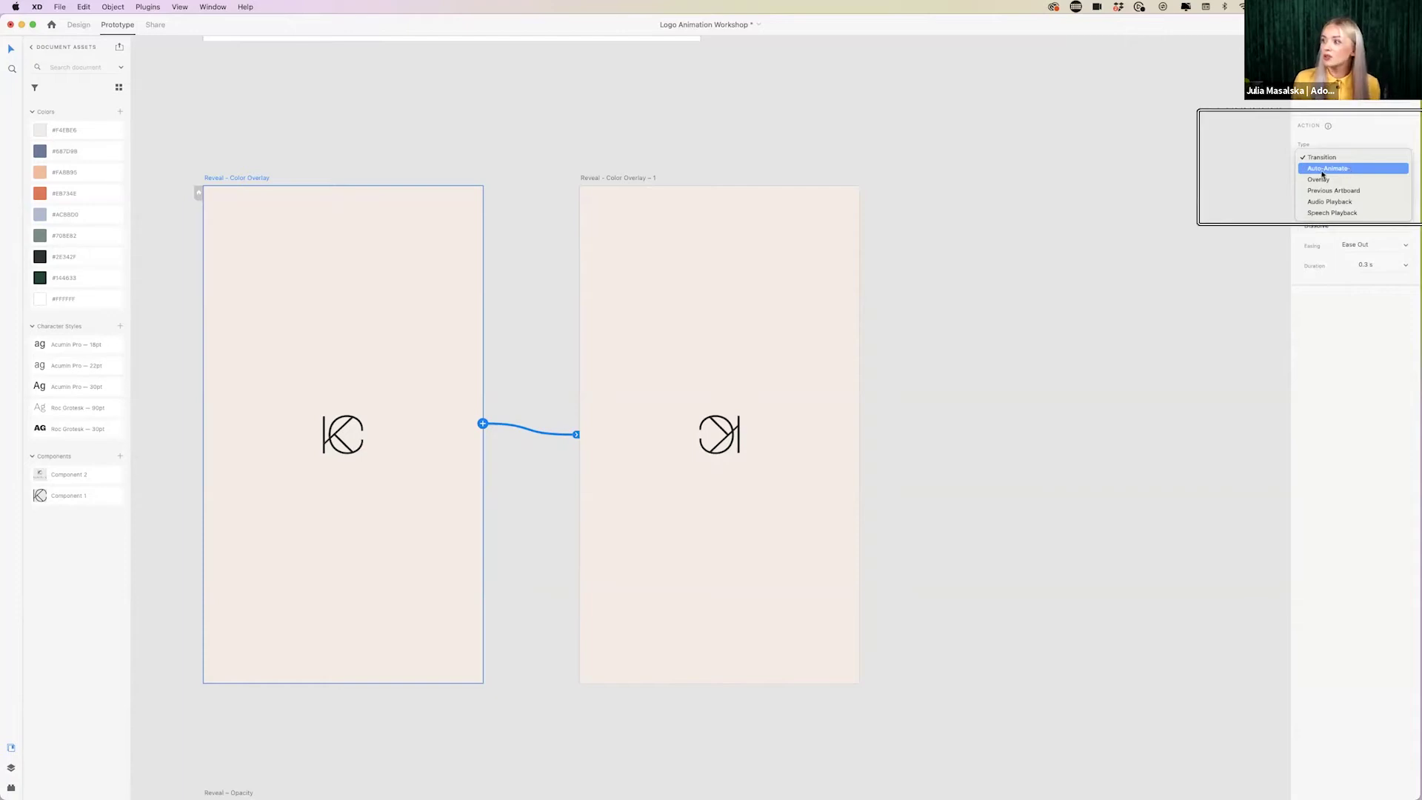
{"action": "left_click", "coordinate": [1322, 174]}
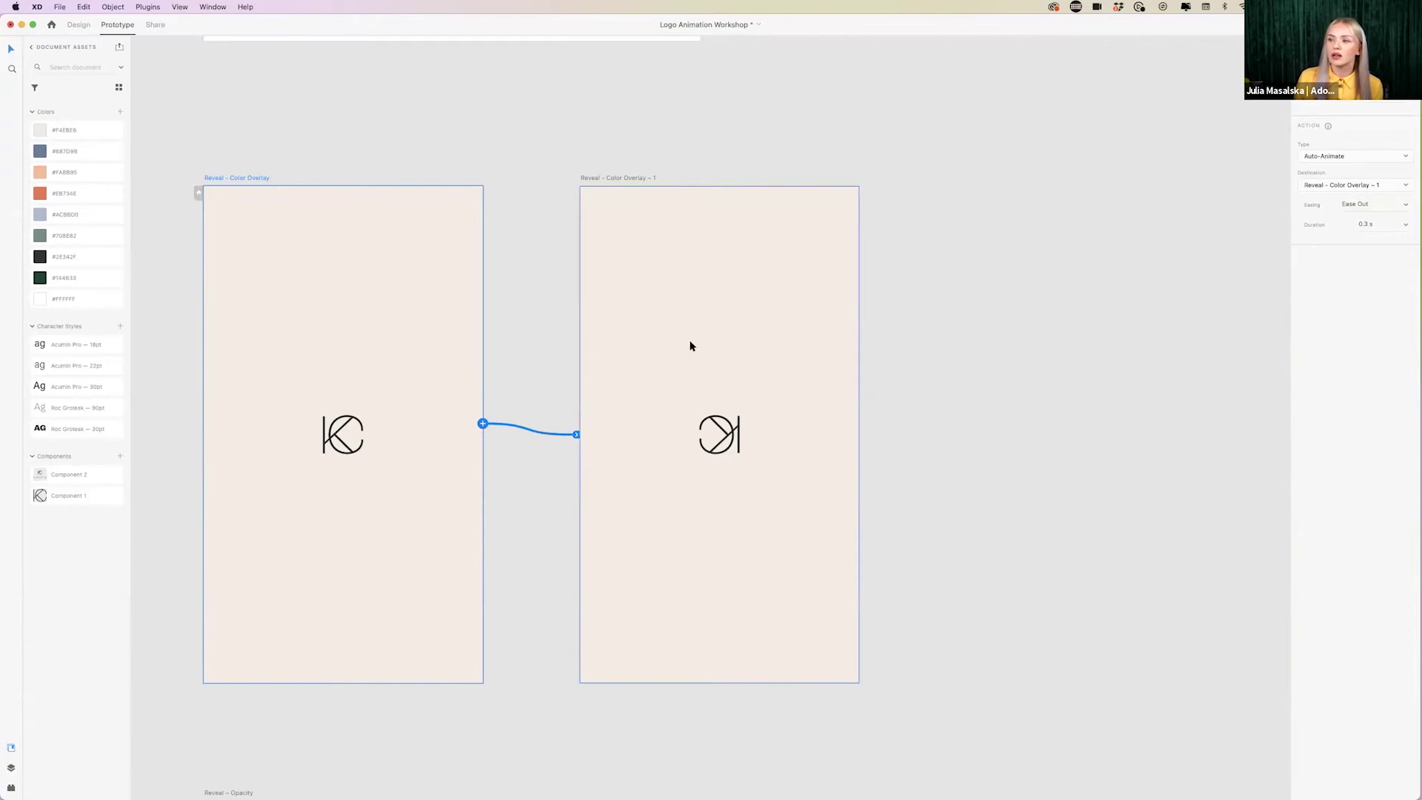
- Keep Ease Out easing and set the transition duration to 1 s
{"action": "left_click", "coordinate": [1373, 204]}
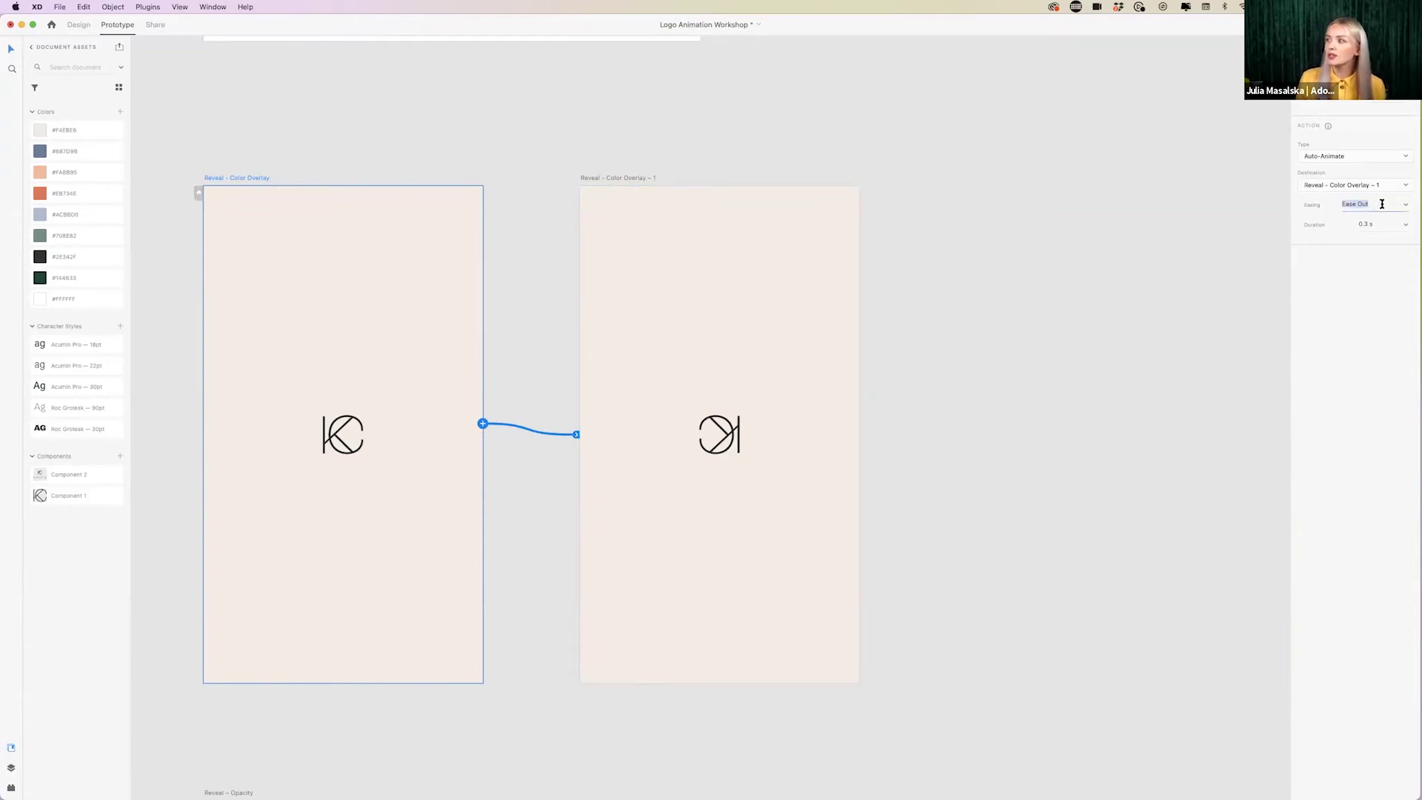
{"action": "key", "text": "Right"}
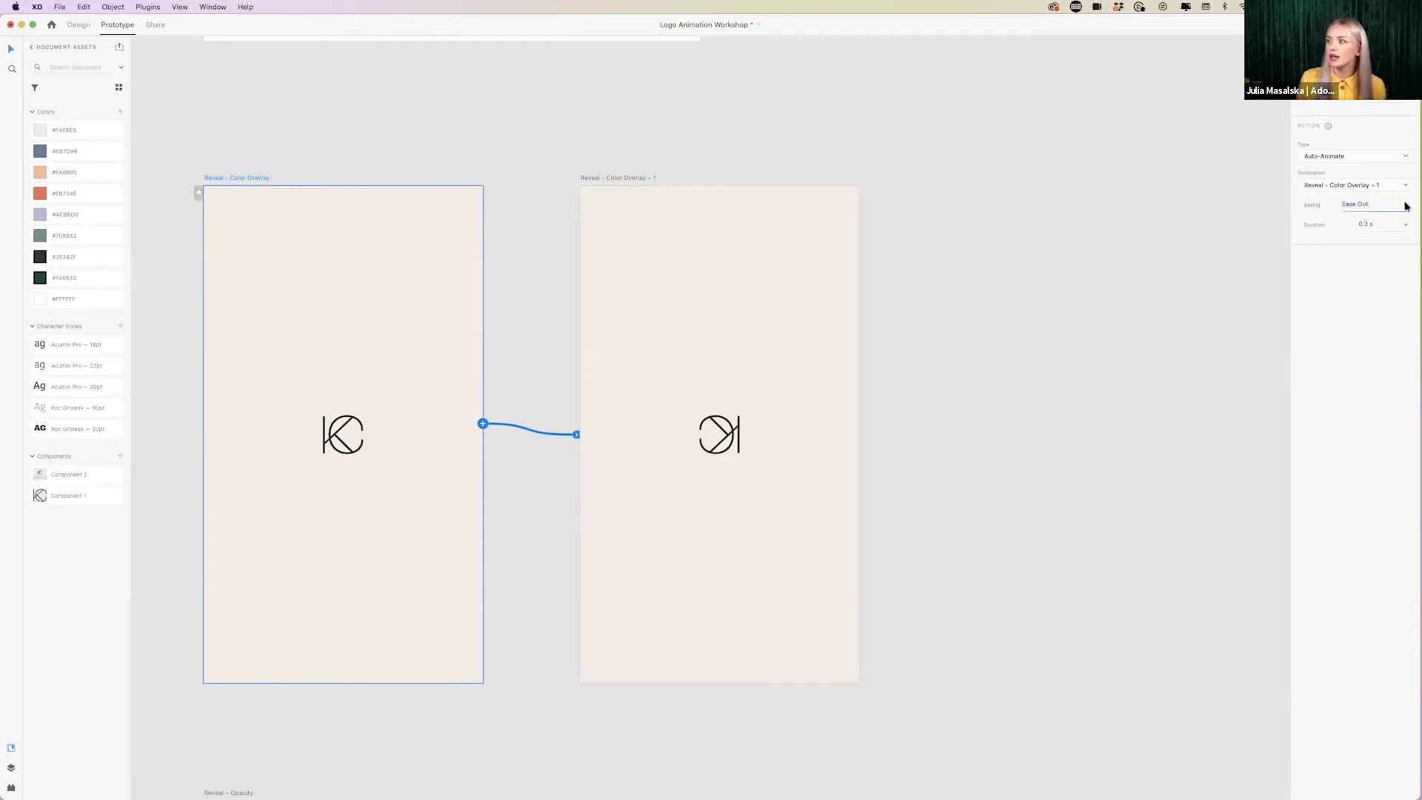
{"action": "left_click", "coordinate": [1408, 207]}
{"action": "left_click", "coordinate": [1349, 228]}
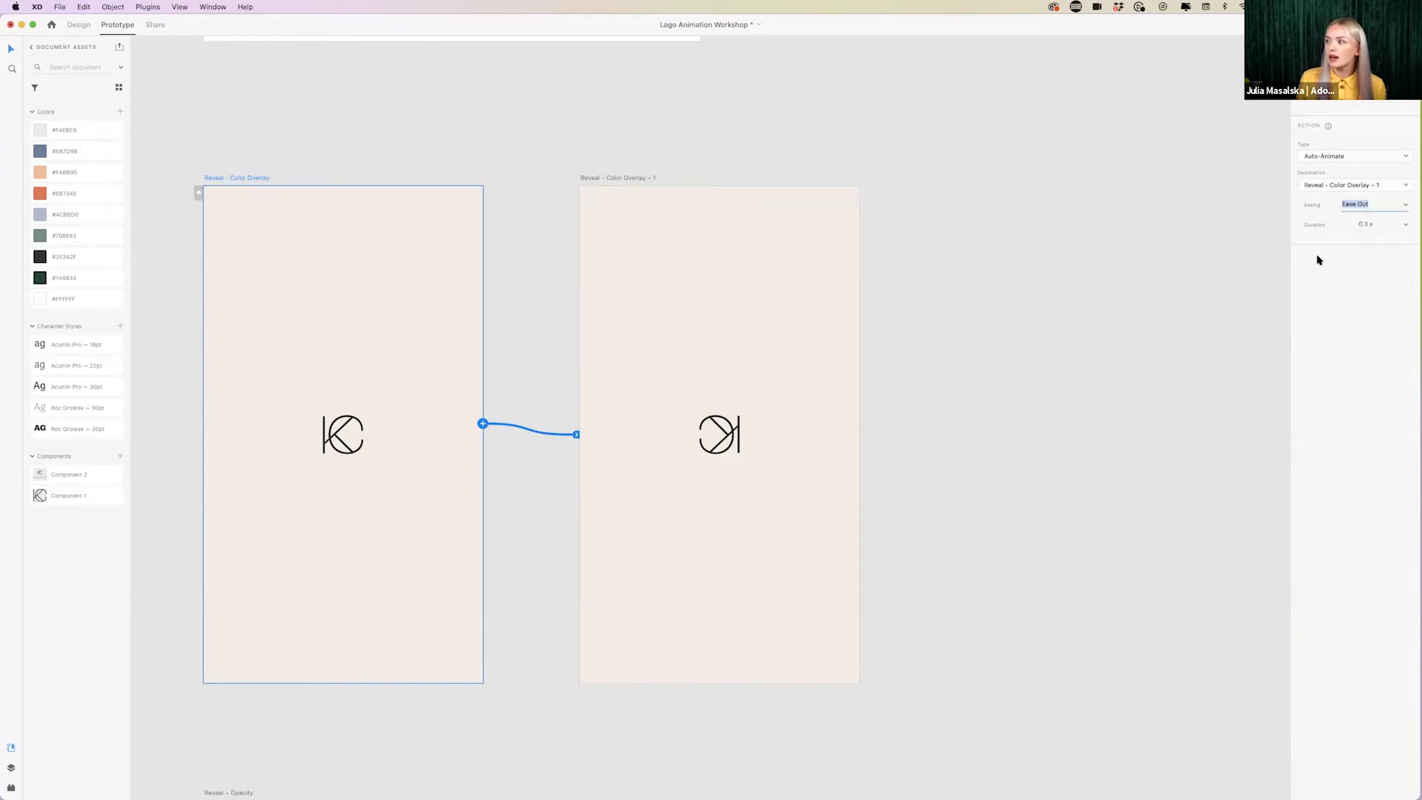
{"action": "left_click", "coordinate": [1407, 227]}
{"action": "left_click", "coordinate": [1407, 227]}
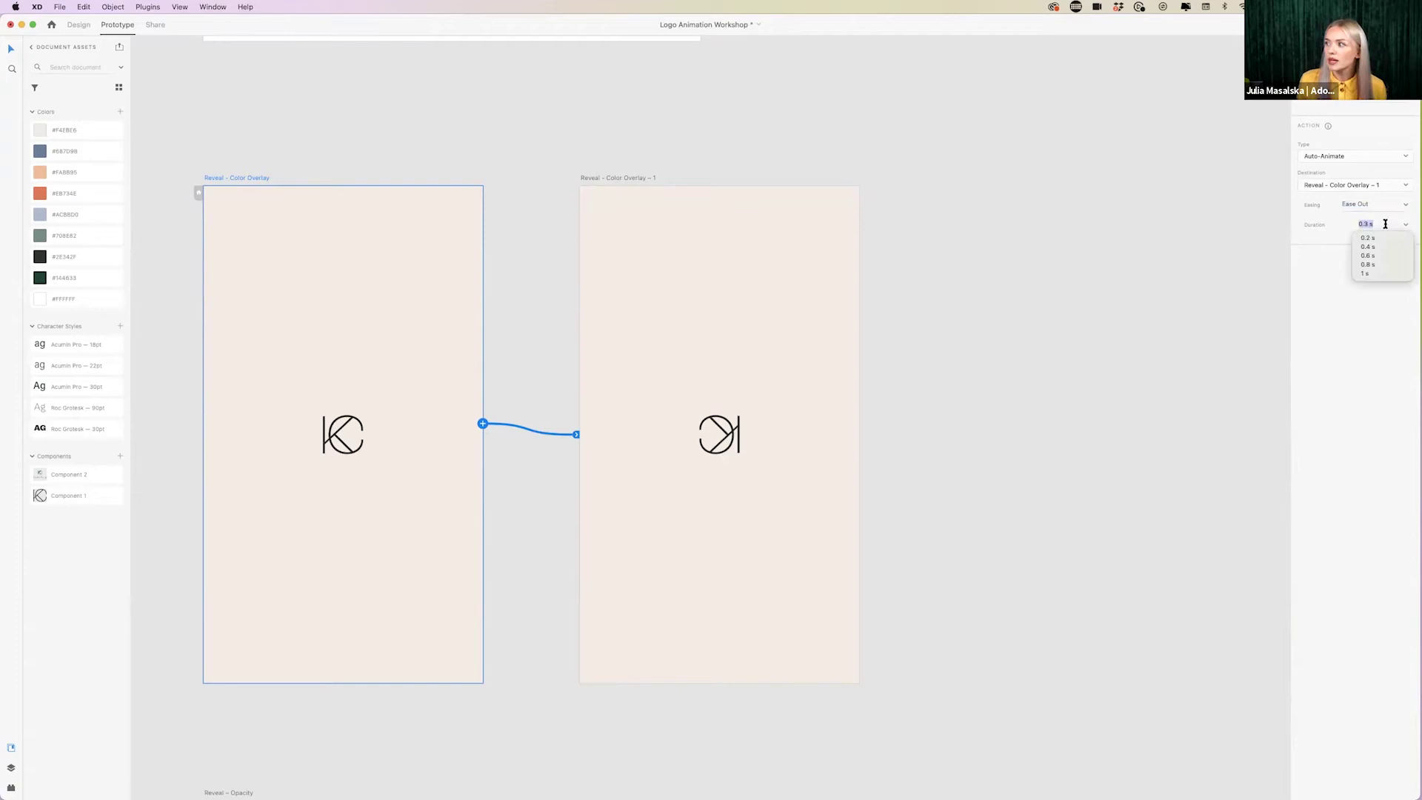
{"action": "left_click", "coordinate": [1370, 273]}
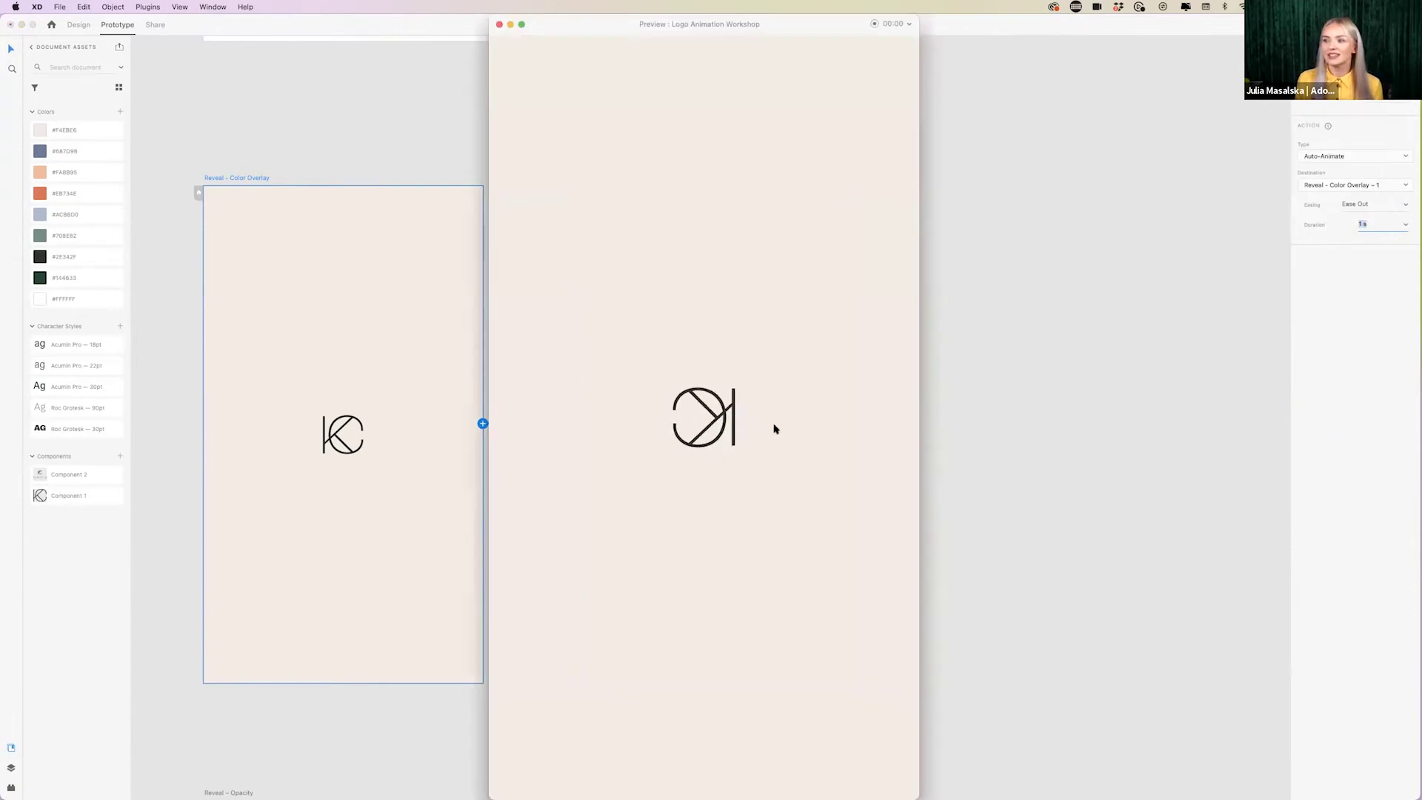
- Replay the rotating-logo preview with Cmd+Enter, close it, and select Reveal - Color Overlay - 1
{"action": "left_click", "coordinate": [500, 25]}
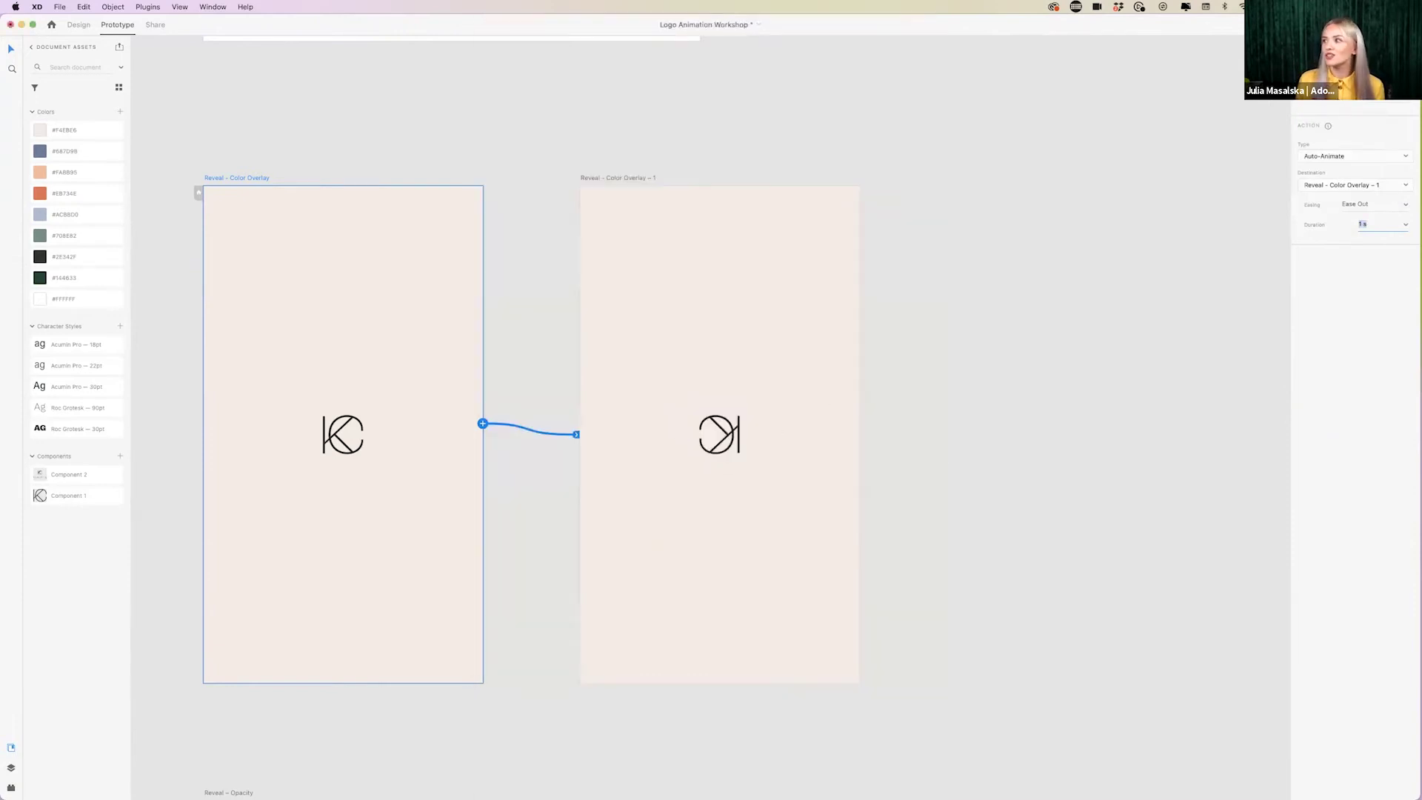
{"action": "key", "text": "super+Return"}
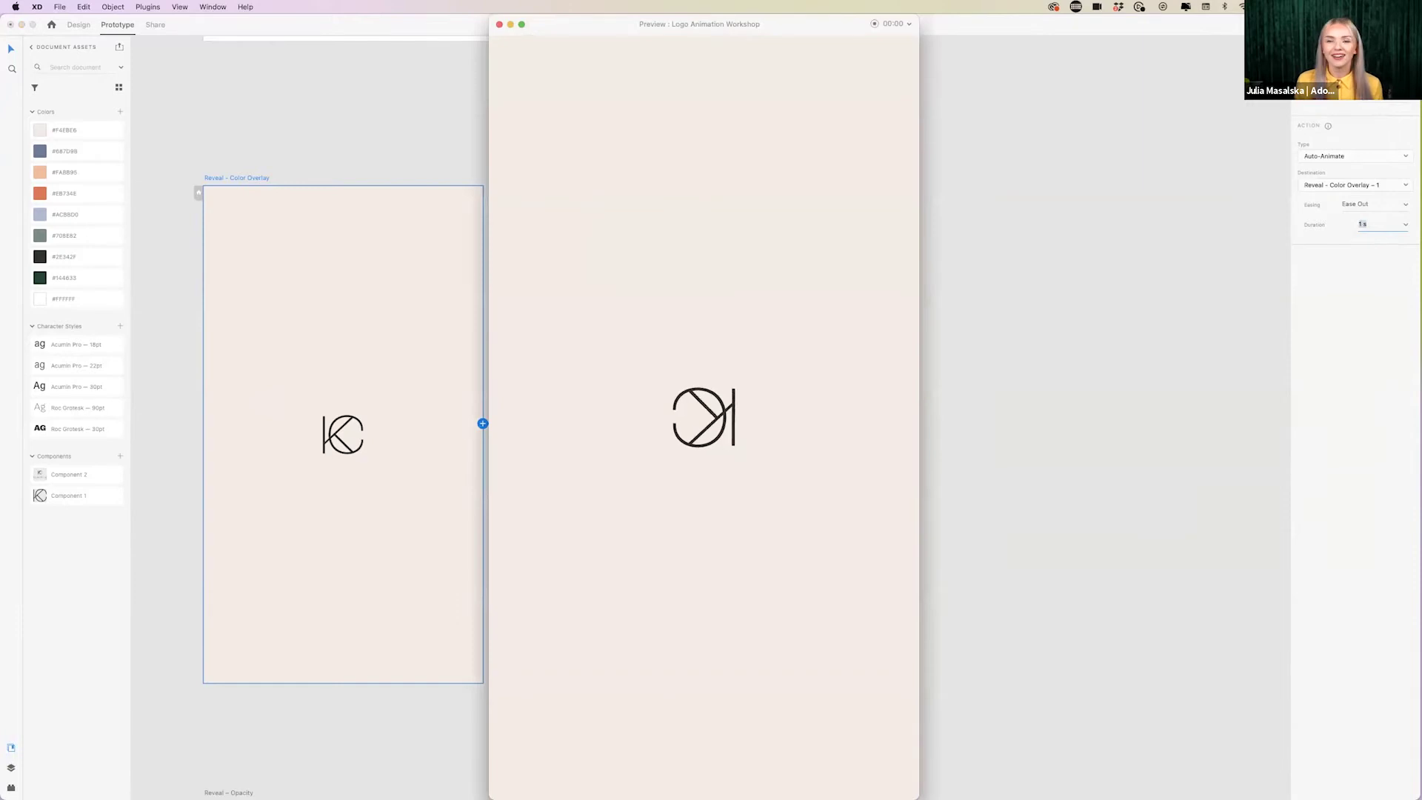
{"action": "left_click", "coordinate": [500, 24]}
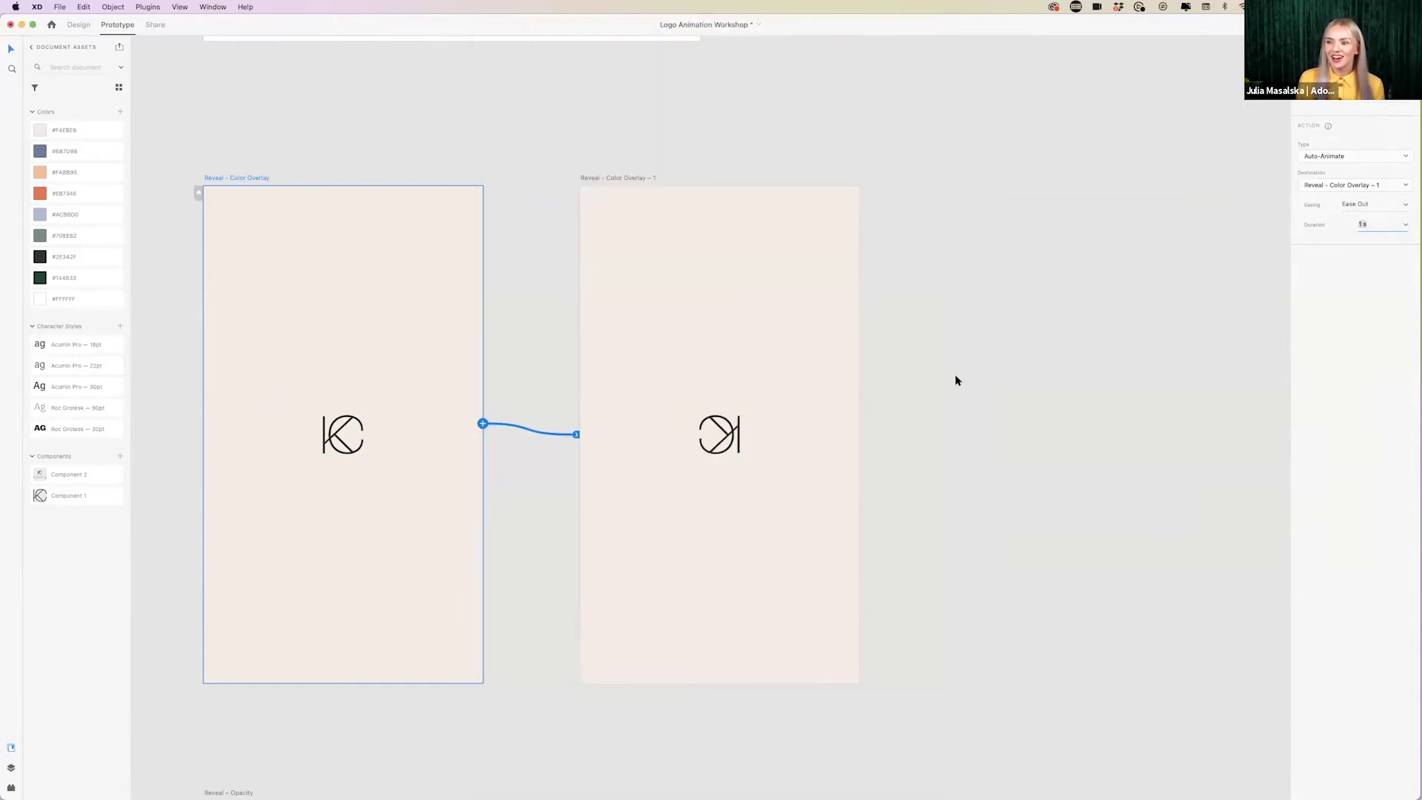
{"action": "left_click", "coordinate": [603, 177]}
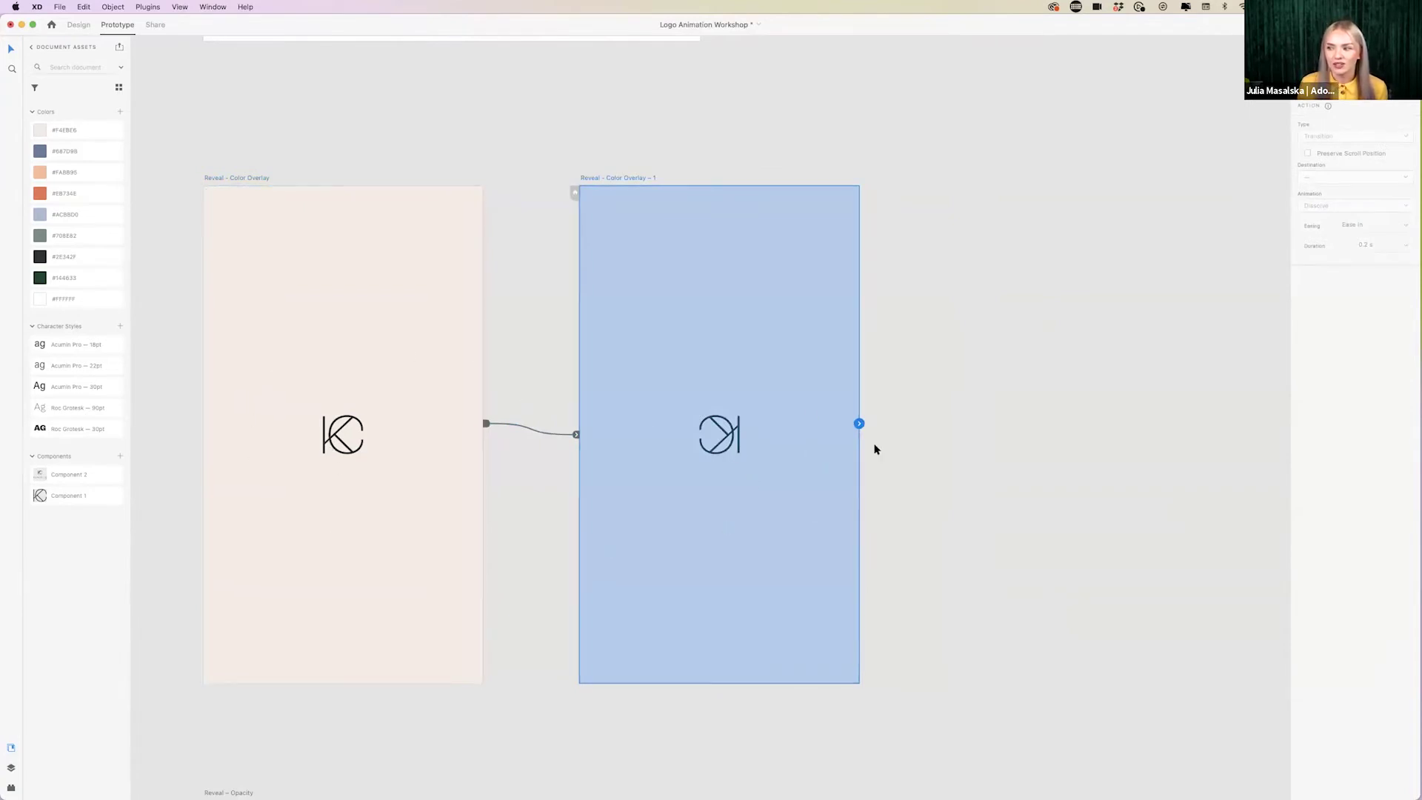
- Alt-drag the Reveal - Color Overlay - 1 artboard to place a copy to its right
{"action": "scroll", "coordinate": [879, 450], "scroll_direction": "right", "scroll_amount": 5}
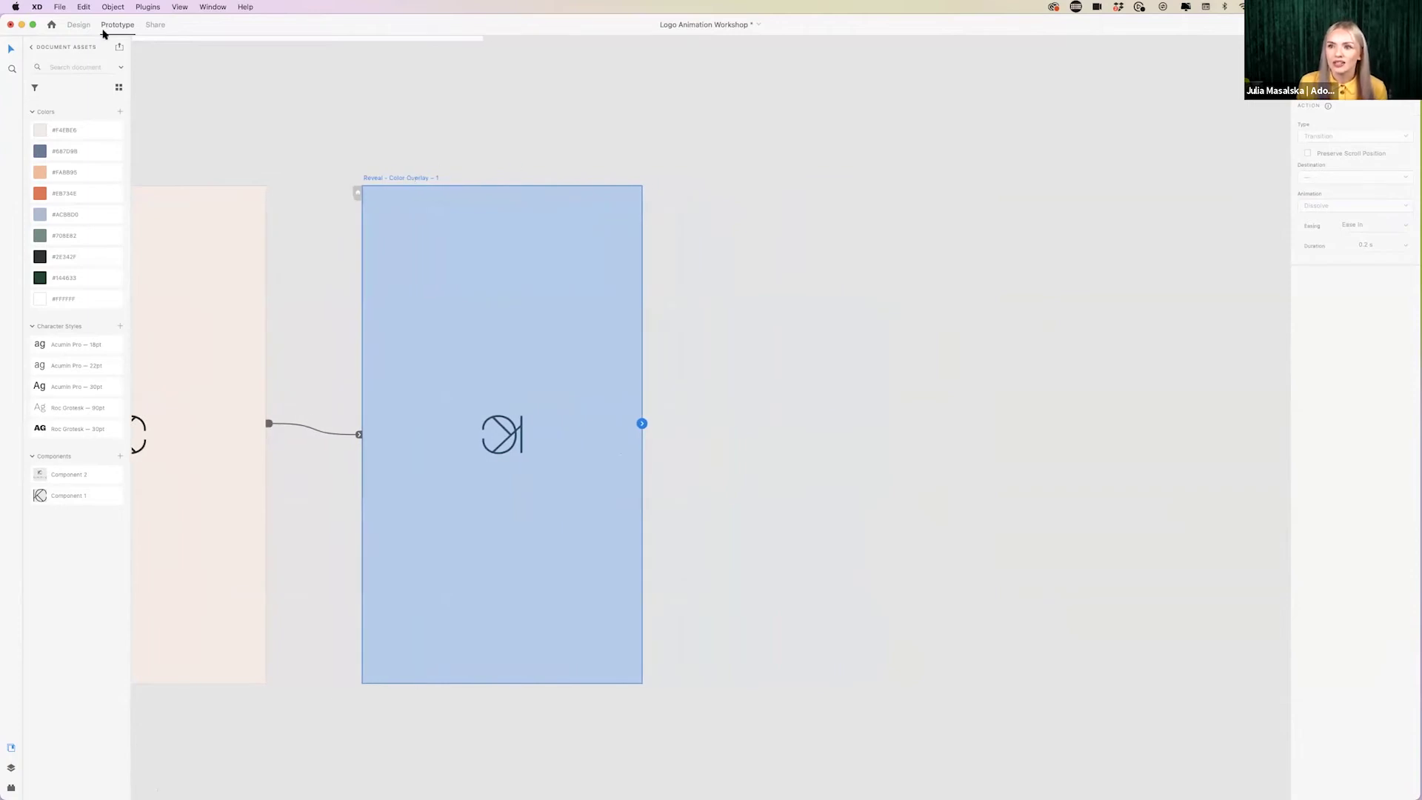
{"action": "left_click", "coordinate": [160, 109]}
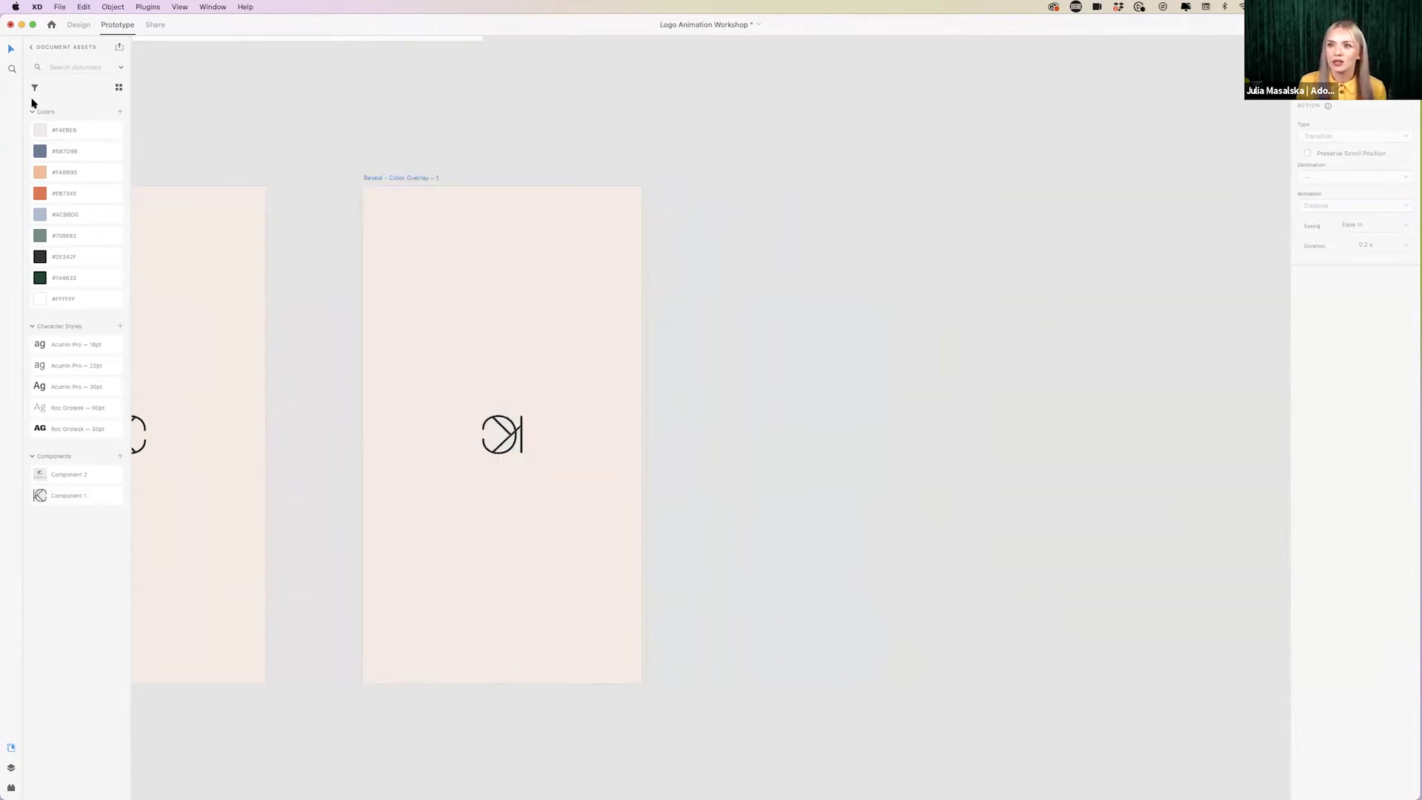
{"action": "left_click_drag", "start_coordinate": [600, 32], "coordinate": [601, 69]}
{"action": "left_click", "coordinate": [78, 61]}
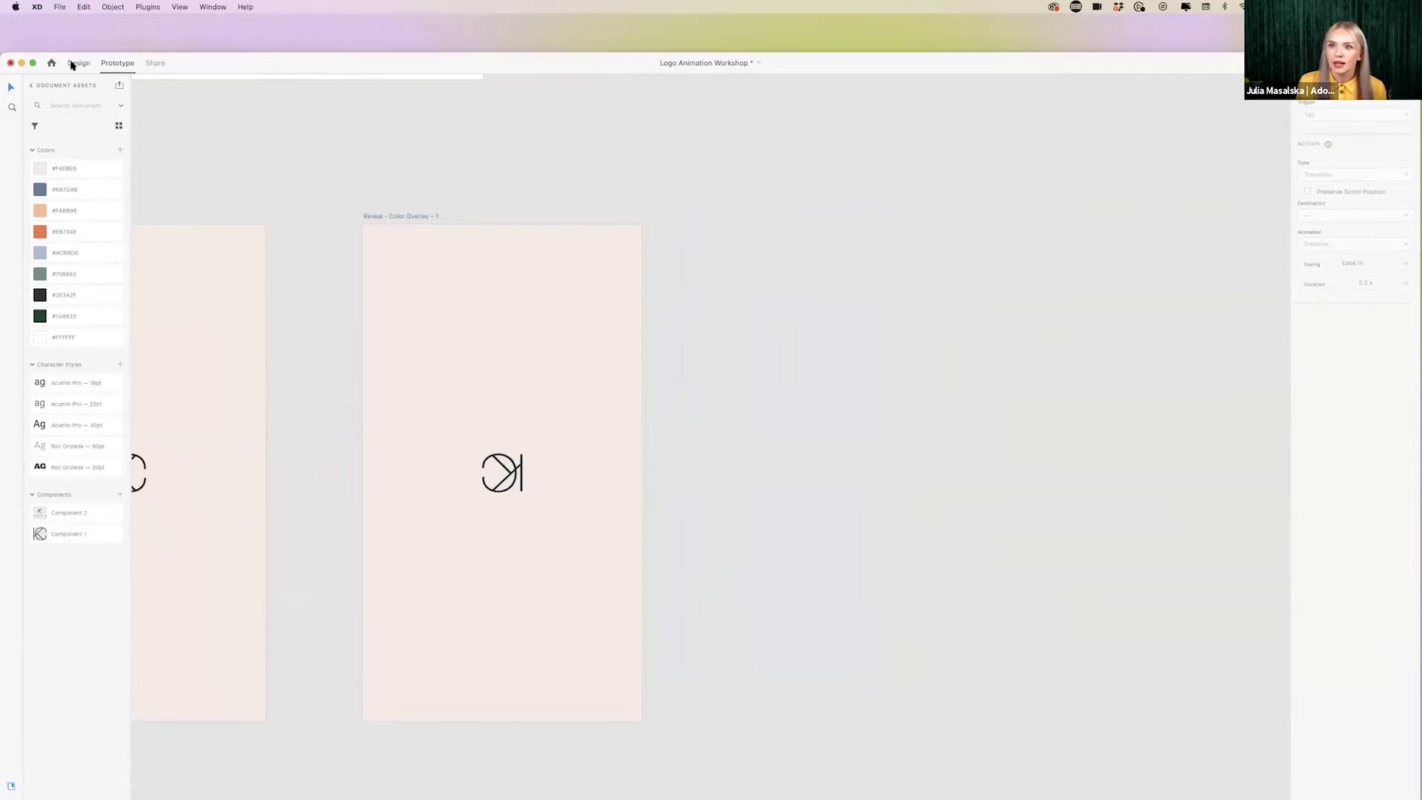
{"action": "double_click", "coordinate": [634, 61]}
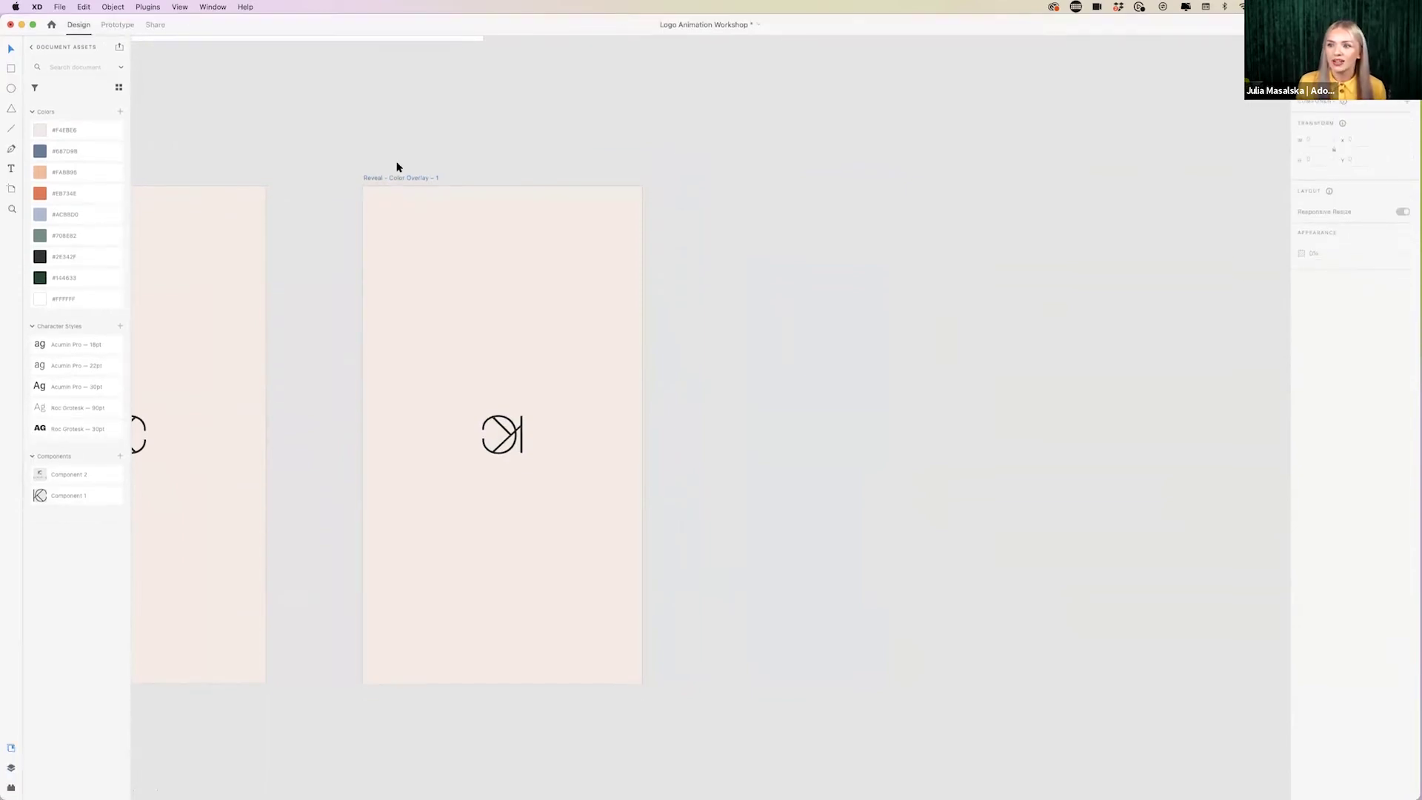
{"action": "left_click_drag", "start_coordinate": [385, 179], "coordinate": [744, 177]}
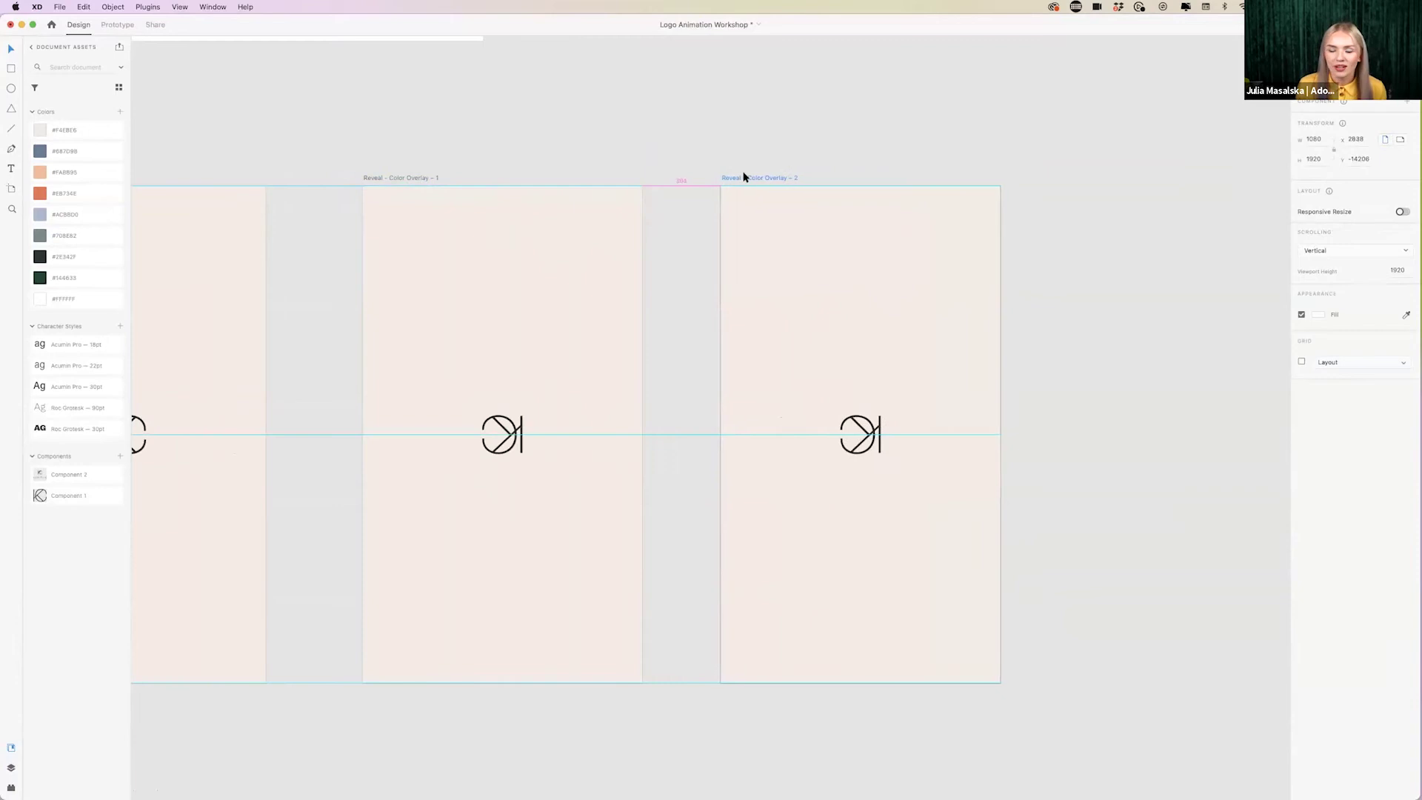
- Rotate the copied artboard's KC logo back to 0° so it stands upright
{"action": "scroll", "coordinate": [742, 175], "scroll_direction": "right", "scroll_amount": 3}
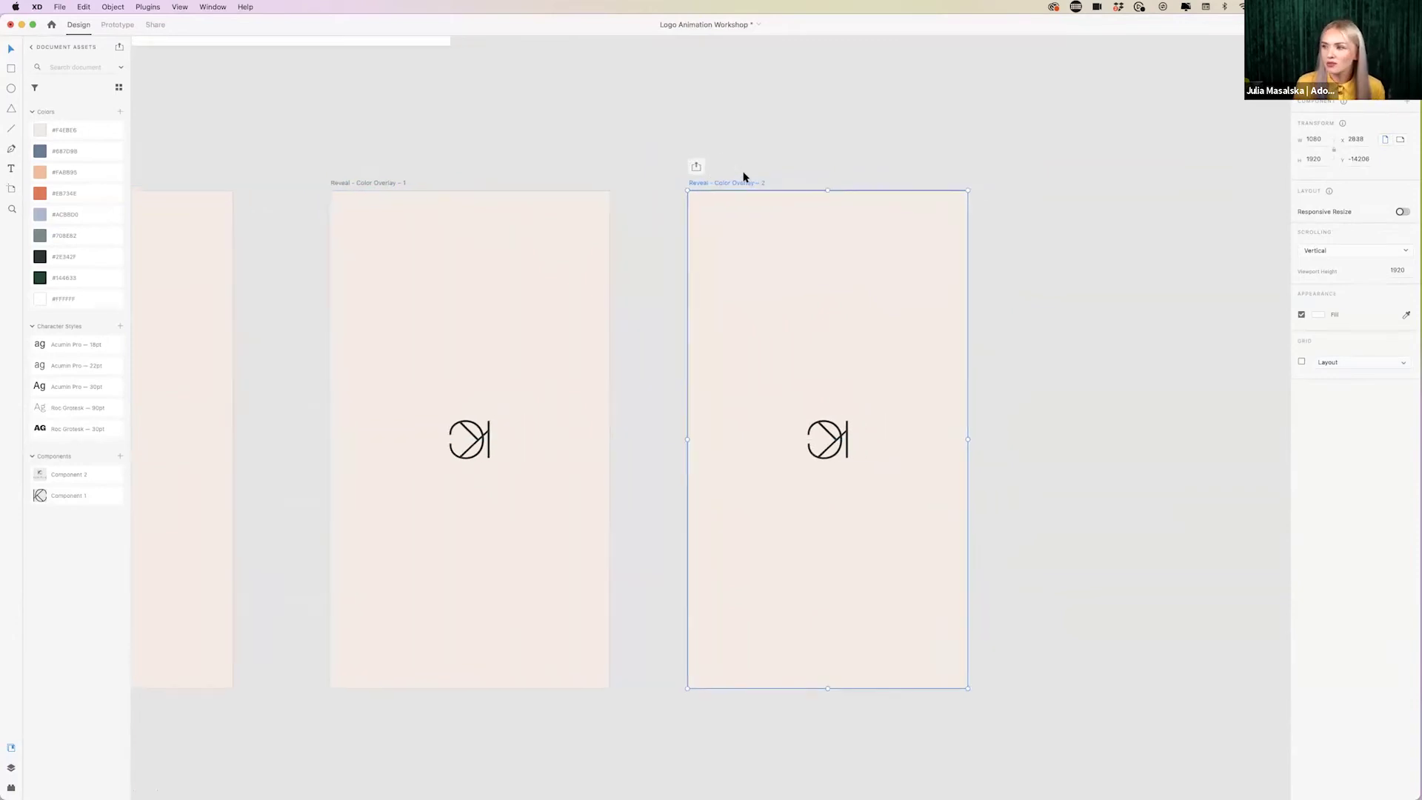
{"action": "left_click", "coordinate": [954, 374]}
{"action": "scroll", "coordinate": [954, 376], "scroll_direction": "down", "scroll_amount": 2}
{"action": "scroll", "coordinate": [954, 375], "scroll_direction": "up", "scroll_amount": 2}
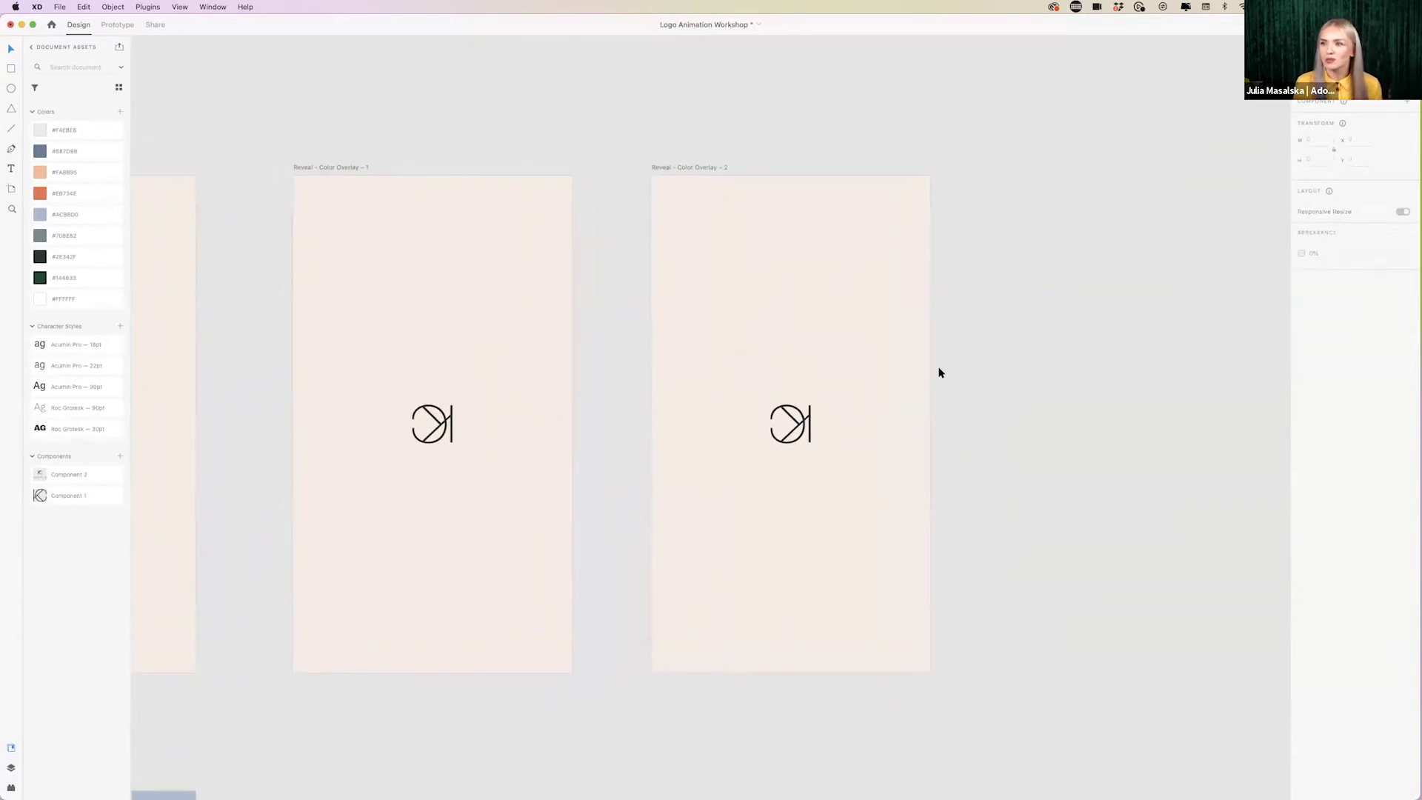
{"action": "scroll", "coordinate": [477, 424], "scroll_direction": "right", "scroll_amount": 2}
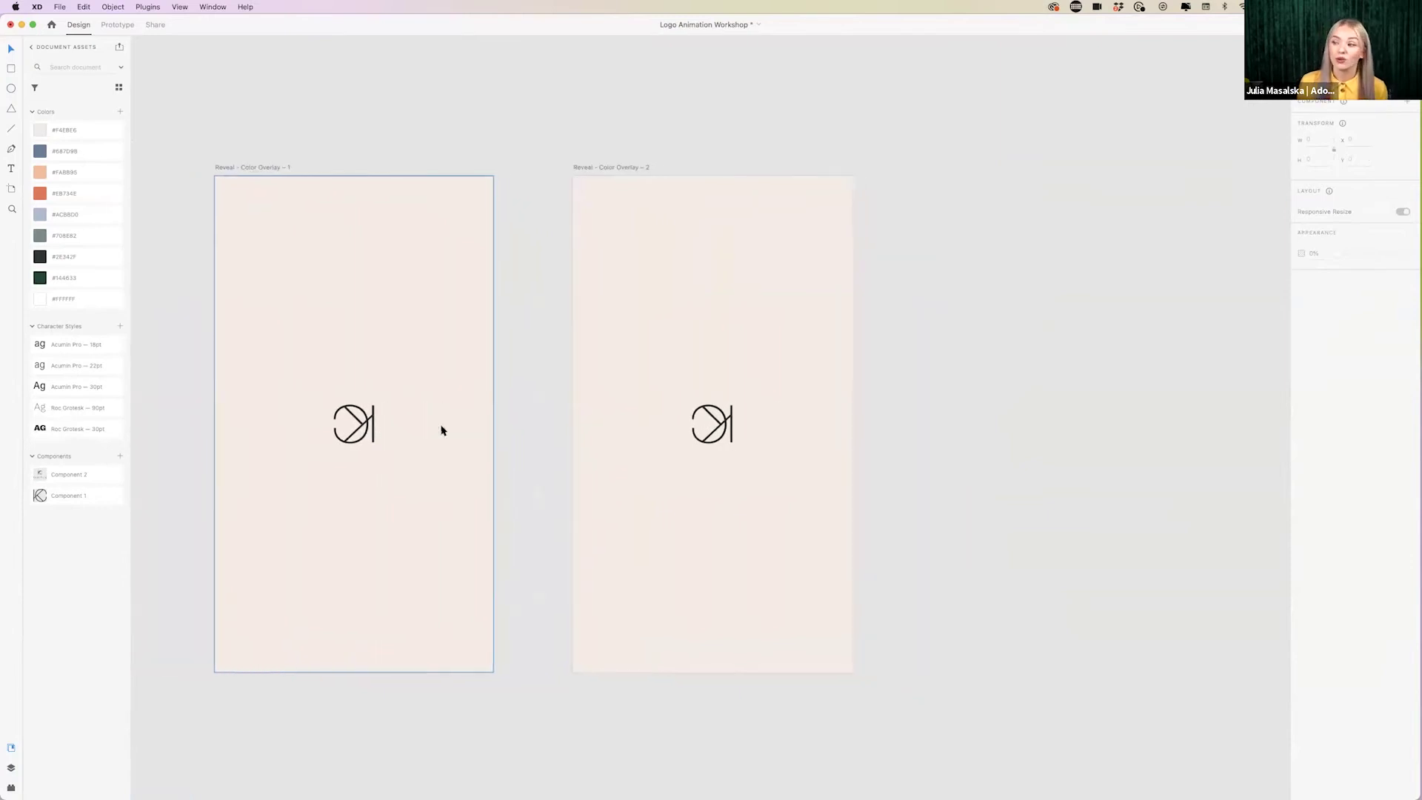
{"action": "left_click", "coordinate": [717, 442]}
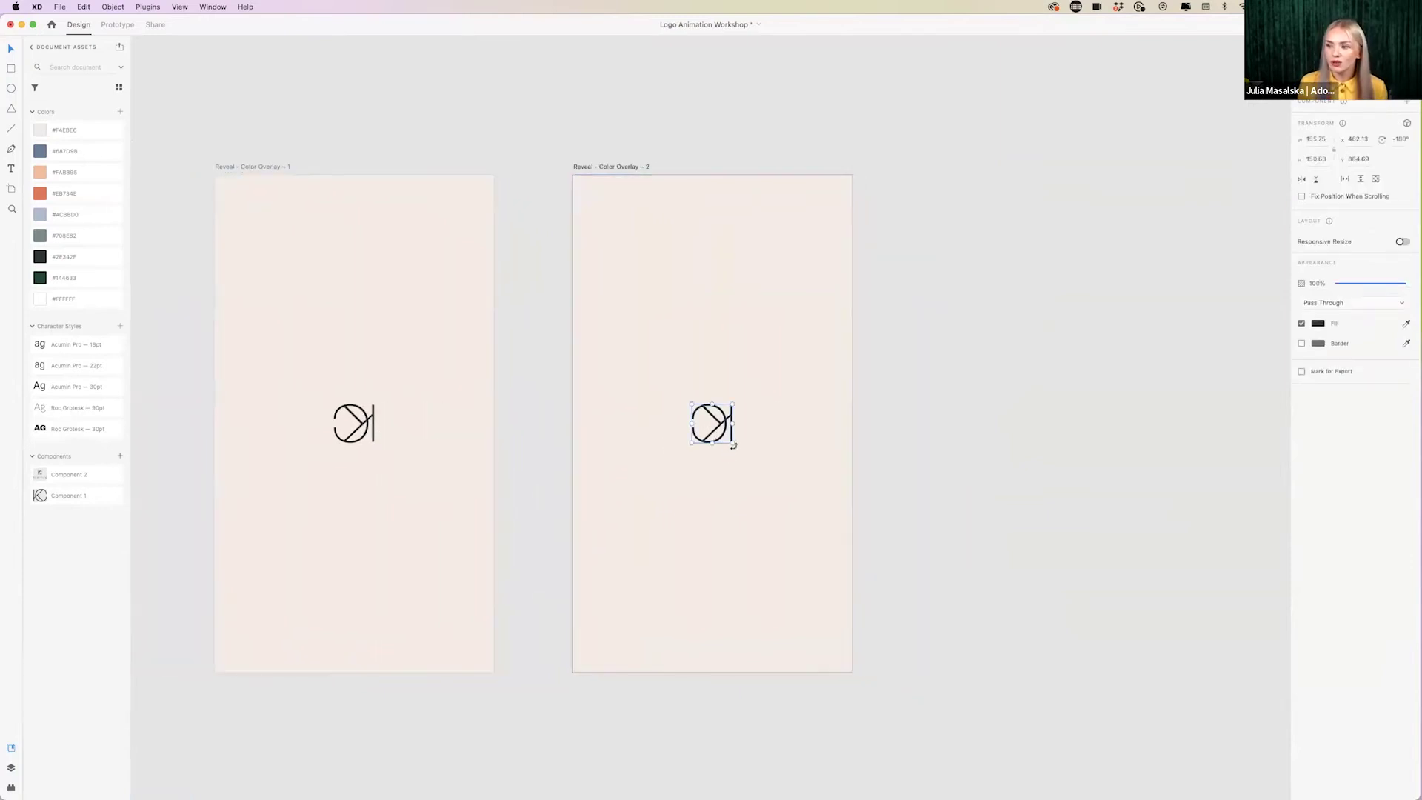
{"action": "left_click_drag", "start_coordinate": [735, 445], "coordinate": [685, 398]}
- Wire Reveal - Color Overlay - 1 to Reveal - Color Overlay - 2 with a 1 s Ease Out Auto-Animate
{"action": "left_click", "coordinate": [943, 445]}
{"action": "scroll", "coordinate": [943, 444], "scroll_direction": "left", "scroll_amount": 2}
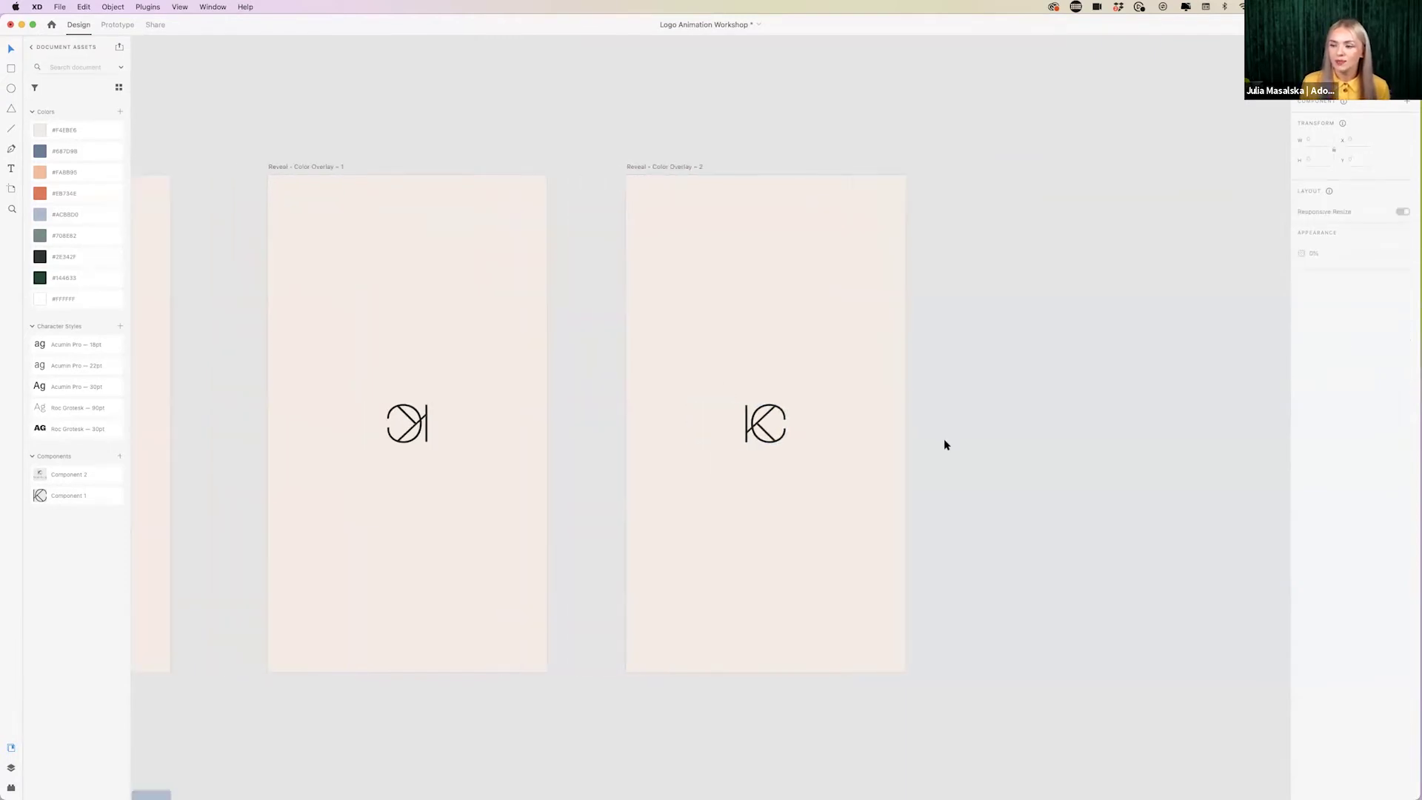
{"action": "left_click", "coordinate": [114, 25]}
{"action": "left_click", "coordinate": [339, 169]}
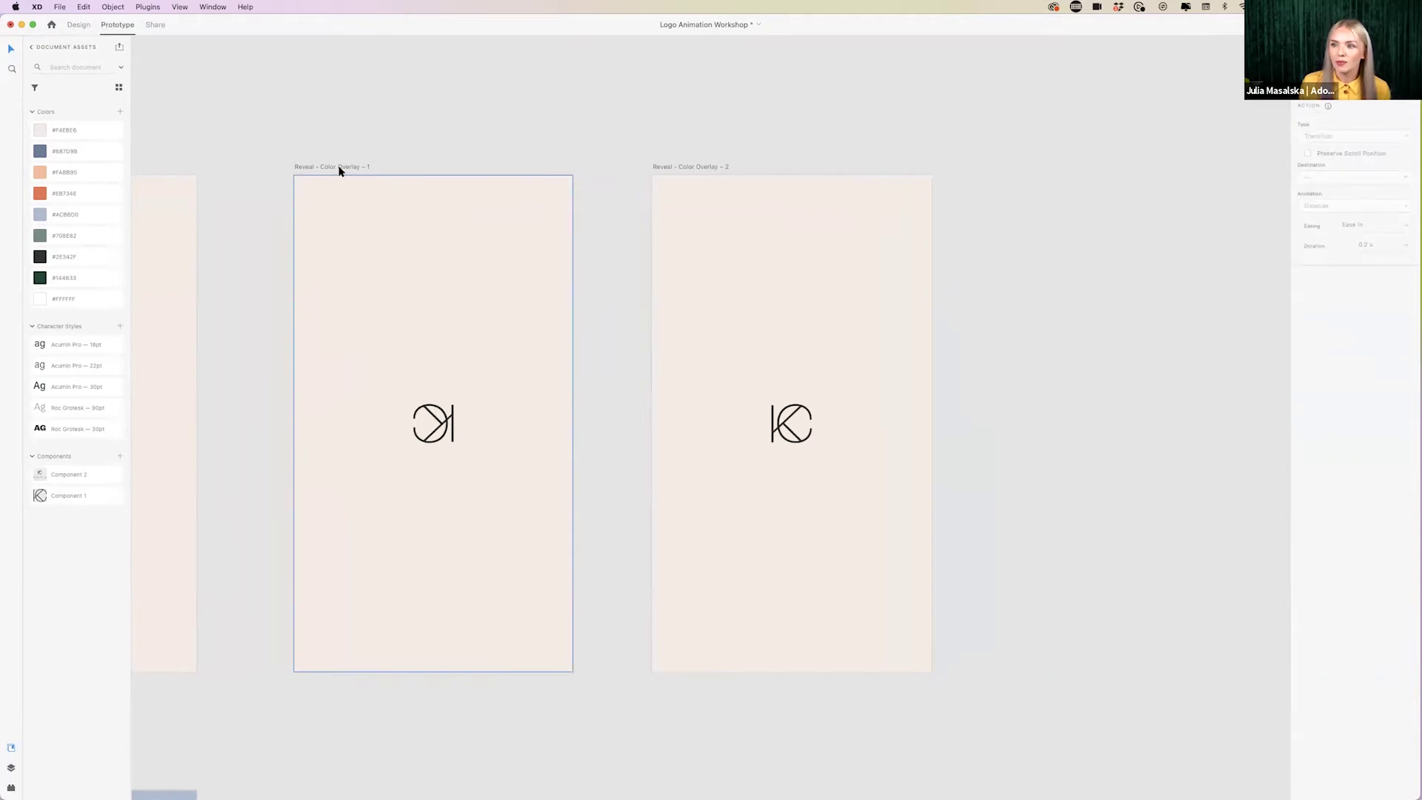
{"action": "left_click", "coordinate": [326, 168]}
{"action": "scroll", "coordinate": [505, 309], "scroll_direction": "left", "scroll_amount": 5}
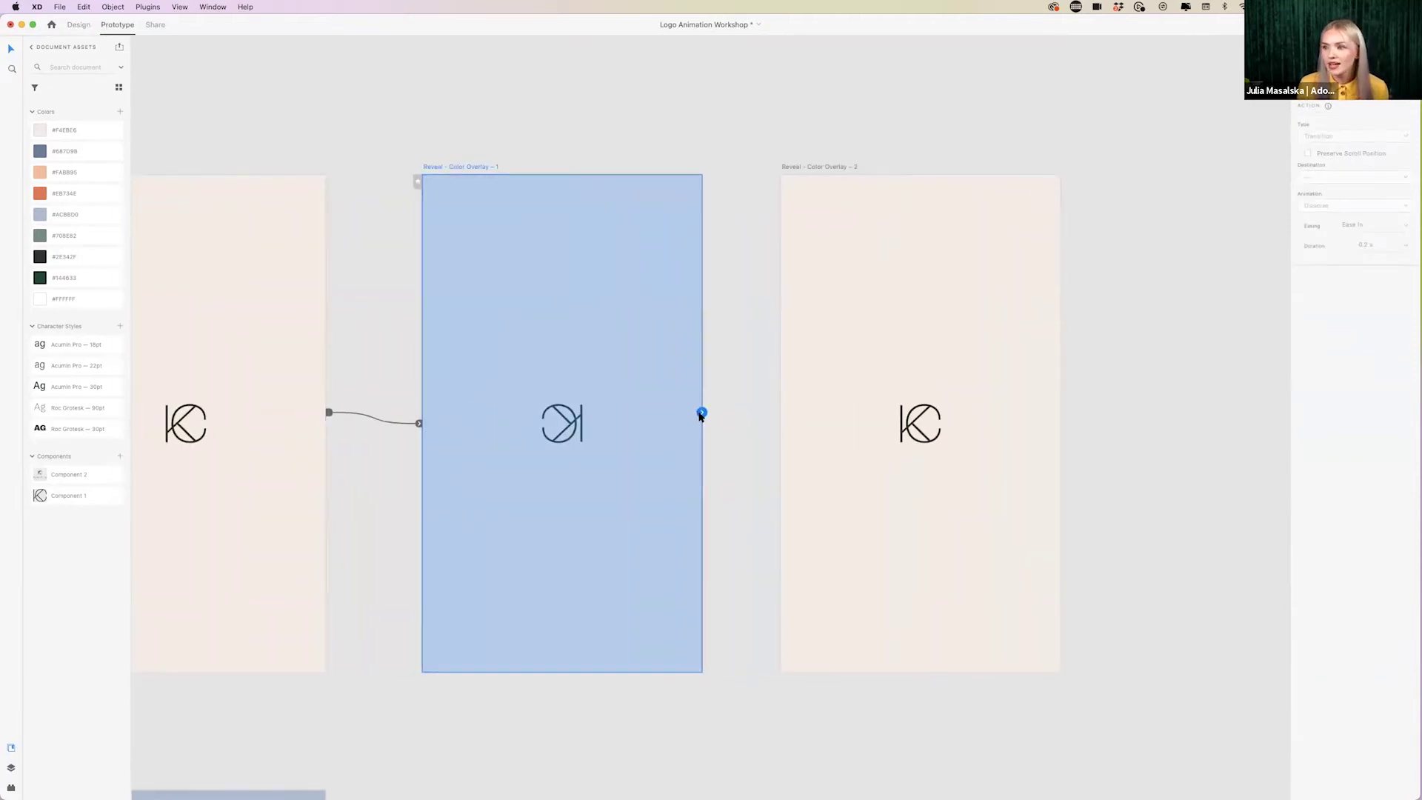
{"action": "left_click_drag", "start_coordinate": [701, 412], "coordinate": [798, 420]}
- Preview the prototype from the first artboard with Cmd+Enter, then close the preview
{"action": "scroll", "coordinate": [798, 420], "scroll_direction": "up", "scroll_amount": 1}
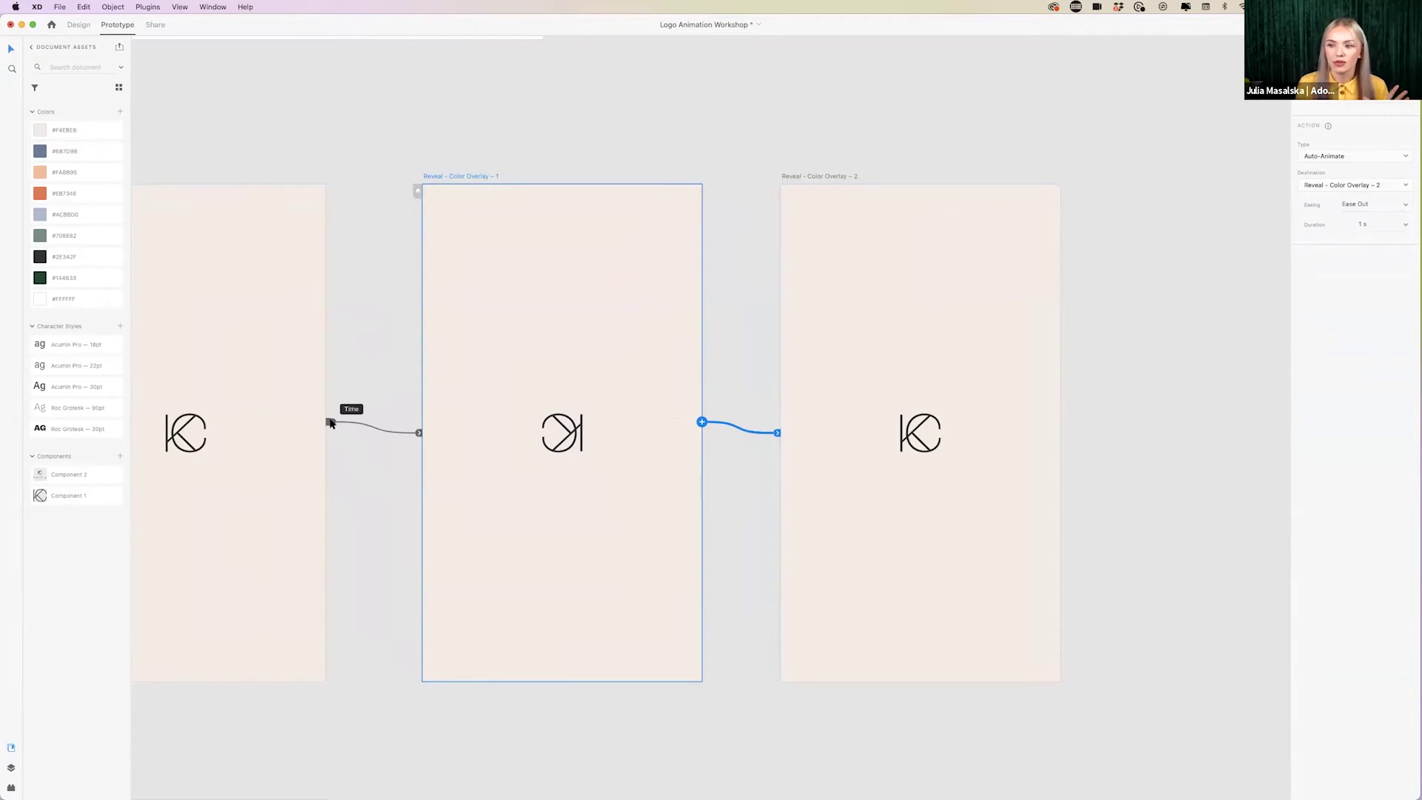
{"action": "scroll", "coordinate": [331, 423], "scroll_direction": "left", "scroll_amount": 5}
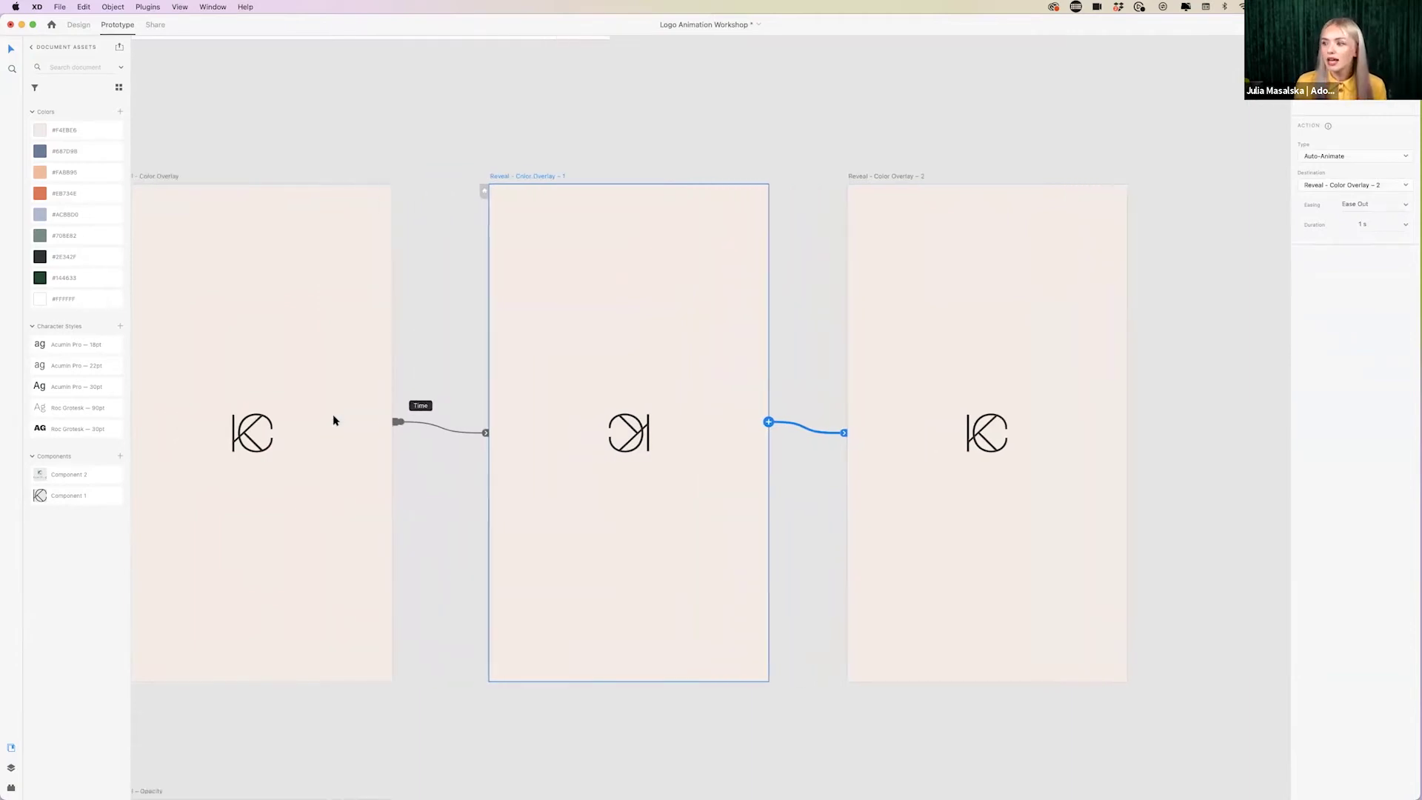
{"action": "left_click", "coordinate": [185, 178]}
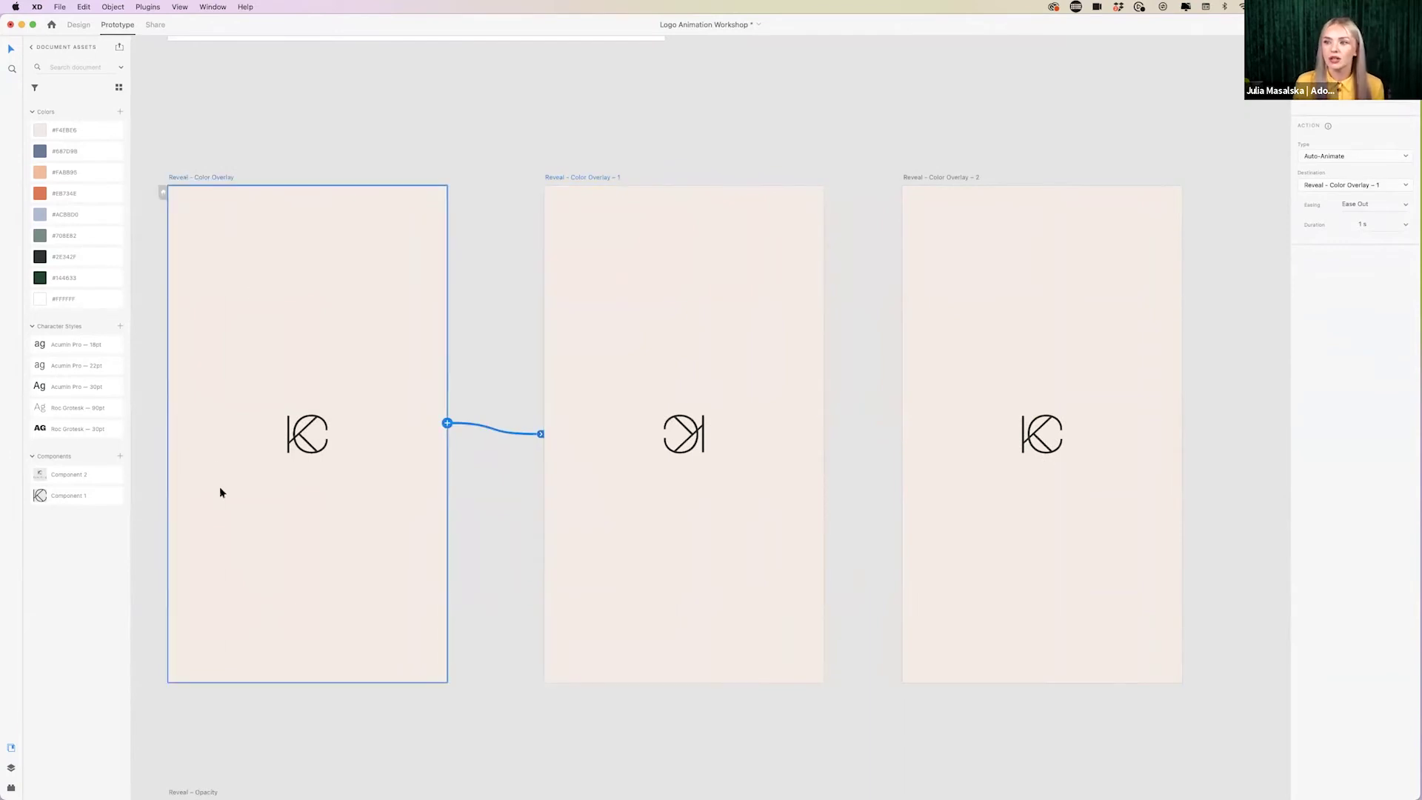
{"action": "key", "text": "super+Return"}
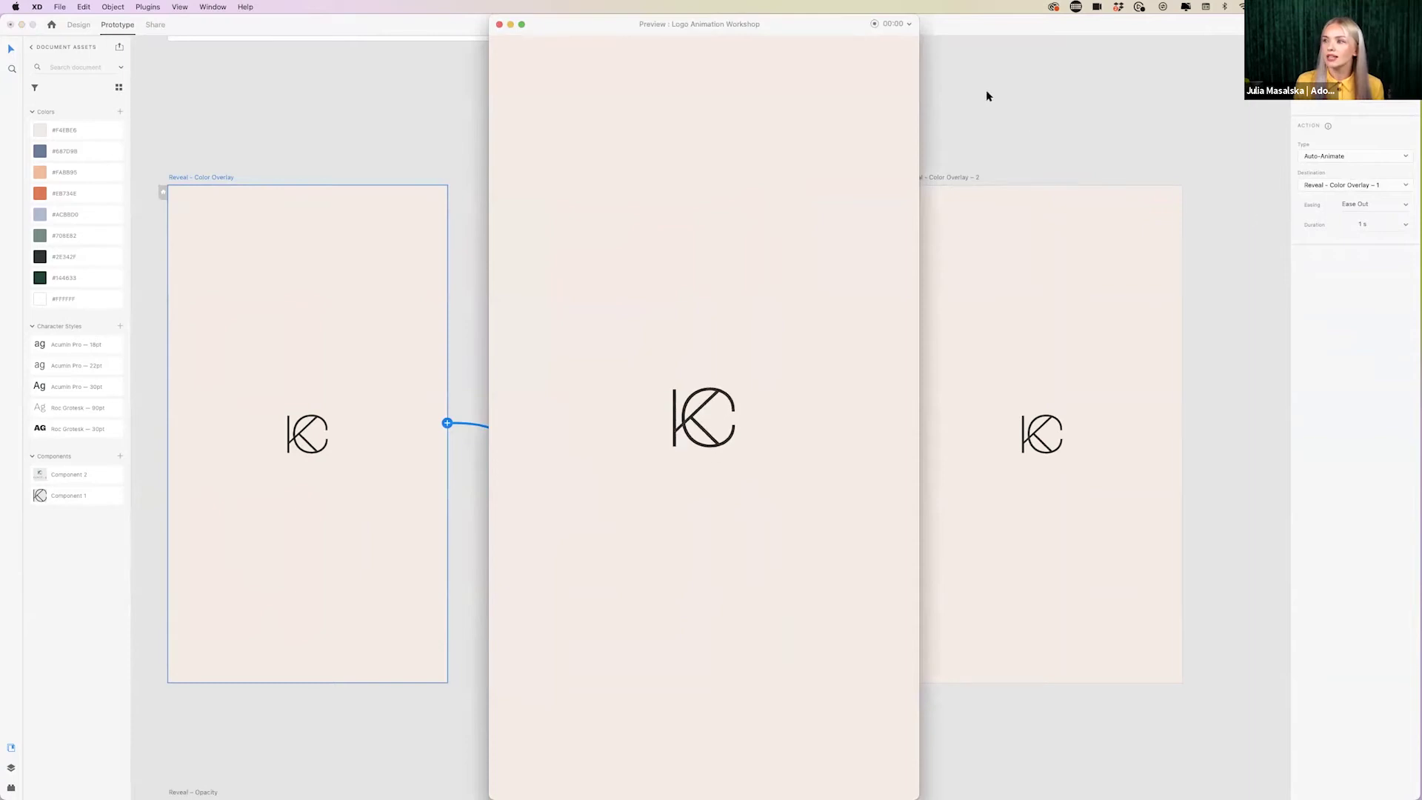
{"action": "left_click", "coordinate": [499, 25]}
{"action": "left_click", "coordinate": [966, 179]}
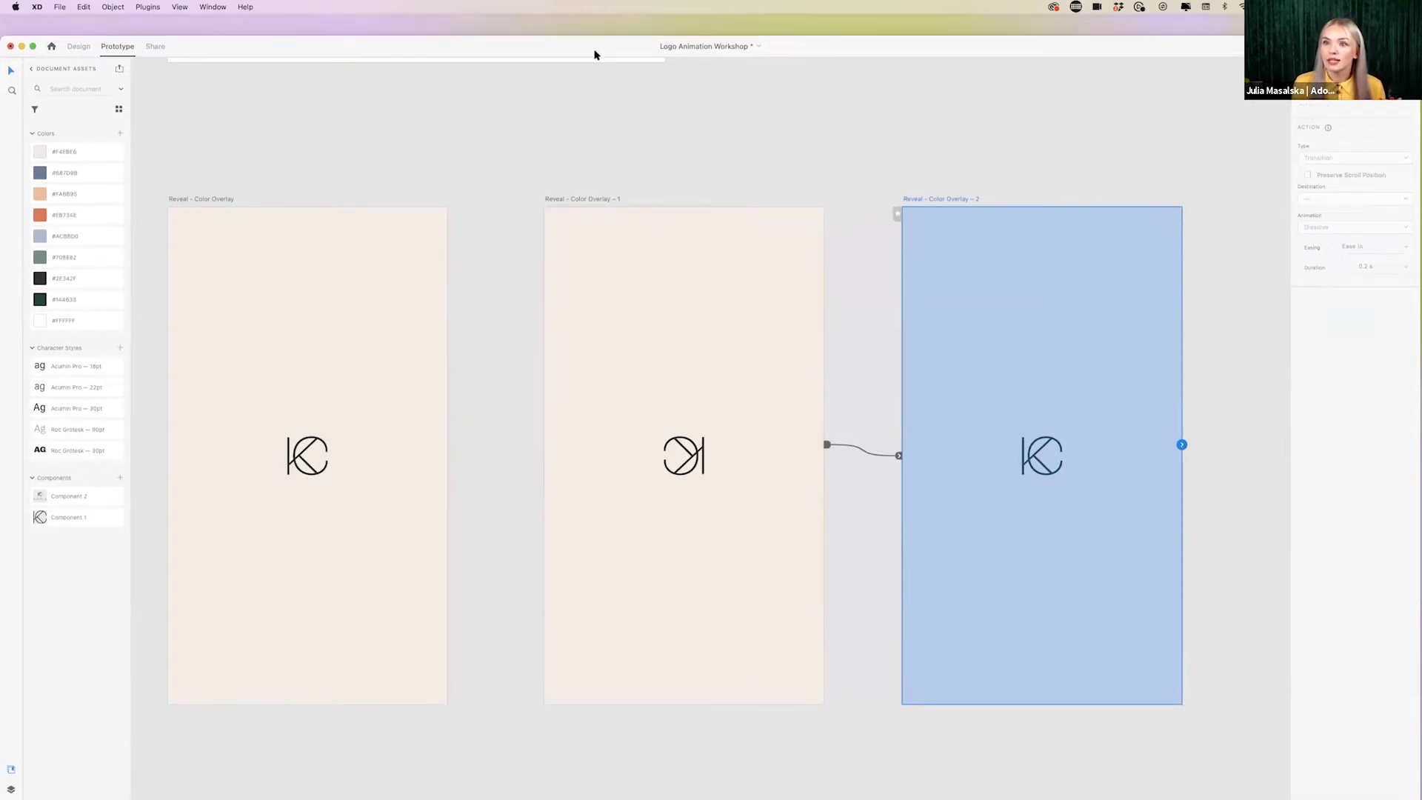
- Delete the Reveal - Color Overlay - 2 artboard in Design mode, then return to Prototype mode
{"action": "left_click", "coordinate": [79, 46]}
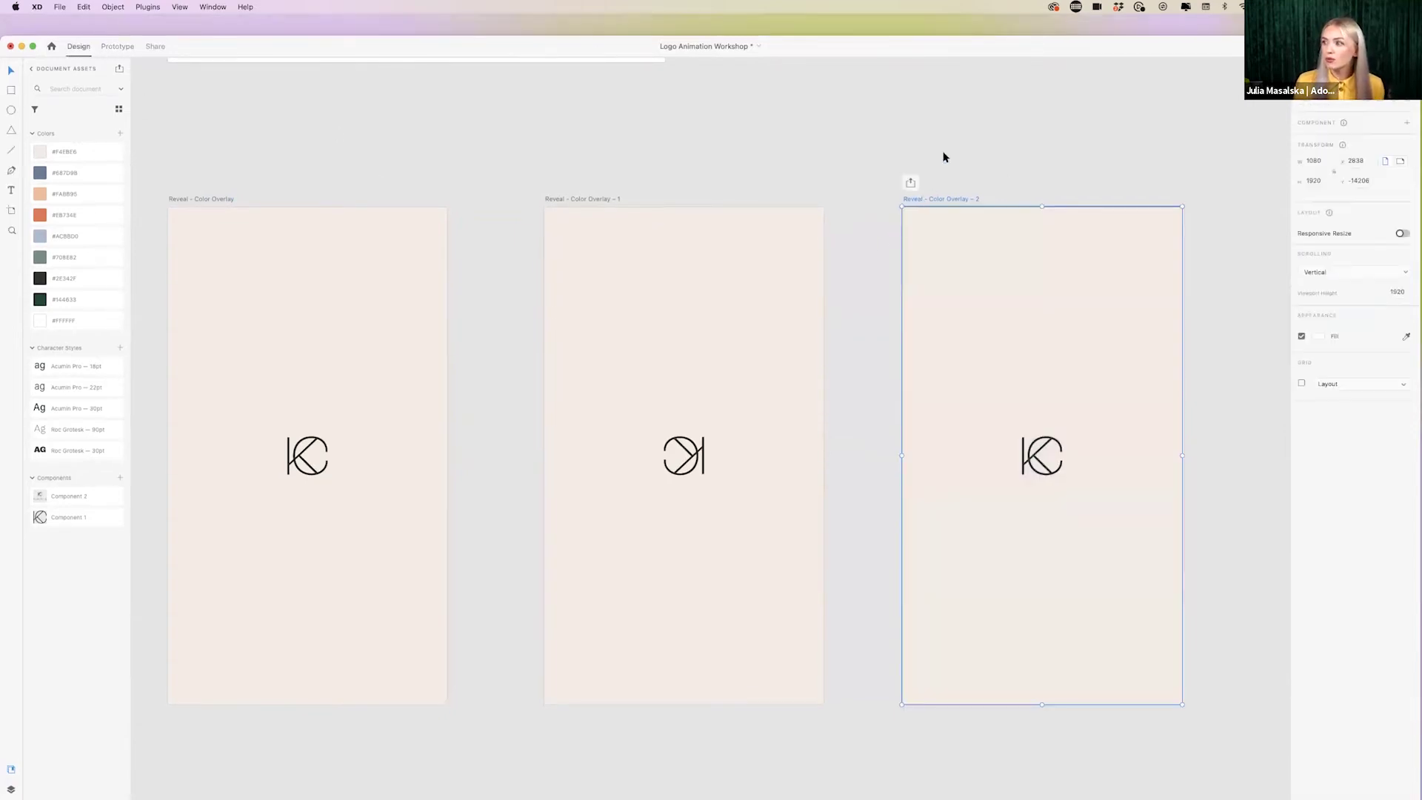
{"action": "key", "text": "Delete"}
{"action": "left_click_drag", "start_coordinate": [829, 54], "coordinate": [828, 21]}
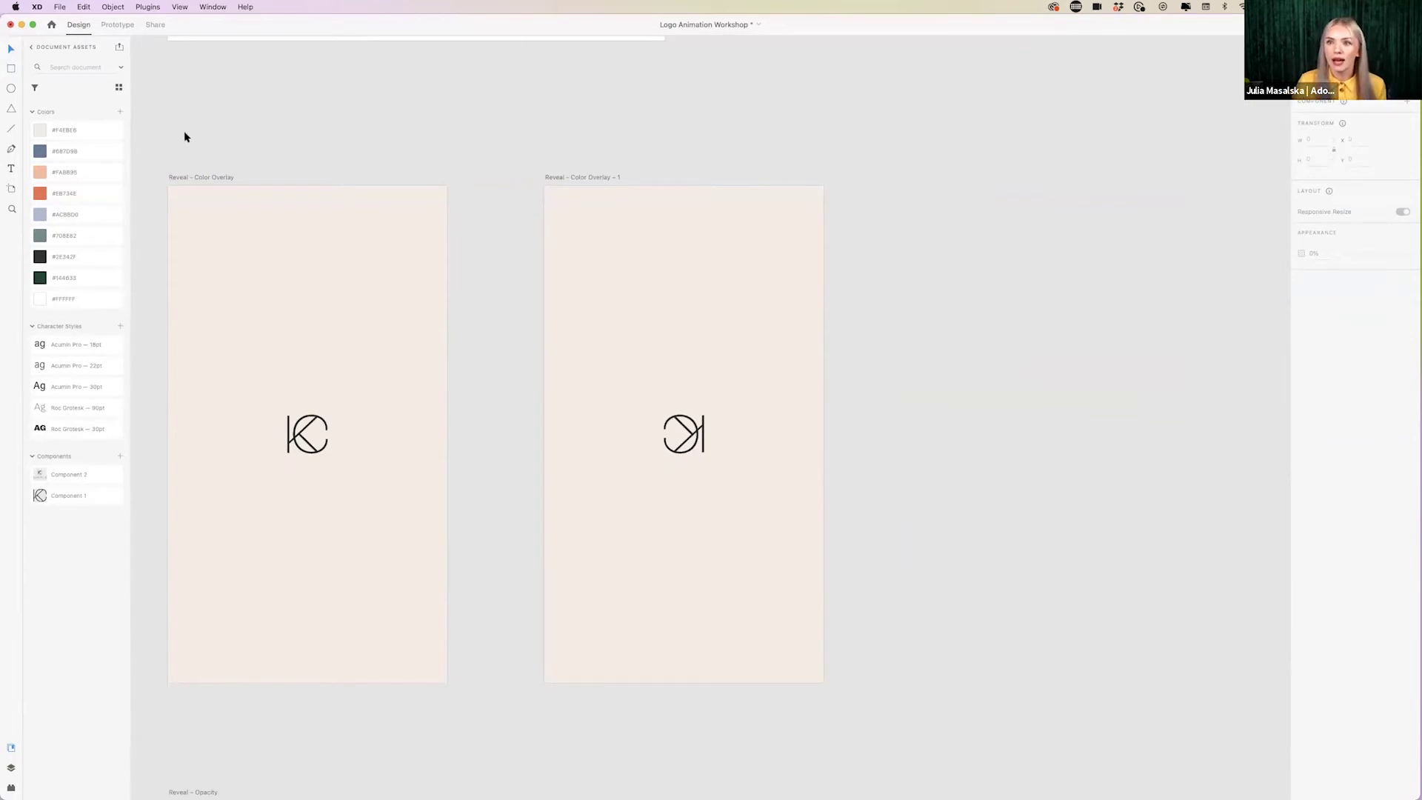
{"action": "left_click", "coordinate": [120, 28]}
{"action": "left_click", "coordinate": [193, 176]}
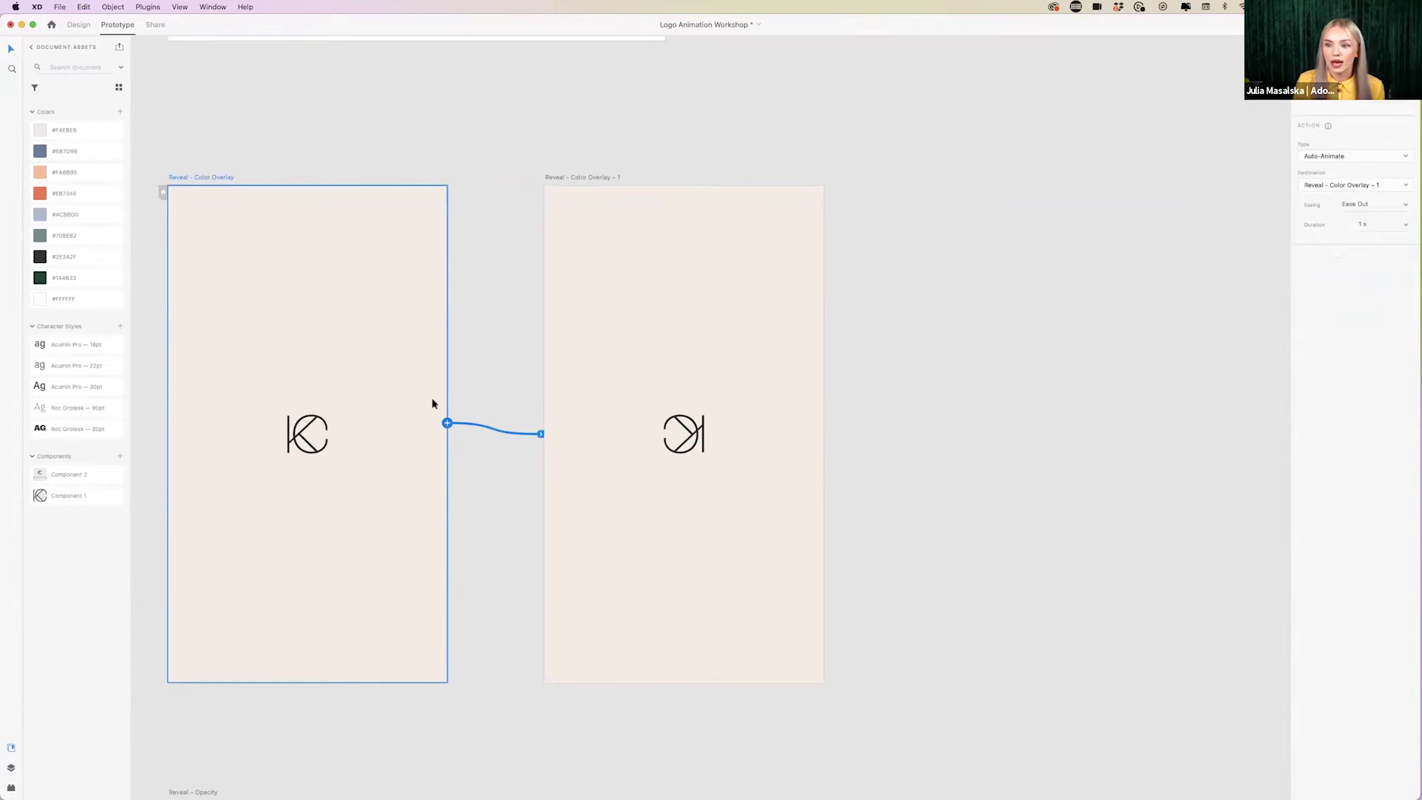
- Link Reveal - Color Overlay - 1 back to Reveal - Color Overlay (1 s Ease Out Auto-Animate) and preview the loop
{"action": "left_click", "coordinate": [606, 182]}
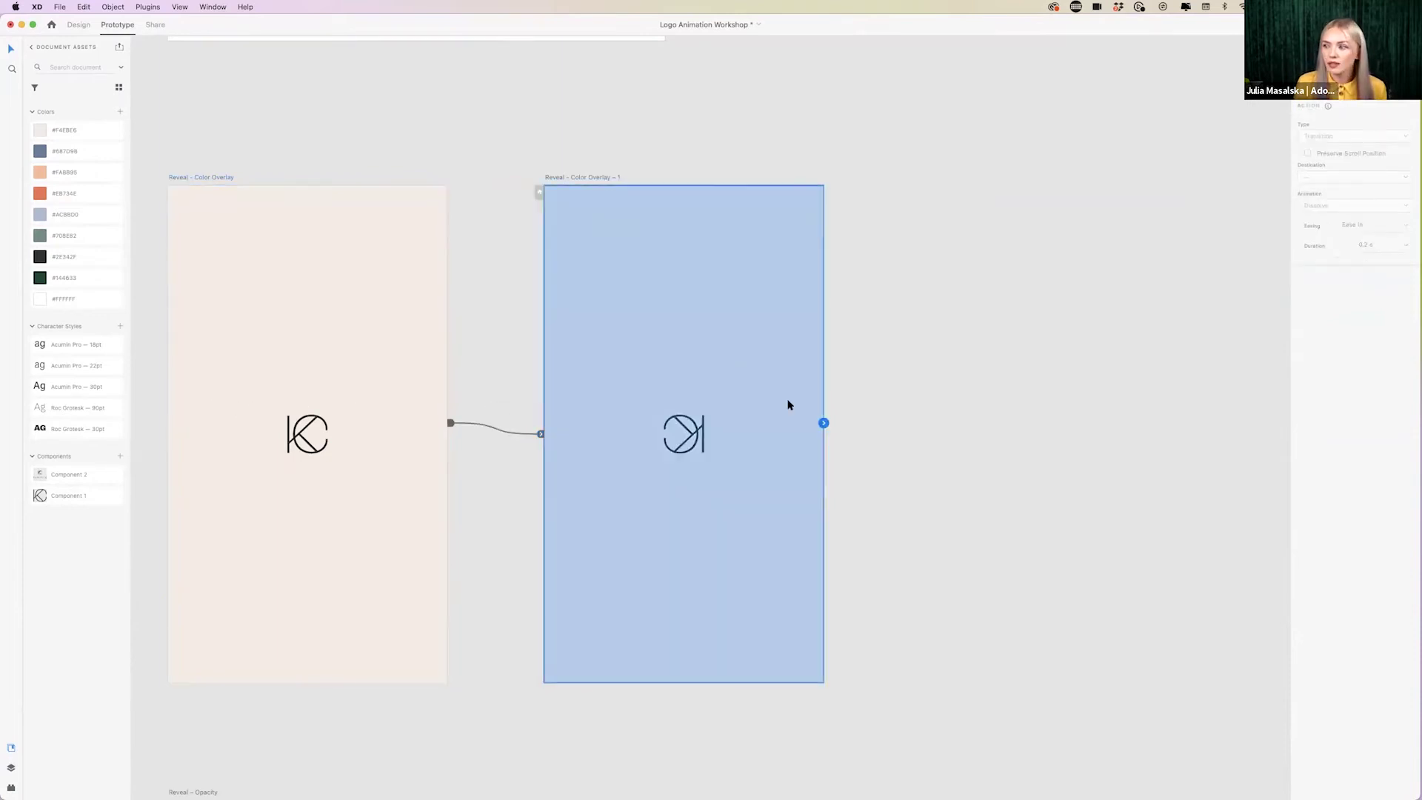
{"action": "left_click_drag", "start_coordinate": [822, 422], "coordinate": [319, 311]}
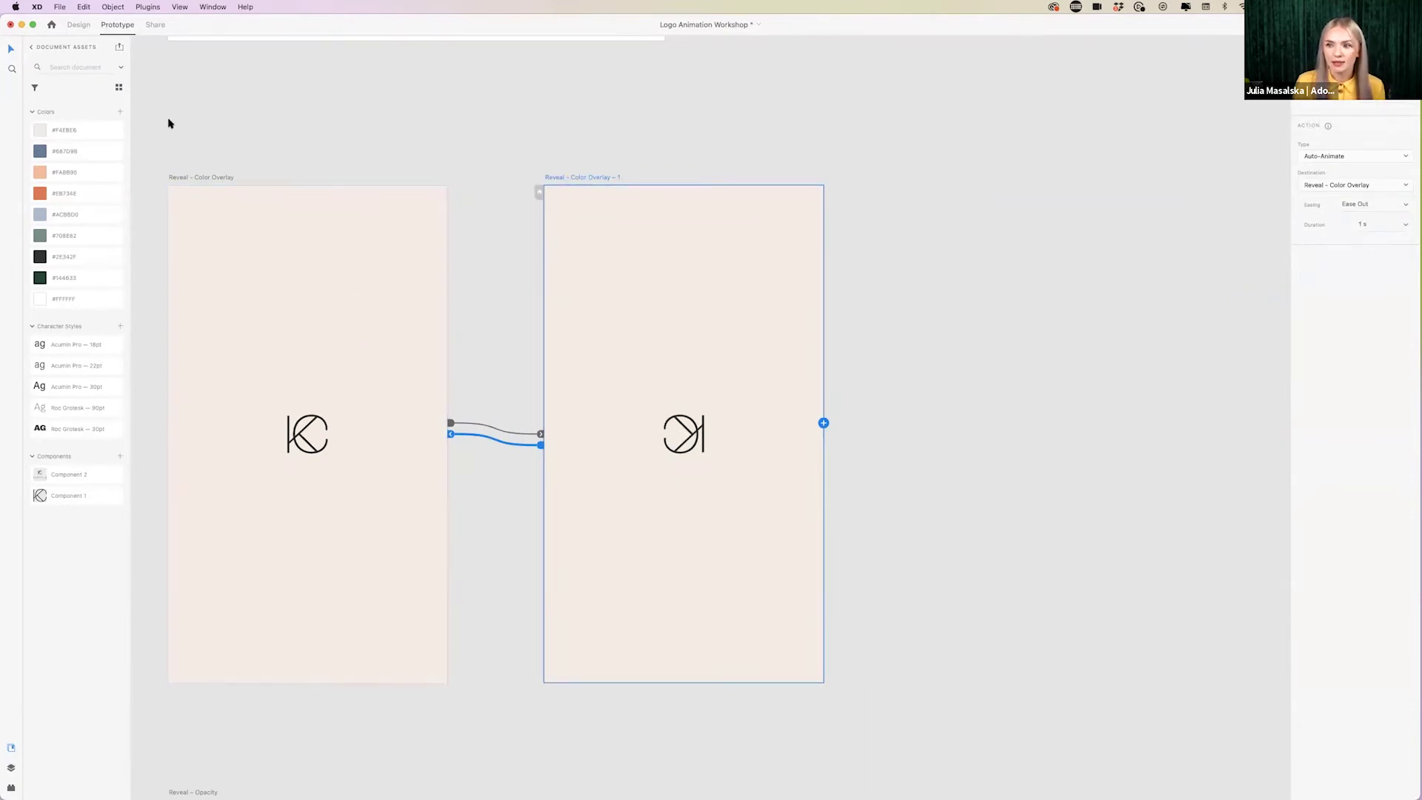
{"action": "left_click", "coordinate": [203, 180]}
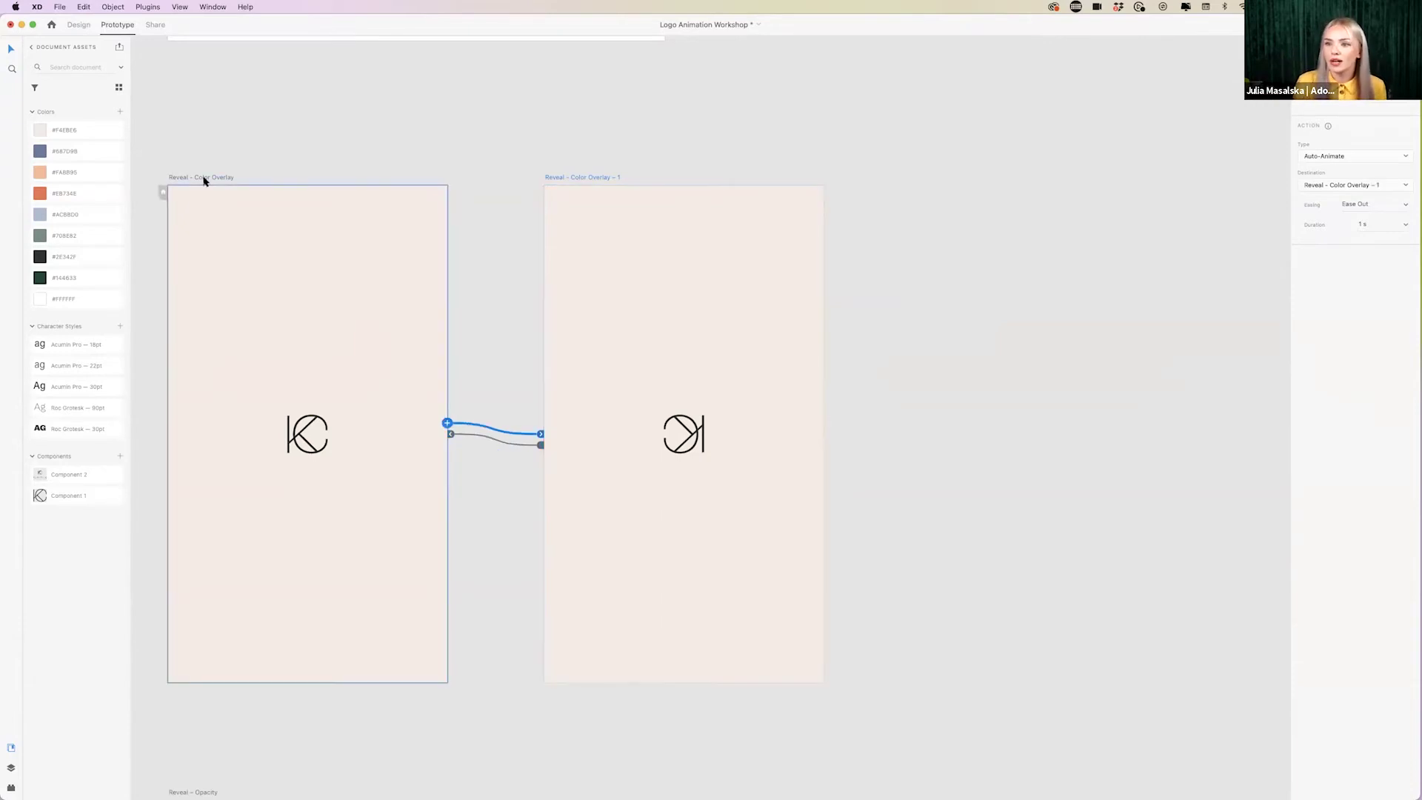
{"action": "key", "text": "super+Return"}
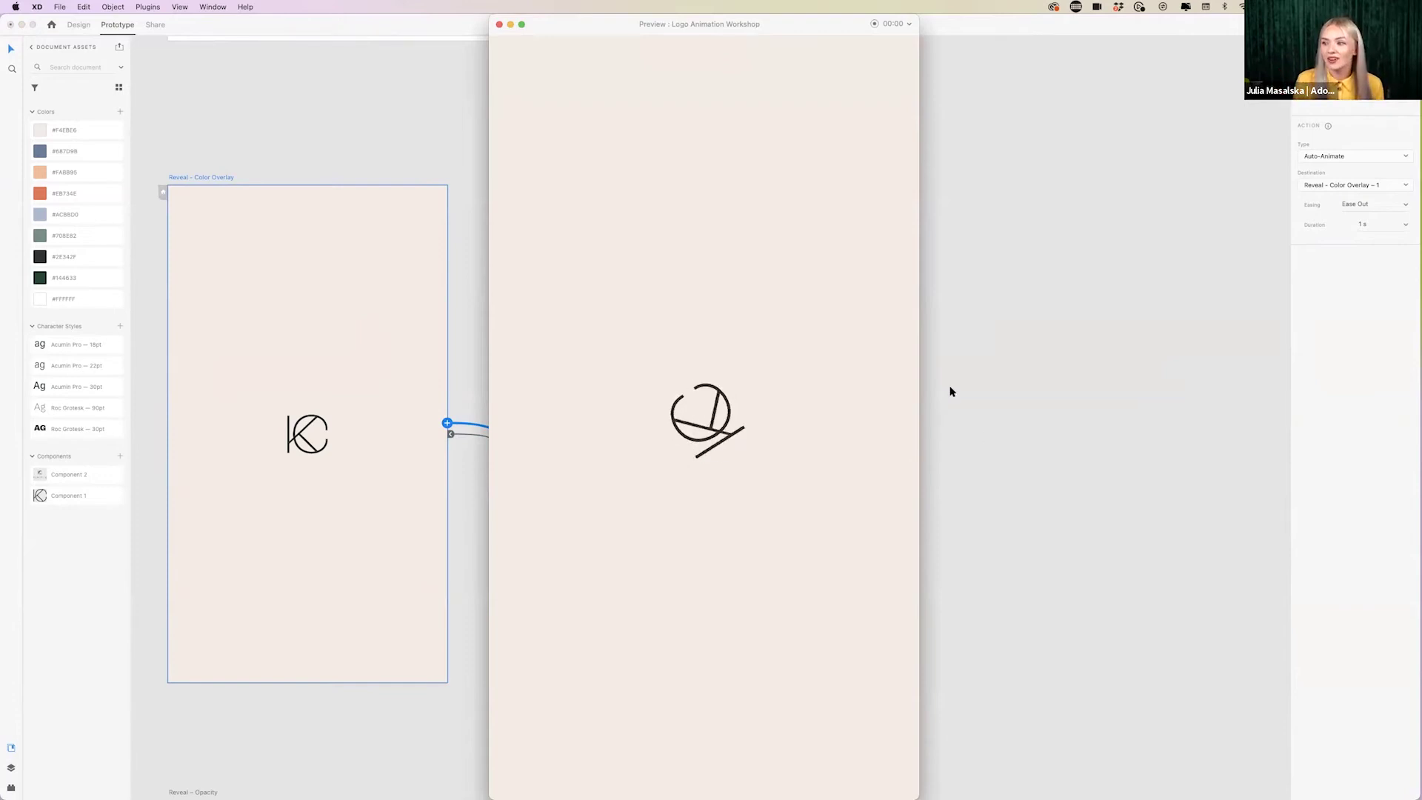
{"action": "left_click", "coordinate": [500, 25]}
{"action": "left_click", "coordinate": [1009, 376]}
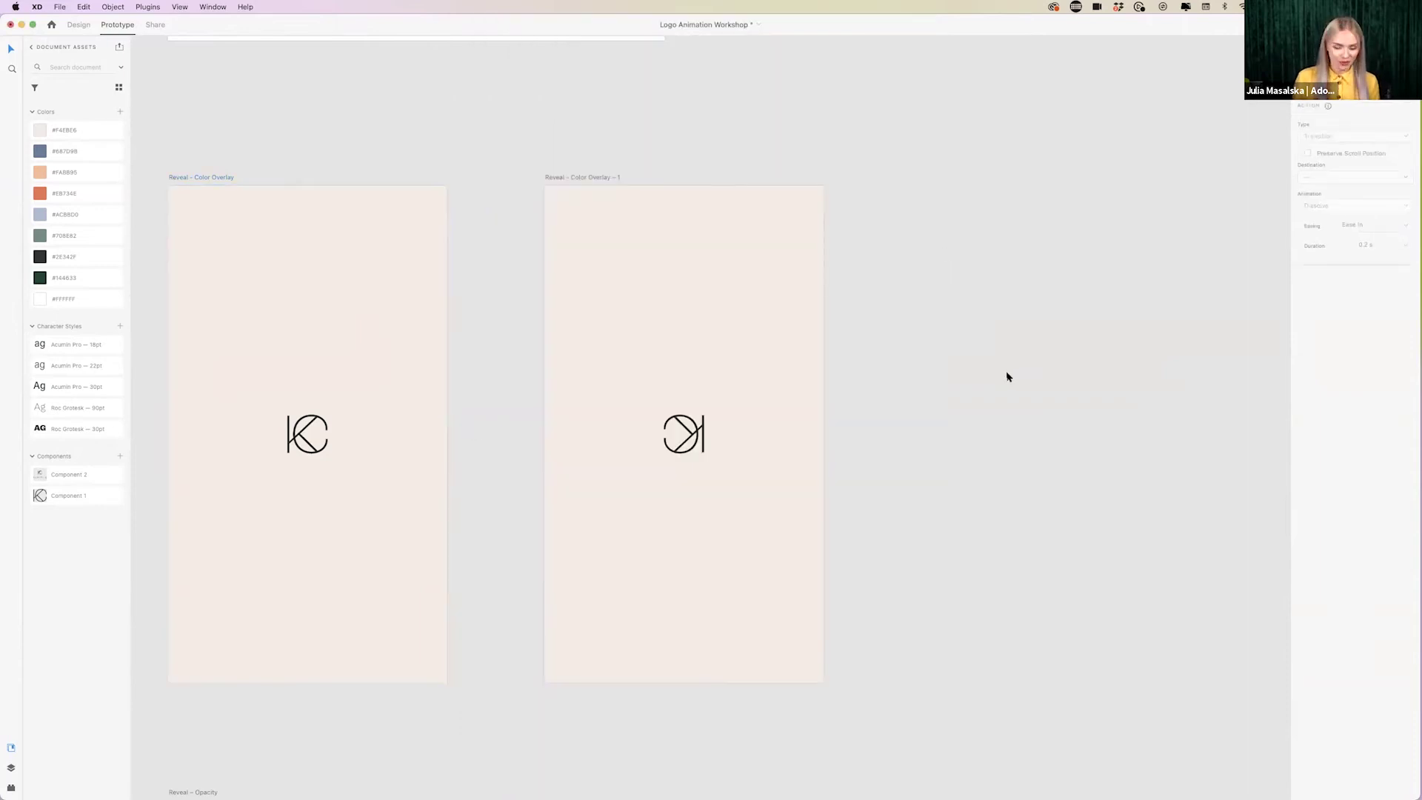
- In Design mode, delete the duplicate Reveal – Color Overlay – 1 artboard
{"action": "scroll", "coordinate": [1008, 376], "scroll_direction": "down", "scroll_amount": 10}
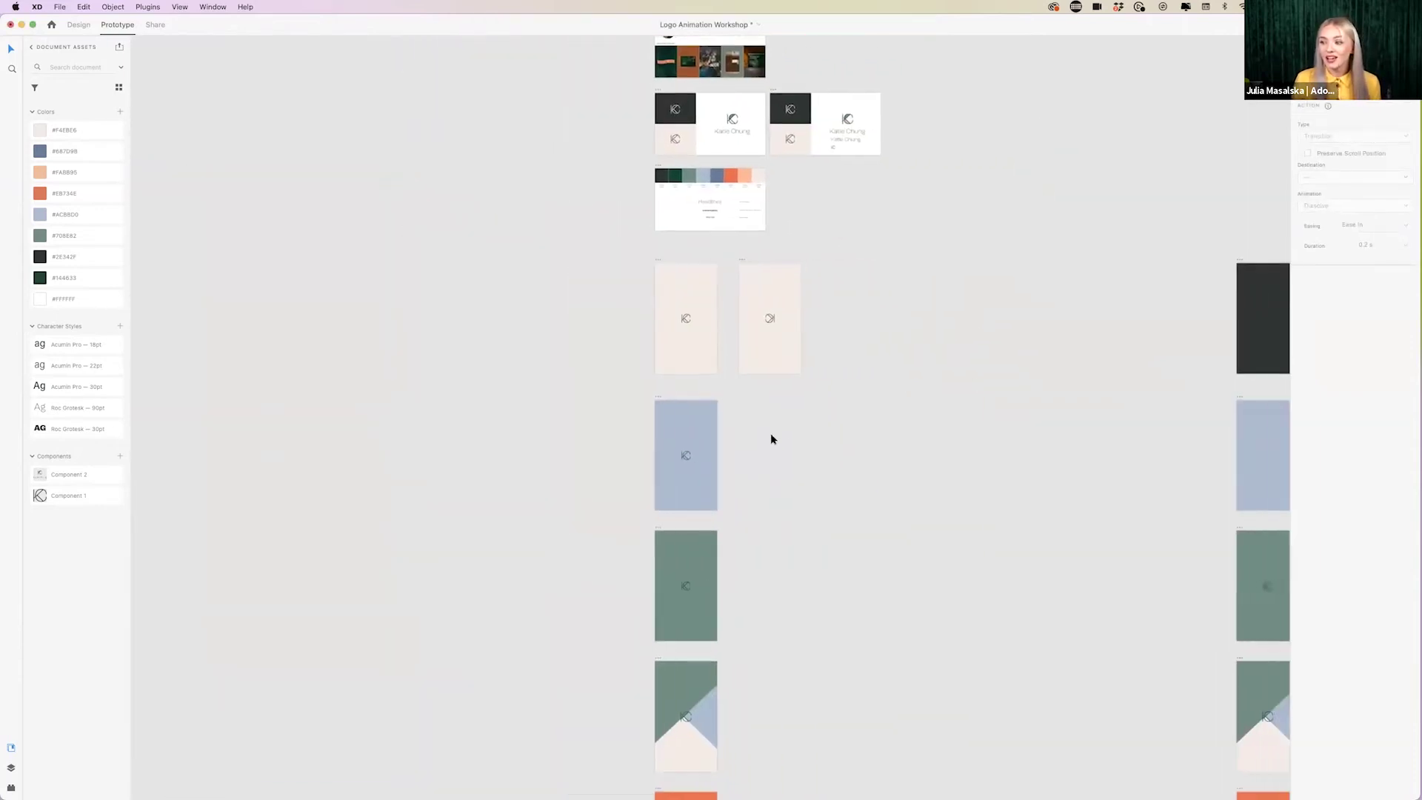
{"action": "scroll", "coordinate": [770, 437], "scroll_direction": "up", "scroll_amount": 2}
{"action": "scroll", "coordinate": [770, 437], "scroll_direction": "up", "scroll_amount": 5}
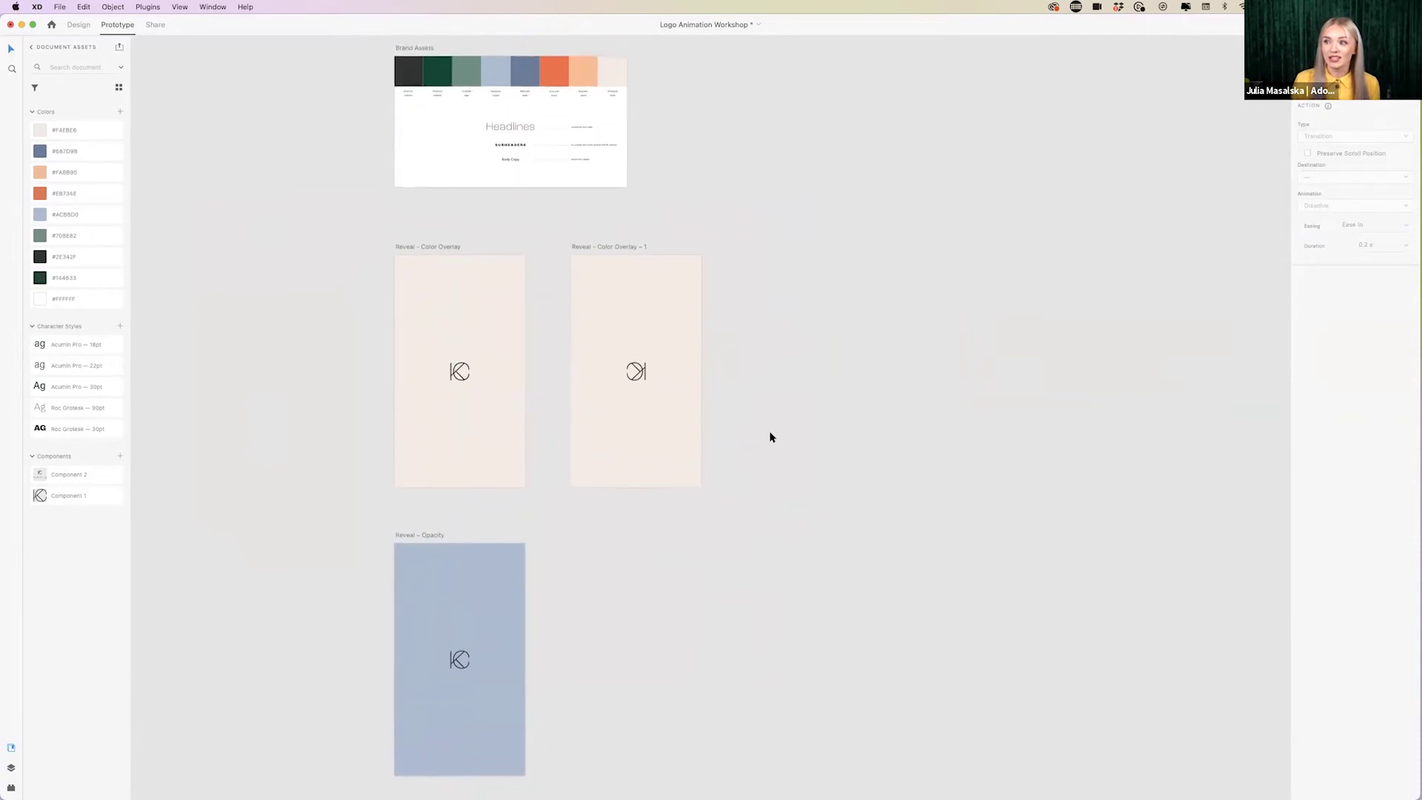
{"action": "scroll", "coordinate": [770, 437], "scroll_direction": "down", "scroll_amount": 5}
{"action": "scroll", "coordinate": [528, 353], "scroll_direction": "up", "scroll_amount": 4}
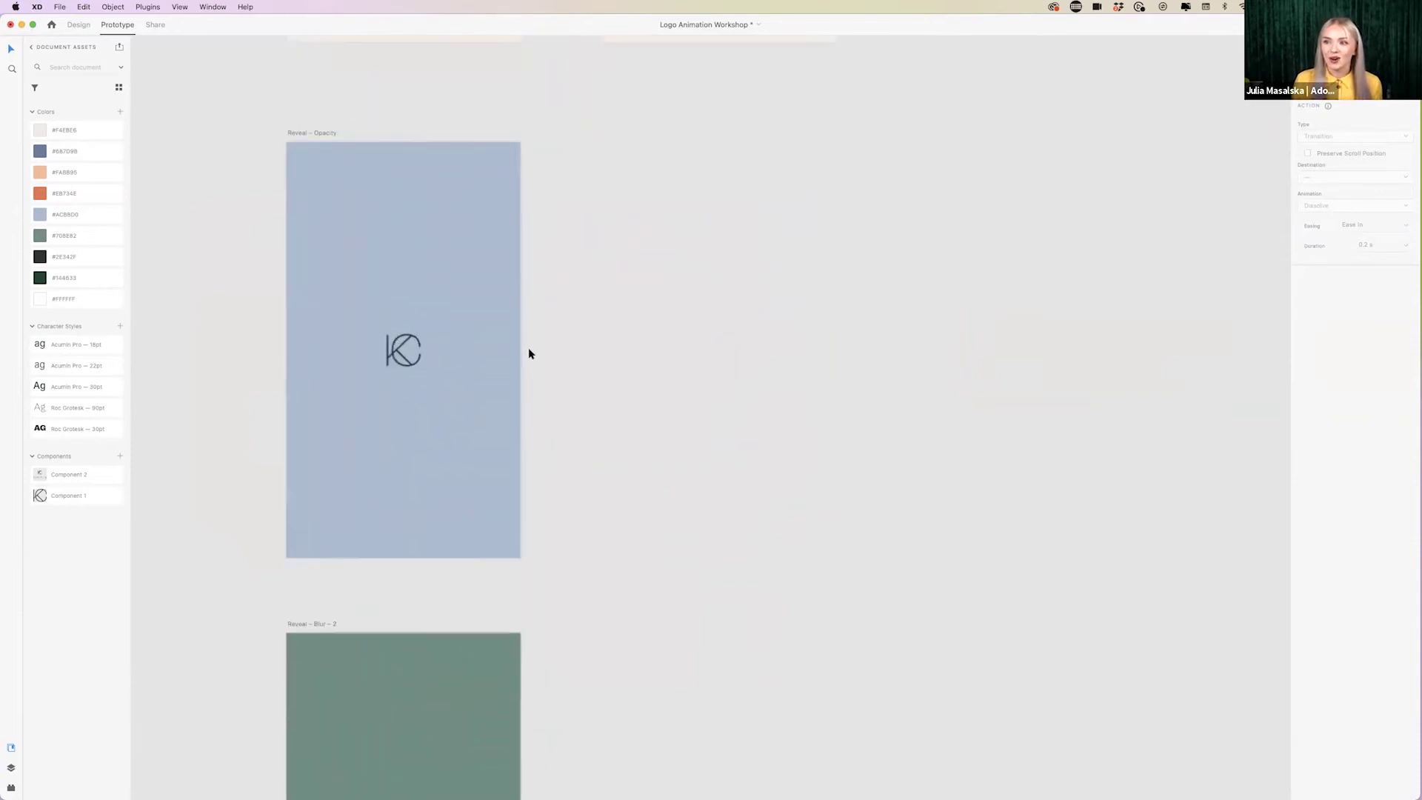
{"action": "scroll", "coordinate": [529, 354], "scroll_direction": "up", "scroll_amount": 7}
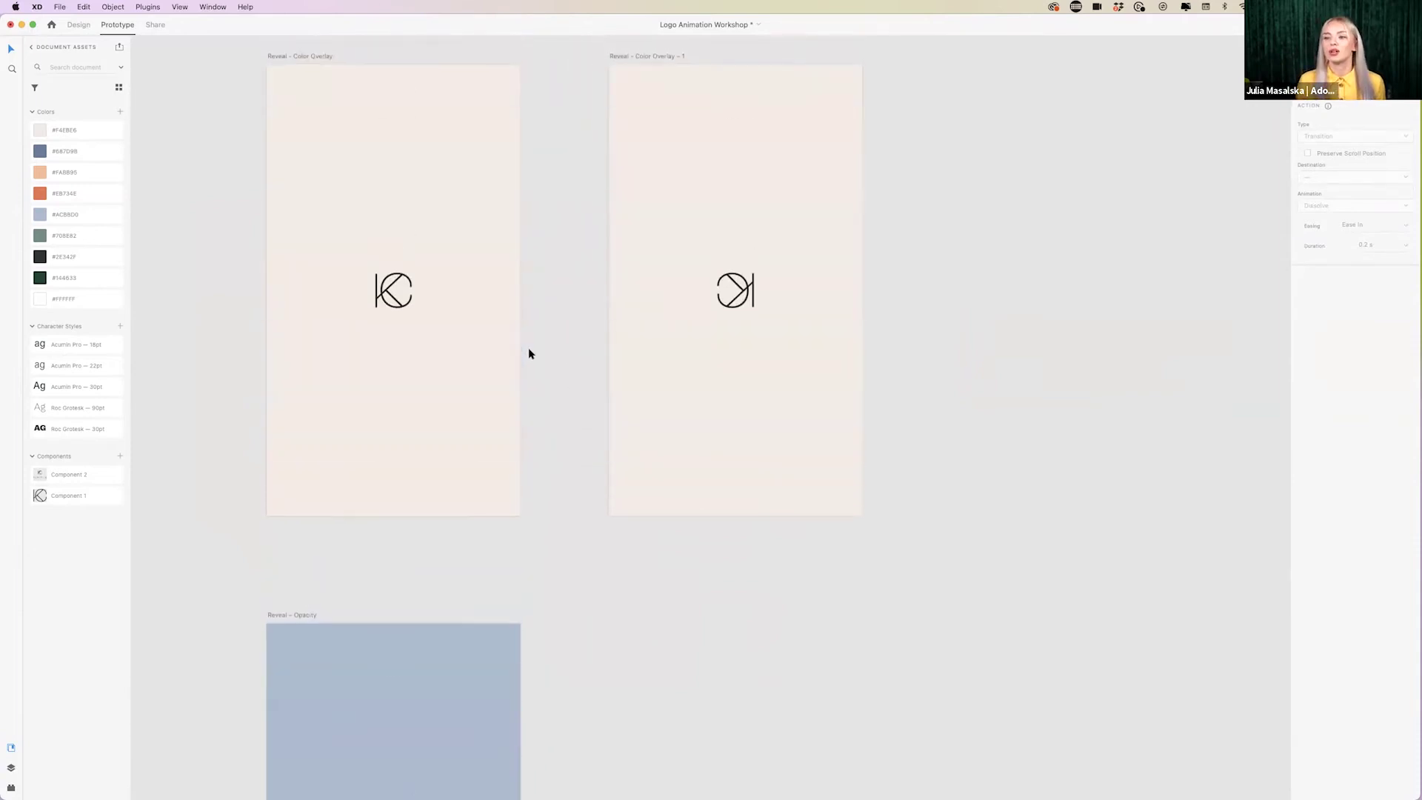
{"action": "scroll", "coordinate": [528, 353], "scroll_direction": "up", "scroll_amount": 2}
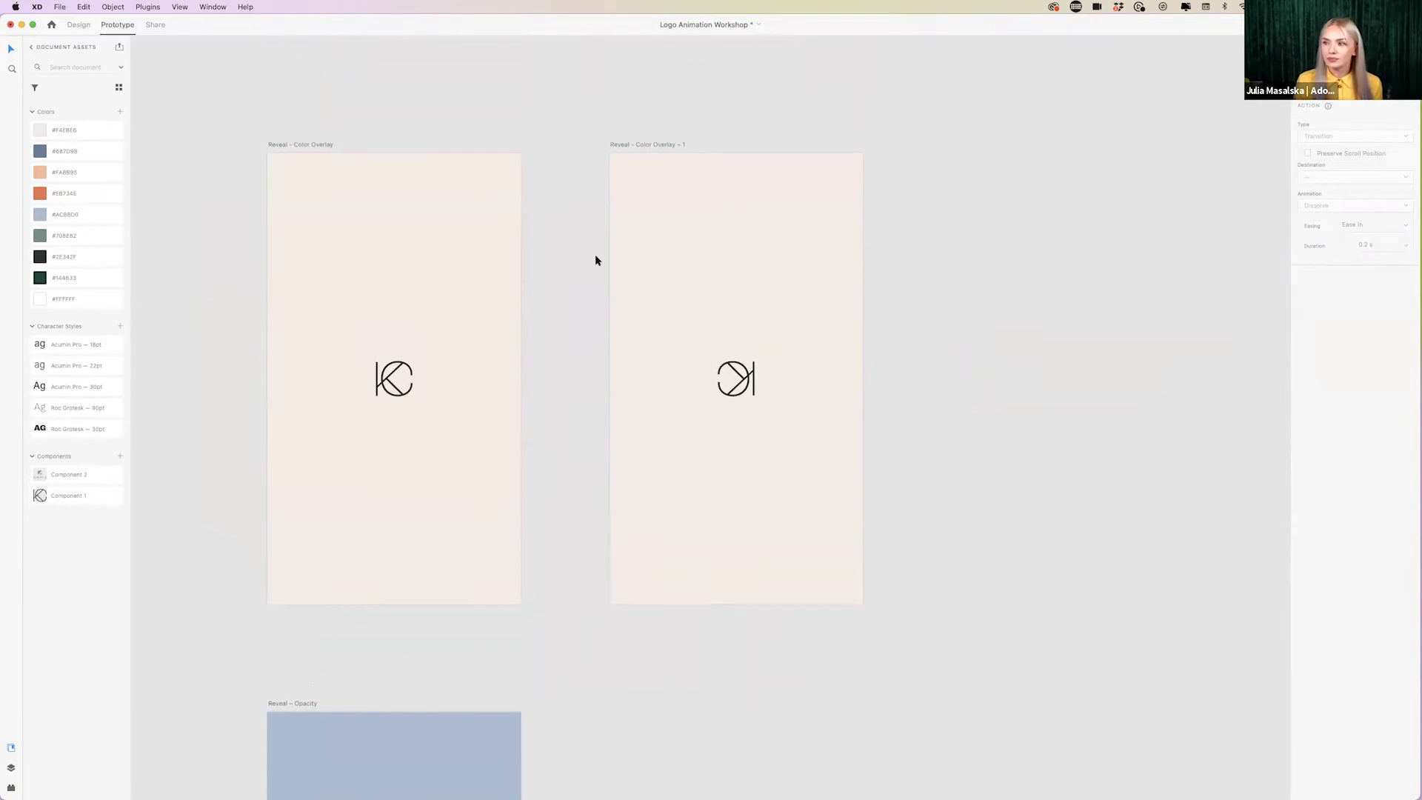
{"action": "left_click", "coordinate": [645, 143]}
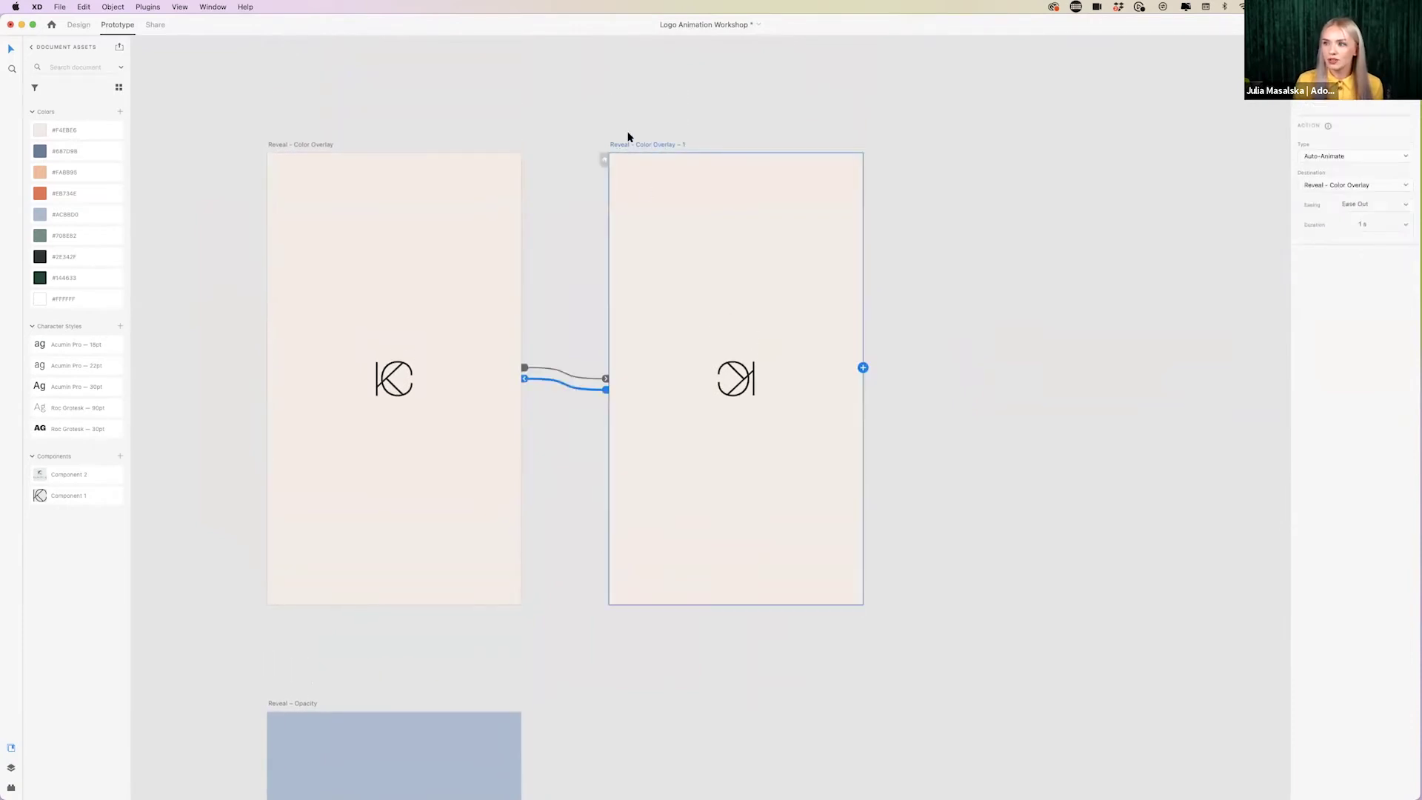
{"action": "left_click", "coordinate": [77, 25]}
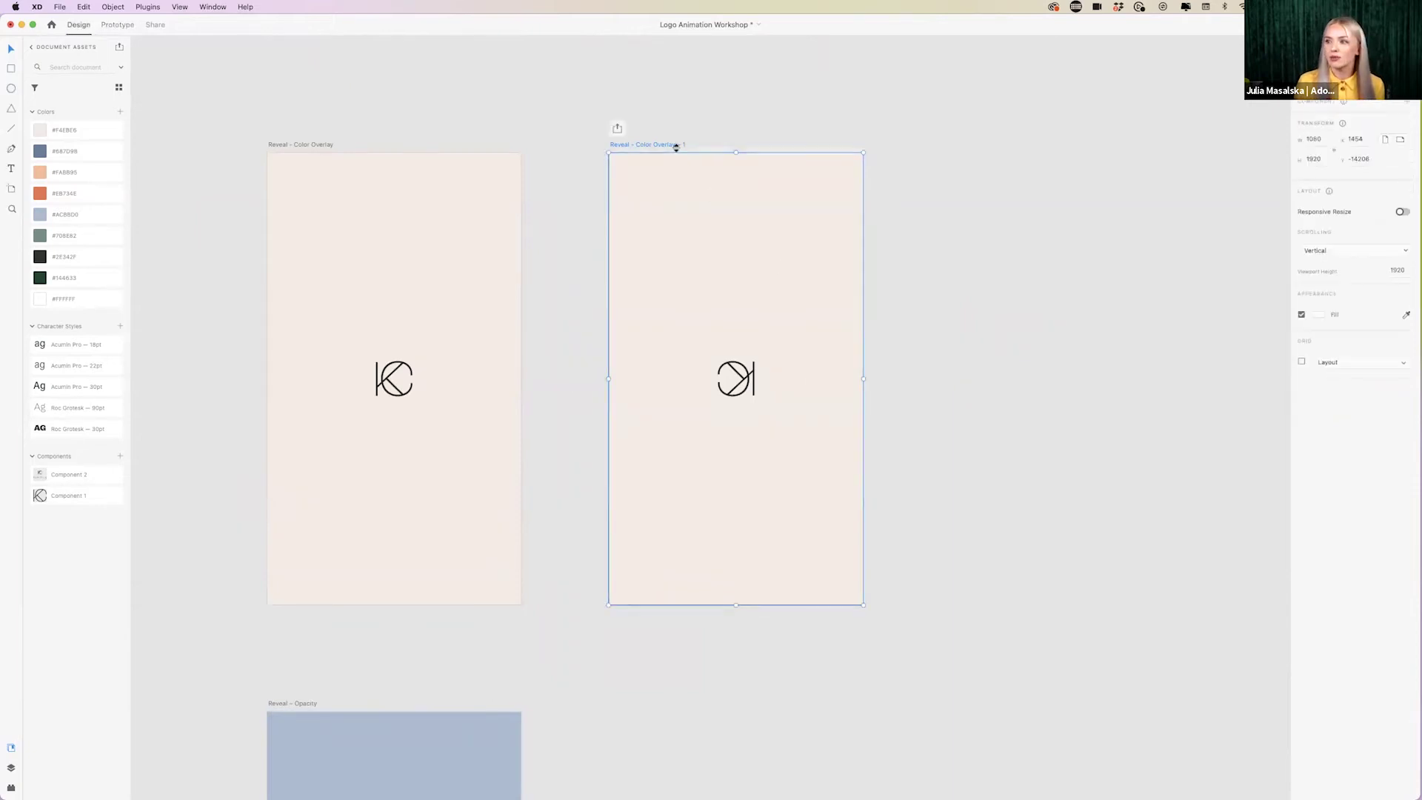
{"action": "left_click", "coordinate": [681, 119]}
{"action": "left_click", "coordinate": [670, 143]}
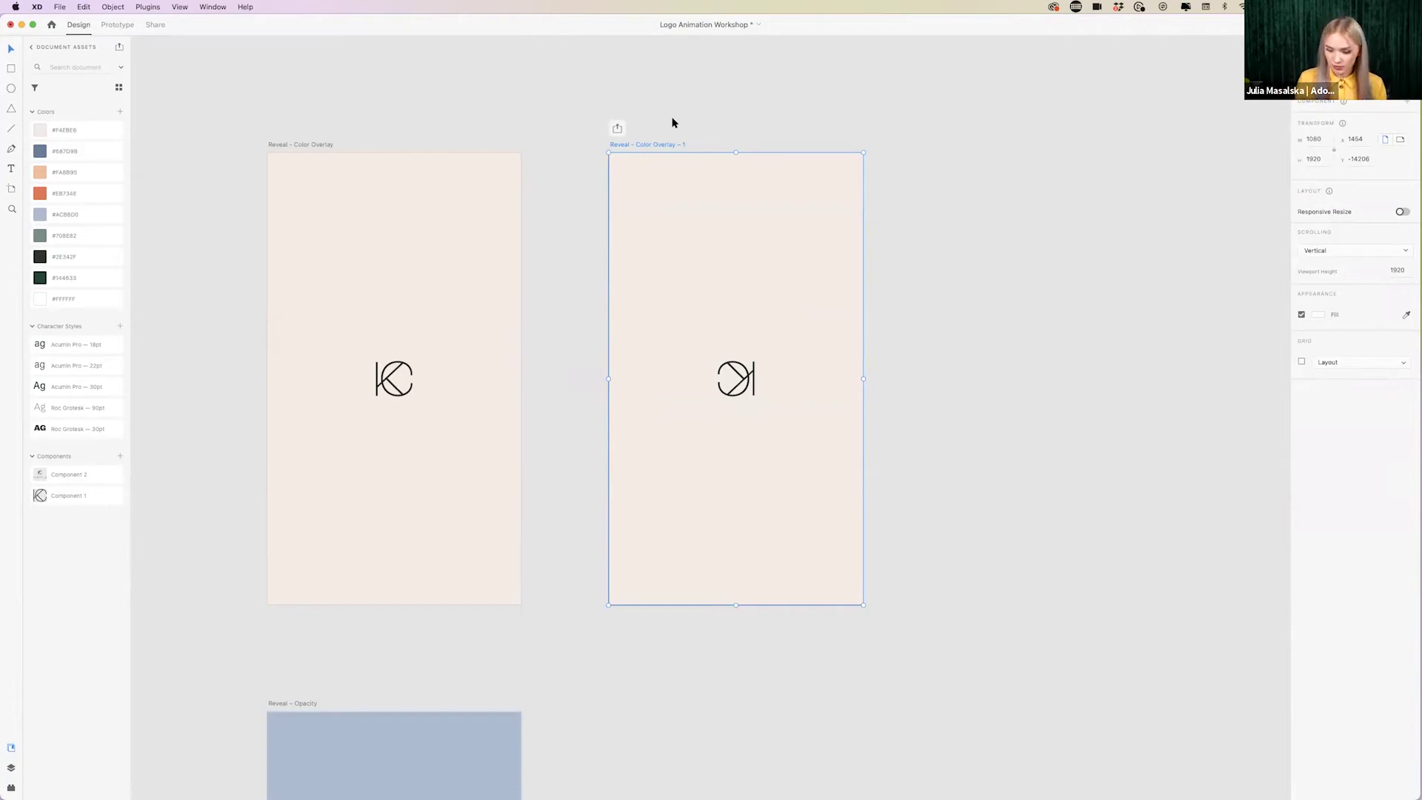
{"action": "key", "text": "Delete"}
{"action": "scroll", "coordinate": [540, 190], "scroll_direction": "up", "scroll_amount": 2}
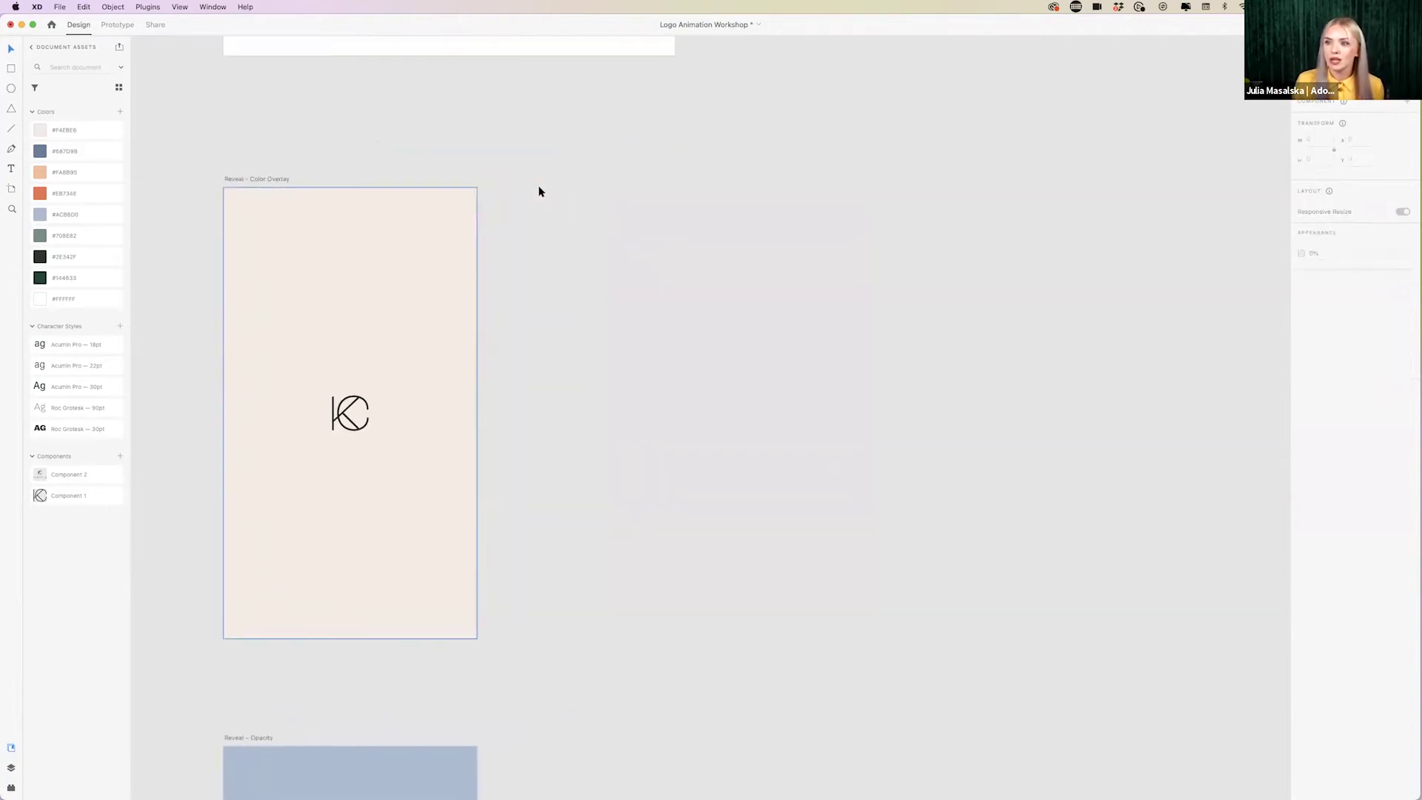
- Pan and zoom the canvas to show the Reveal, Reveal – 1, Reveal – 2 and Reveal – 3 artboards
{"action": "scroll", "coordinate": [538, 191], "scroll_direction": "down", "scroll_amount": 2}
{"action": "scroll", "coordinate": [538, 191], "scroll_direction": "left", "scroll_amount": 1}
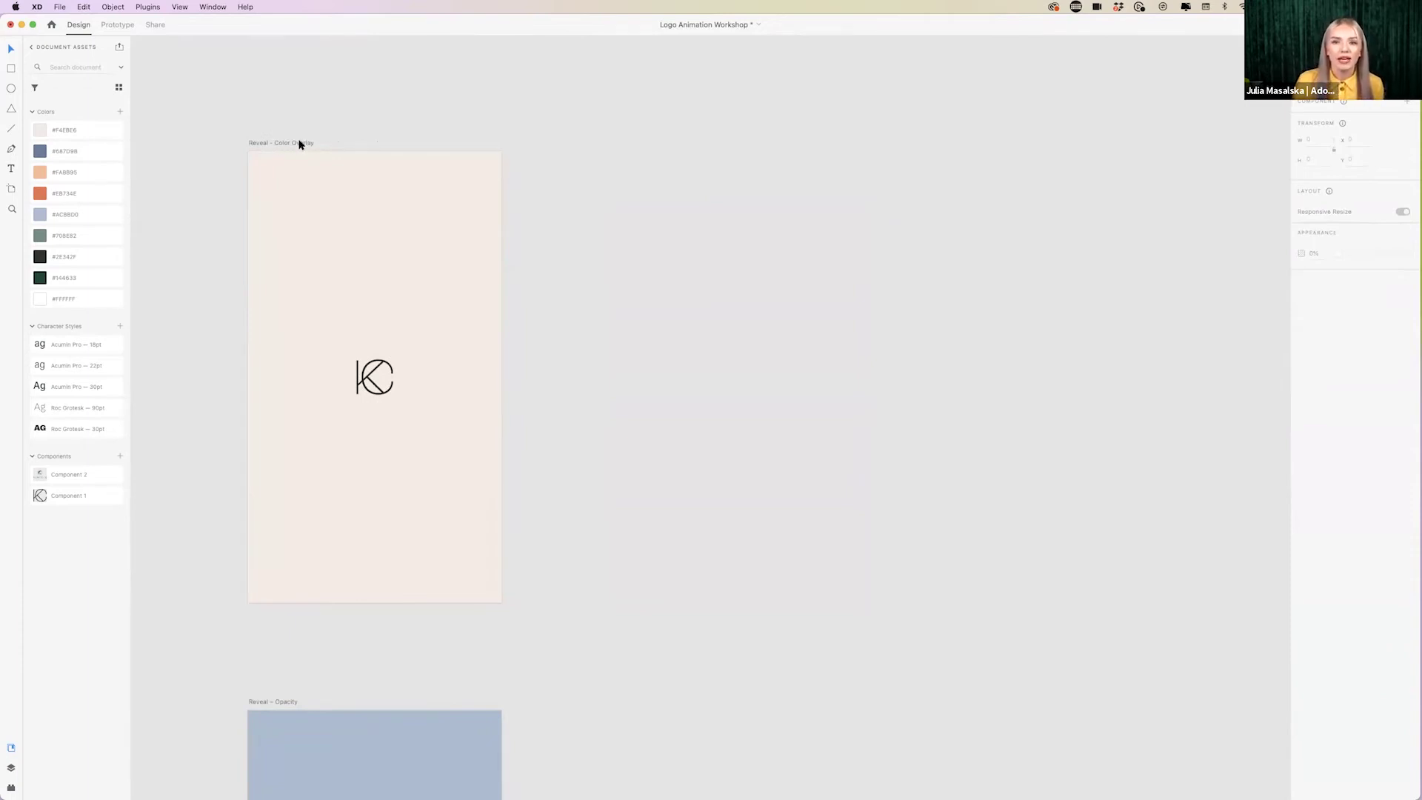
{"action": "scroll", "coordinate": [299, 144], "scroll_direction": "down", "scroll_amount": 5}
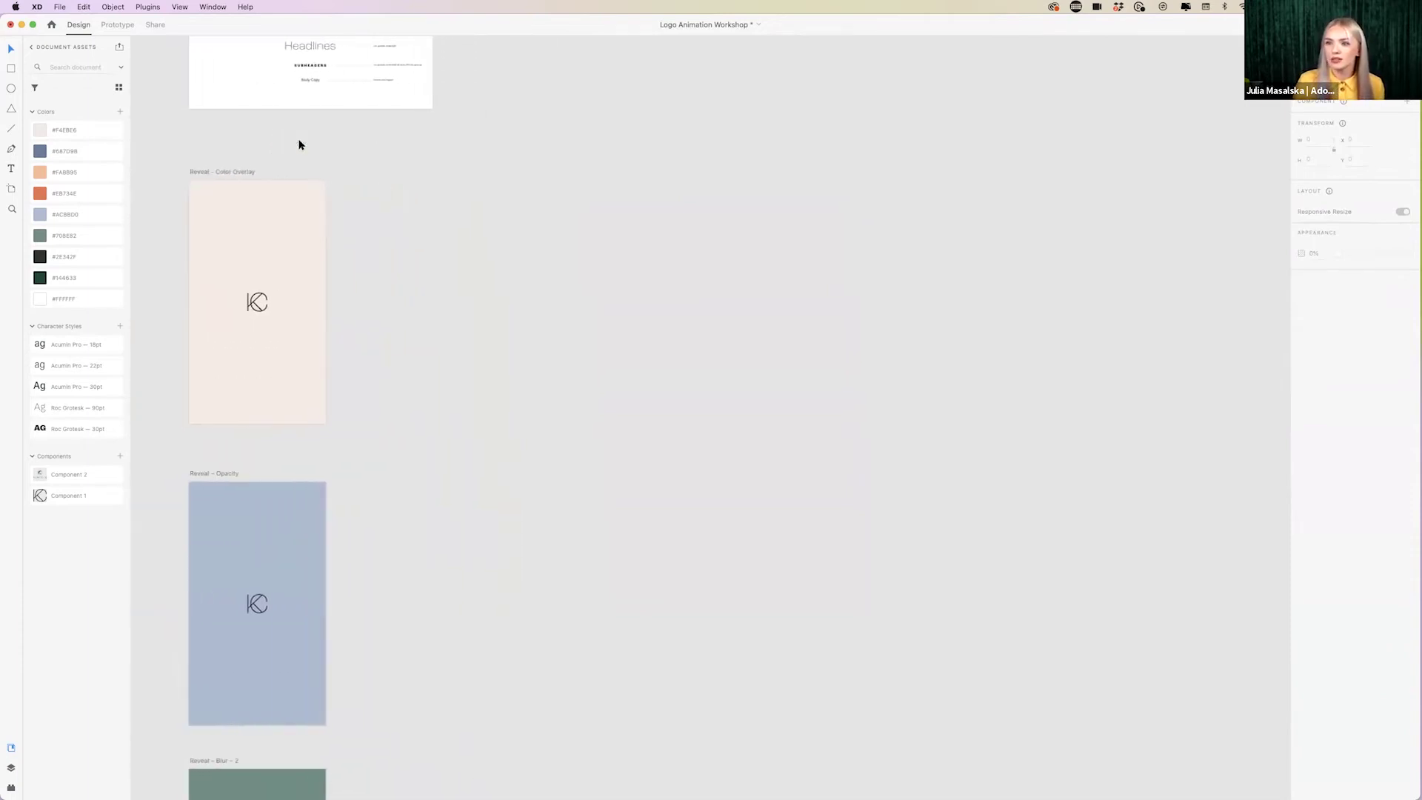
{"action": "scroll", "coordinate": [299, 144], "scroll_direction": "right", "scroll_amount": 10}
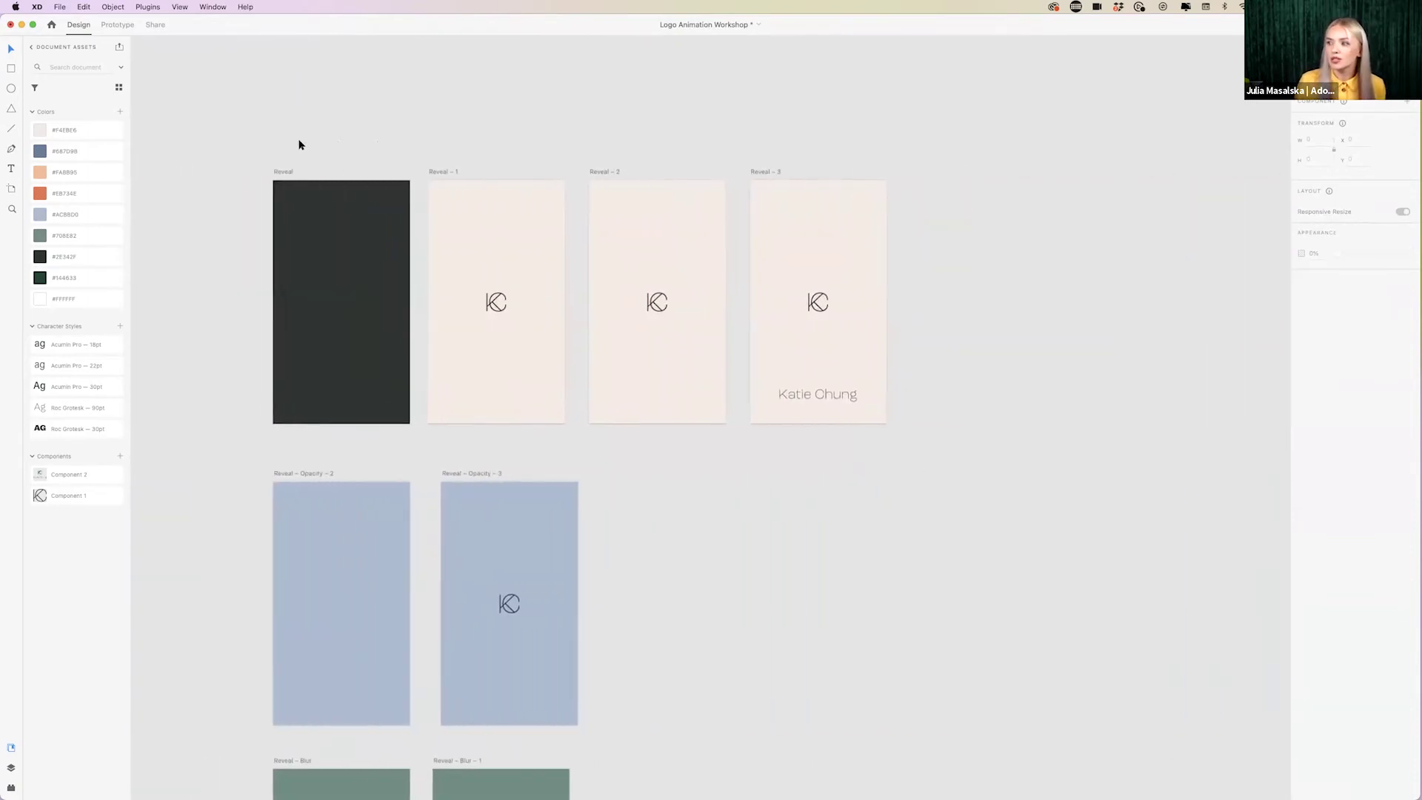
{"action": "scroll", "coordinate": [299, 144], "scroll_direction": "right", "scroll_amount": 2}
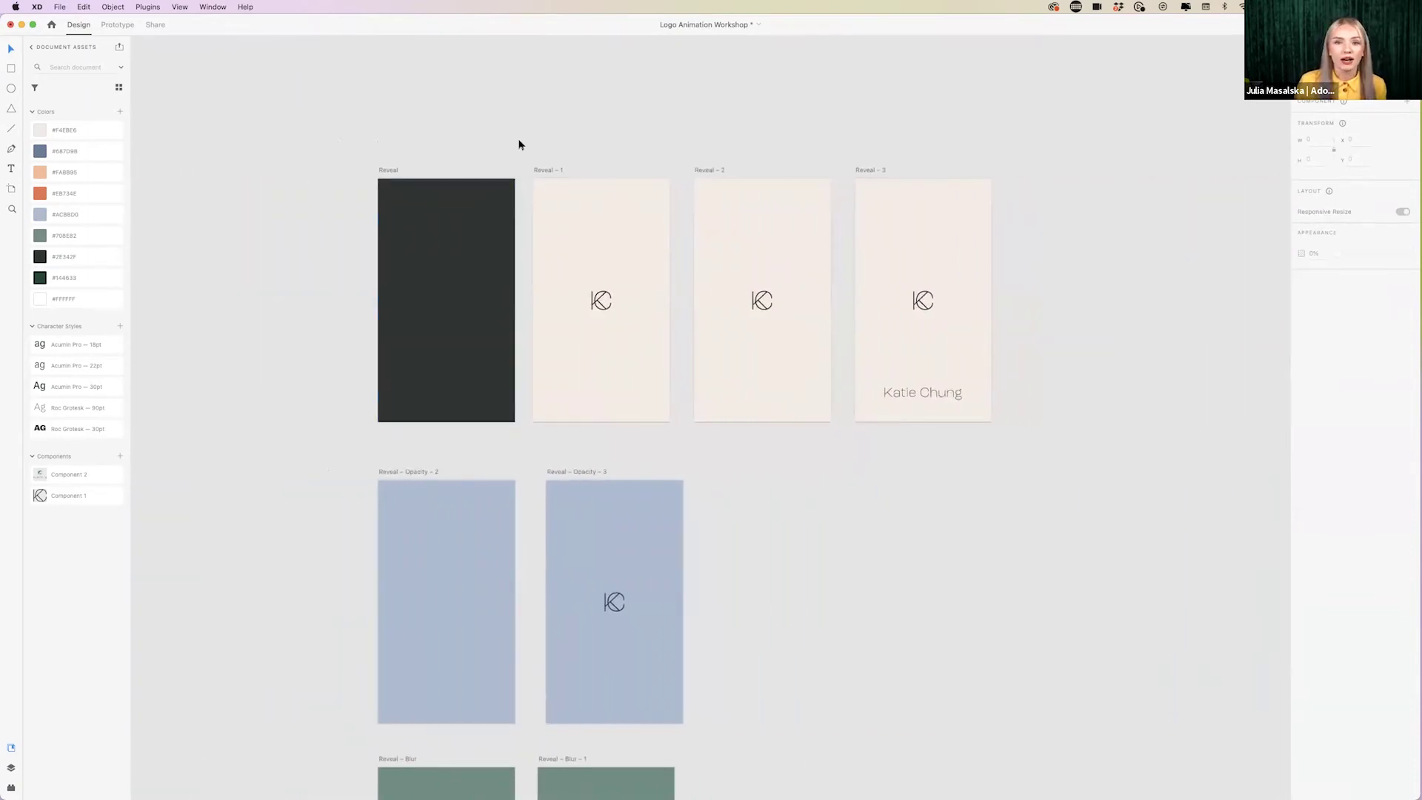
{"action": "scroll", "coordinate": [572, 342], "scroll_direction": "down", "scroll_amount": 2}
{"action": "scroll", "coordinate": [572, 342], "scroll_direction": "down", "scroll_amount": 3}
{"action": "scroll", "coordinate": [572, 342], "scroll_direction": "down", "scroll_amount": 3}
{"action": "scroll", "coordinate": [572, 342], "scroll_direction": "right", "scroll_amount": 1}
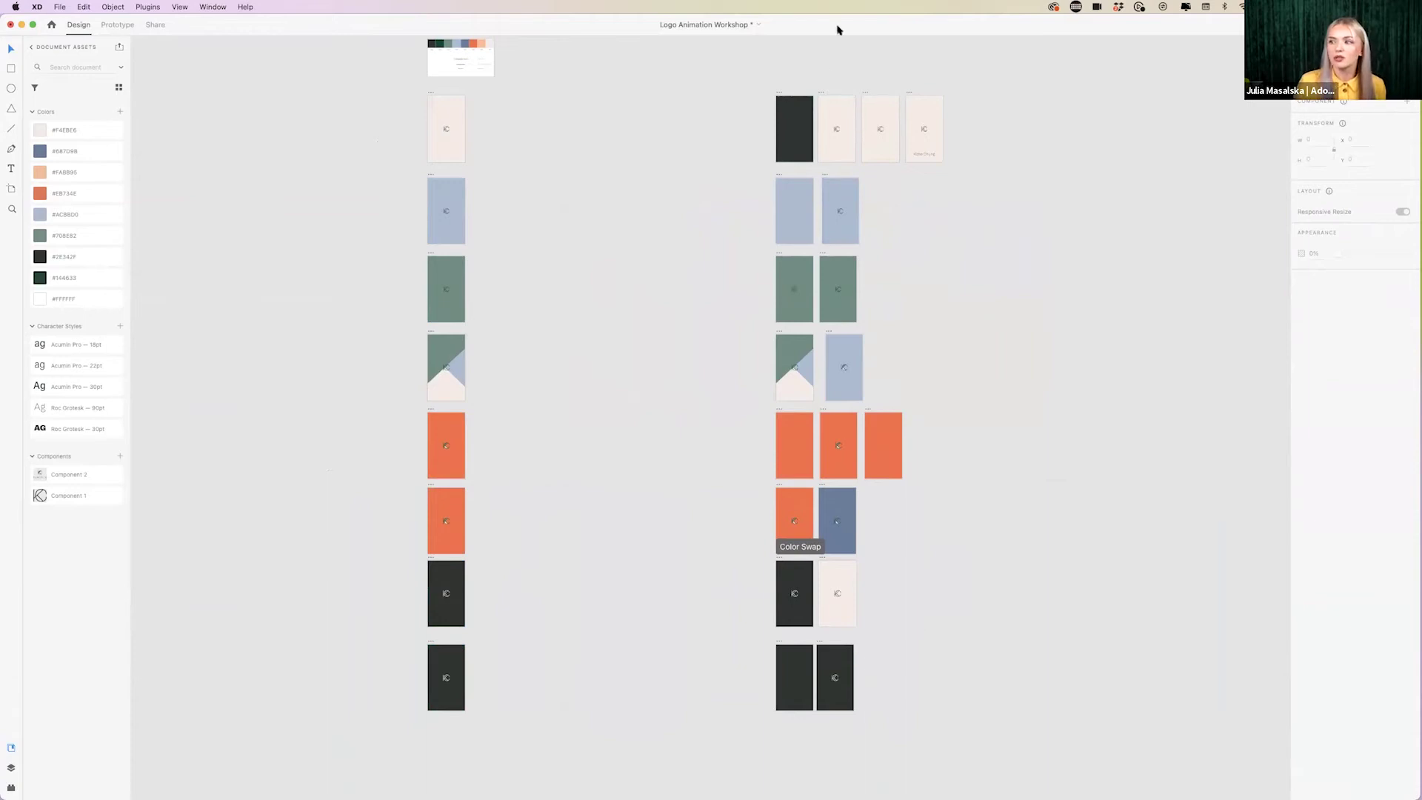
{"action": "scroll", "coordinate": [954, 473], "scroll_direction": "up", "scroll_amount": 3}
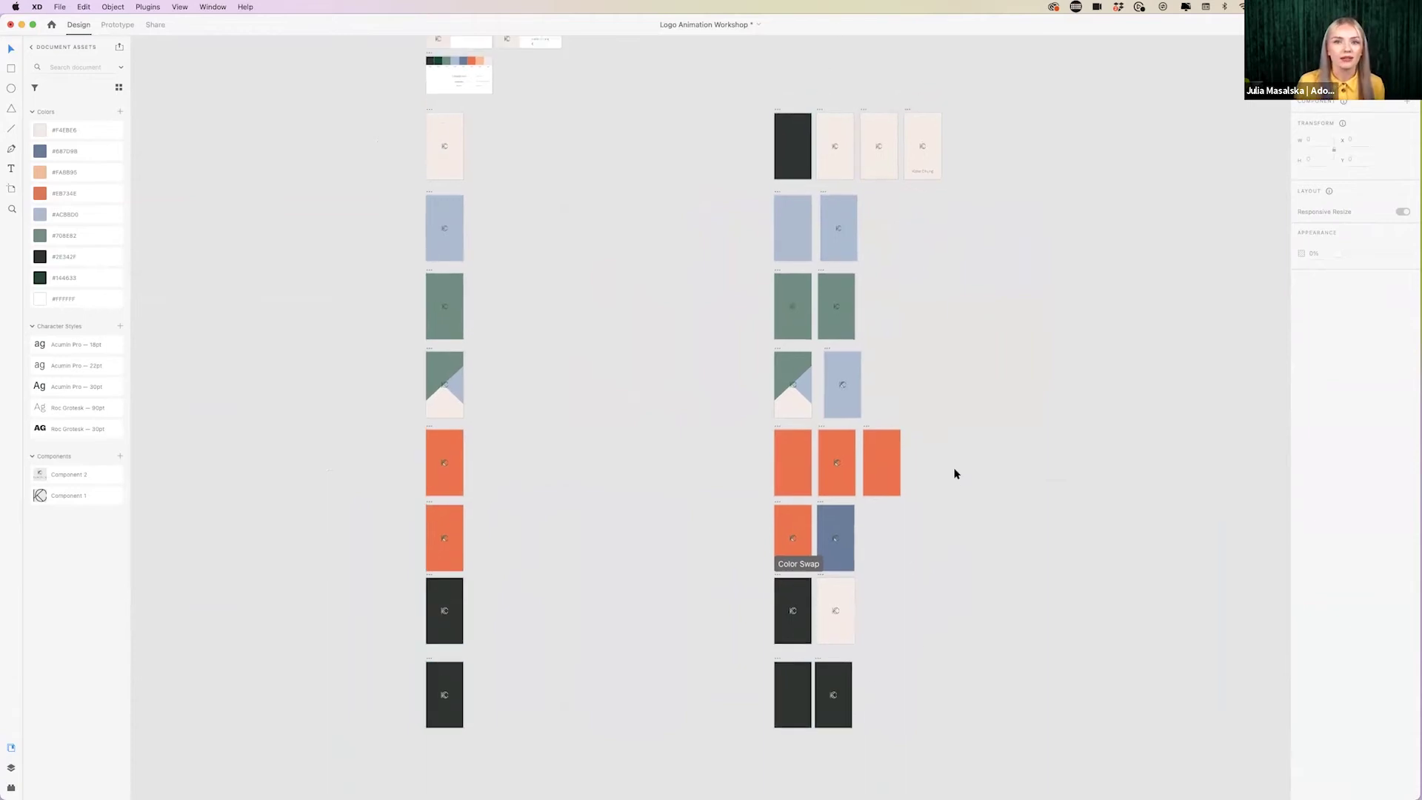
{"action": "scroll", "coordinate": [935, 271], "scroll_direction": "up", "scroll_amount": 5}
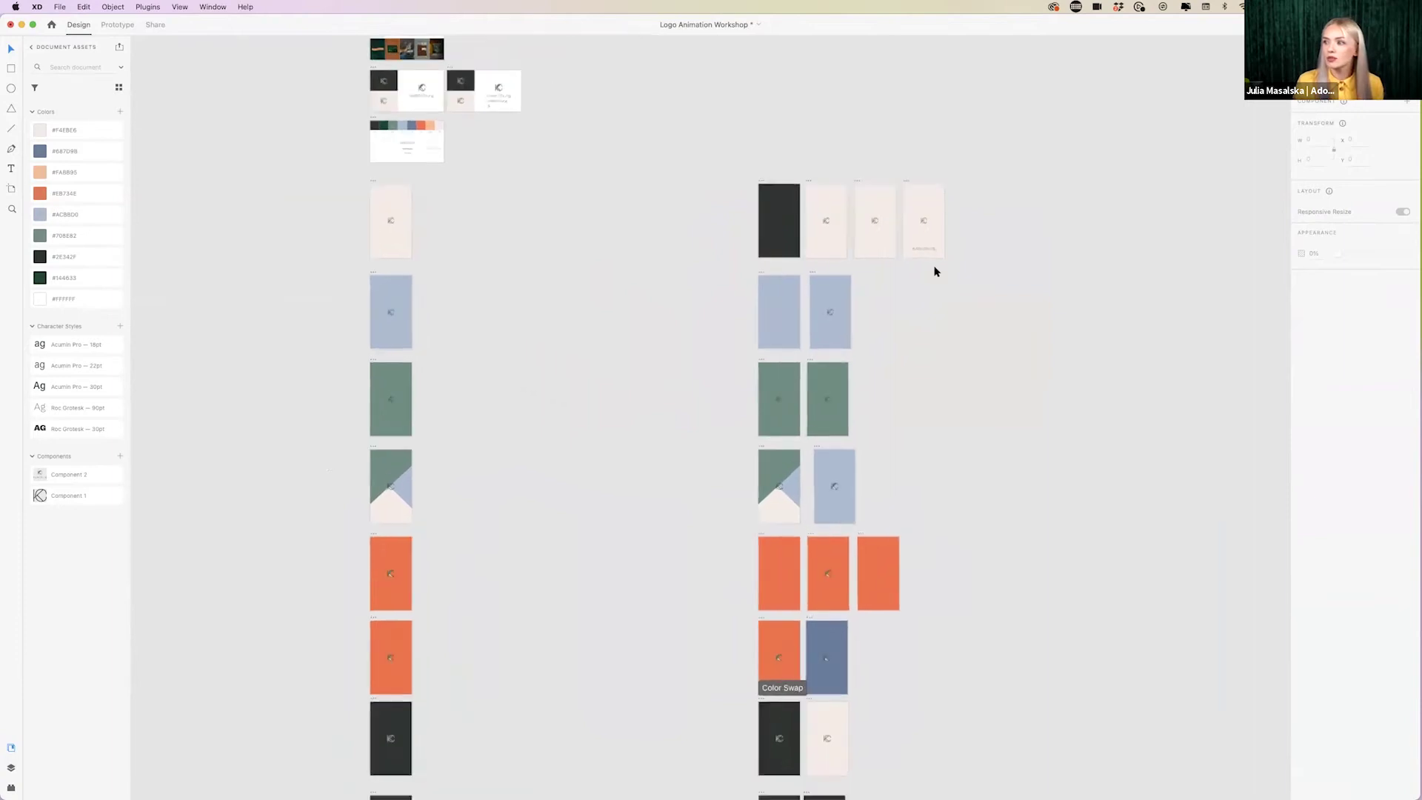
{"action": "scroll", "coordinate": [933, 270], "scroll_direction": "up", "scroll_amount": 3}
{"action": "scroll", "coordinate": [934, 269], "scroll_direction": "left", "scroll_amount": 2}
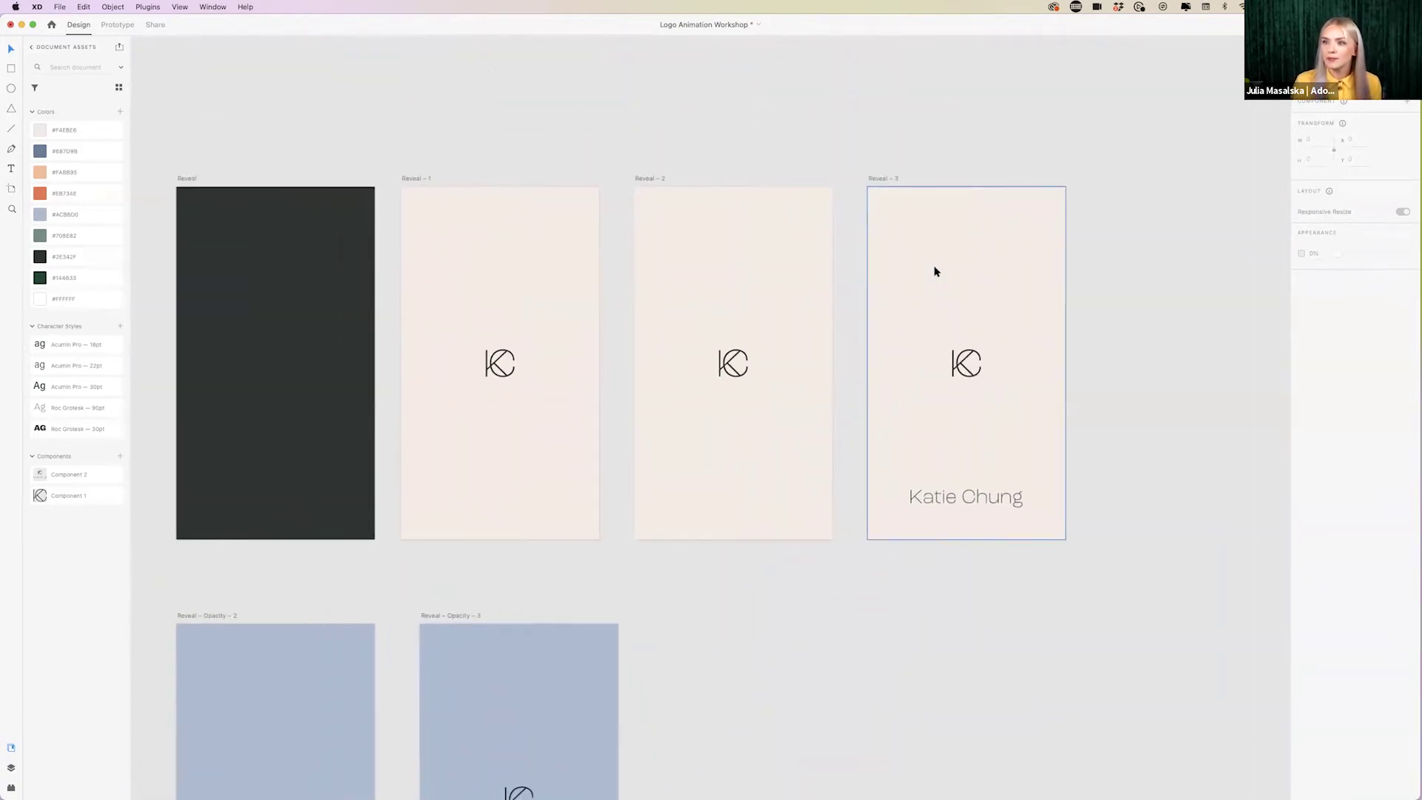
{"action": "left_click", "coordinate": [190, 180]}
- Check each Reveal artboard's Auto-Animate wire, then preview the sequence starting from Reveal
{"action": "left_click", "coordinate": [117, 24]}
{"action": "left_click", "coordinate": [430, 179]}
{"action": "left_click", "coordinate": [656, 180]}
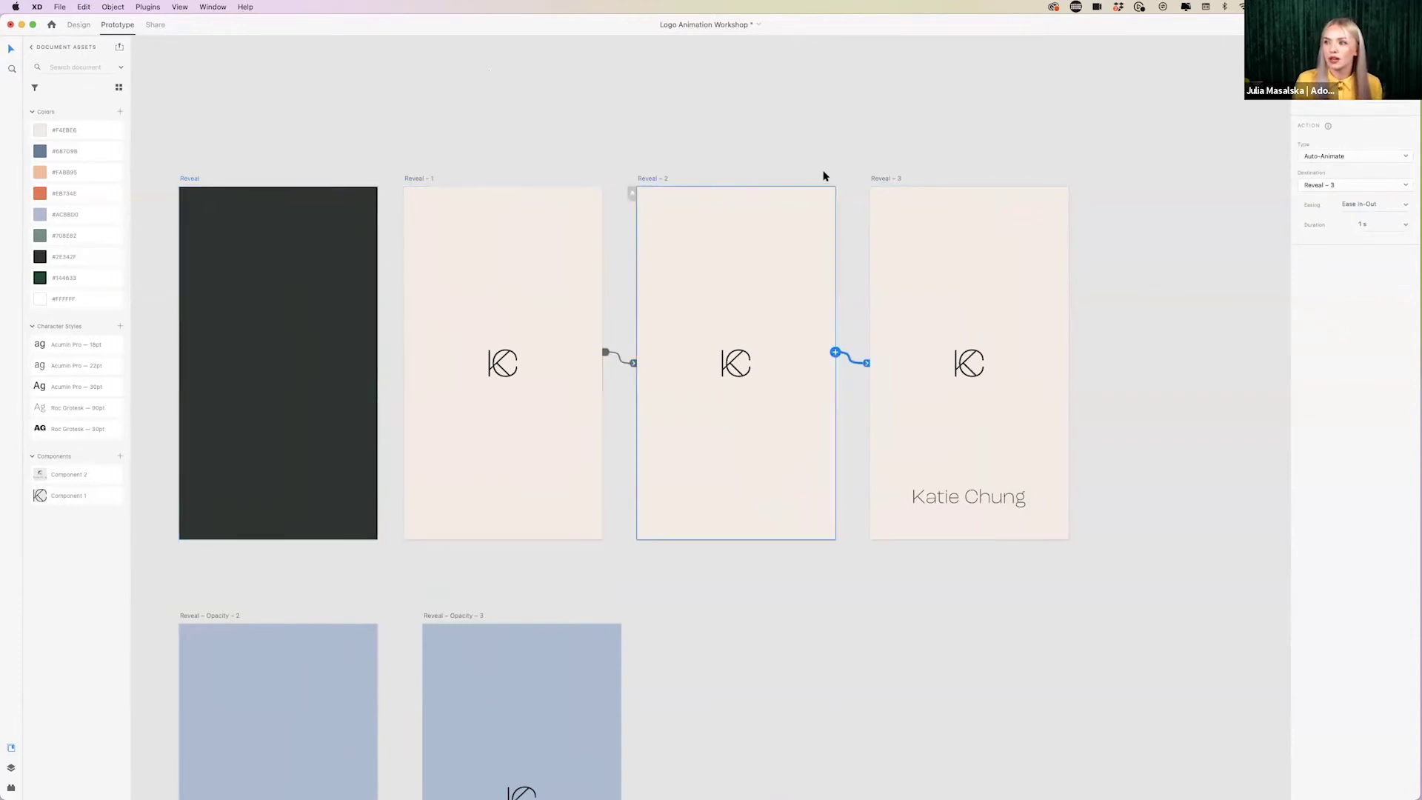
{"action": "left_click", "coordinate": [882, 180]}
{"action": "left_click", "coordinate": [186, 181]}
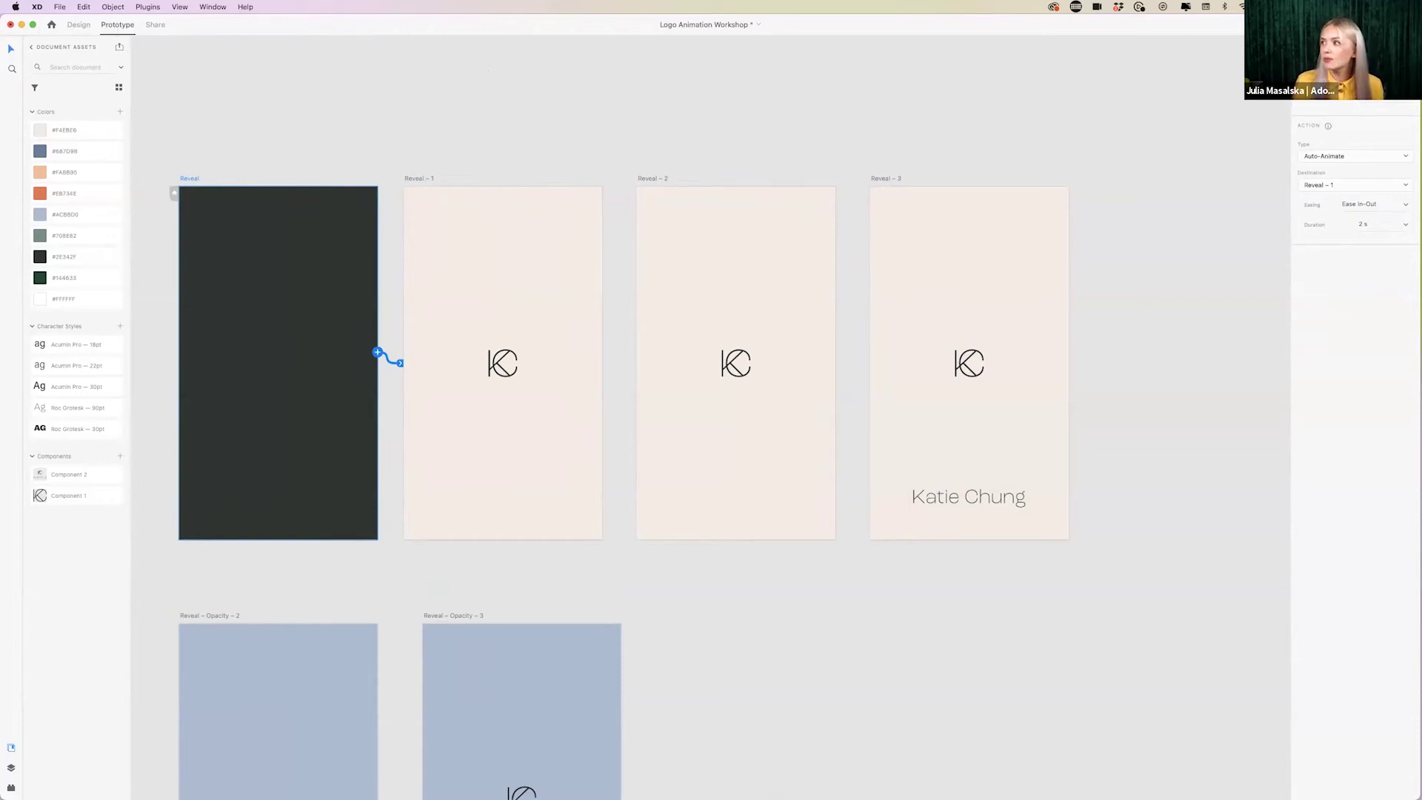
{"action": "key", "text": "super+Return"}
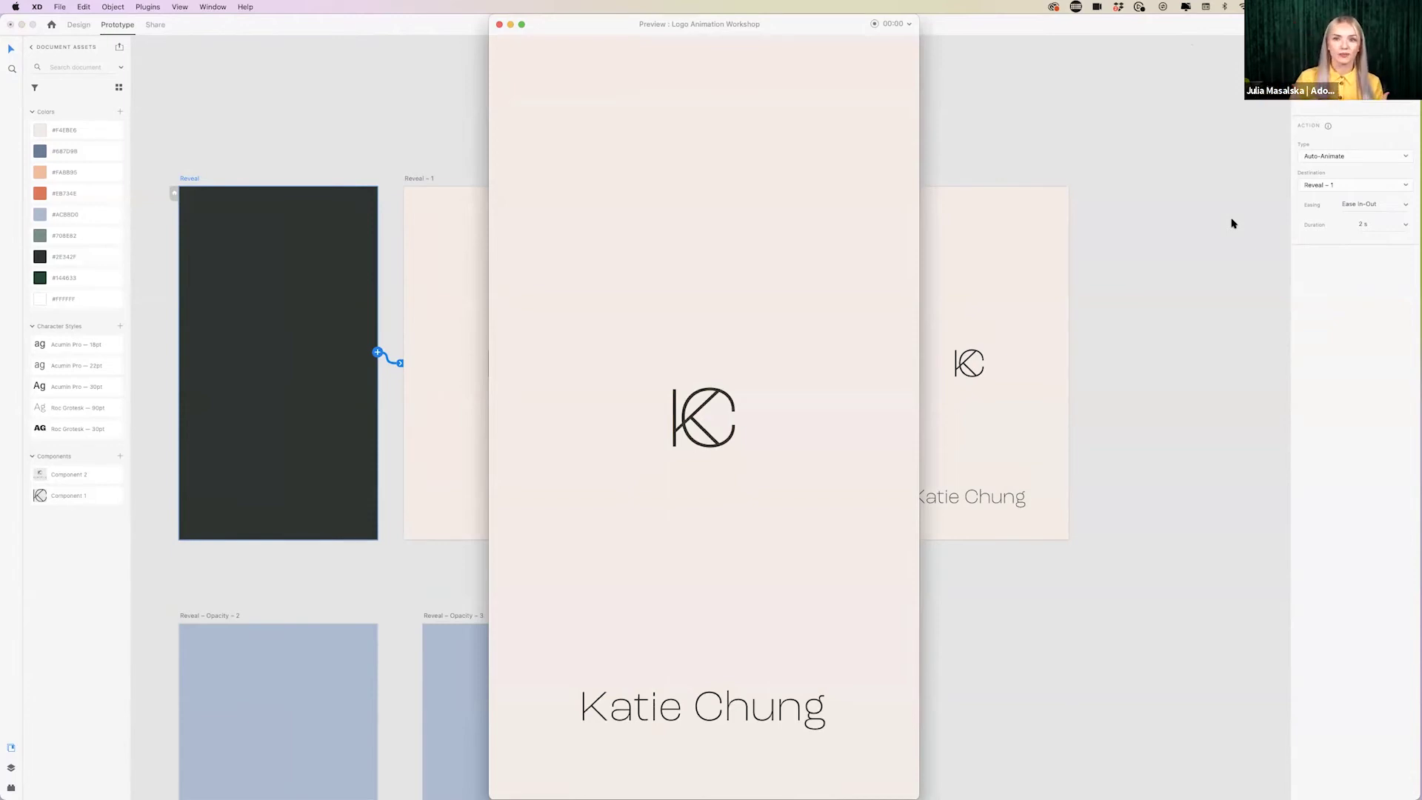
{"action": "left_click", "coordinate": [498, 26]}
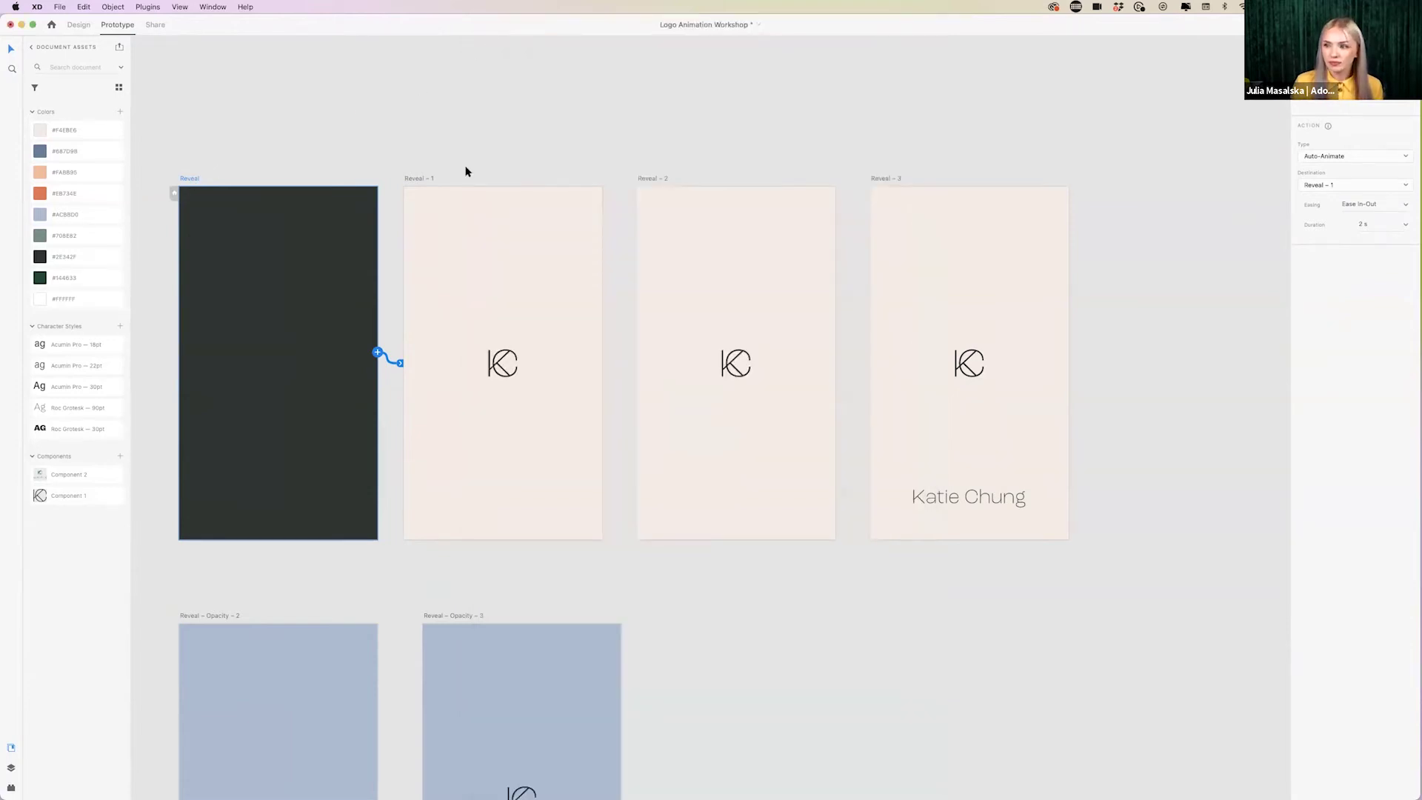
- Link Reveal – 3 back to Reveal and replay the preview from Reveal
{"action": "left_click", "coordinate": [881, 178]}
{"action": "left_click_drag", "start_coordinate": [1069, 352], "coordinate": [314, 238]}
{"action": "left_click", "coordinate": [194, 181]}
{"action": "key", "text": "super+Return"}
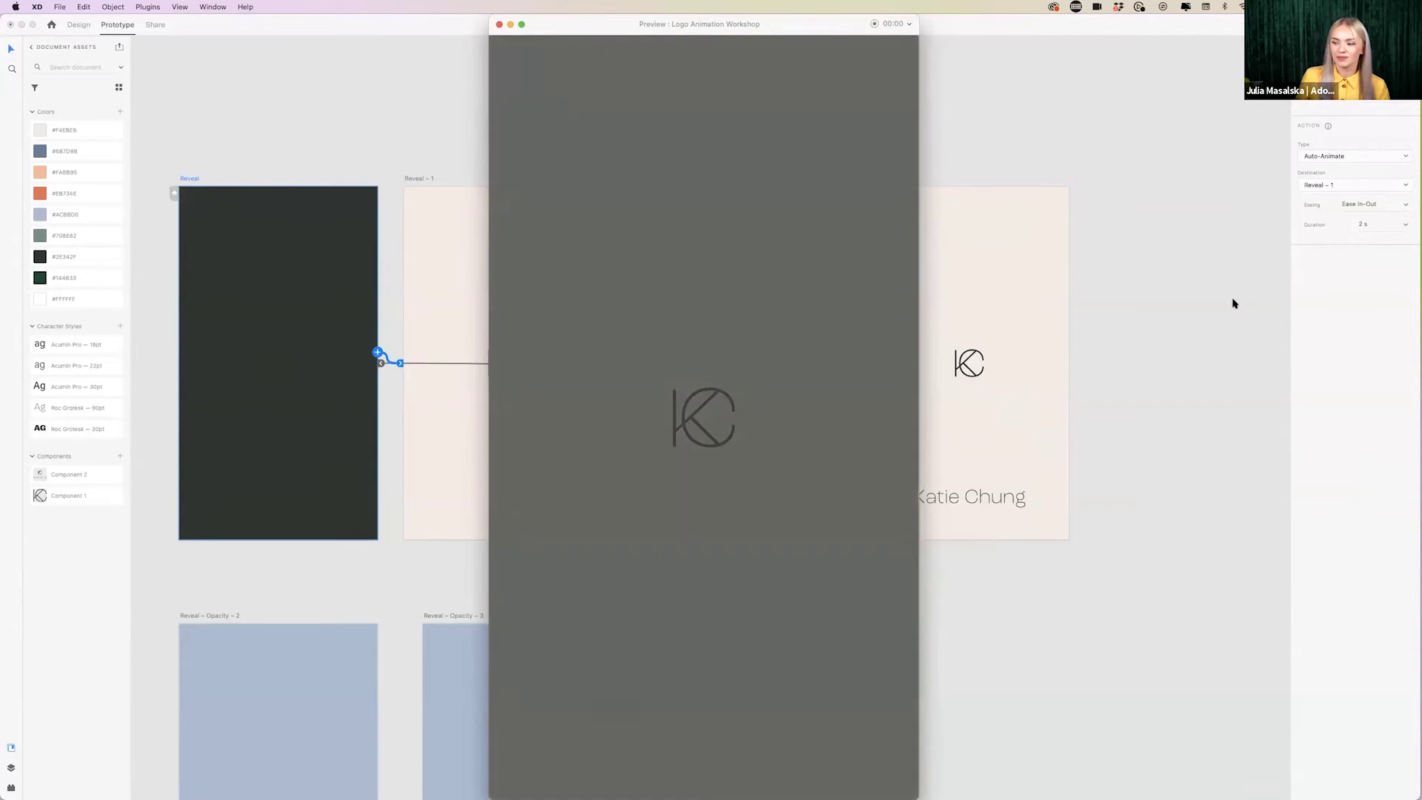
- Close the preview and switch to Design mode on the Reveal – Color Overlay artboard
{"action": "left_click", "coordinate": [498, 27]}
{"action": "scroll", "coordinate": [530, 108], "scroll_direction": "left", "scroll_amount": 5}
{"action": "scroll", "coordinate": [530, 108], "scroll_direction": "down", "scroll_amount": 3}
{"action": "scroll", "coordinate": [530, 110], "scroll_direction": "left", "scroll_amount": 5}
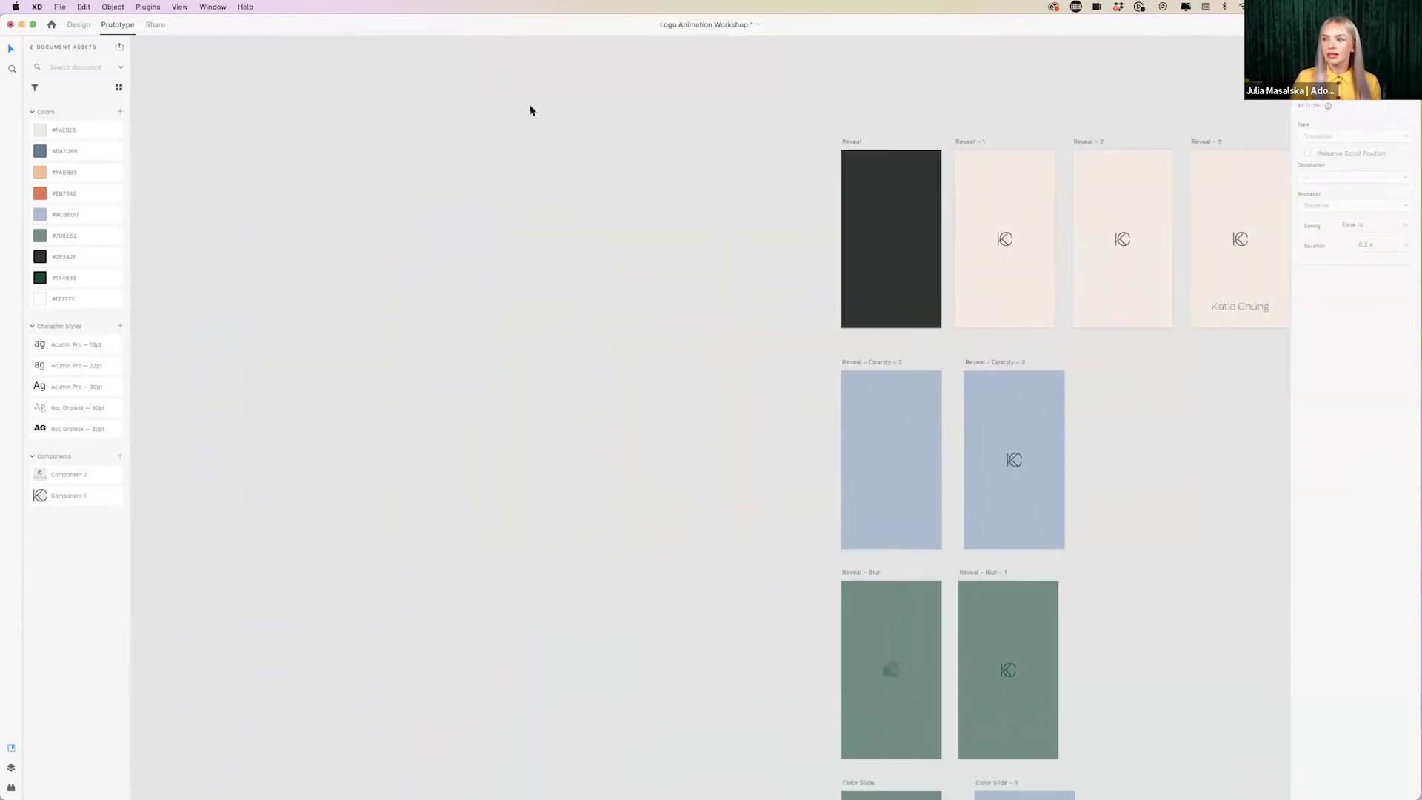
{"action": "scroll", "coordinate": [530, 110], "scroll_direction": "right", "scroll_amount": 5}
{"action": "scroll", "coordinate": [673, 176], "scroll_direction": "up", "scroll_amount": 3}
{"action": "scroll", "coordinate": [672, 180], "scroll_direction": "up", "scroll_amount": 2}
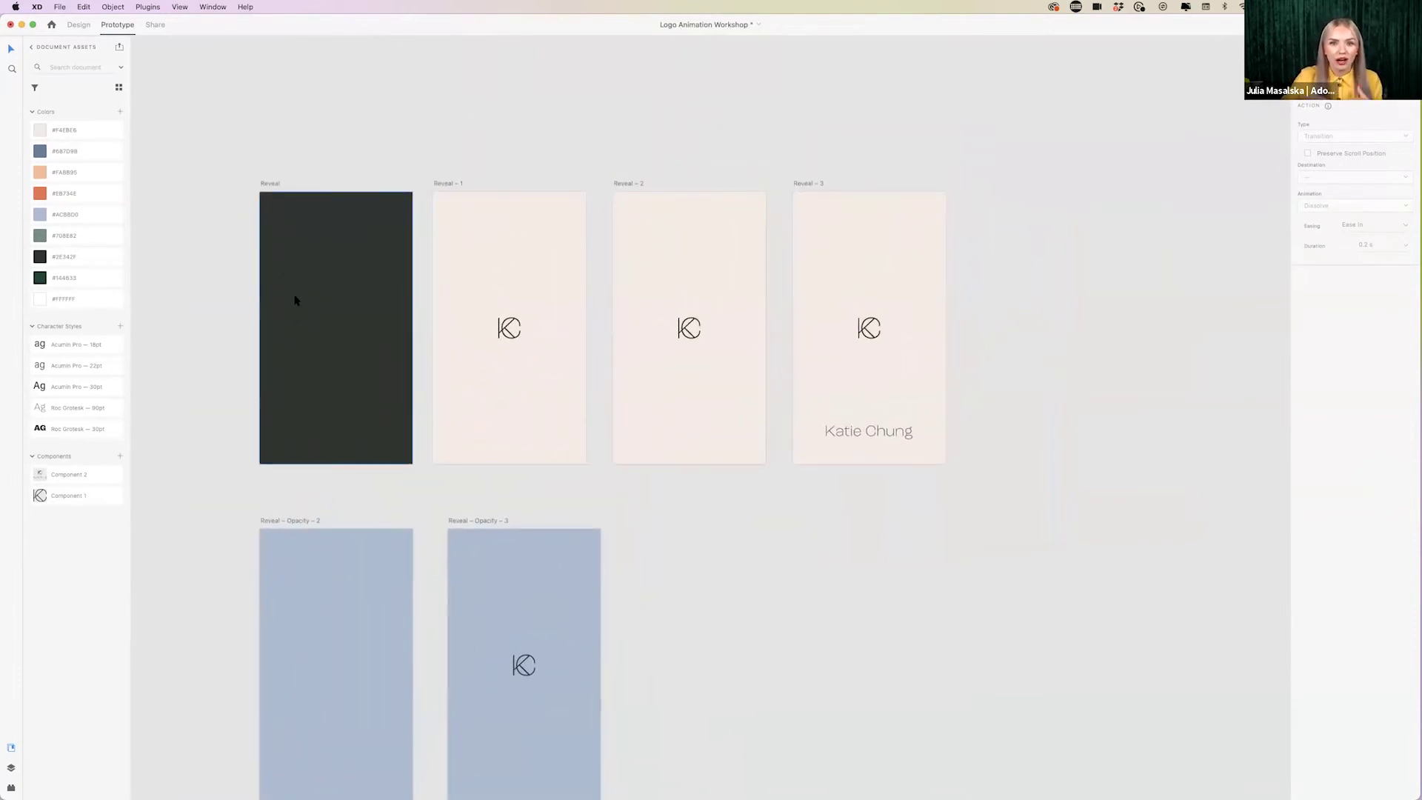
{"action": "scroll", "coordinate": [295, 300], "scroll_direction": "left", "scroll_amount": 10}
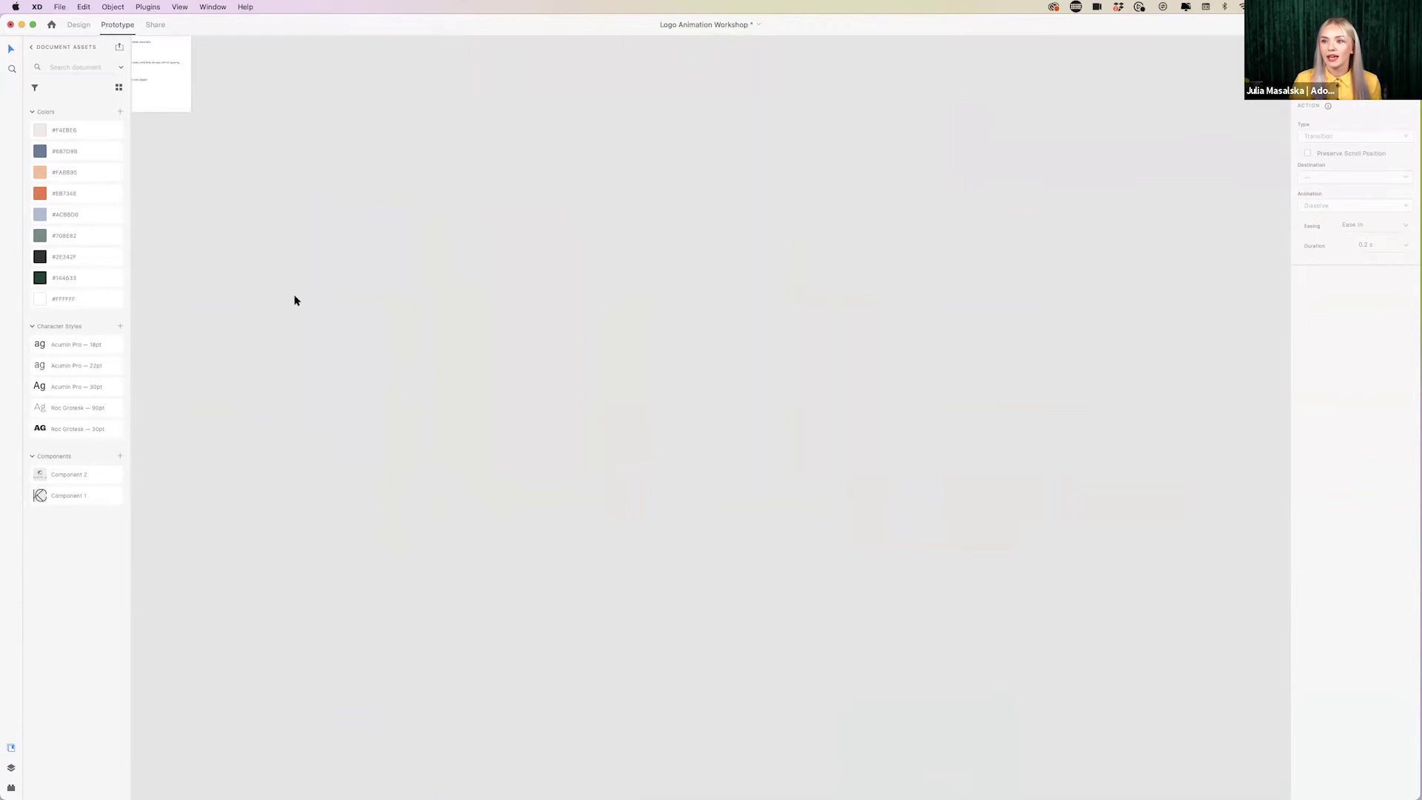
{"action": "scroll", "coordinate": [365, 311], "scroll_direction": "up", "scroll_amount": 2}
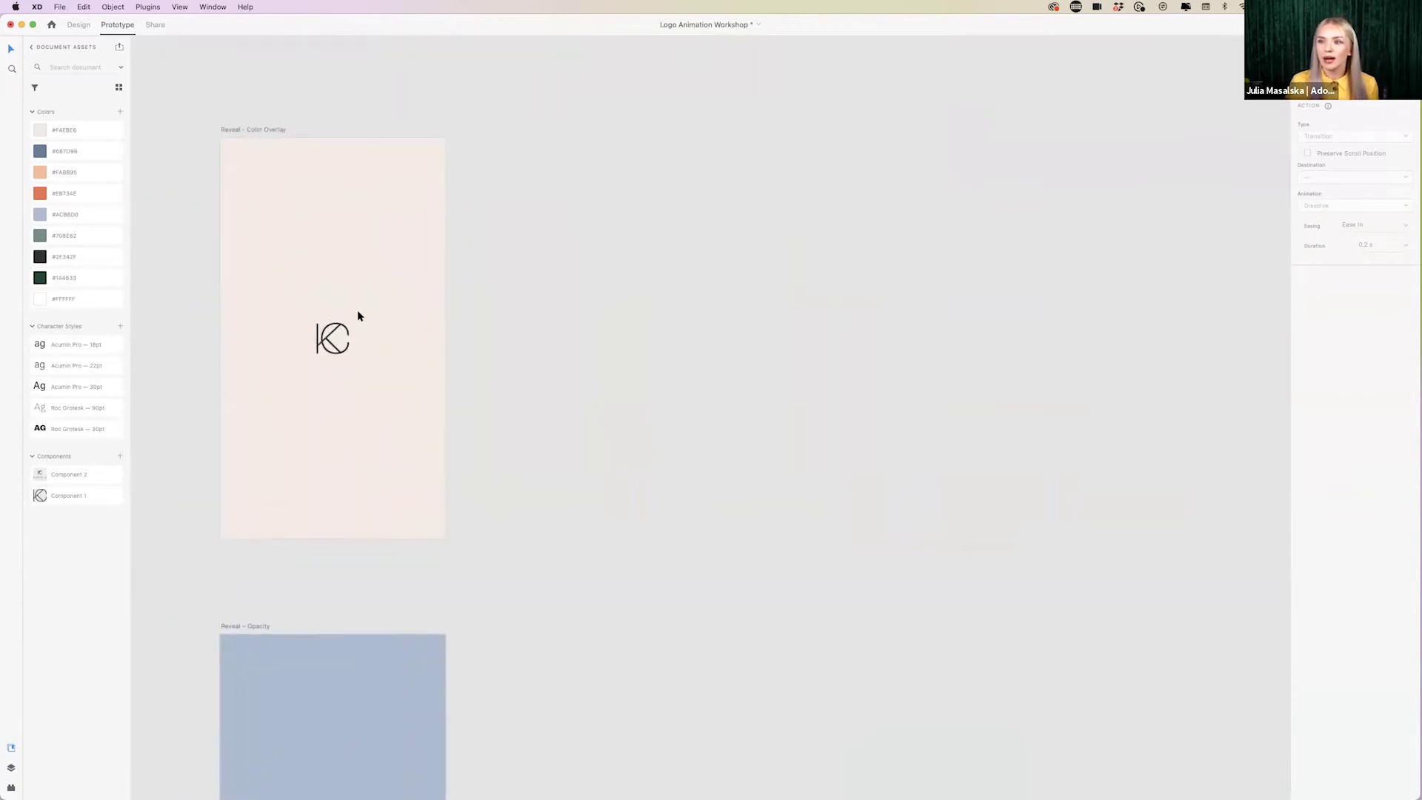
{"action": "left_click", "coordinate": [274, 129]}
{"action": "left_click", "coordinate": [547, 438]}
{"action": "left_click", "coordinate": [74, 25]}
{"action": "scroll", "coordinate": [464, 541], "scroll_direction": "left", "scroll_amount": 2}
{"action": "scroll", "coordinate": [464, 541], "scroll_direction": "up", "scroll_amount": 2}
{"action": "scroll", "coordinate": [464, 540], "scroll_direction": "up", "scroll_amount": 1}
- Draw a thin rectangle across the artboard's top edge and fill it with charcoal #2E342F
{"action": "key", "text": "r"}
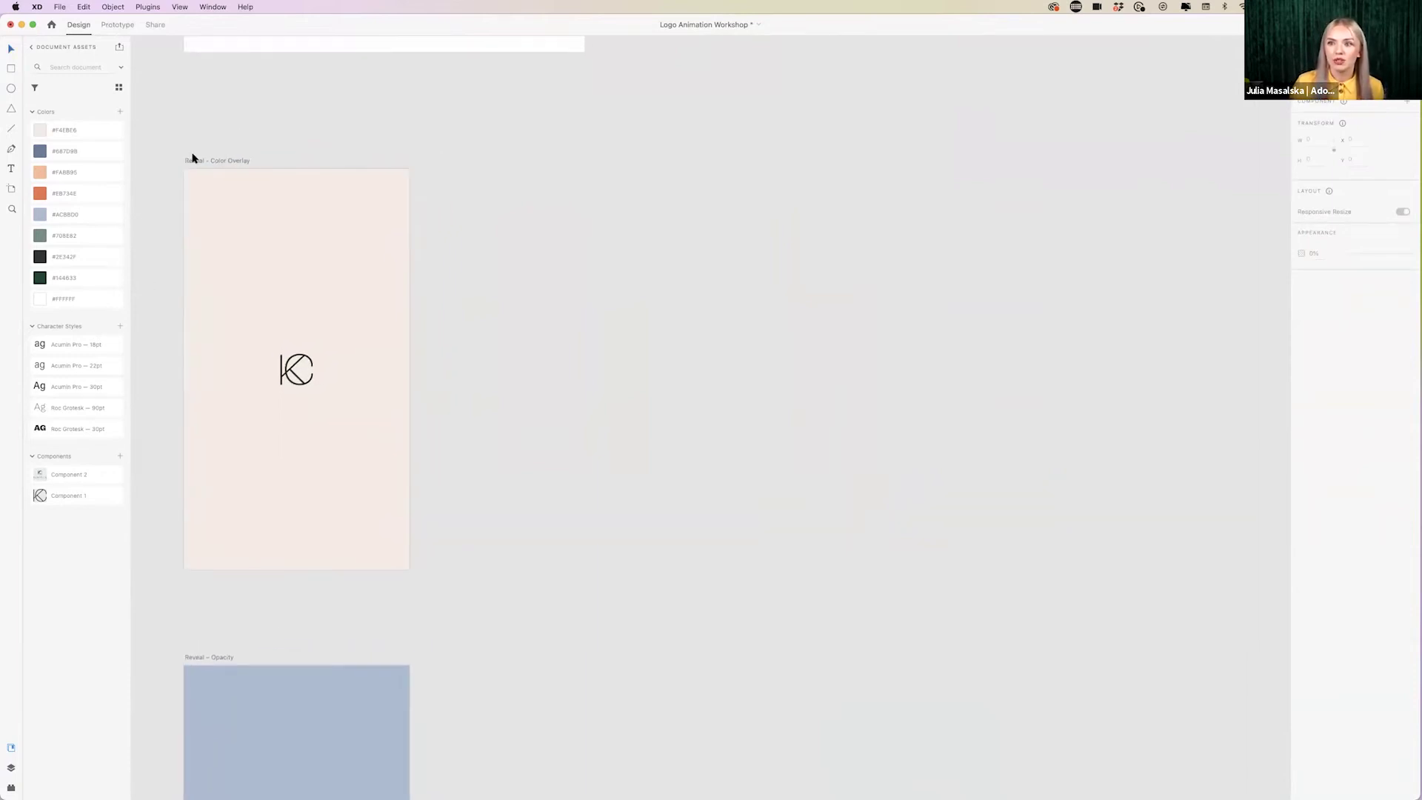
{"action": "mouse_move", "coordinate": [185, 169]}
{"action": "left_mouse_down"}
{"action": "mouse_move", "coordinate": [427, 176]}
{"action": "mouse_move", "coordinate": [409, 175]}
{"action": "left_mouse_up"}
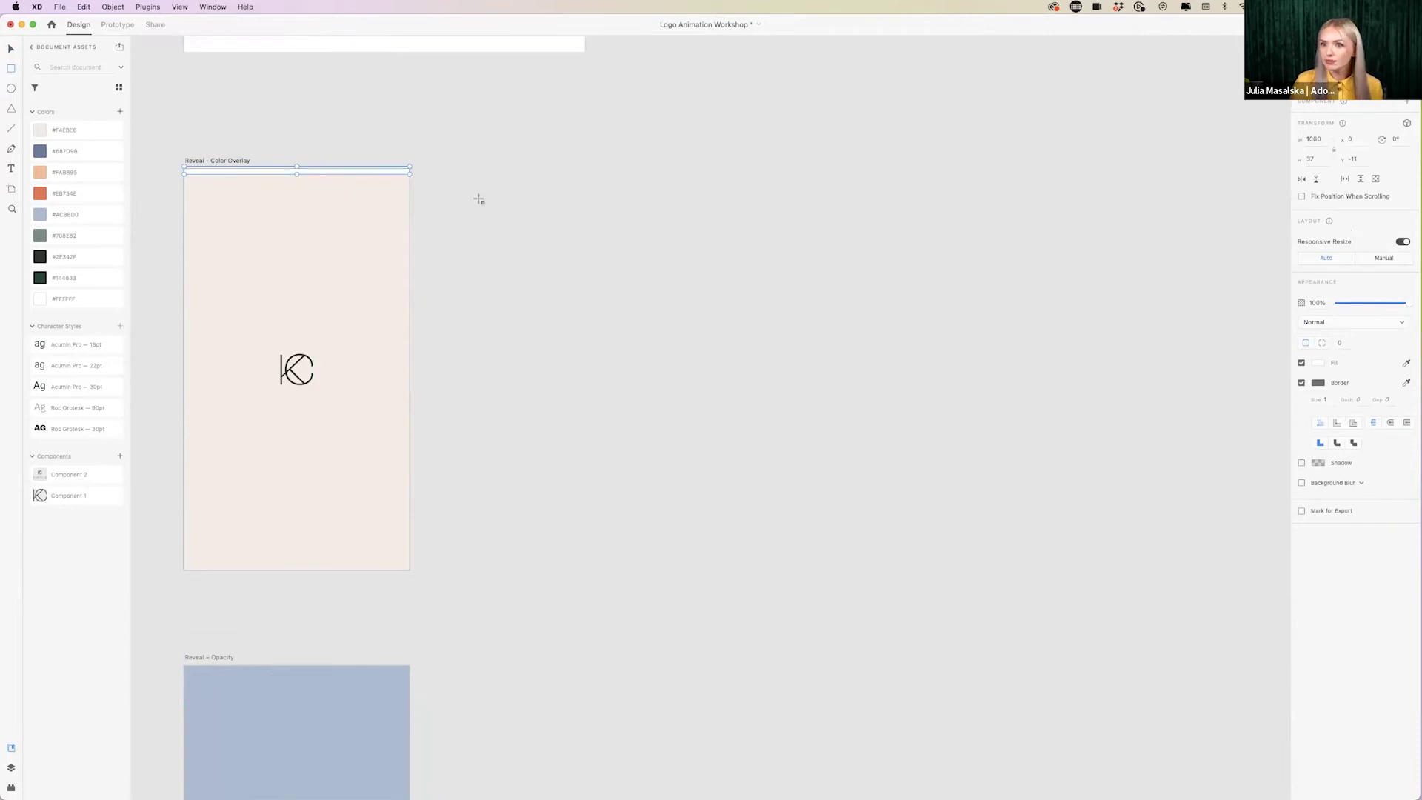
{"action": "left_click", "coordinate": [52, 259]}
{"action": "scroll", "coordinate": [331, 201], "scroll_direction": "up", "scroll_amount": 5}
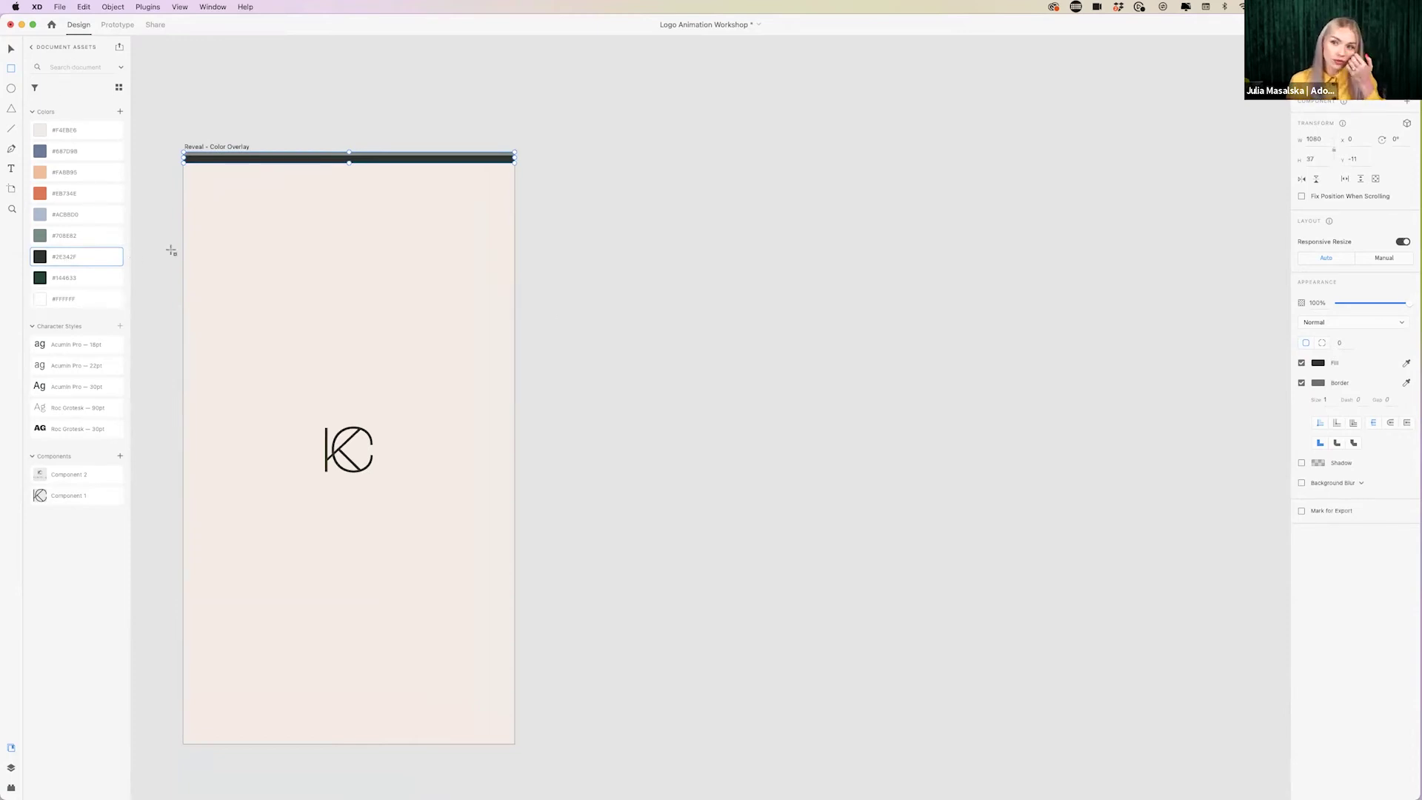
{"action": "scroll", "coordinate": [274, 296], "scroll_direction": "down", "scroll_amount": 3}
- Select every saved colour swatch in Document Assets and delete them
{"action": "scroll", "coordinate": [274, 296], "scroll_direction": "up", "scroll_amount": 5}
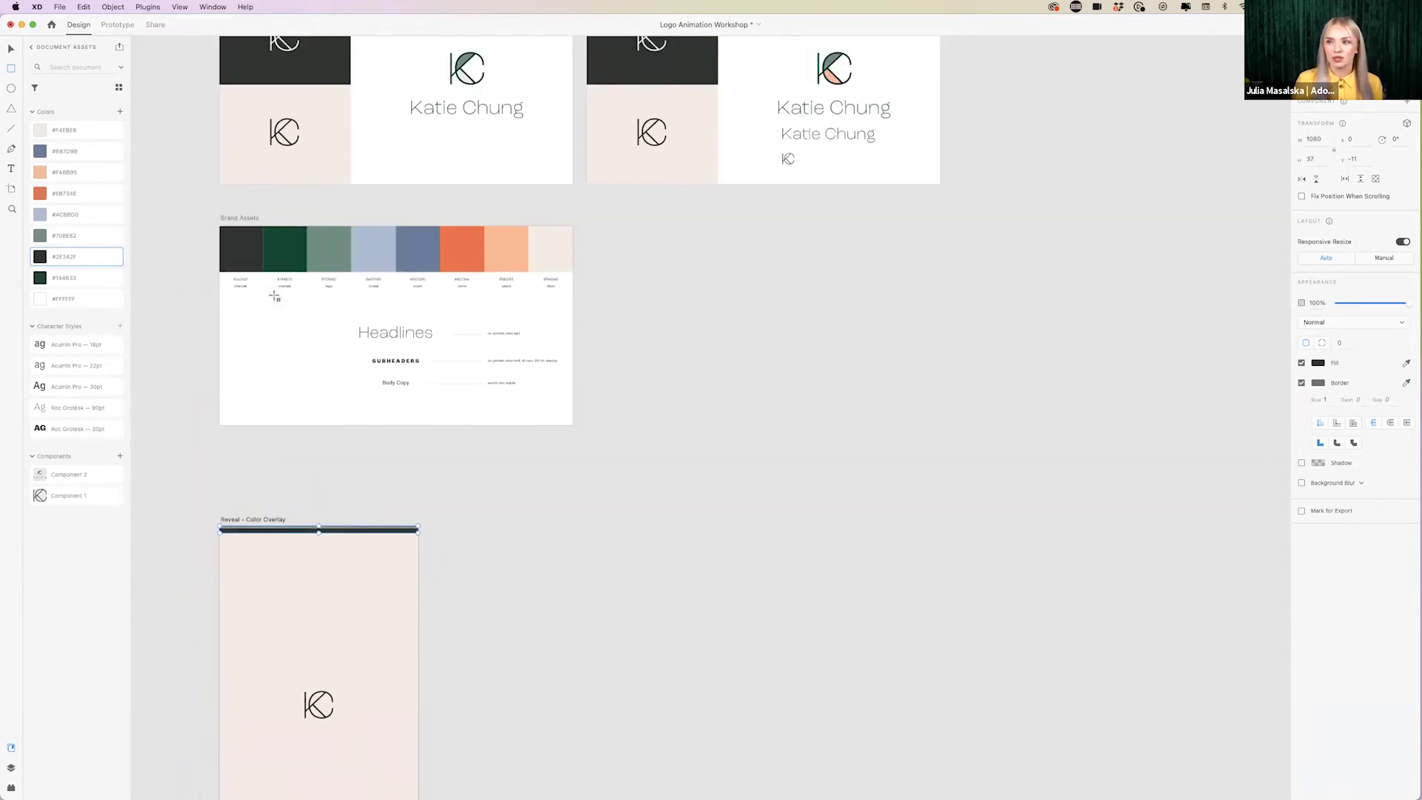
{"action": "scroll", "coordinate": [274, 296], "scroll_direction": "up", "scroll_amount": 5}
{"action": "scroll", "coordinate": [274, 296], "scroll_direction": "down", "scroll_amount": 2}
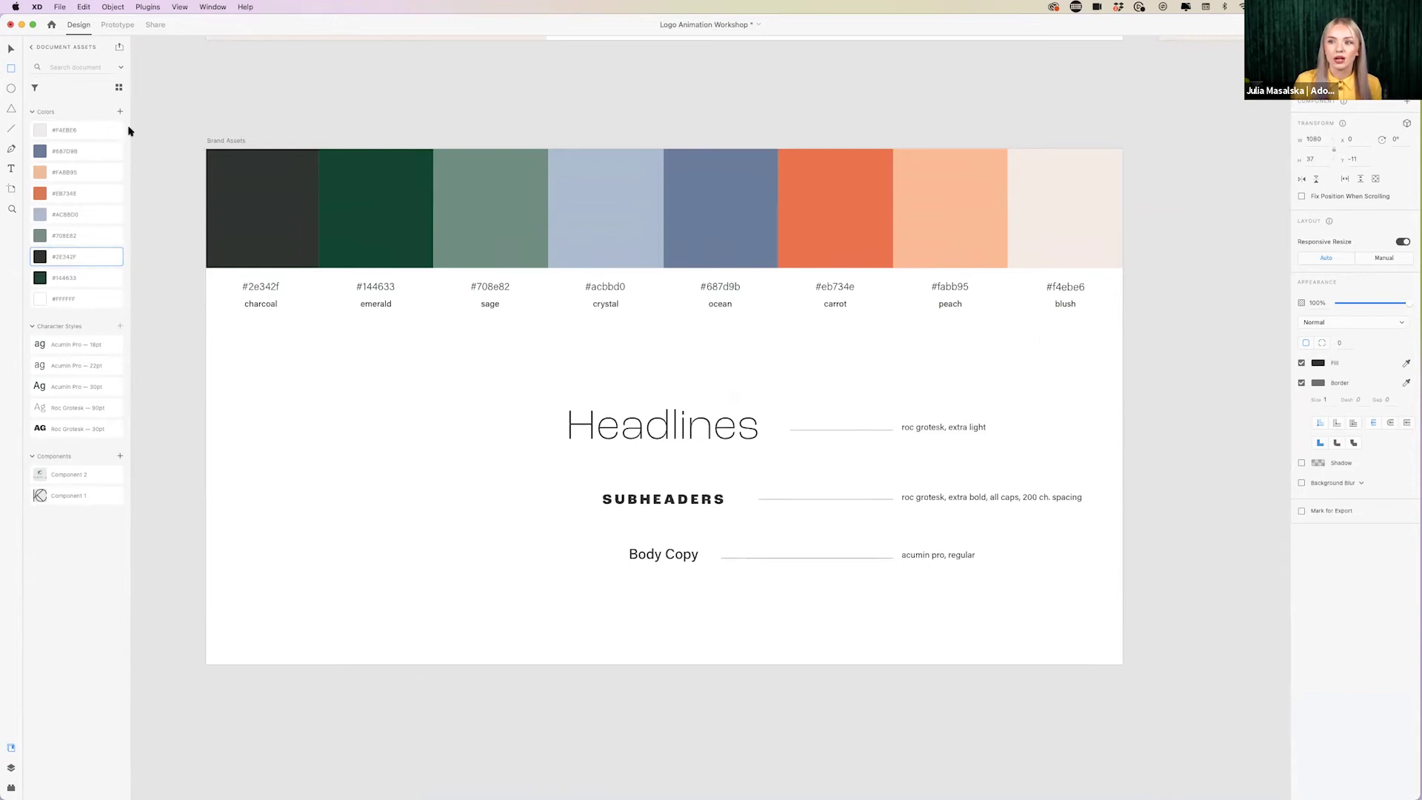
{"action": "left_click", "coordinate": [85, 131]}
{"action": "left_click", "coordinate": [108, 282], "text": "shift"}
{"action": "right_click", "coordinate": [108, 292]}
{"action": "left_click", "coordinate": [122, 301]}
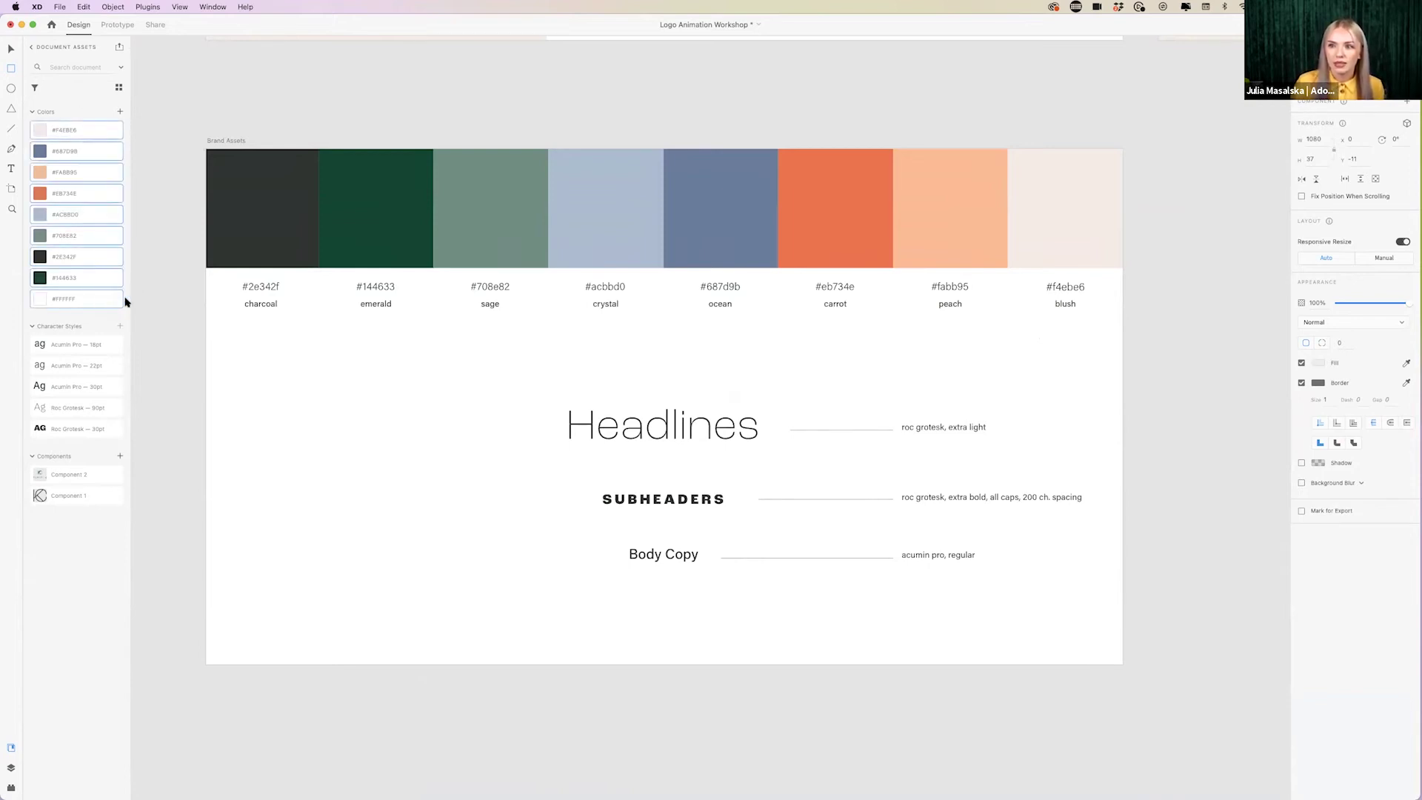
{"action": "left_click", "coordinate": [222, 143]}
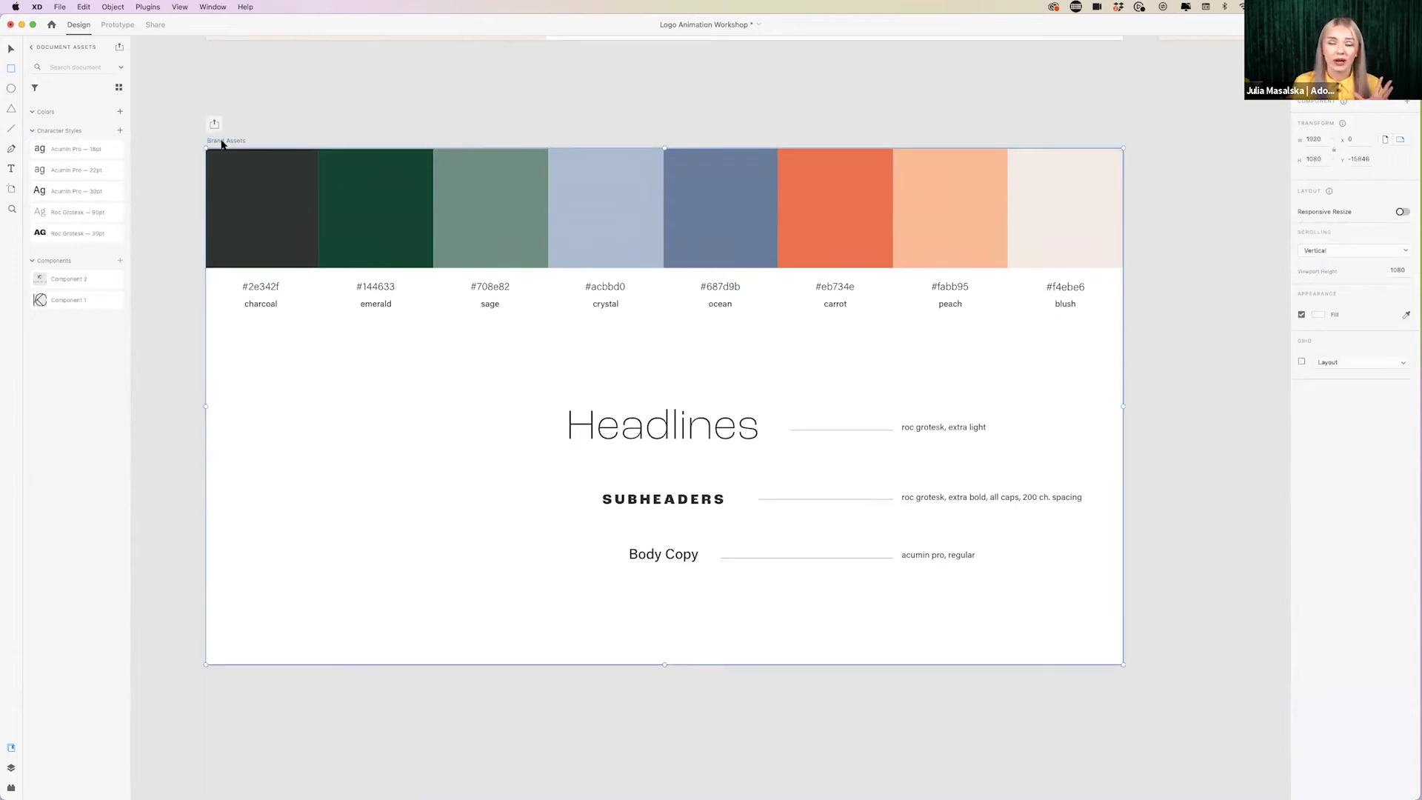
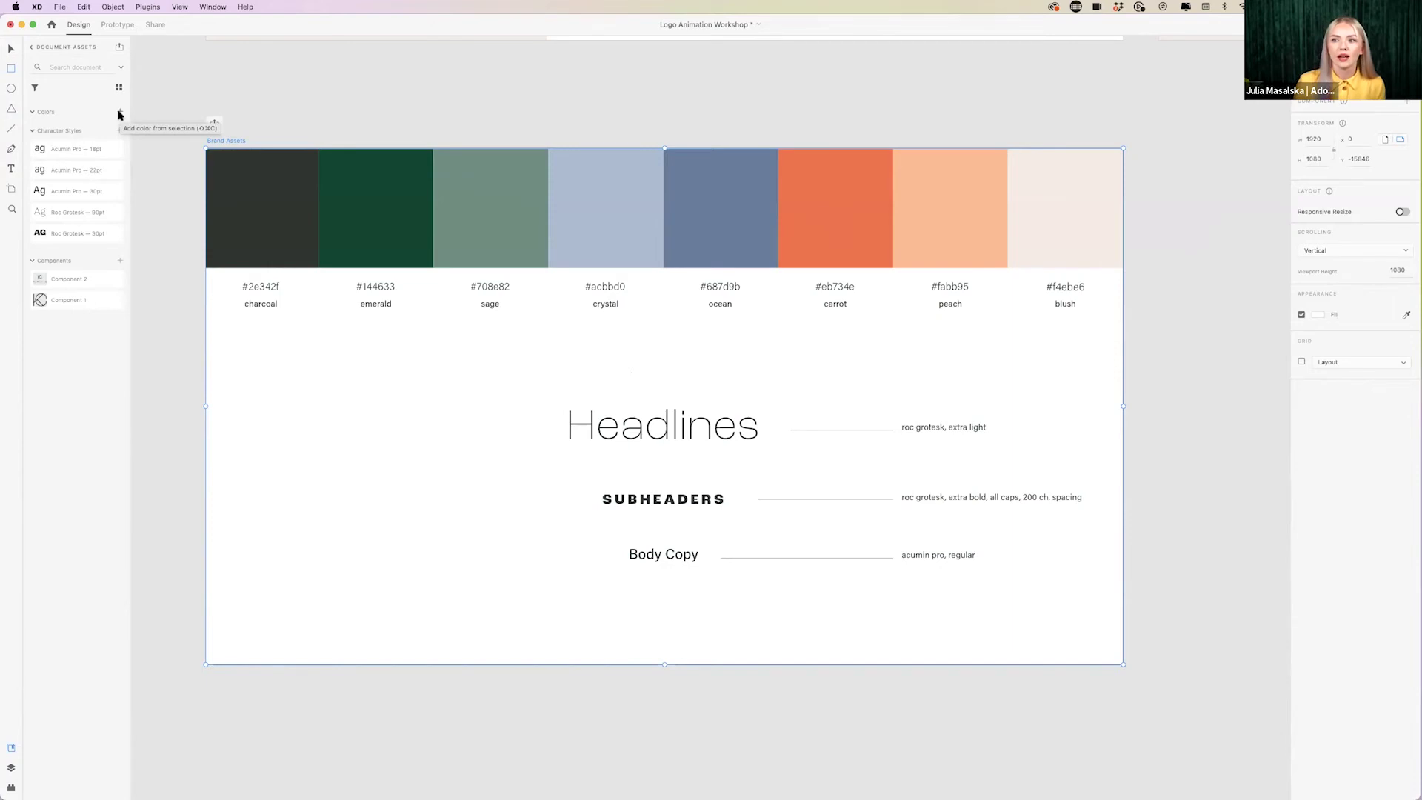
- Add the brand palette colours from the Brand Assets artboard as Document Assets colour swatches
{"action": "left_click", "coordinate": [120, 114]}
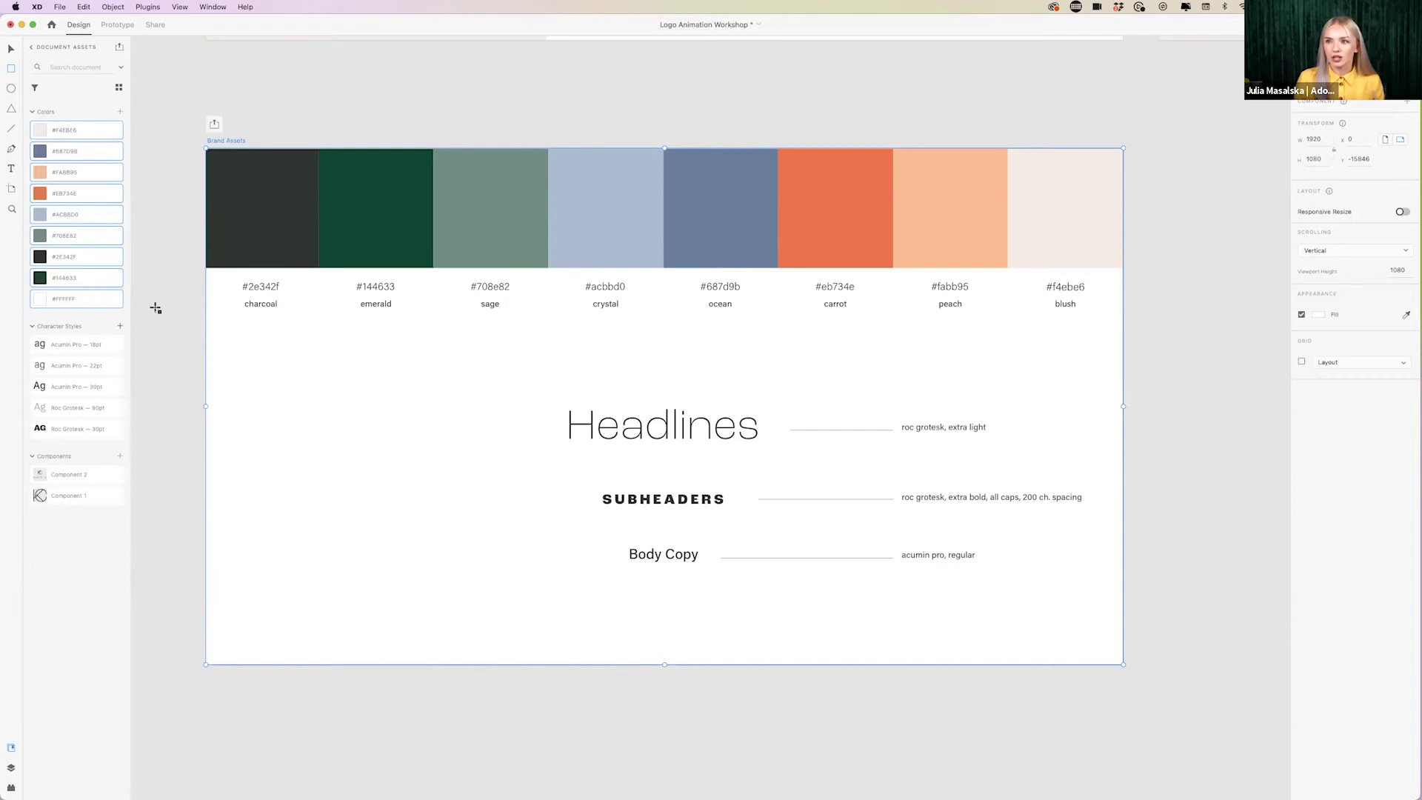
{"action": "scroll", "coordinate": [311, 406], "scroll_direction": "down", "scroll_amount": 12}
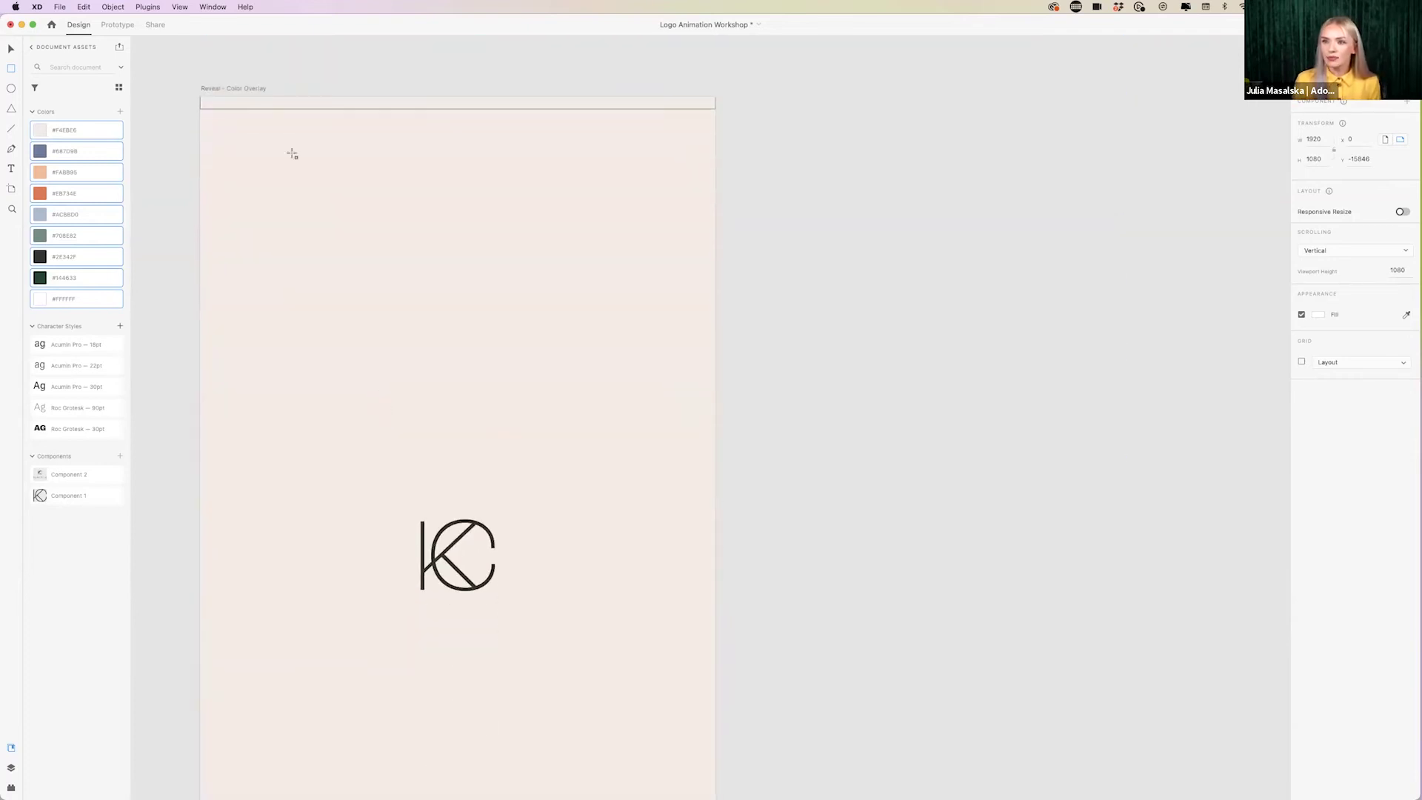
- Fill the Reveal artboard's top strip with charcoal #2E342F
{"action": "left_click", "coordinate": [244, 106]}
{"action": "left_click", "coordinate": [44, 257]}
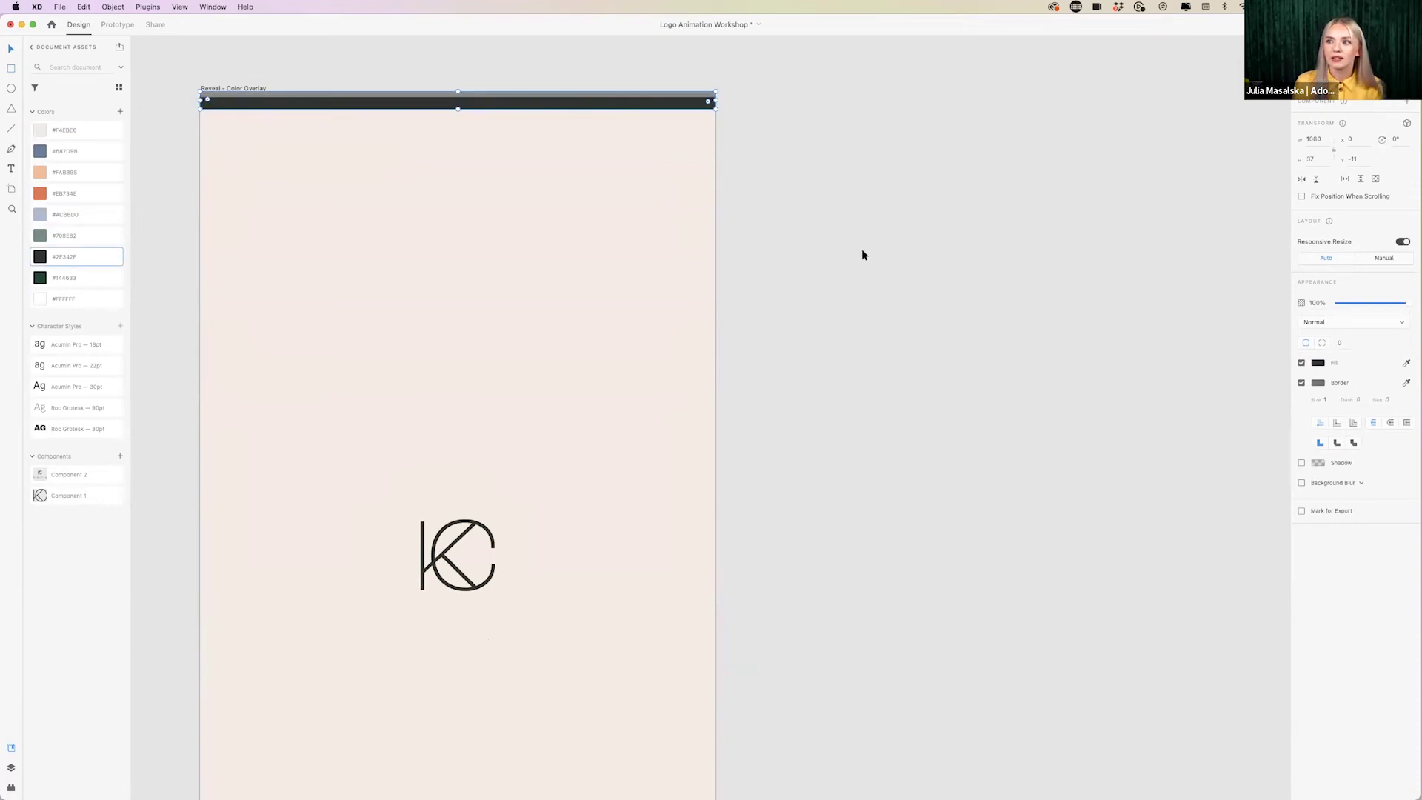
{"action": "left_click", "coordinate": [862, 255]}
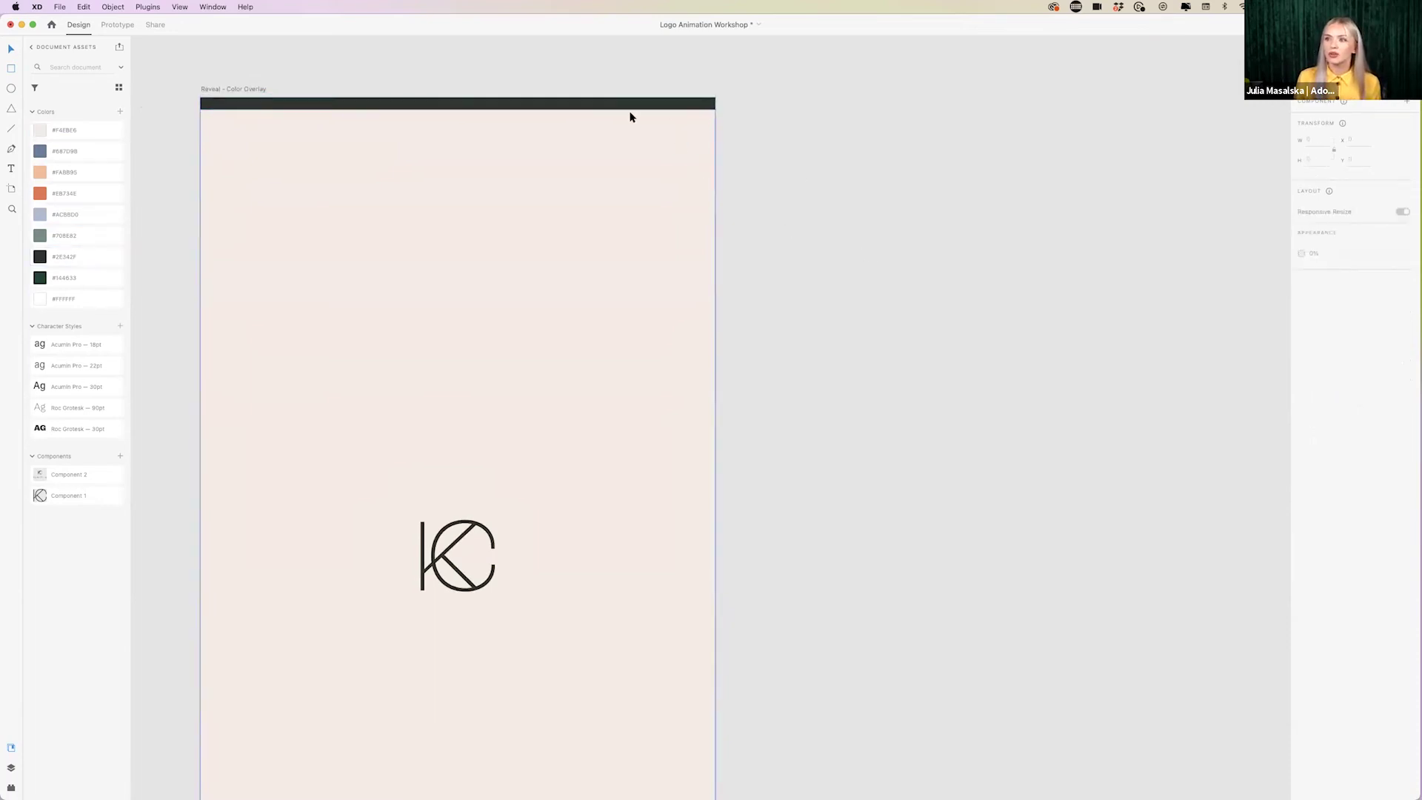
- Move the charcoal bar up over the title and duplicate the artboard to the right
{"action": "left_click_drag", "start_coordinate": [628, 104], "coordinate": [628, 89]}
{"action": "left_click", "coordinate": [825, 202]}
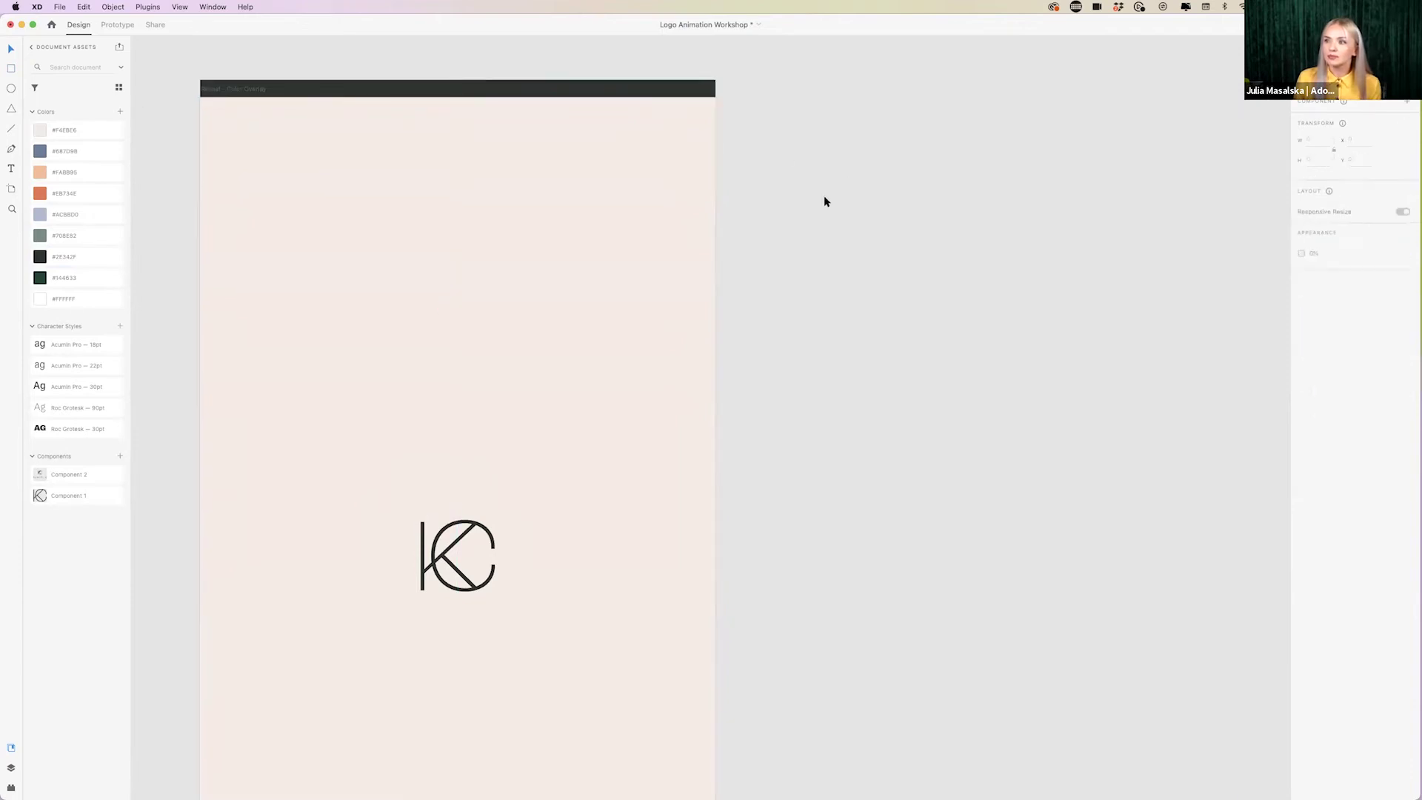
{"action": "scroll", "coordinate": [826, 201], "scroll_direction": "down", "scroll_amount": 5}
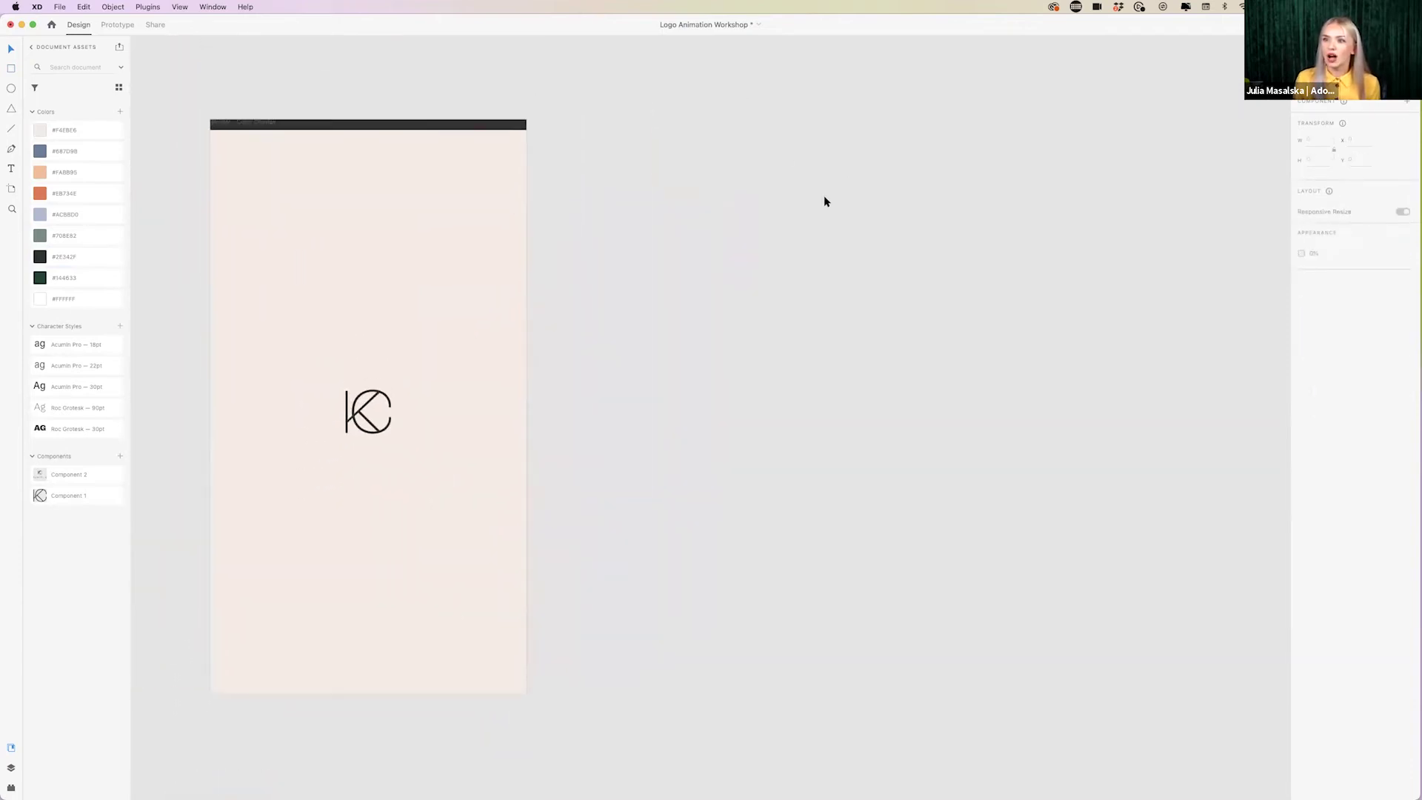
{"action": "scroll", "coordinate": [825, 201], "scroll_direction": "up", "scroll_amount": 2}
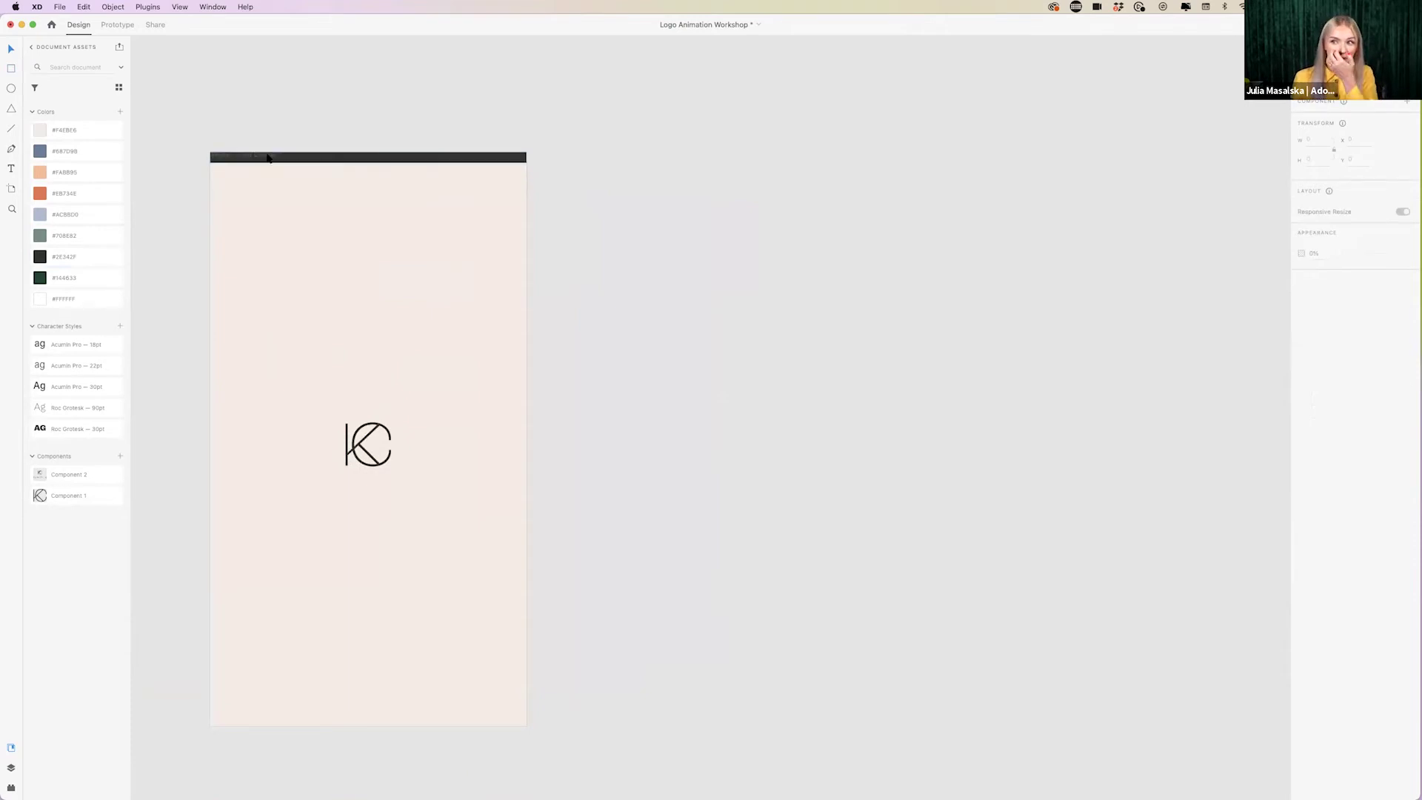
{"action": "left_click_drag", "start_coordinate": [264, 156], "coordinate": [649, 157]}
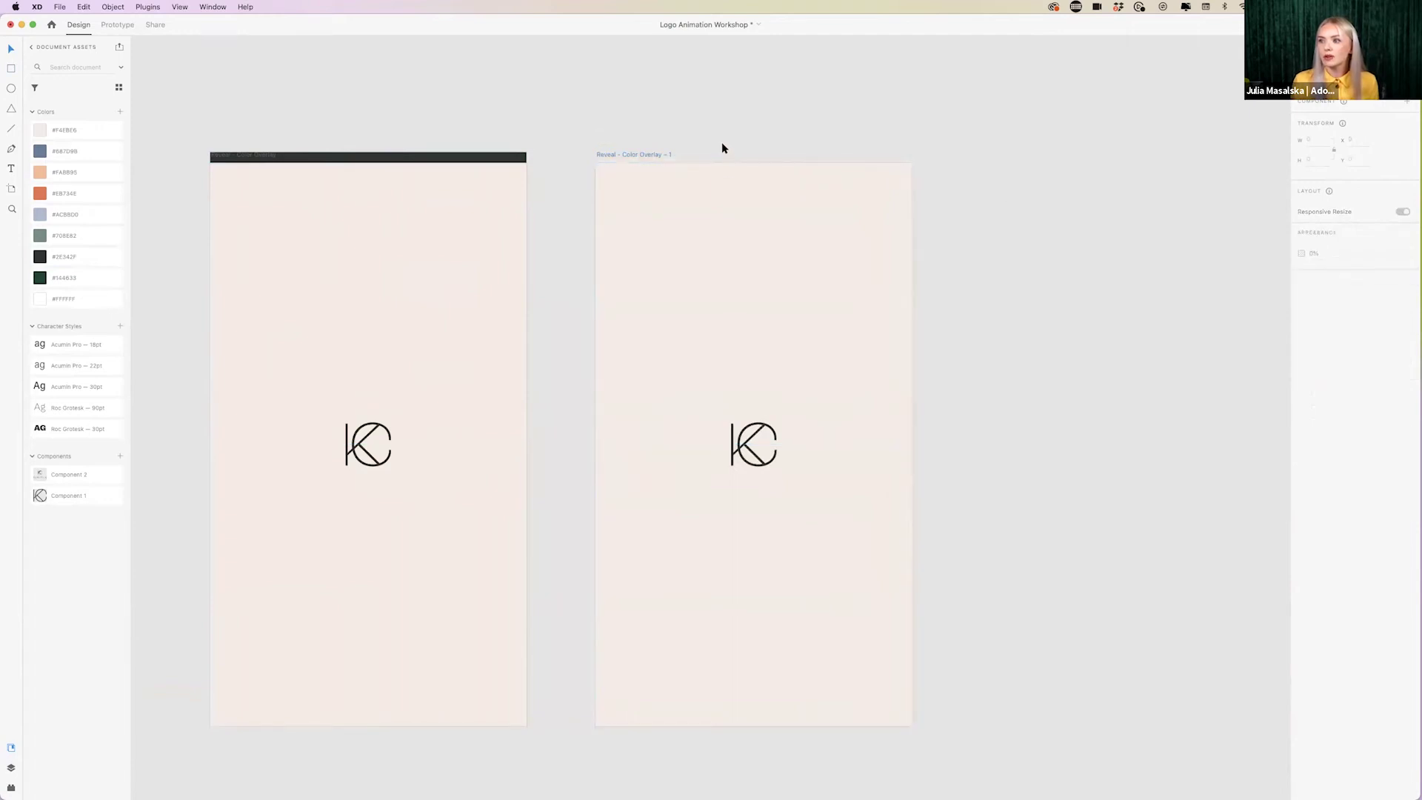
- Undo the accidental artboard duplicate
{"action": "key", "text": "super+z"}
{"action": "left_click", "coordinate": [497, 156]}
{"action": "left_click", "coordinate": [496, 158]}
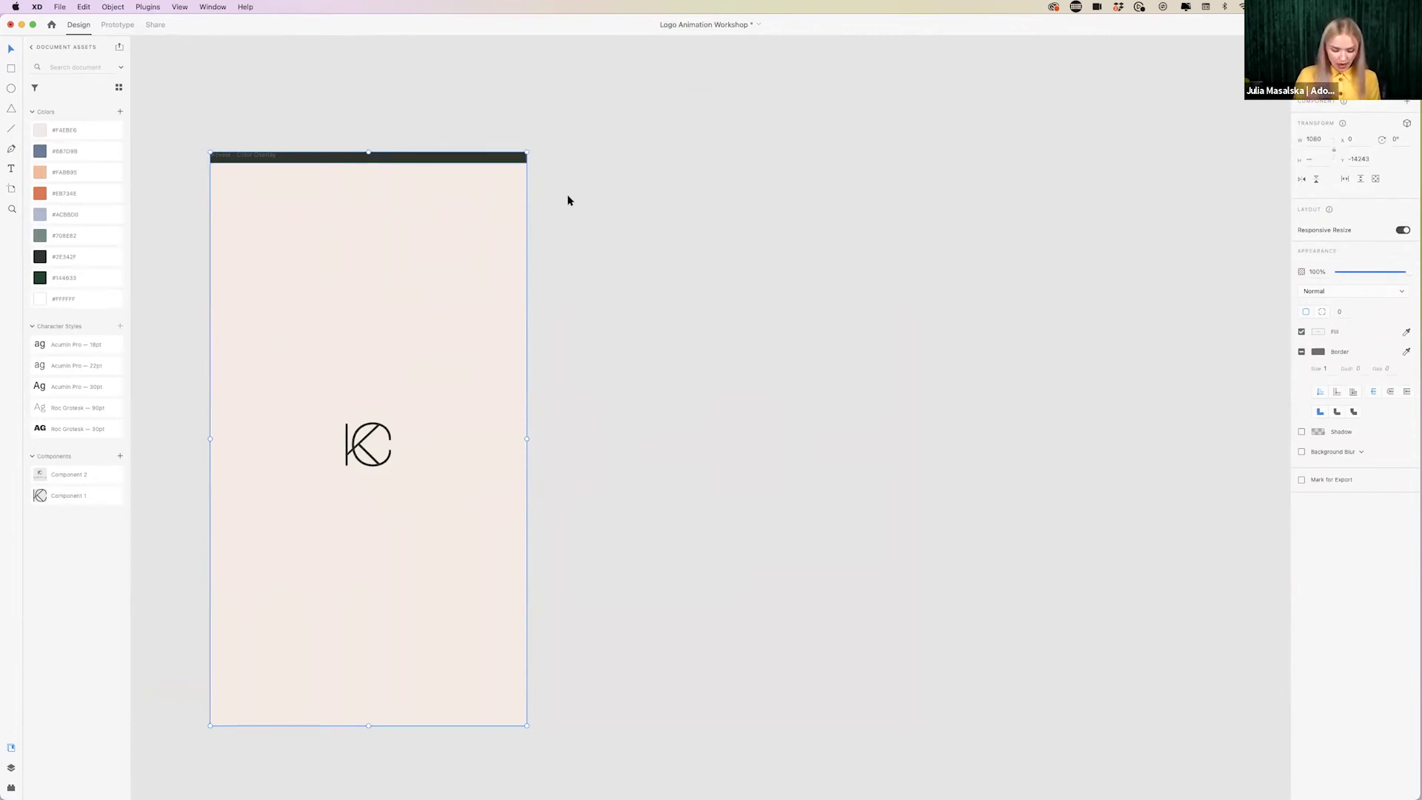
{"action": "key", "text": "Escape"}
{"action": "key", "text": "Escape"}
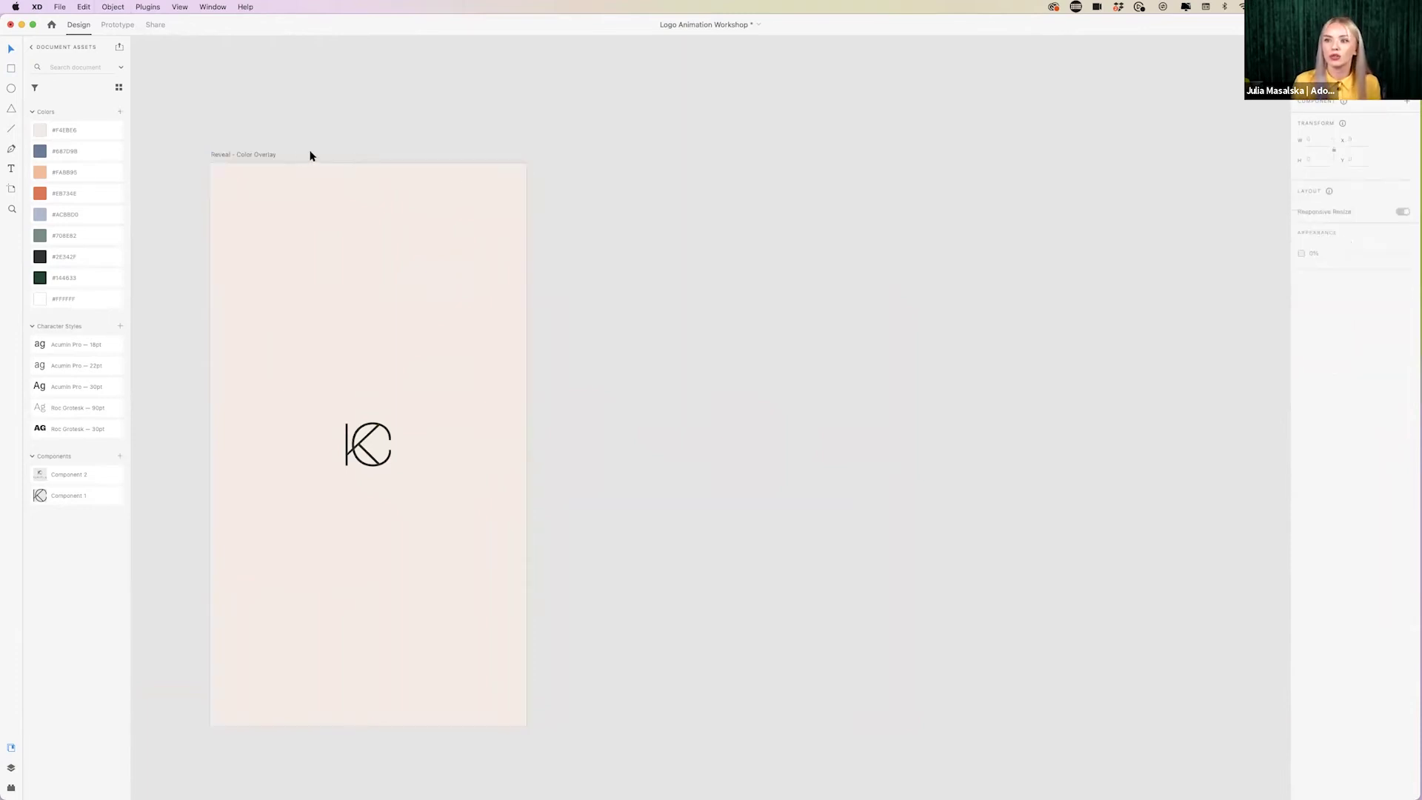
- Duplicate the Reveal – Color Overlay artboard directly beside the original
{"action": "left_click_drag", "start_coordinate": [268, 157], "coordinate": [666, 156]}
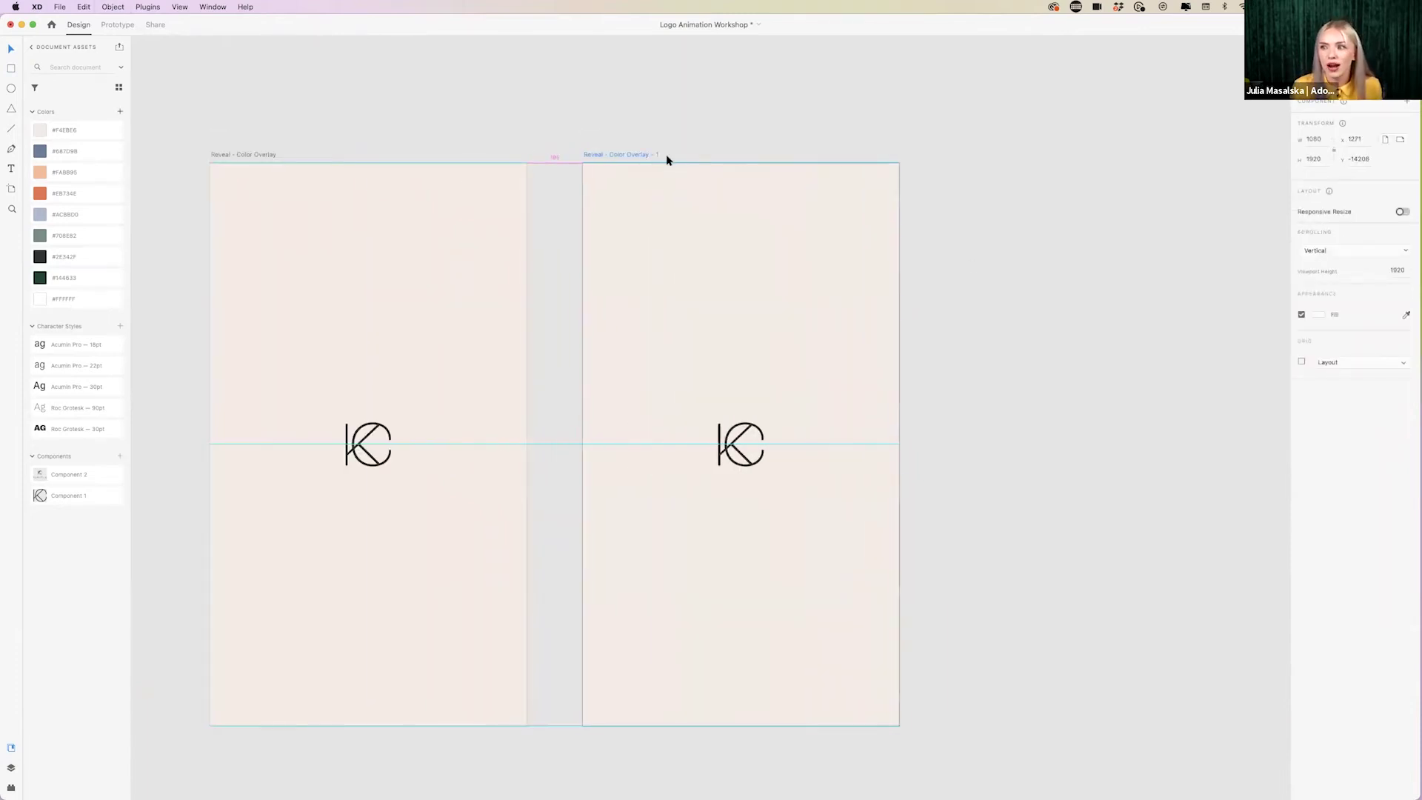
{"action": "left_click", "coordinate": [844, 158]}
{"action": "left_click", "coordinate": [880, 157]}
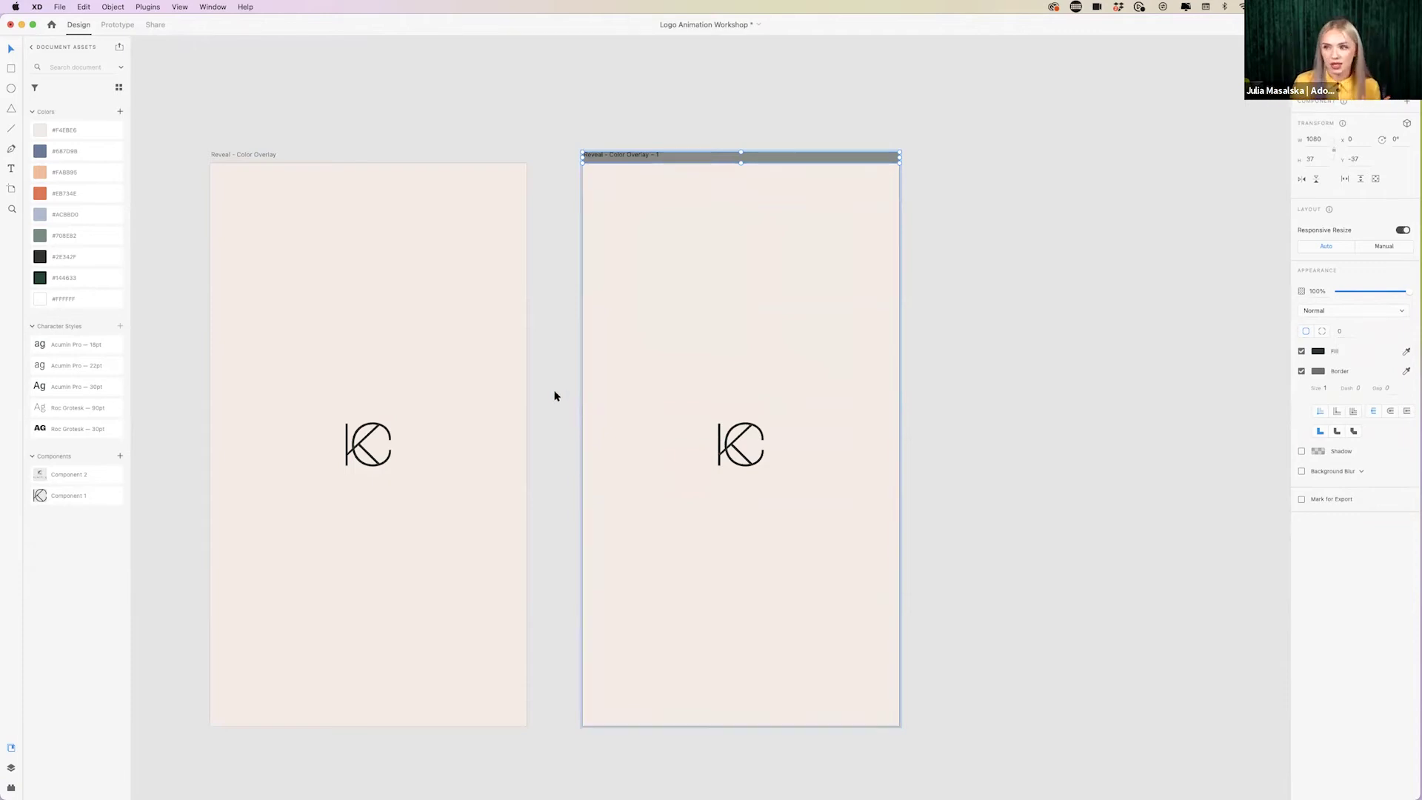
{"action": "key", "text": "Escape"}
- Stretch the left artboard's charcoal bar down to its bottom edge (H 1957), hiding the KC logo
{"action": "left_click", "coordinate": [259, 155]}
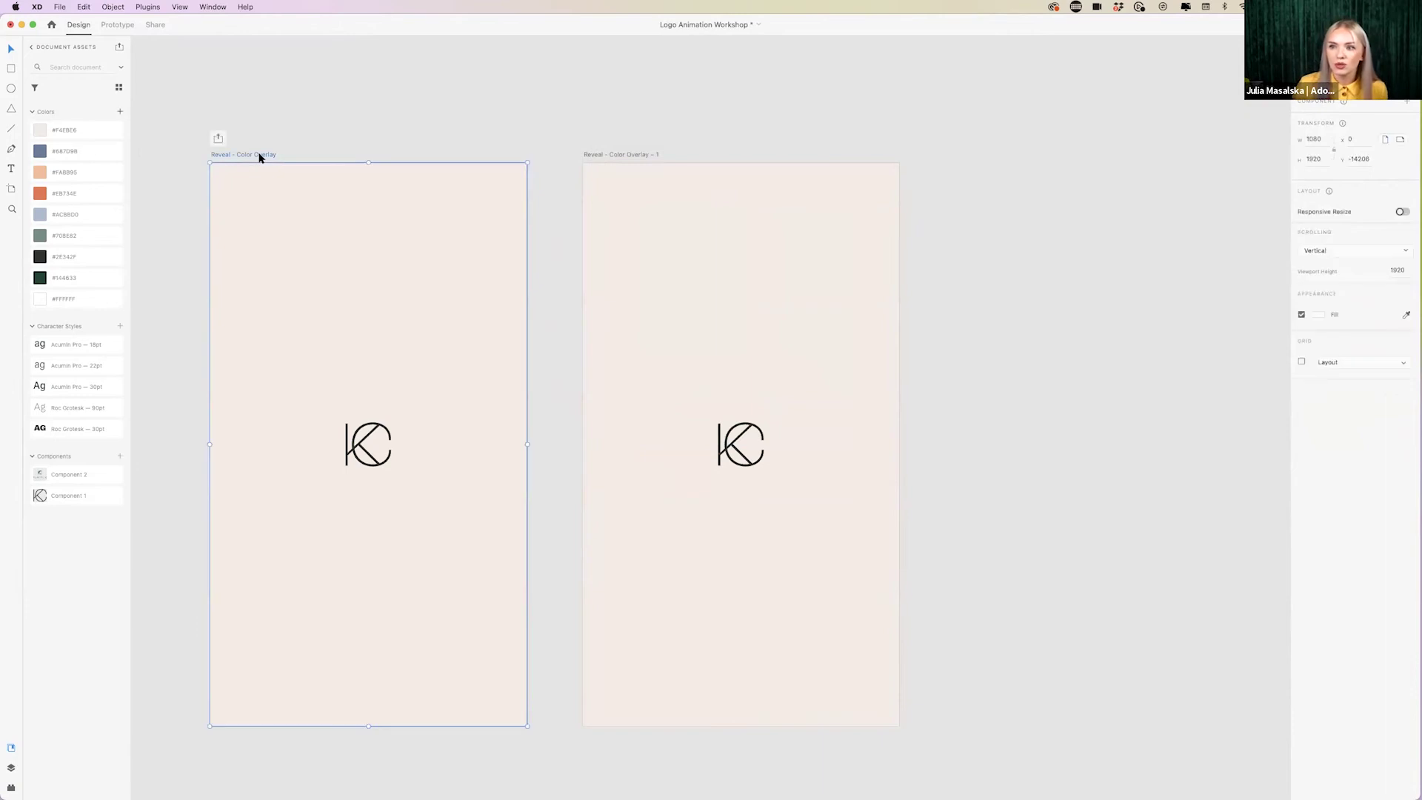
{"action": "left_click", "coordinate": [295, 177]}
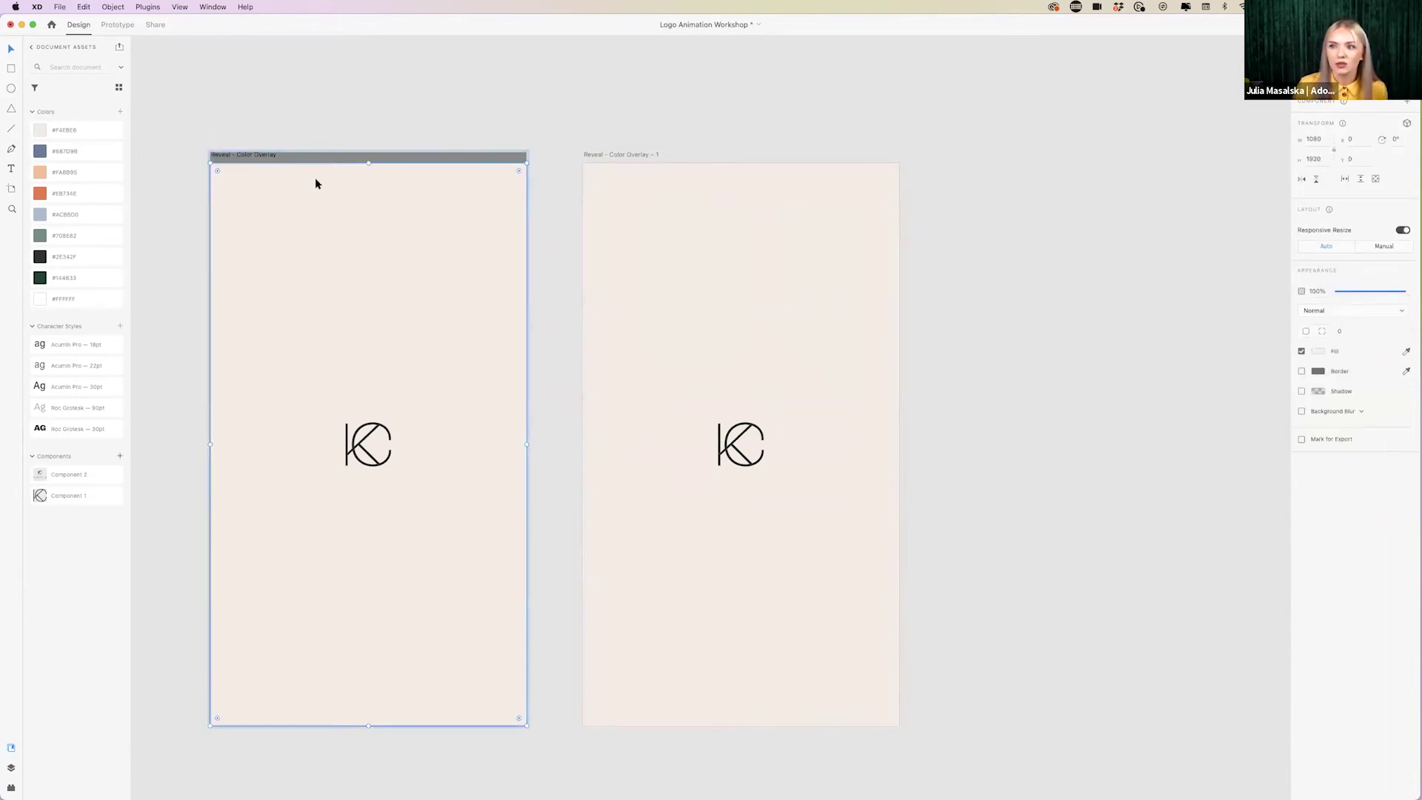
{"action": "left_click", "coordinate": [351, 157]}
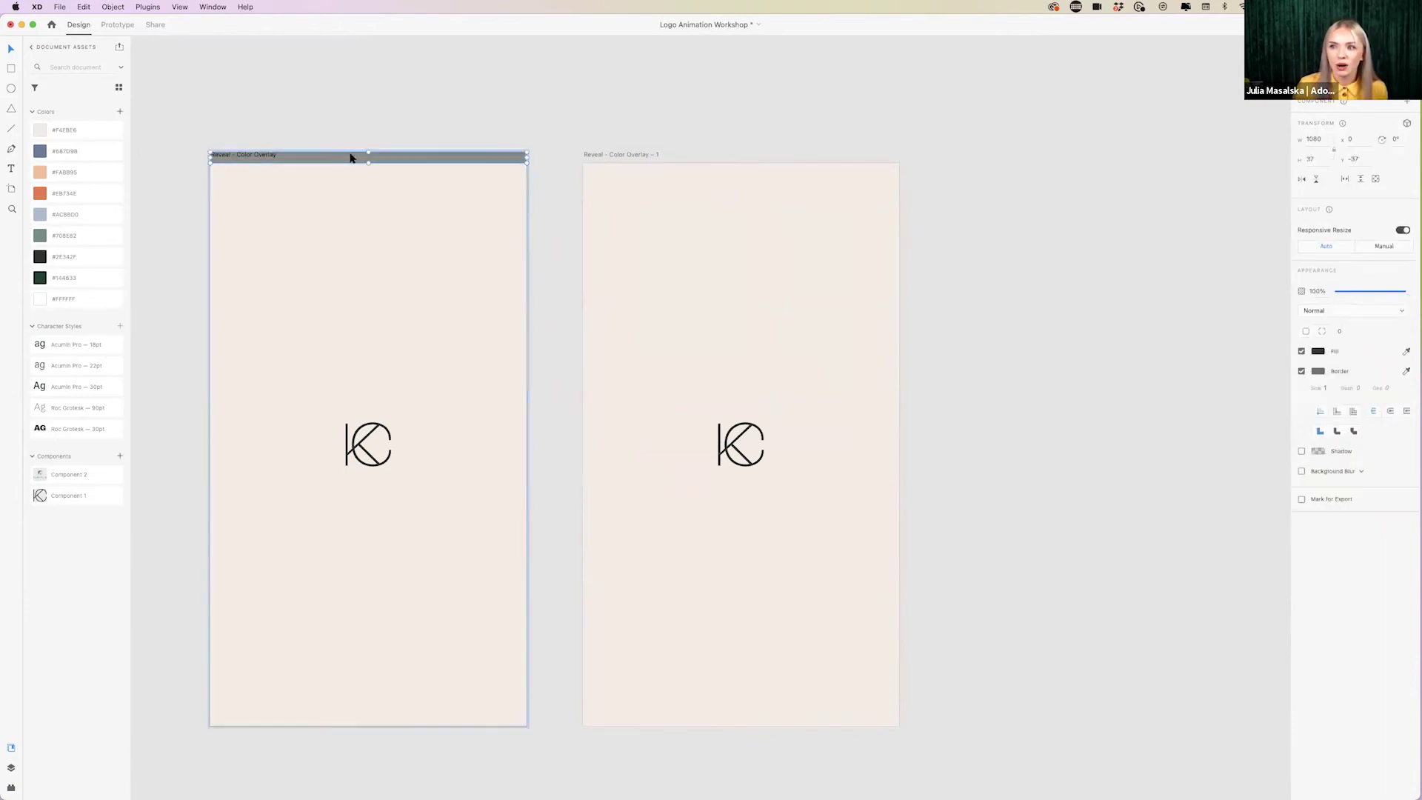
{"action": "left_click", "coordinate": [380, 157]}
{"action": "left_click_drag", "start_coordinate": [368, 163], "coordinate": [374, 728]}
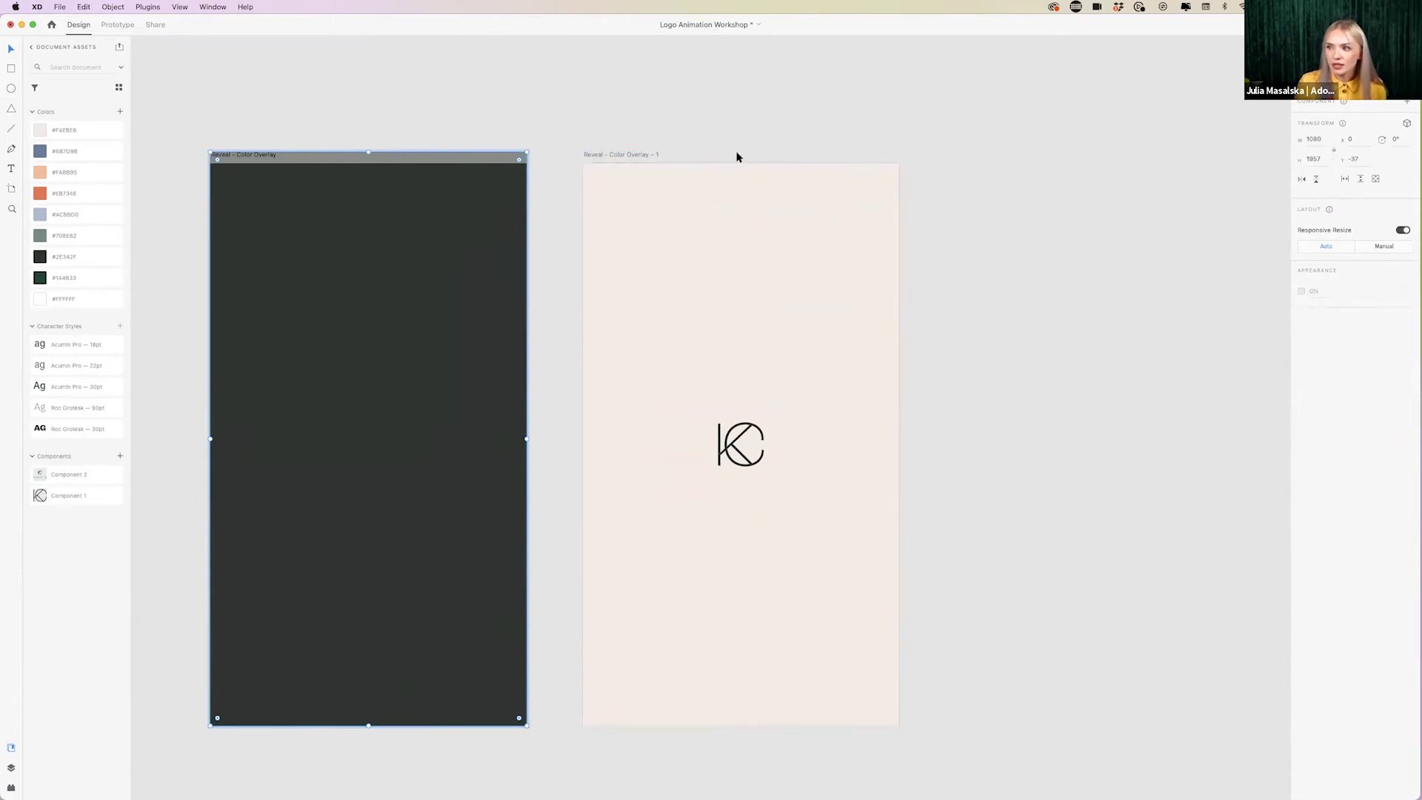
{"action": "left_click", "coordinate": [750, 184]}
{"action": "left_click", "coordinate": [762, 118]}
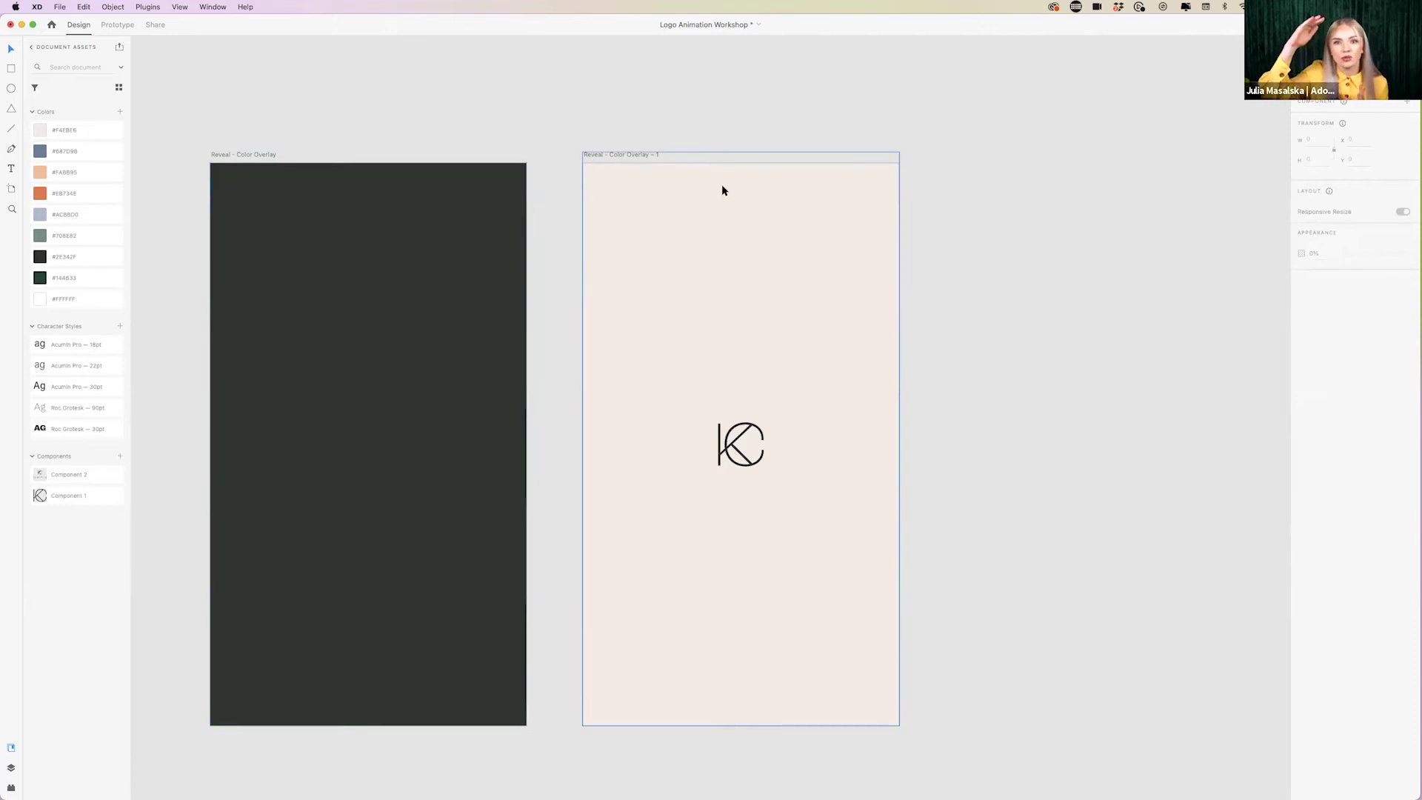
{"action": "left_click", "coordinate": [254, 155]}
- In Prototype mode, wire the charcoal artboard to its duplicate with Auto-Animate and Ease Out
{"action": "left_click", "coordinate": [117, 26]}
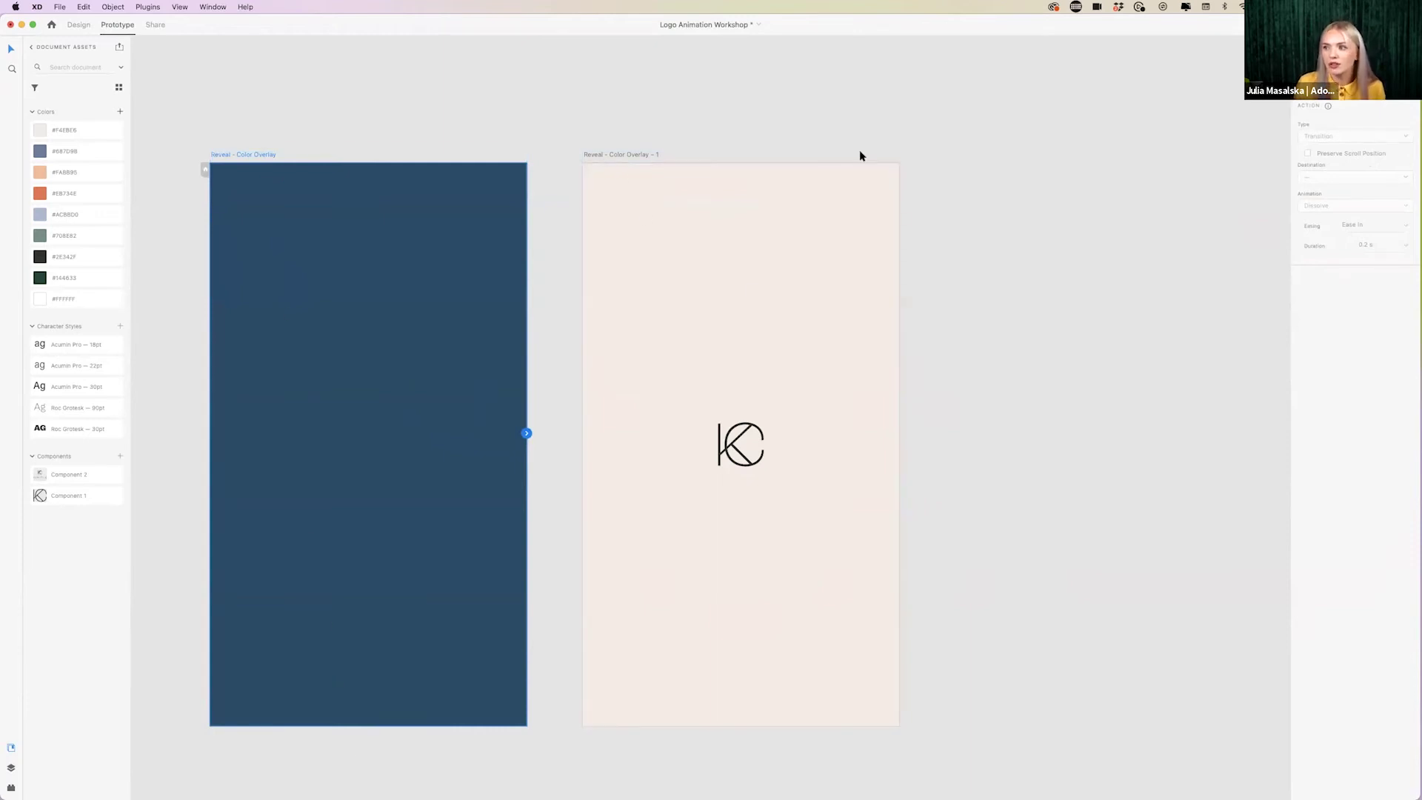
{"action": "left_click_drag", "start_coordinate": [526, 433], "coordinate": [604, 414]}
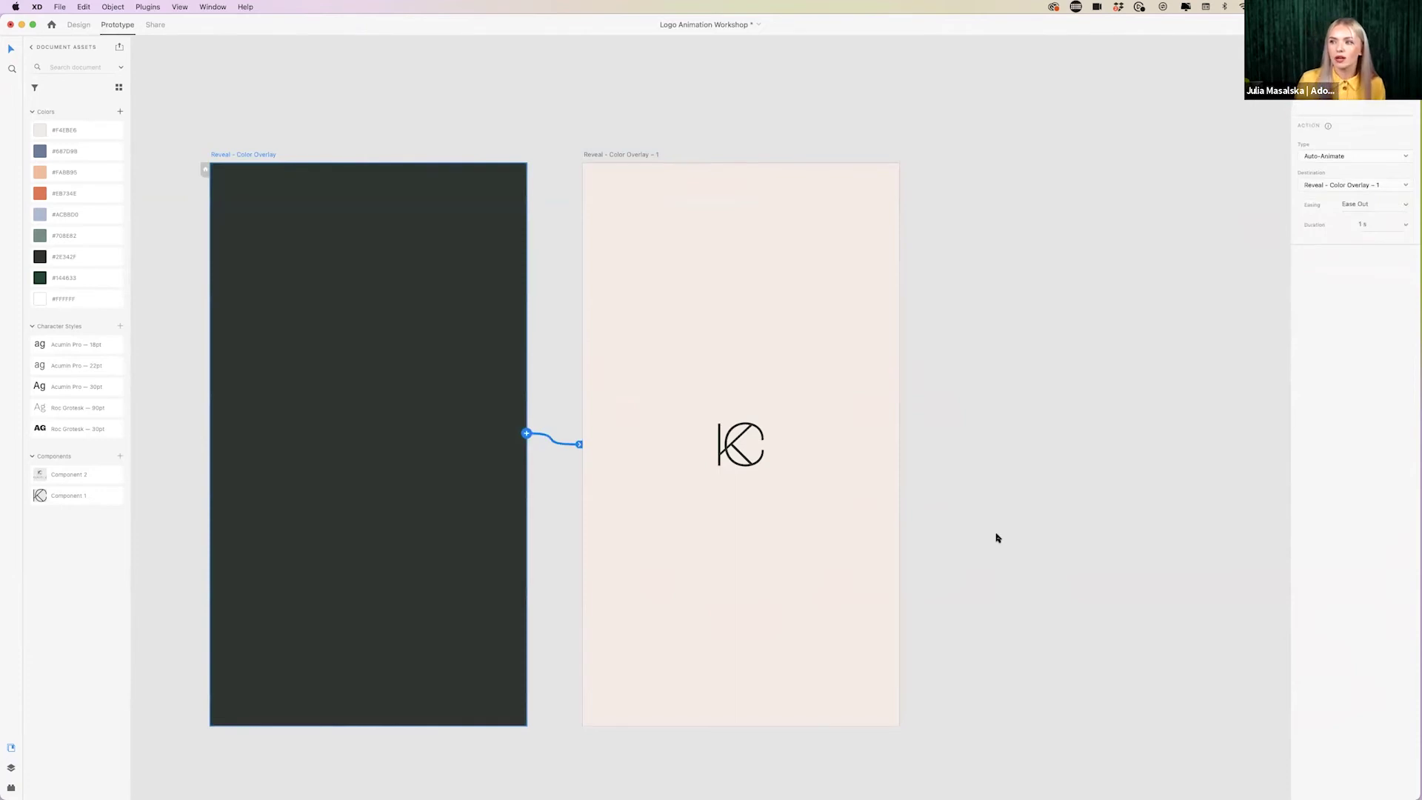
{"action": "scroll", "coordinate": [990, 502], "scroll_direction": "down", "scroll_amount": 2}
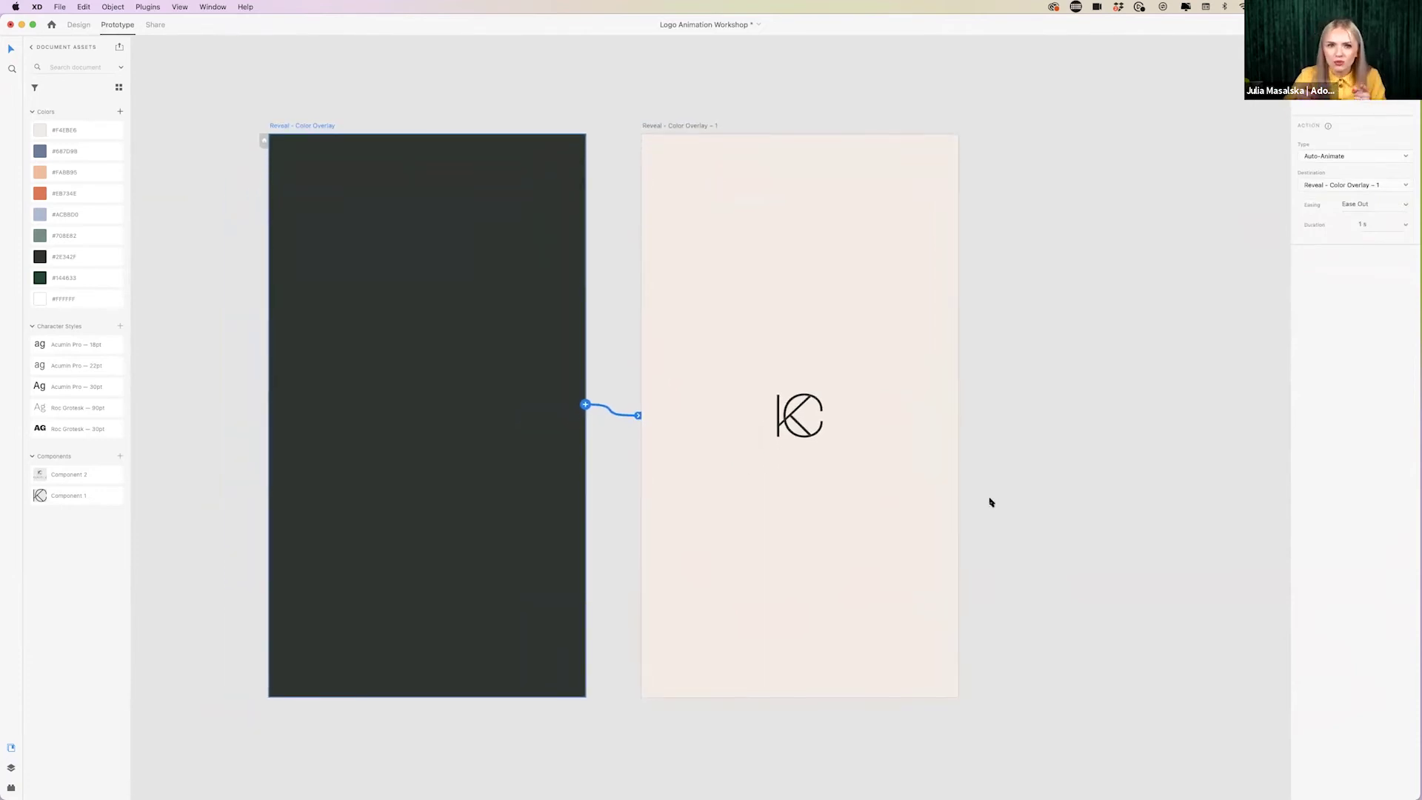
{"action": "scroll", "coordinate": [1244, 390], "scroll_direction": "down", "scroll_amount": 1}
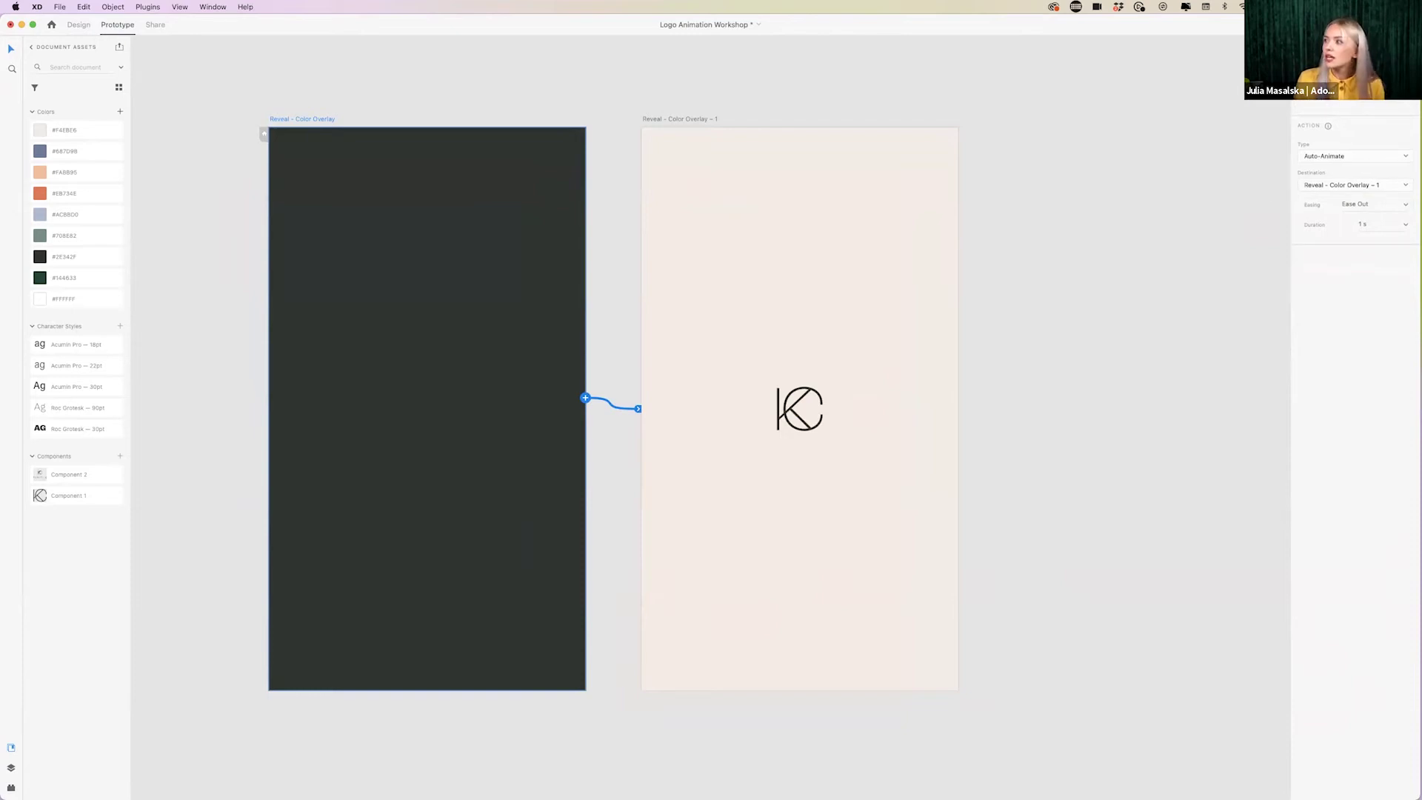
- Set the transition duration to 0.6 s
{"action": "left_click", "coordinate": [1406, 101]}
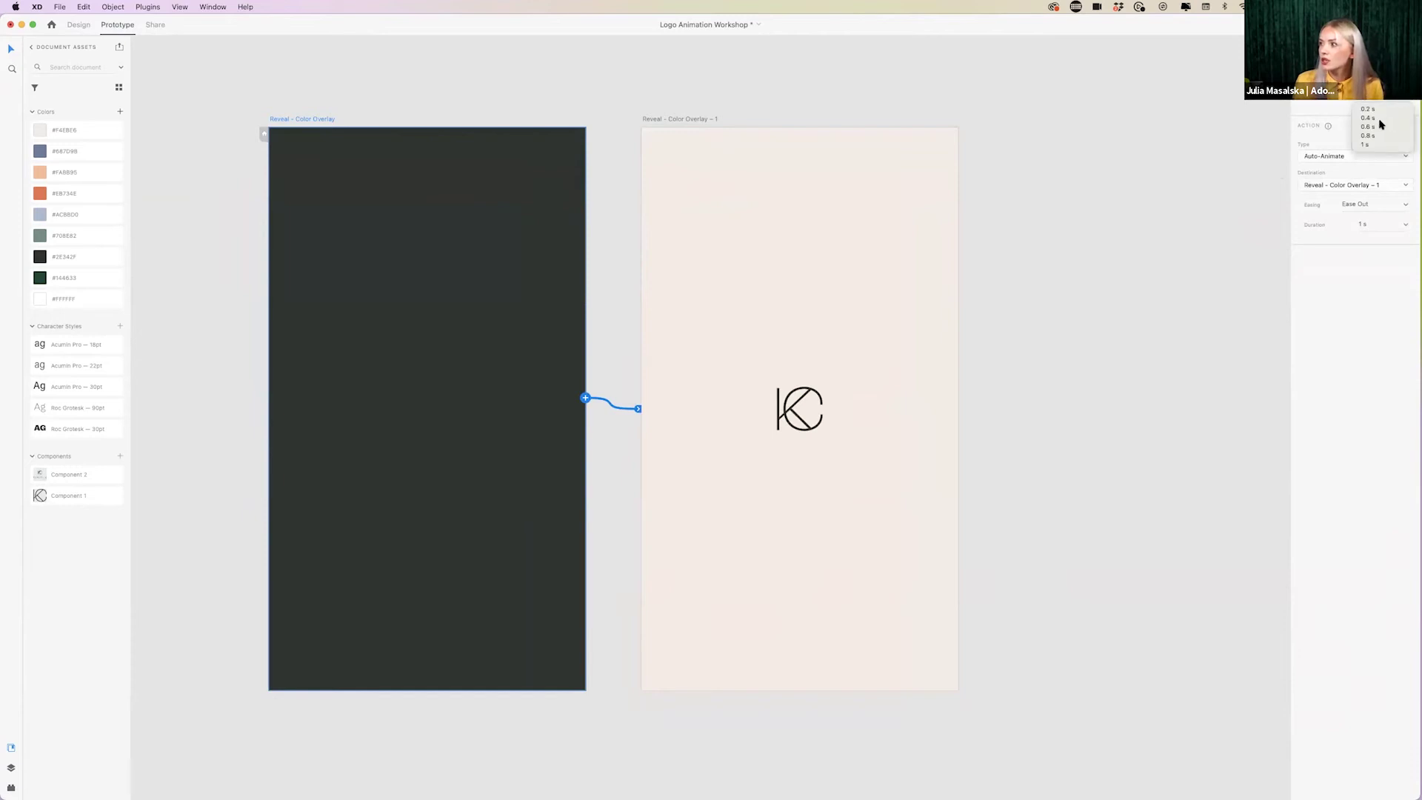
{"action": "left_click", "coordinate": [1379, 121]}
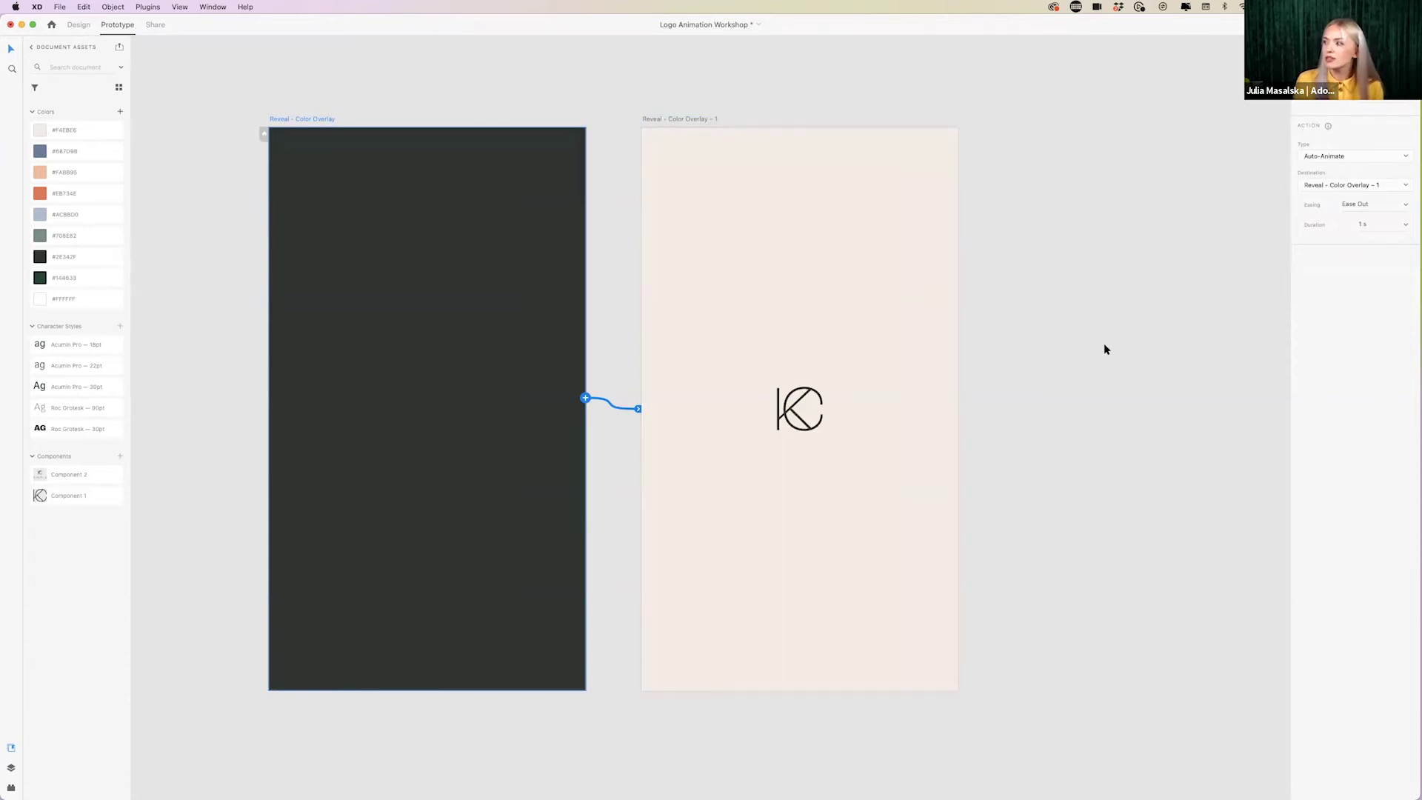
{"action": "left_click", "coordinate": [1404, 228]}
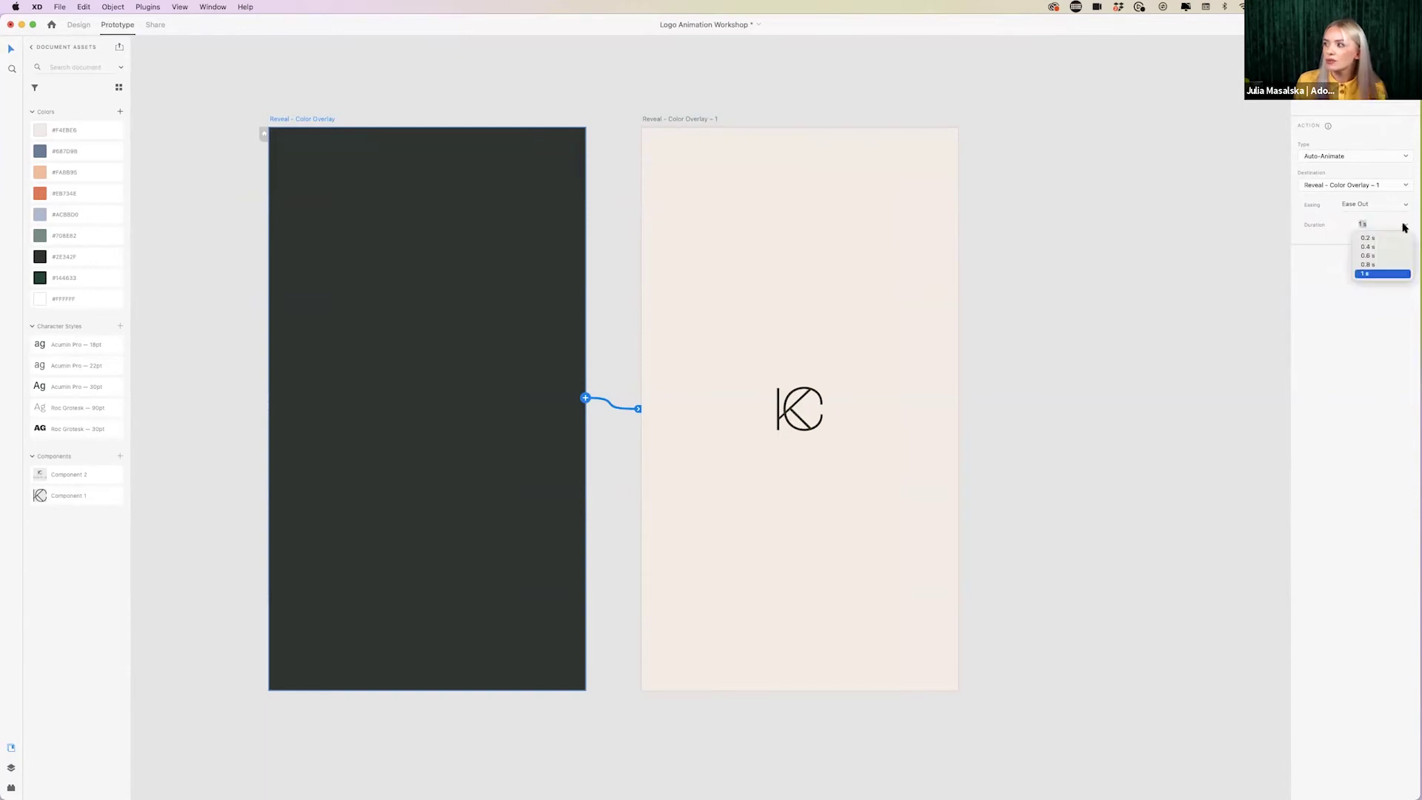
{"action": "left_click", "coordinate": [1377, 253]}
{"action": "left_click", "coordinate": [1403, 226]}
{"action": "left_click", "coordinate": [1382, 258]}
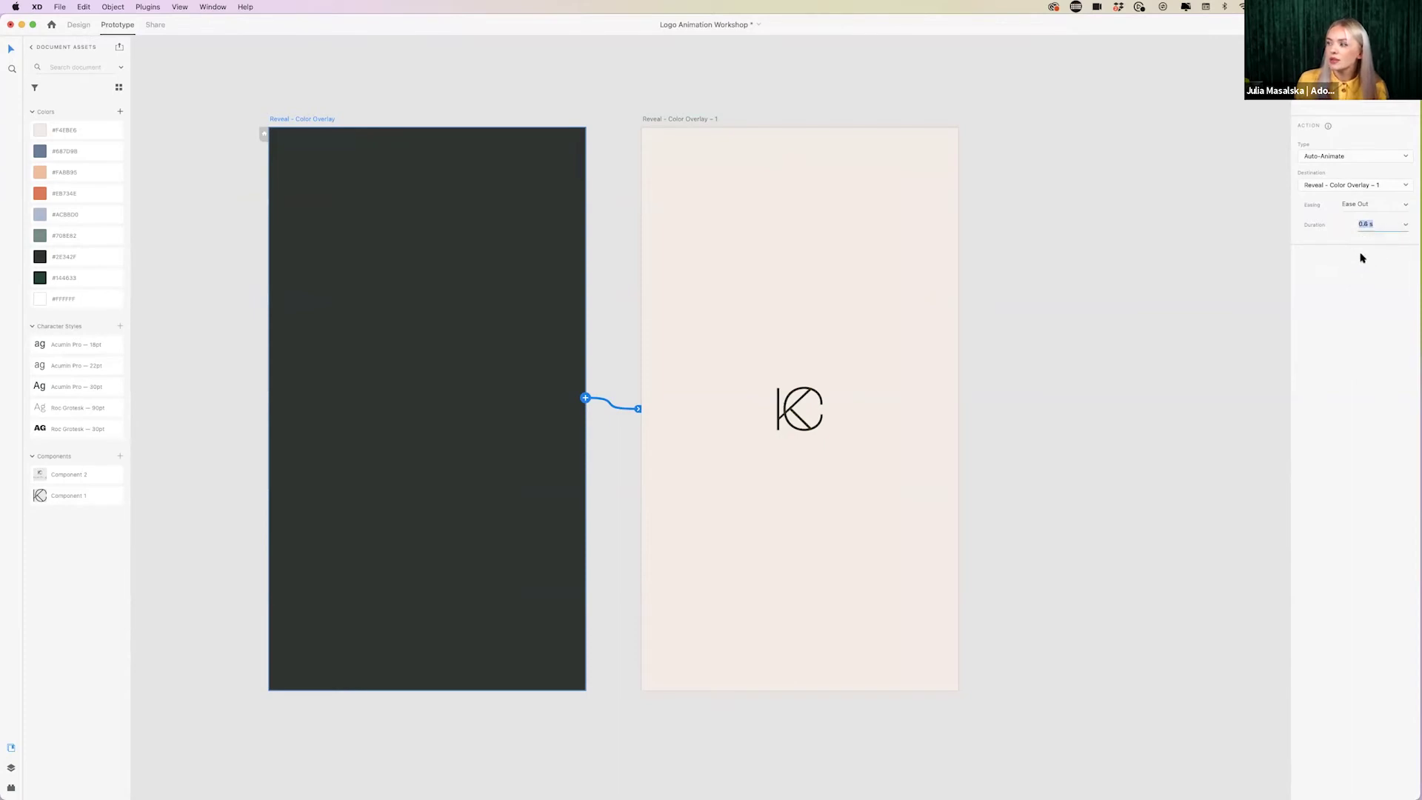
- Confirm the 0.6 s duration and play the Reveal – Color Overlay artboard in Desktop Preview
{"action": "key", "text": "Return"}
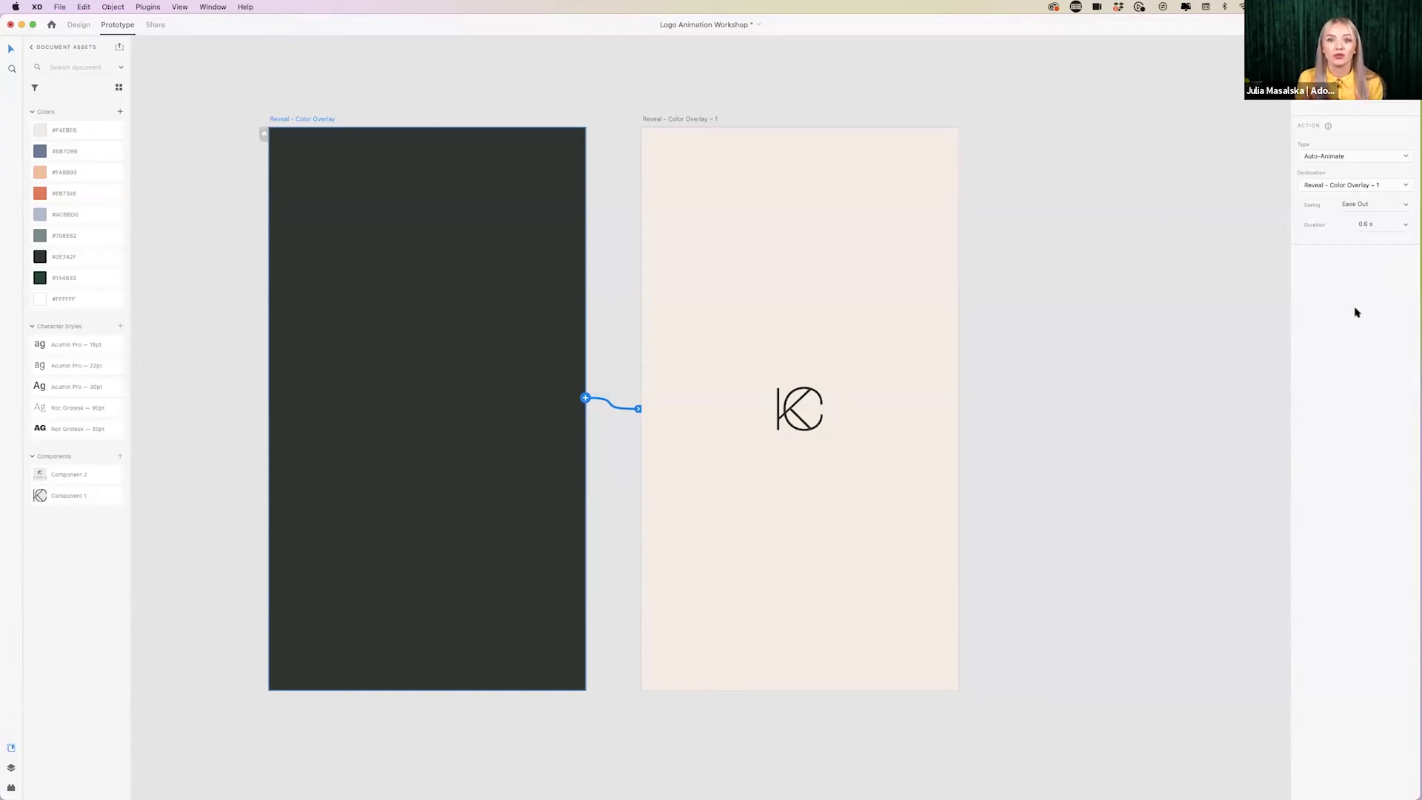
{"action": "left_click", "coordinate": [1019, 175]}
{"action": "left_click", "coordinate": [294, 120]}
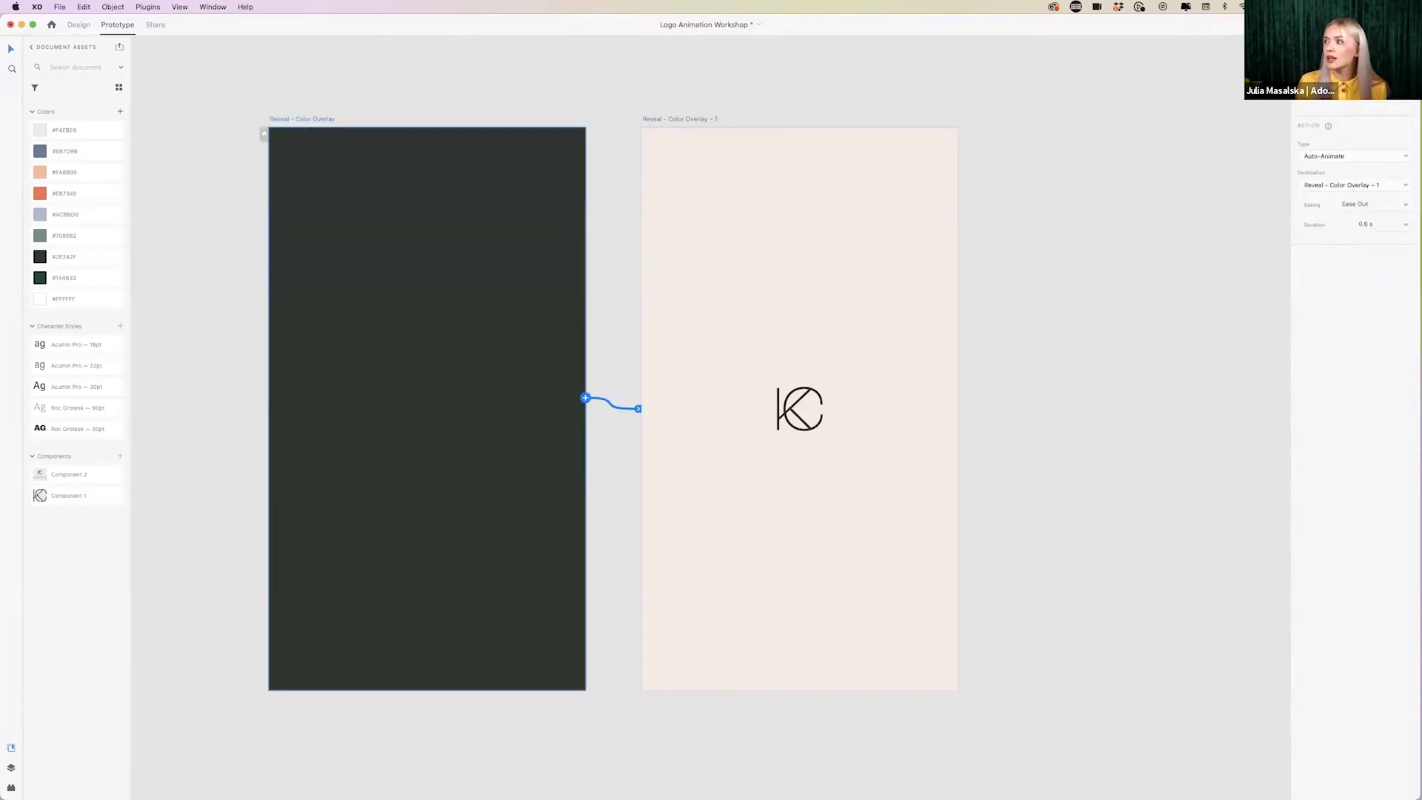
{"action": "left_click", "coordinate": [1402, 24]}
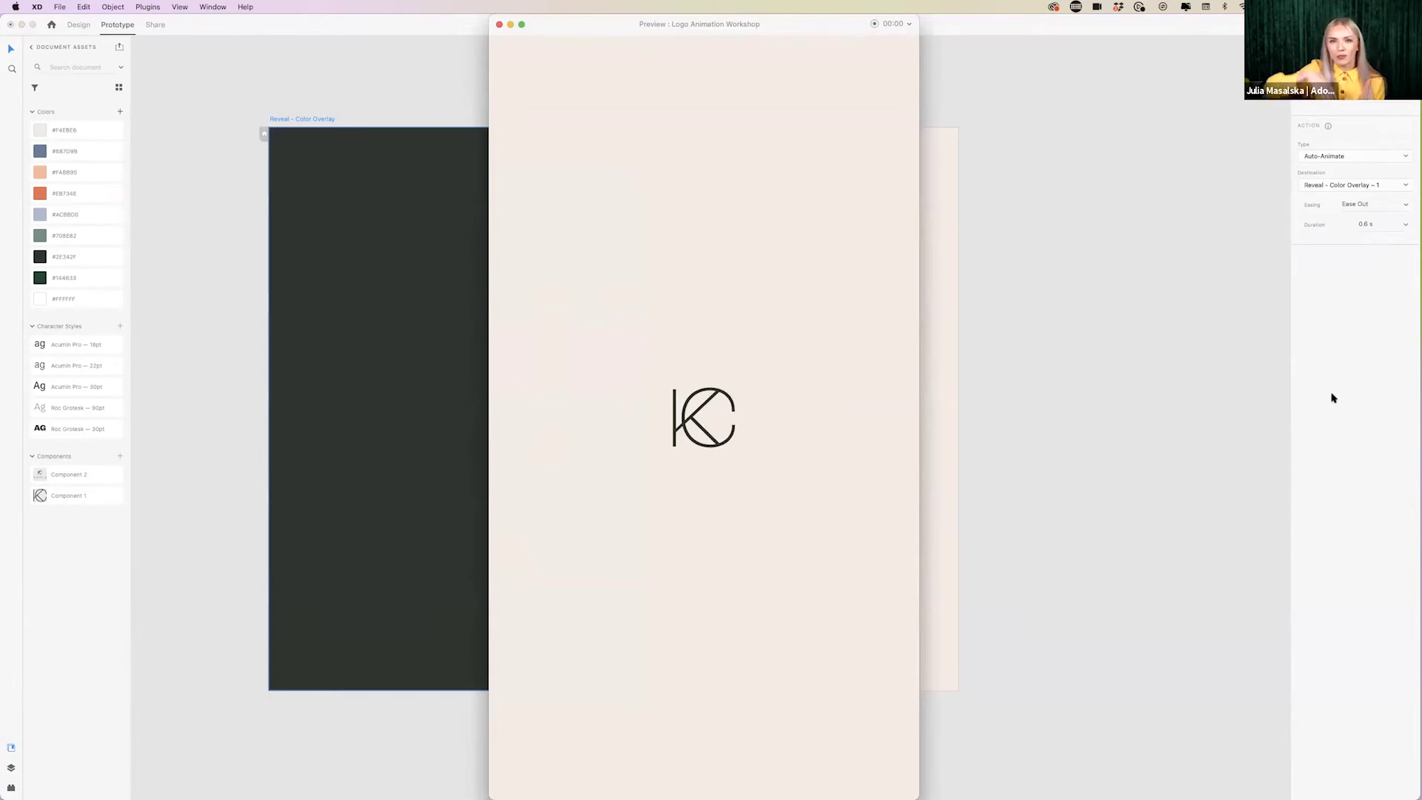
- Change the Auto-Animate duration from 0.6 s to 2 s and replay it in preview
{"action": "left_click", "coordinate": [499, 24]}
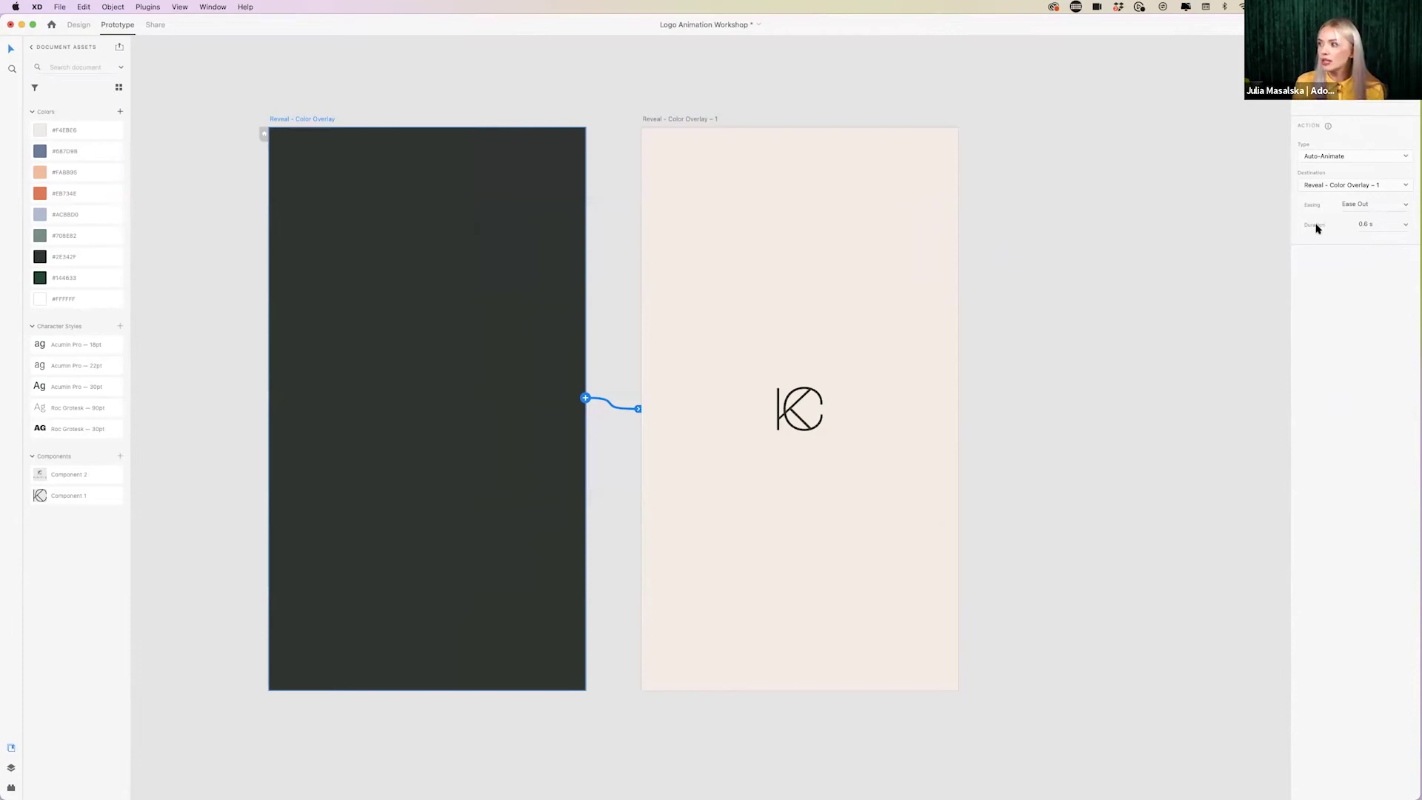
{"action": "left_click", "coordinate": [1390, 225]}
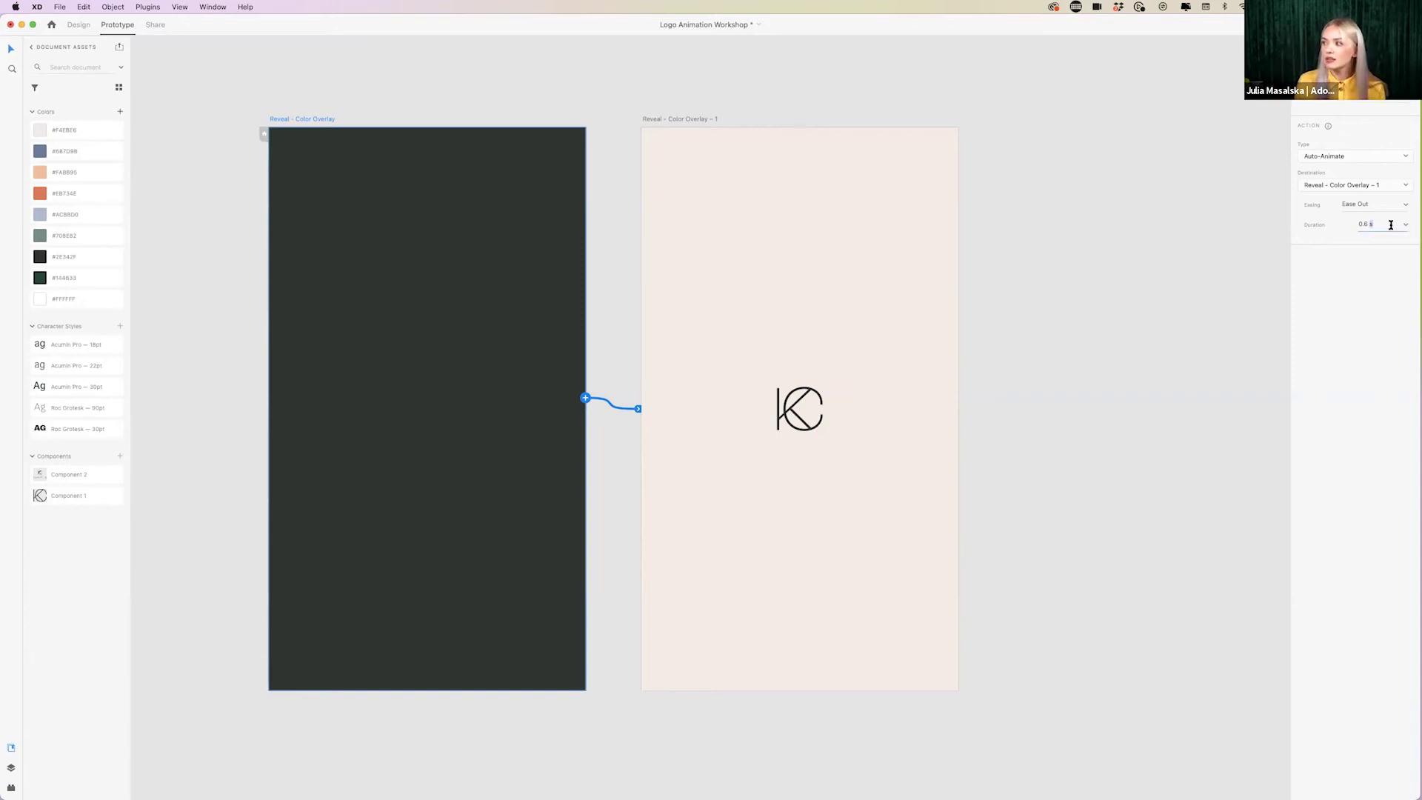
{"action": "left_click", "coordinate": [1386, 224]}
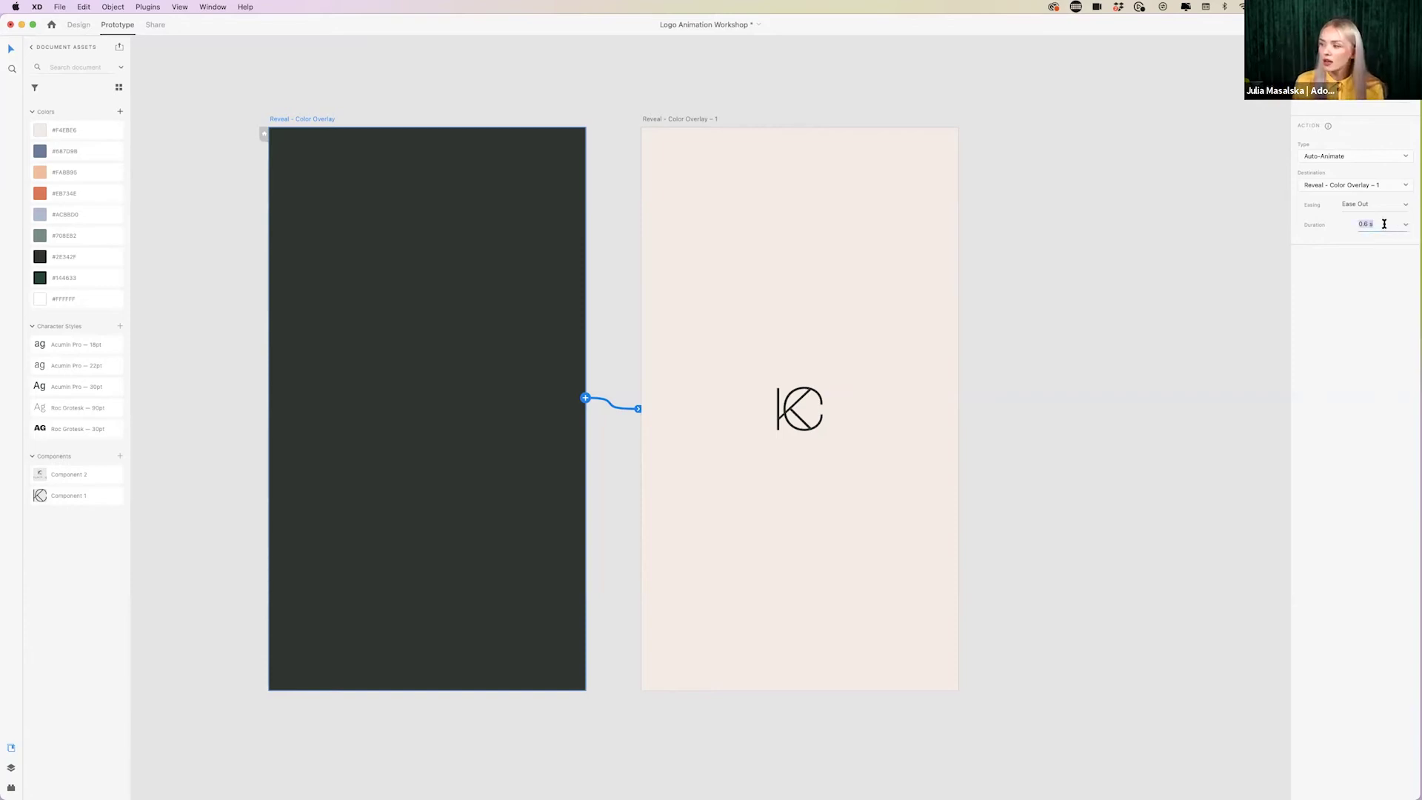
{"action": "type", "text": "2"}
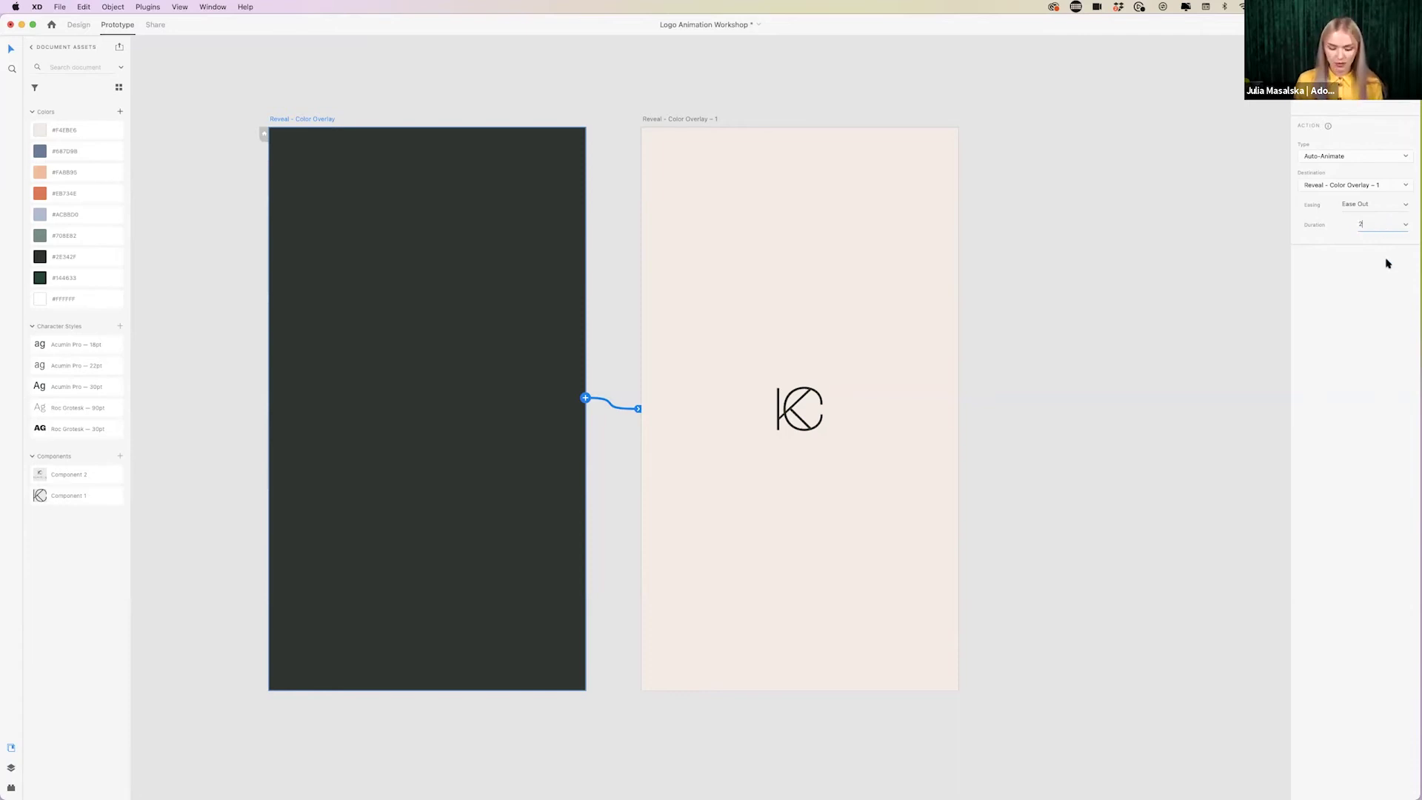
{"action": "key", "text": "Return"}
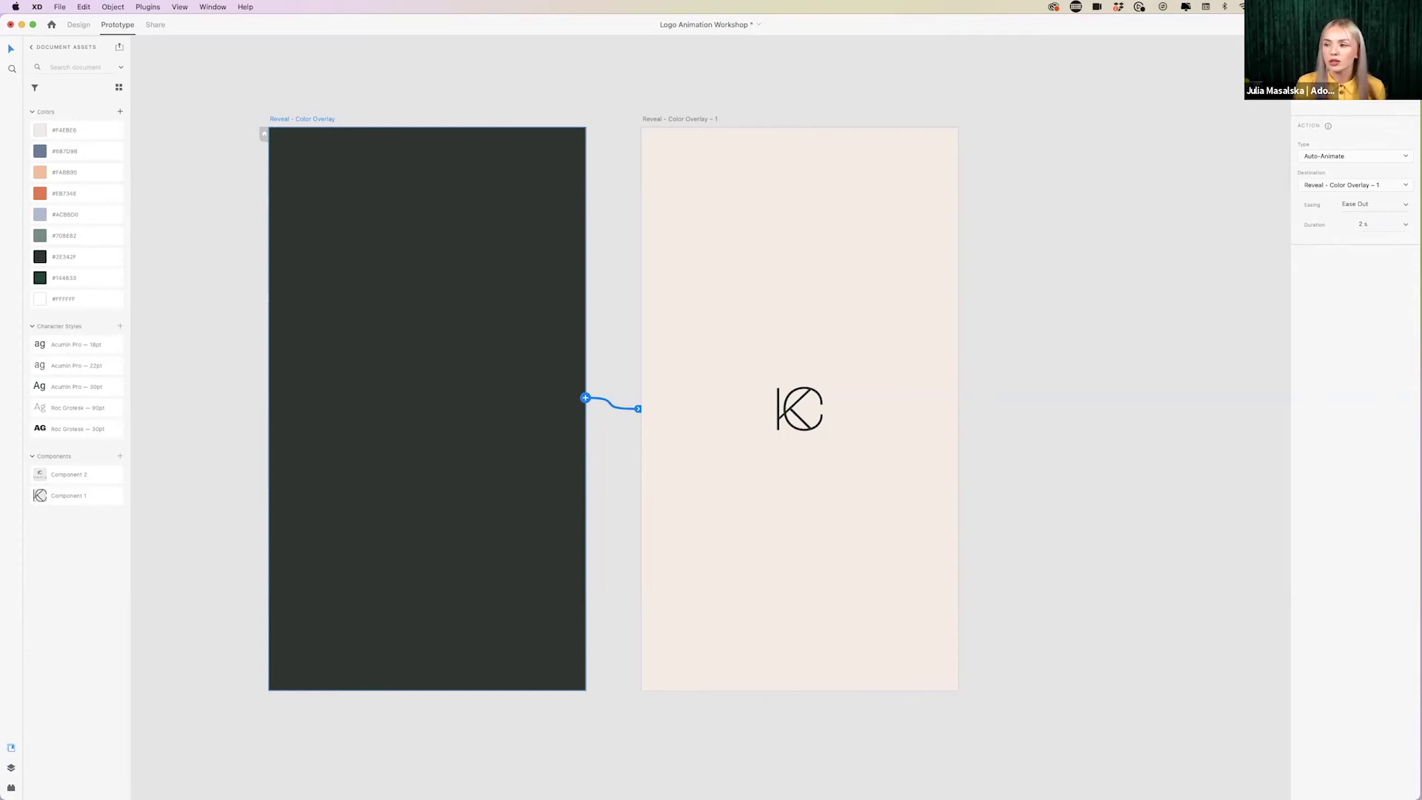
{"action": "key", "text": "super+Return"}
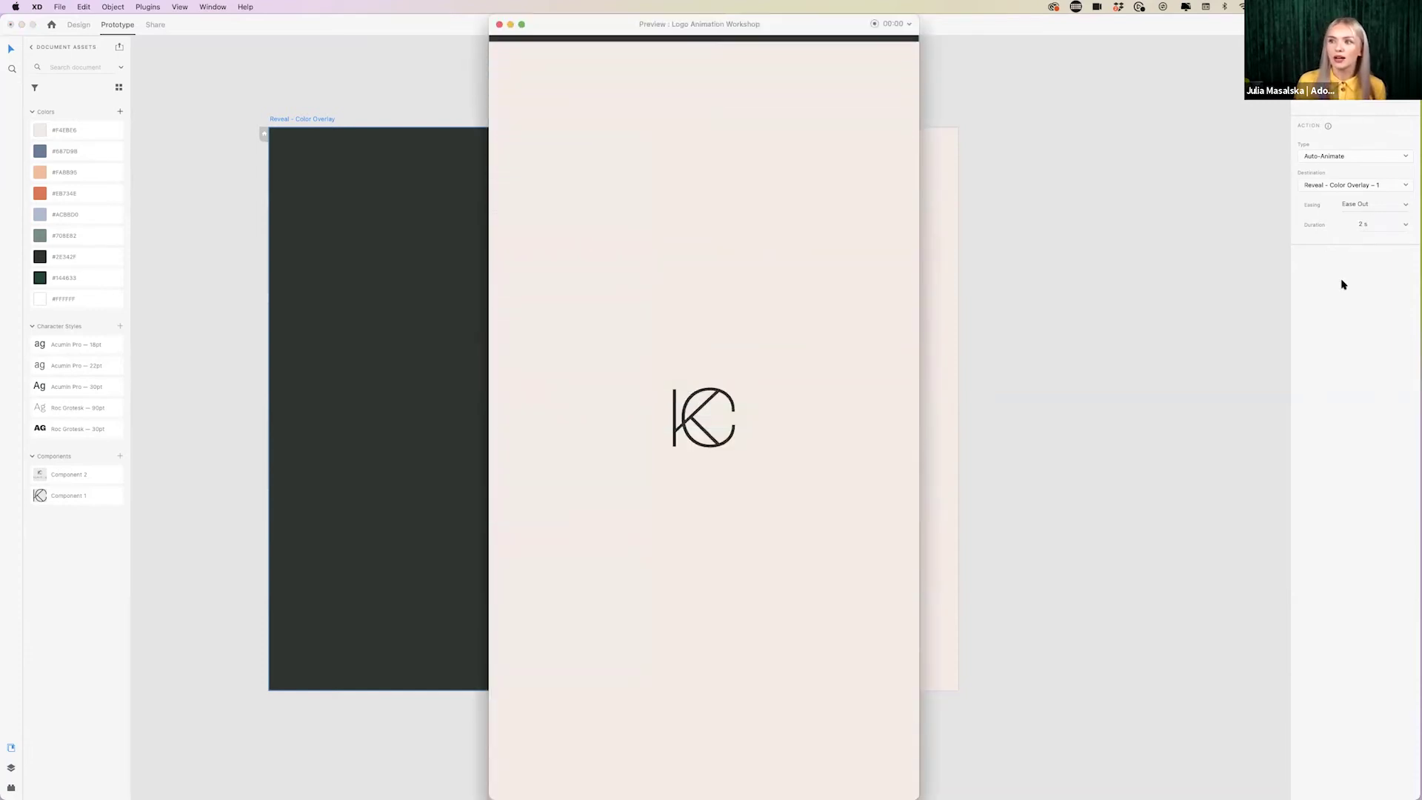
- Switch the reveal's easing to Ease In-Out and preview it
{"action": "left_click", "coordinate": [500, 25]}
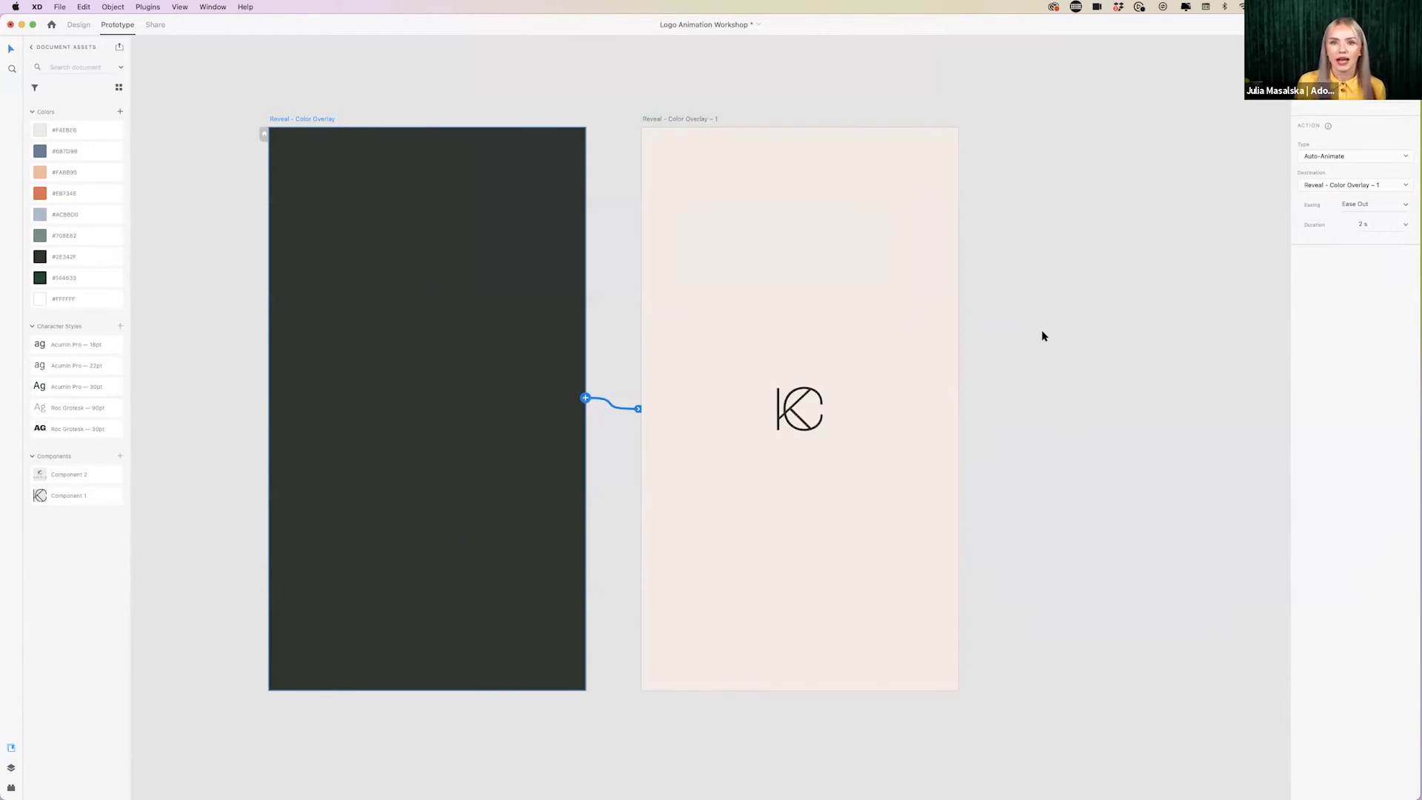
{"action": "left_click", "coordinate": [1406, 208]}
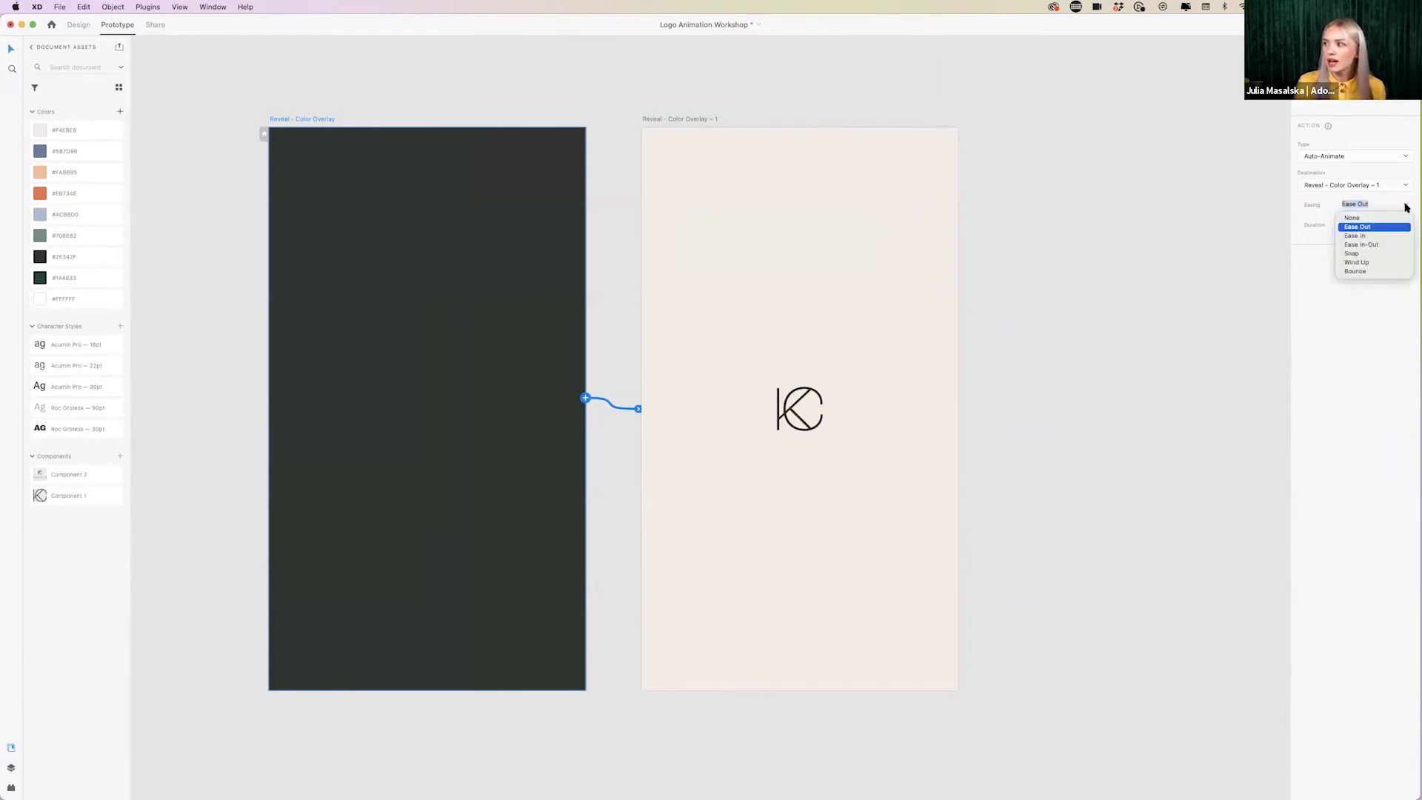
{"action": "left_click", "coordinate": [1371, 244]}
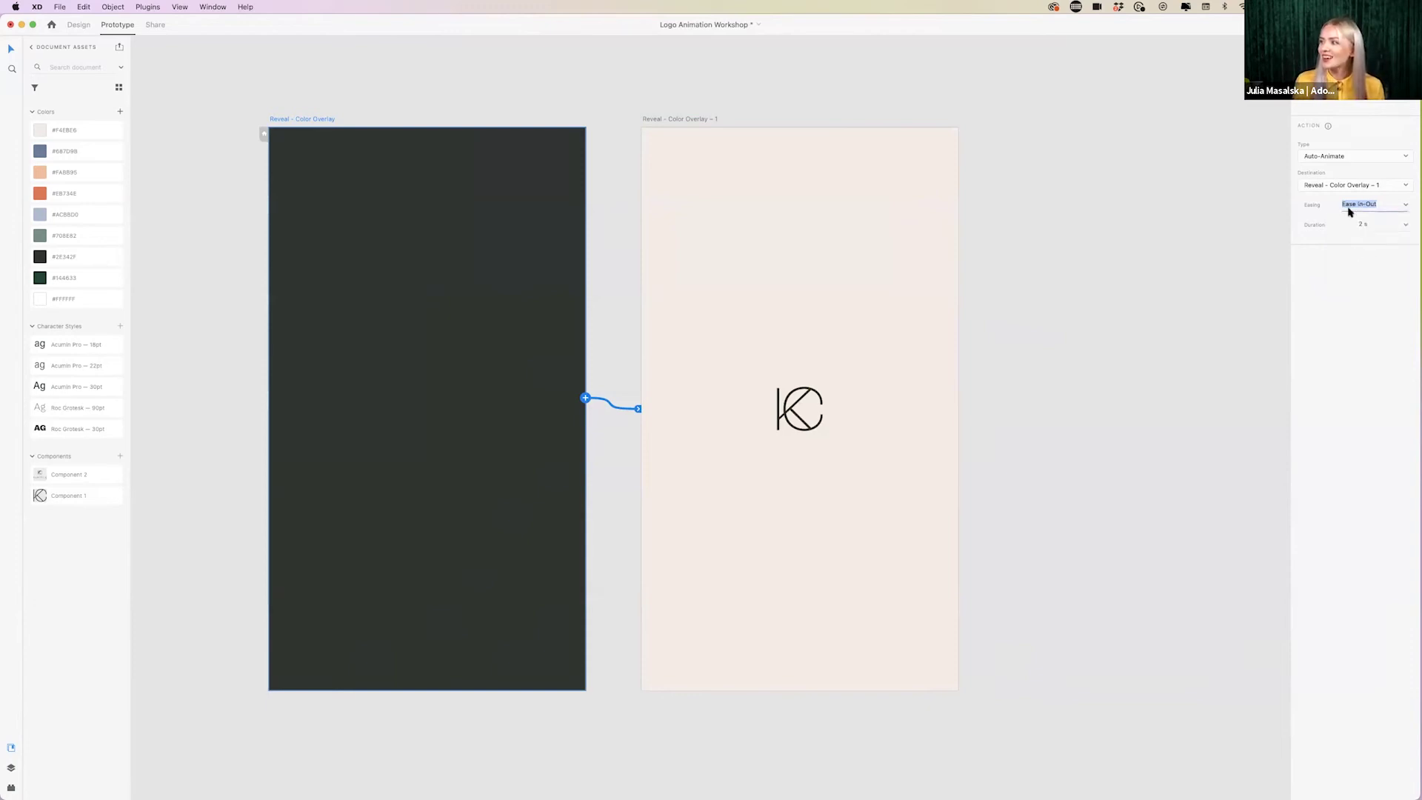
{"action": "key", "text": "super+Return"}
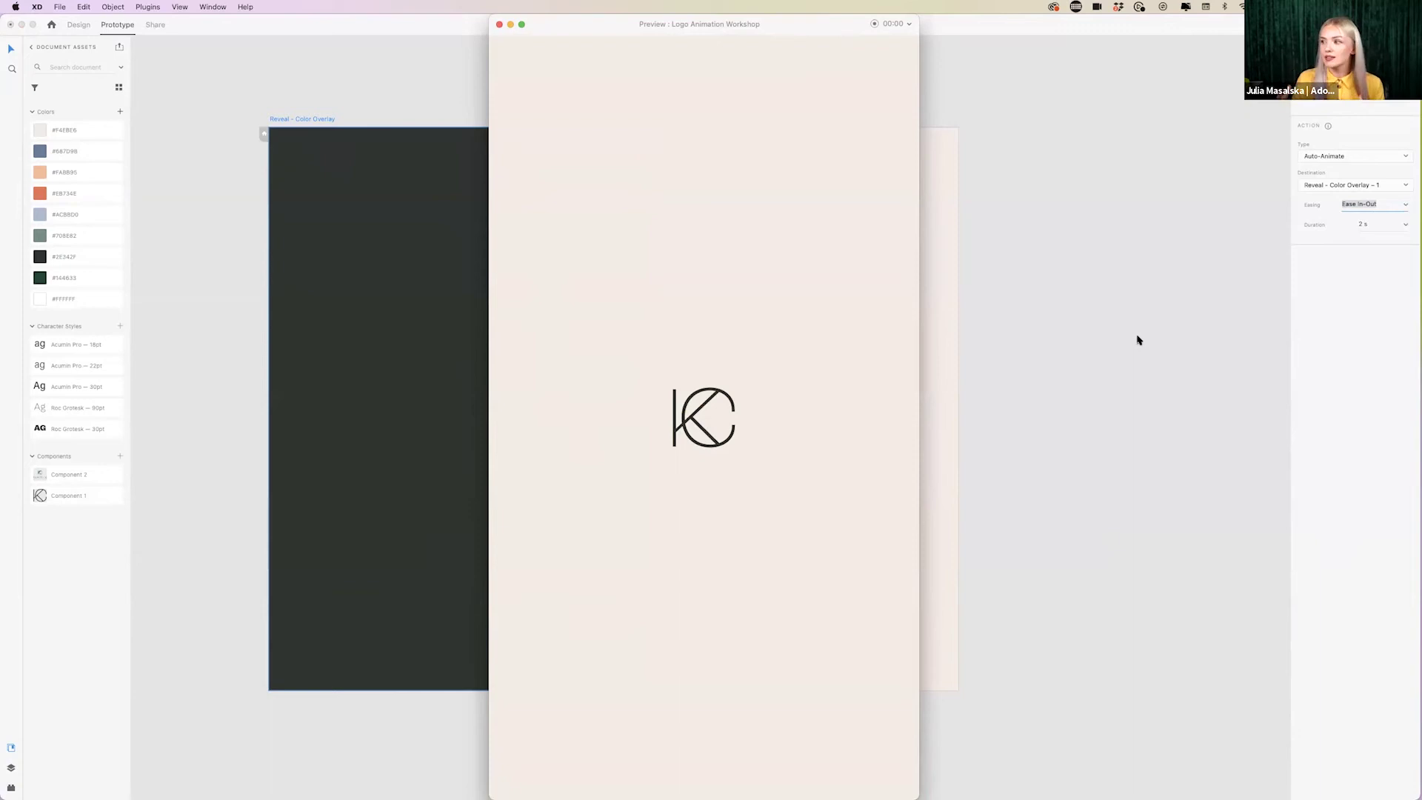
- Change the easing to Bounce and preview the reveal
{"action": "left_click", "coordinate": [499, 24]}
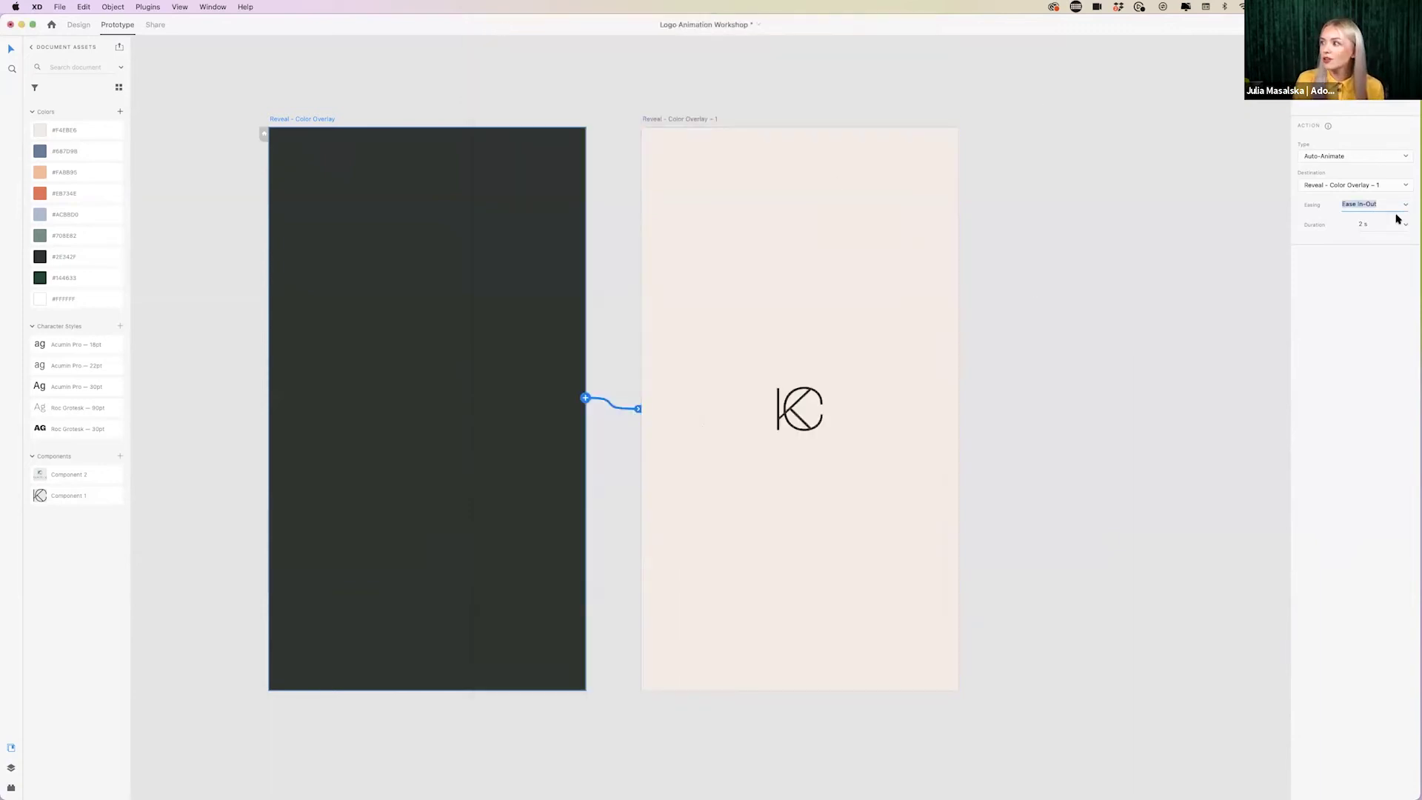
{"action": "left_click", "coordinate": [1403, 205]}
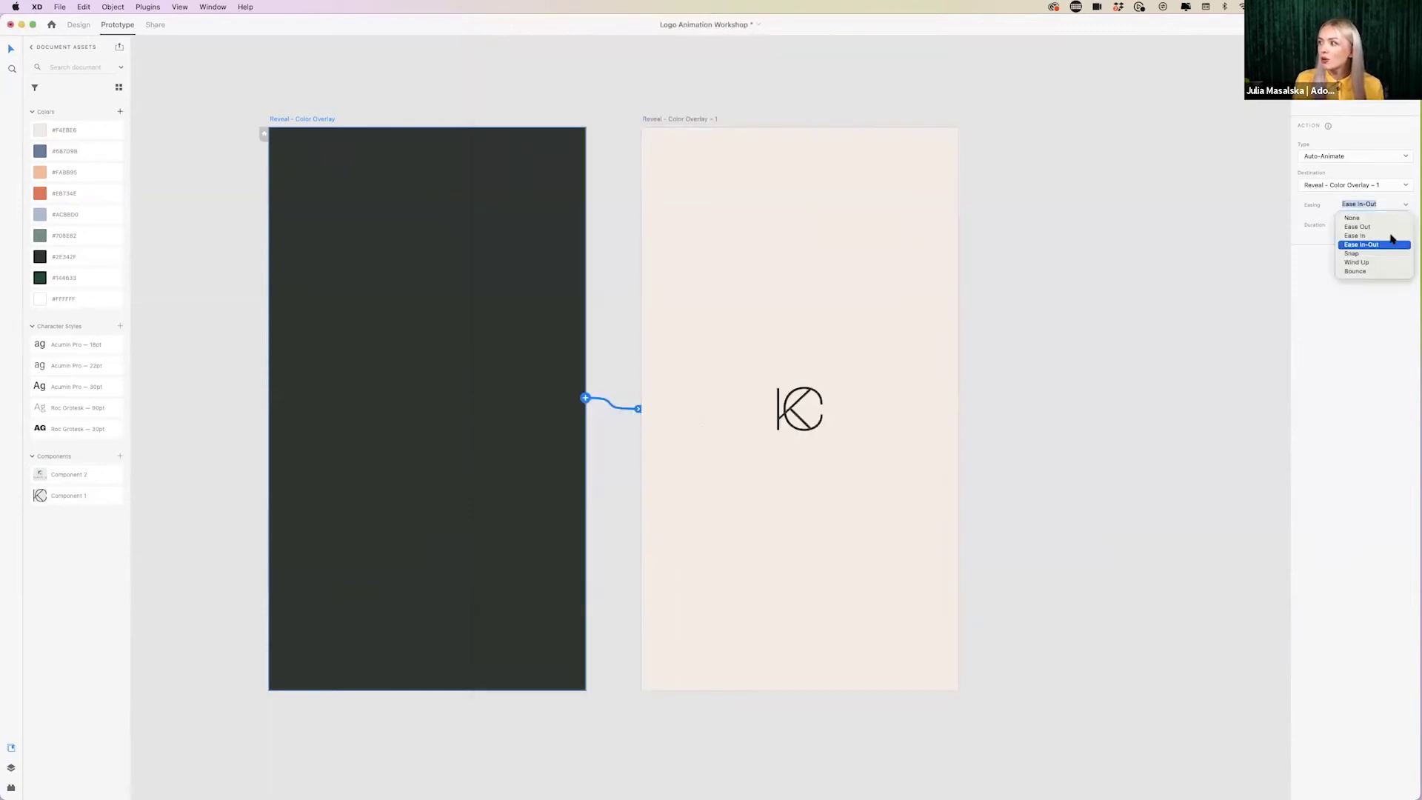
{"action": "left_click", "coordinate": [1355, 271]}
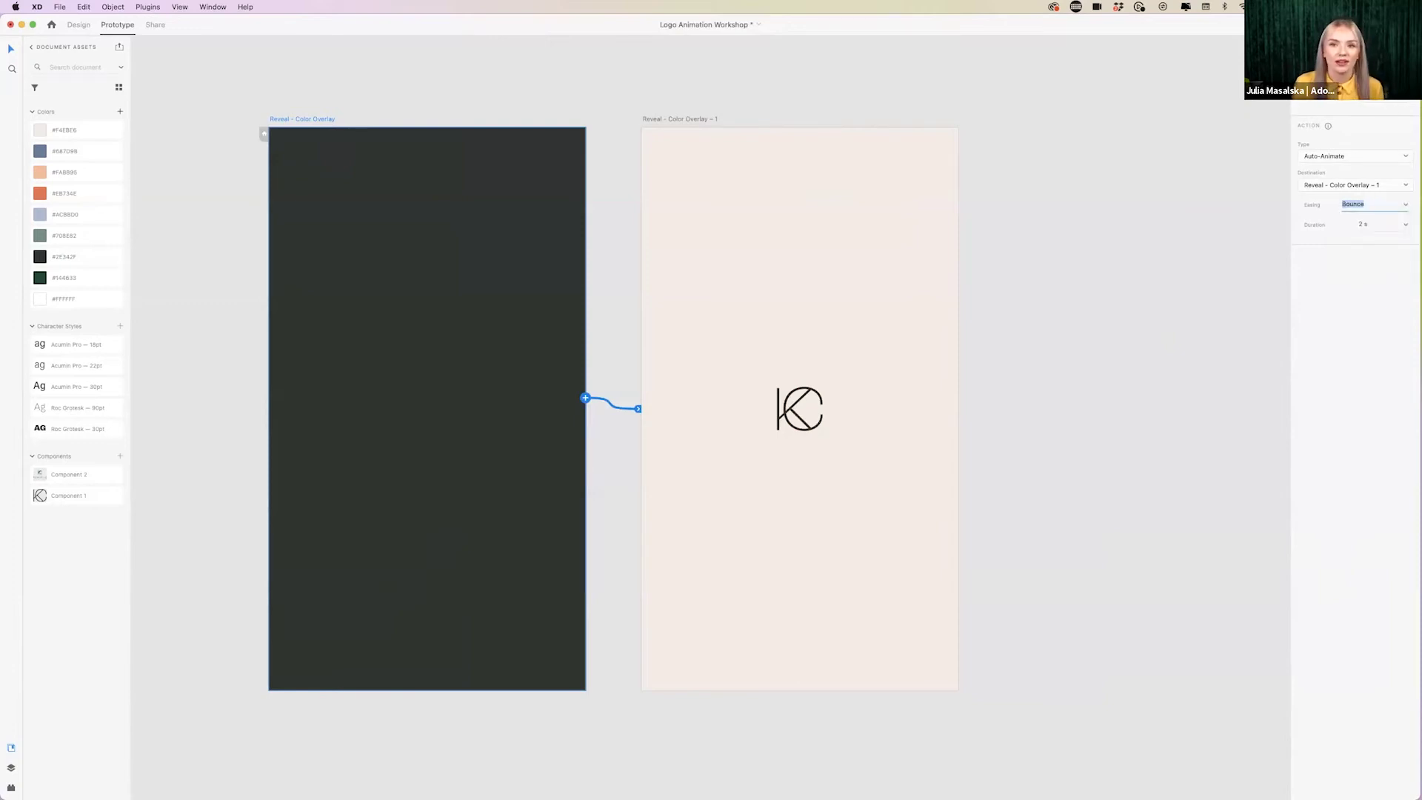
{"action": "key", "text": "super+Return"}
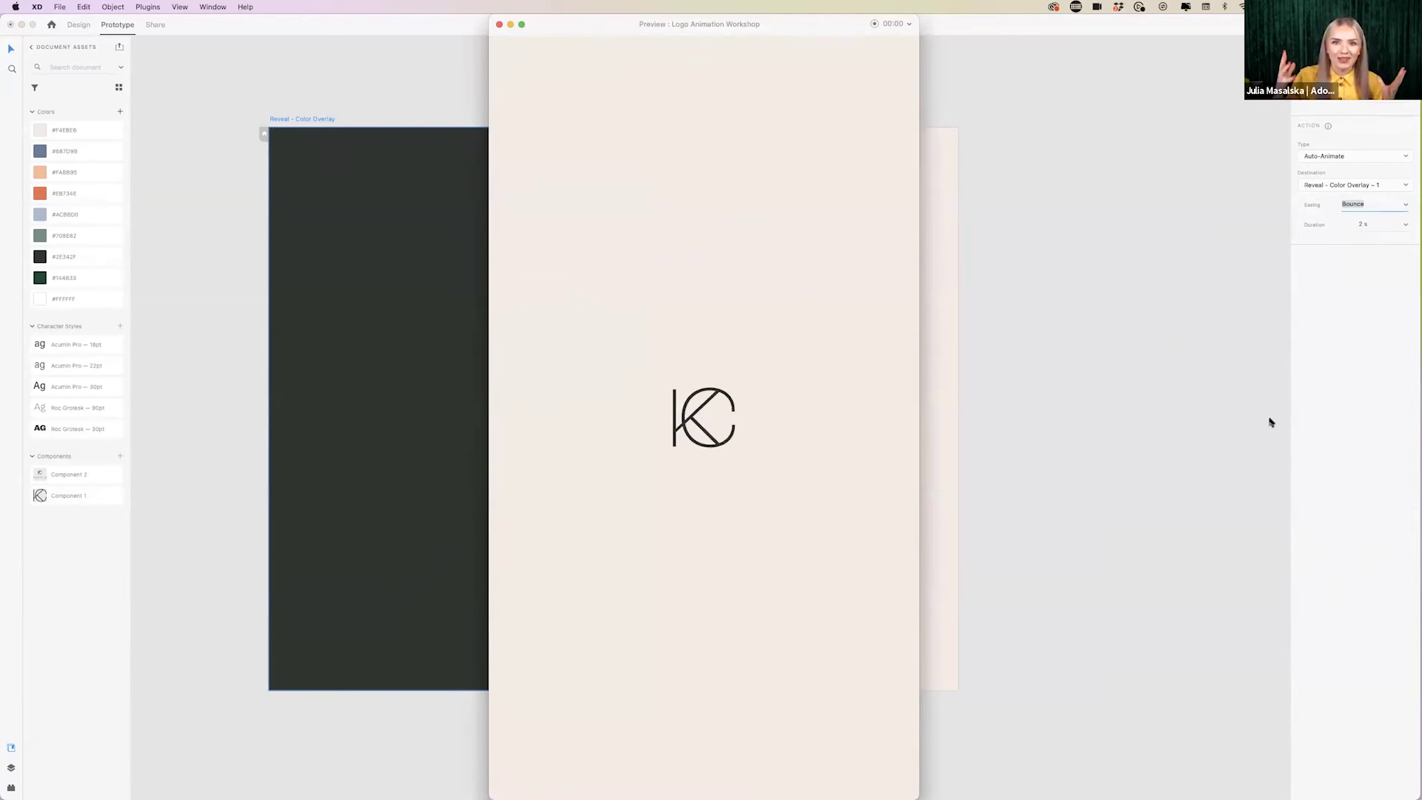
- Reselect the Reveal – Color Overlay artboard, change easing to Snap, and preview it
{"action": "left_click", "coordinate": [499, 25]}
{"action": "left_click", "coordinate": [1404, 206]}
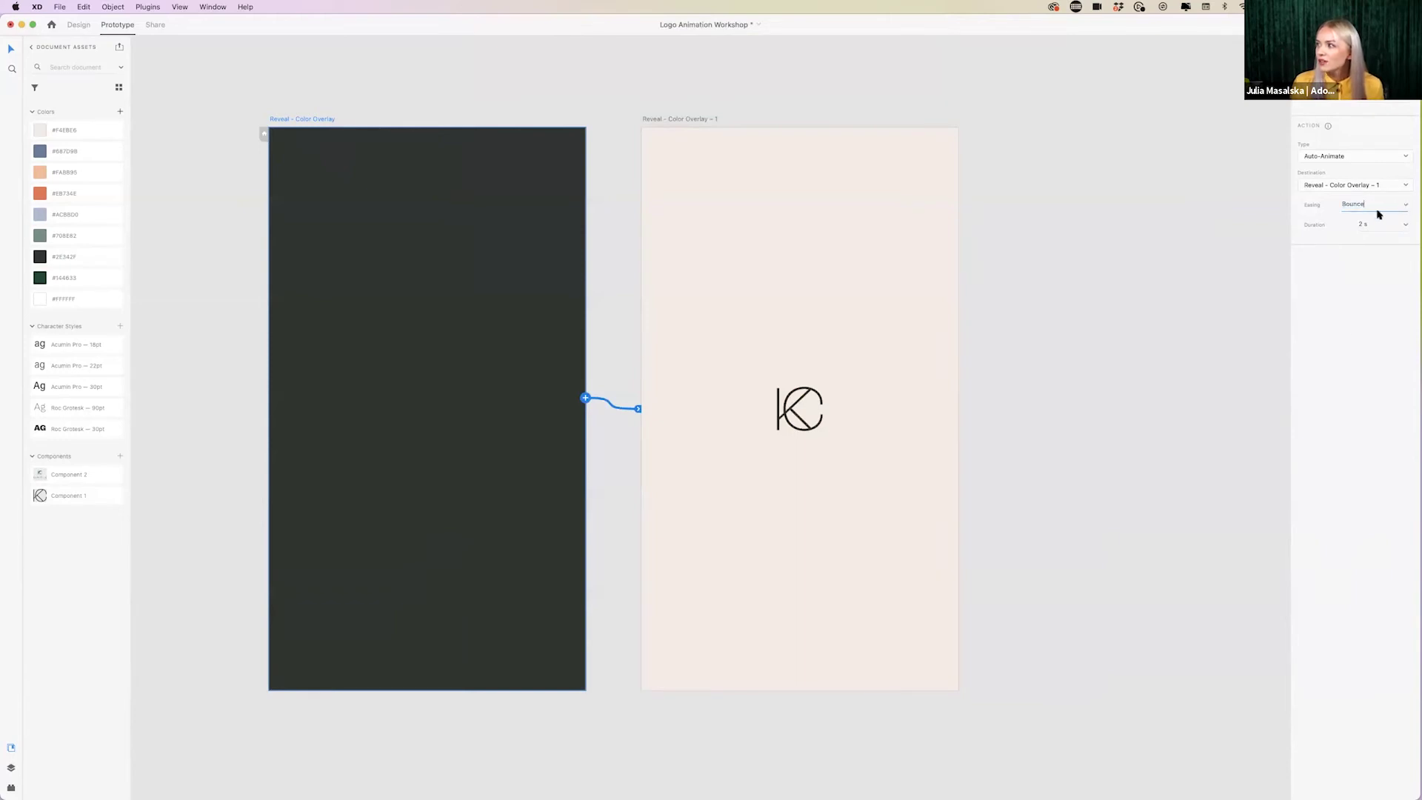
{"action": "left_click", "coordinate": [968, 333]}
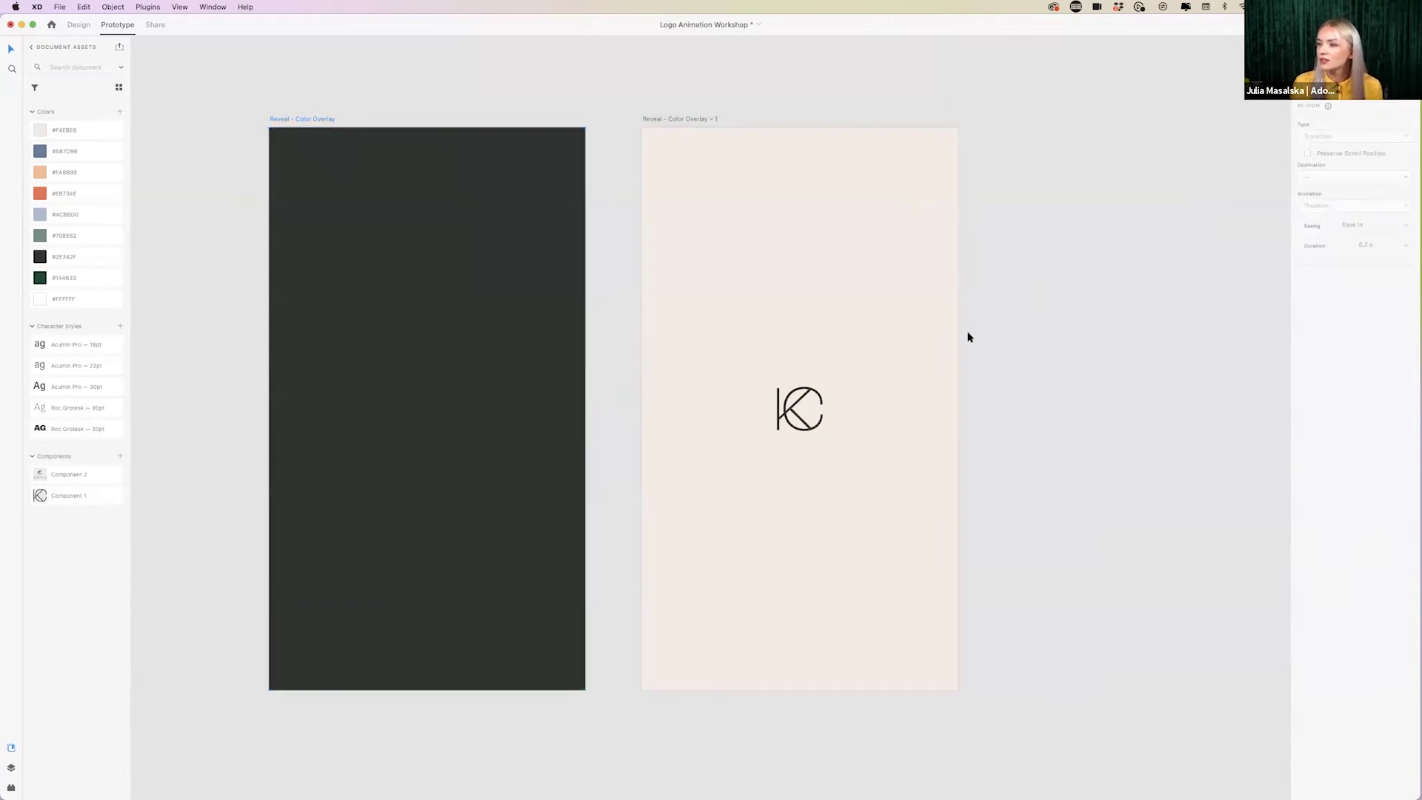
{"action": "left_click", "coordinate": [308, 120]}
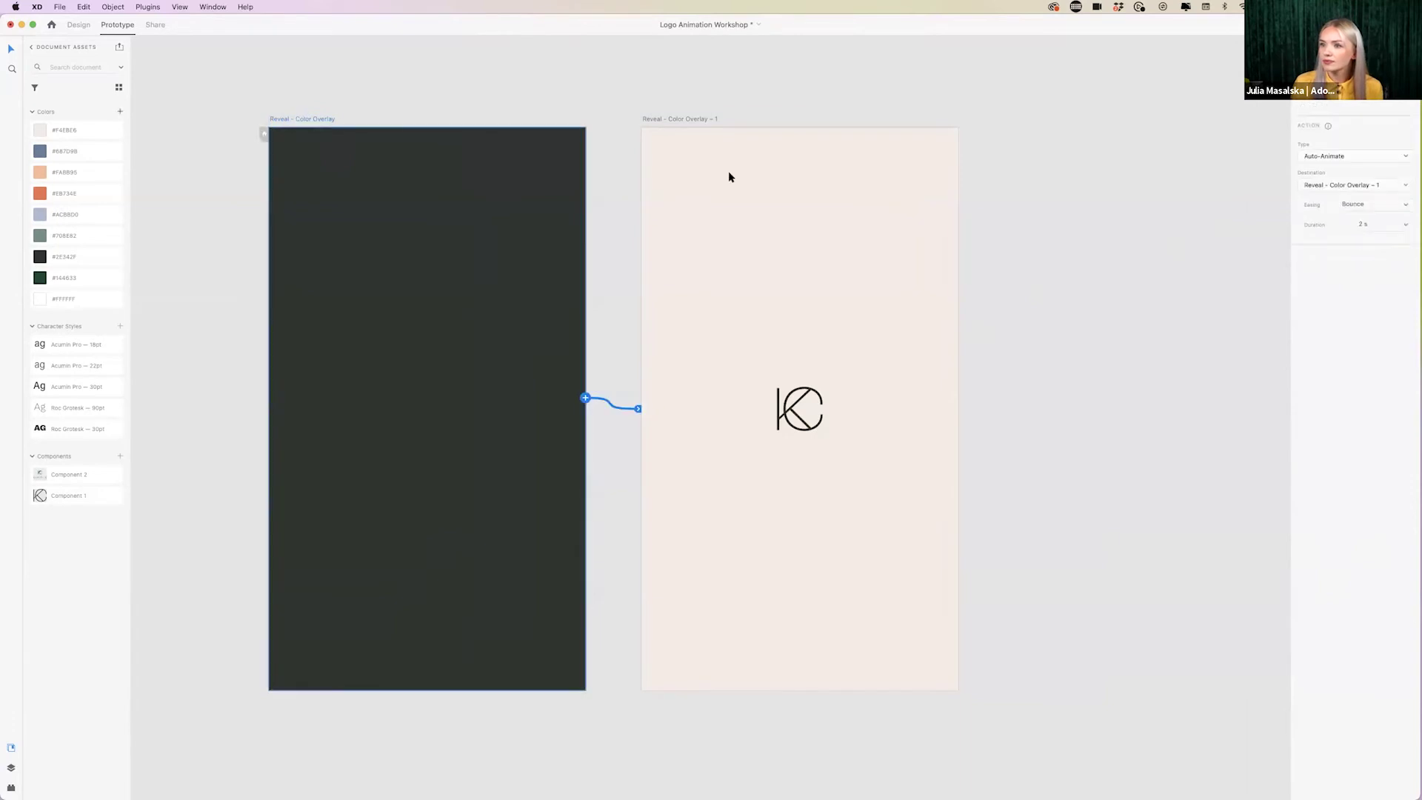
{"action": "left_click", "coordinate": [1406, 206]}
{"action": "left_click", "coordinate": [1356, 253]}
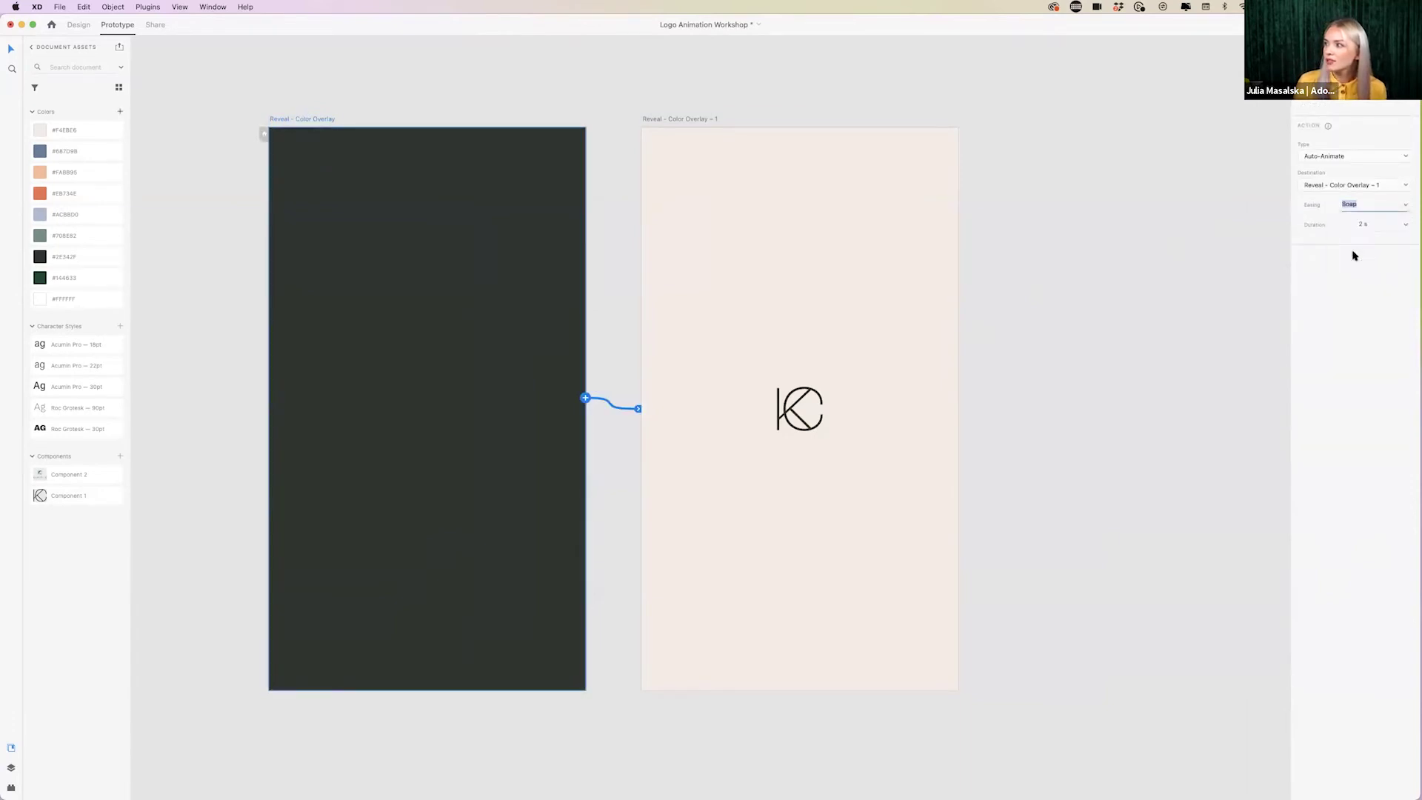
{"action": "key", "text": "super+Return"}
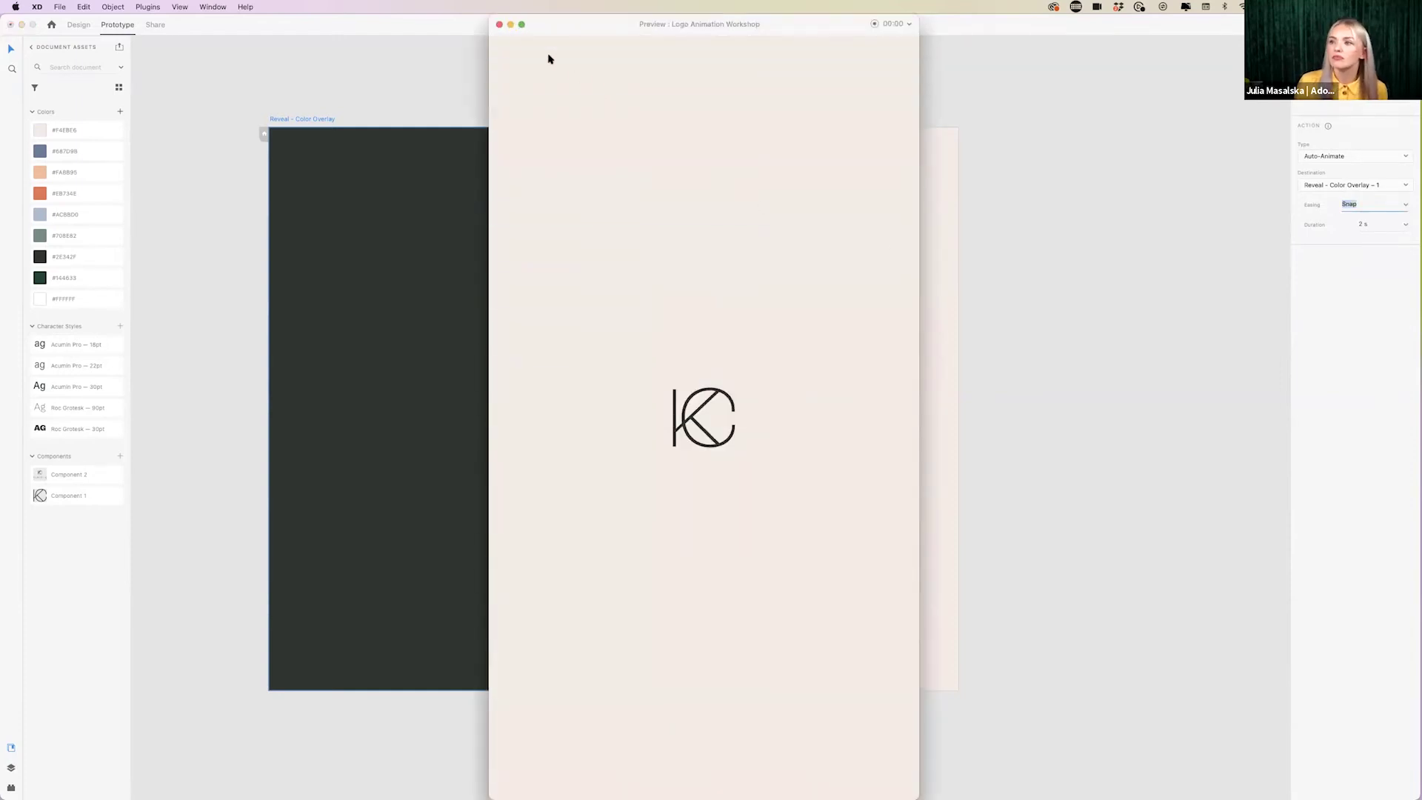
- Settle on Wind Up easing and preview the 2 s reveal
{"action": "left_click", "coordinate": [499, 25]}
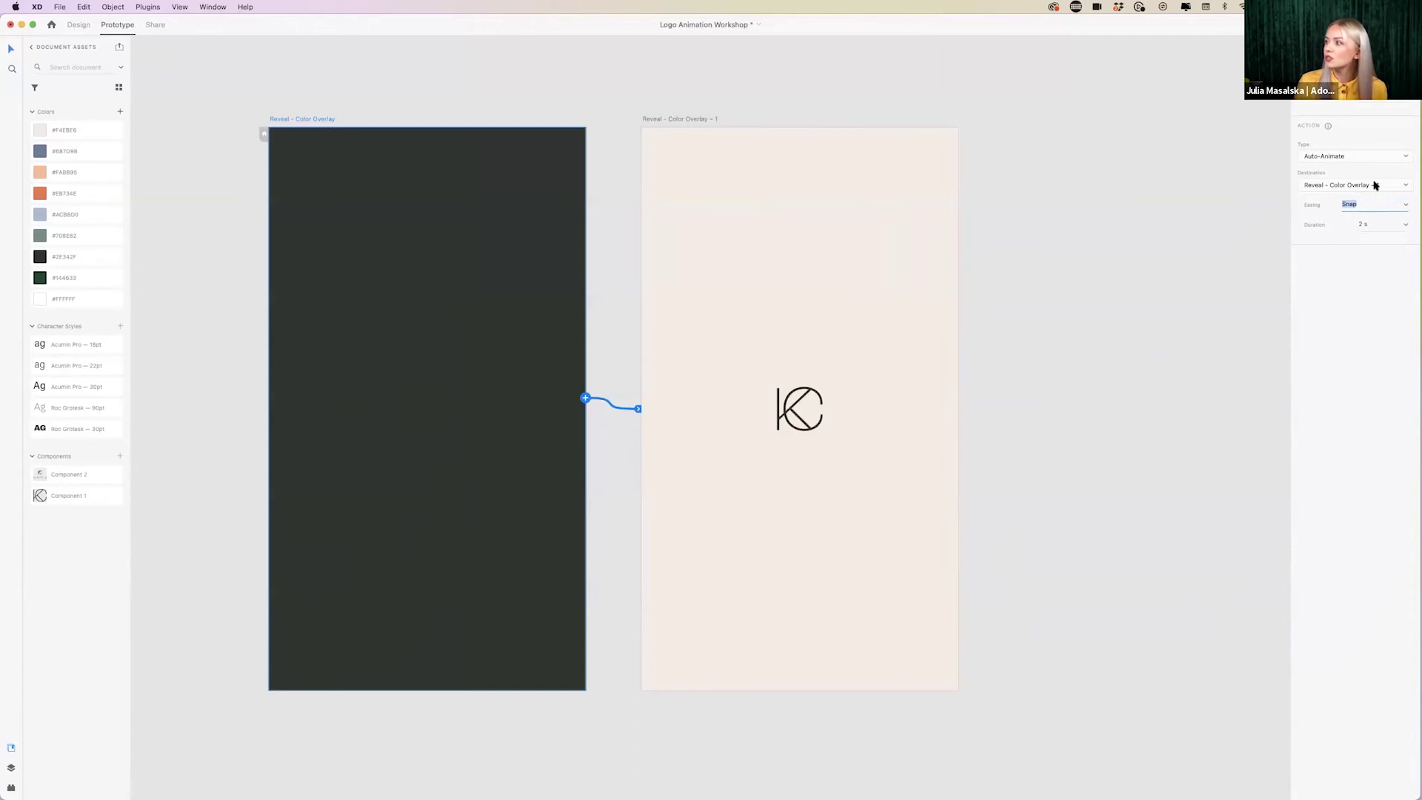
{"action": "left_click", "coordinate": [1406, 207]}
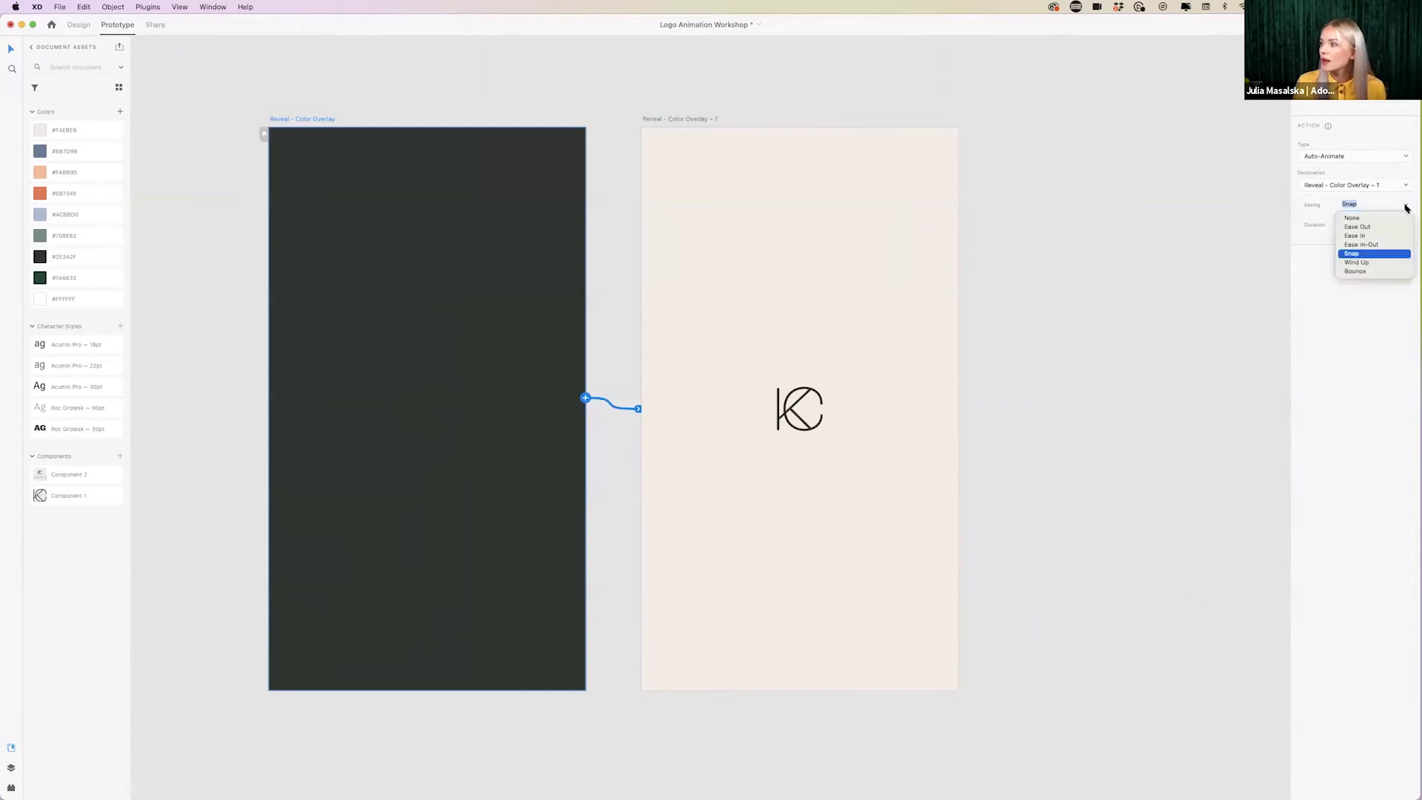
{"action": "left_click", "coordinate": [1356, 262]}
{"action": "key", "text": "super+Return"}
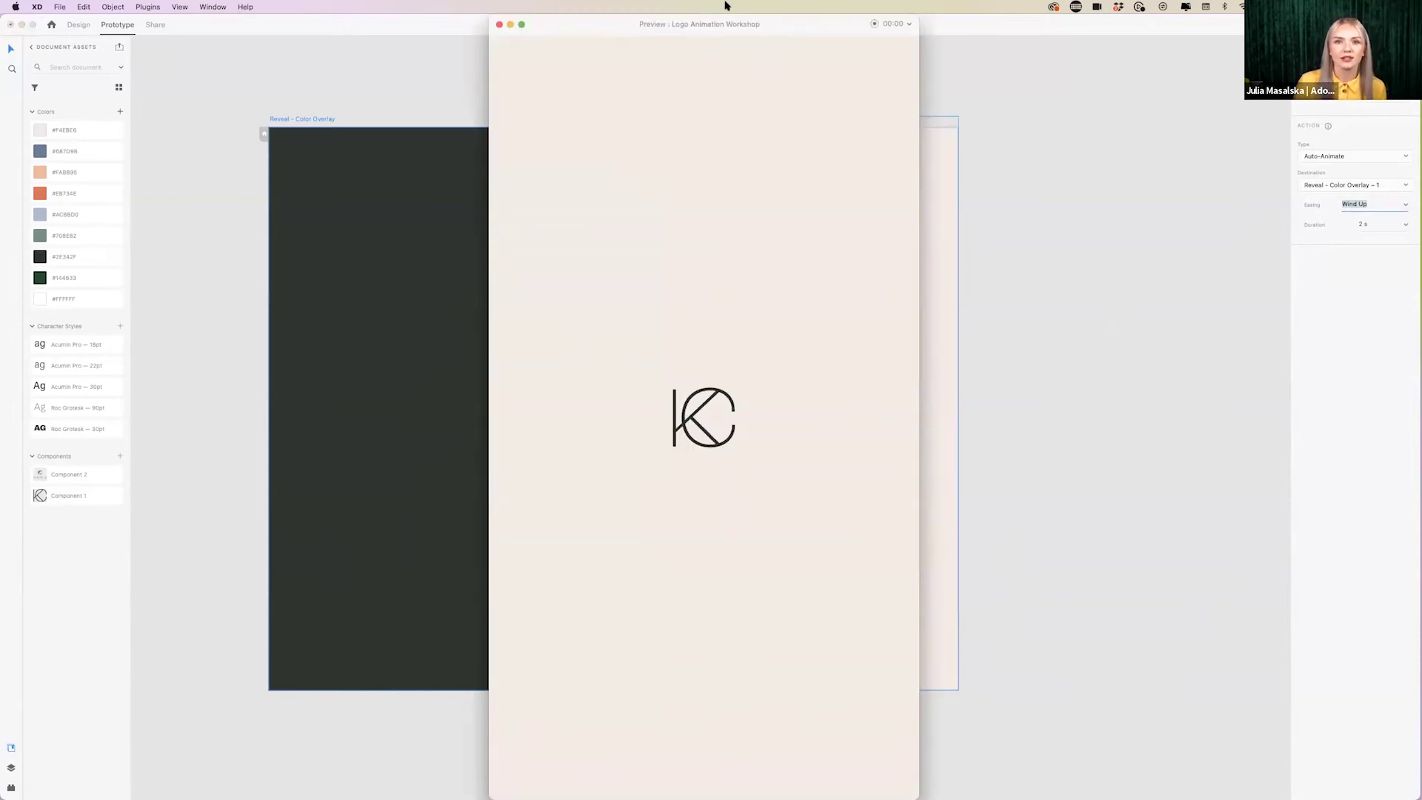
{"action": "left_click", "coordinate": [499, 25]}
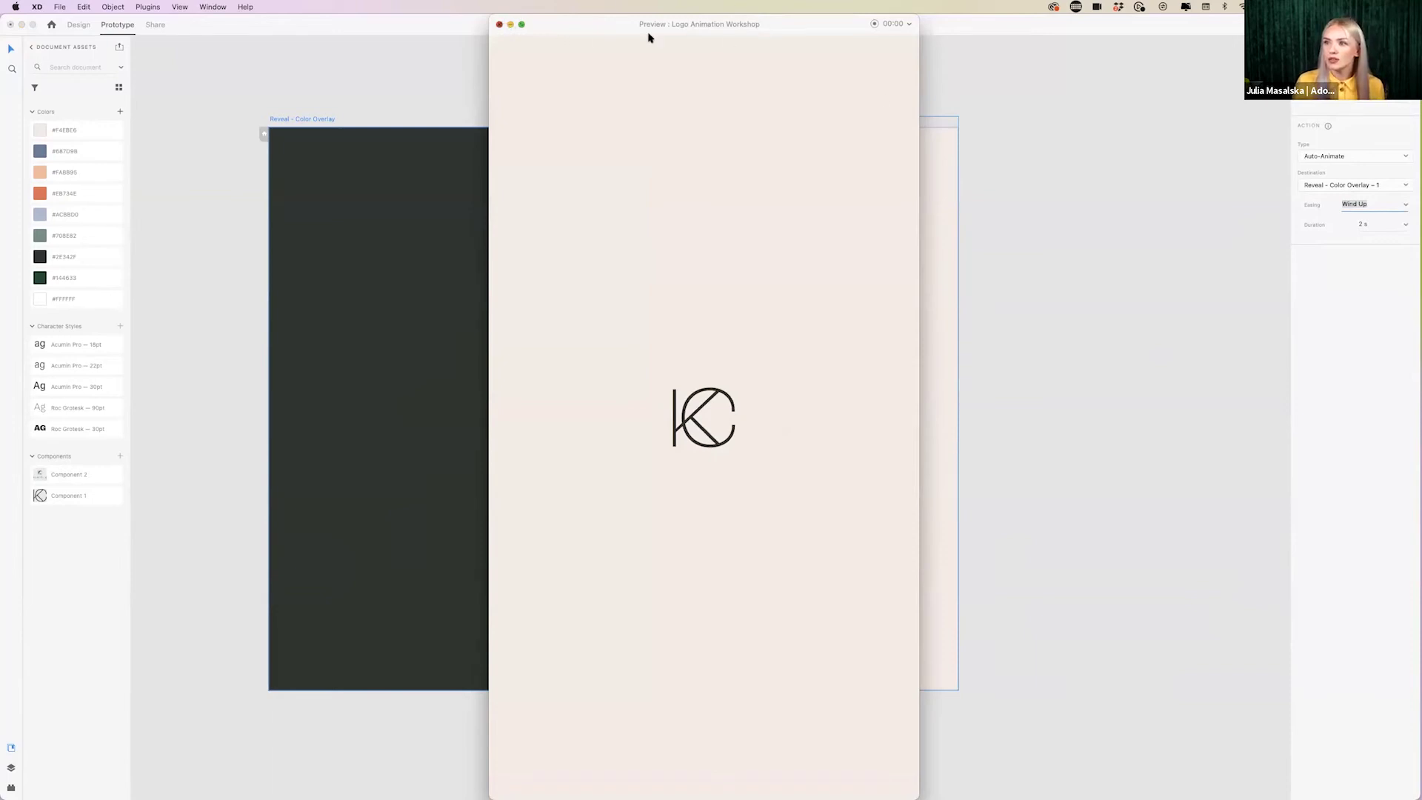
- Select the KC logo on the blue Reveal – Opacity artboard in Design mode
{"action": "scroll", "coordinate": [1007, 252], "scroll_direction": "down", "scroll_amount": 10}
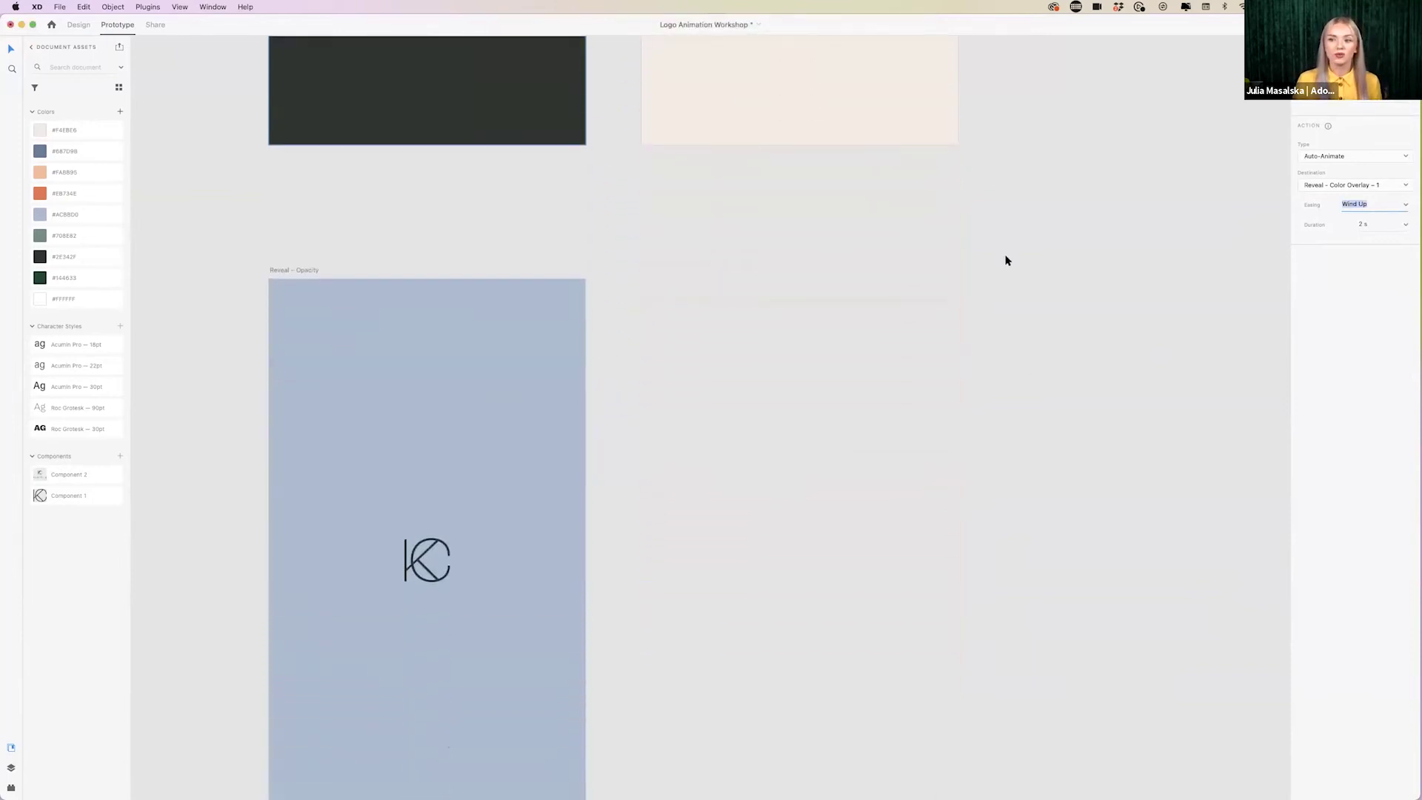
{"action": "scroll", "coordinate": [1007, 261], "scroll_direction": "up", "scroll_amount": 1}
{"action": "scroll", "coordinate": [1007, 261], "scroll_direction": "up", "scroll_amount": 3}
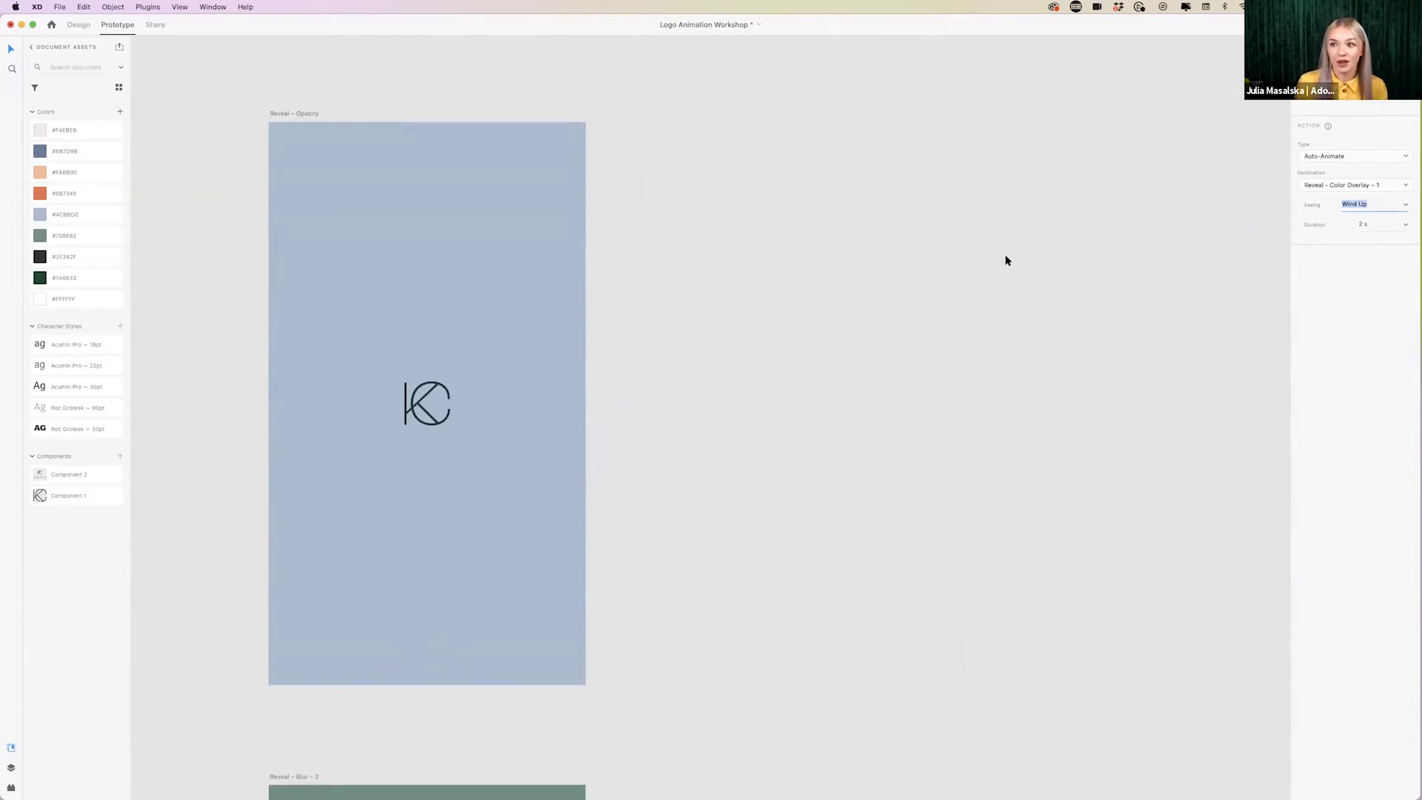
{"action": "left_click", "coordinate": [307, 116]}
{"action": "left_click", "coordinate": [435, 426]}
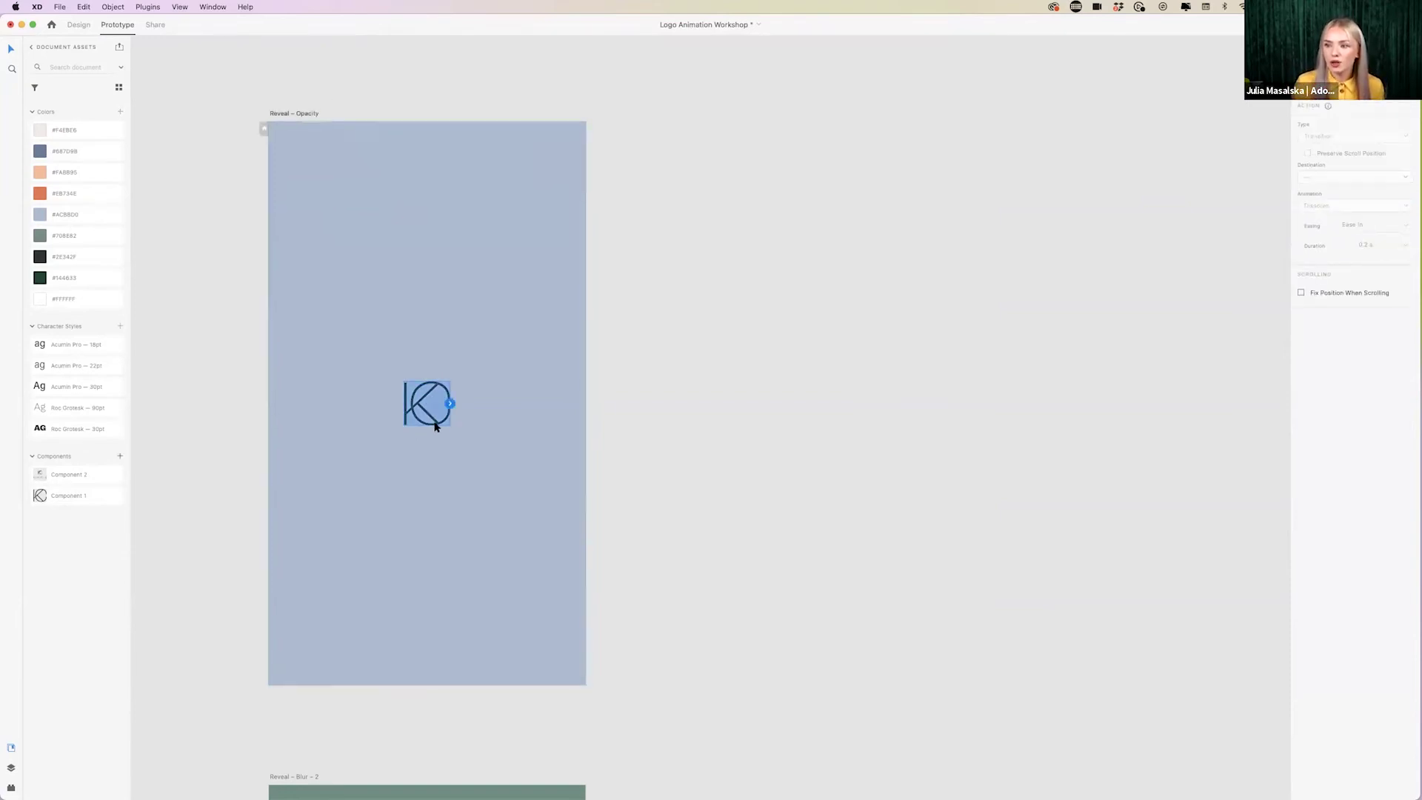
{"action": "left_click", "coordinate": [79, 24]}
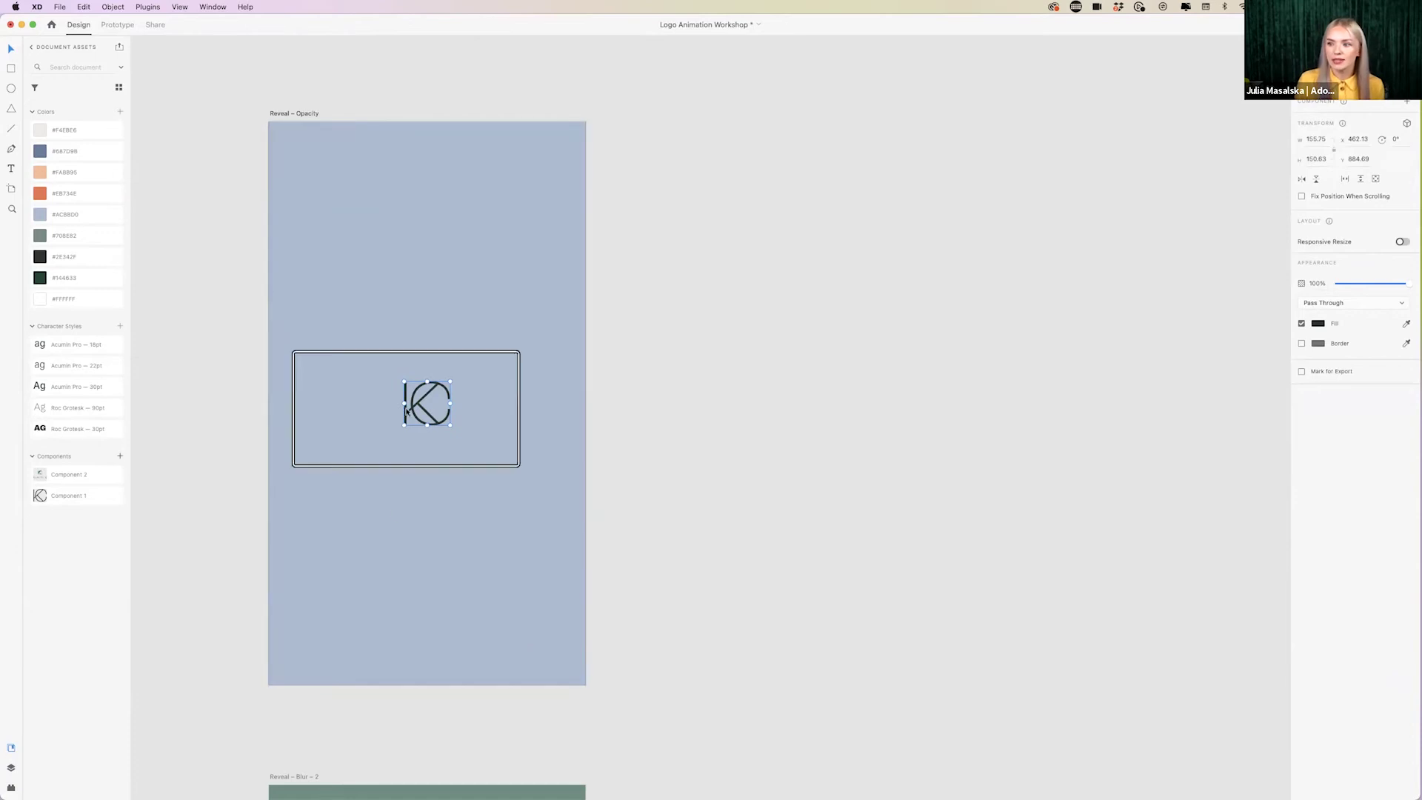
- Test the logo's opacity slider, leaving it at 100%, and zoom back out
{"action": "scroll", "coordinate": [415, 415], "scroll_direction": "up", "scroll_amount": 10}
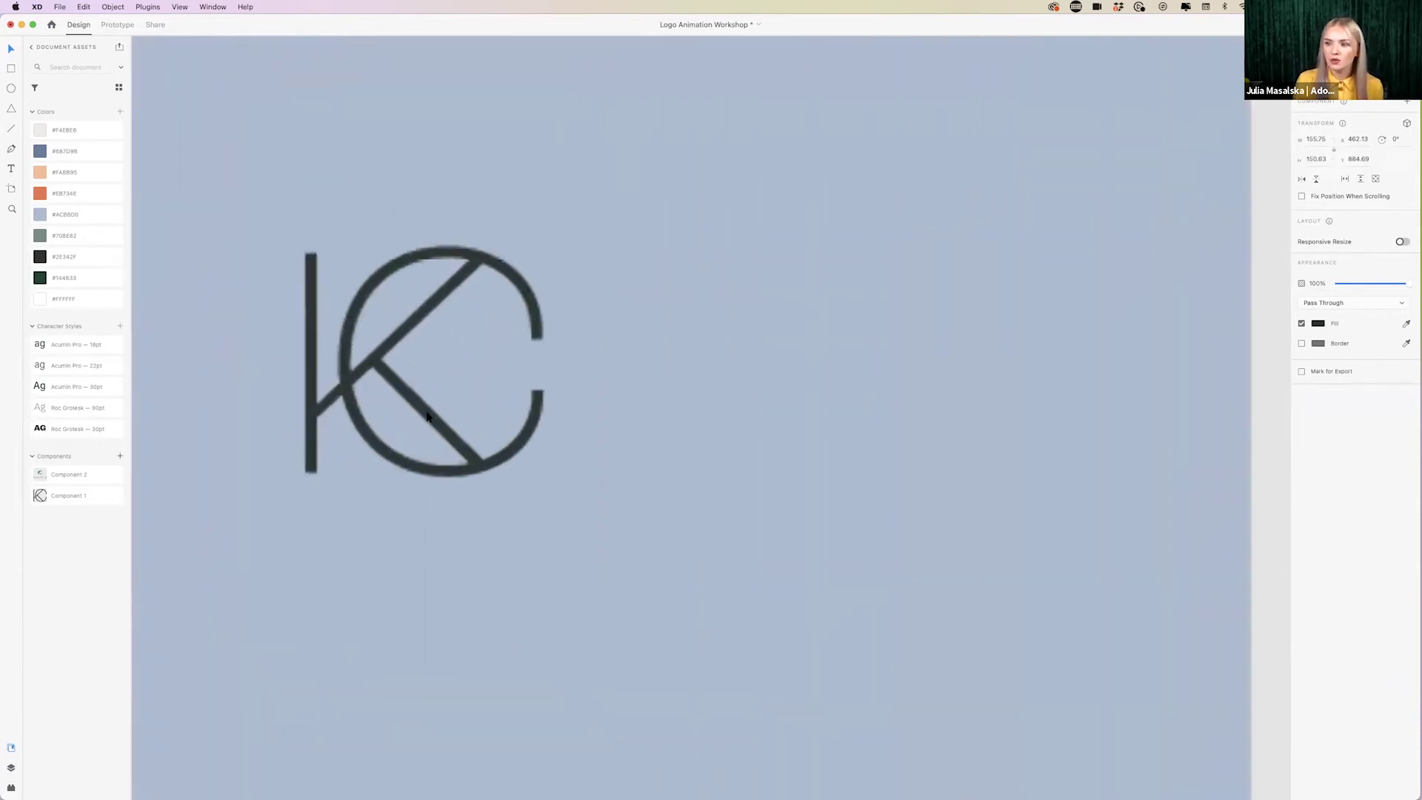
{"action": "scroll", "coordinate": [426, 416], "scroll_direction": "left", "scroll_amount": 5}
{"action": "mouse_move", "coordinate": [1410, 285]}
{"action": "left_mouse_down"}
{"action": "mouse_move", "coordinate": [1340, 286]}
{"action": "mouse_move", "coordinate": [1415, 285]}
{"action": "left_mouse_up"}
{"action": "scroll", "coordinate": [1081, 357], "scroll_direction": "down", "scroll_amount": 10}
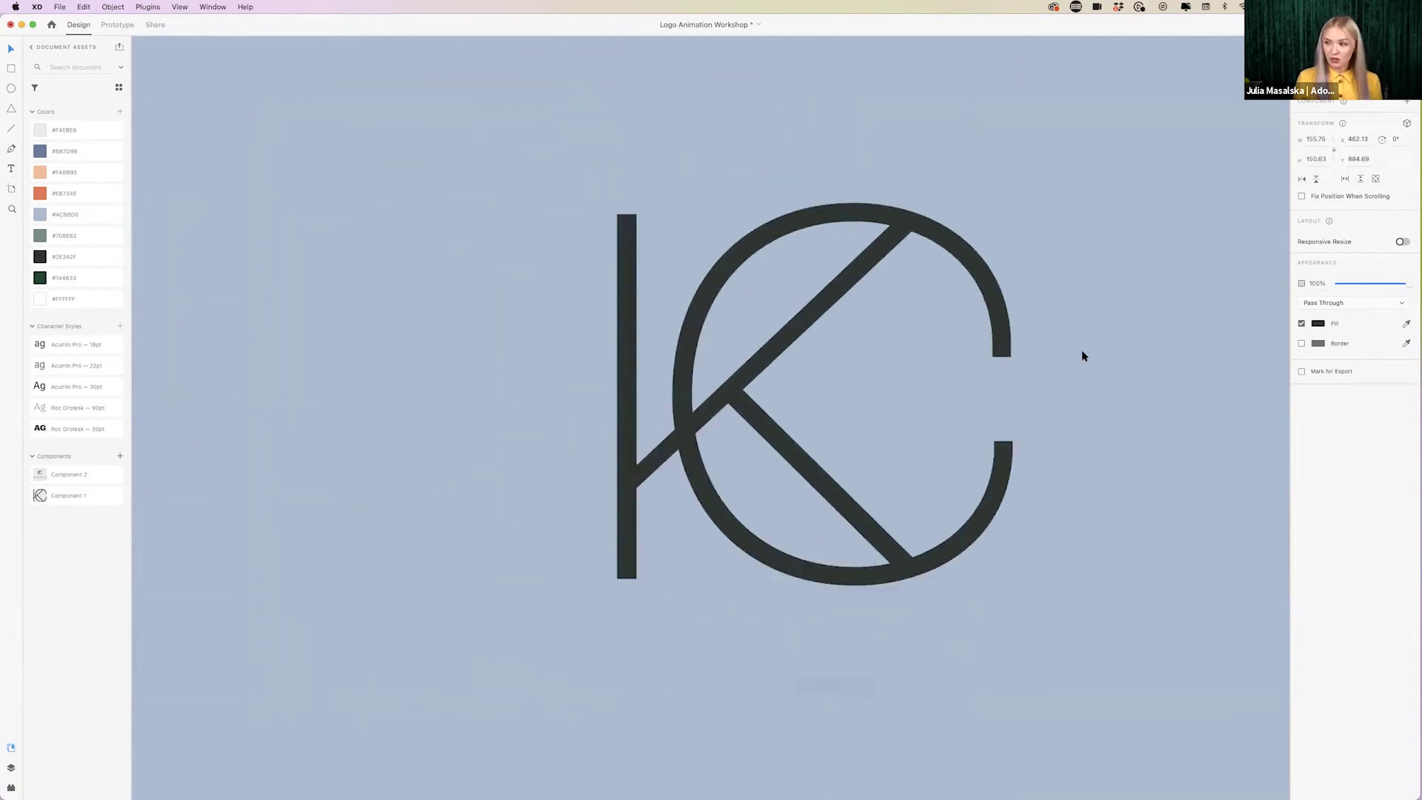
{"action": "scroll", "coordinate": [1081, 356], "scroll_direction": "down", "scroll_amount": 5}
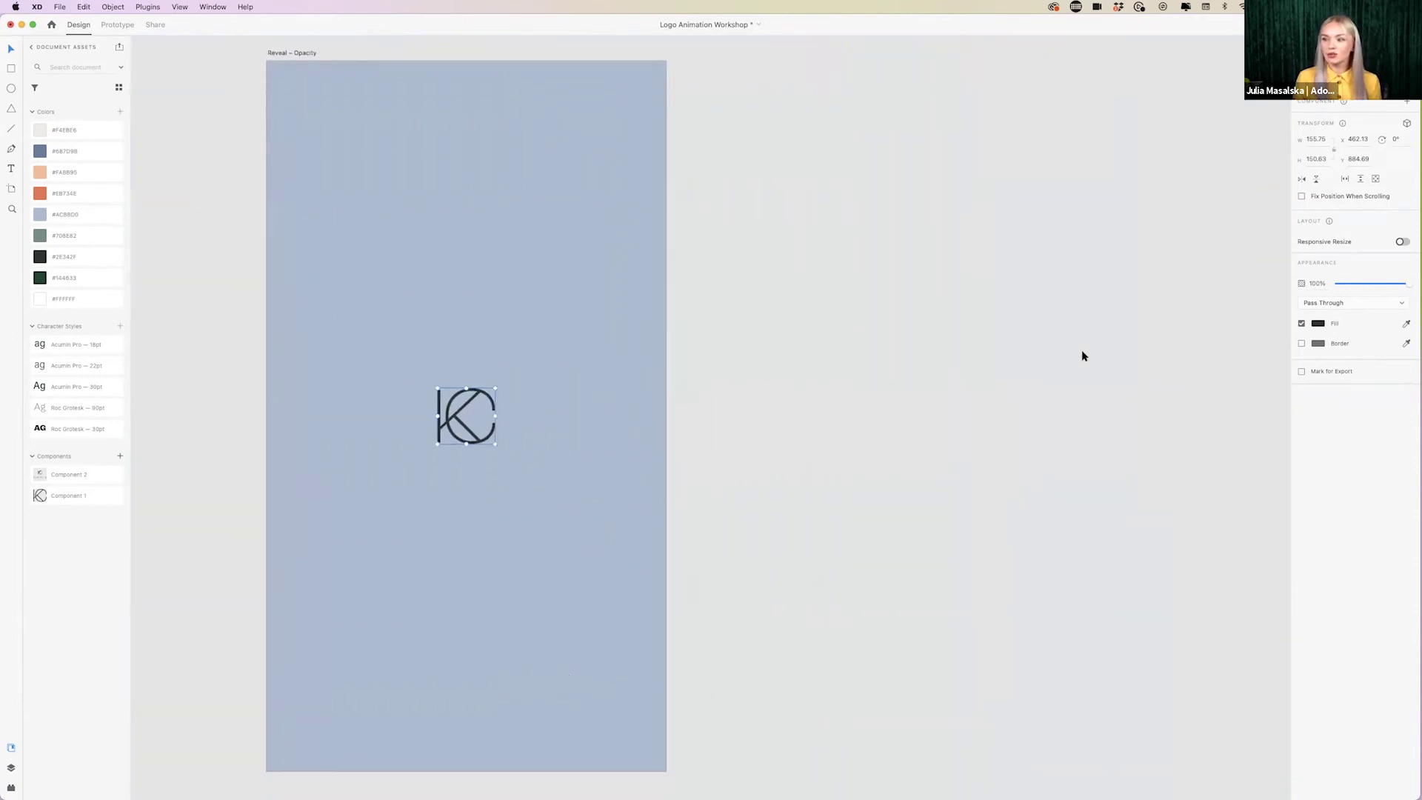
{"action": "scroll", "coordinate": [1081, 356], "scroll_direction": "right", "scroll_amount": 4}
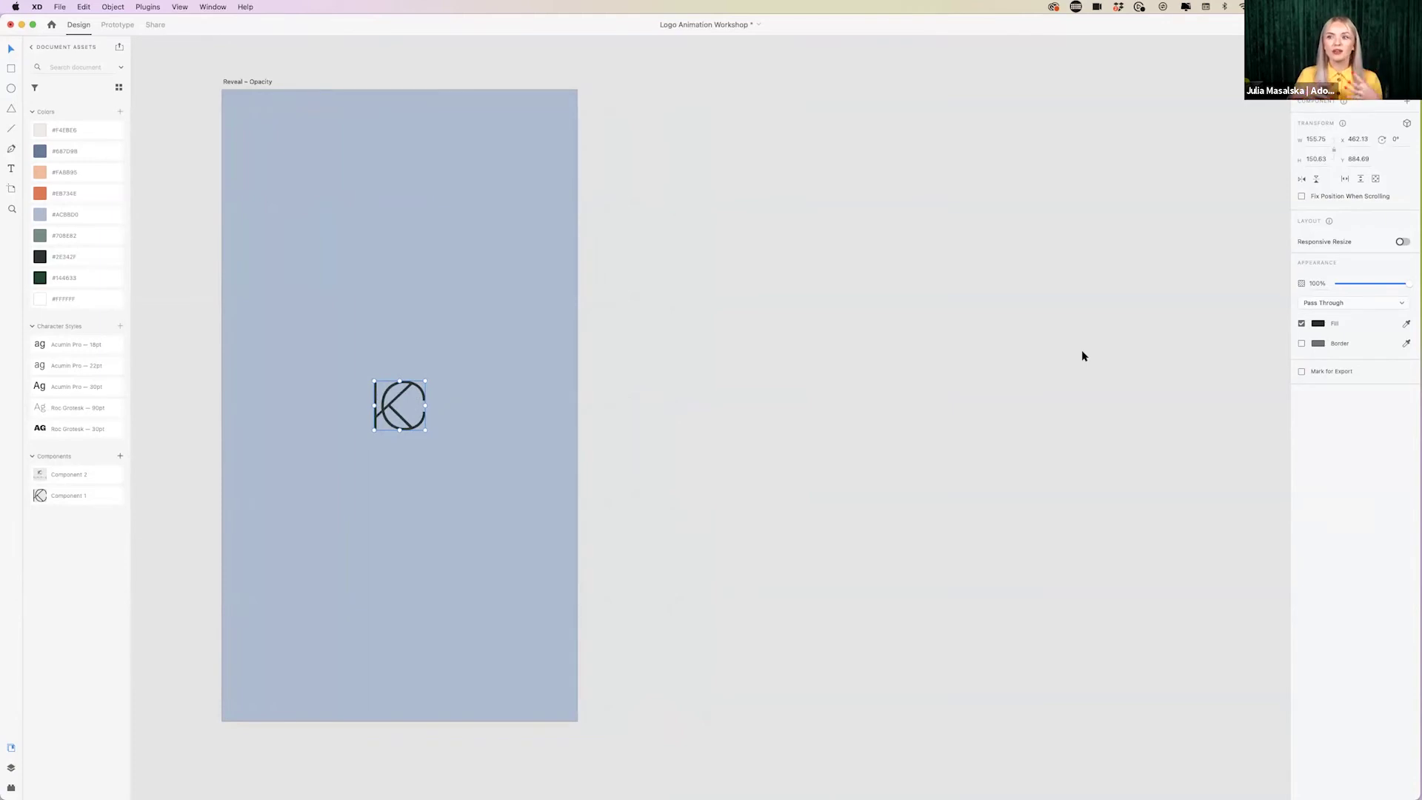
- Duplicate the Reveal – Opacity artboard and set the original's KC logo opacity to 0%
{"action": "left_click", "coordinate": [238, 83]}
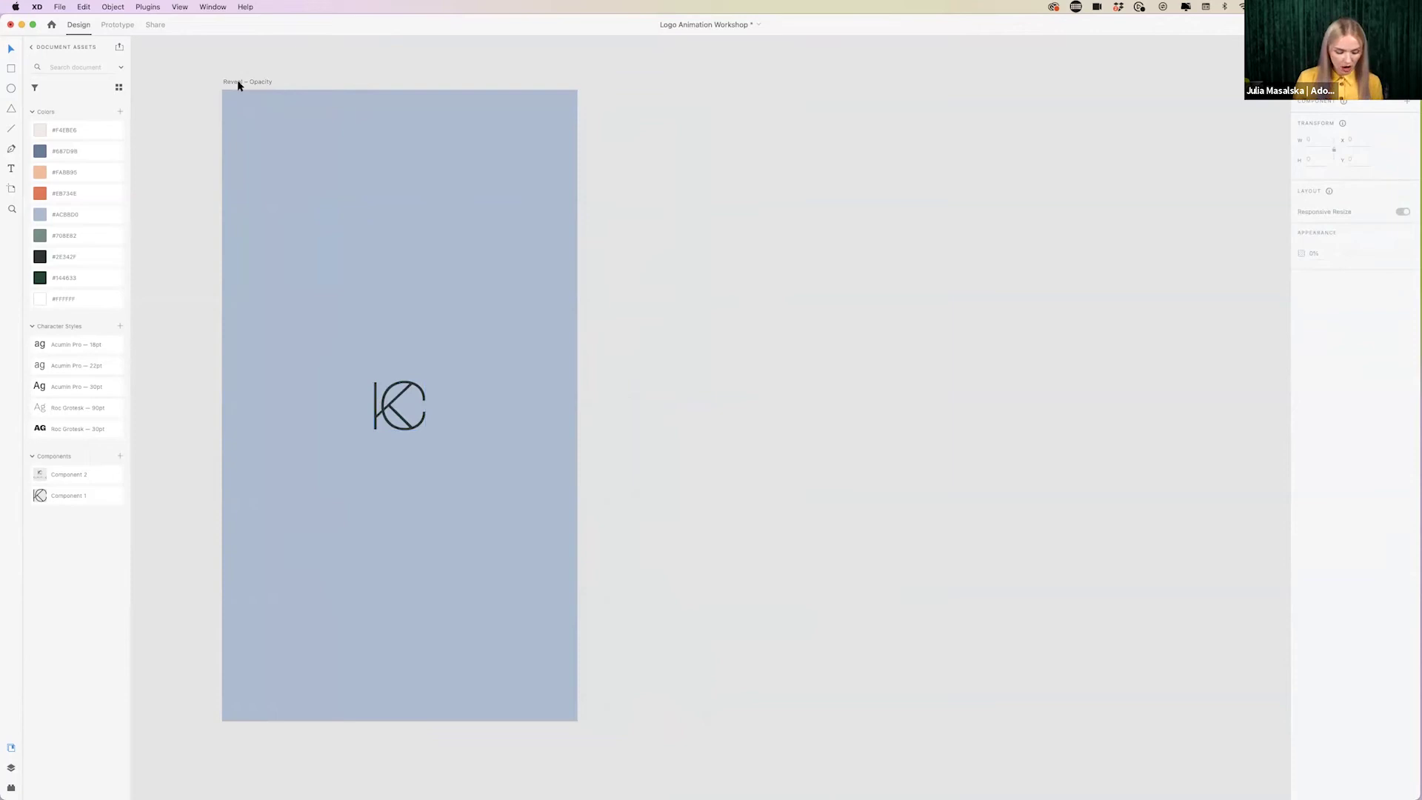
{"action": "left_click_drag", "start_coordinate": [280, 86], "coordinate": [634, 85]}
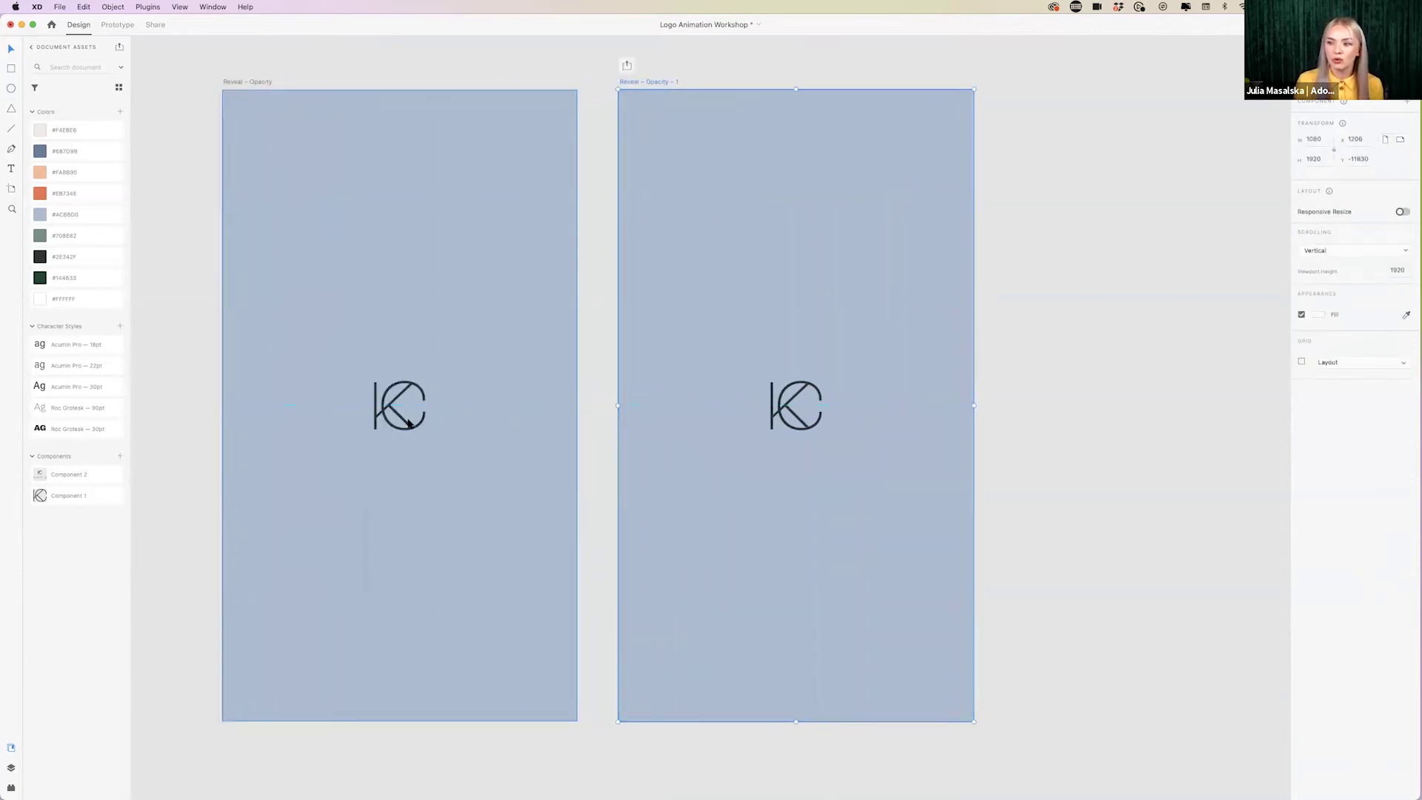
{"action": "left_click", "coordinate": [408, 425]}
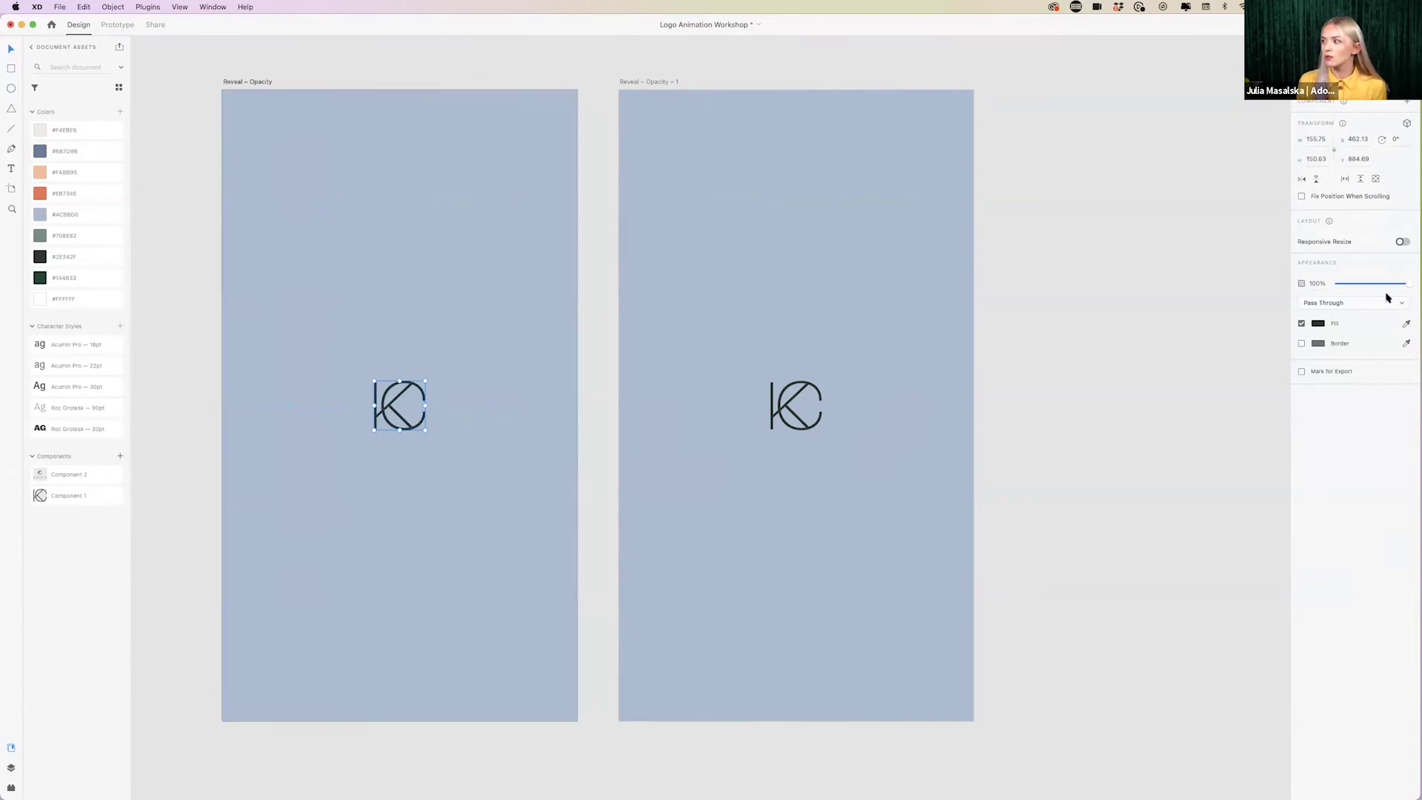
{"action": "left_click_drag", "start_coordinate": [1411, 286], "coordinate": [1337, 286]}
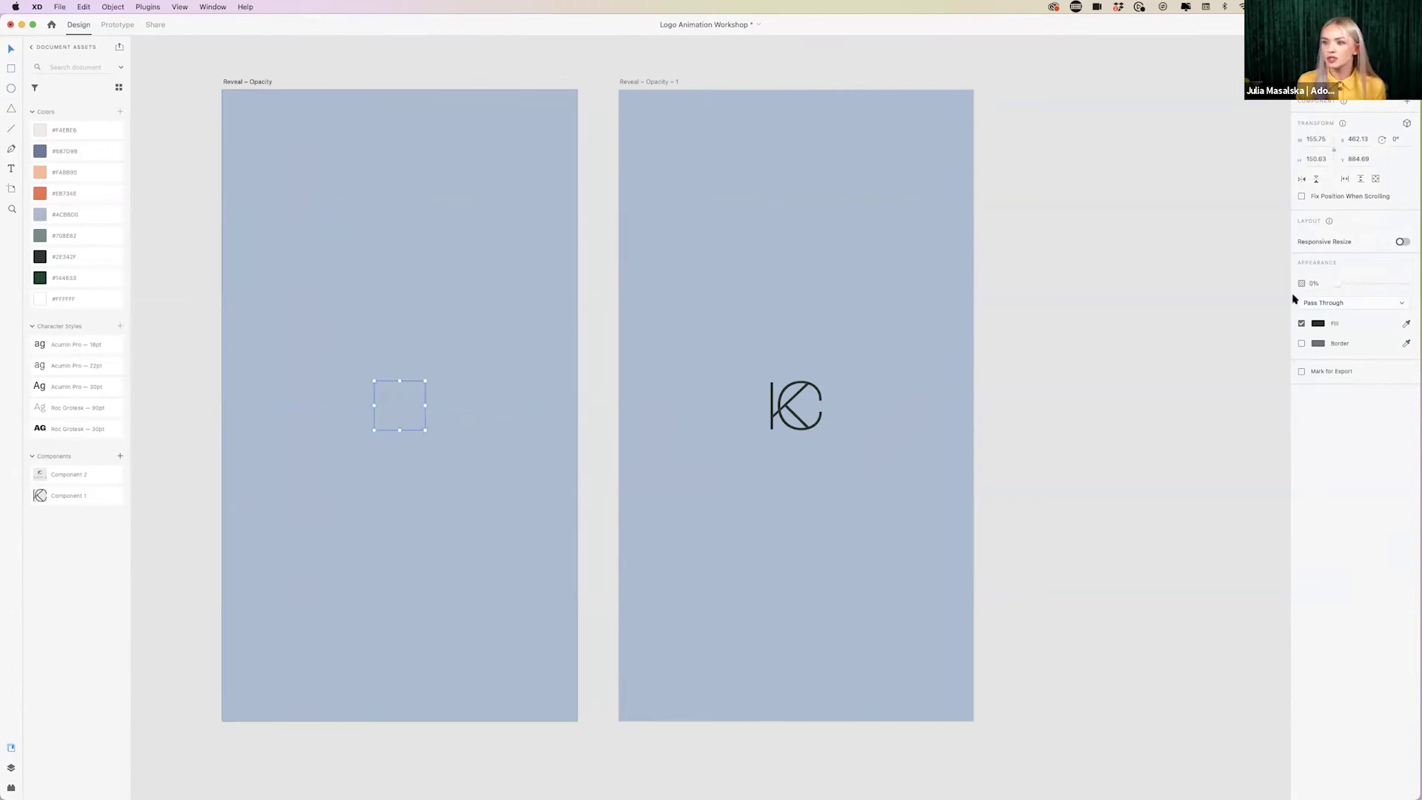
{"action": "left_click", "coordinate": [198, 407]}
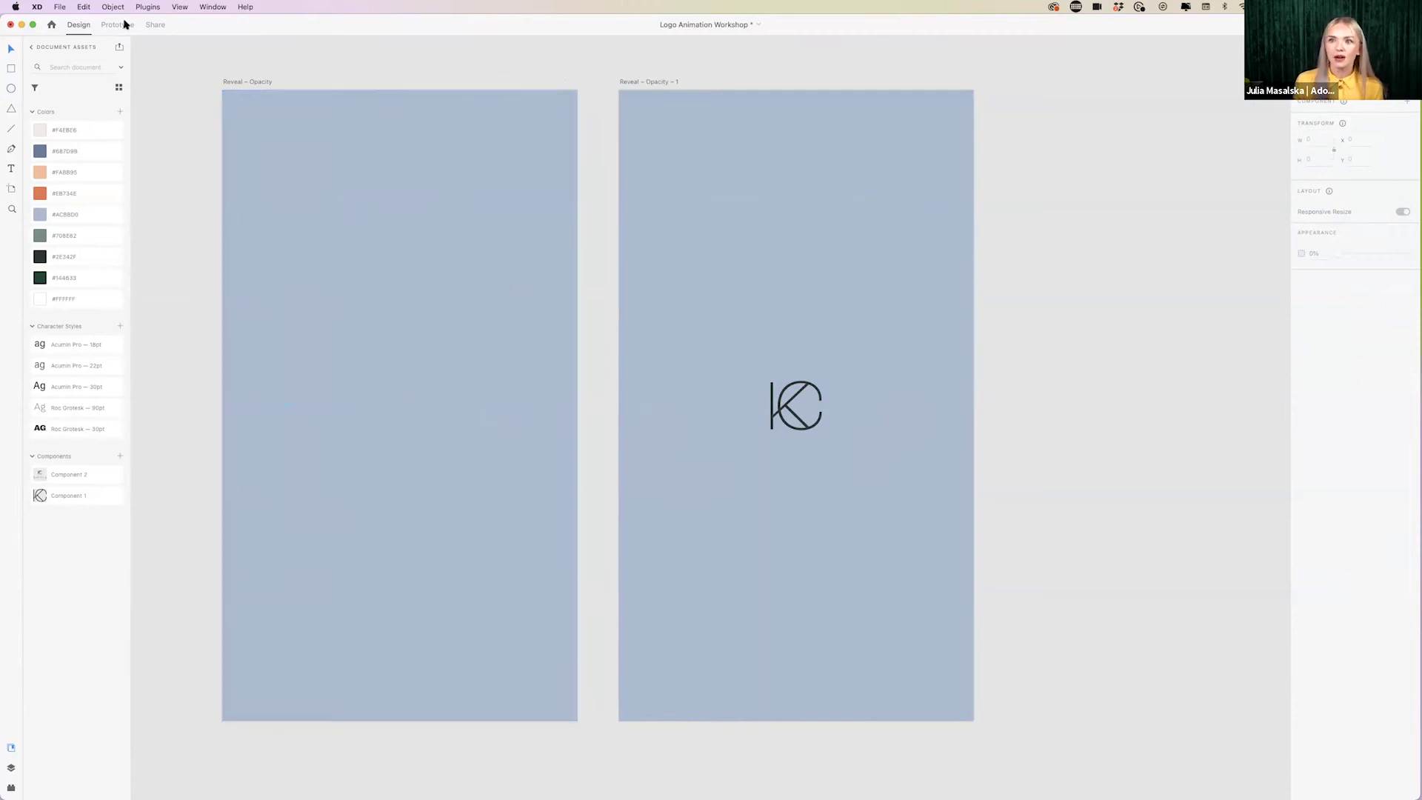
- In Prototype mode, wire the Reveal – Opacity artboard to its copy
{"action": "left_click", "coordinate": [116, 55]}
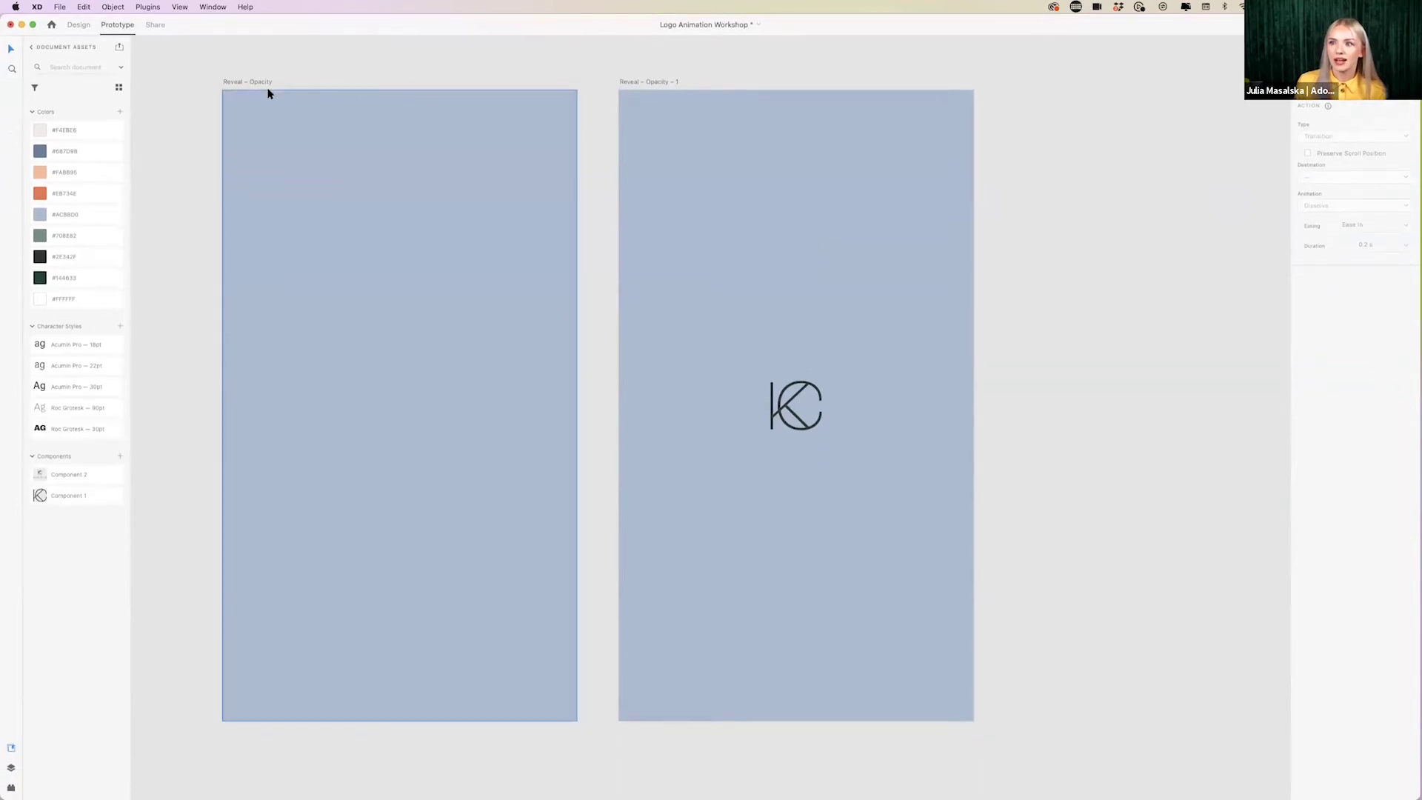
{"action": "left_click", "coordinate": [260, 83]}
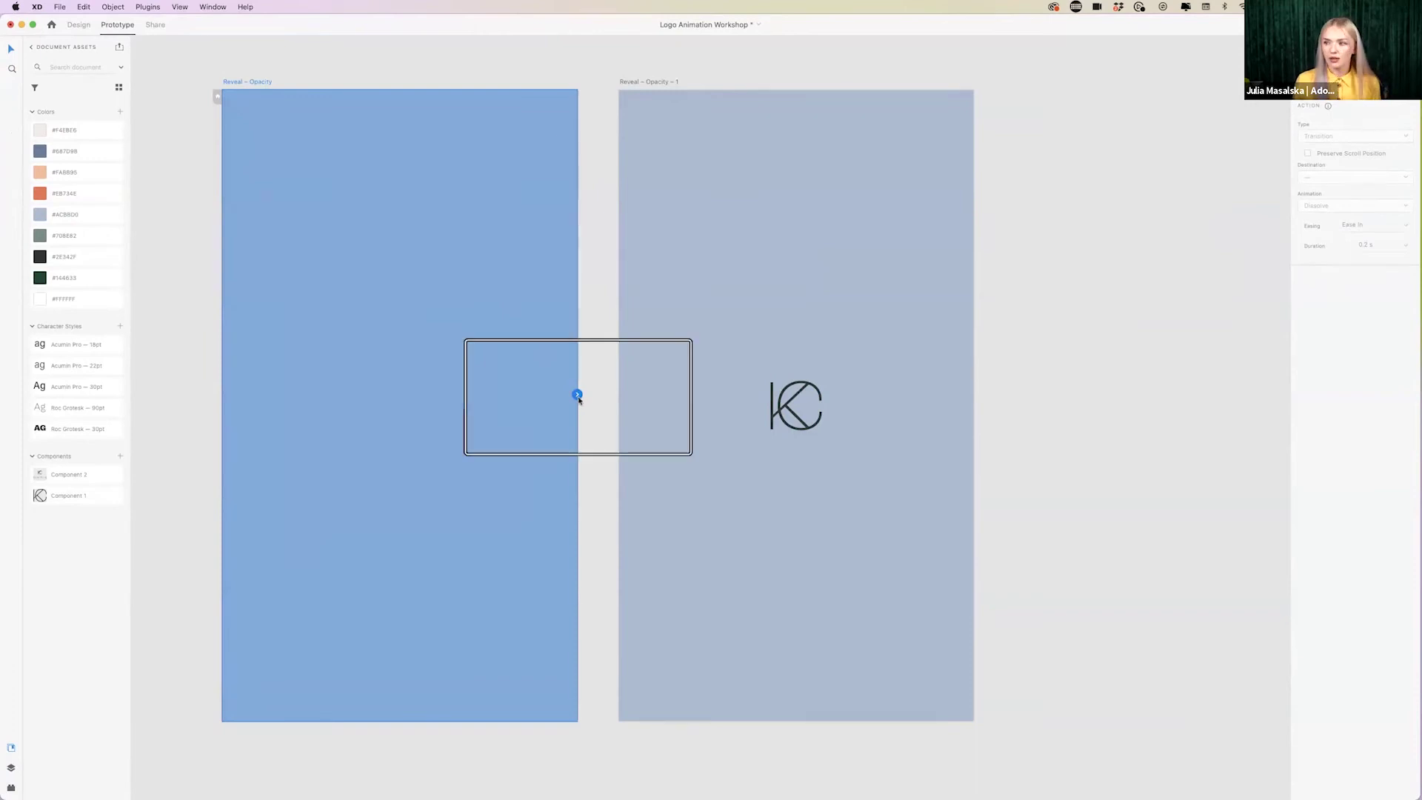
{"action": "left_click_drag", "start_coordinate": [578, 394], "coordinate": [696, 368]}
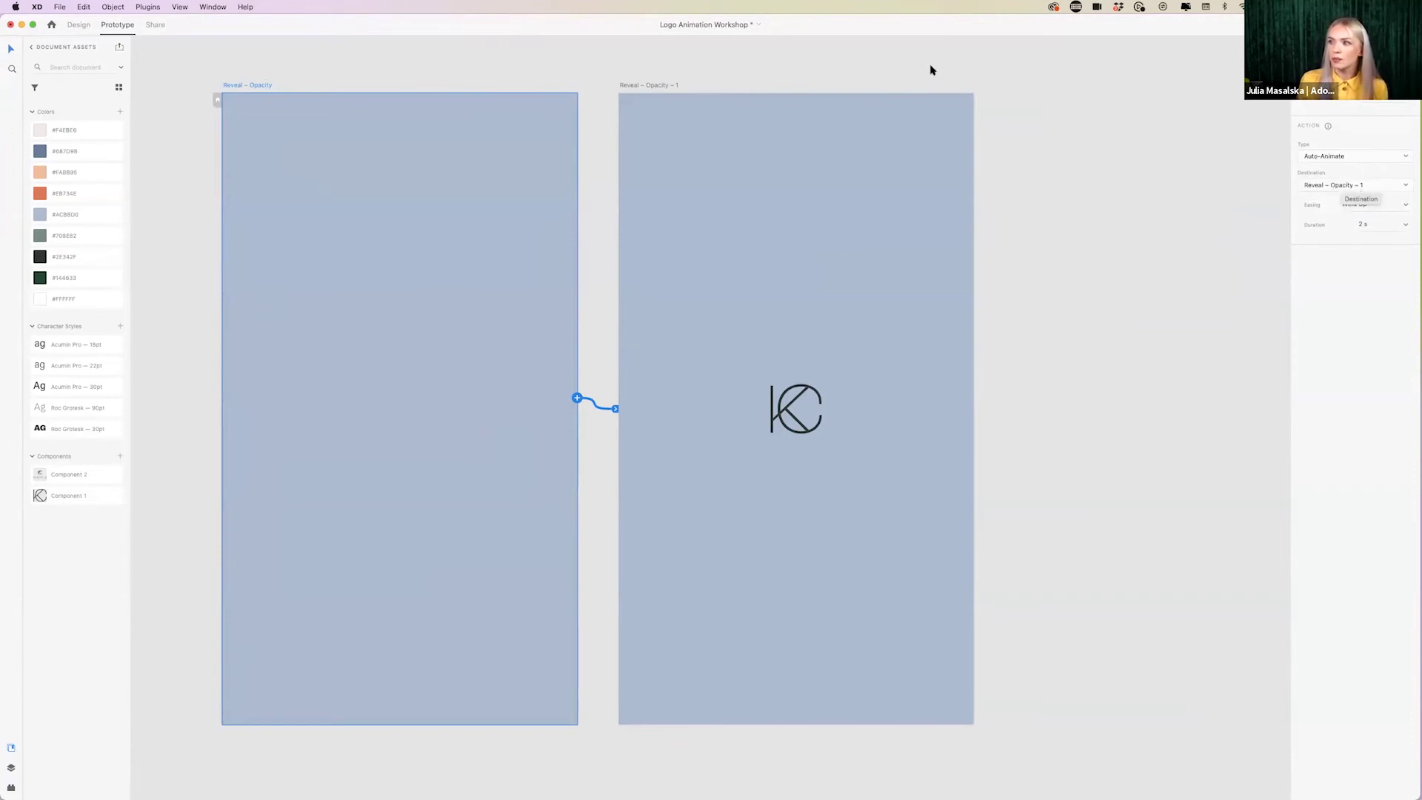
- Set the 2 s Auto-Animate transition's easing to Ease Out and preview the KC logo reveal
{"action": "left_click", "coordinate": [1404, 205]}
{"action": "left_click", "coordinate": [1371, 245]}
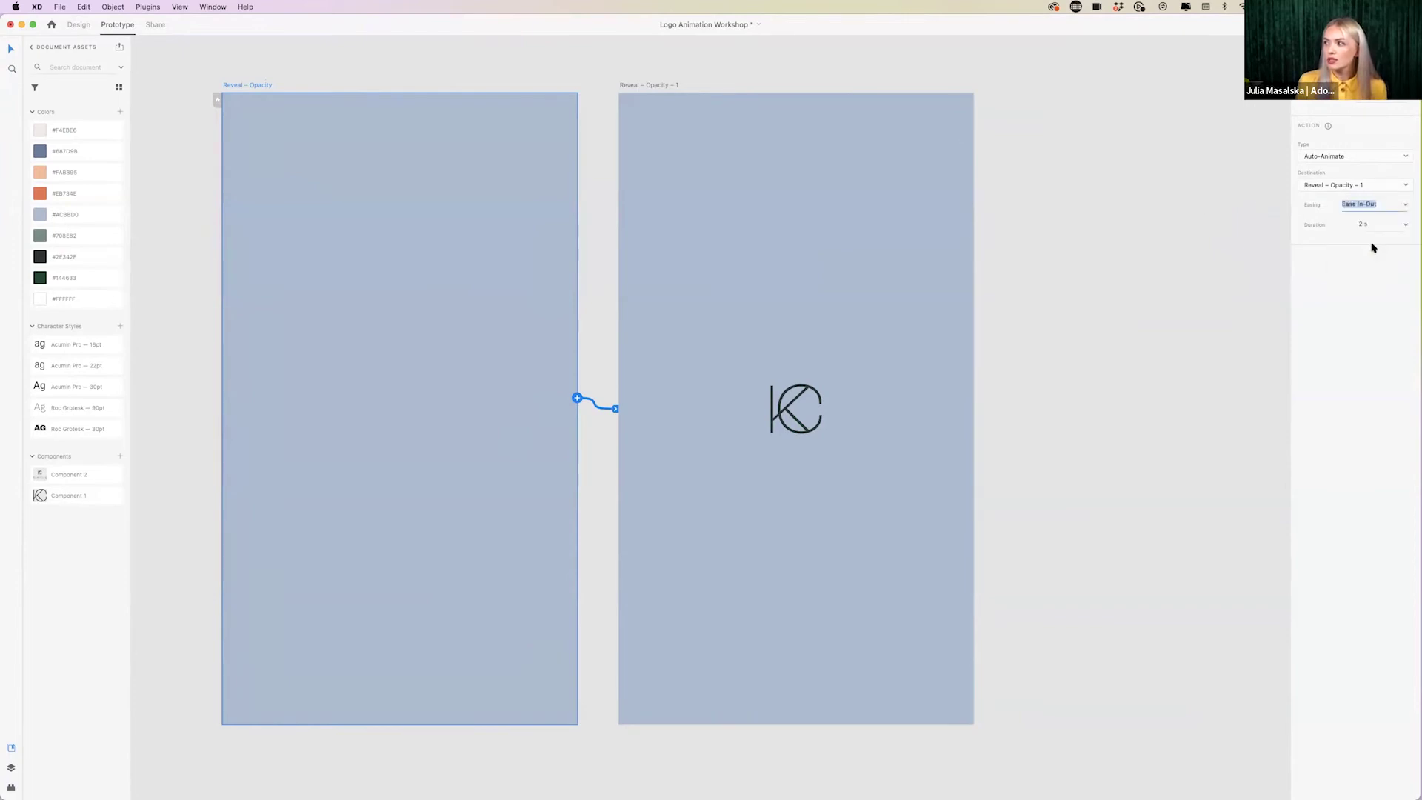
{"action": "left_click", "coordinate": [1406, 205]}
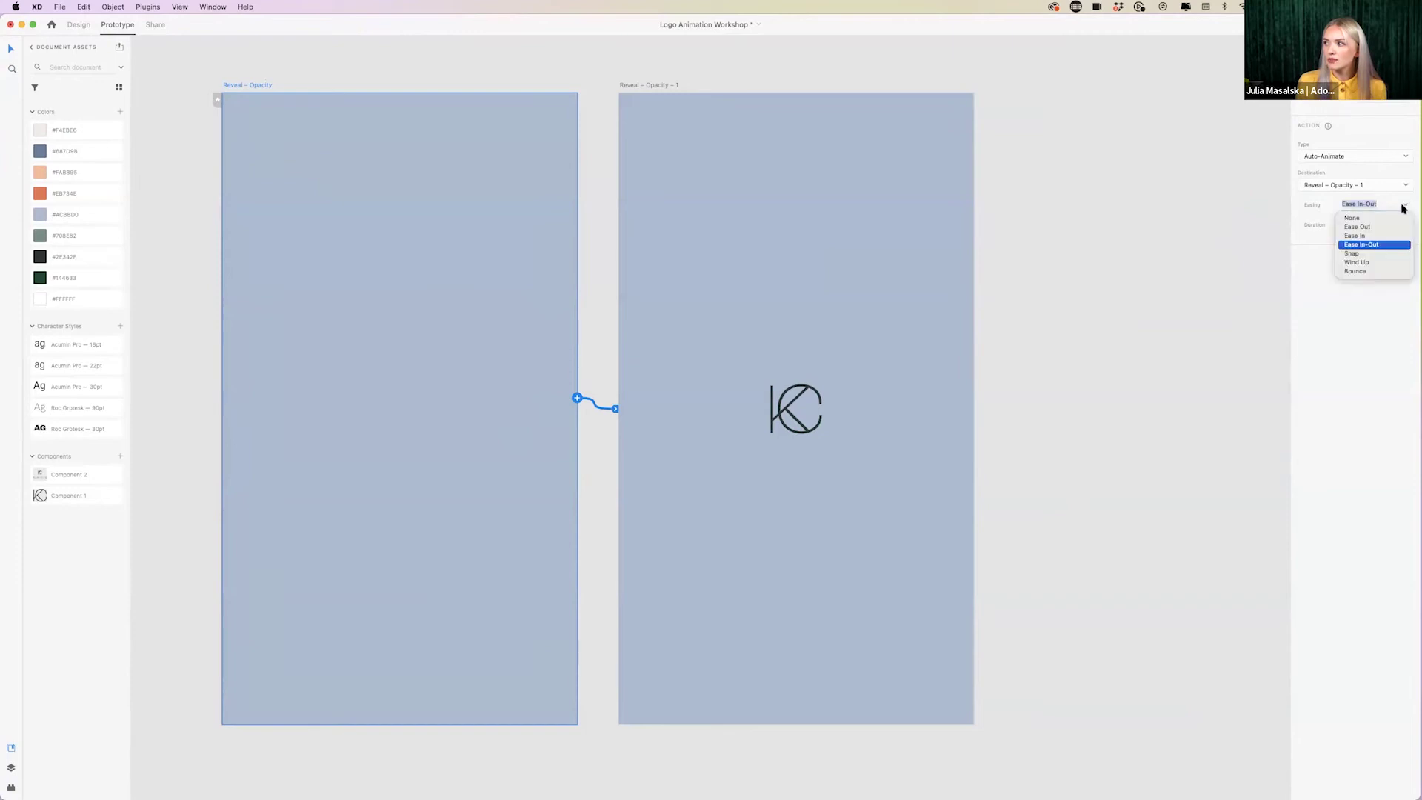
{"action": "left_click", "coordinate": [1359, 227]}
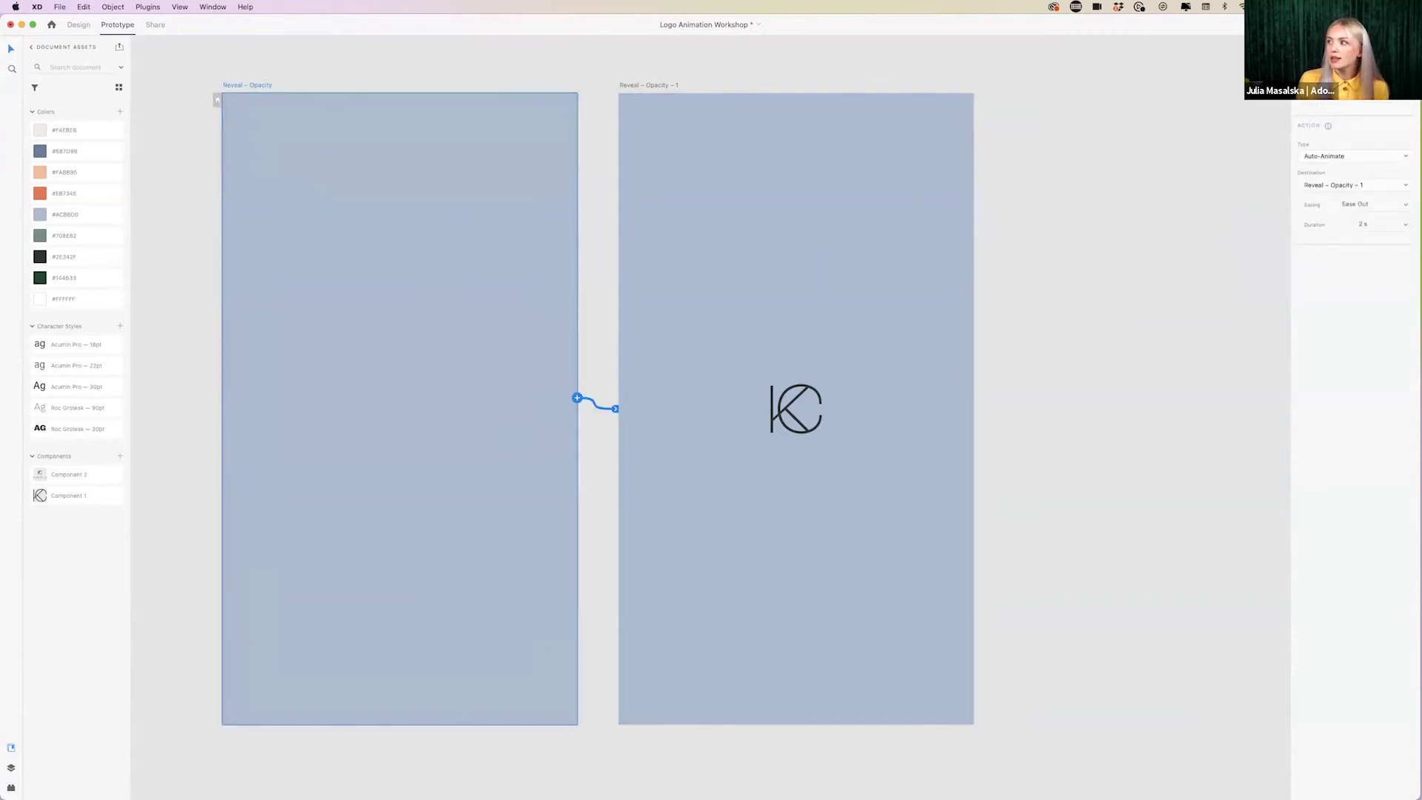
{"action": "key", "text": "super+Return"}
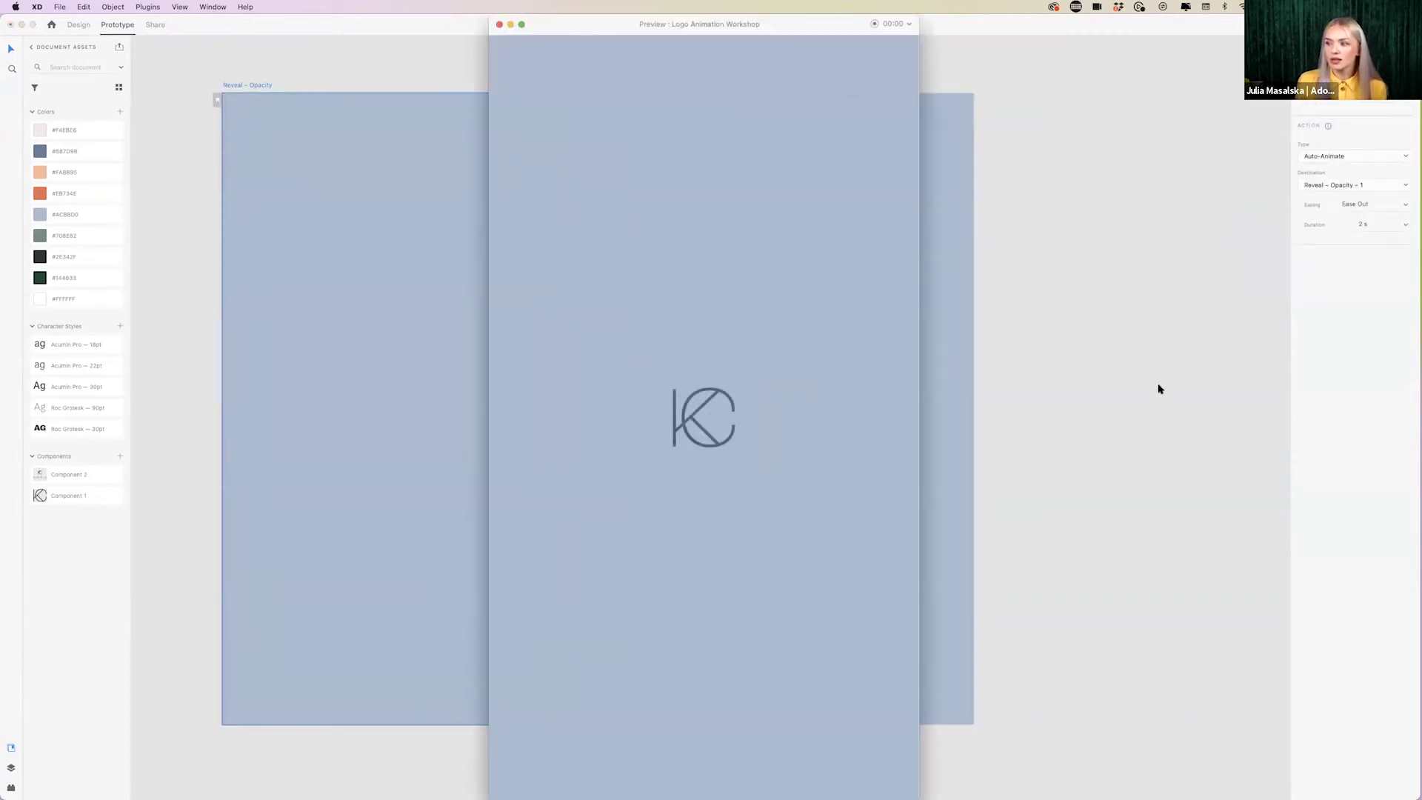
- Lengthen the logo fade-in transition to 4 s and replay the preview
{"action": "left_click", "coordinate": [500, 25]}
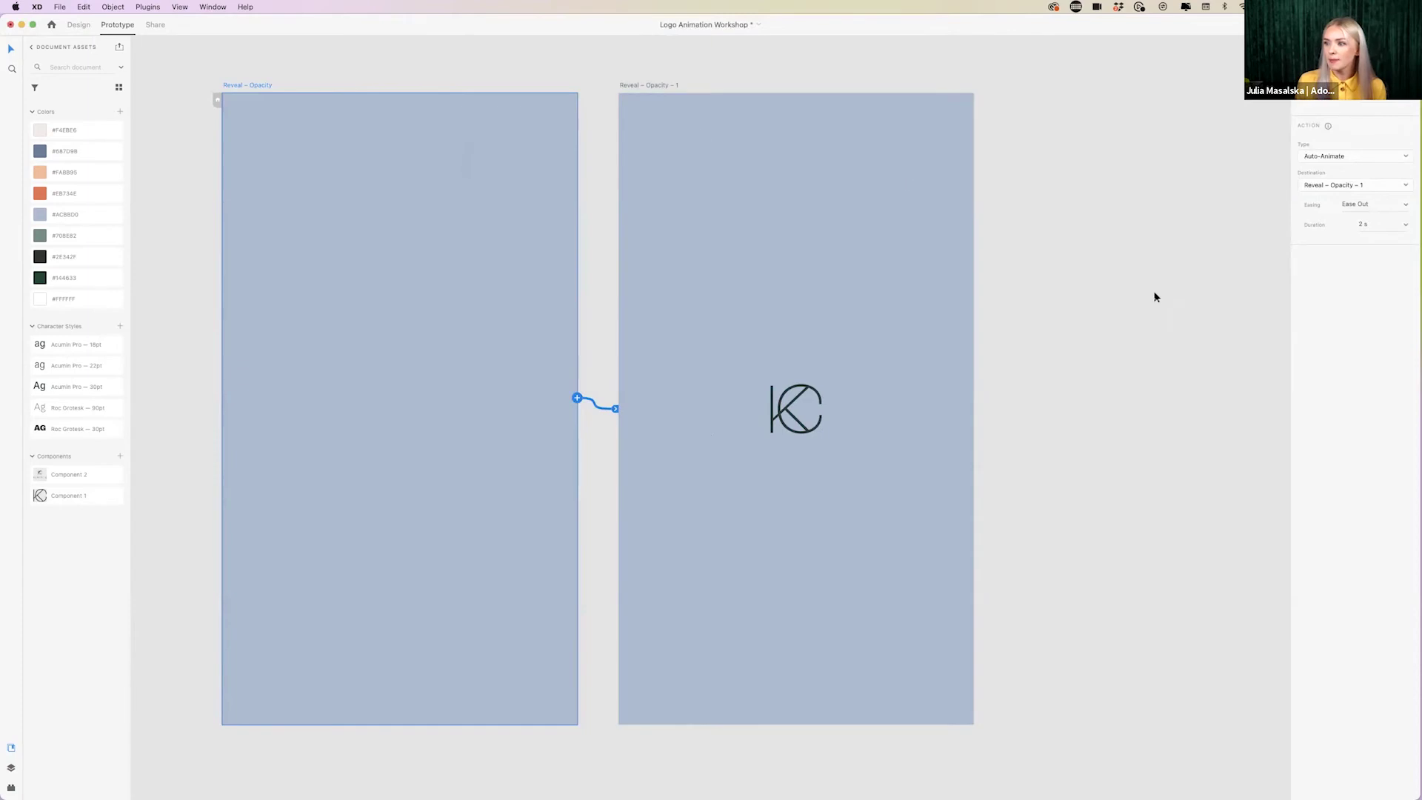
{"action": "left_click", "coordinate": [1382, 223]}
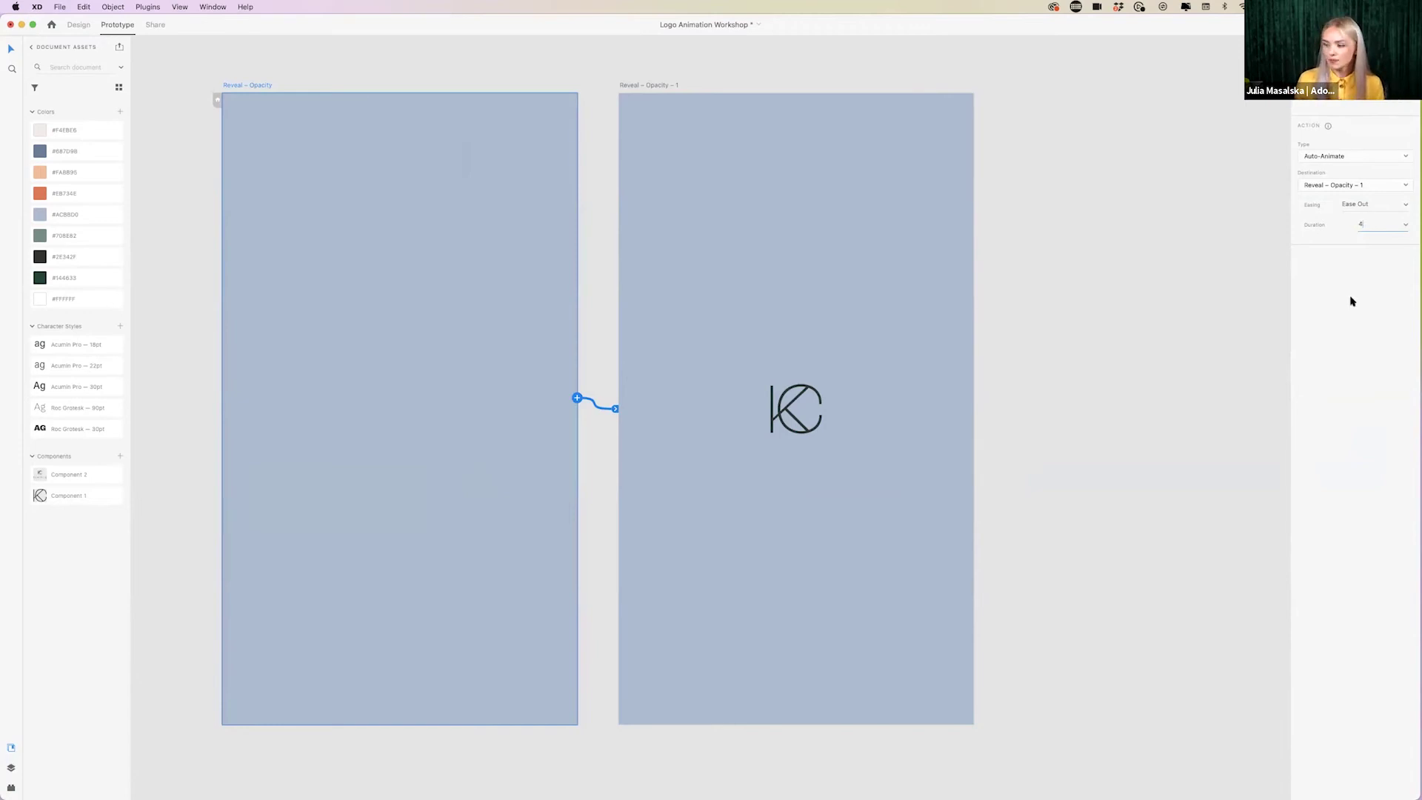
{"action": "type", "text": "4"}
{"action": "key", "text": "Return"}
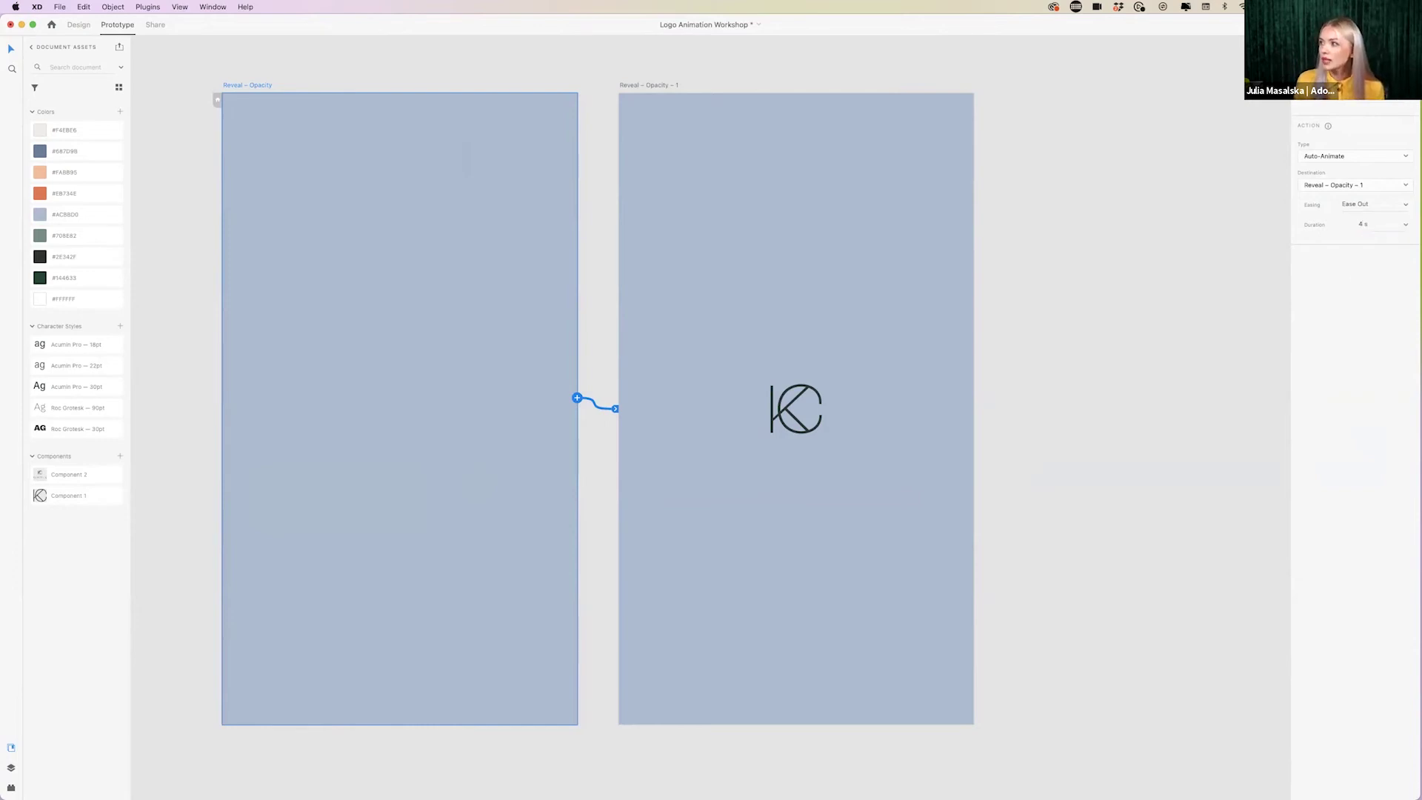
{"action": "key", "text": "super+Return"}
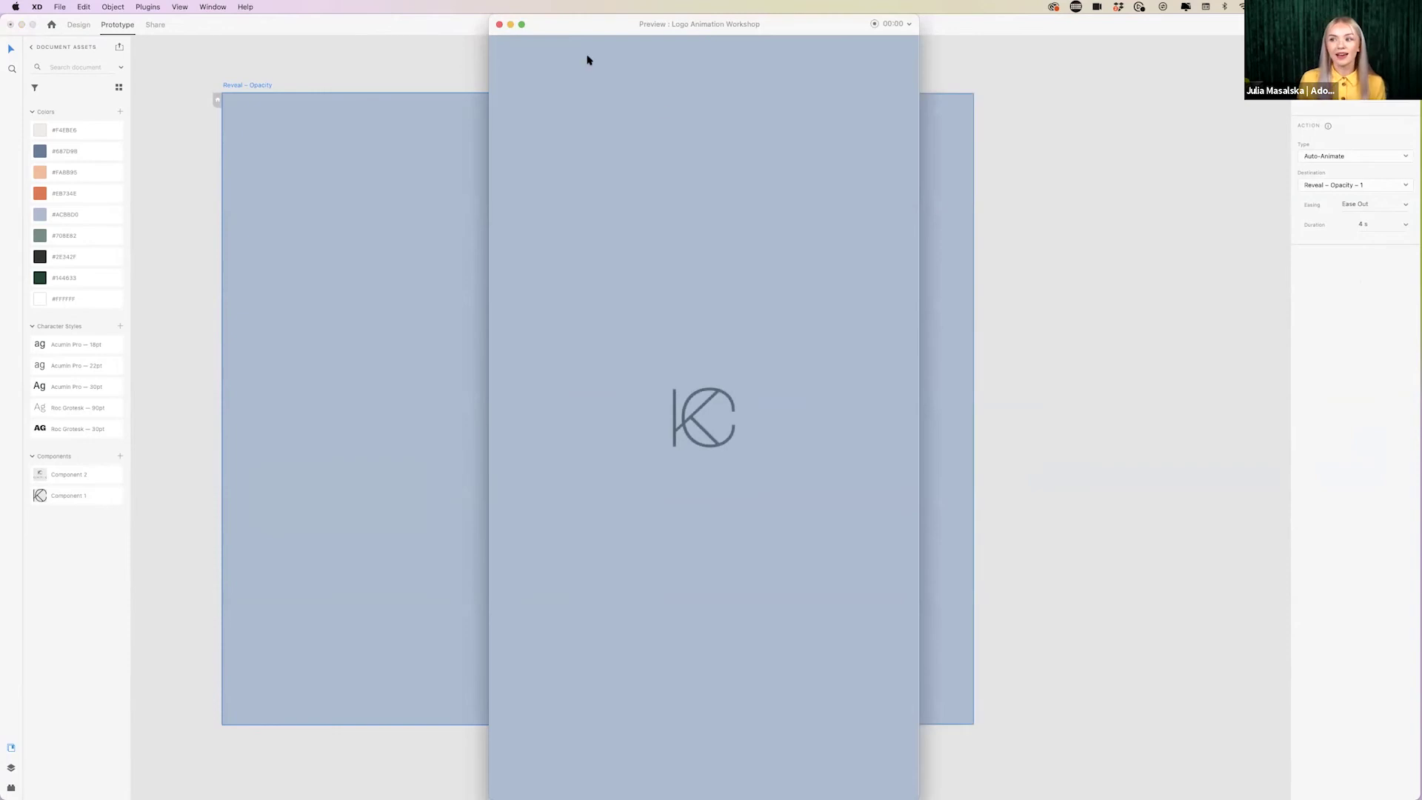
- Change the transition to 5 s with Ease In-Out easing and check it in the preview
{"action": "left_click", "coordinate": [499, 24]}
{"action": "left_click", "coordinate": [1369, 222]}
{"action": "type", "text": "5"}
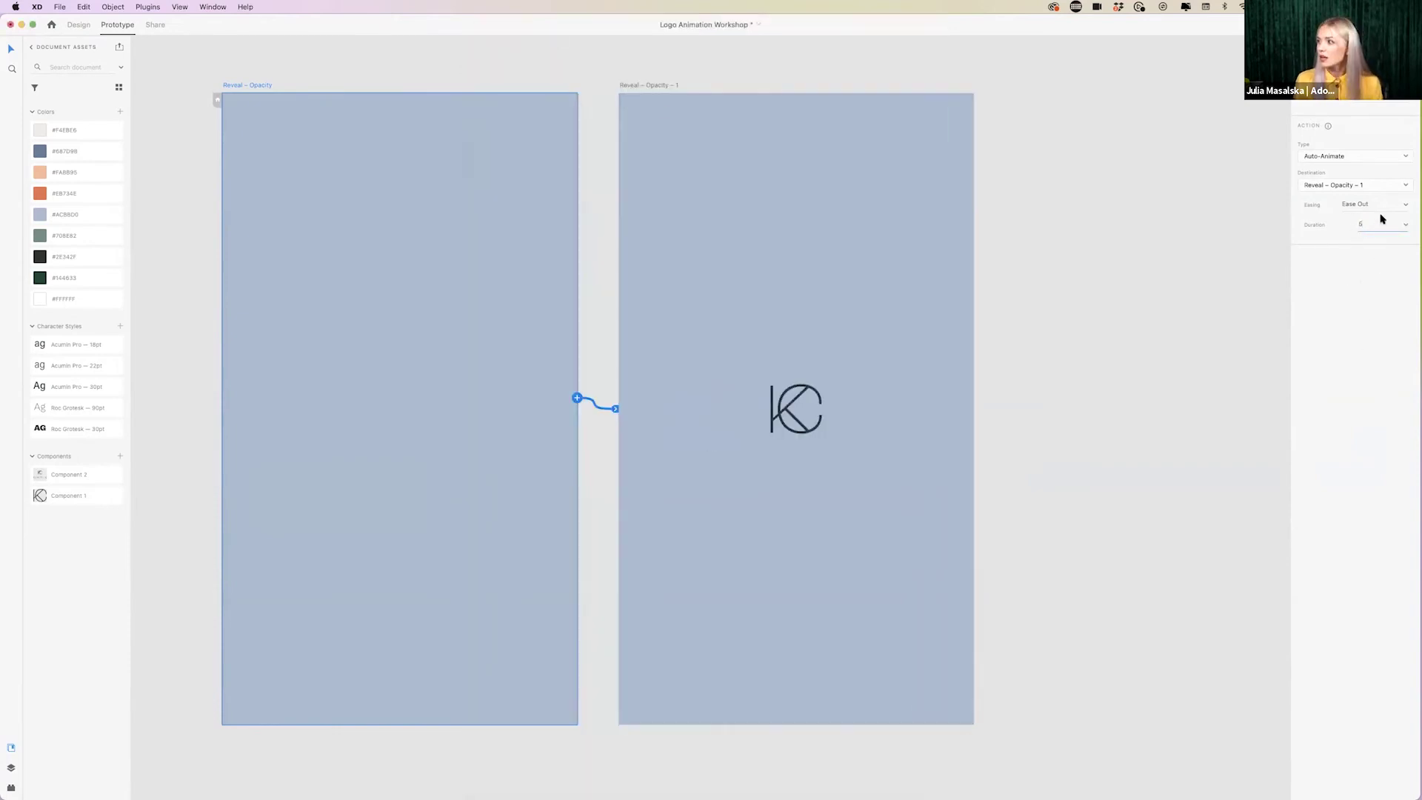
{"action": "left_click", "coordinate": [1403, 203]}
{"action": "left_click", "coordinate": [1369, 244]}
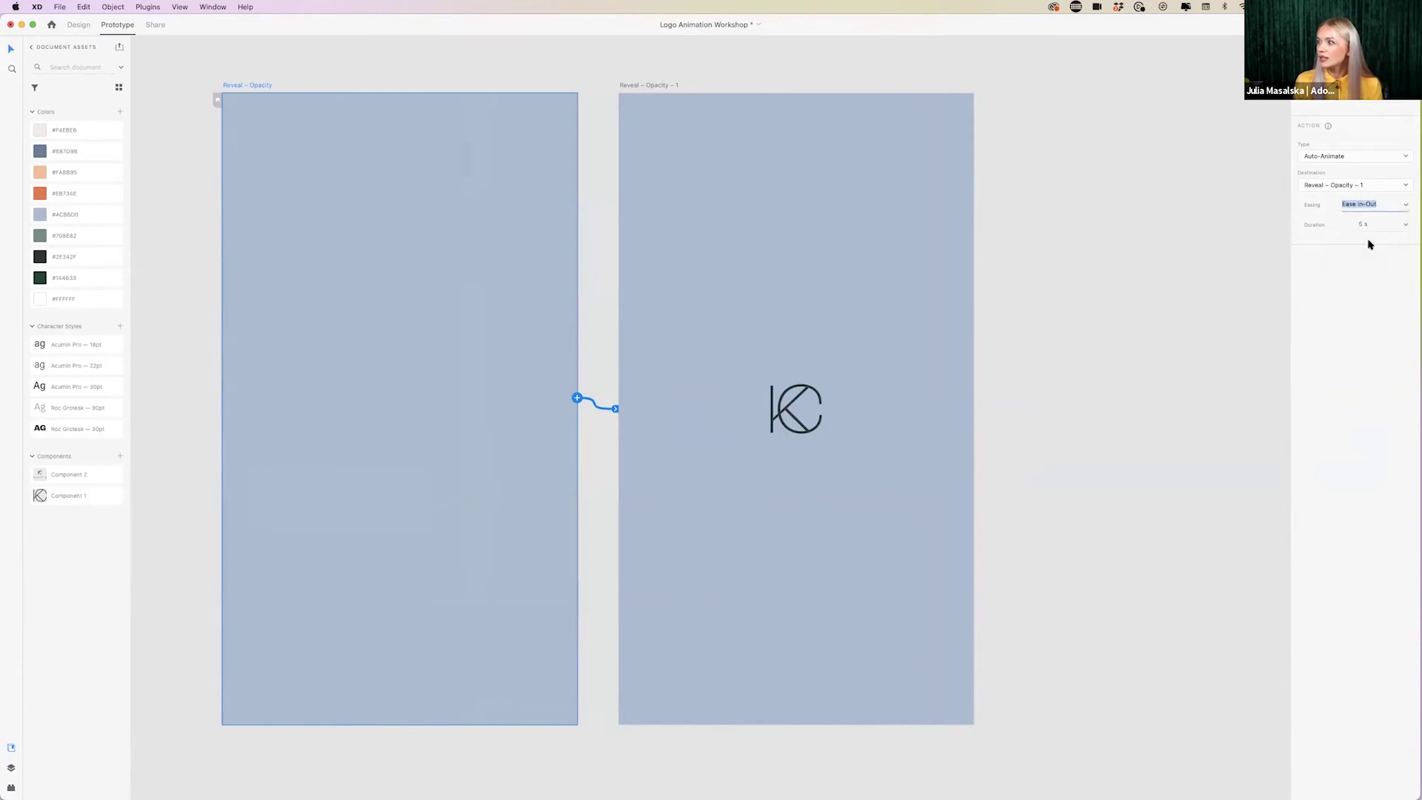
{"action": "key", "text": "super+Return"}
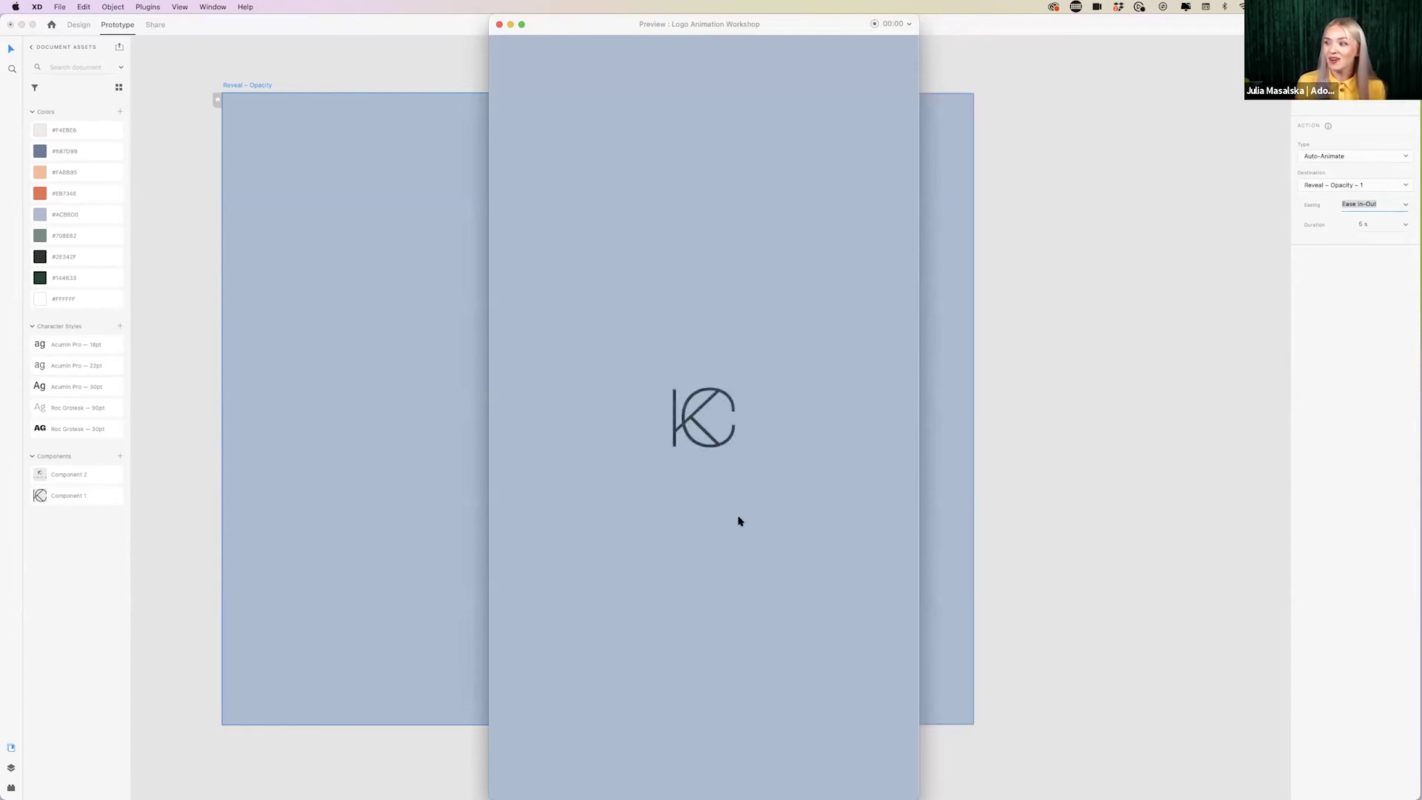
{"action": "left_click", "coordinate": [498, 25]}
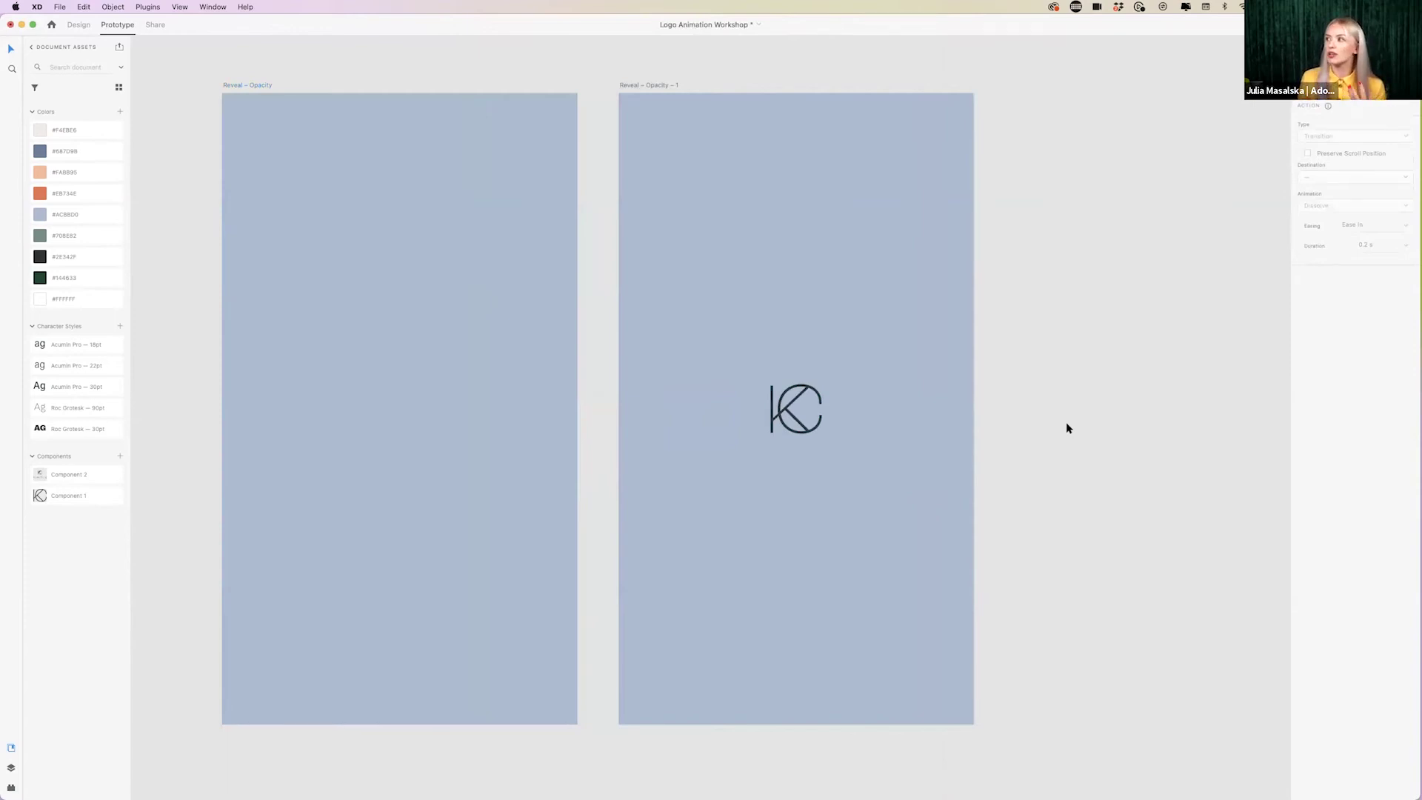
- Scroll the canvas past the Reveal – Blur artboards down to Color Slide and Color Slide – 1
{"action": "scroll", "coordinate": [1067, 428], "scroll_direction": "down", "scroll_amount": 10}
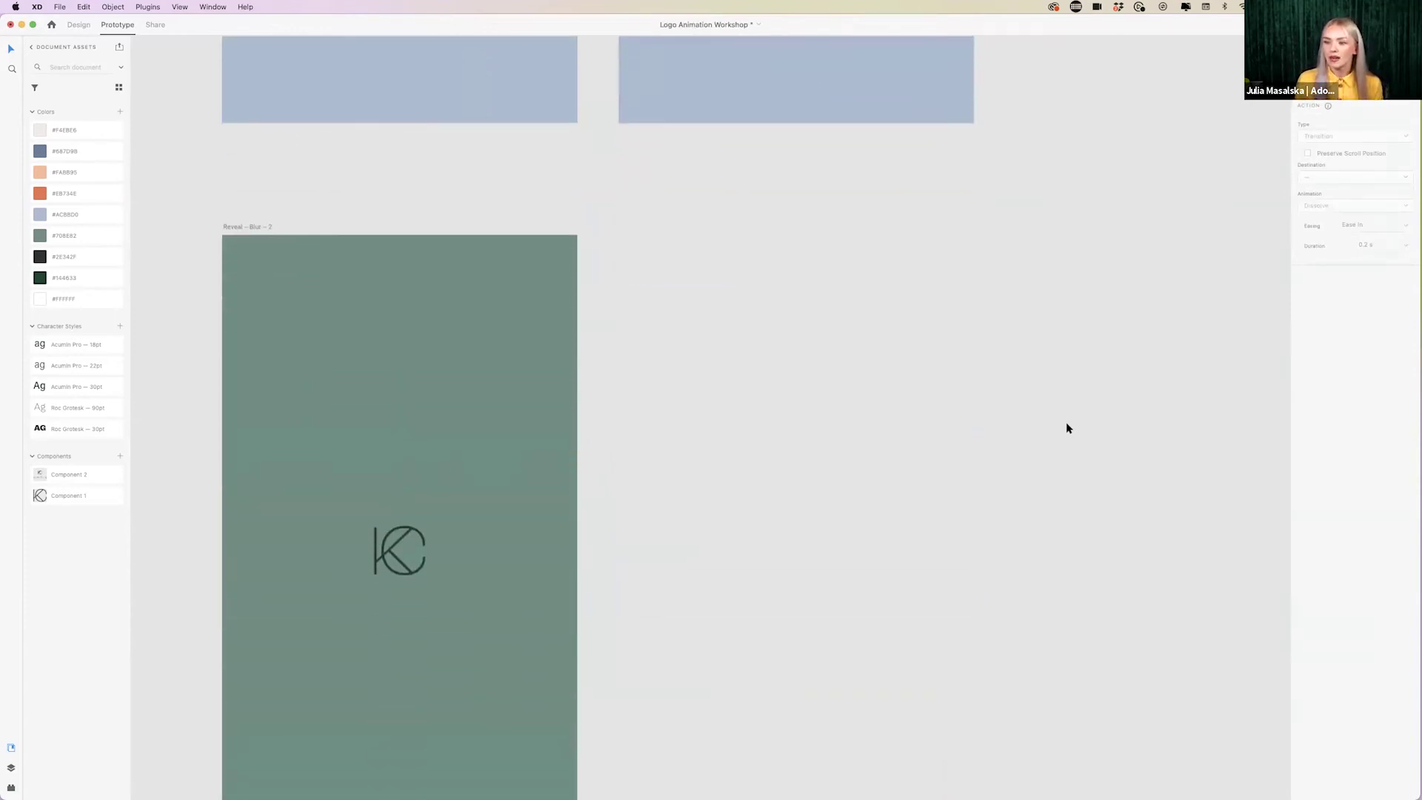
{"action": "scroll", "coordinate": [1066, 428], "scroll_direction": "down", "scroll_amount": 2}
{"action": "scroll", "coordinate": [1066, 427], "scroll_direction": "down", "scroll_amount": 5}
{"action": "scroll", "coordinate": [1067, 428], "scroll_direction": "down", "scroll_amount": 3}
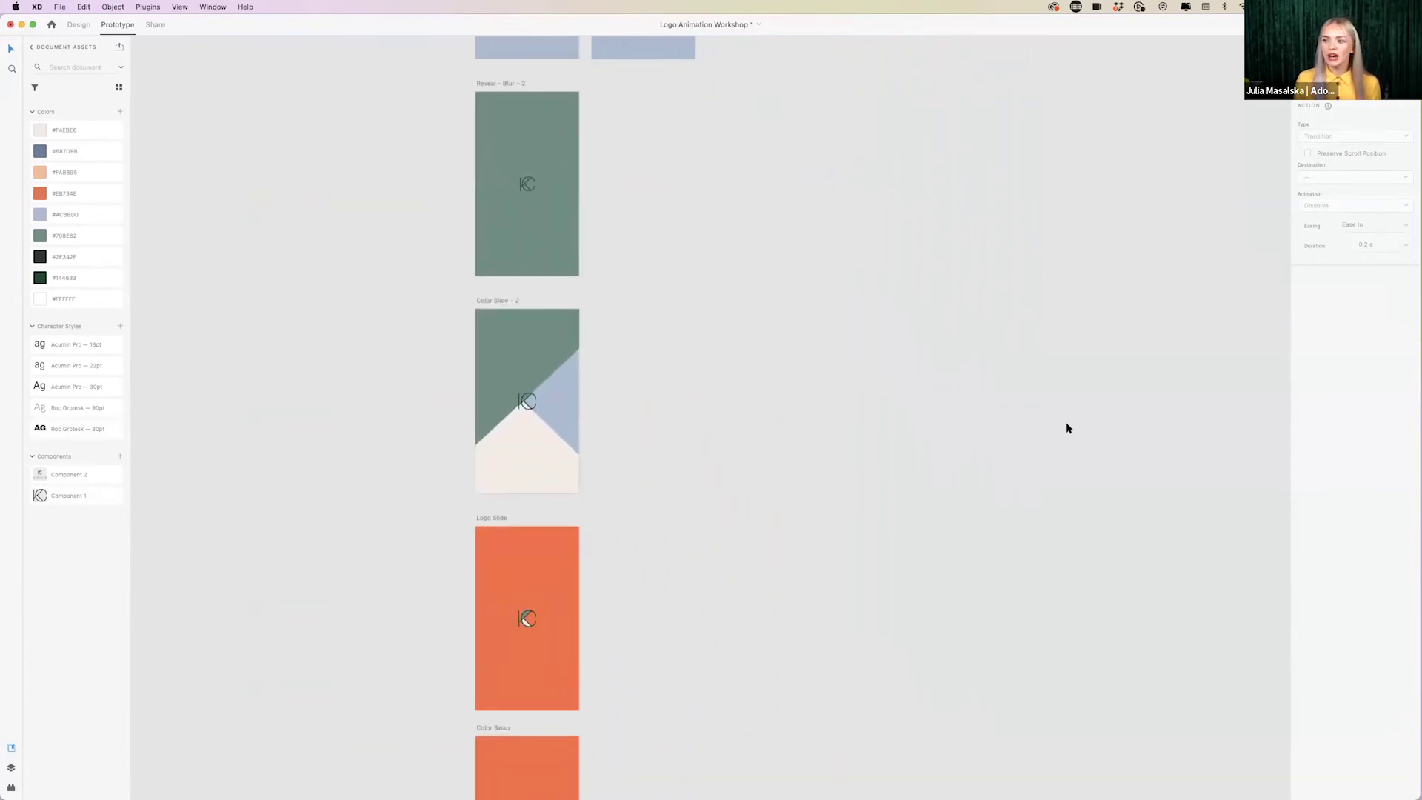
{"action": "scroll", "coordinate": [641, 361], "scroll_direction": "up", "scroll_amount": 2}
{"action": "scroll", "coordinate": [641, 361], "scroll_direction": "up", "scroll_amount": 2}
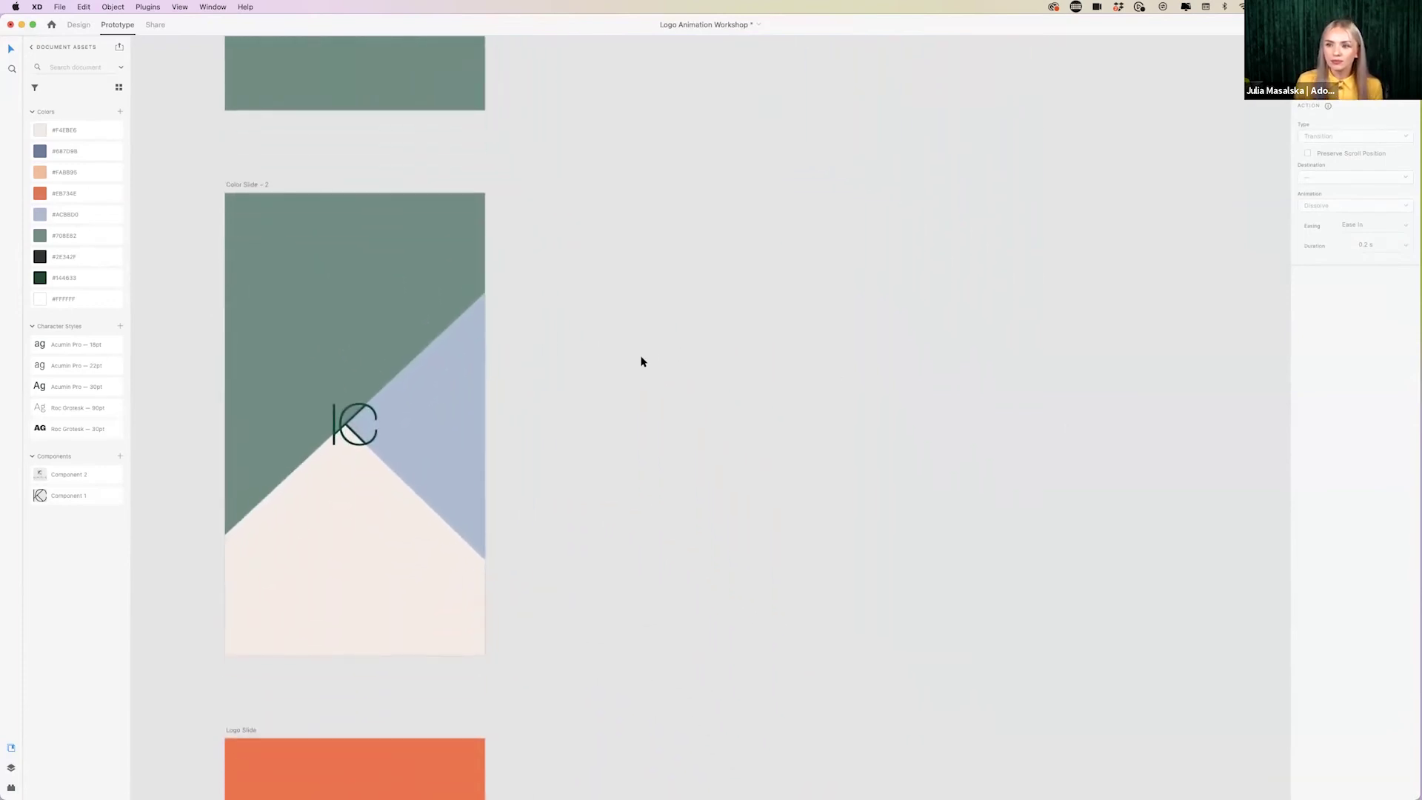
{"action": "scroll", "coordinate": [642, 361], "scroll_direction": "down", "scroll_amount": 8}
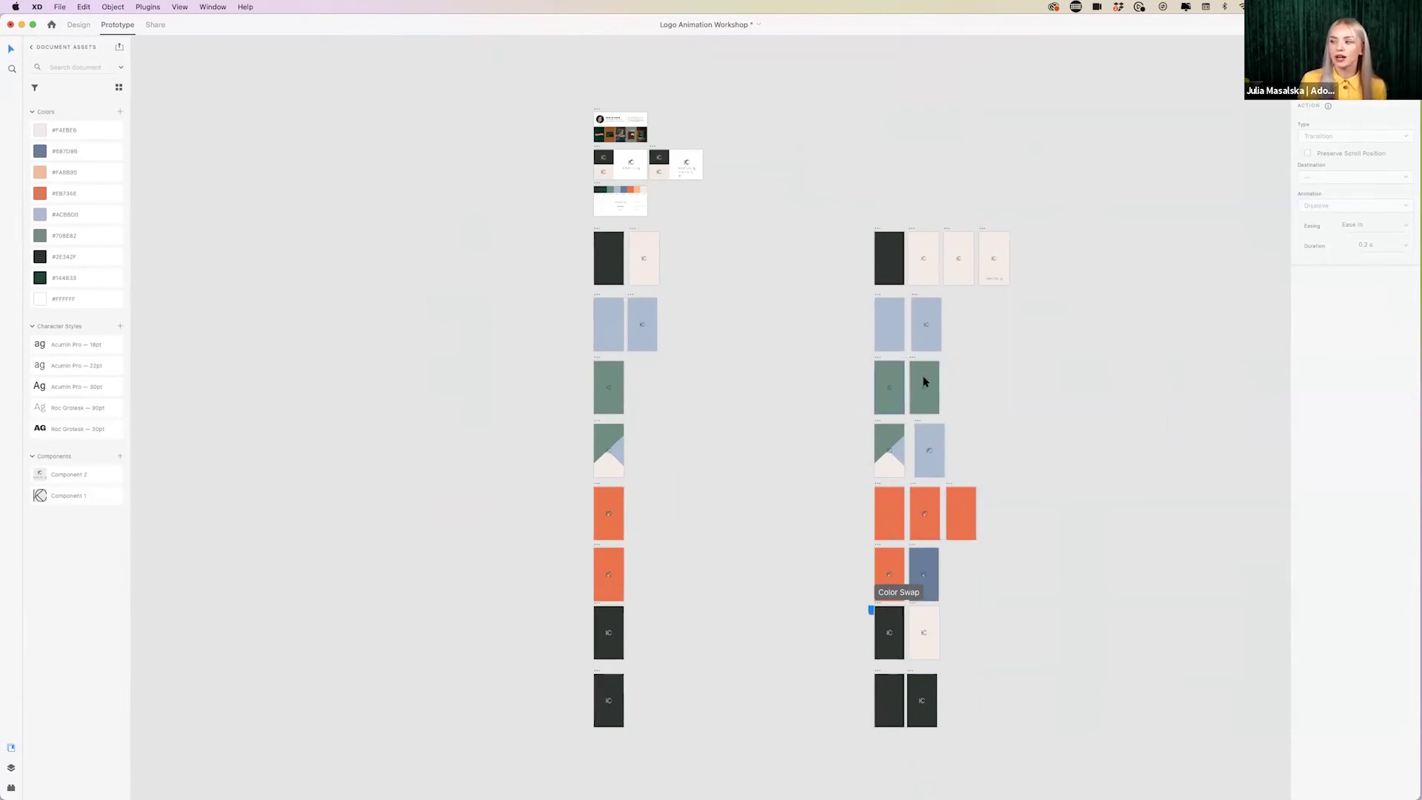
{"action": "scroll", "coordinate": [939, 489], "scroll_direction": "up", "scroll_amount": 10}
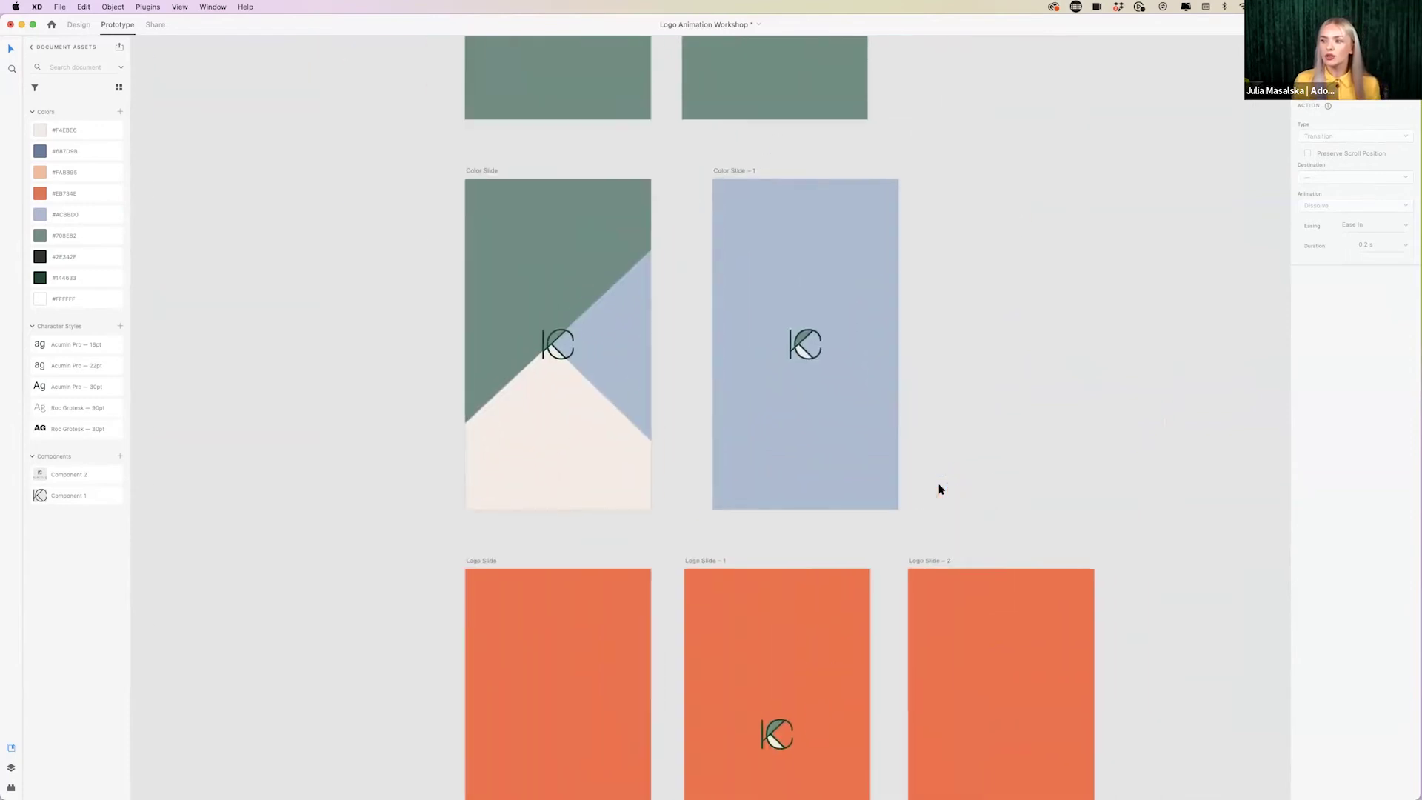
{"action": "left_click", "coordinate": [448, 237]}
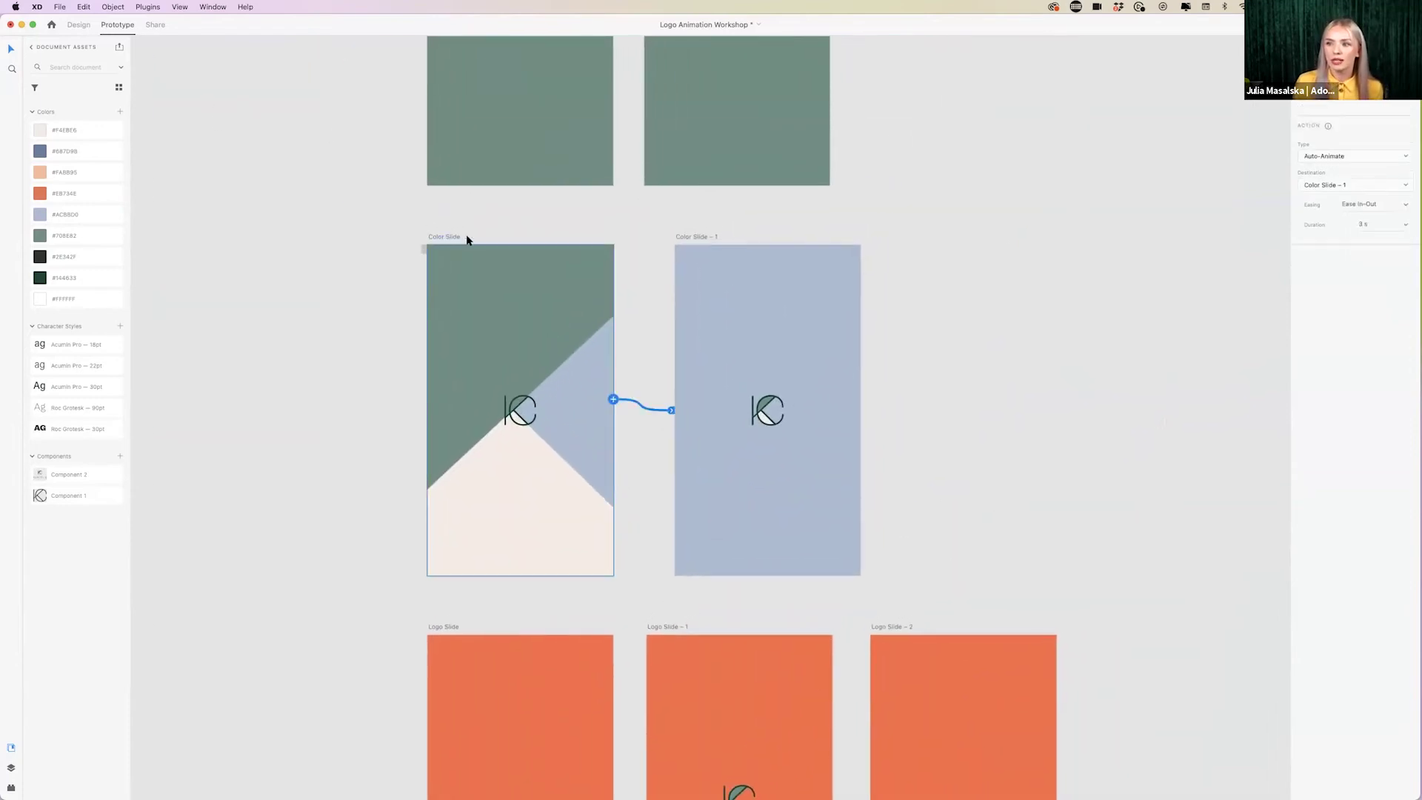
{"action": "key", "text": "super+Return"}
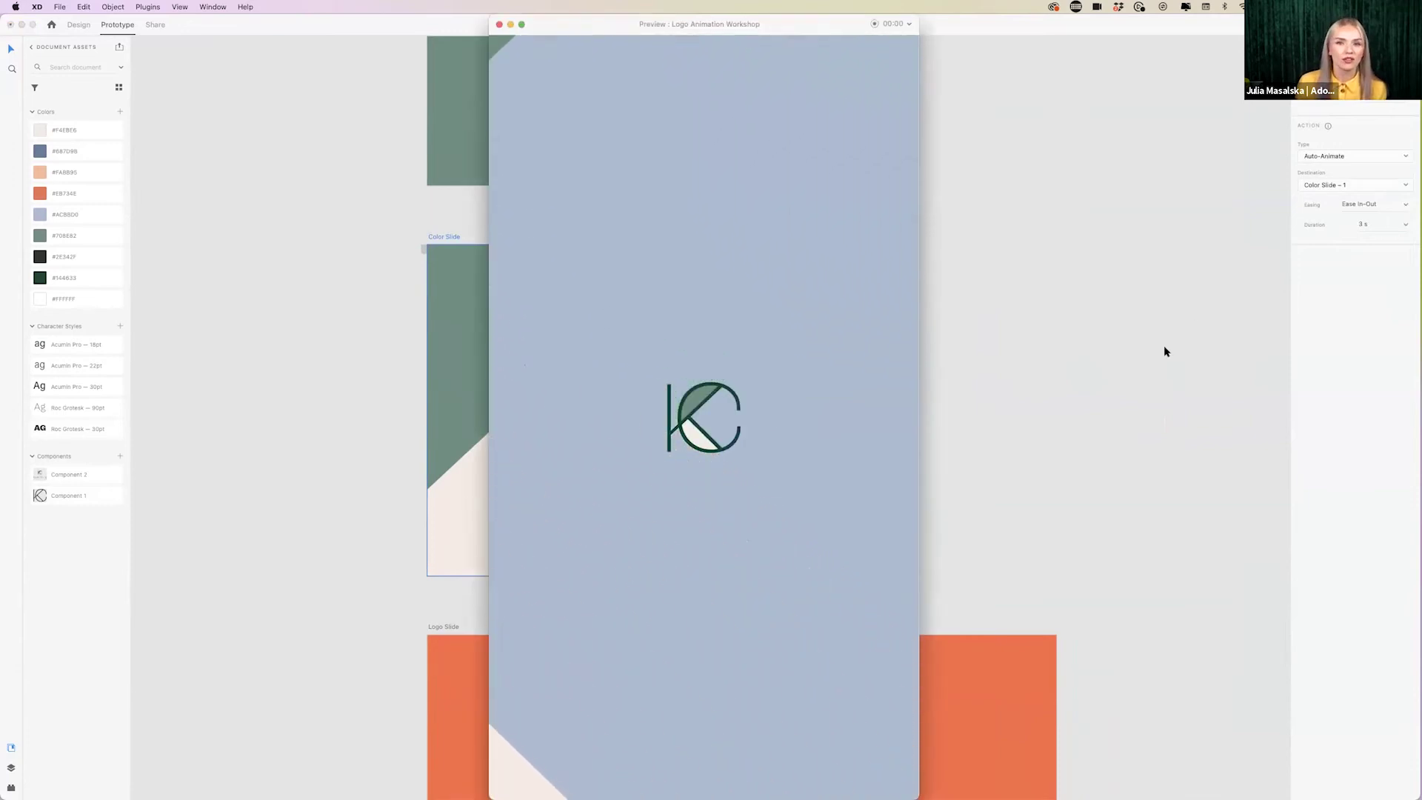
{"action": "left_click", "coordinate": [499, 25]}
{"action": "left_click", "coordinate": [343, 376]}
{"action": "scroll", "coordinate": [343, 379], "scroll_direction": "down", "scroll_amount": 3}
{"action": "scroll", "coordinate": [343, 380], "scroll_direction": "down", "scroll_amount": 3}
{"action": "scroll", "coordinate": [325, 378], "scroll_direction": "left", "scroll_amount": 3}
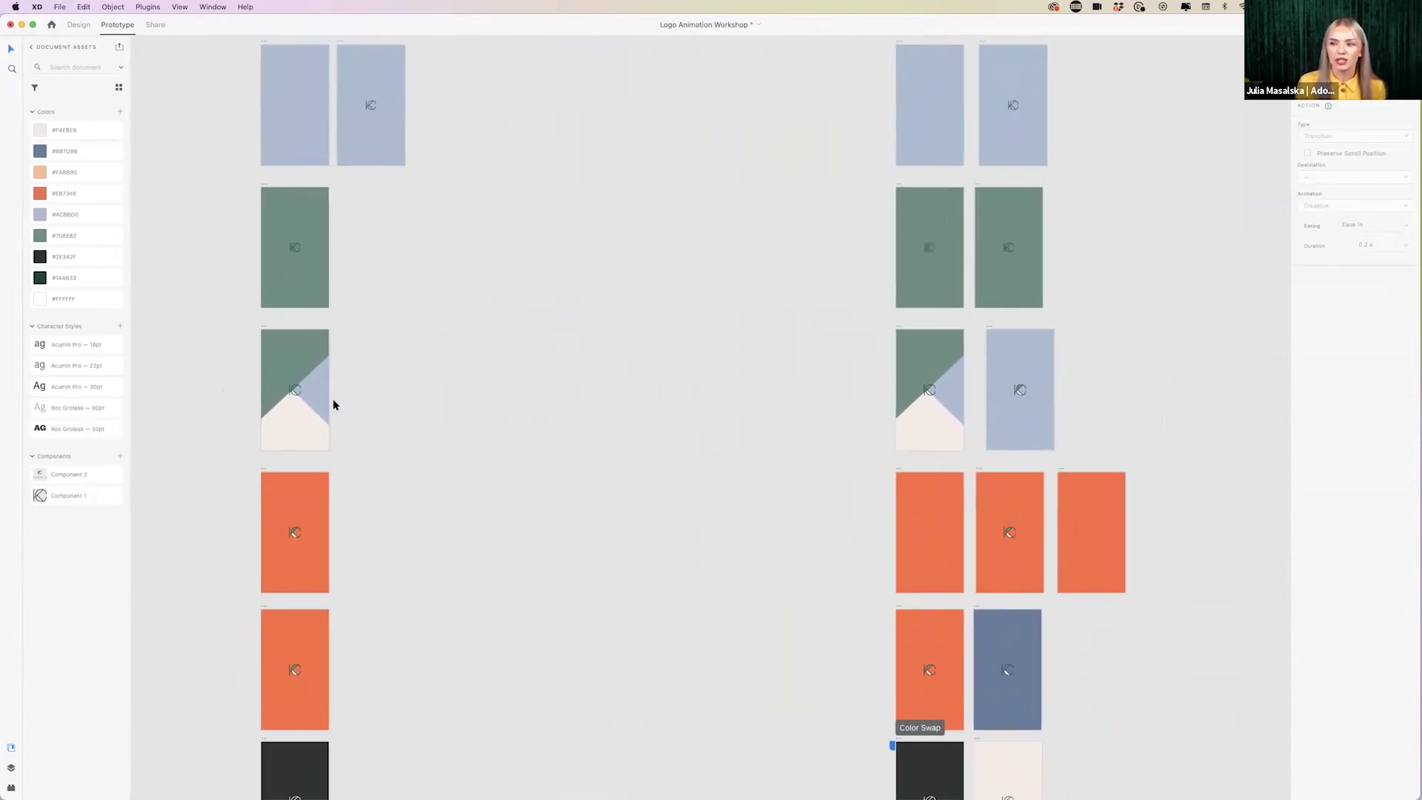
- In Design mode, duplicate Color Slide – 2 to create Color Slide – 3
{"action": "scroll", "coordinate": [332, 402], "scroll_direction": "up", "scroll_amount": 5}
{"action": "scroll", "coordinate": [332, 398], "scroll_direction": "down", "scroll_amount": 2}
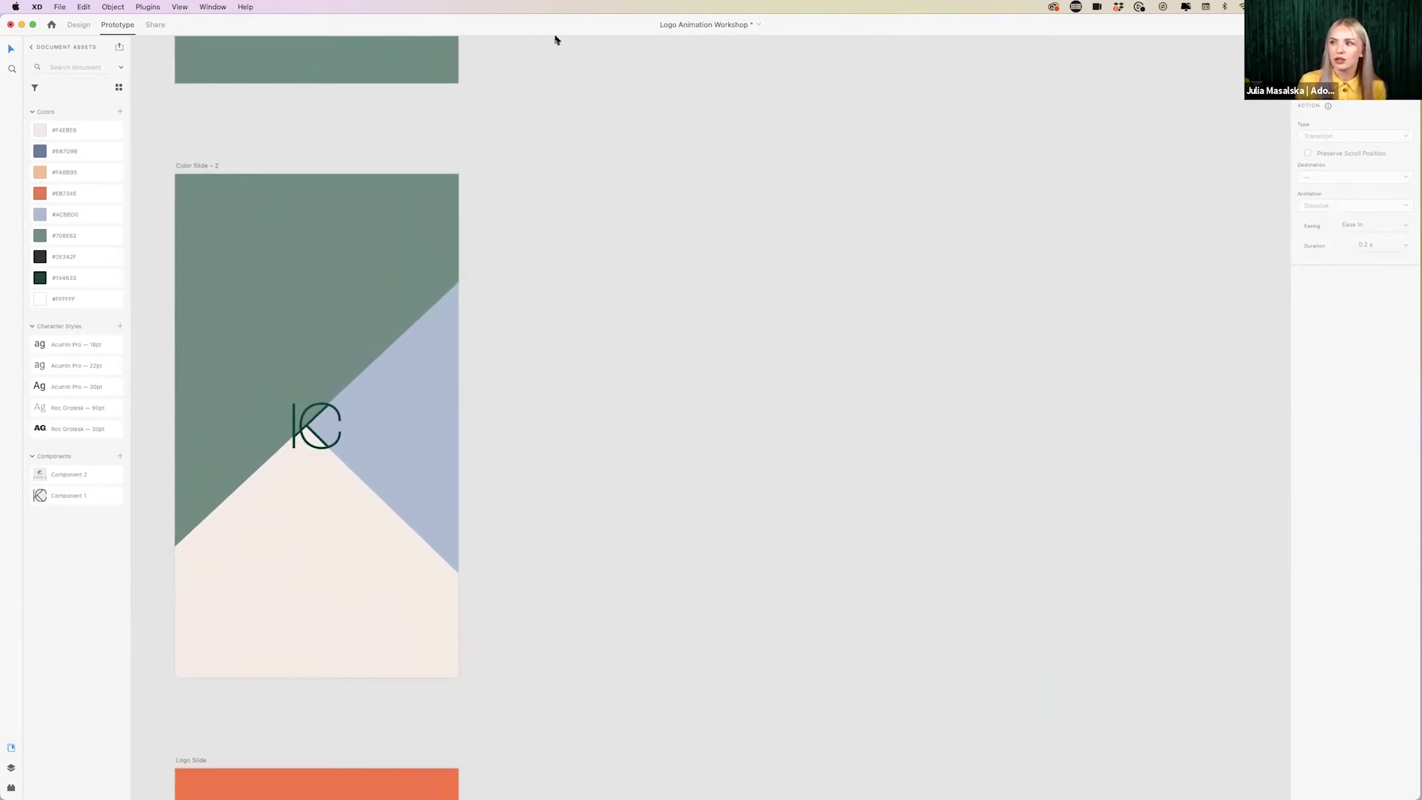
{"action": "left_click", "coordinate": [77, 57]}
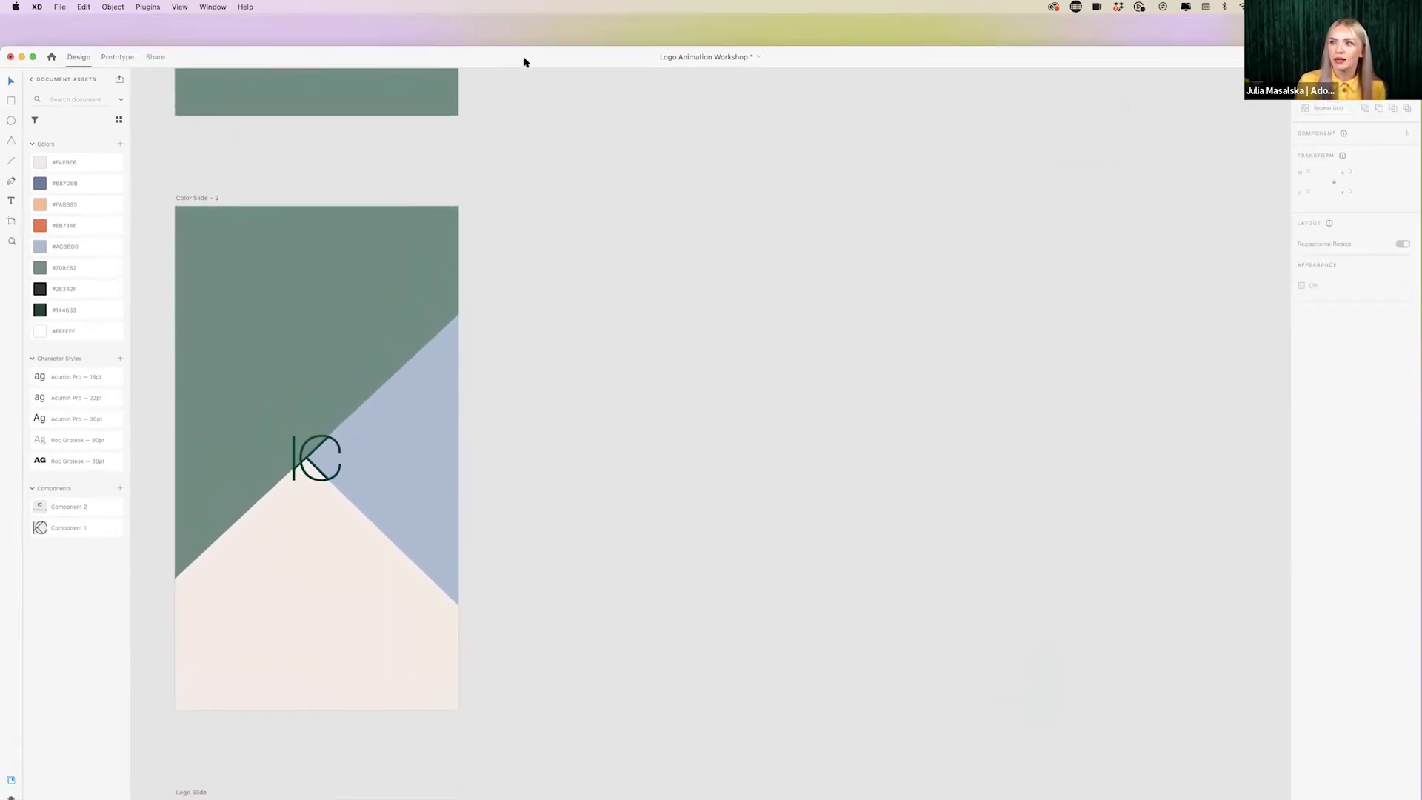
{"action": "left_click_drag", "start_coordinate": [524, 62], "coordinate": [523, 18]}
{"action": "left_click_drag", "start_coordinate": [210, 165], "coordinate": [540, 164]}
{"action": "left_click", "coordinate": [988, 327]}
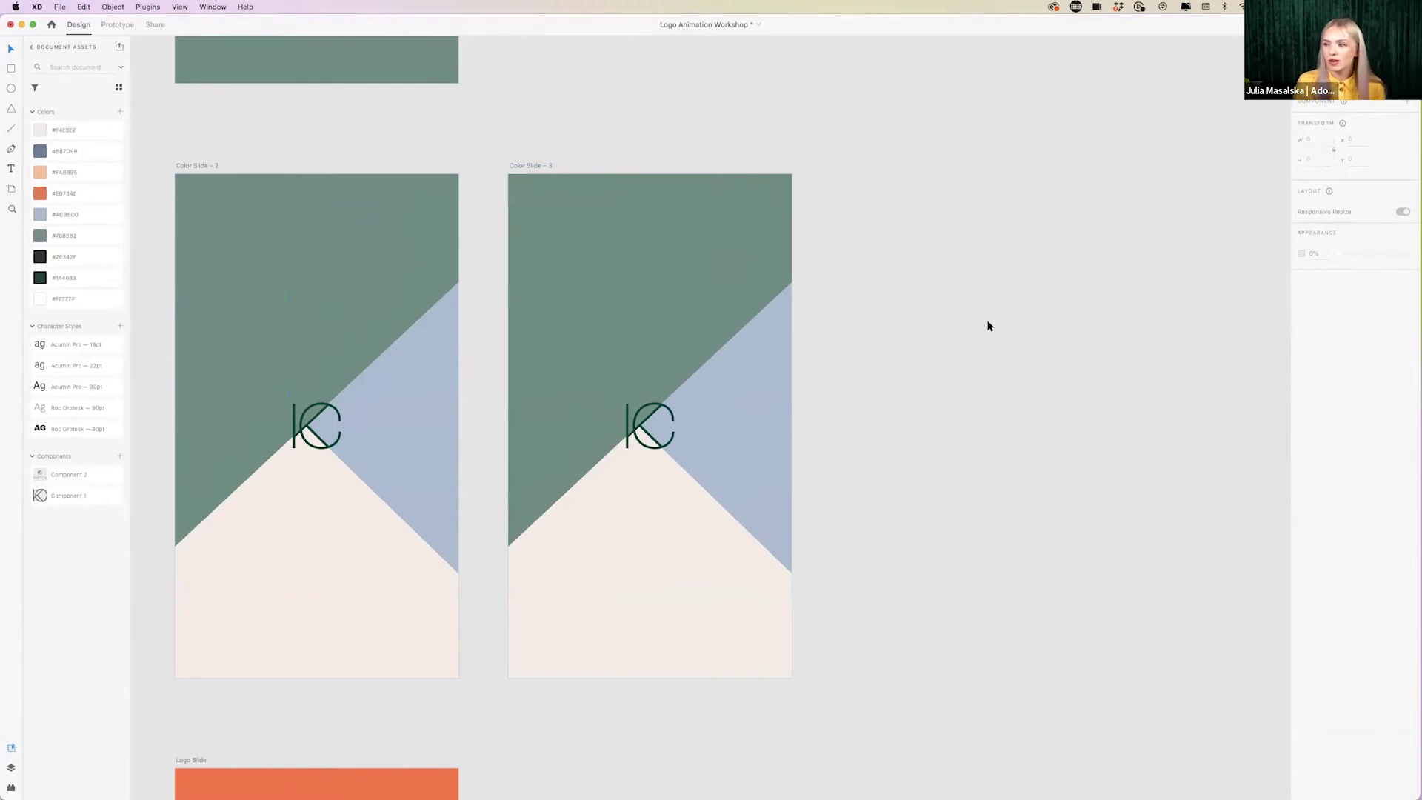
- Move the green shape up-left and the cream shape down out of Color Slide – 3
{"action": "left_click", "coordinate": [622, 318]}
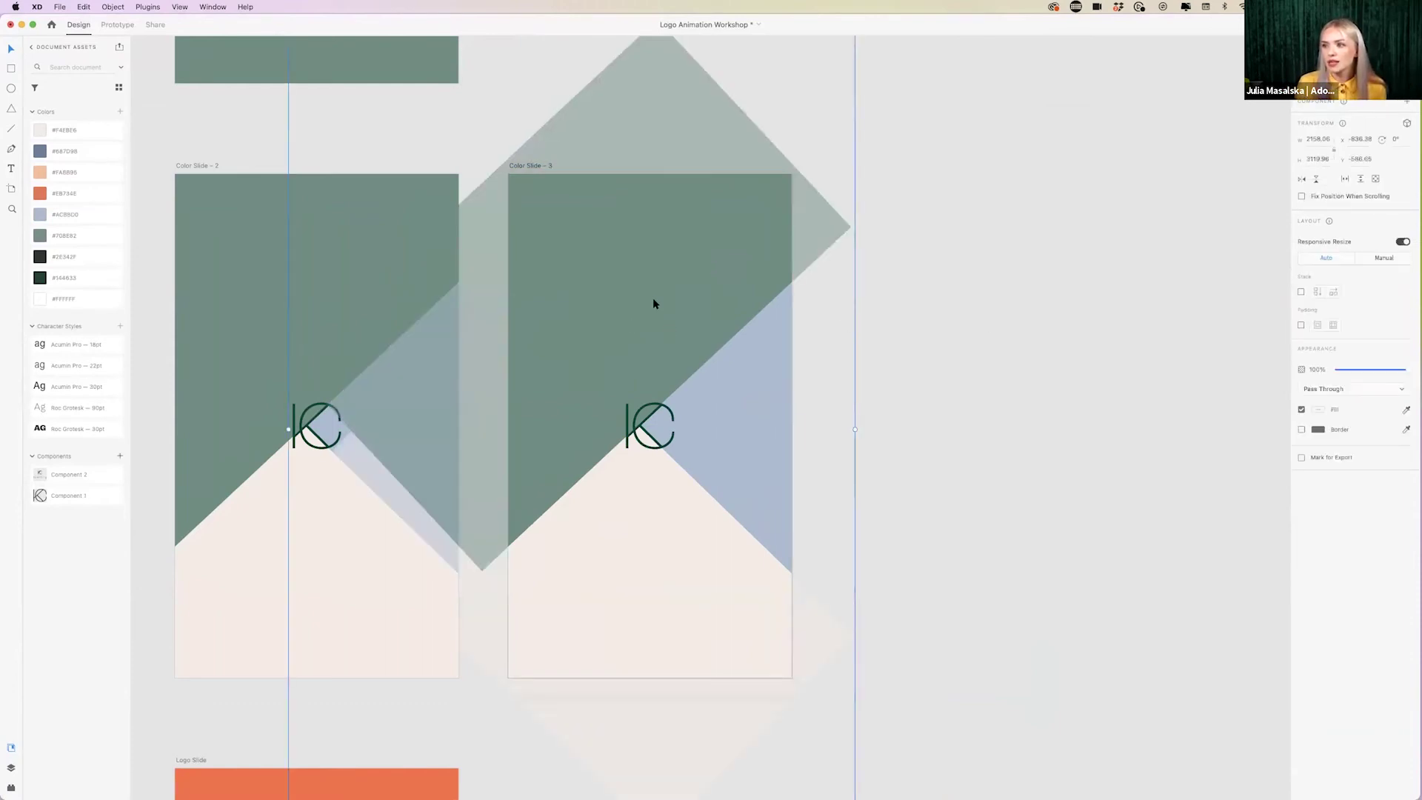
{"action": "key", "text": "super+z"}
{"action": "key", "text": "super+z"}
{"action": "key", "text": "super+shift+z"}
{"action": "key", "text": "super+shift+z"}
{"action": "left_click_drag", "start_coordinate": [662, 287], "coordinate": [466, 105]}
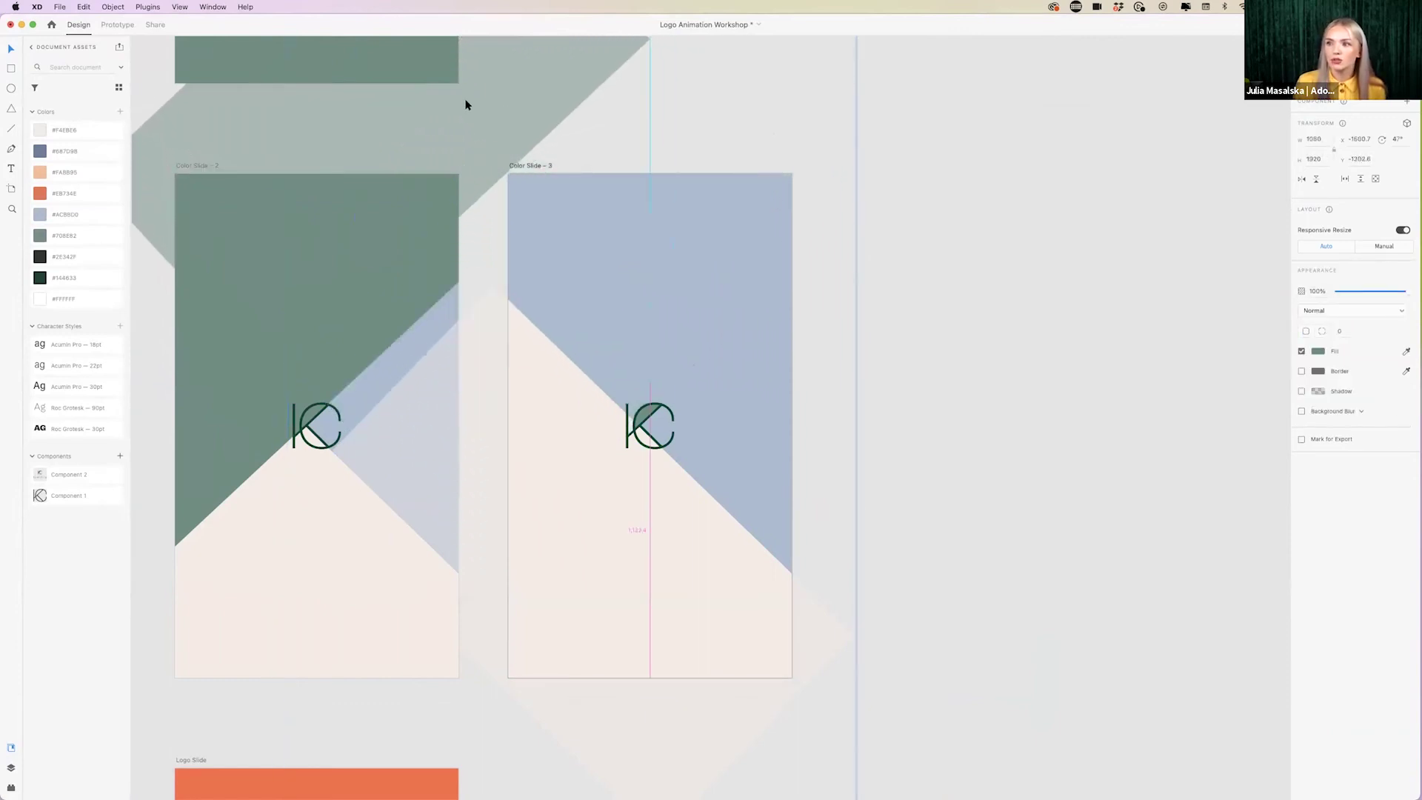
{"action": "left_click", "coordinate": [679, 593]}
{"action": "left_click_drag", "start_coordinate": [709, 559], "coordinate": [491, 720]}
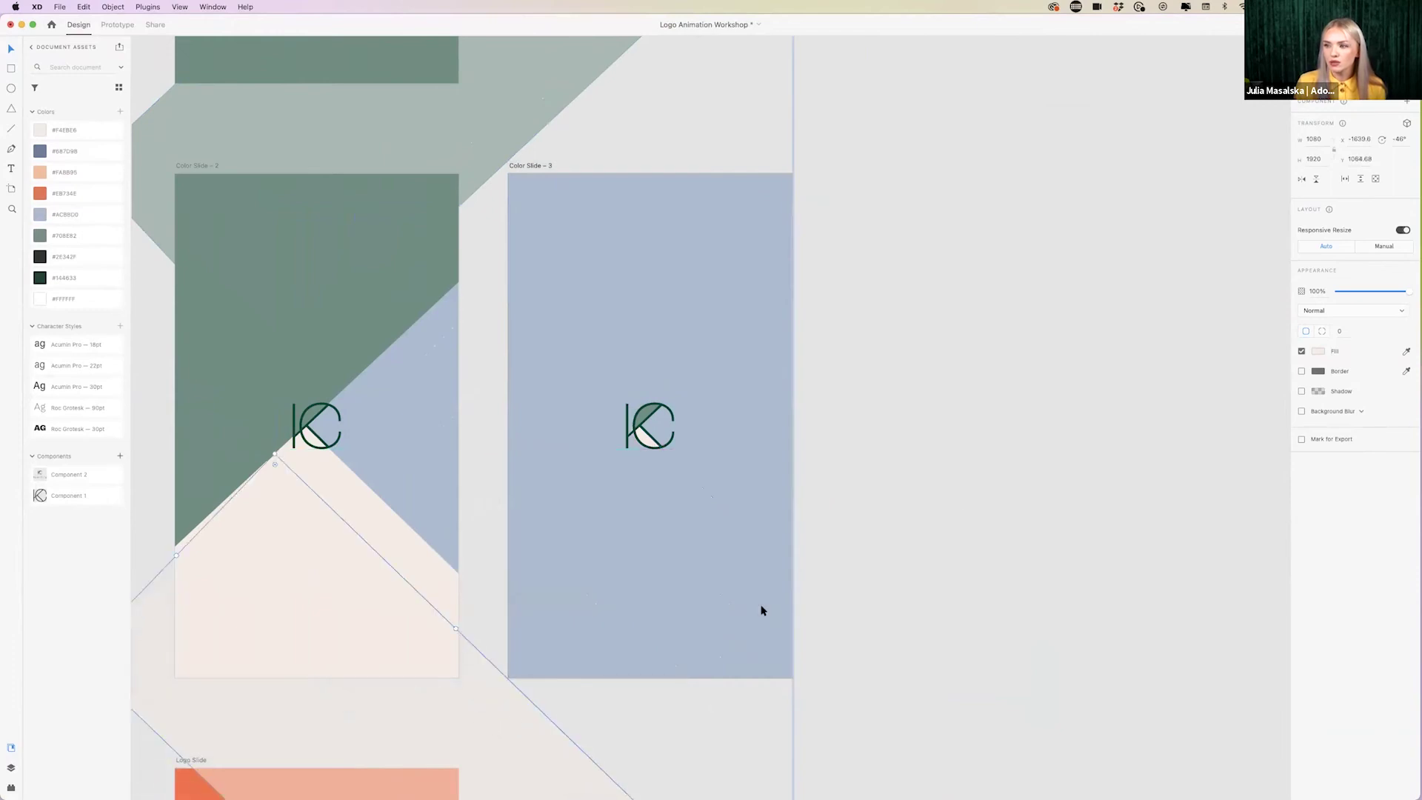
{"action": "left_click", "coordinate": [989, 496]}
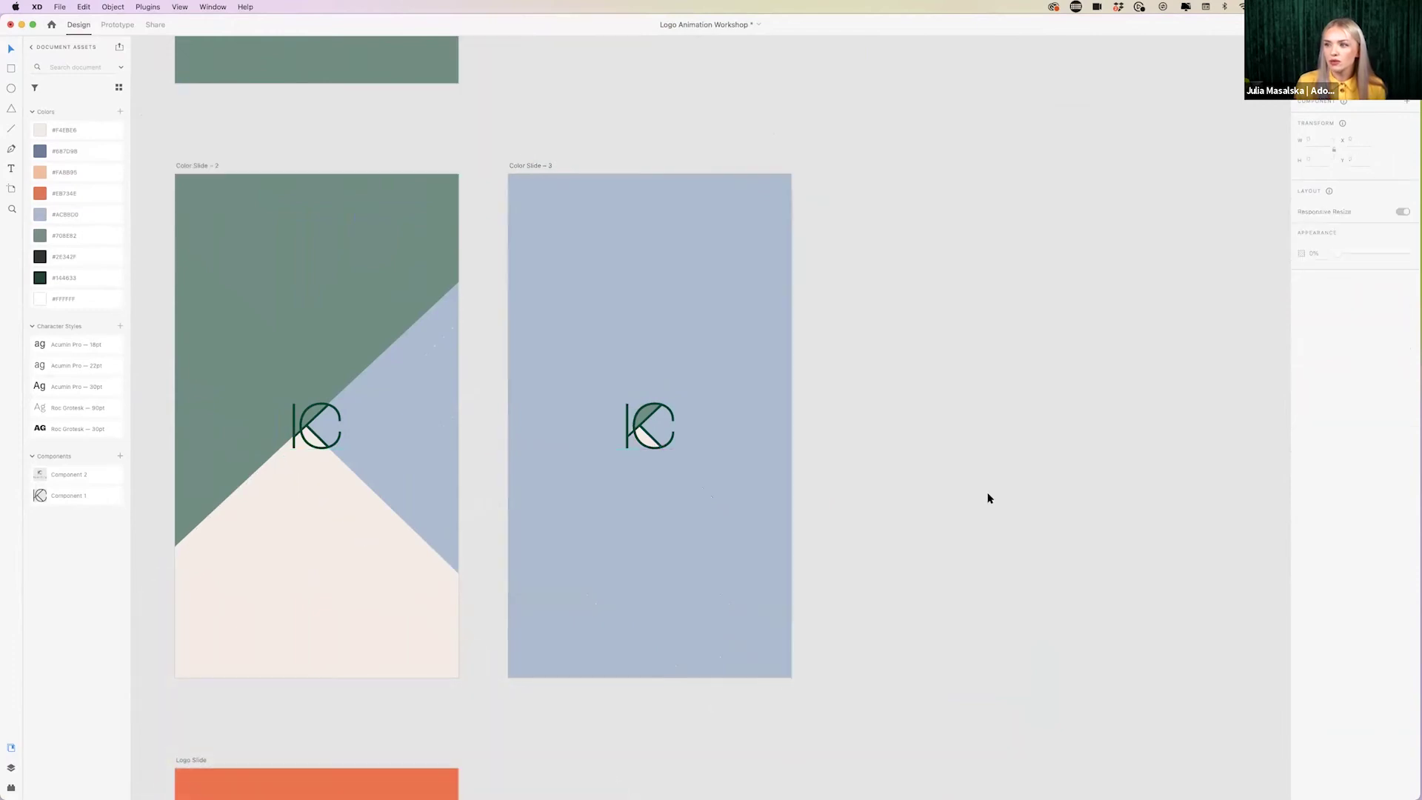
{"action": "left_click", "coordinate": [189, 165]}
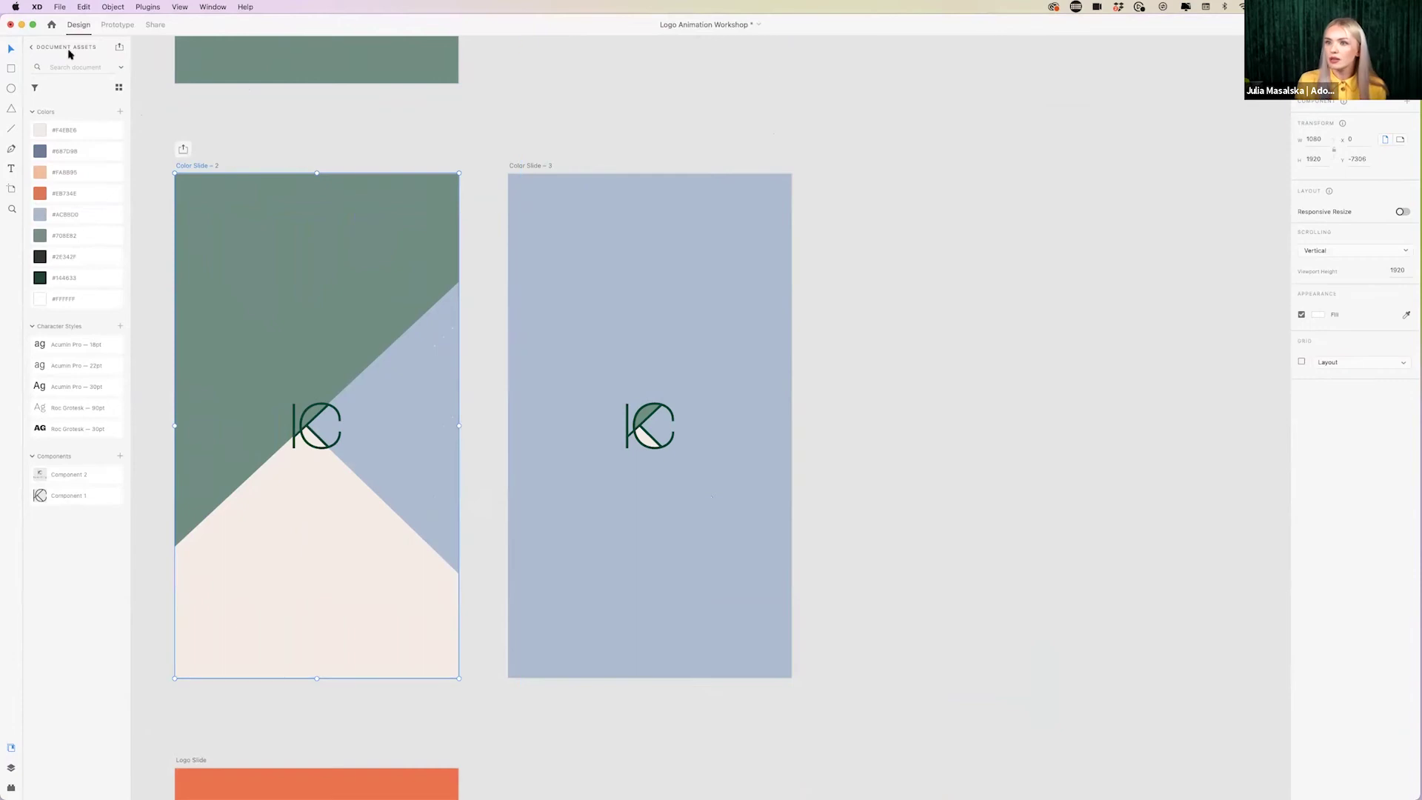
{"action": "left_click", "coordinate": [118, 26]}
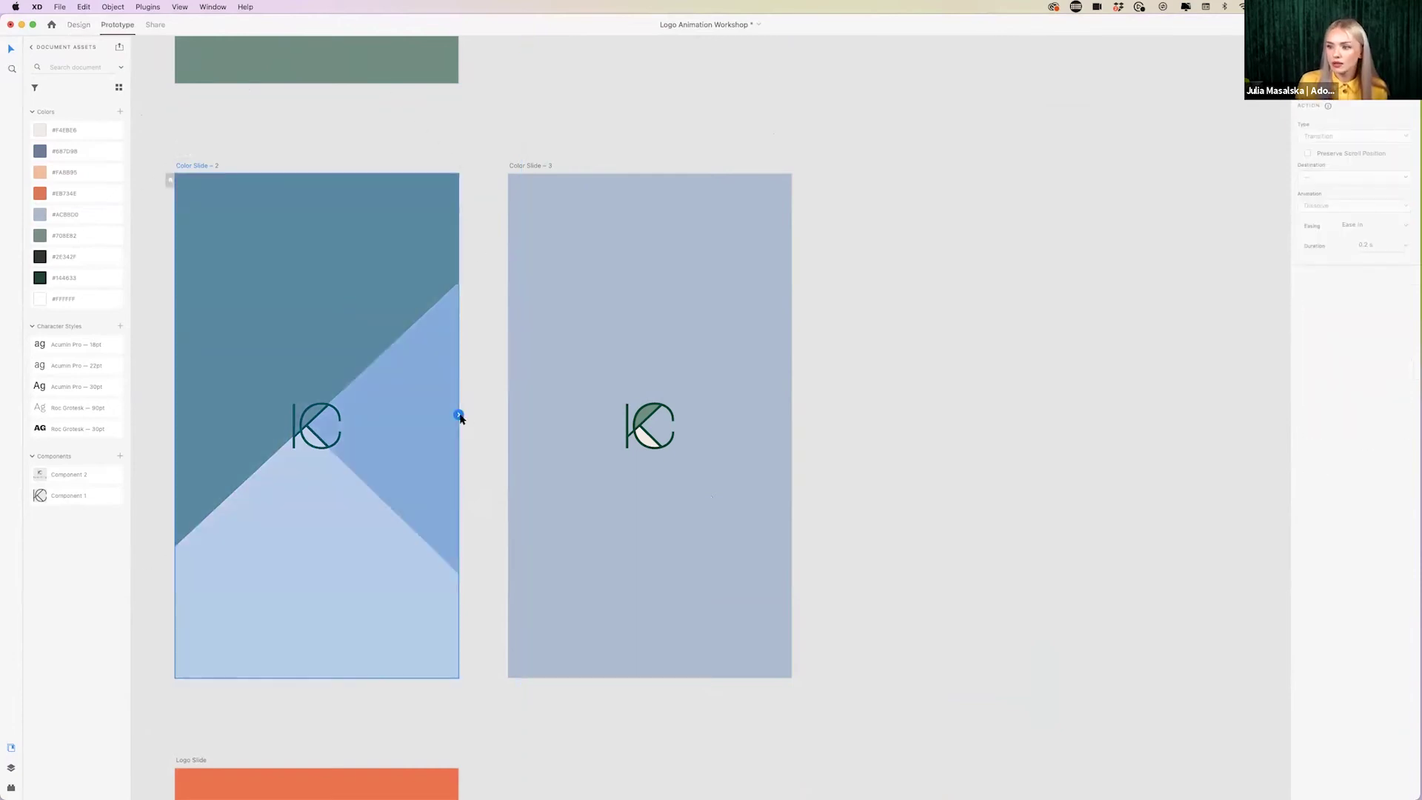
- Wire Color Slide – 2 to Color Slide – 3 as a 5 s Ease In-Out Auto-Animate and preview it
{"action": "left_click_drag", "start_coordinate": [458, 414], "coordinate": [704, 416]}
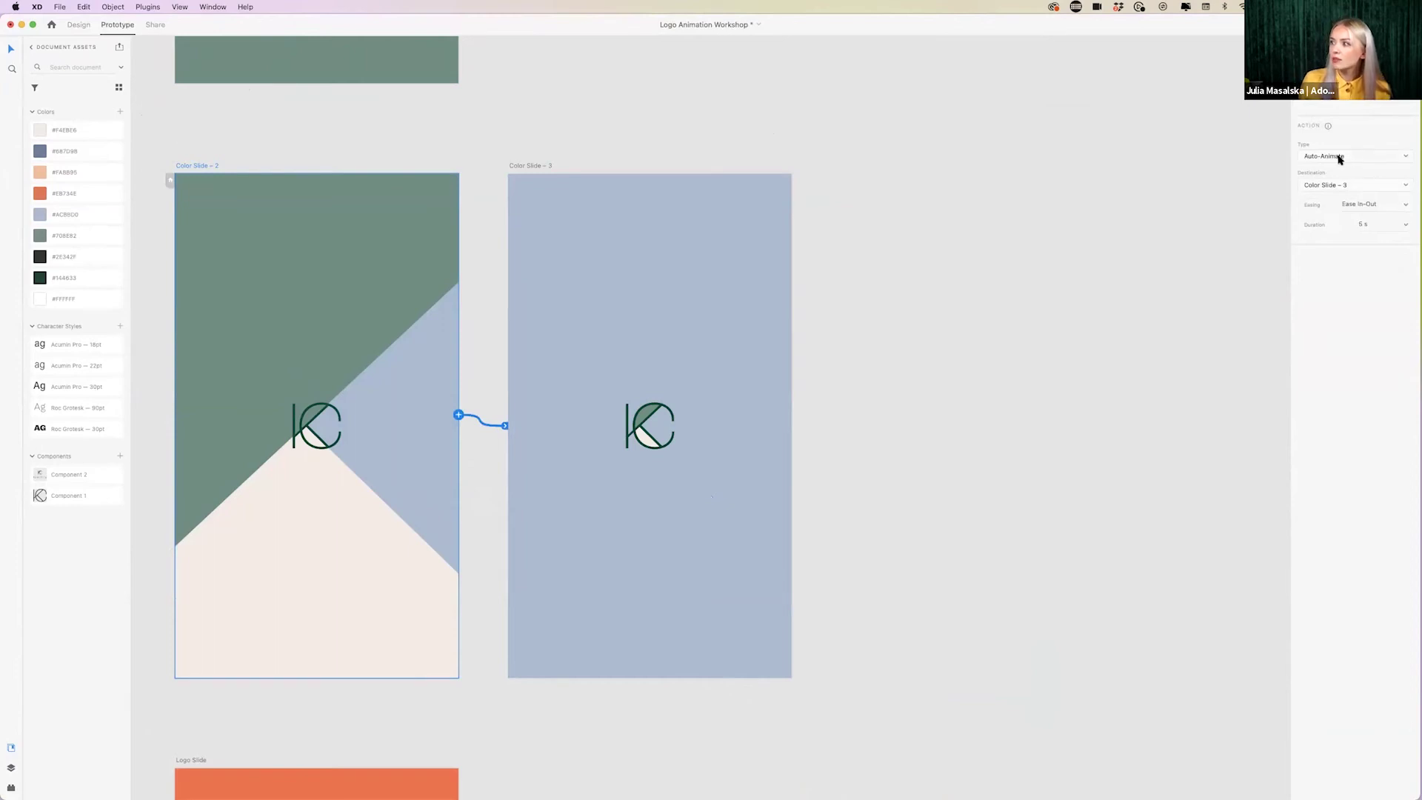
{"action": "key", "text": "super+Return"}
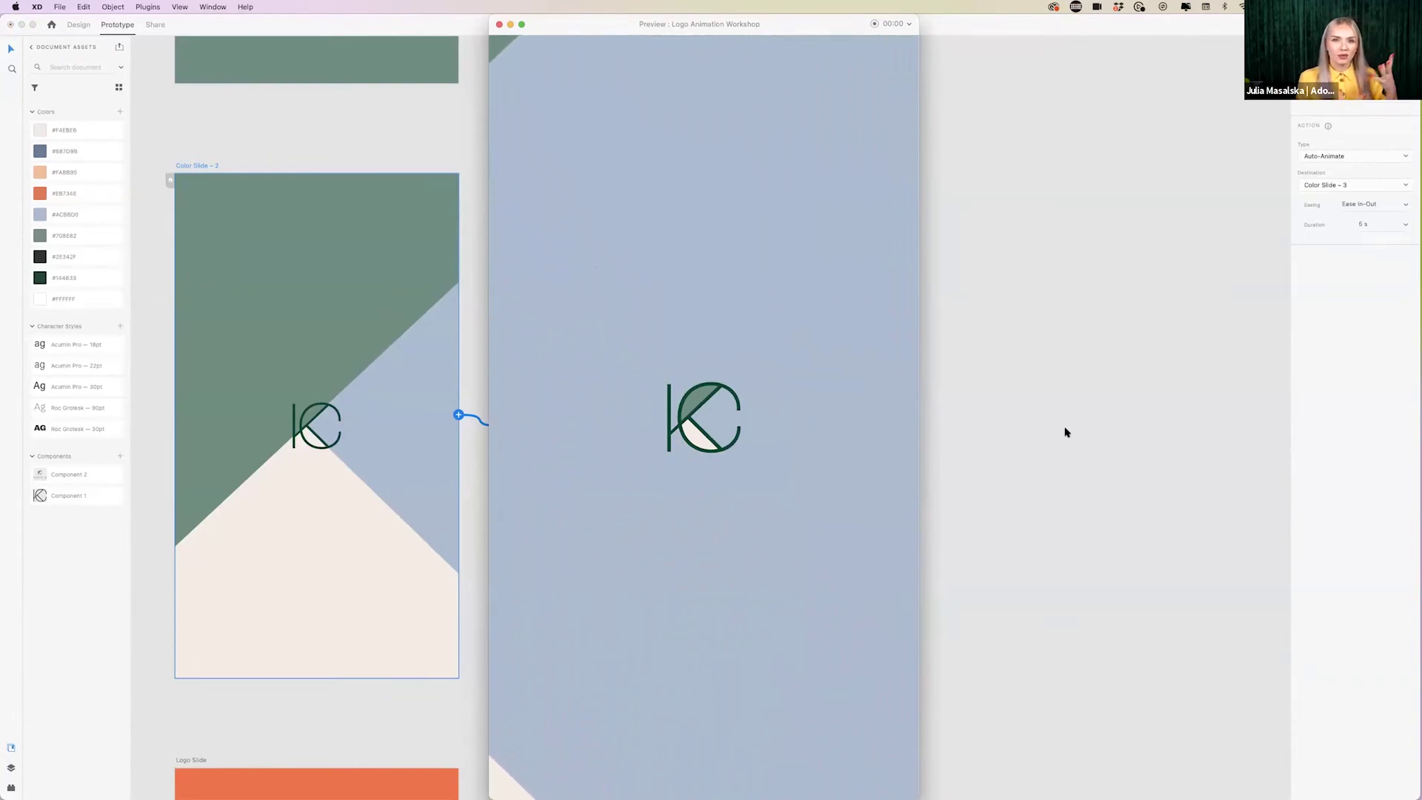
{"action": "left_click", "coordinate": [499, 24]}
{"action": "left_click", "coordinate": [923, 365]}
{"action": "scroll", "coordinate": [923, 365], "scroll_direction": "down", "scroll_amount": 10}
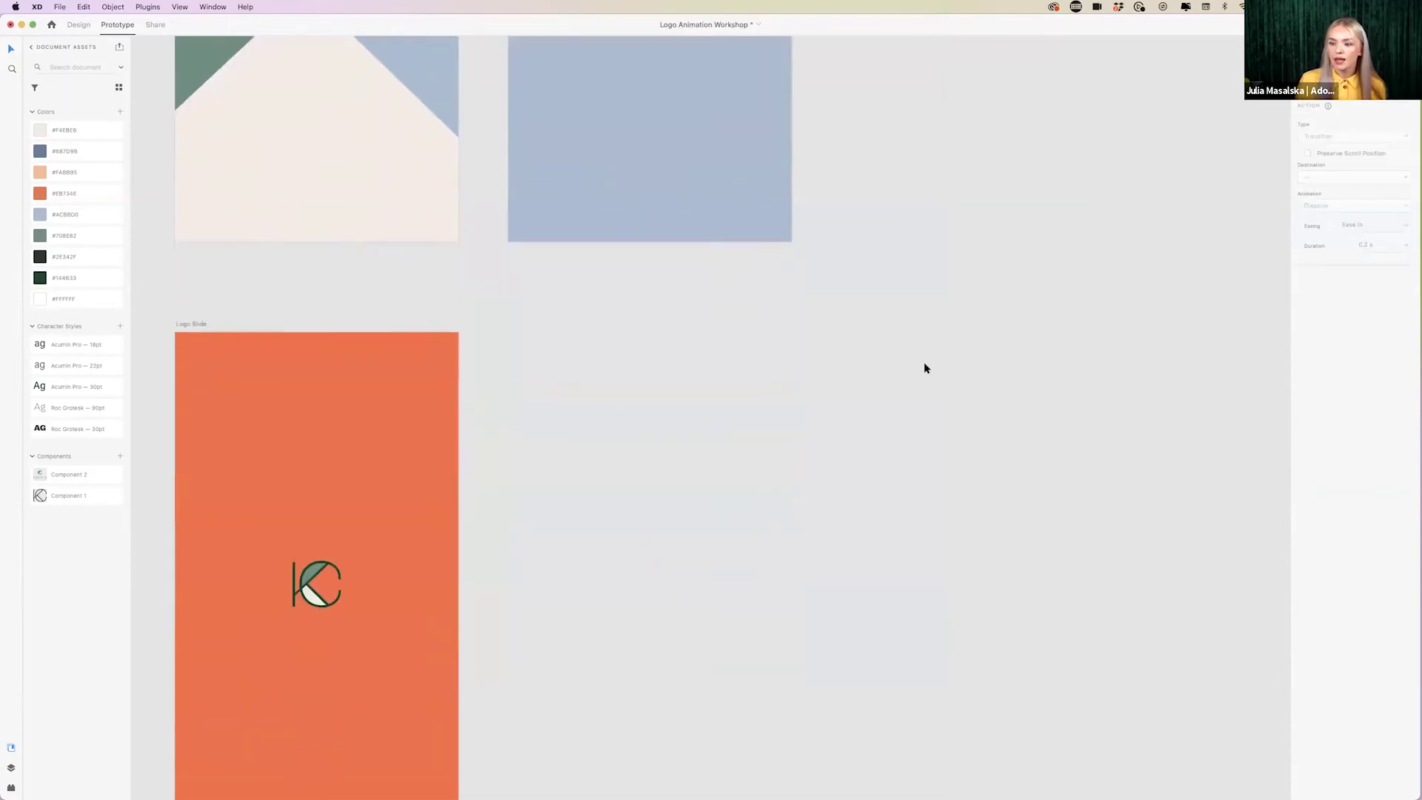
{"action": "scroll", "coordinate": [924, 367], "scroll_direction": "down", "scroll_amount": 3}
{"action": "scroll", "coordinate": [925, 368], "scroll_direction": "down", "scroll_amount": 5}
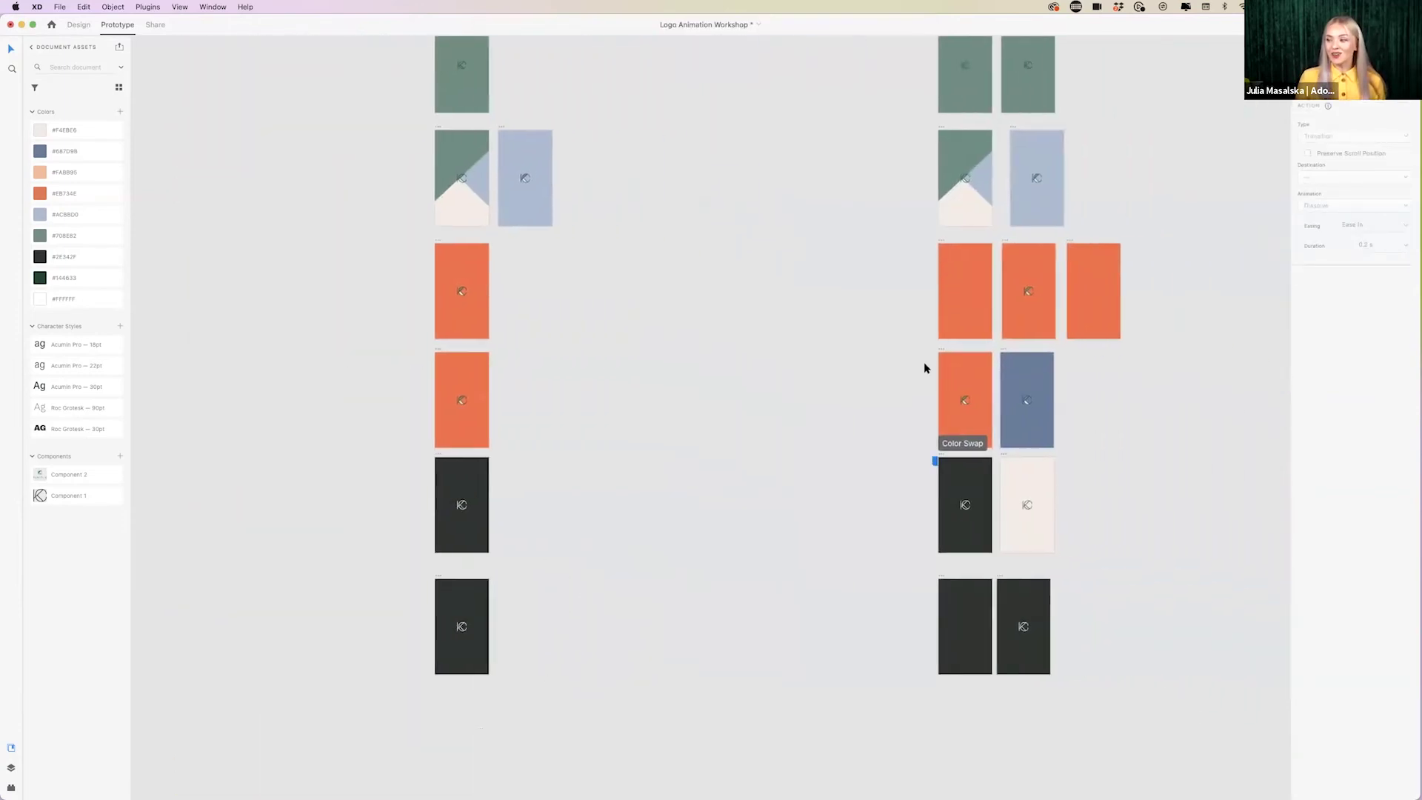
{"action": "scroll", "coordinate": [925, 368], "scroll_direction": "right", "scroll_amount": 3}
{"action": "scroll", "coordinate": [925, 368], "scroll_direction": "up", "scroll_amount": 3}
{"action": "scroll", "coordinate": [925, 368], "scroll_direction": "left", "scroll_amount": 2}
{"action": "scroll", "coordinate": [923, 368], "scroll_direction": "up", "scroll_amount": 8}
{"action": "scroll", "coordinate": [911, 363], "scroll_direction": "left", "scroll_amount": 2}
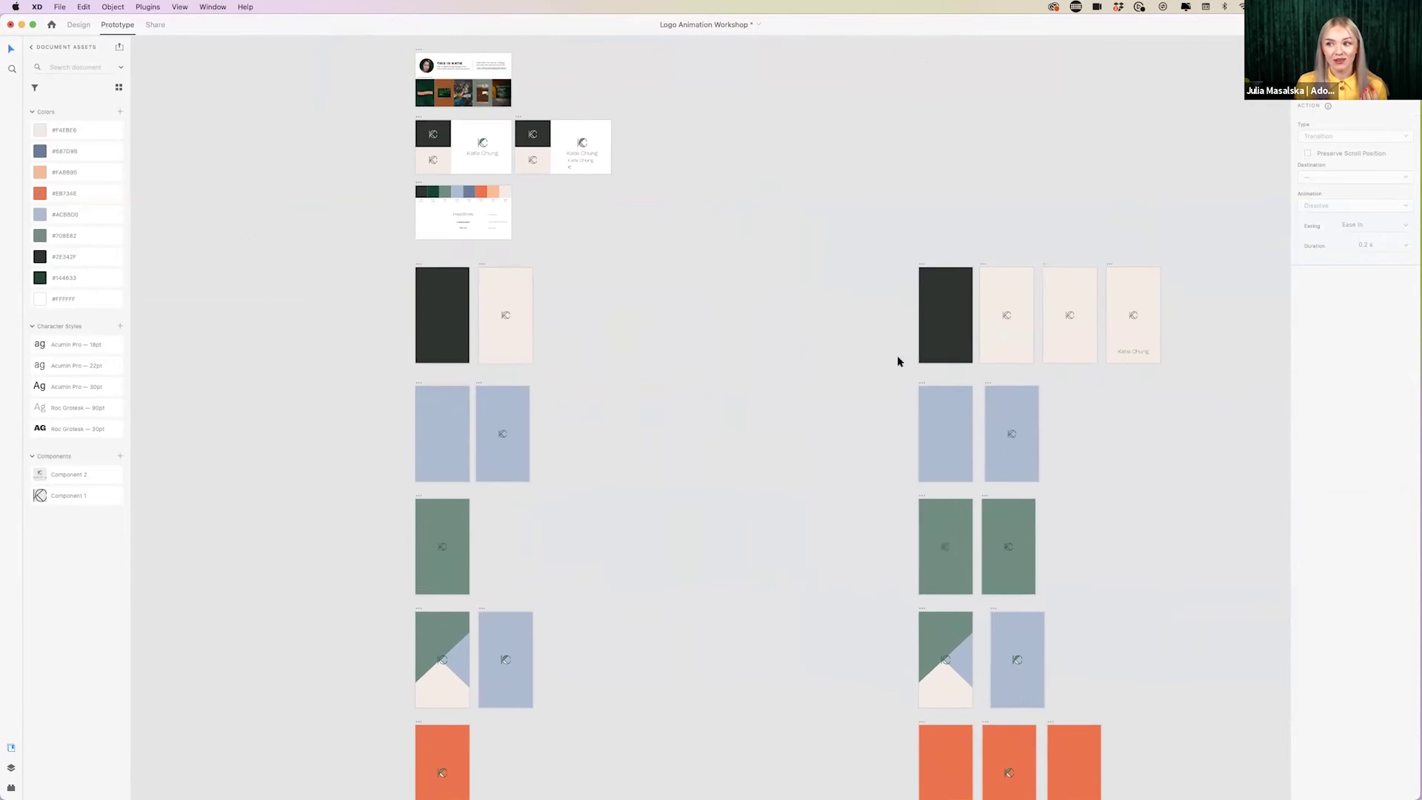
{"action": "scroll", "coordinate": [642, 318], "scroll_direction": "down", "scroll_amount": 10}
{"action": "scroll", "coordinate": [641, 318], "scroll_direction": "right", "scroll_amount": 4}
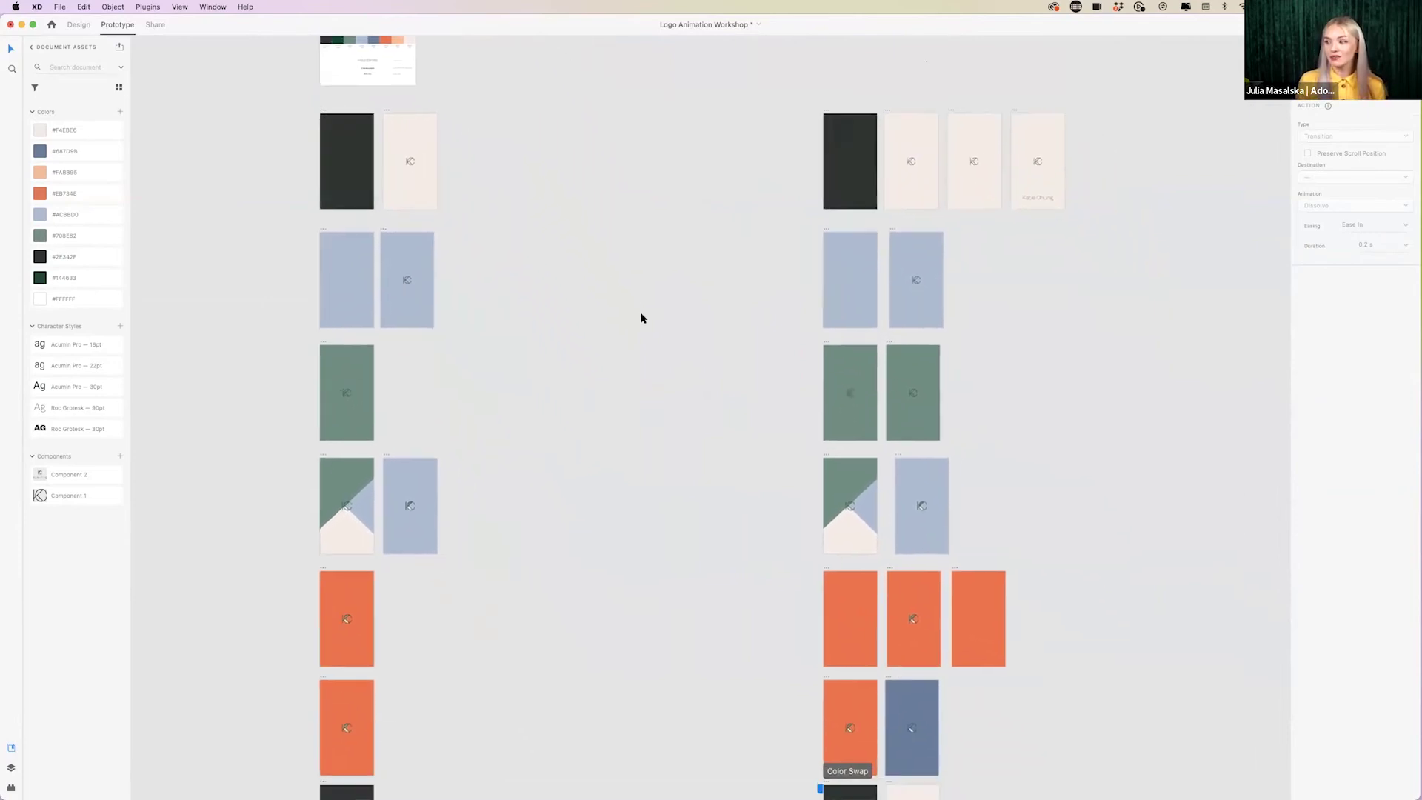
{"action": "scroll", "coordinate": [999, 425], "scroll_direction": "up", "scroll_amount": 5}
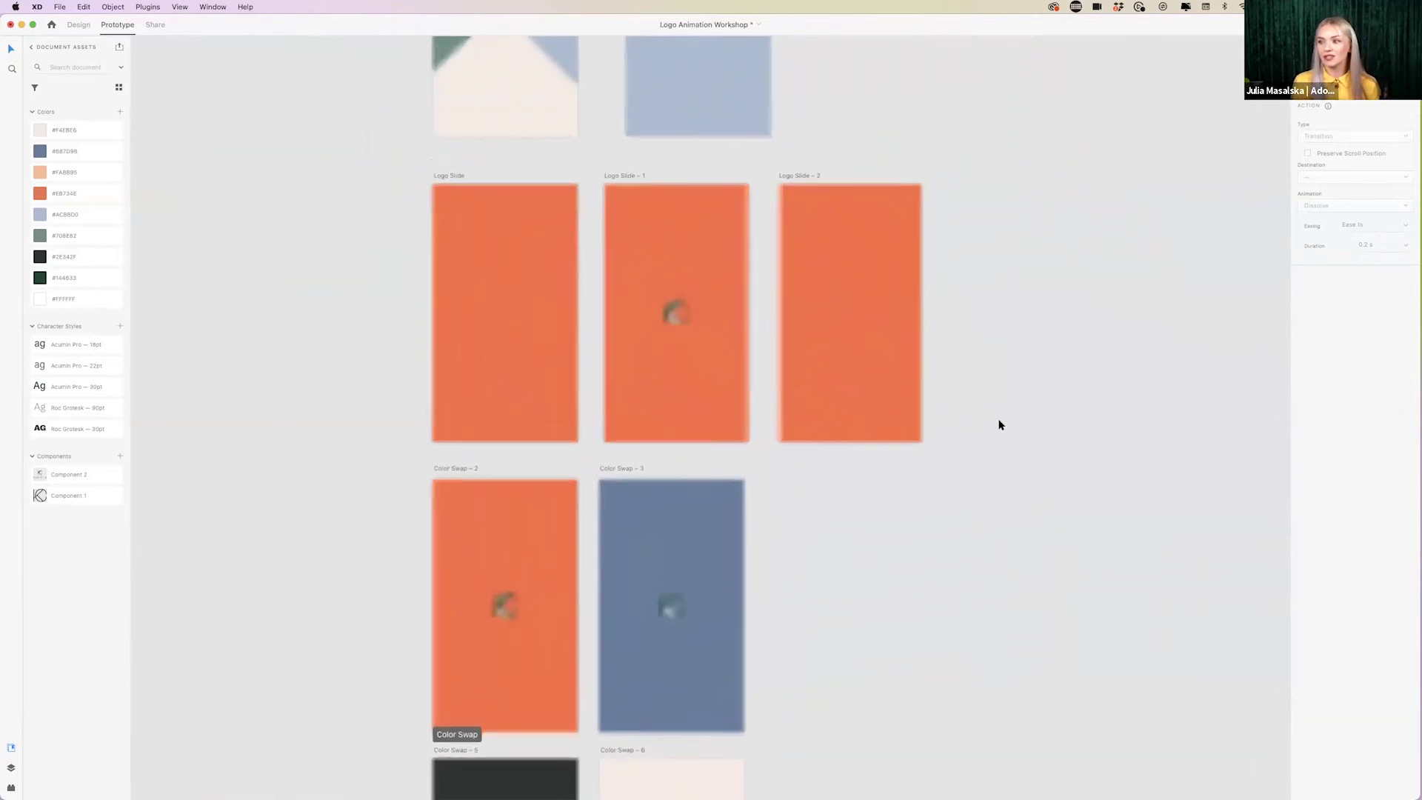
{"action": "scroll", "coordinate": [997, 422], "scroll_direction": "up", "scroll_amount": 2}
{"action": "left_click", "coordinate": [455, 257]}
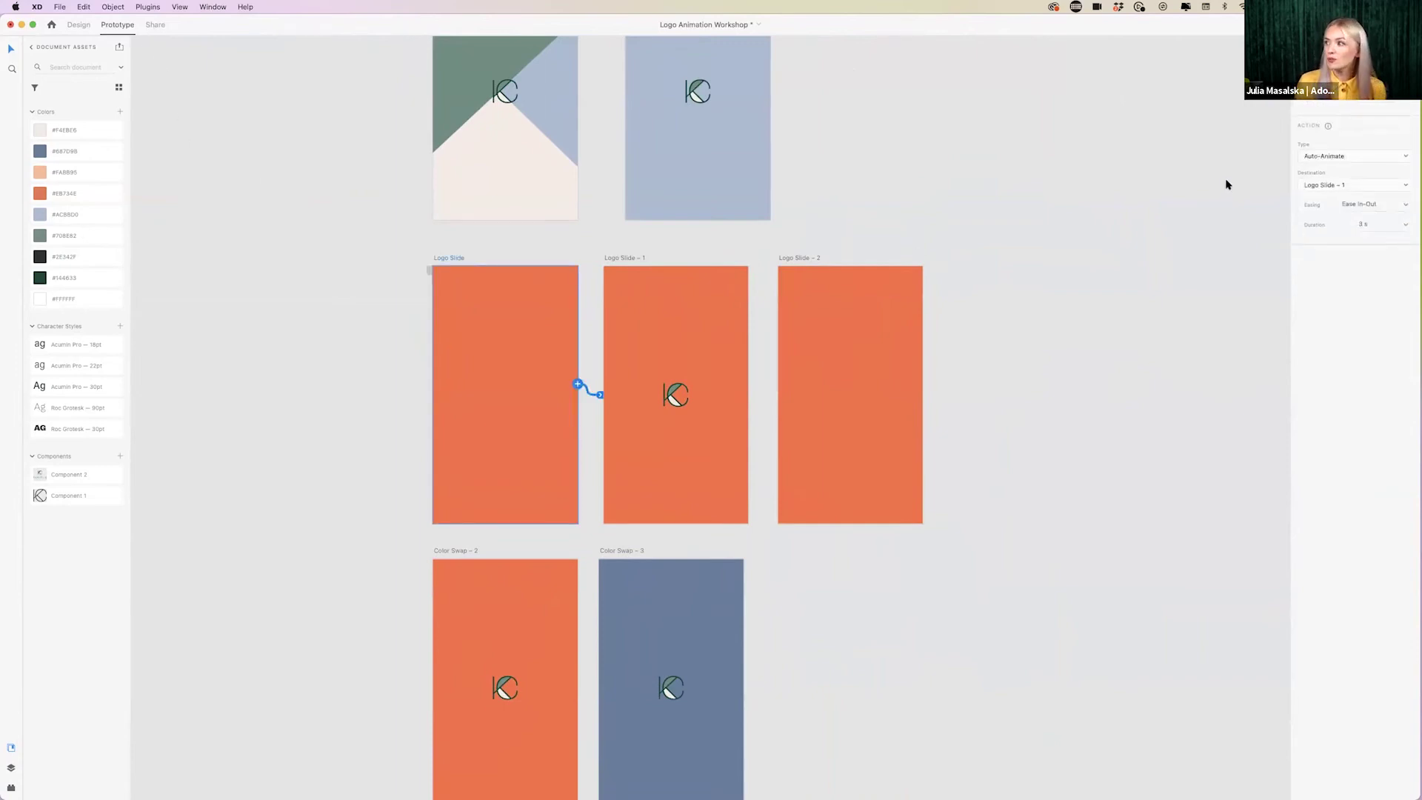
{"action": "key", "text": "super+Return"}
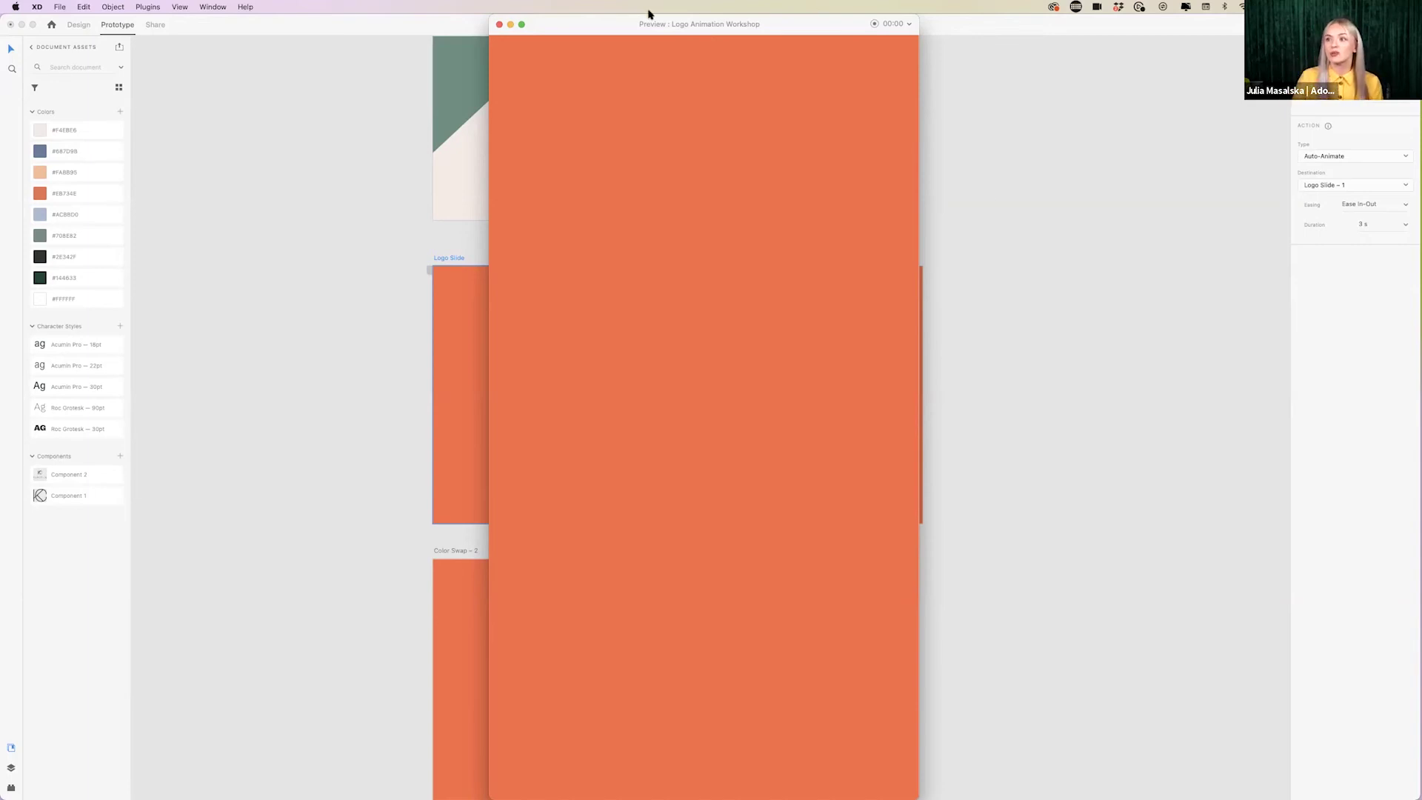
{"action": "left_click", "coordinate": [499, 24]}
- Draw a white freeform blob shape across the top of Color Slide – 3 with the Pen tool
{"action": "scroll", "coordinate": [348, 367], "scroll_direction": "down", "scroll_amount": 5}
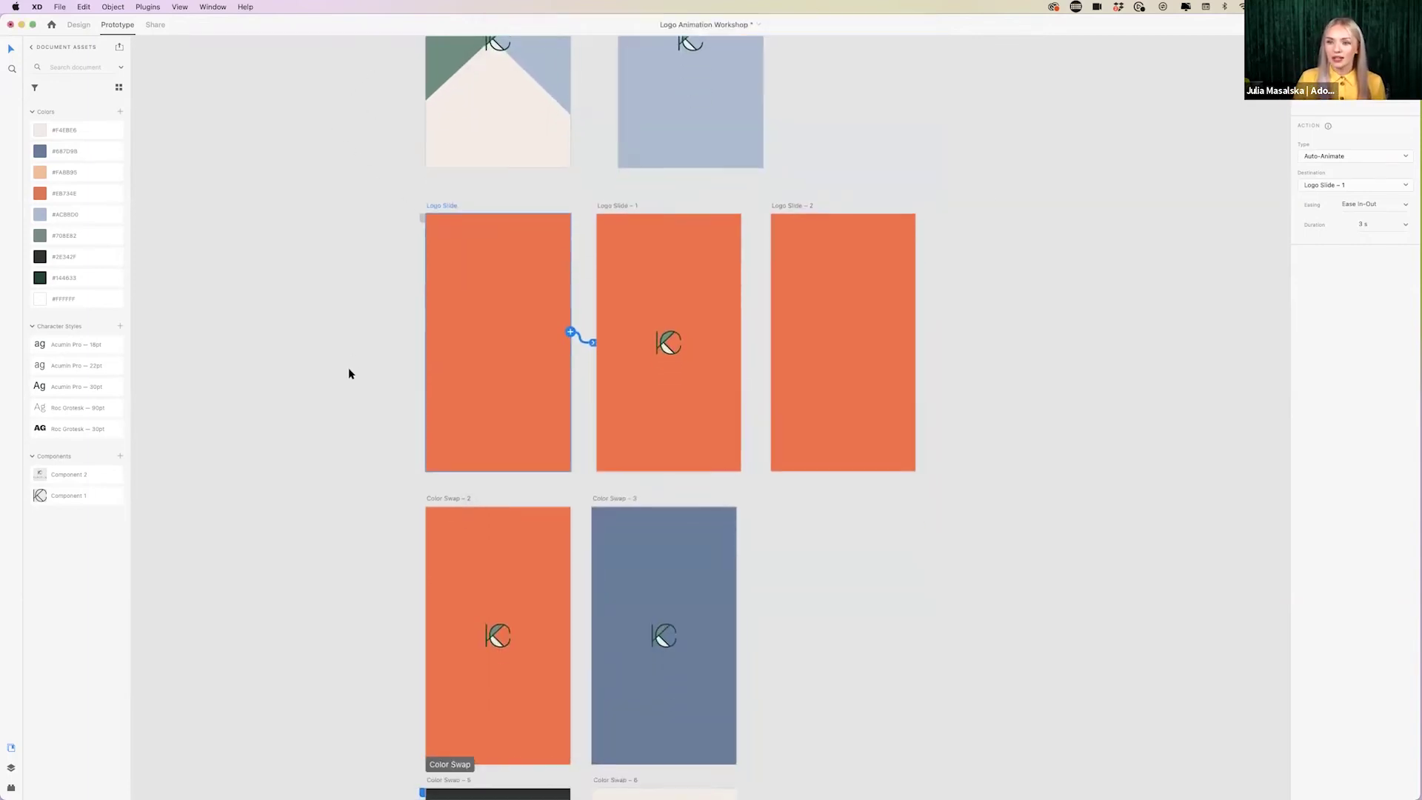
{"action": "scroll", "coordinate": [348, 367], "scroll_direction": "up", "scroll_amount": 10}
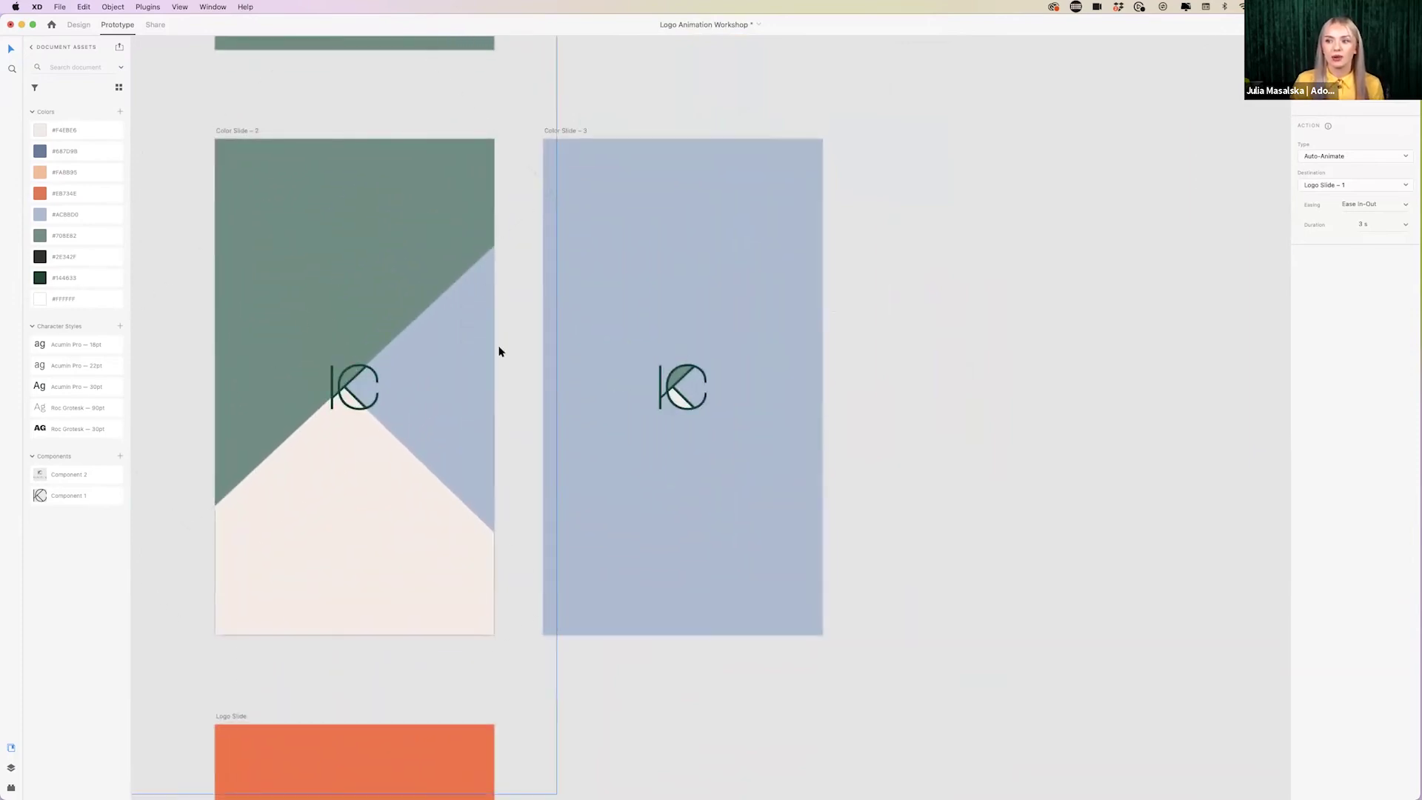
{"action": "scroll", "coordinate": [892, 342], "scroll_direction": "right", "scroll_amount": 3}
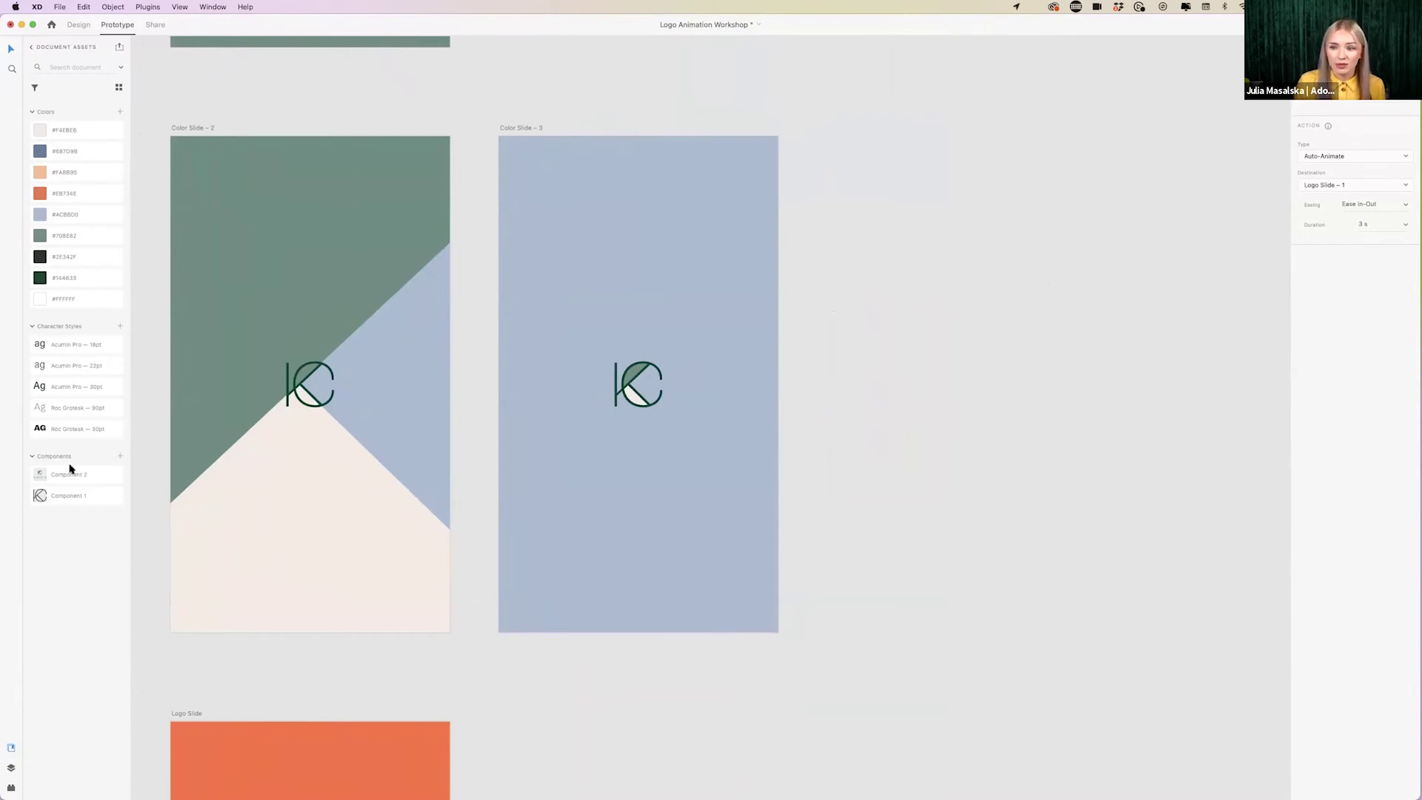
{"action": "left_click", "coordinate": [900, 256]}
{"action": "scroll", "coordinate": [518, 163], "scroll_direction": "left", "scroll_amount": 1}
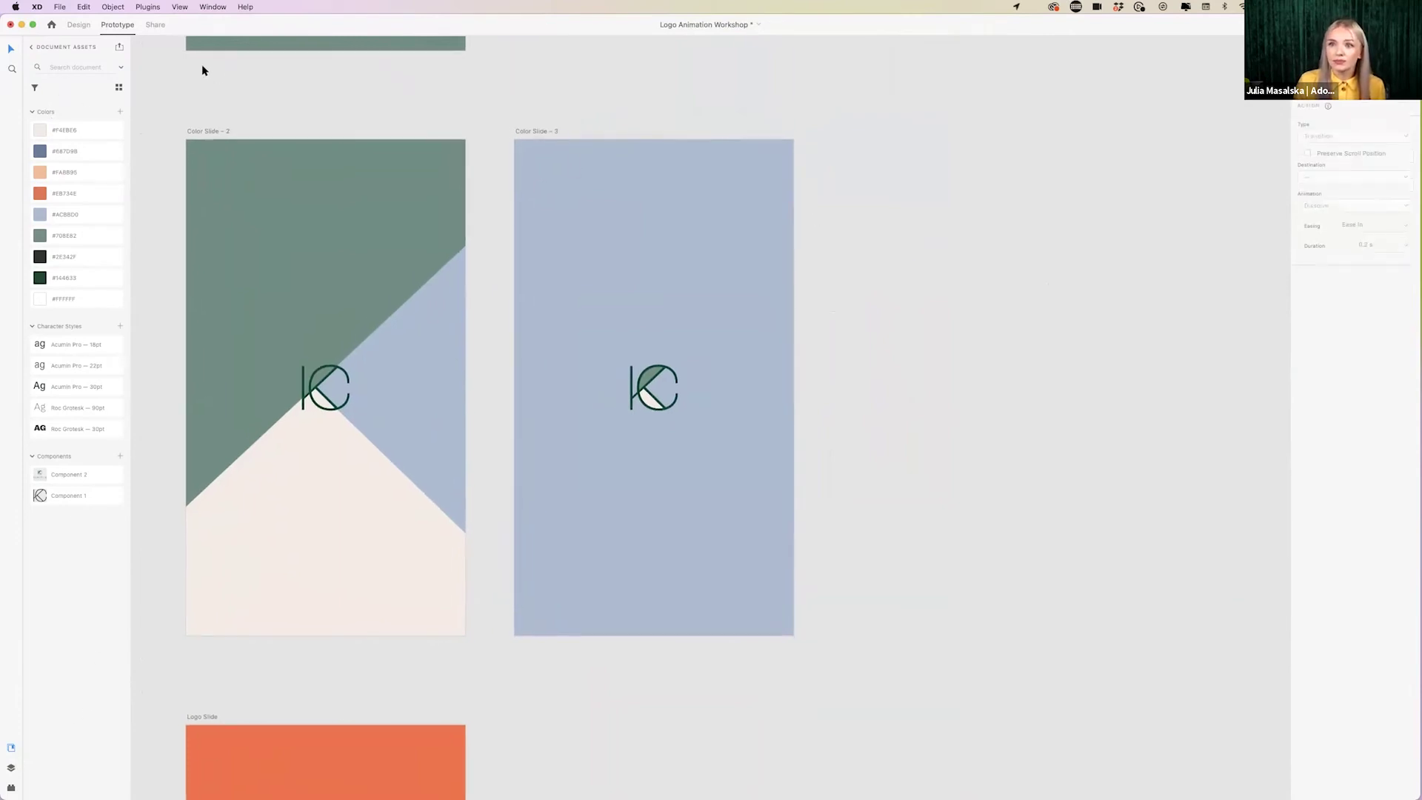
{"action": "mouse_move", "coordinate": [592, 35]}
{"action": "left_mouse_down"}
{"action": "mouse_move", "coordinate": [594, 89]}
{"action": "mouse_move", "coordinate": [599, 26]}
{"action": "left_mouse_up"}
{"action": "left_click", "coordinate": [78, 68]}
{"action": "left_click", "coordinate": [10, 149]}
{"action": "left_click", "coordinate": [564, 179]}
{"action": "left_click", "coordinate": [711, 175]}
{"action": "left_click", "coordinate": [776, 252]}
{"action": "left_click_drag", "start_coordinate": [739, 365], "coordinate": [611, 336]}
{"action": "left_click", "coordinate": [506, 305]}
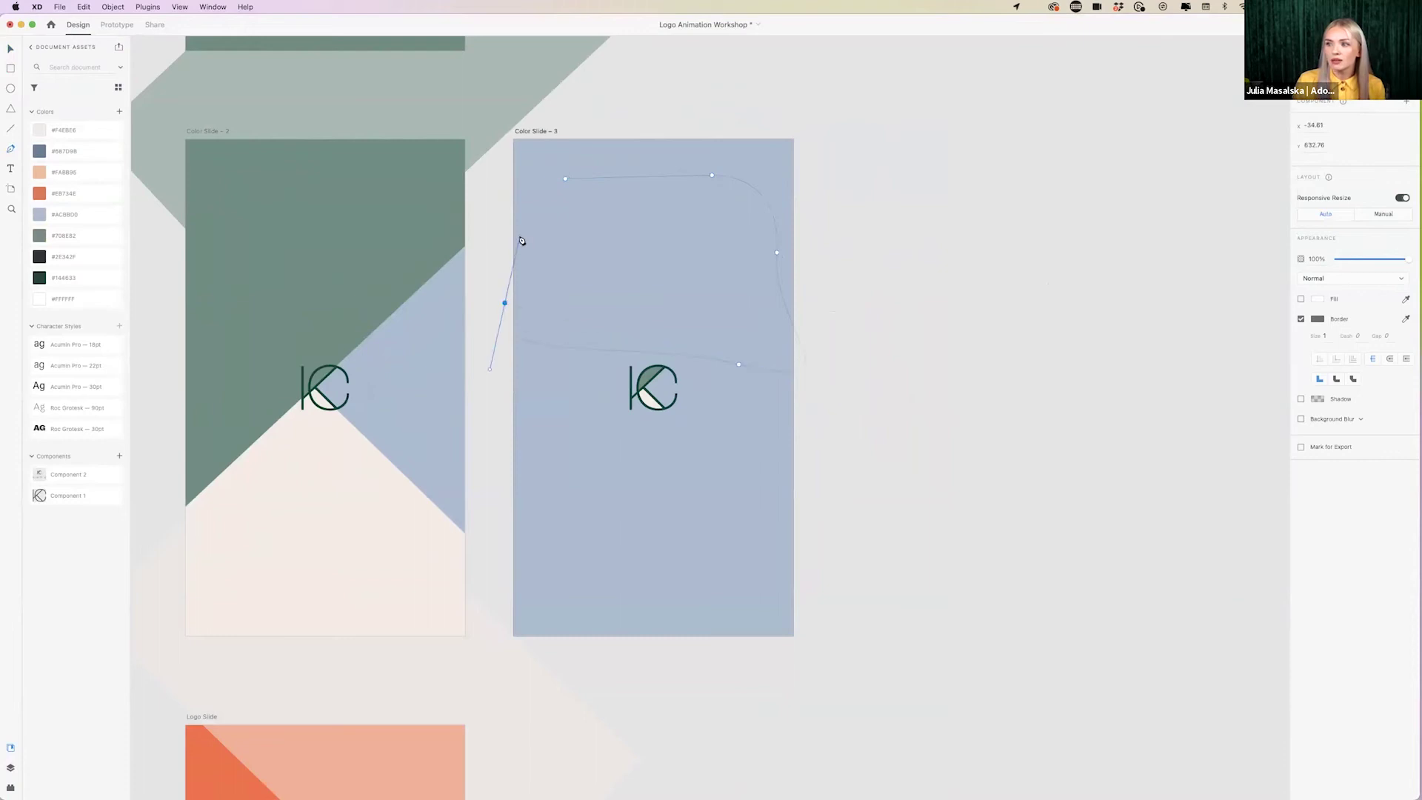
{"action": "left_click", "coordinate": [565, 178]}
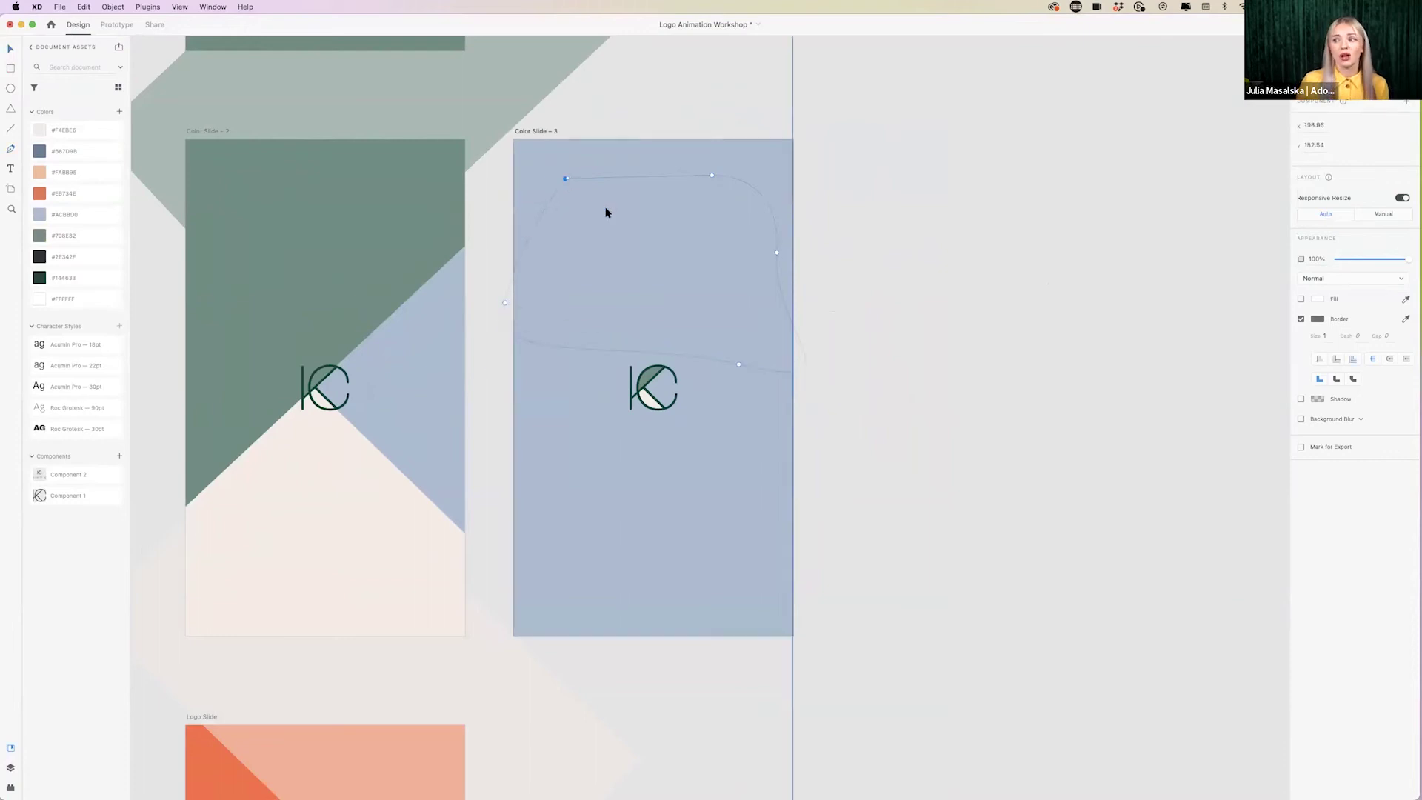
{"action": "left_click", "coordinate": [1301, 299]}
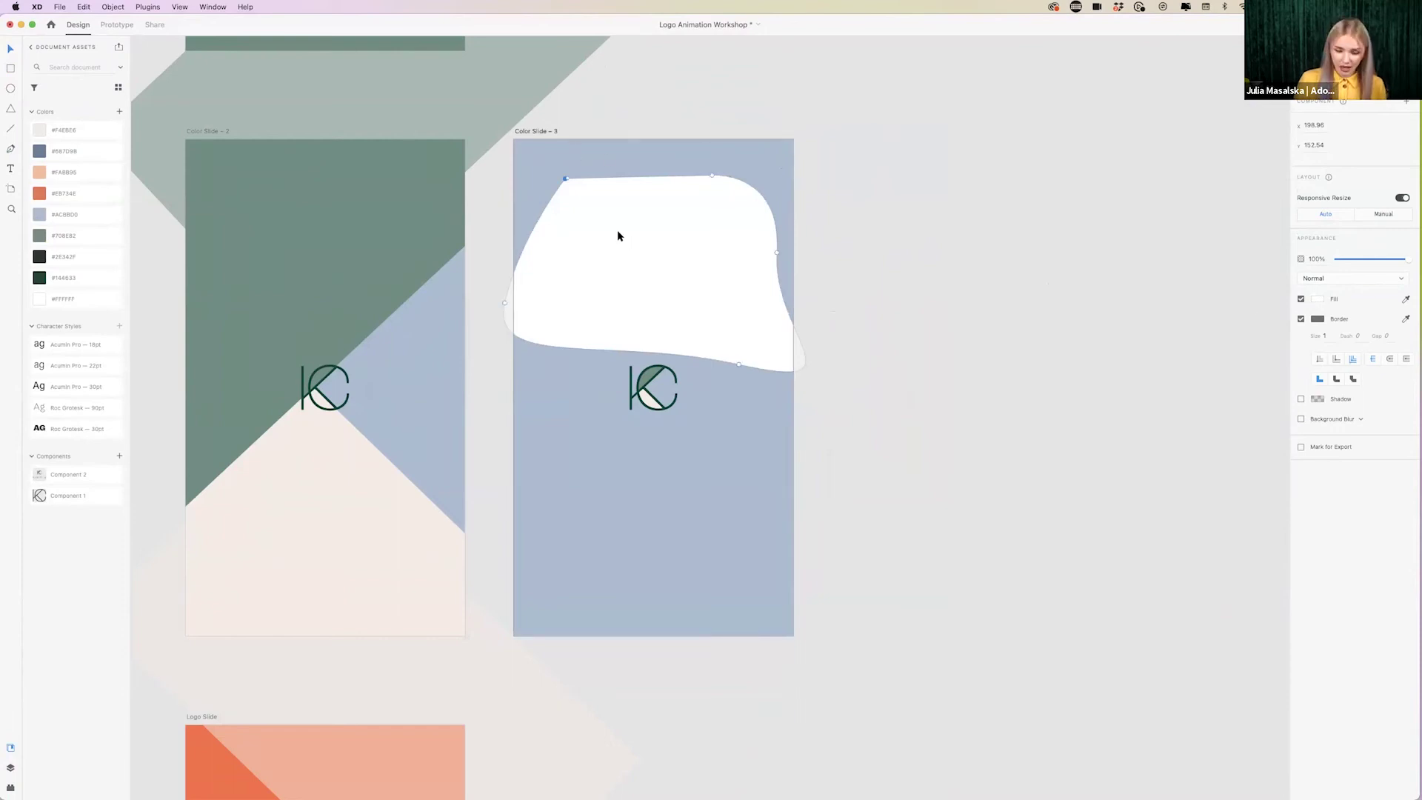
- Exit path editing and delete the white blob, leaving the KC logo on pale blue
{"action": "key", "text": "Escape"}
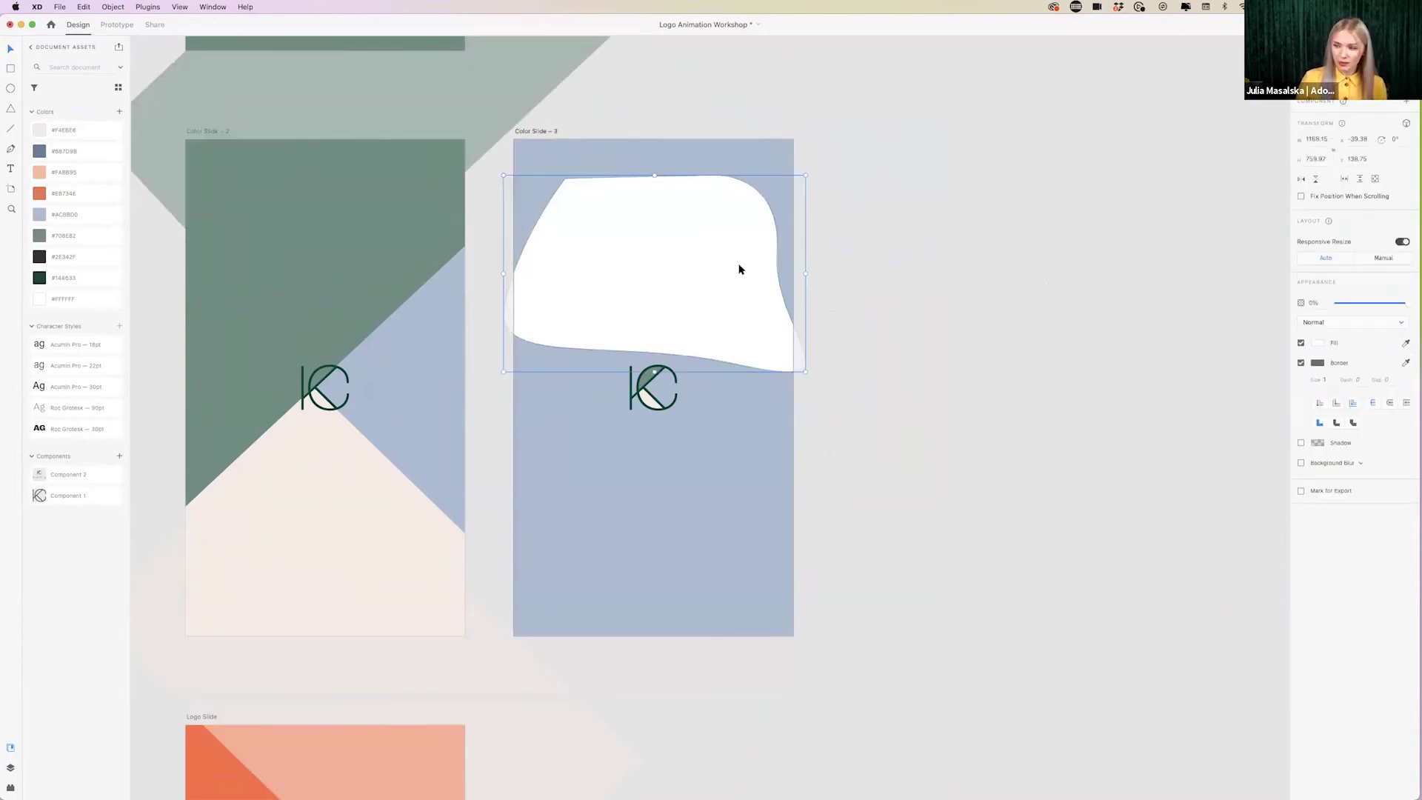
{"action": "key", "text": "Delete"}
{"action": "scroll", "coordinate": [896, 326], "scroll_direction": "down", "scroll_amount": 1}
{"action": "scroll", "coordinate": [898, 330], "scroll_direction": "down", "scroll_amount": 1}
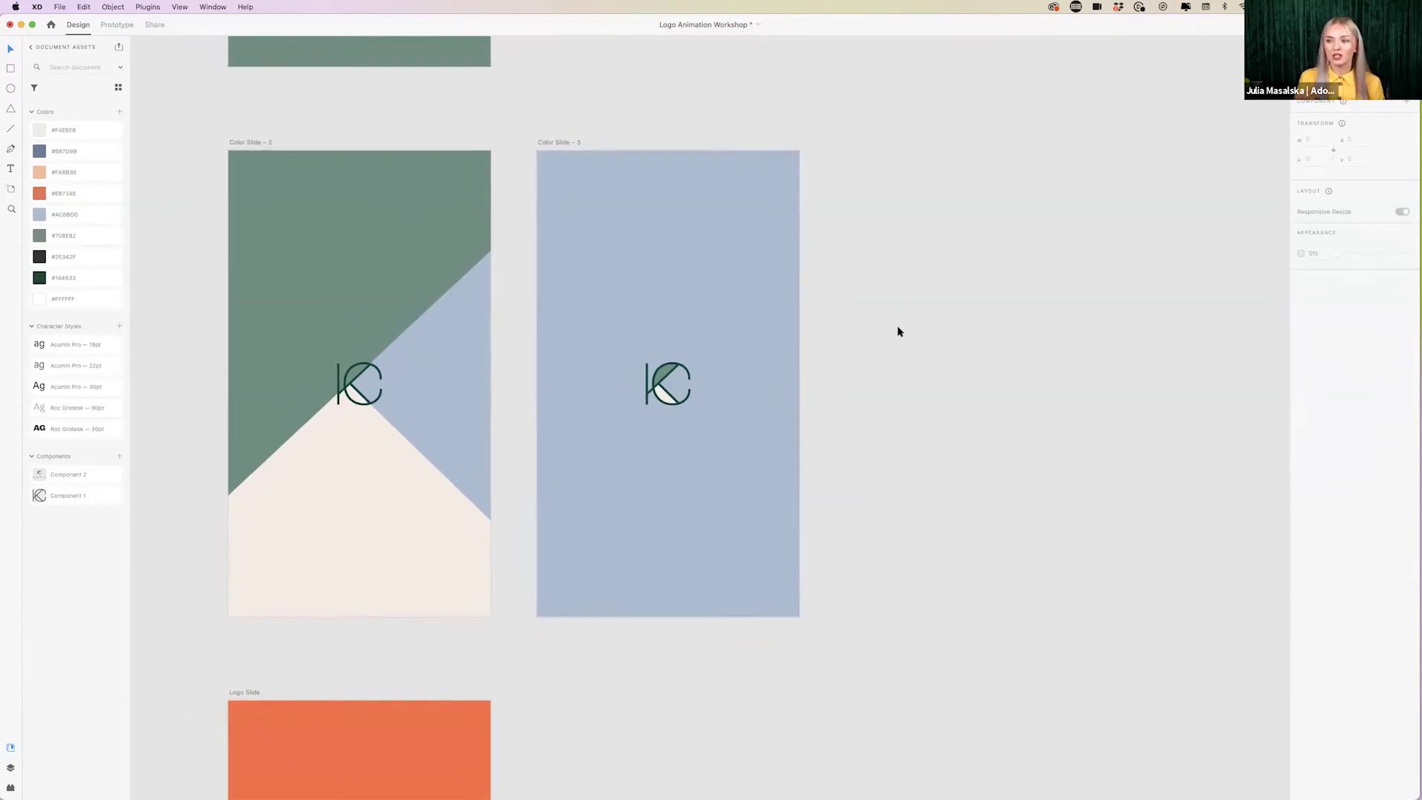
- Scroll the canvas to the Logo Design and Logo Design – 1 artboards
{"action": "scroll", "coordinate": [898, 331], "scroll_direction": "down", "scroll_amount": 10}
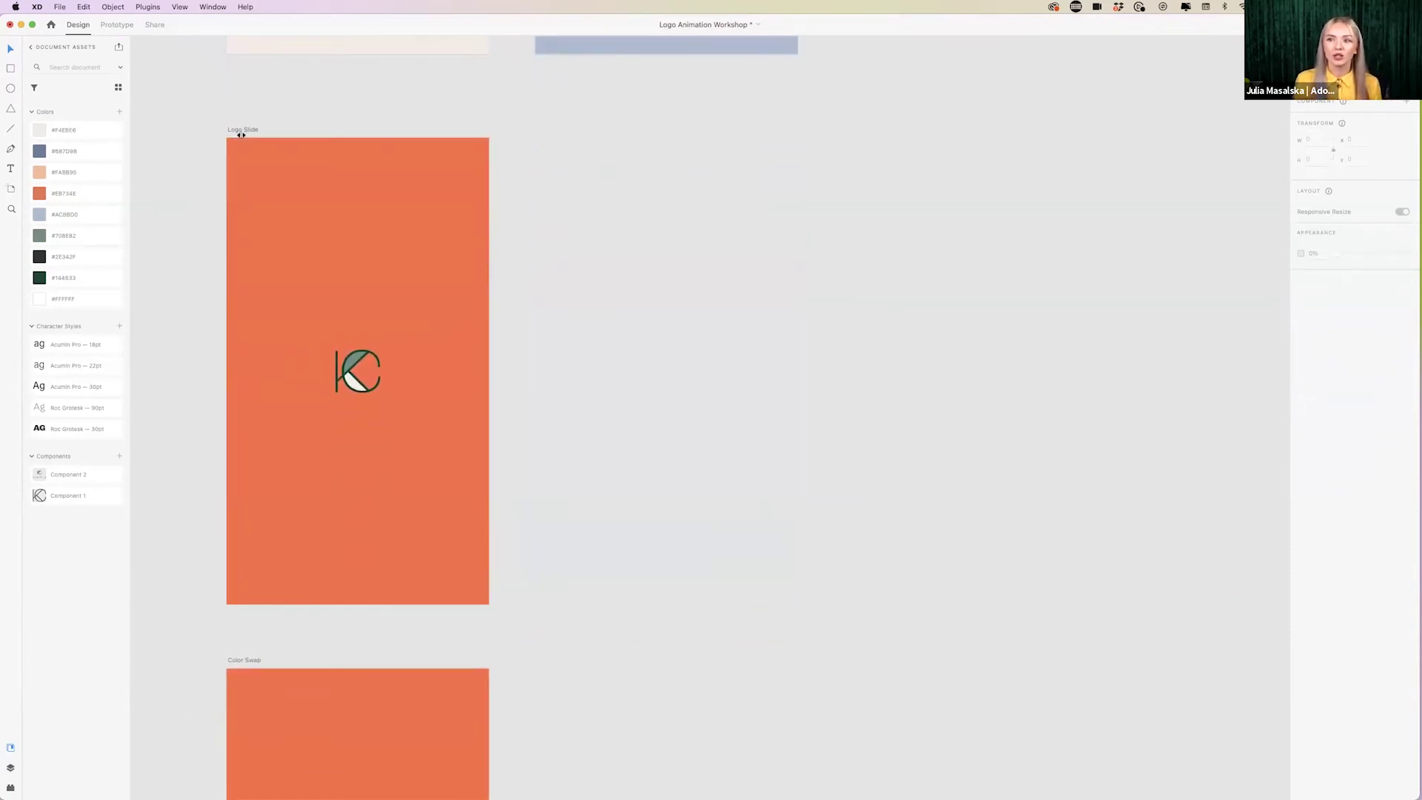
{"action": "scroll", "coordinate": [528, 388], "scroll_direction": "down", "scroll_amount": 2}
{"action": "scroll", "coordinate": [526, 387], "scroll_direction": "down", "scroll_amount": 5}
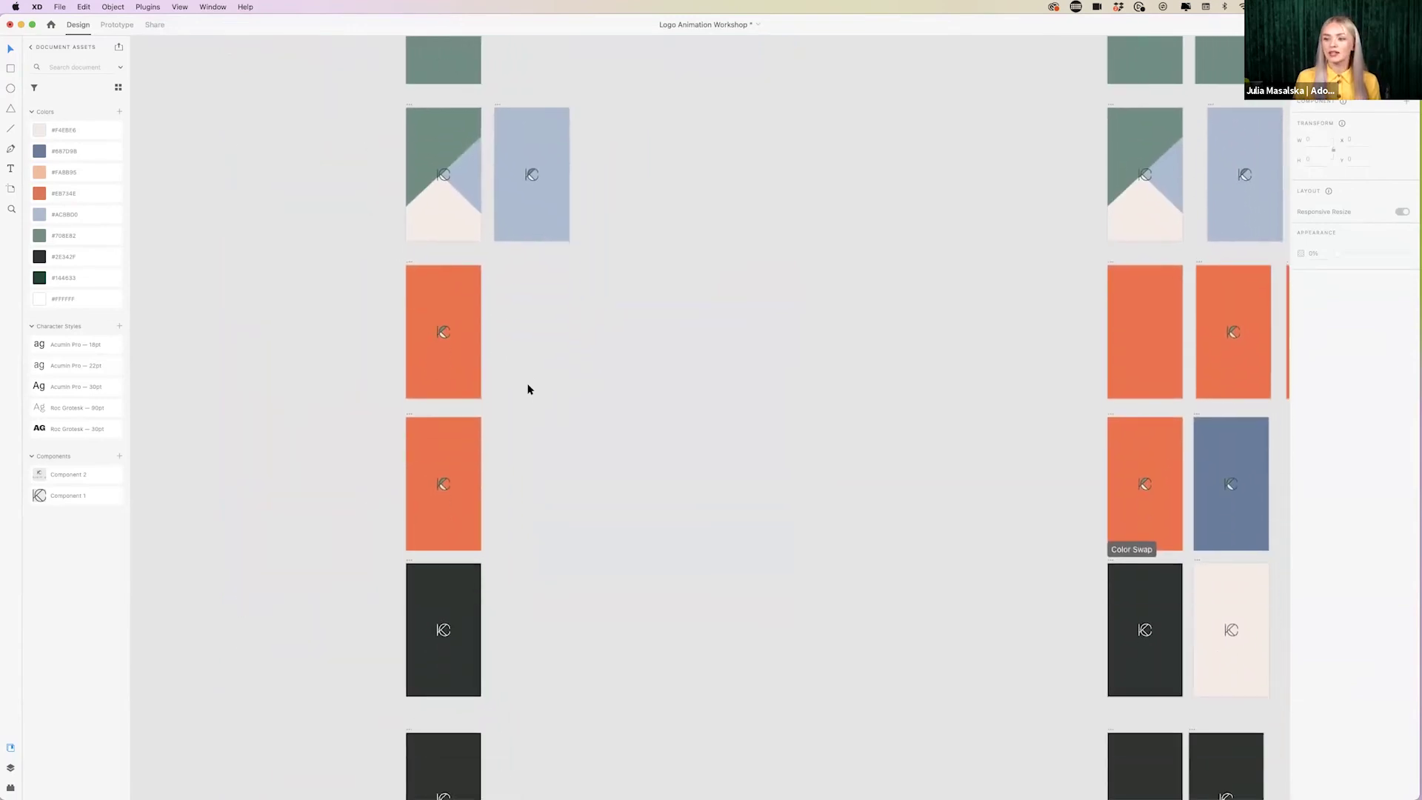
{"action": "scroll", "coordinate": [463, 566], "scroll_direction": "up", "scroll_amount": 15}
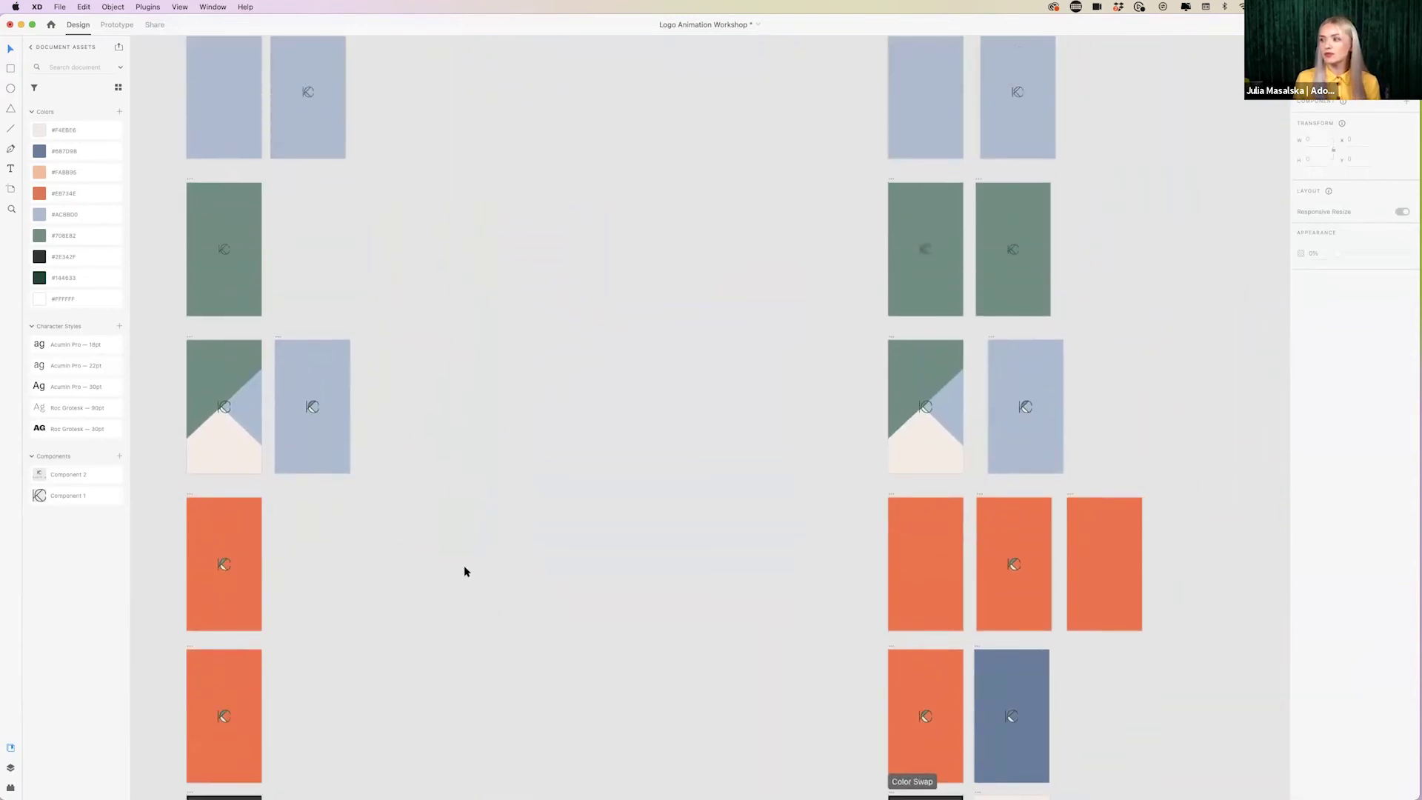
{"action": "scroll", "coordinate": [464, 498], "scroll_direction": "up", "scroll_amount": 10}
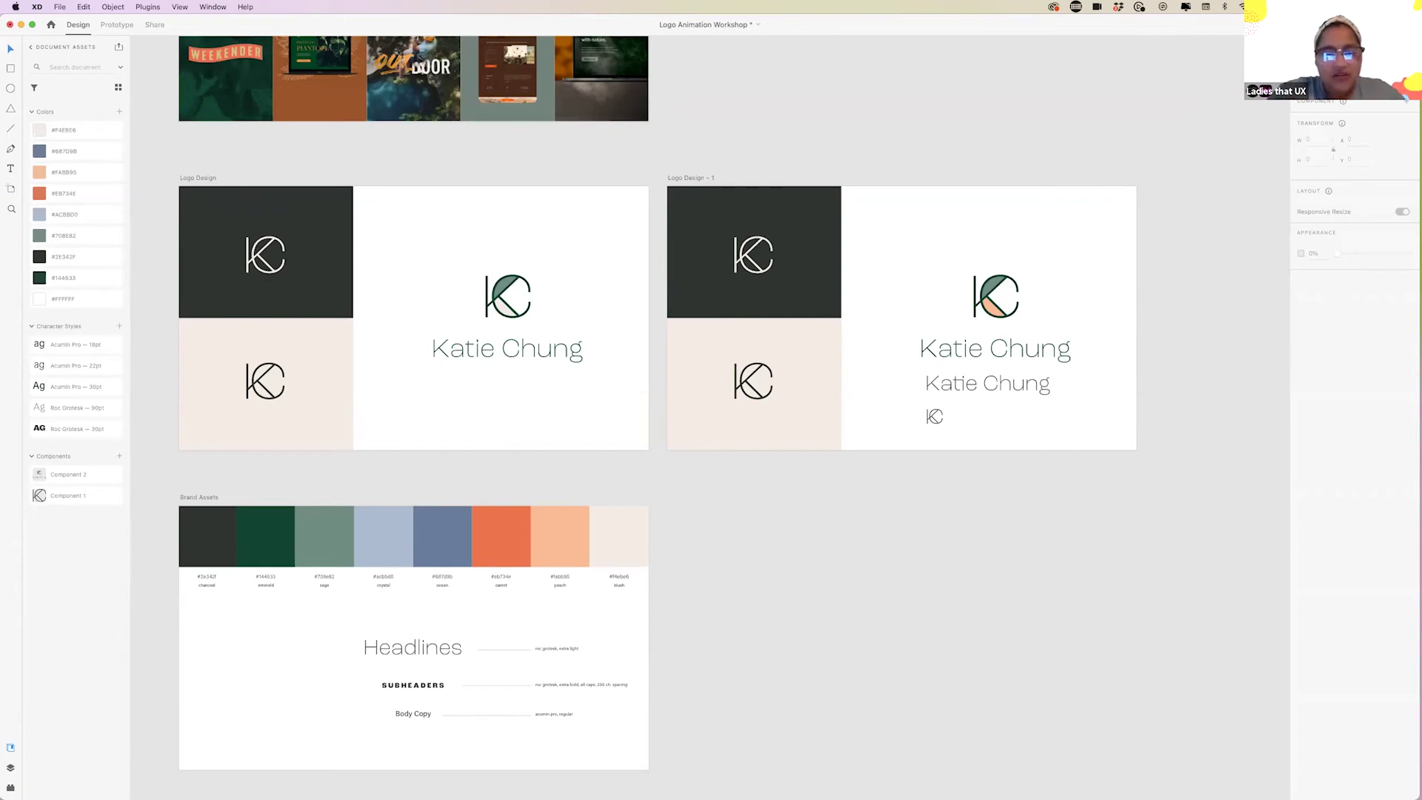
- Scroll down to the charcoal Reveal – Color Overlay artboard and its cream duplicate
{"action": "scroll", "coordinate": [762, 460], "scroll_direction": "down", "scroll_amount": 10}
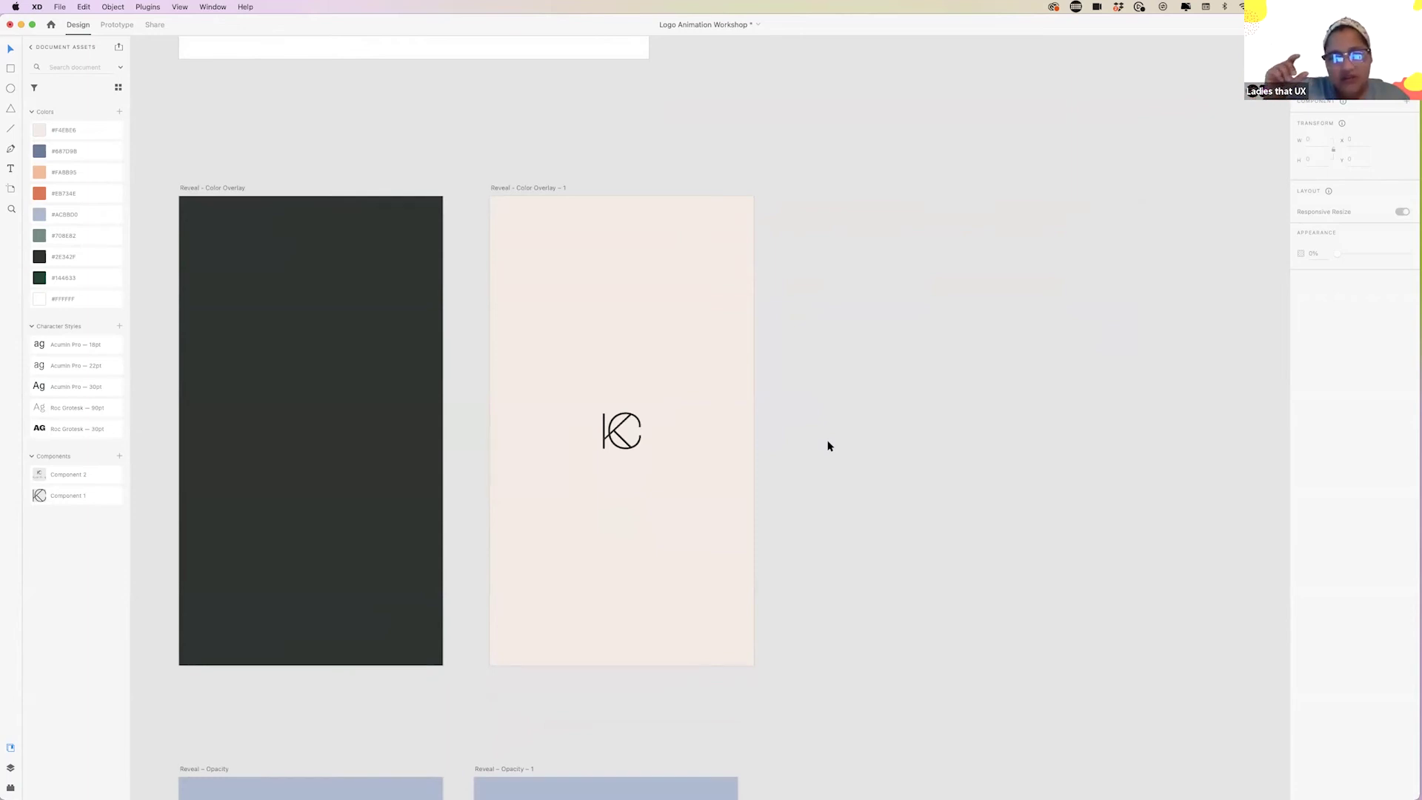
{"action": "scroll", "coordinate": [828, 446], "scroll_direction": "down", "scroll_amount": 1}
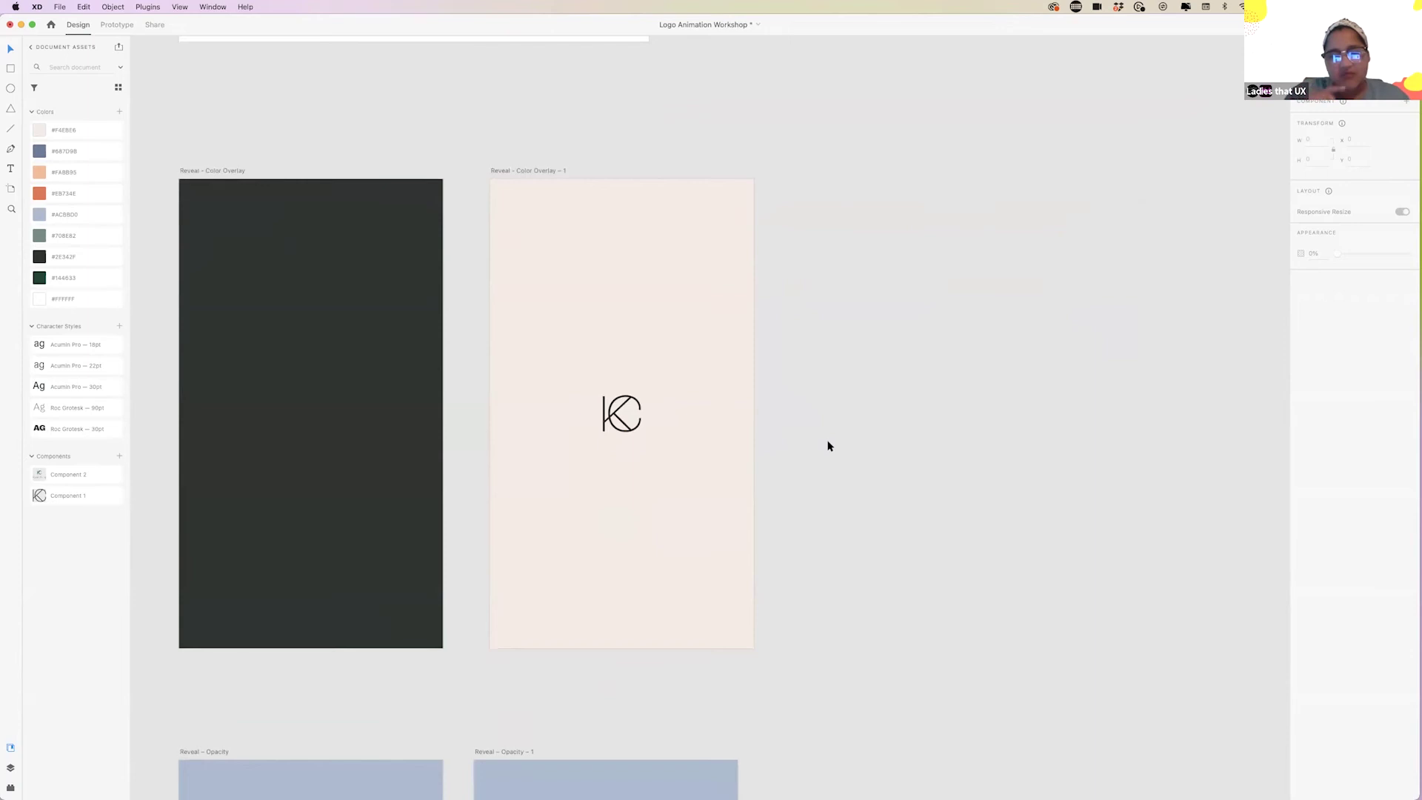
{"action": "scroll", "coordinate": [828, 446], "scroll_direction": "up", "scroll_amount": 1}
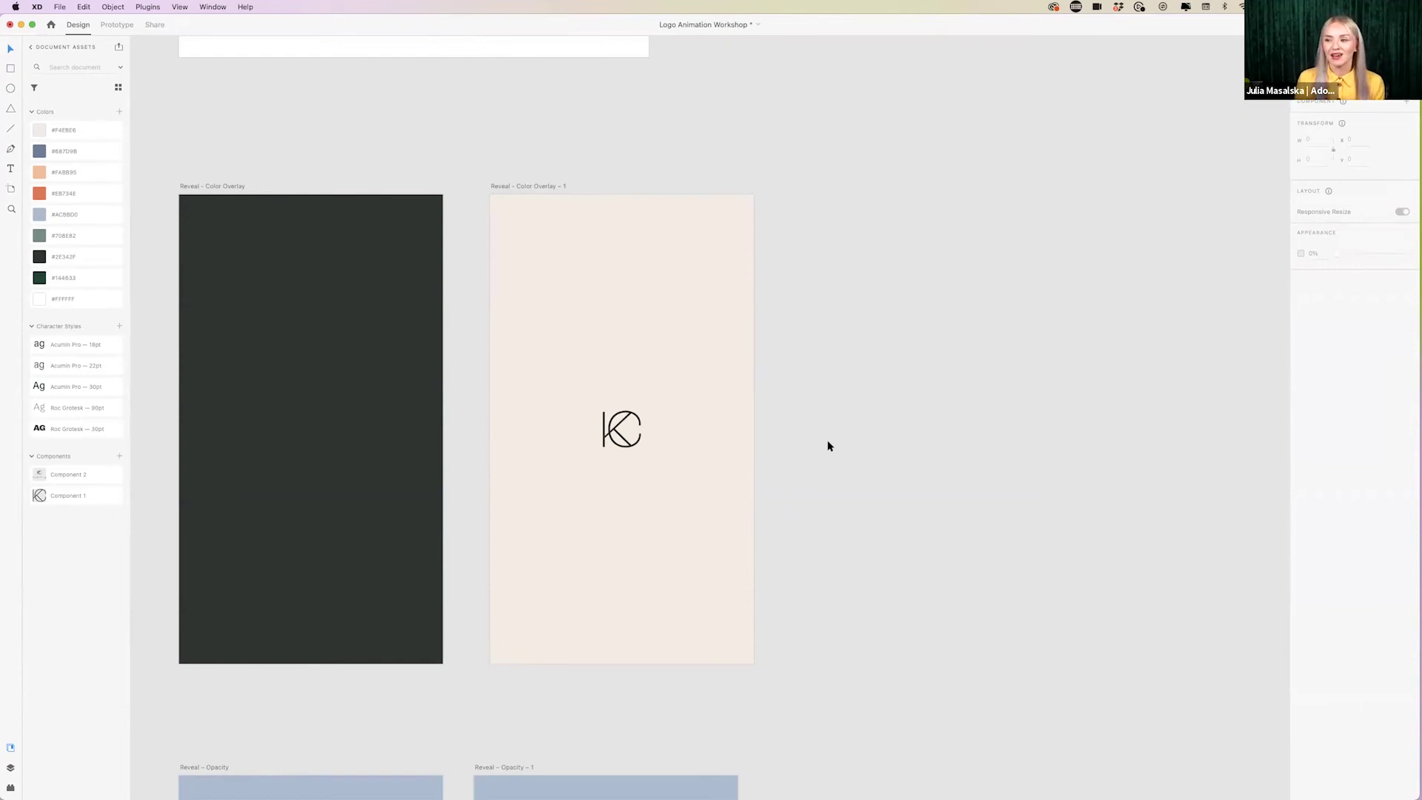
{"action": "scroll", "coordinate": [828, 445], "scroll_direction": "right", "scroll_amount": 2}
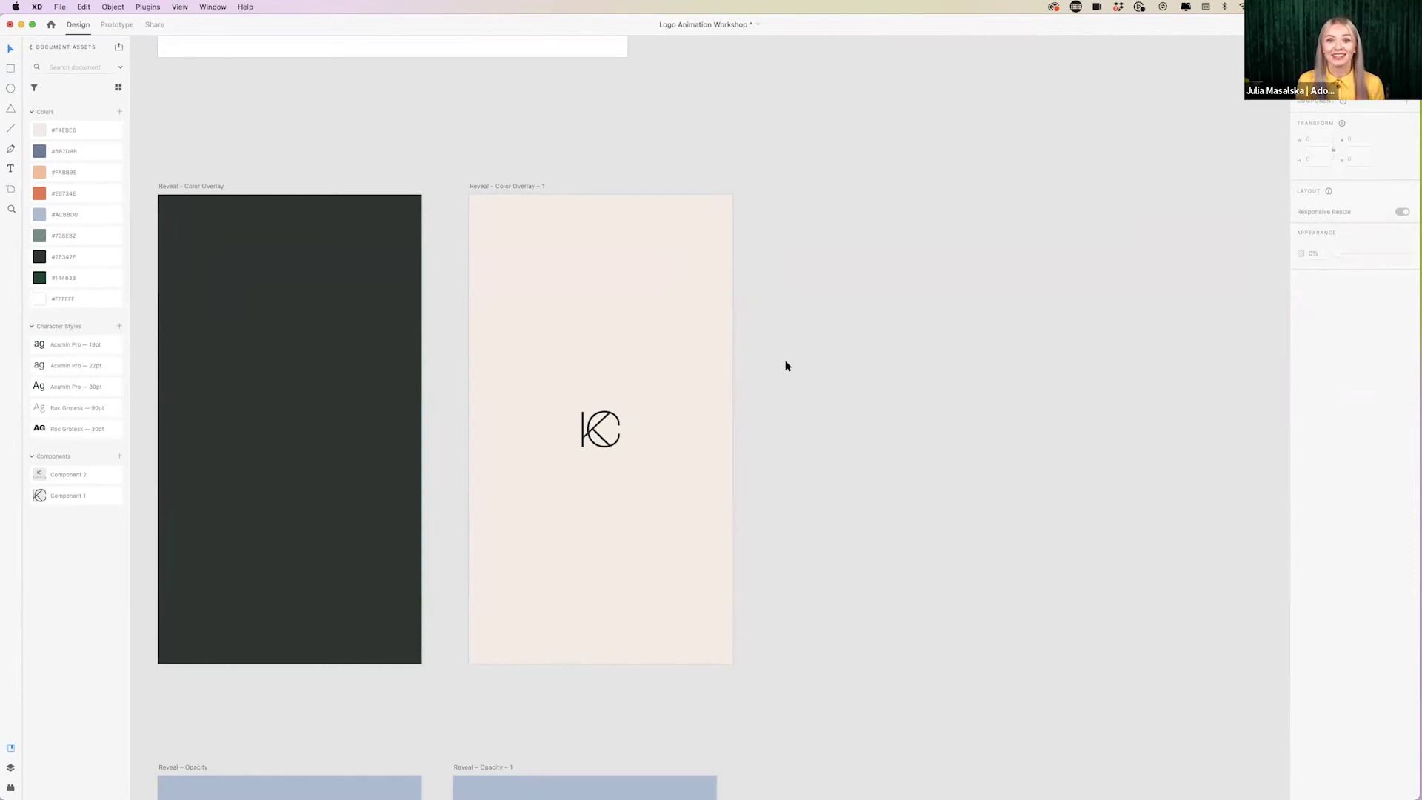
{"action": "scroll", "coordinate": [786, 366], "scroll_direction": "down", "scroll_amount": 5}
{"action": "scroll", "coordinate": [787, 366], "scroll_direction": "left", "scroll_amount": 2}
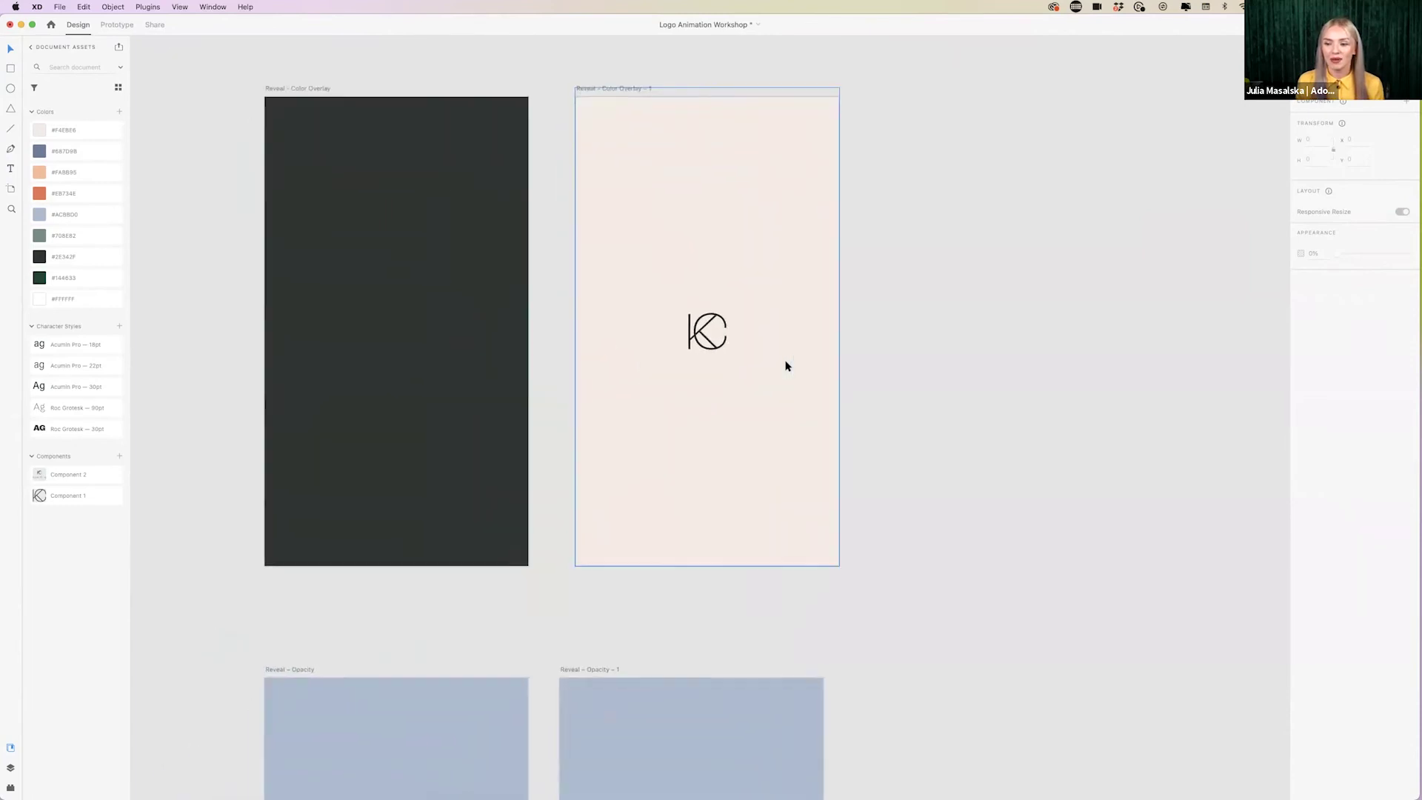
{"action": "scroll", "coordinate": [787, 365], "scroll_direction": "up", "scroll_amount": 5}
{"action": "scroll", "coordinate": [784, 365], "scroll_direction": "right", "scroll_amount": 1}
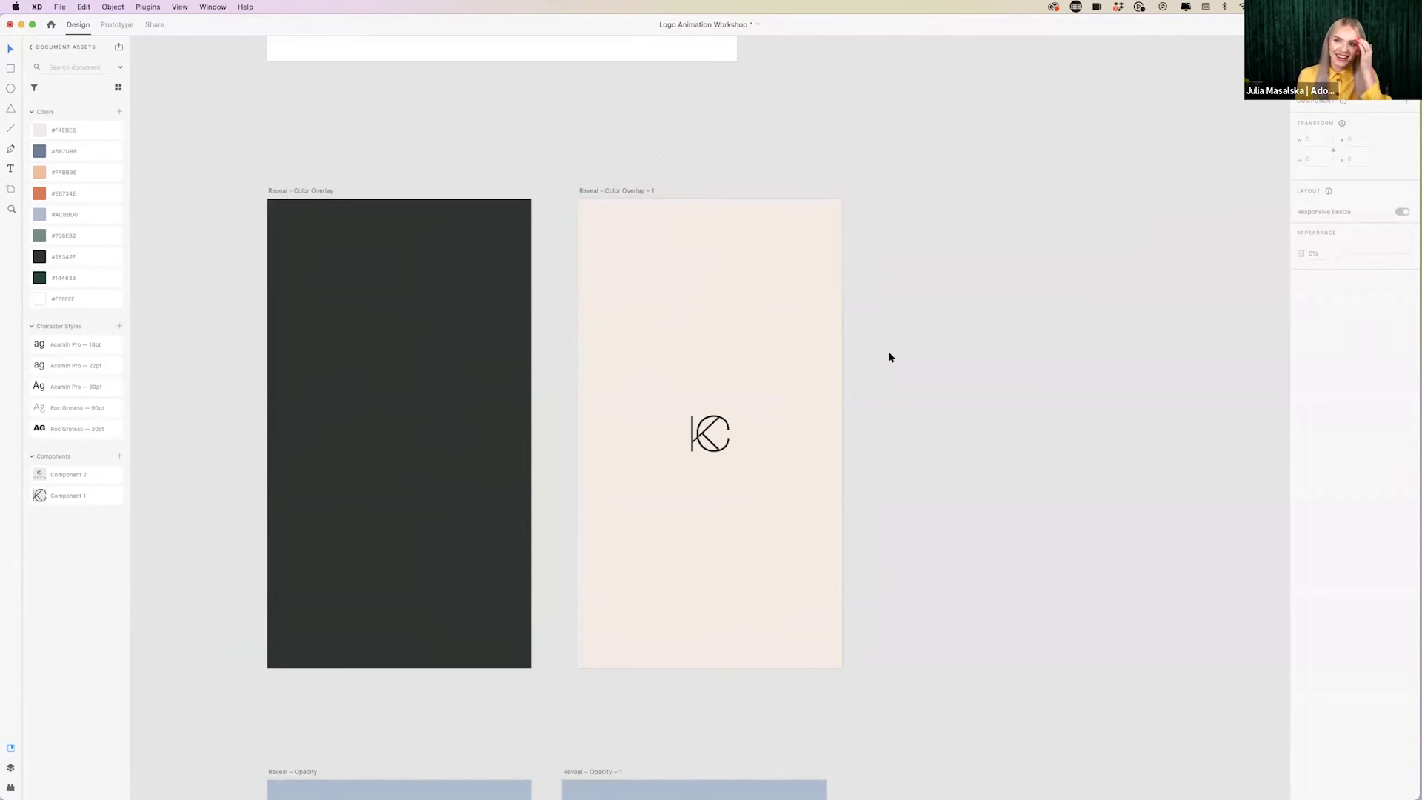
{"action": "scroll", "coordinate": [890, 357], "scroll_direction": "down", "scroll_amount": 1}
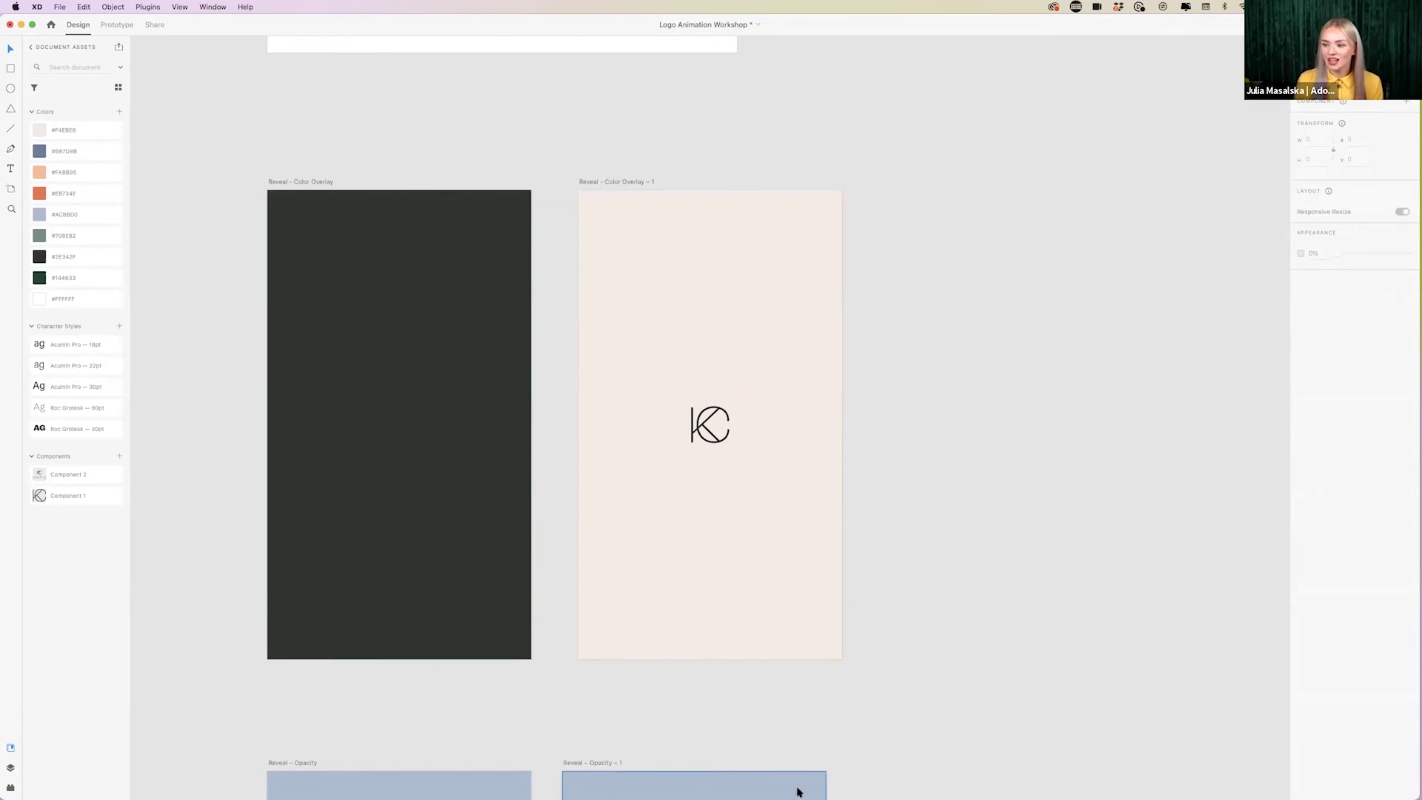
{"action": "scroll", "coordinate": [796, 790], "scroll_direction": "up", "scroll_amount": 1}
{"action": "mouse_move", "coordinate": [800, 791]}
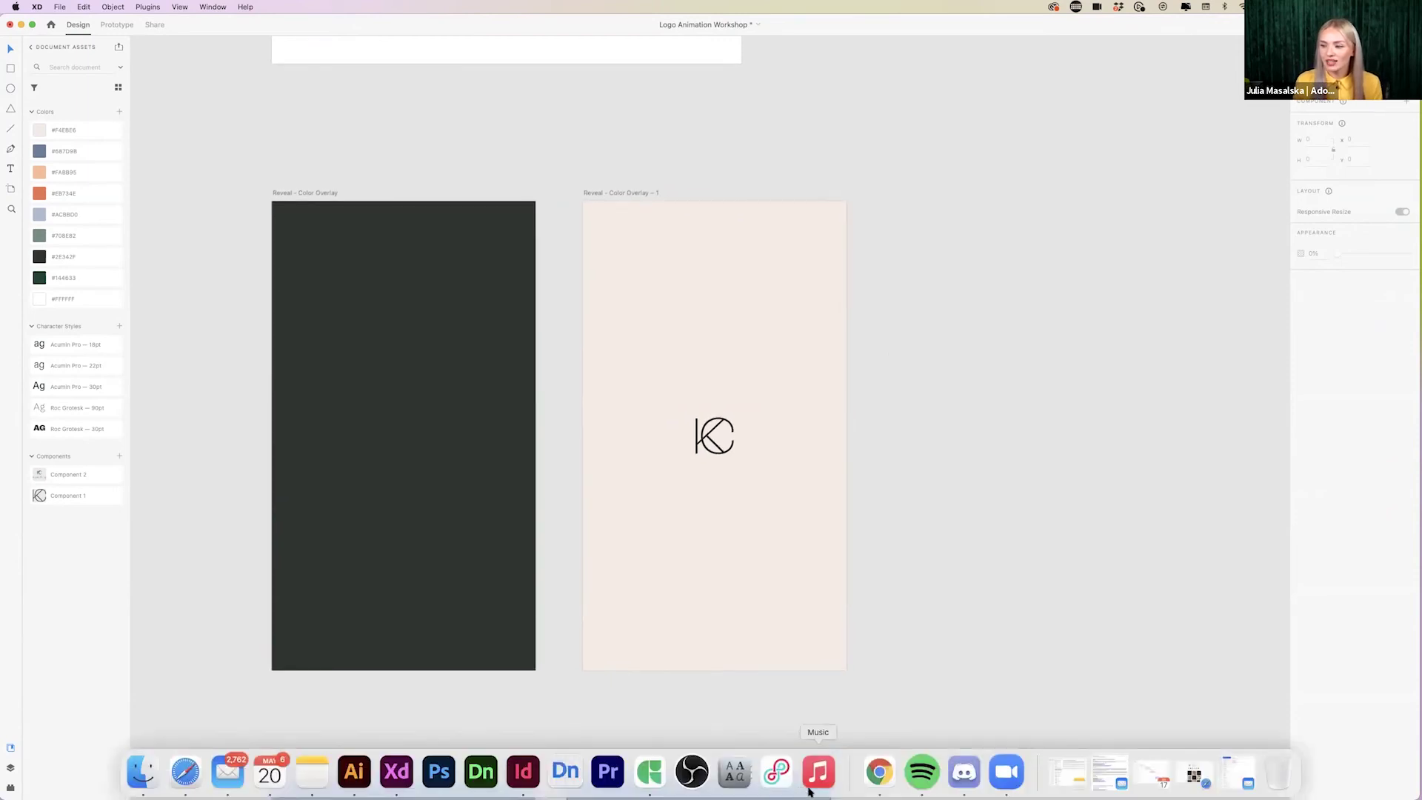
- Return to Safari and go to the Adobe XD Learn page via the 'letsxd.' suggestion
{"action": "left_click", "coordinate": [1194, 779]}
{"action": "left_click", "coordinate": [807, 28]}
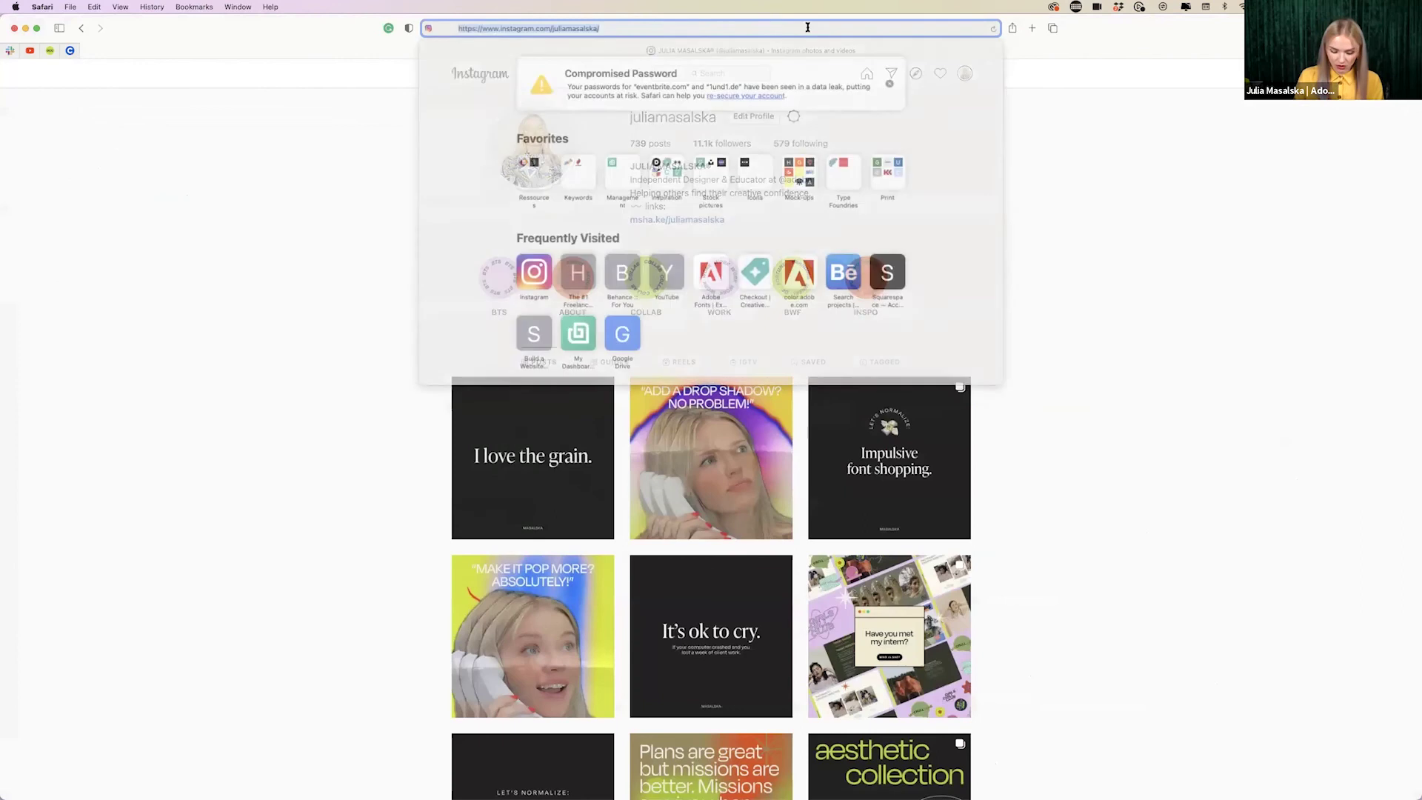
{"action": "type", "text": "letsxd."}
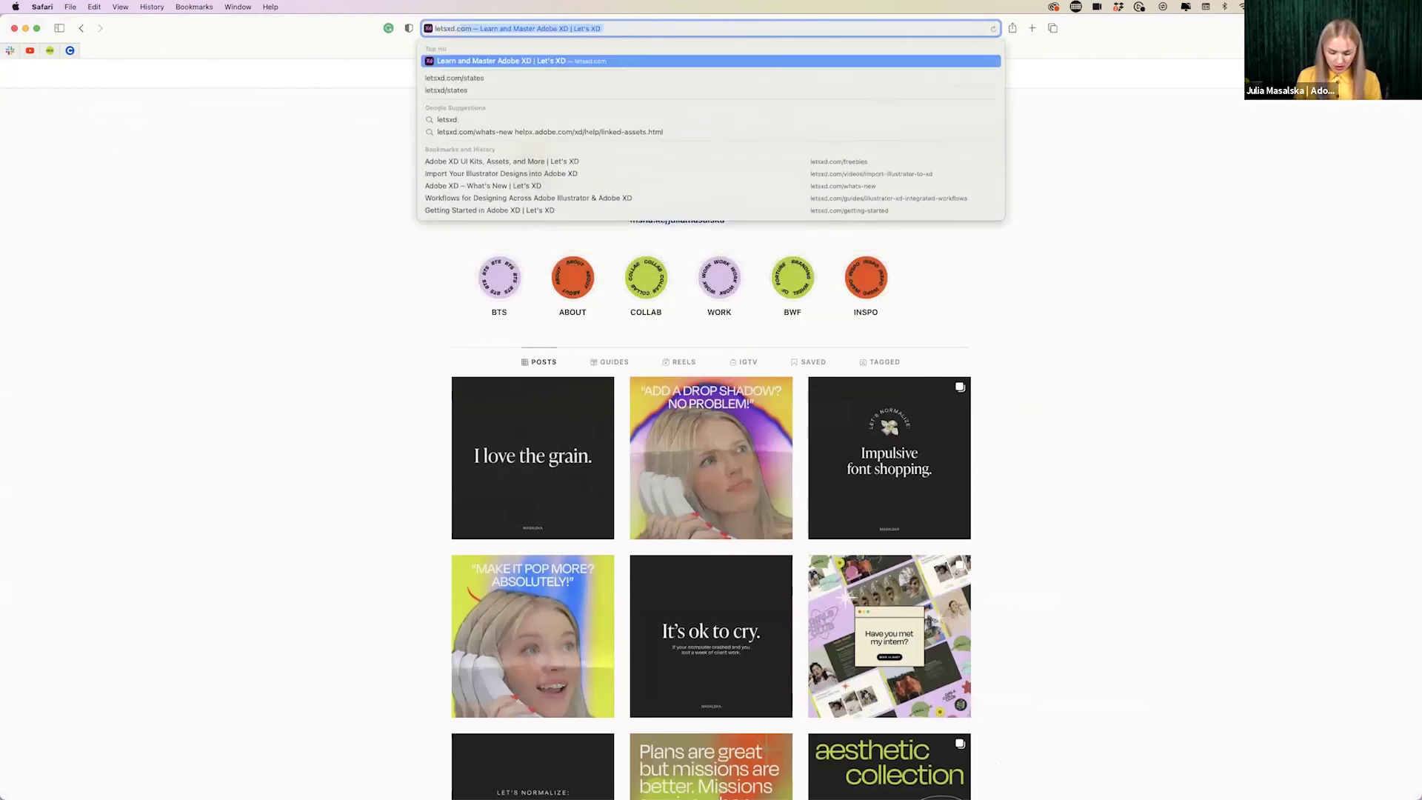
{"action": "key", "text": "Return"}
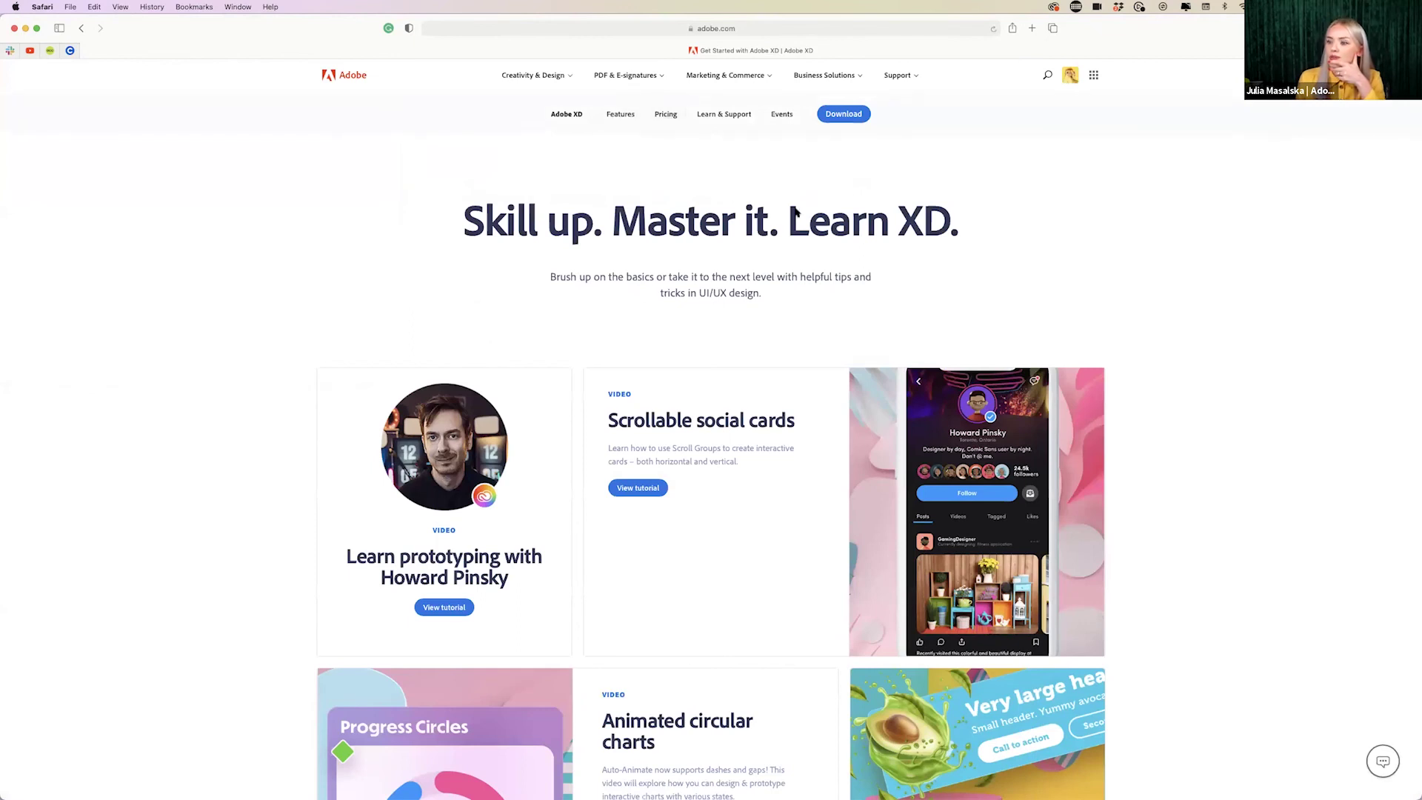
- Browse the tutorial cards, such as Scrollable social cards and Animated circular charts
{"action": "scroll", "coordinate": [888, 275], "scroll_direction": "down", "scroll_amount": 5}
{"action": "scroll", "coordinate": [460, 315], "scroll_direction": "up", "scroll_amount": 2}
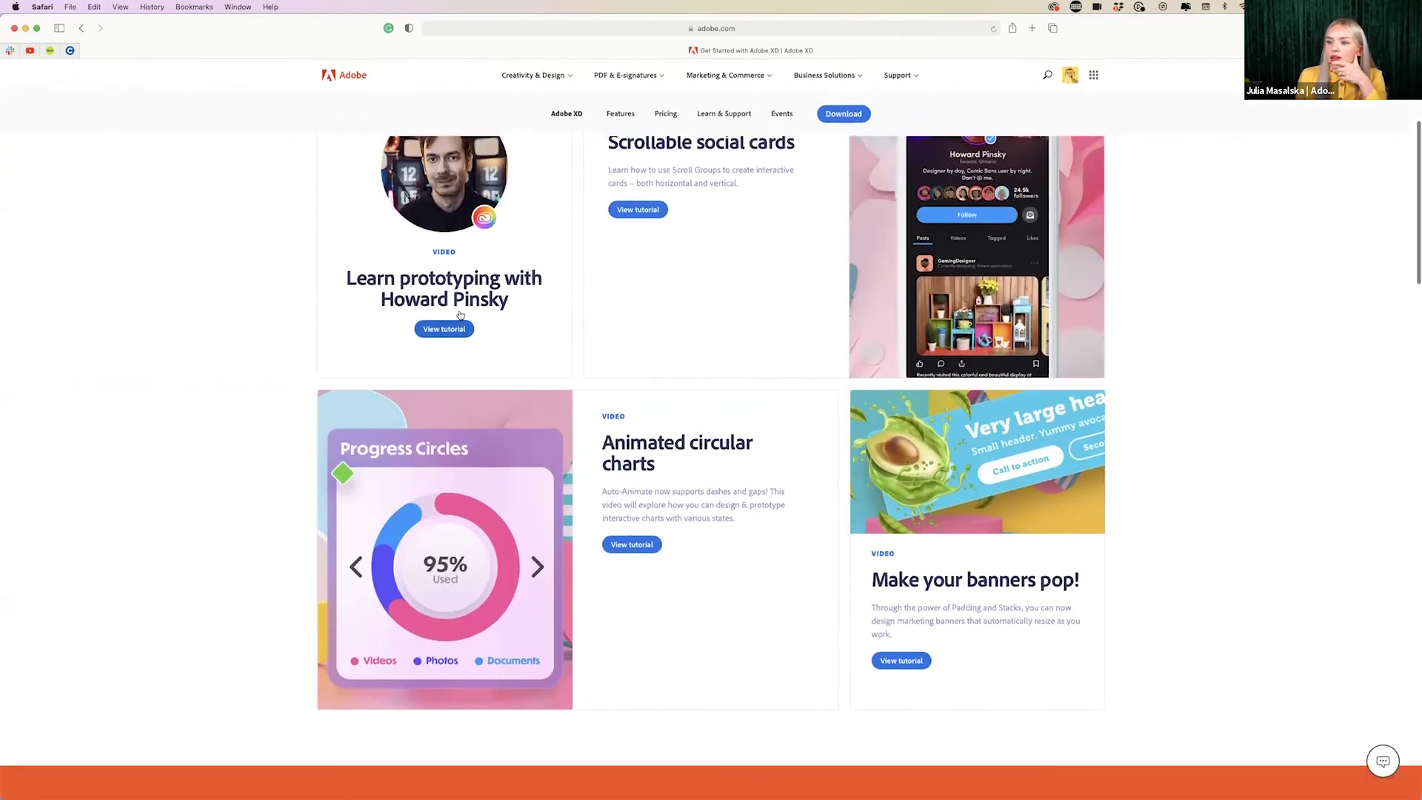
{"action": "scroll", "coordinate": [356, 666], "scroll_direction": "down", "scroll_amount": 4}
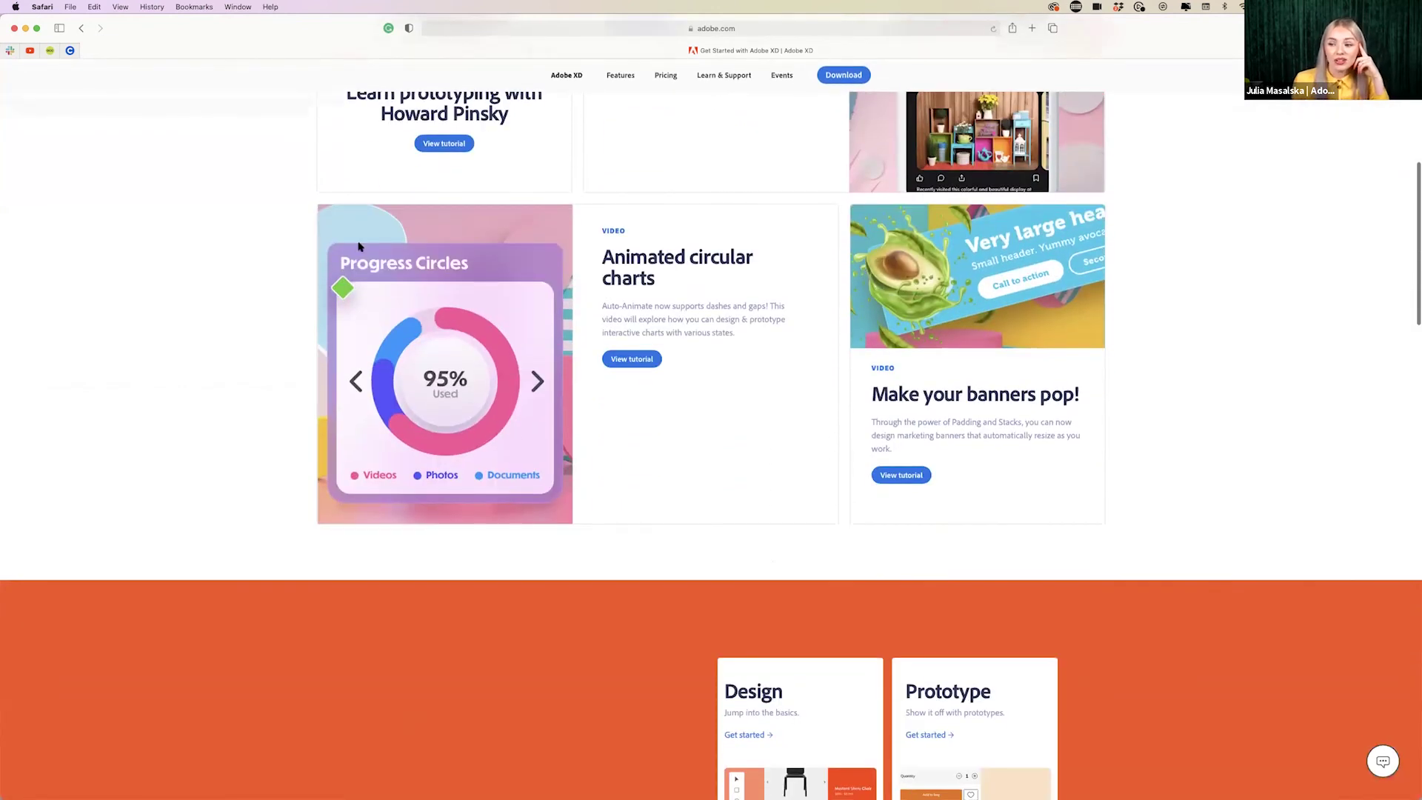
{"action": "scroll", "coordinate": [435, 422], "scroll_direction": "up", "scroll_amount": 5}
{"action": "scroll", "coordinate": [433, 423], "scroll_direction": "down", "scroll_amount": 1}
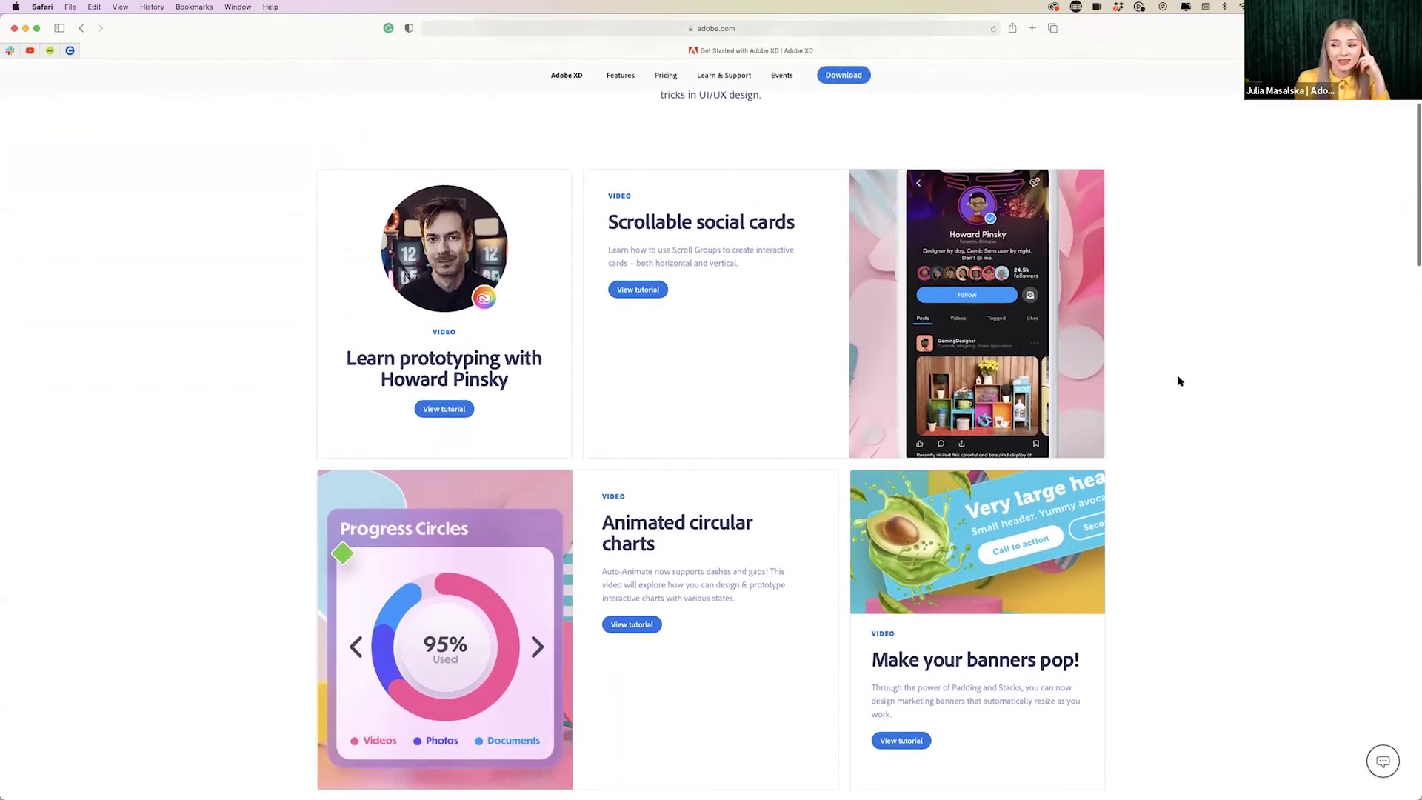
{"action": "scroll", "coordinate": [1189, 396], "scroll_direction": "up", "scroll_amount": 1}
{"action": "scroll", "coordinate": [1201, 418], "scroll_direction": "down", "scroll_amount": 1}
{"action": "scroll", "coordinate": [1201, 418], "scroll_direction": "down", "scroll_amount": 1}
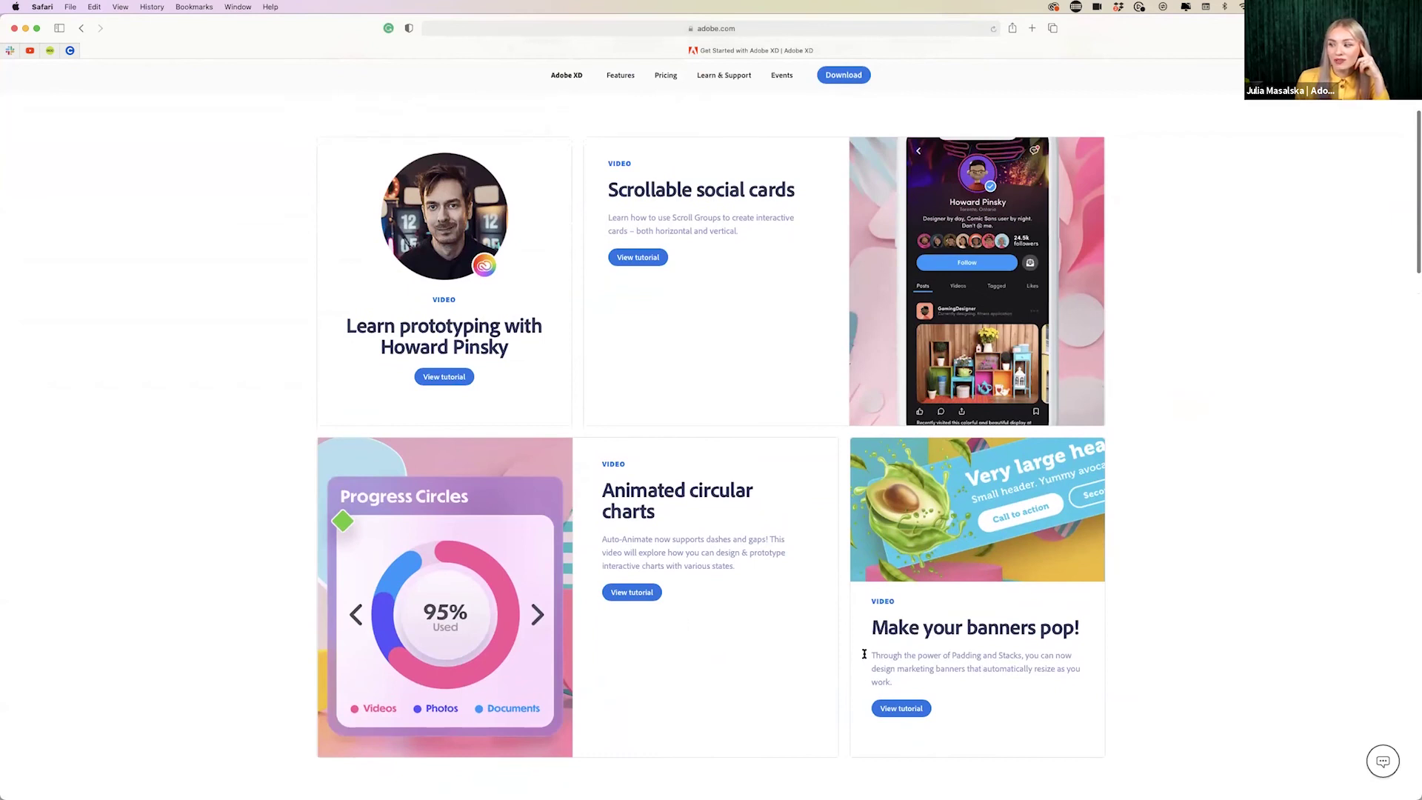
{"action": "scroll", "coordinate": [1039, 644], "scroll_direction": "down", "scroll_amount": 1}
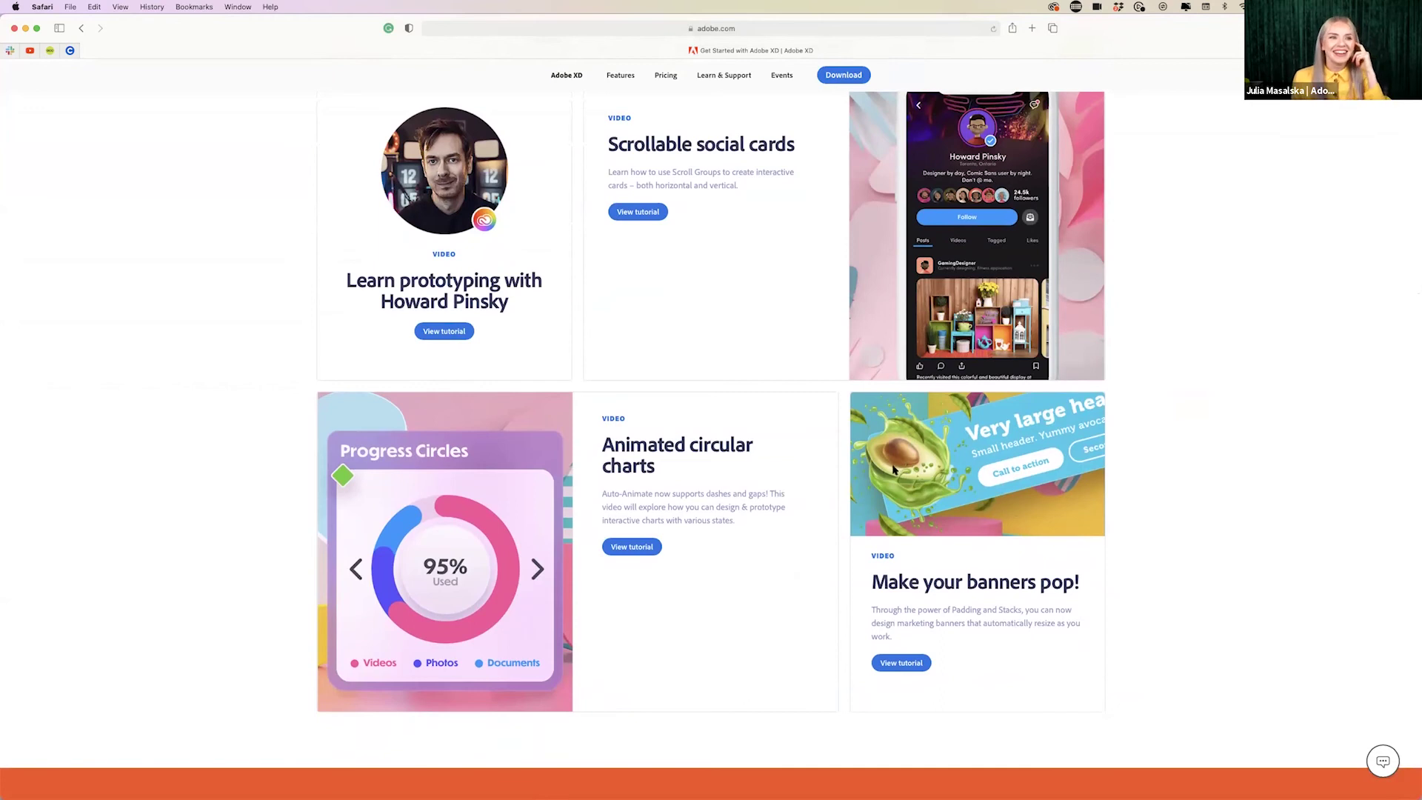
{"action": "scroll", "coordinate": [1019, 474], "scroll_direction": "up", "scroll_amount": 3}
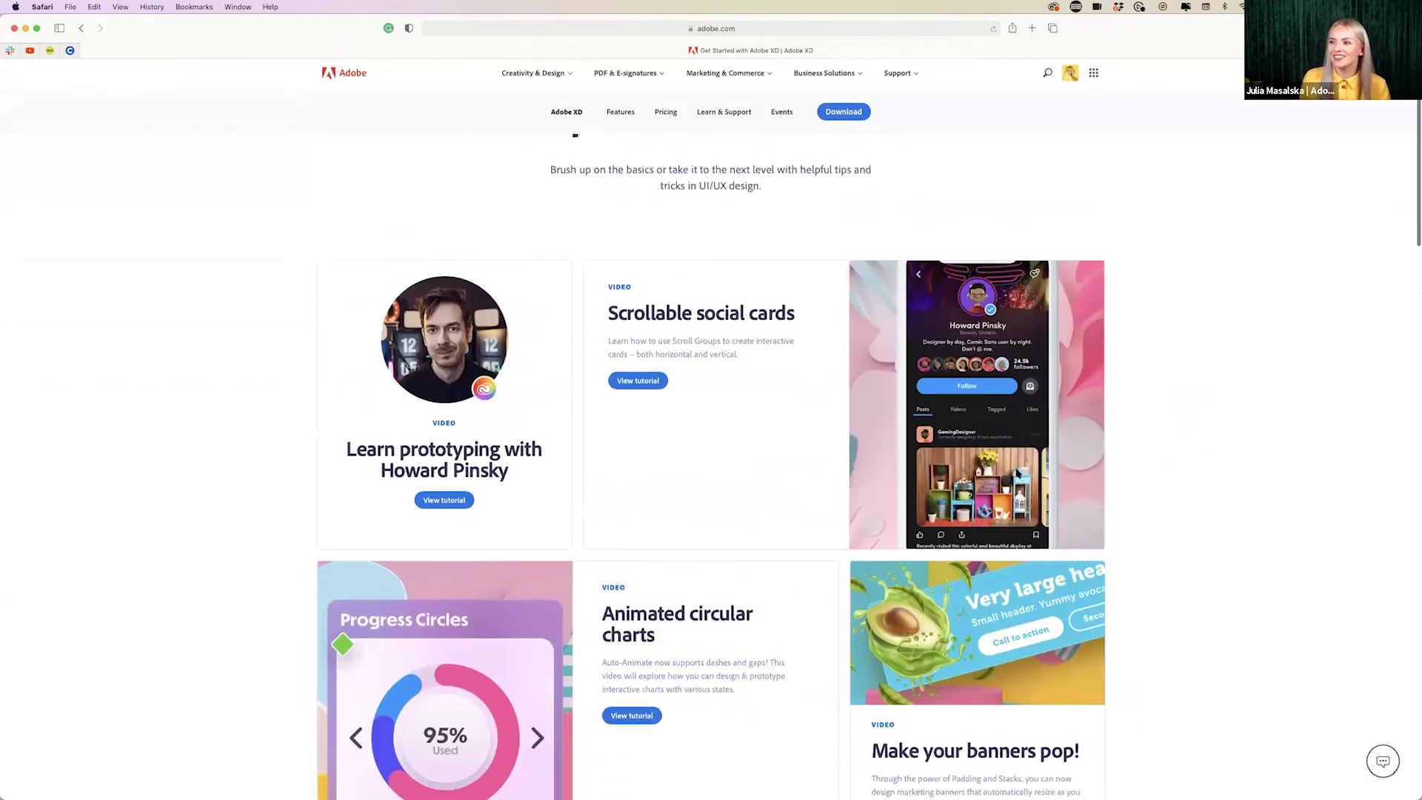
{"action": "scroll", "coordinate": [1018, 473], "scroll_direction": "down", "scroll_amount": 2}
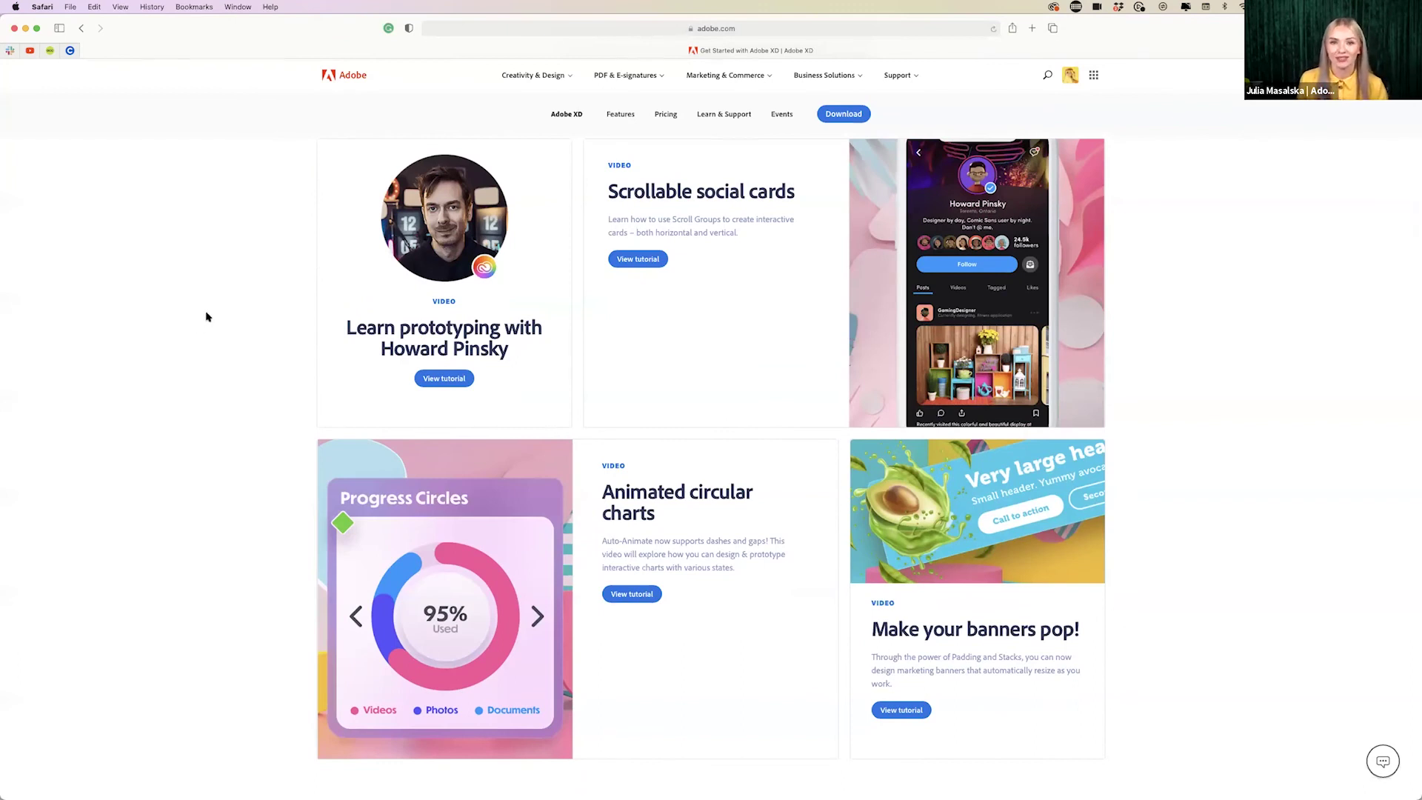
- Minimize Safari, then bring it back to the Learn XD page and dismiss the favourites list
{"action": "left_click", "coordinate": [25, 28]}
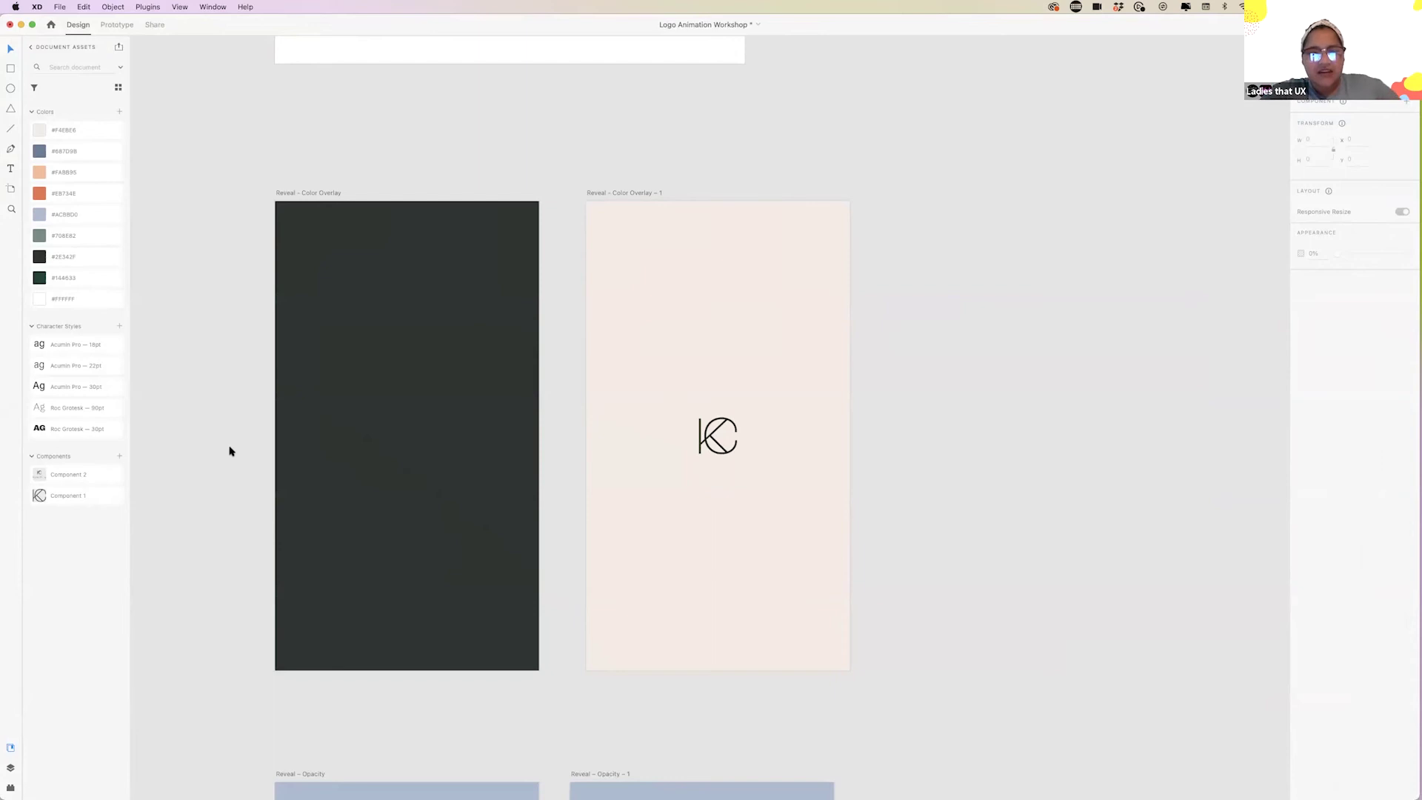
{"action": "mouse_move", "coordinate": [269, 791]}
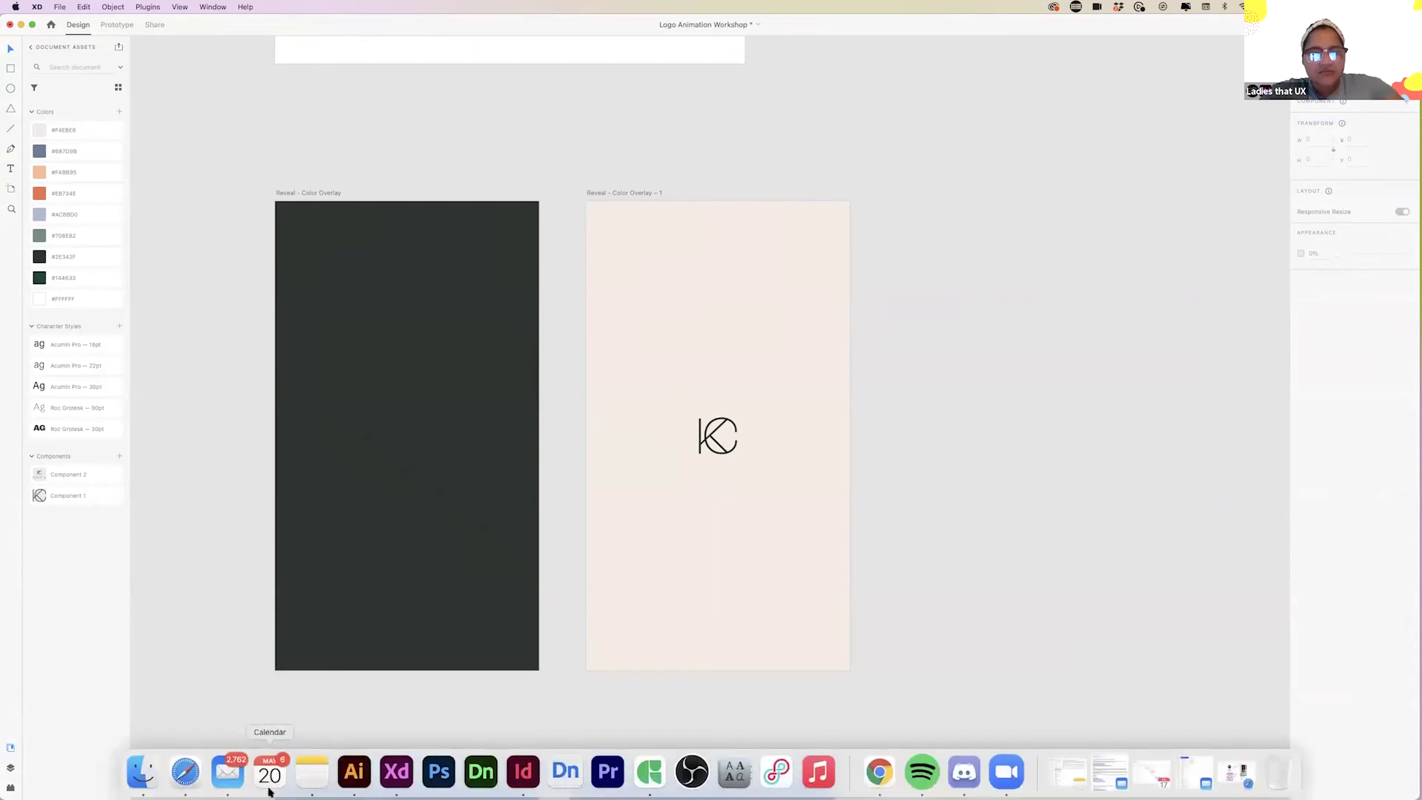
{"action": "left_click", "coordinate": [185, 772]}
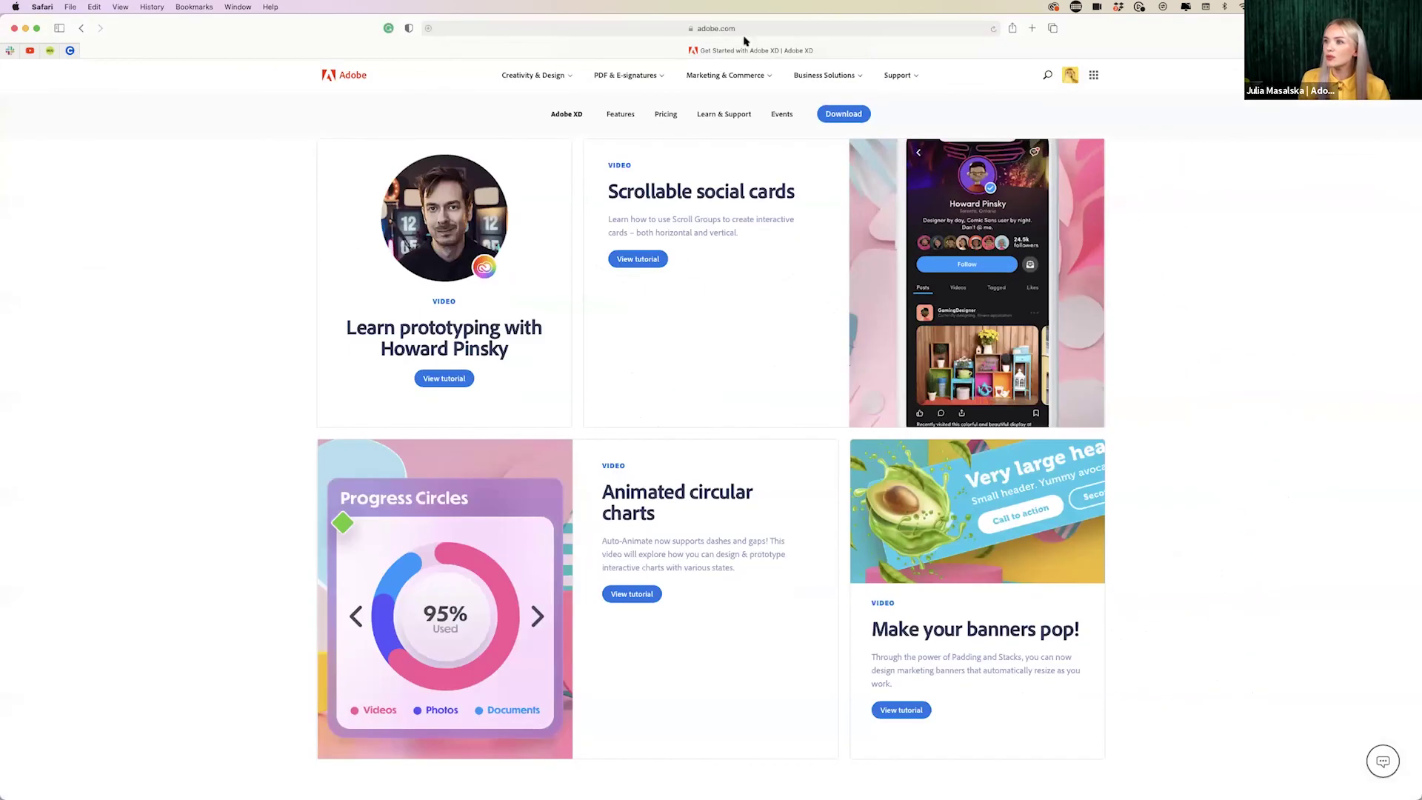
{"action": "left_click", "coordinate": [744, 31]}
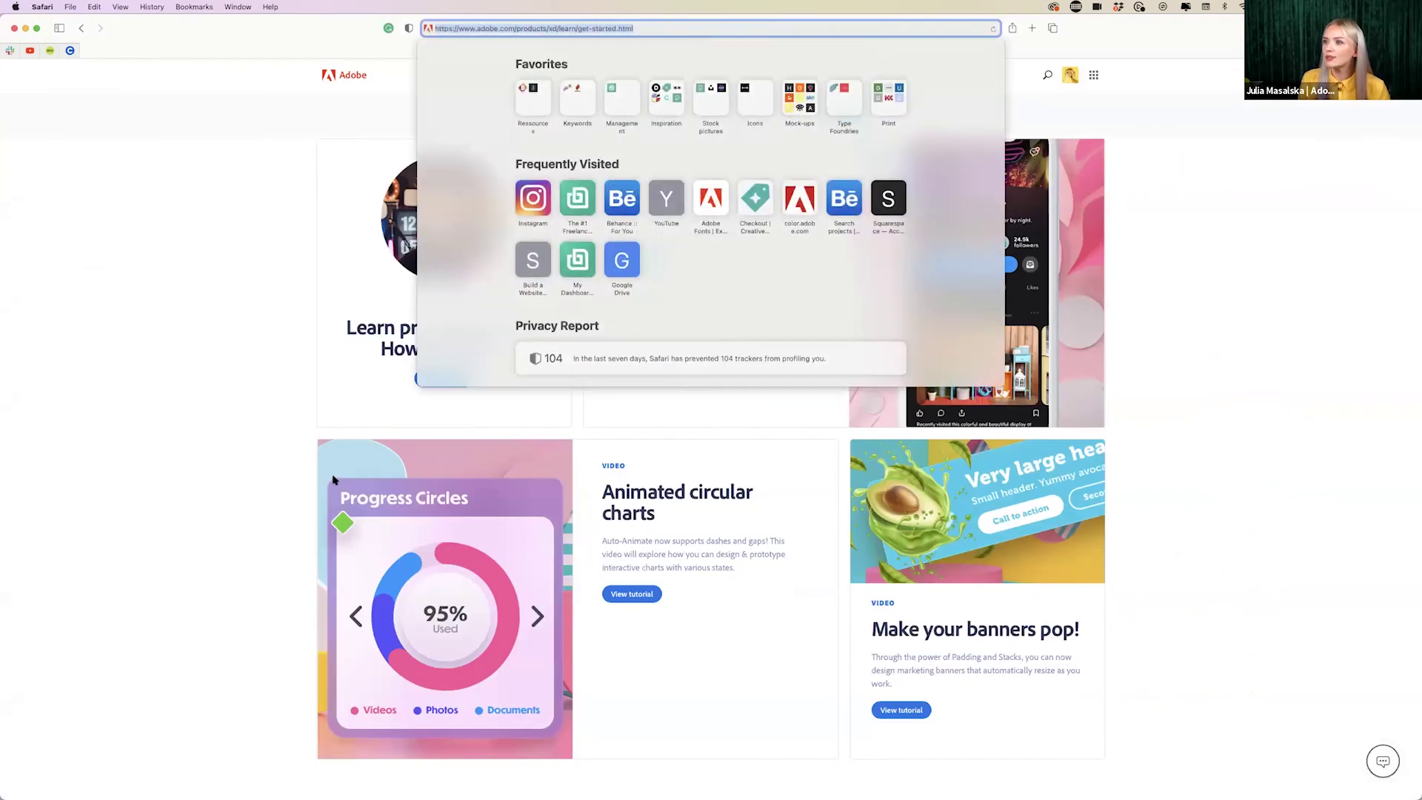
{"action": "left_click", "coordinate": [302, 365]}
{"action": "scroll", "coordinate": [302, 365], "scroll_direction": "down", "scroll_amount": 1}
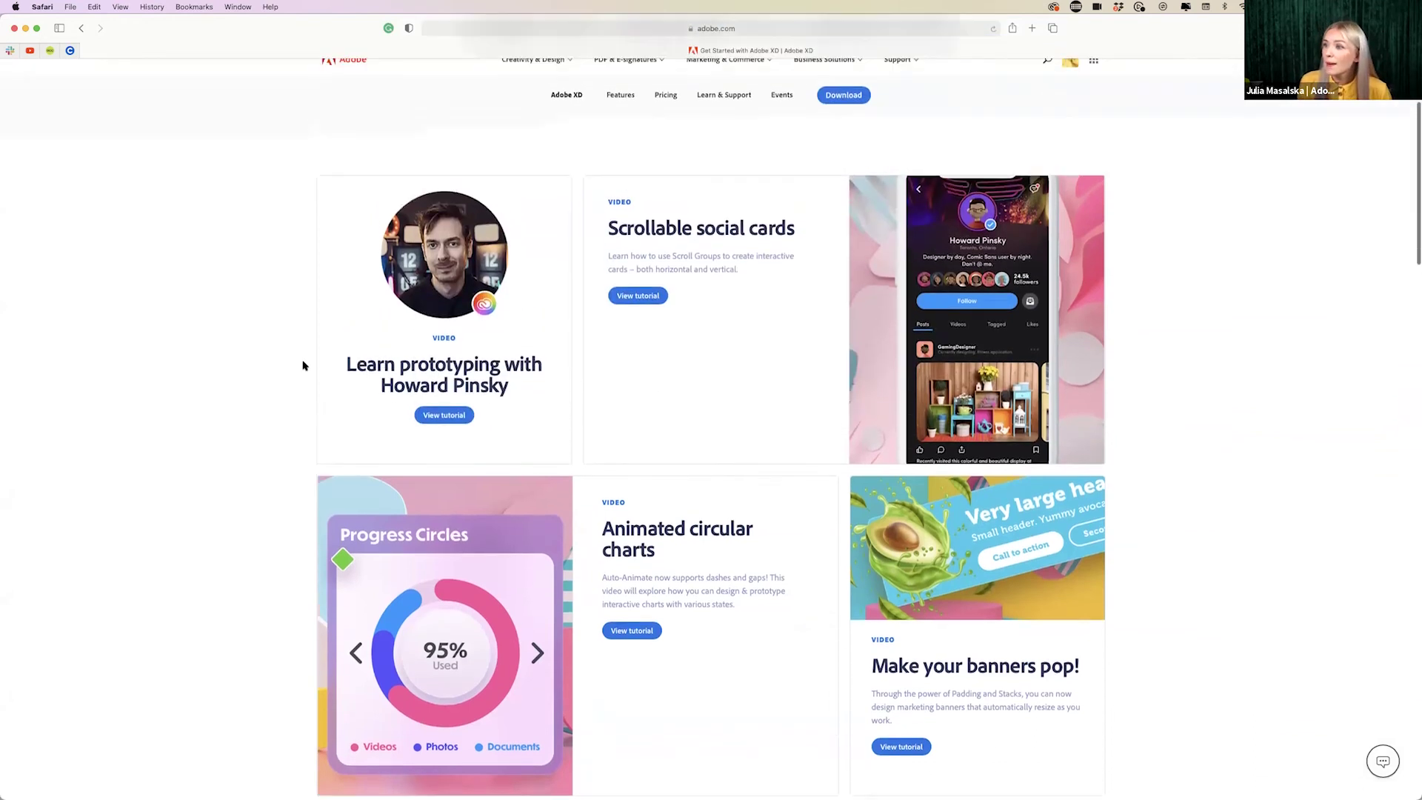
{"action": "scroll", "coordinate": [302, 365], "scroll_direction": "up", "scroll_amount": 3}
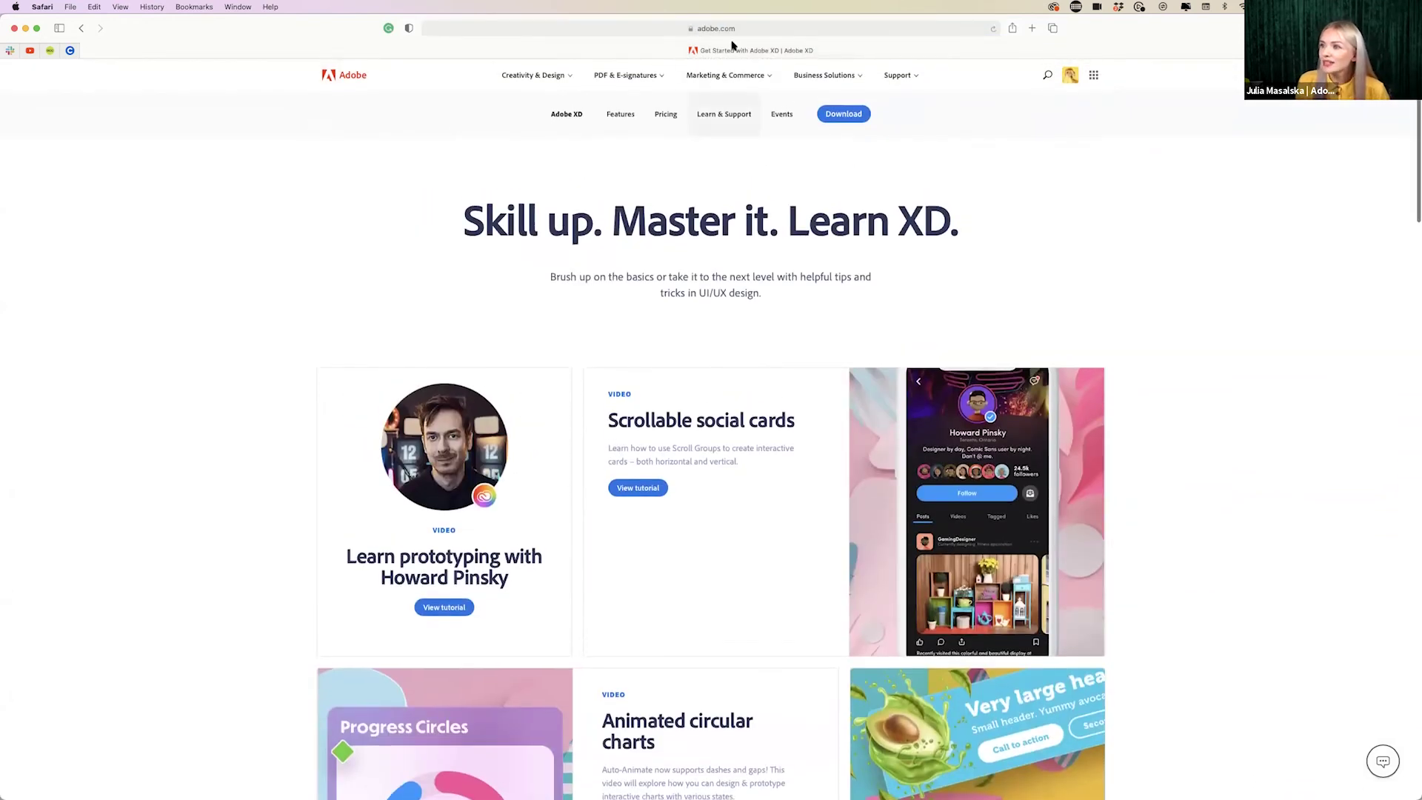
- Show the Learn XD page's full address, then open a new blank tab
{"action": "left_click", "coordinate": [735, 29]}
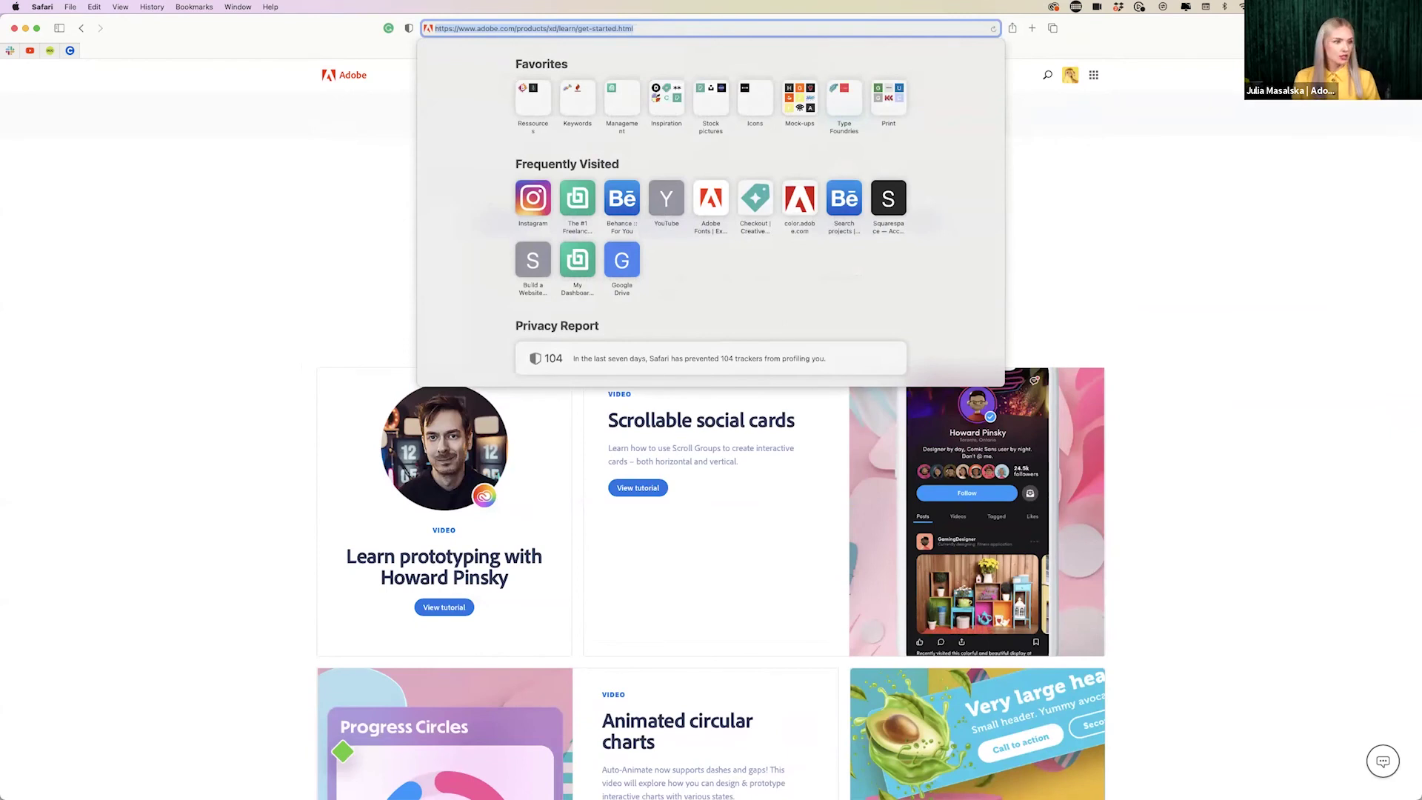
{"action": "key", "text": "Escape"}
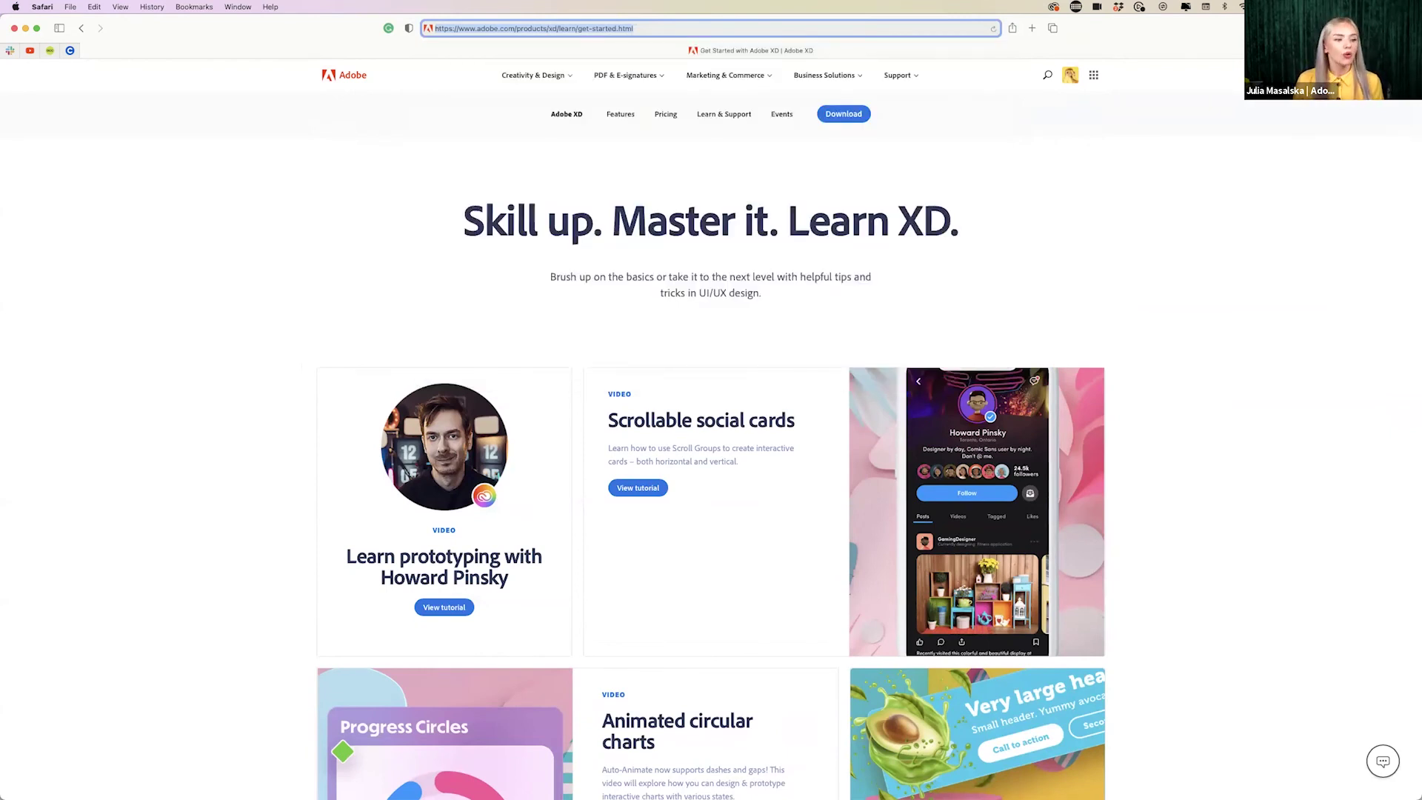
{"action": "left_click", "coordinate": [1218, 409]}
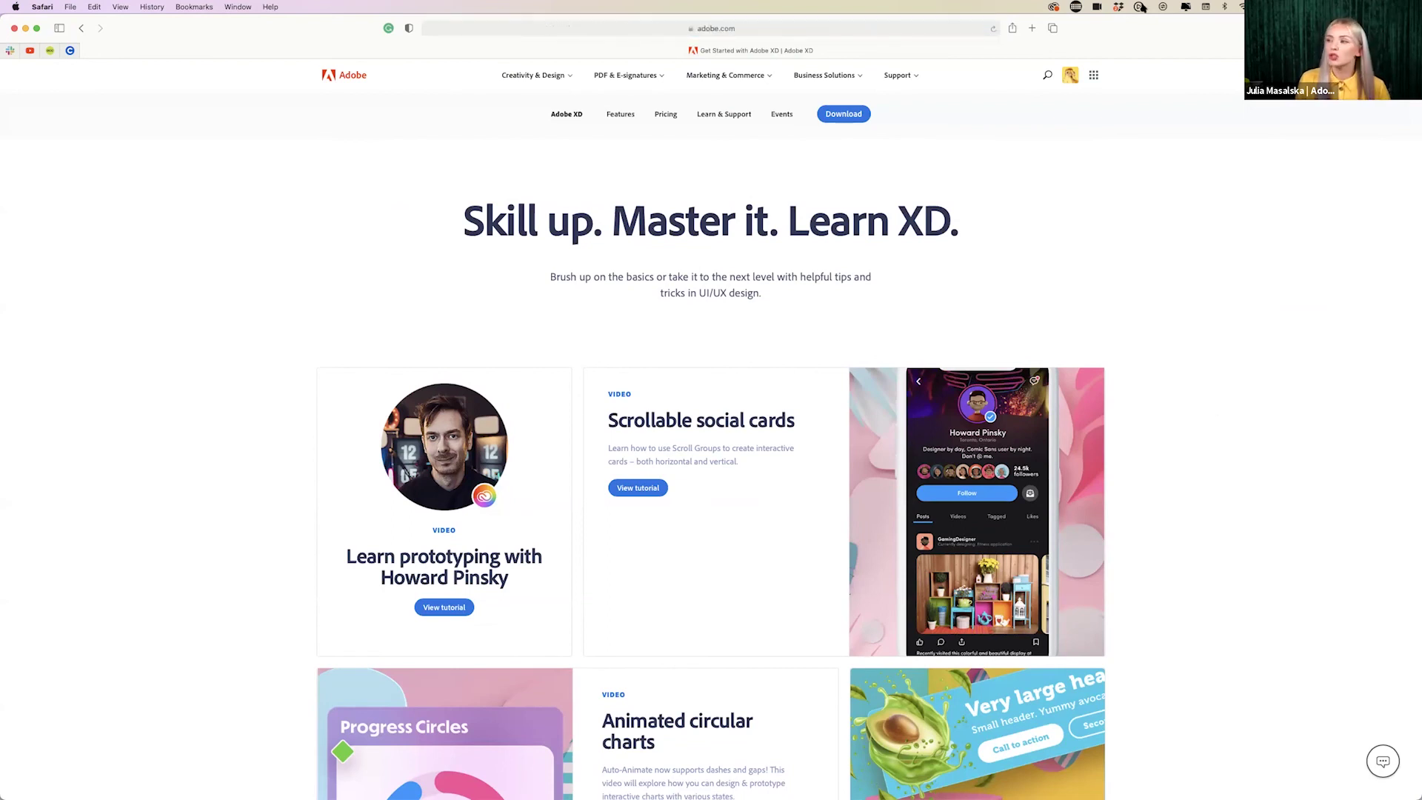
{"action": "scroll", "coordinate": [1160, 292], "scroll_direction": "down", "scroll_amount": 1}
{"action": "scroll", "coordinate": [1159, 291], "scroll_direction": "up", "scroll_amount": 1}
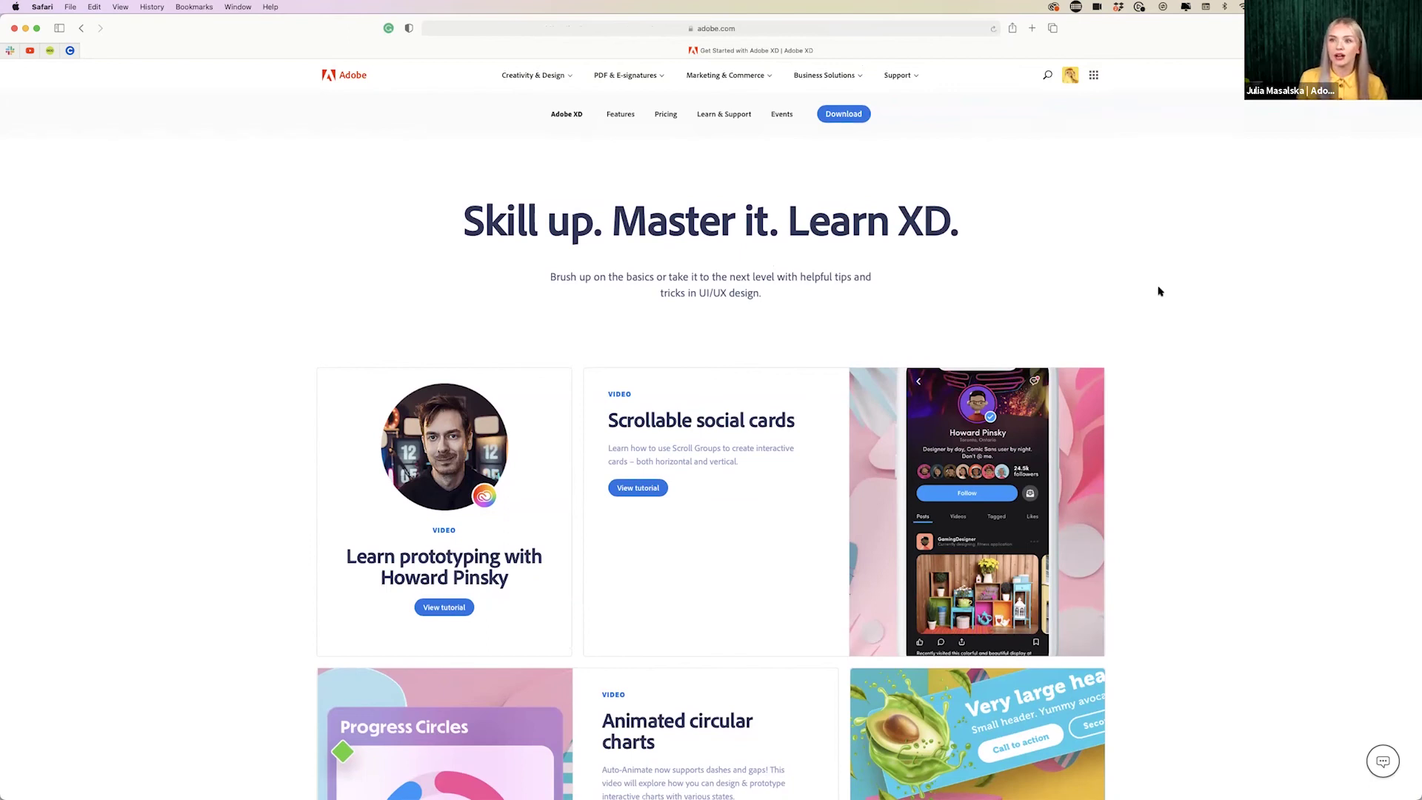
{"action": "left_click", "coordinate": [1031, 29]}
- Go to be.net and scroll down the Behance Livestreams page to its stream rows
{"action": "type", "text": "be"}
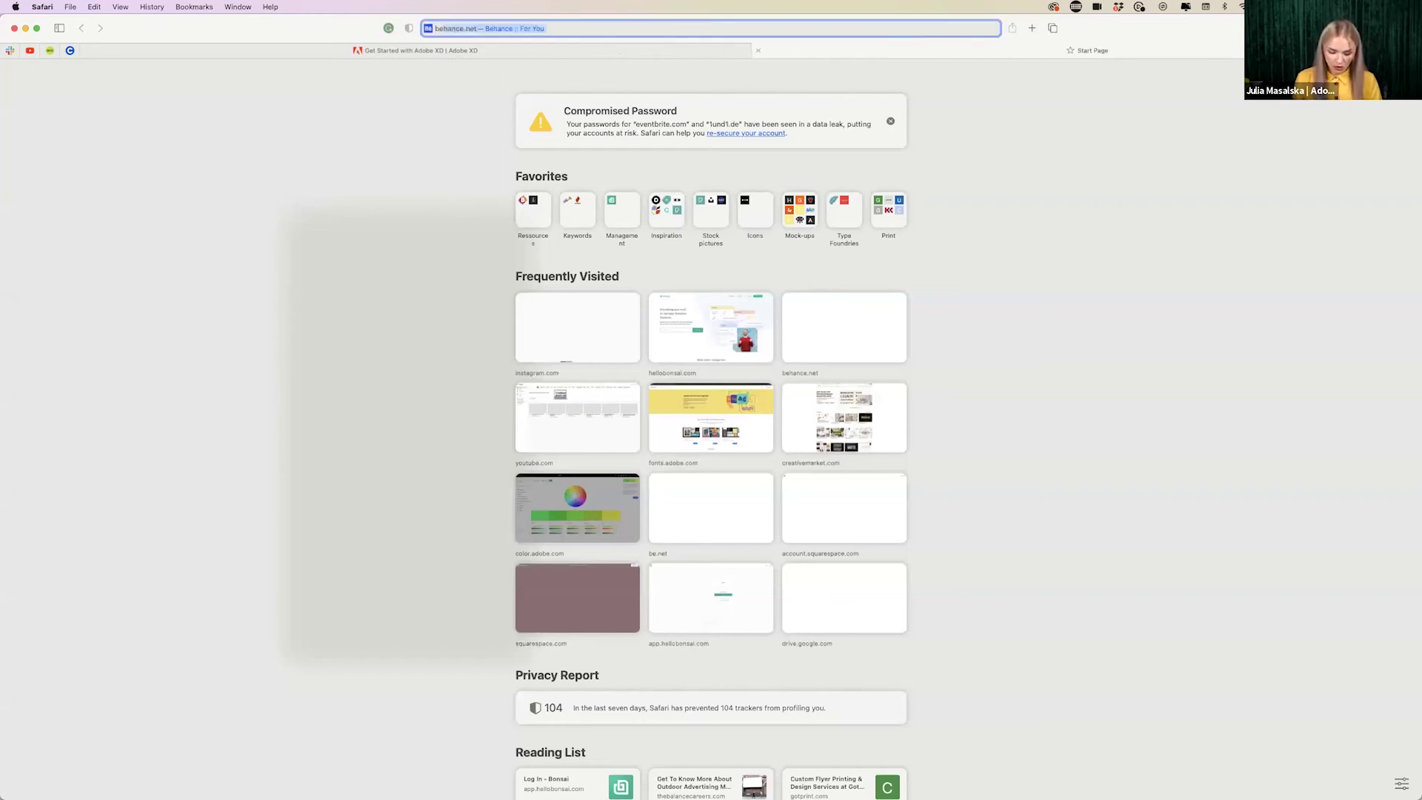
{"action": "type", "text": ".net/live"}
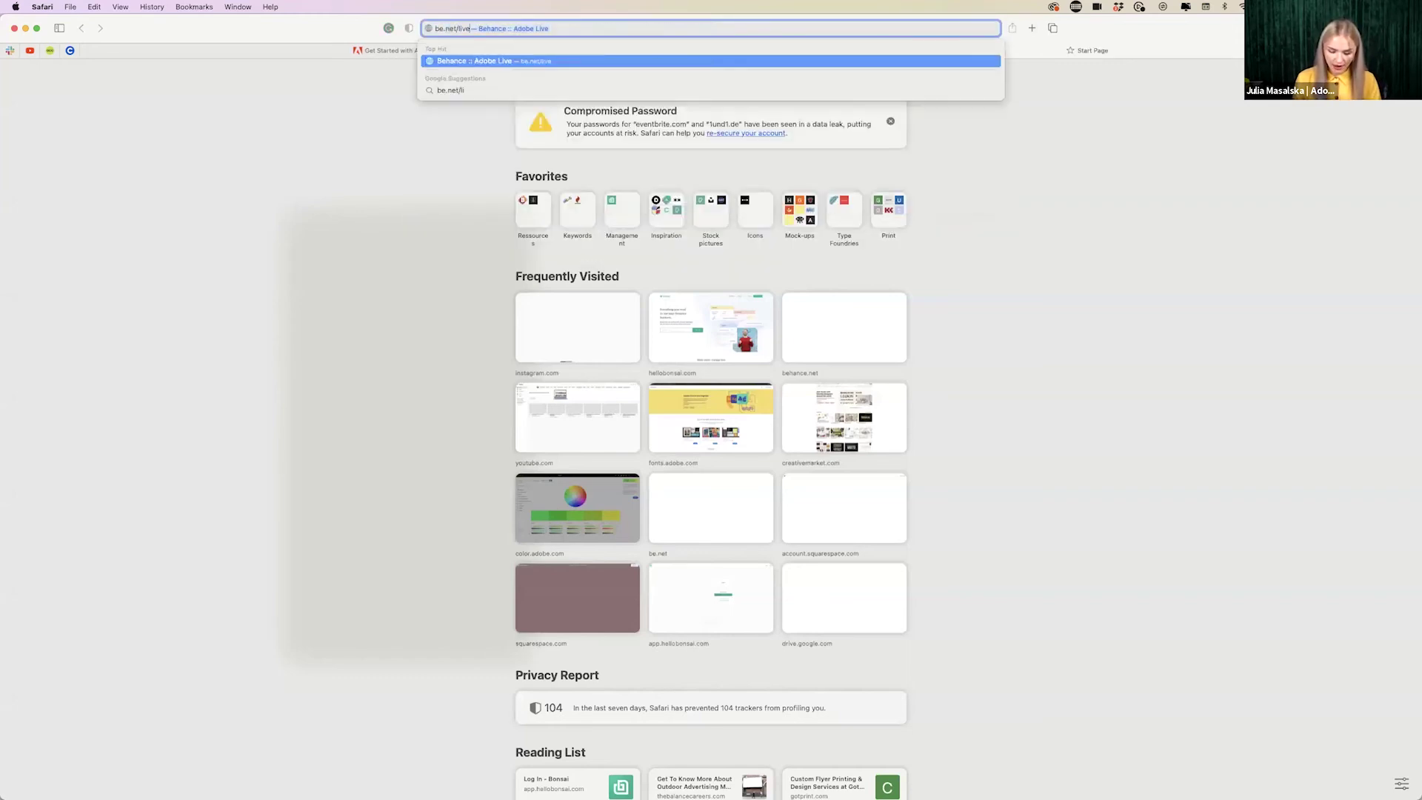
{"action": "key", "text": "Return"}
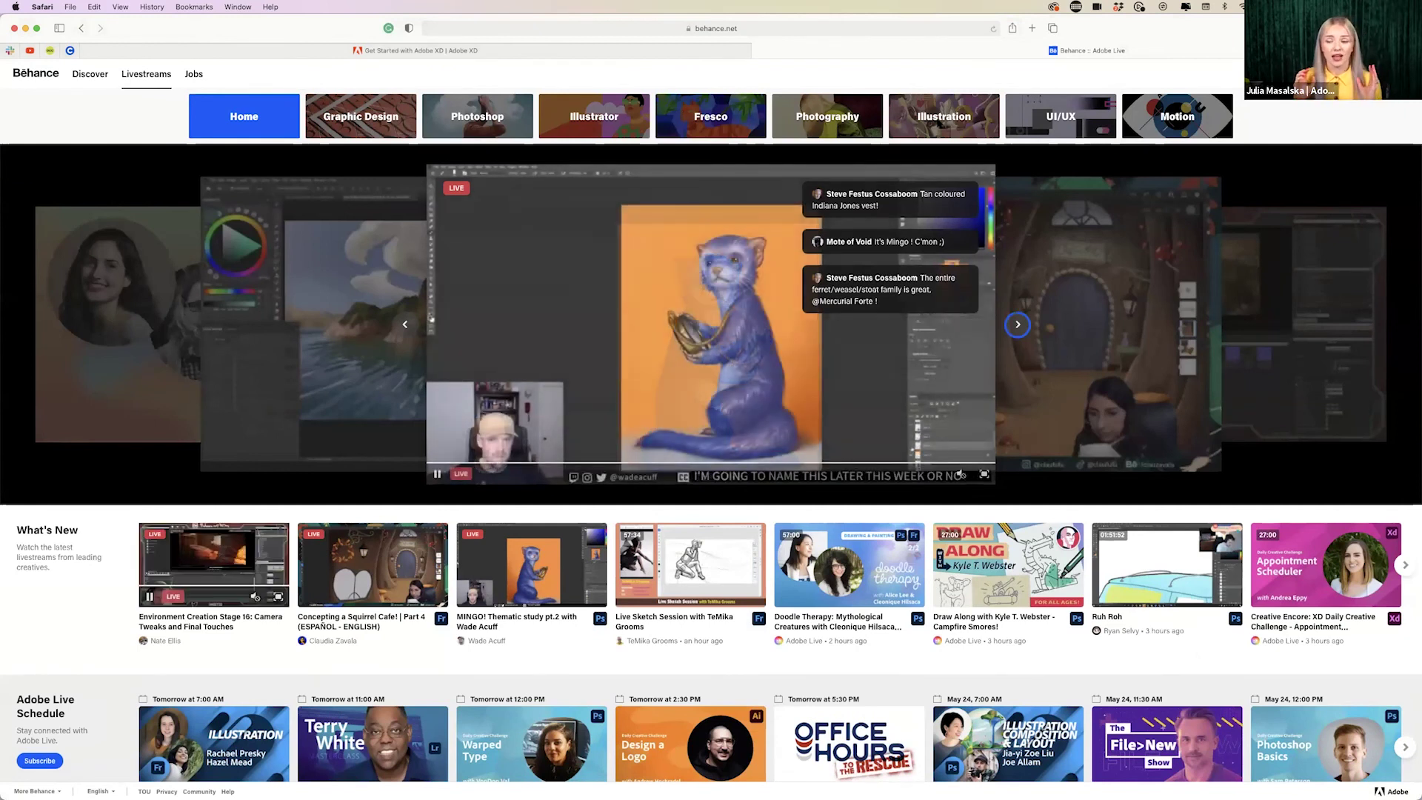
{"action": "scroll", "coordinate": [225, 145], "scroll_direction": "down", "scroll_amount": 3}
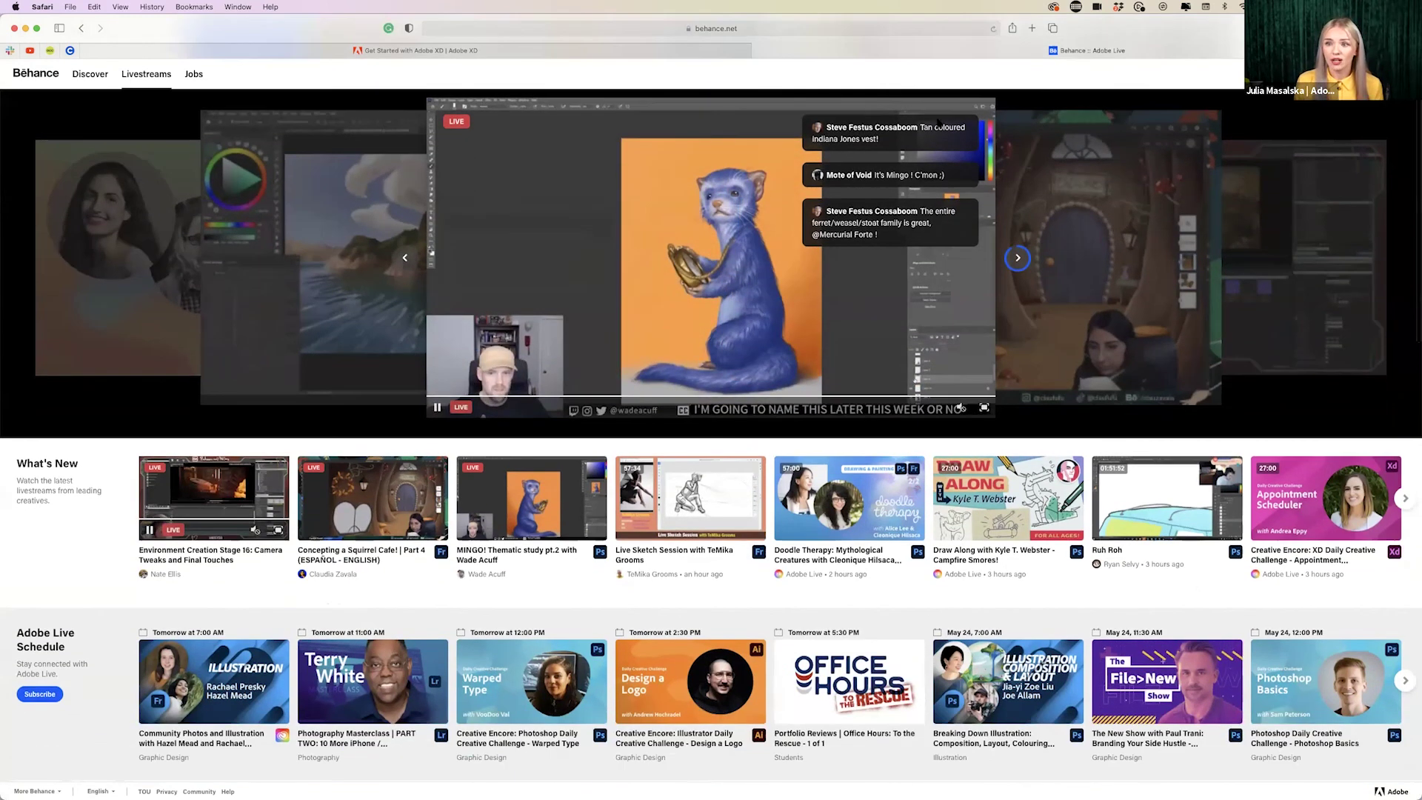
{"action": "scroll", "coordinate": [224, 145], "scroll_direction": "down", "scroll_amount": 5}
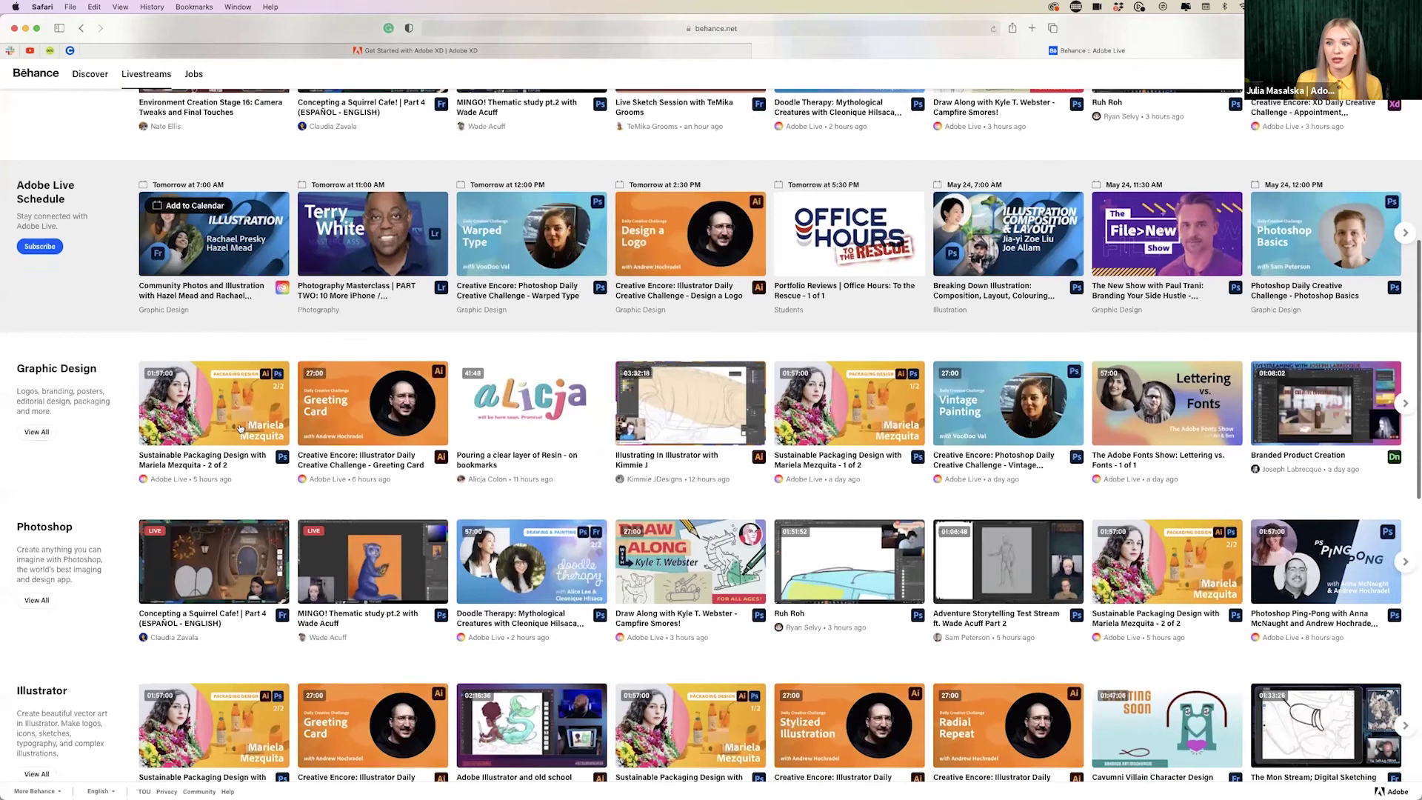
{"action": "scroll", "coordinate": [280, 385], "scroll_direction": "down", "scroll_amount": 3}
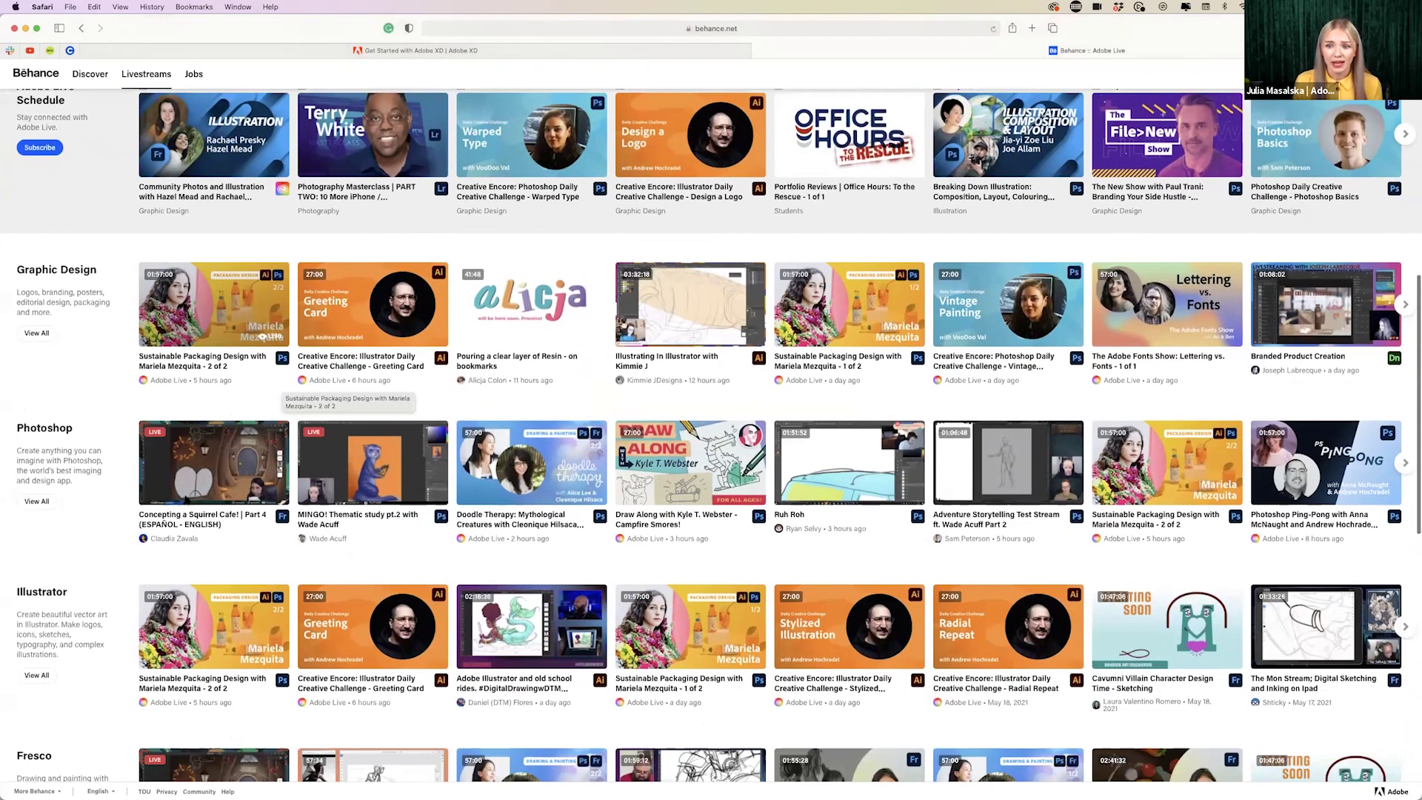
{"action": "scroll", "coordinate": [127, 525], "scroll_direction": "down", "scroll_amount": 4}
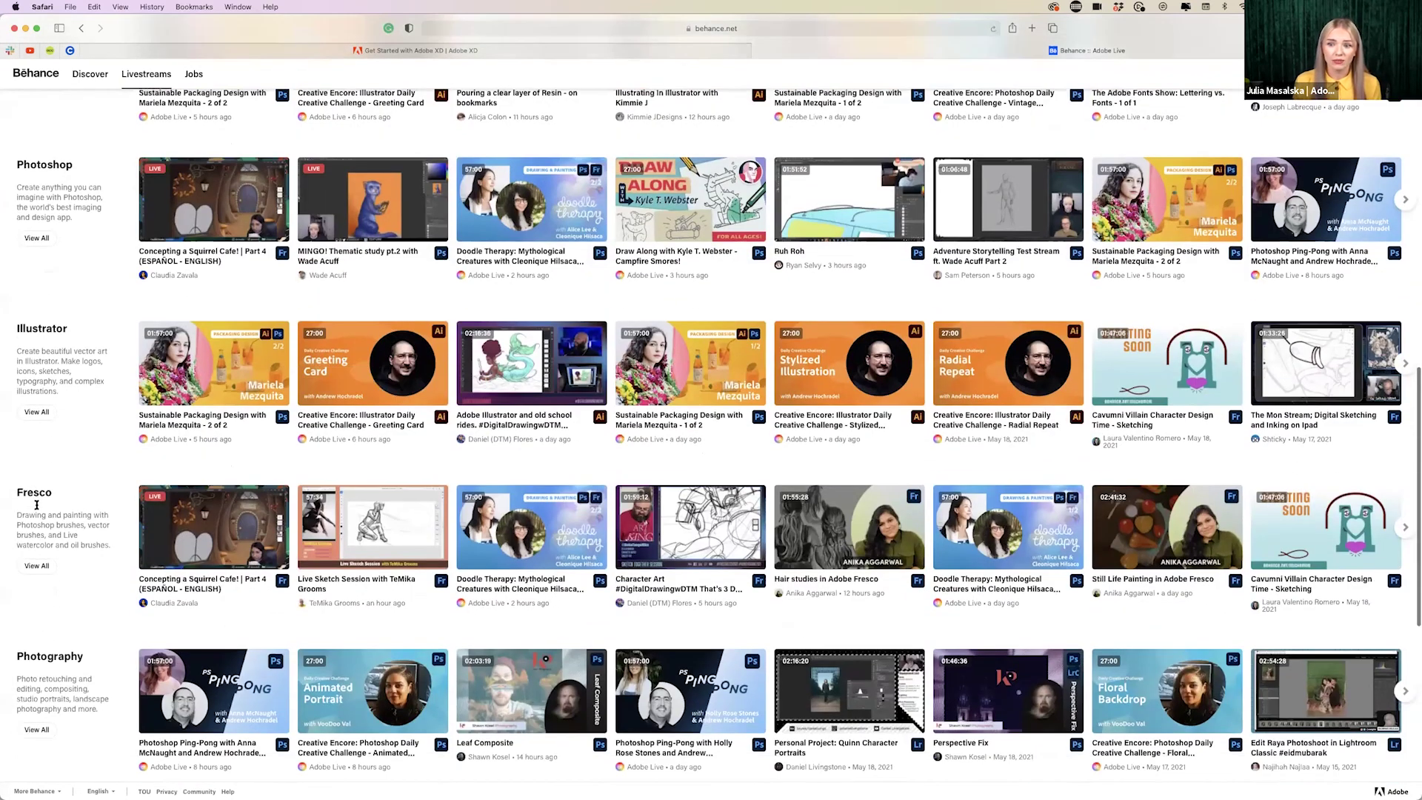
{"action": "scroll", "coordinate": [35, 589], "scroll_direction": "down", "scroll_amount": 7}
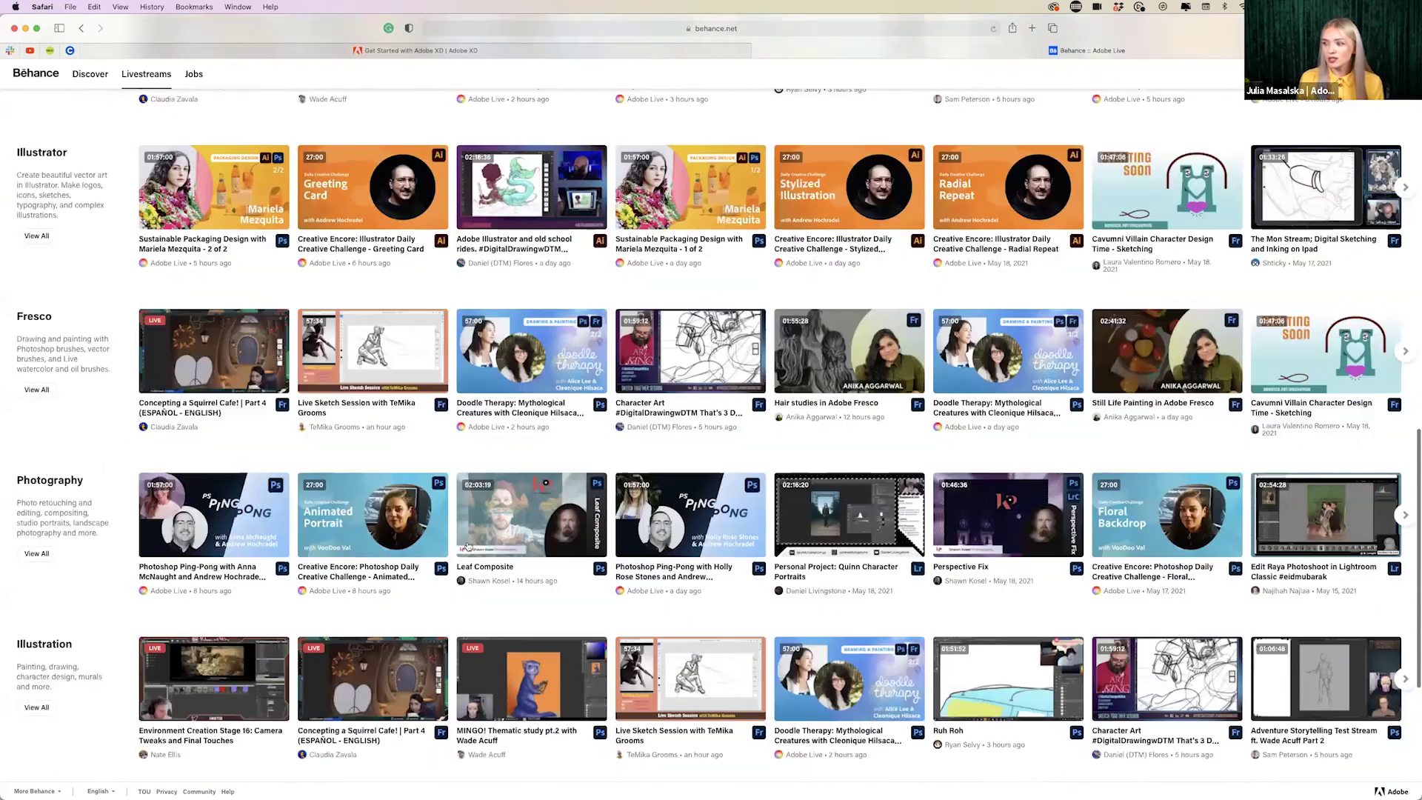
- Browse sideways through the UI/UX row of Adobe XD livestream recordings
{"action": "scroll", "coordinate": [770, 523], "scroll_direction": "right", "scroll_amount": 2}
{"action": "scroll", "coordinate": [770, 523], "scroll_direction": "right", "scroll_amount": 15}
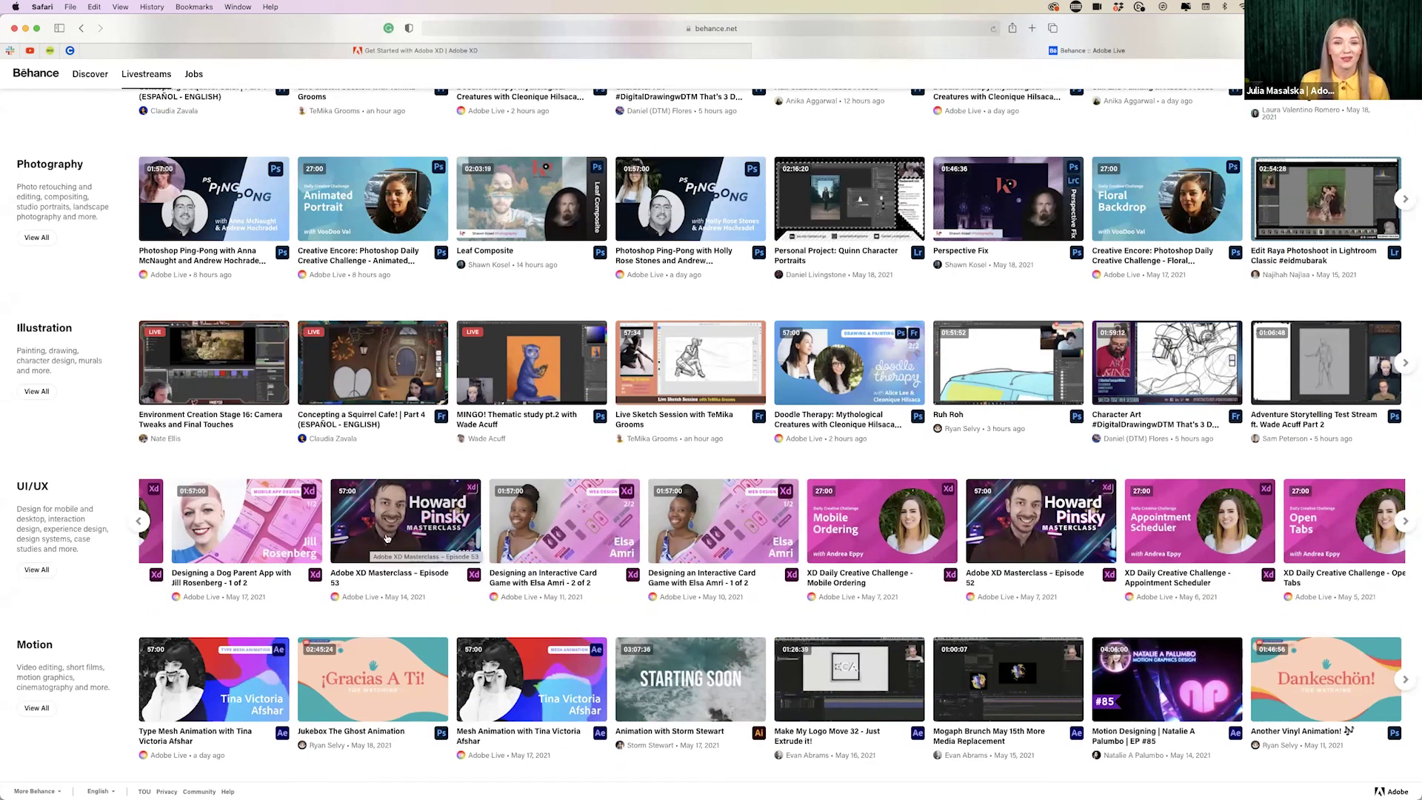
{"action": "scroll", "coordinate": [386, 538], "scroll_direction": "right", "scroll_amount": 20}
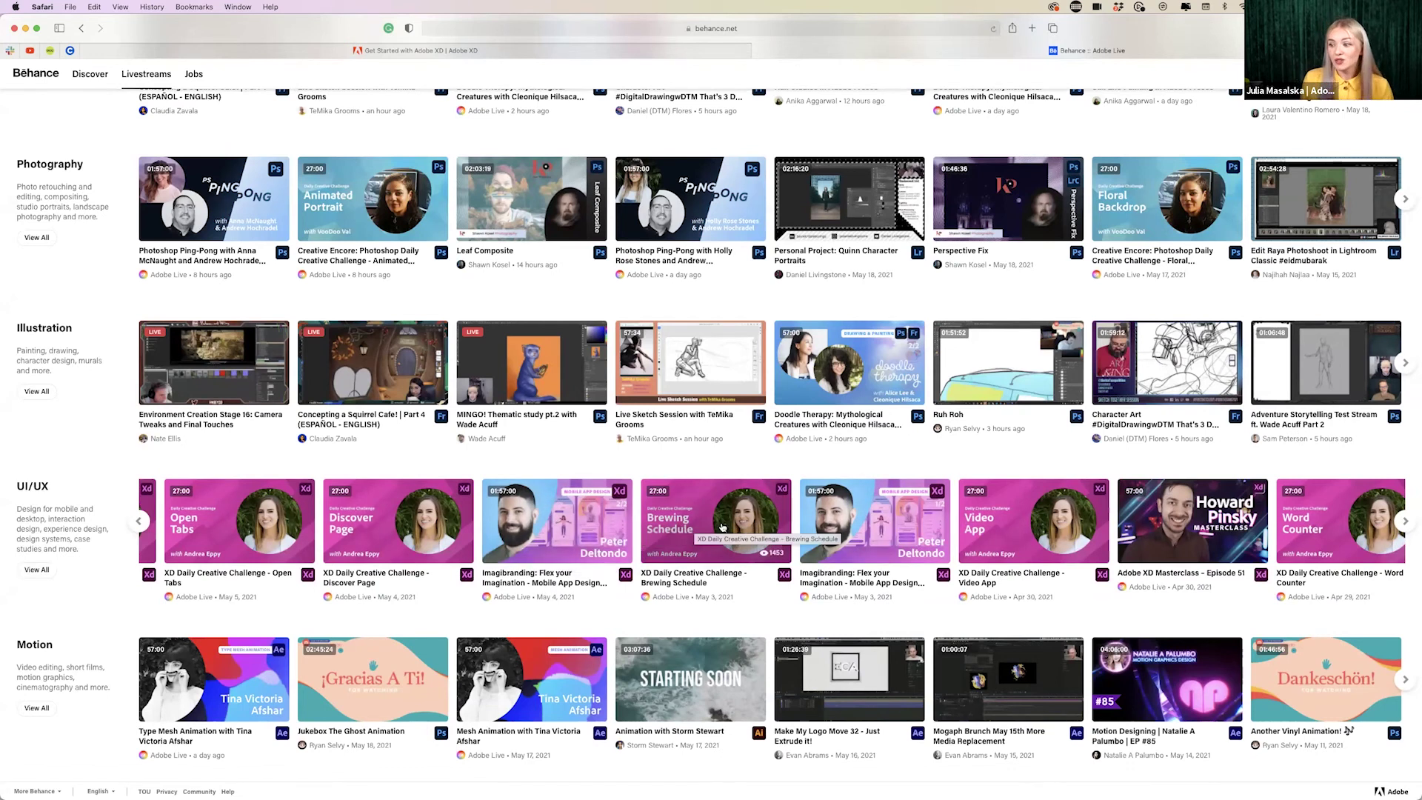
{"action": "scroll", "coordinate": [722, 528], "scroll_direction": "left", "scroll_amount": 5}
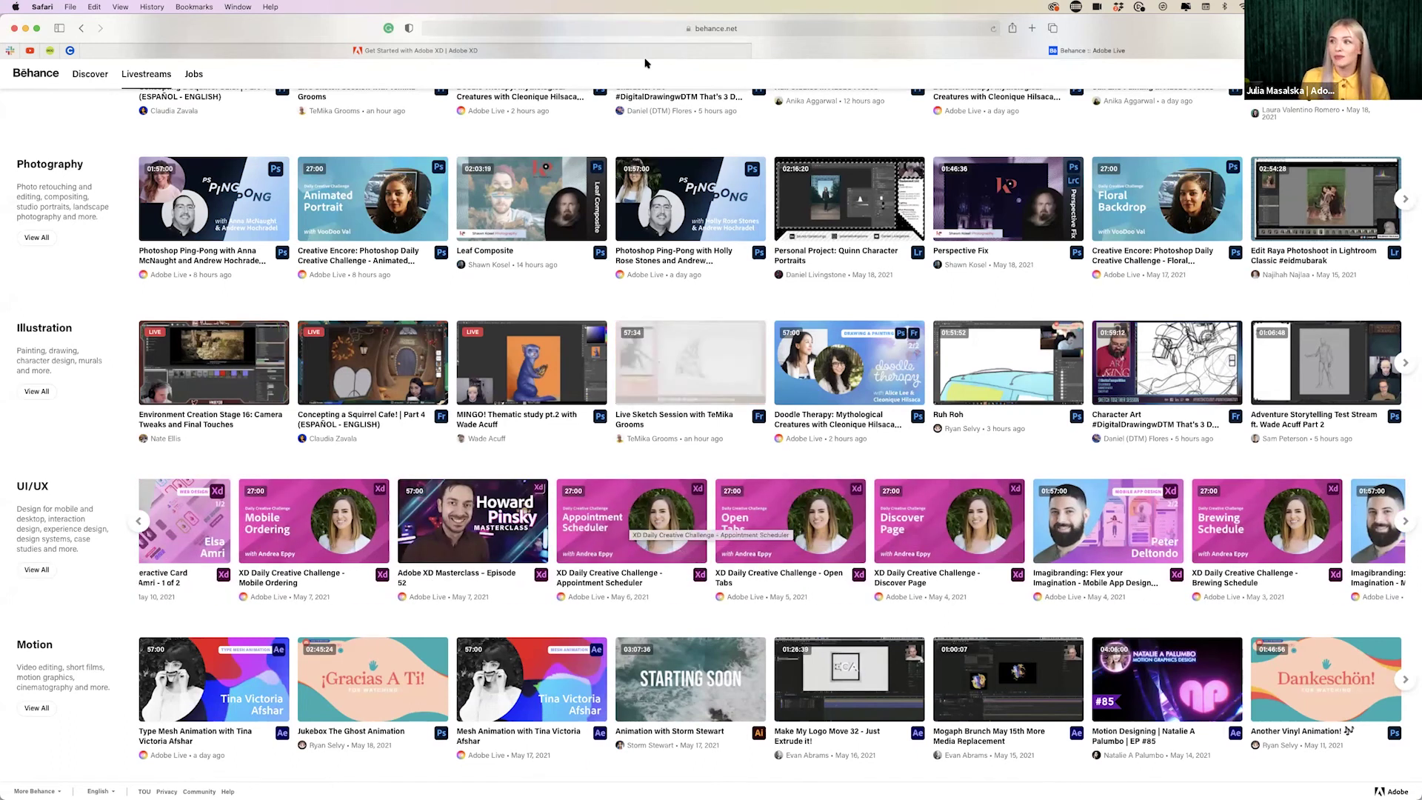
- Reveal the full Livestreams page address without the favourites list, then review the page
{"action": "left_click", "coordinate": [720, 28]}
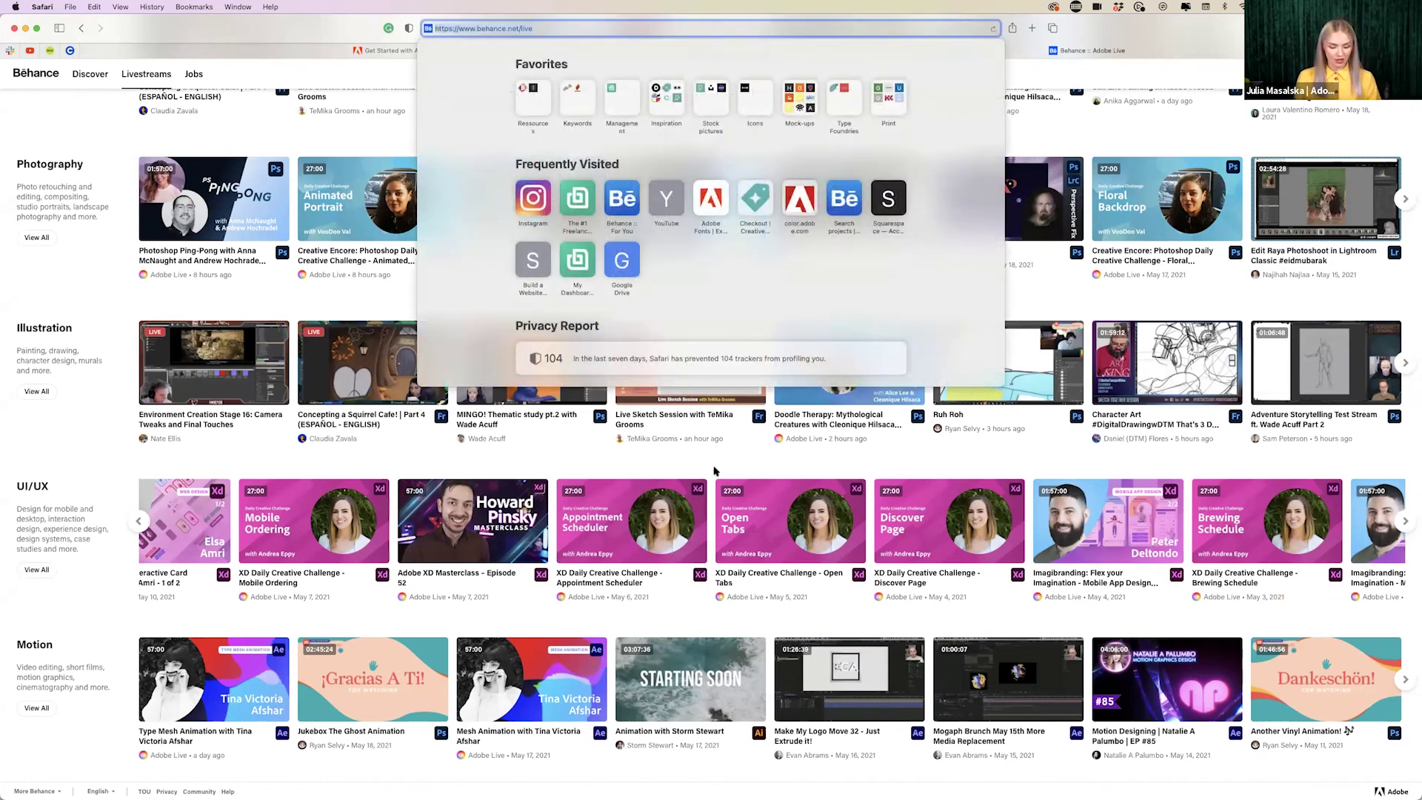
{"action": "key", "text": "Escape"}
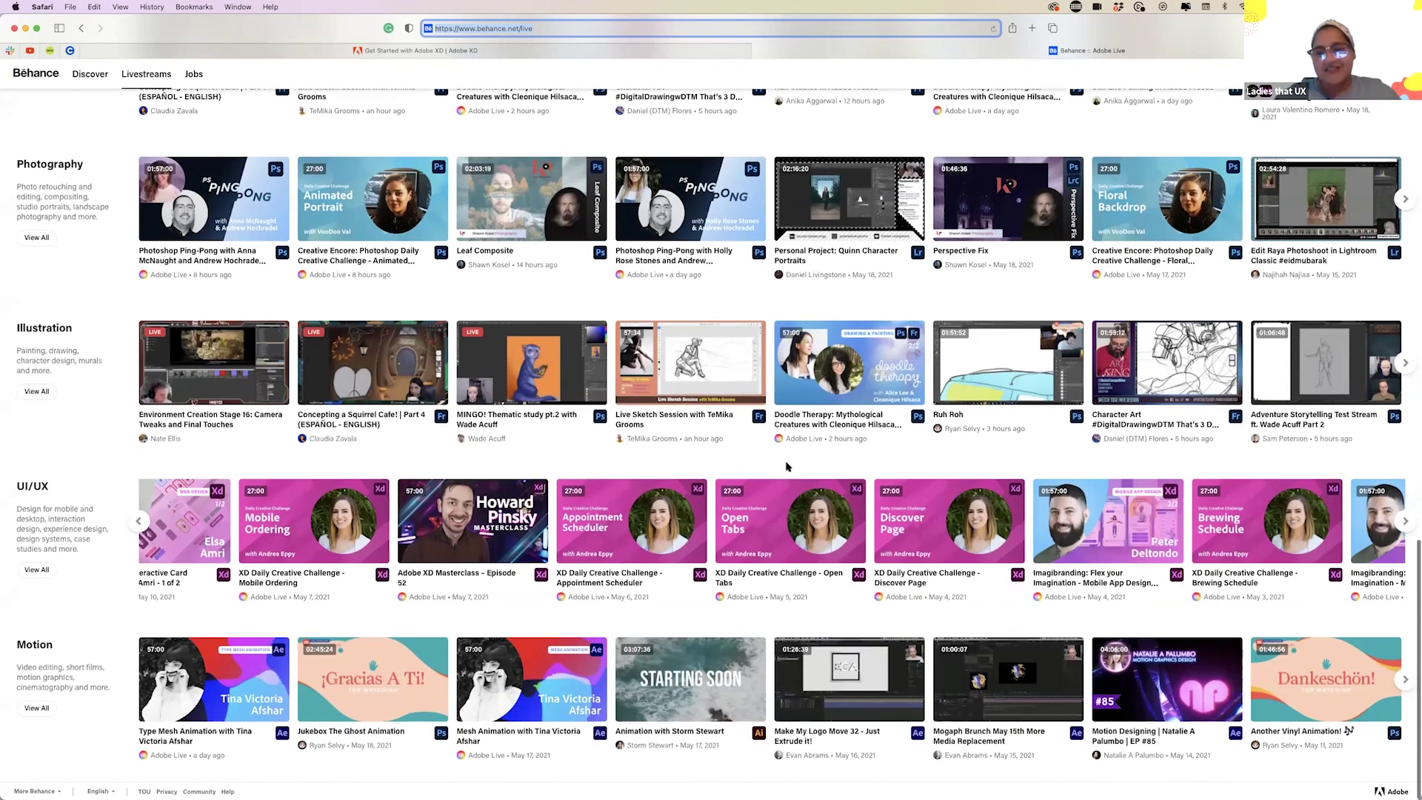
{"action": "scroll", "coordinate": [787, 465], "scroll_direction": "up", "scroll_amount": 3}
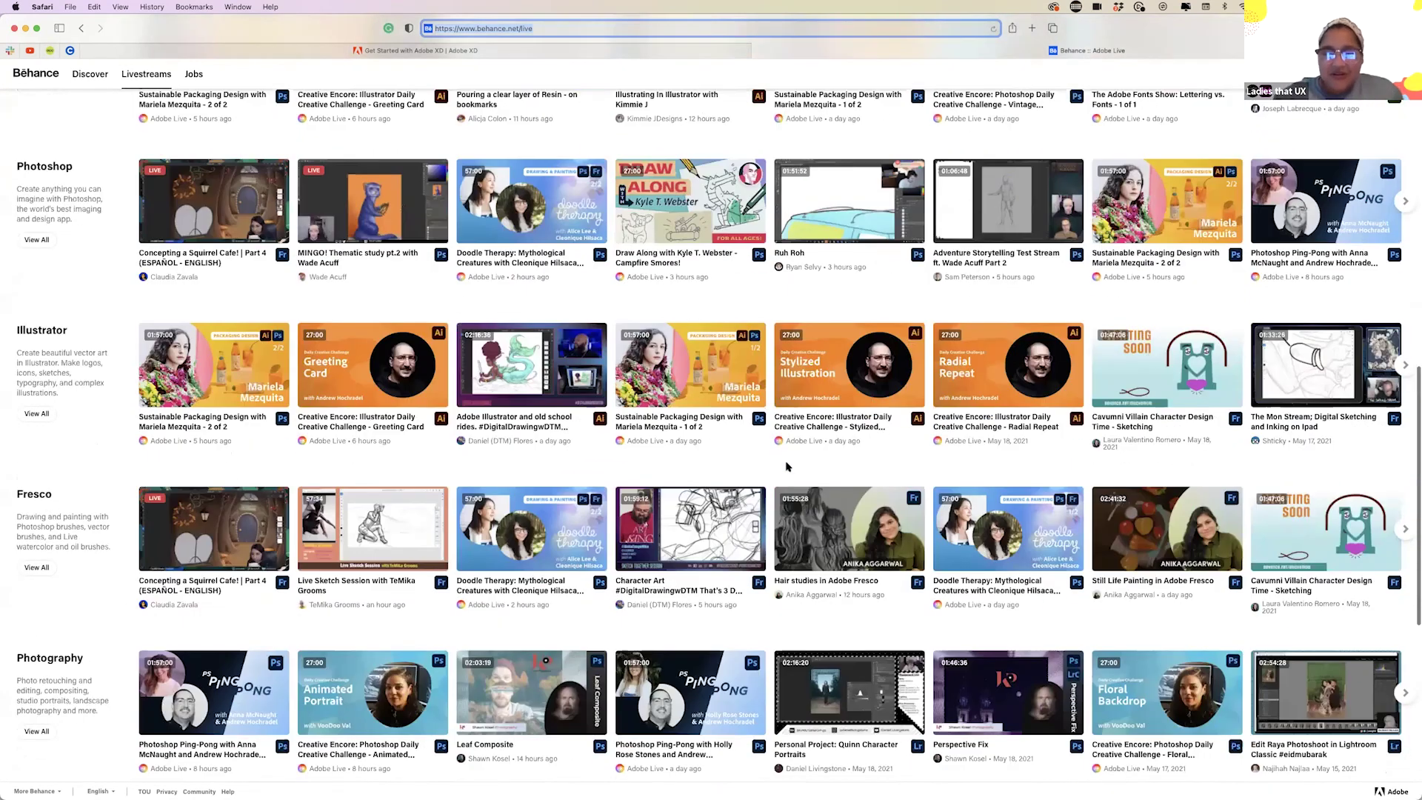
{"action": "scroll", "coordinate": [786, 466], "scroll_direction": "up", "scroll_amount": 12}
{"action": "scroll", "coordinate": [787, 466], "scroll_direction": "down", "scroll_amount": 6}
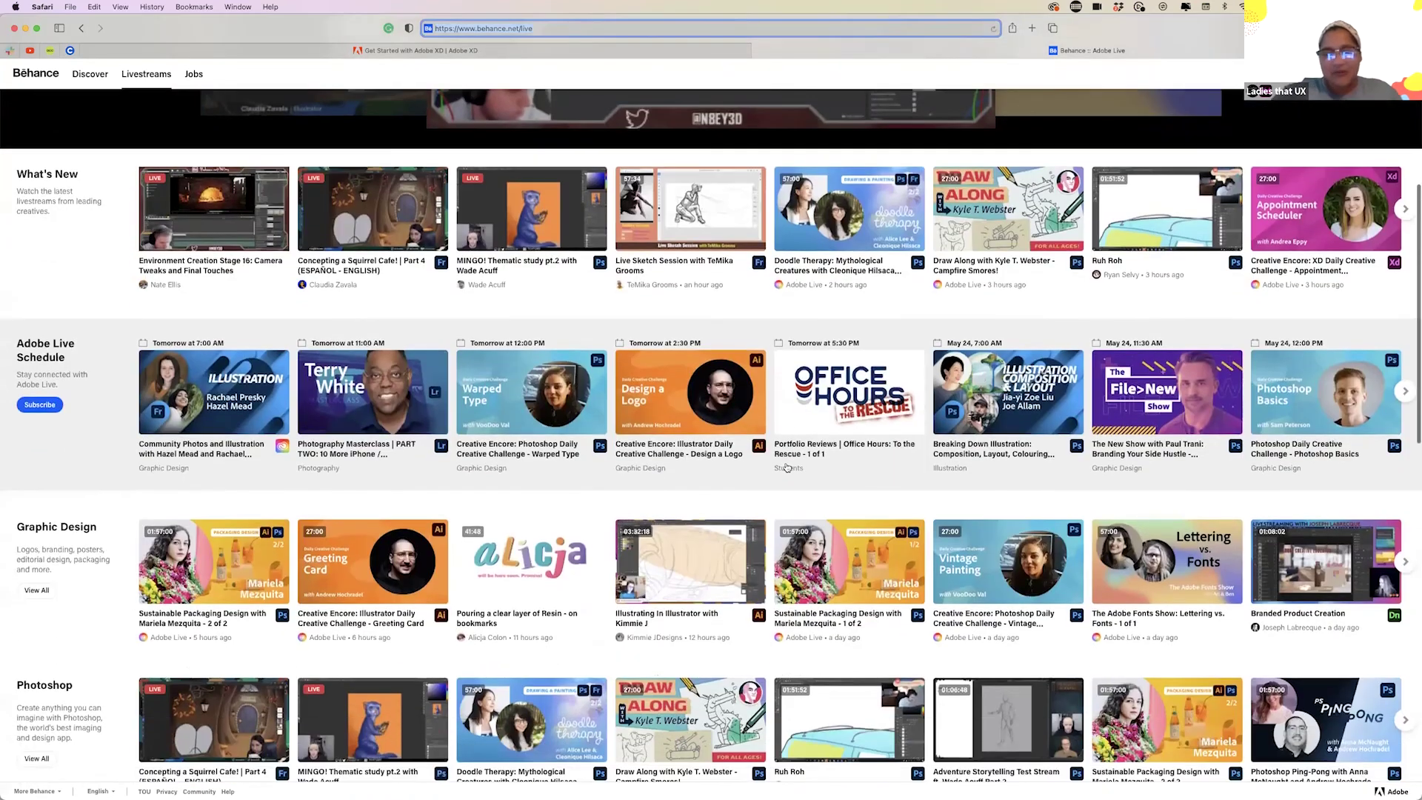
{"action": "scroll", "coordinate": [786, 467], "scroll_direction": "down", "scroll_amount": 2}
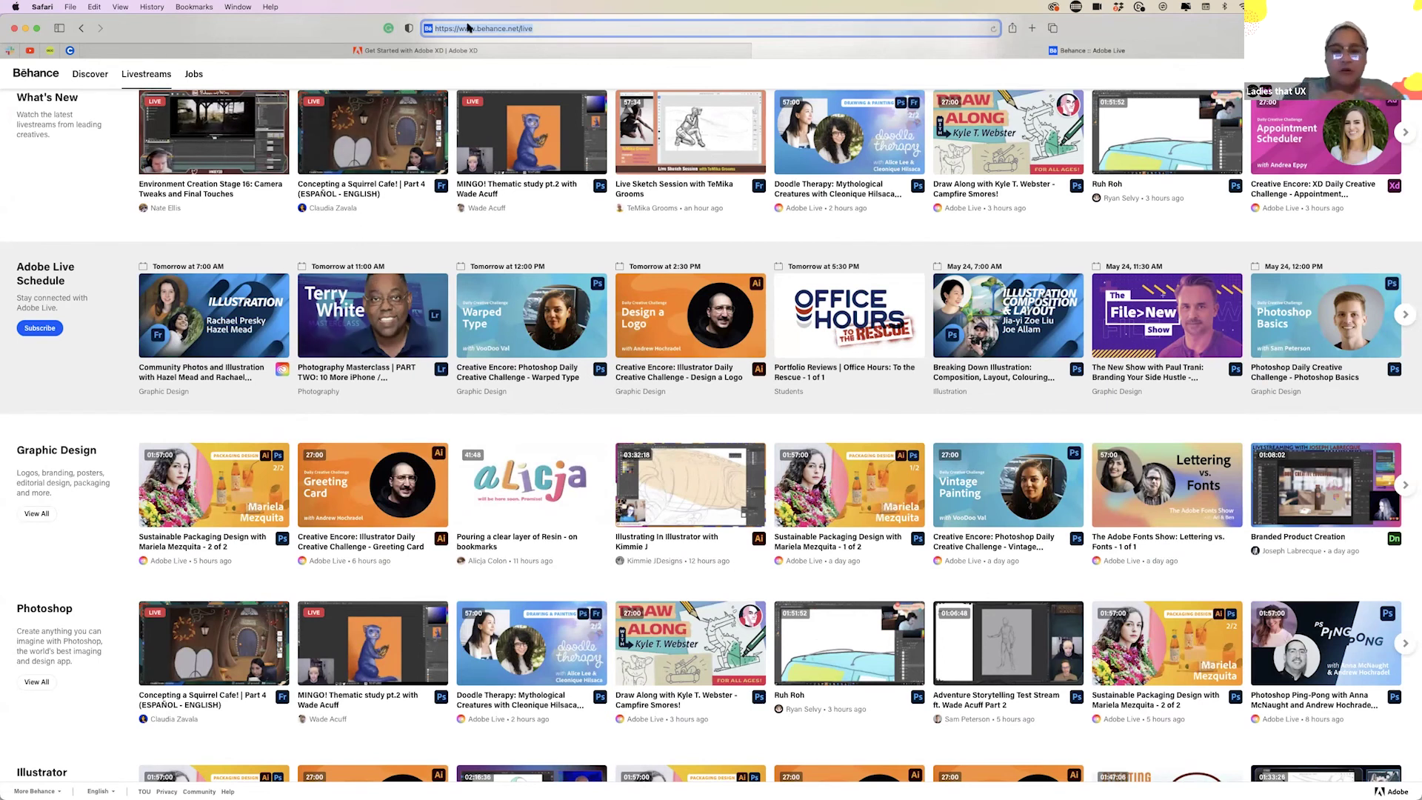
- Move Safari aside and minimize it to bring the Logo Animation Workshop file back
{"action": "left_click_drag", "start_coordinate": [1137, 58], "coordinate": [1159, 94]}
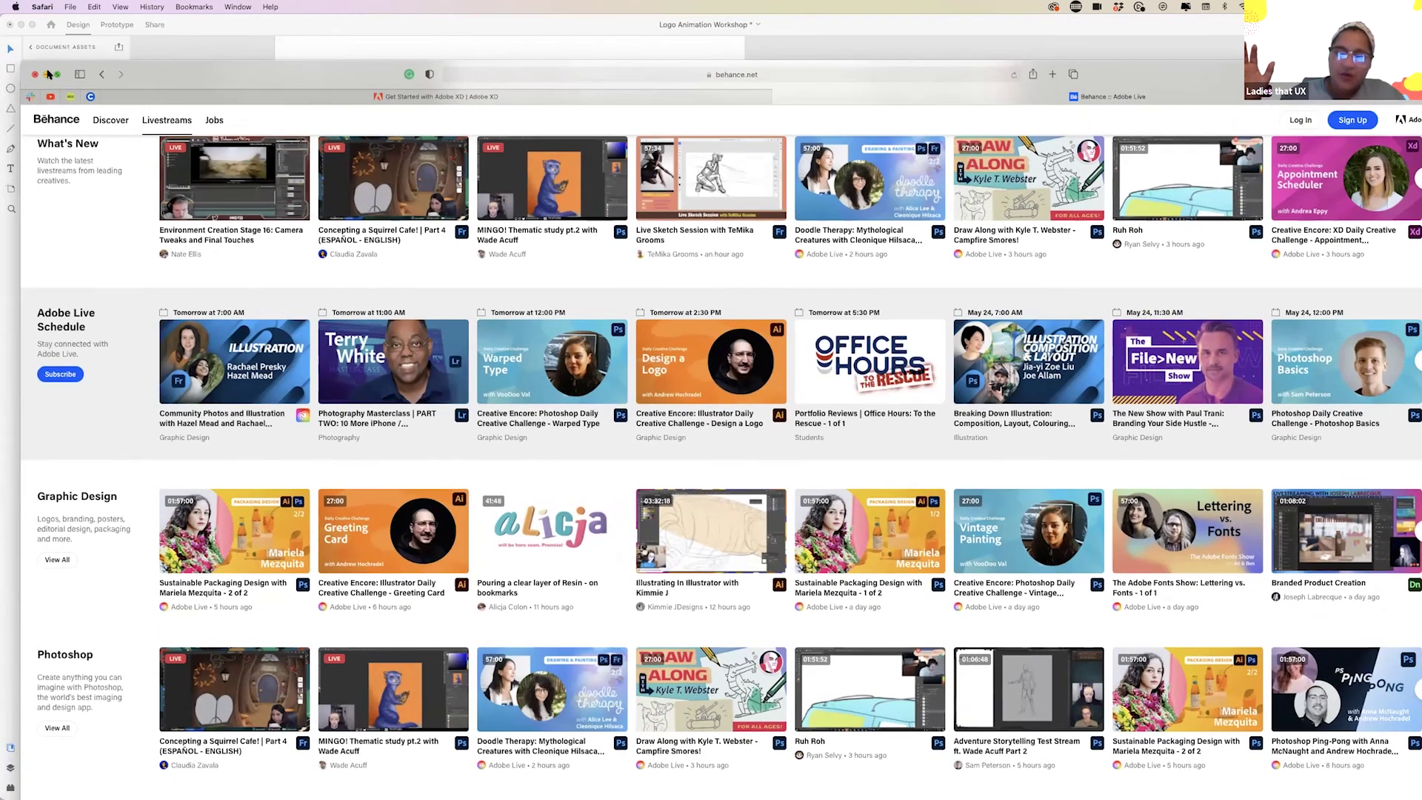
{"action": "left_click", "coordinate": [46, 65]}
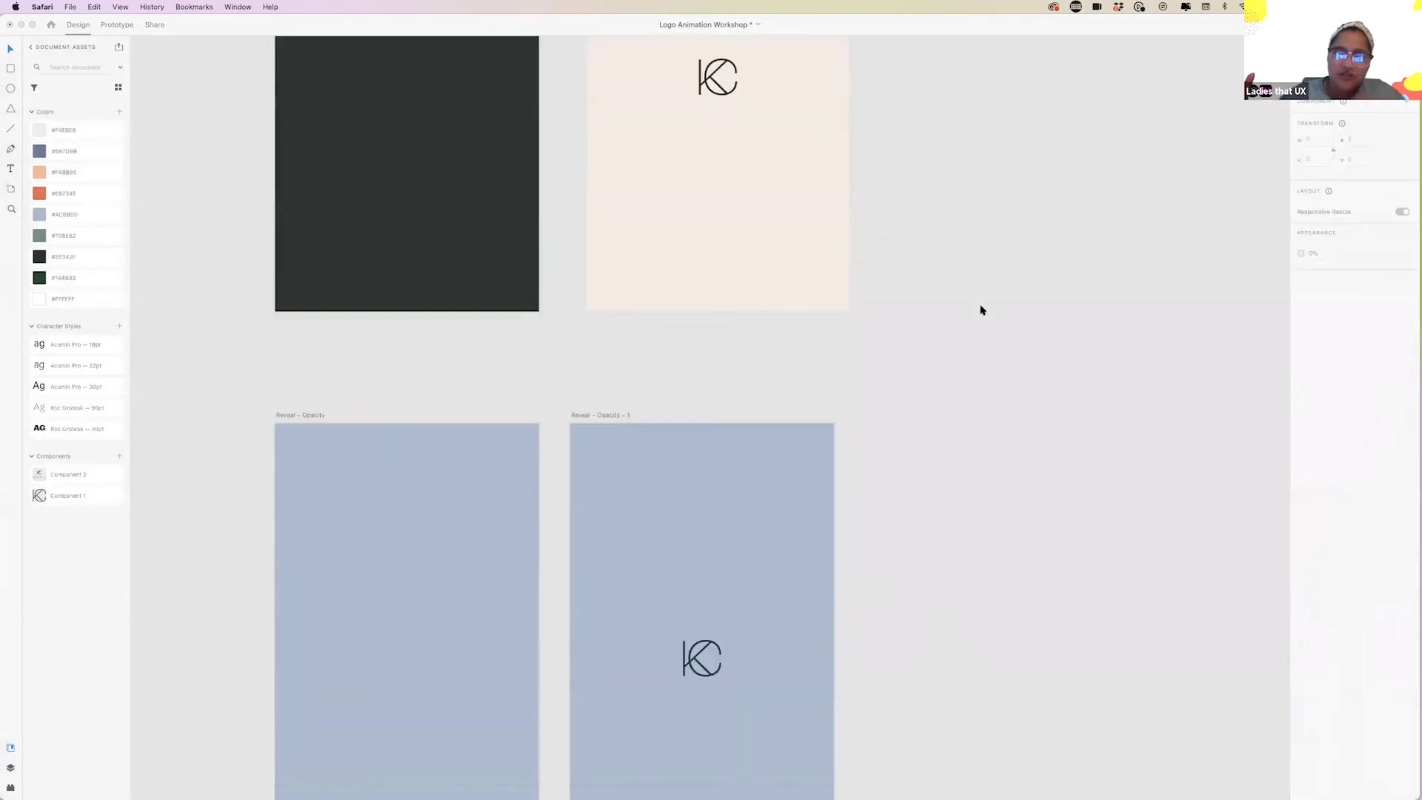
{"action": "scroll", "coordinate": [981, 309], "scroll_direction": "up", "scroll_amount": 10}
{"action": "scroll", "coordinate": [981, 310], "scroll_direction": "down", "scroll_amount": 8}
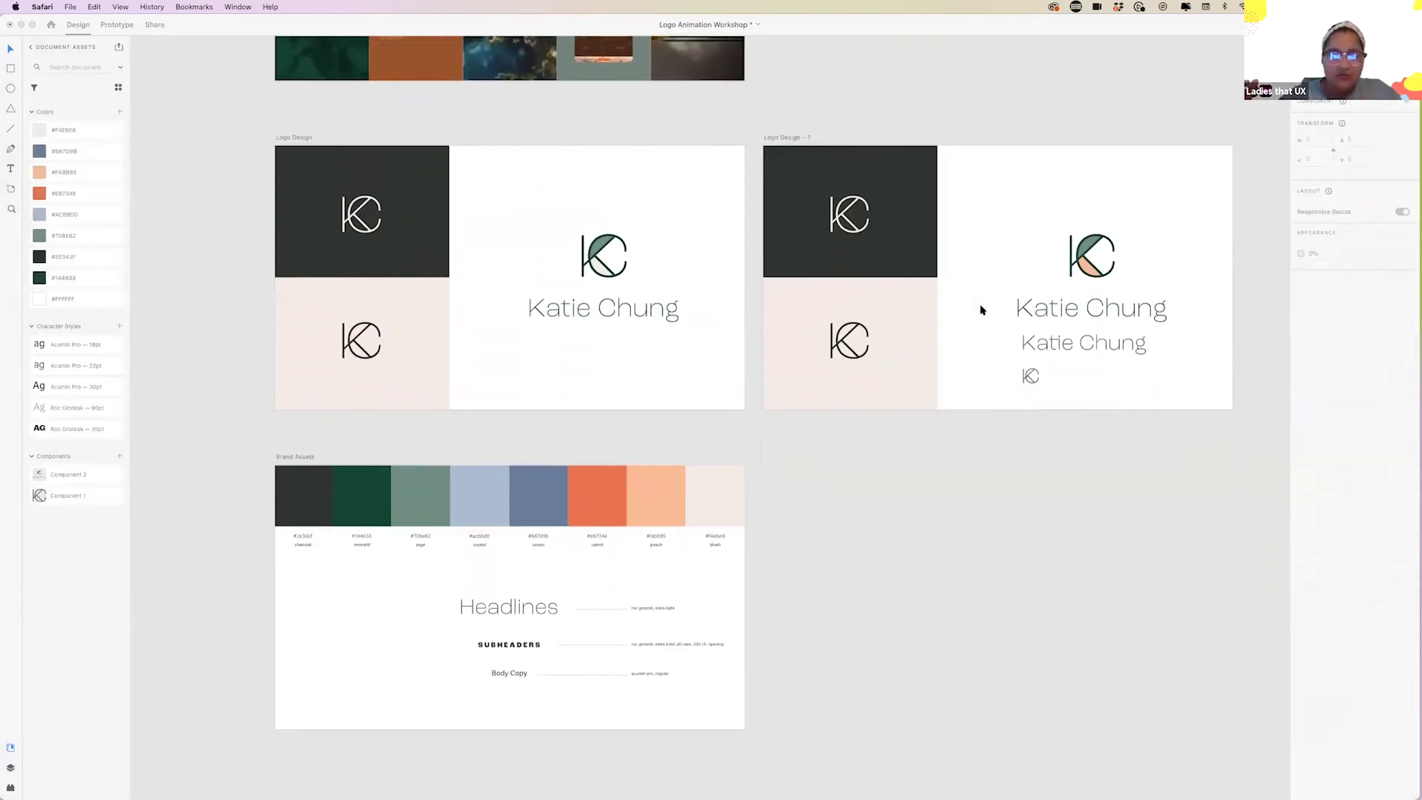
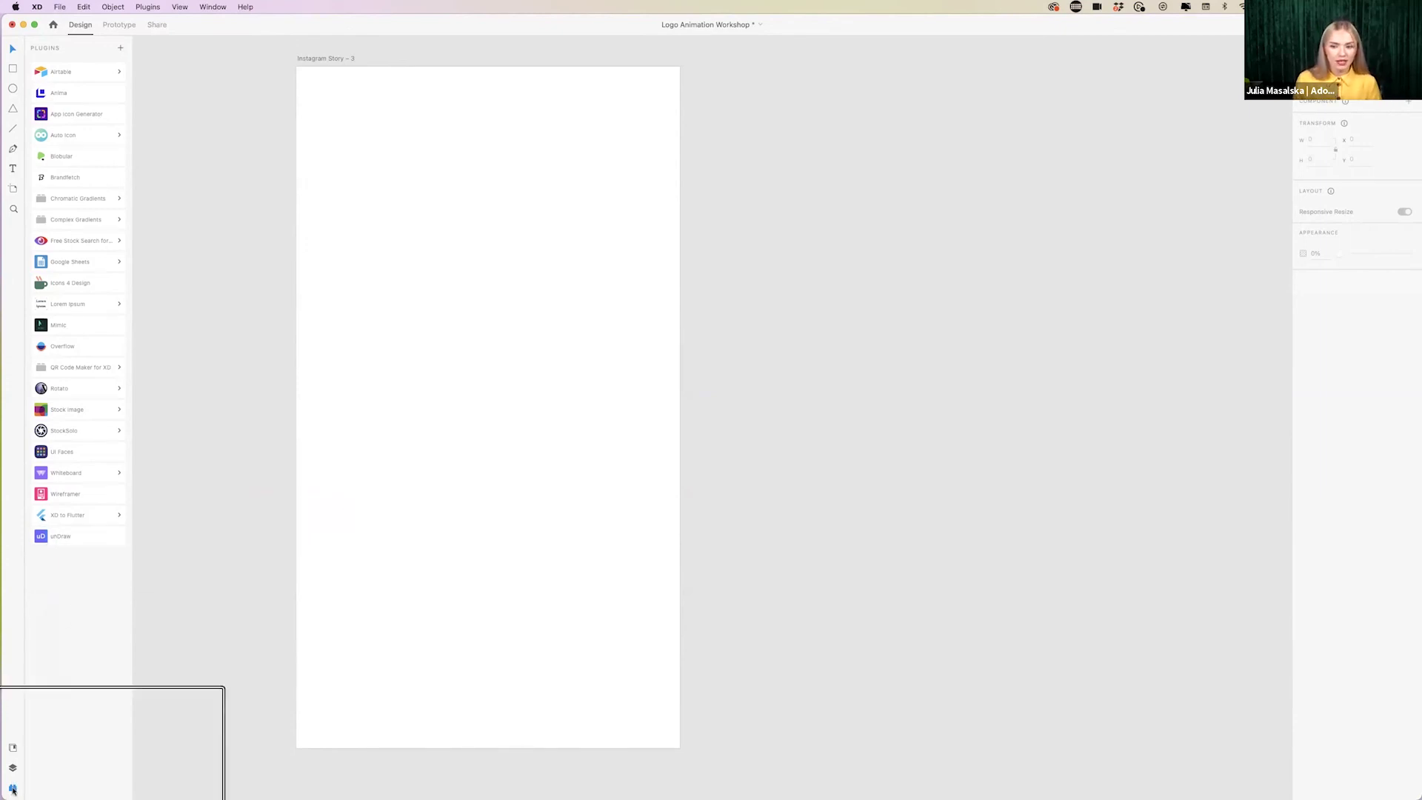
- Toggle the installed plugins list off and back on beside the empty Story – 3 artboard
{"action": "left_click", "coordinate": [12, 789]}
{"action": "left_click", "coordinate": [12, 789]}
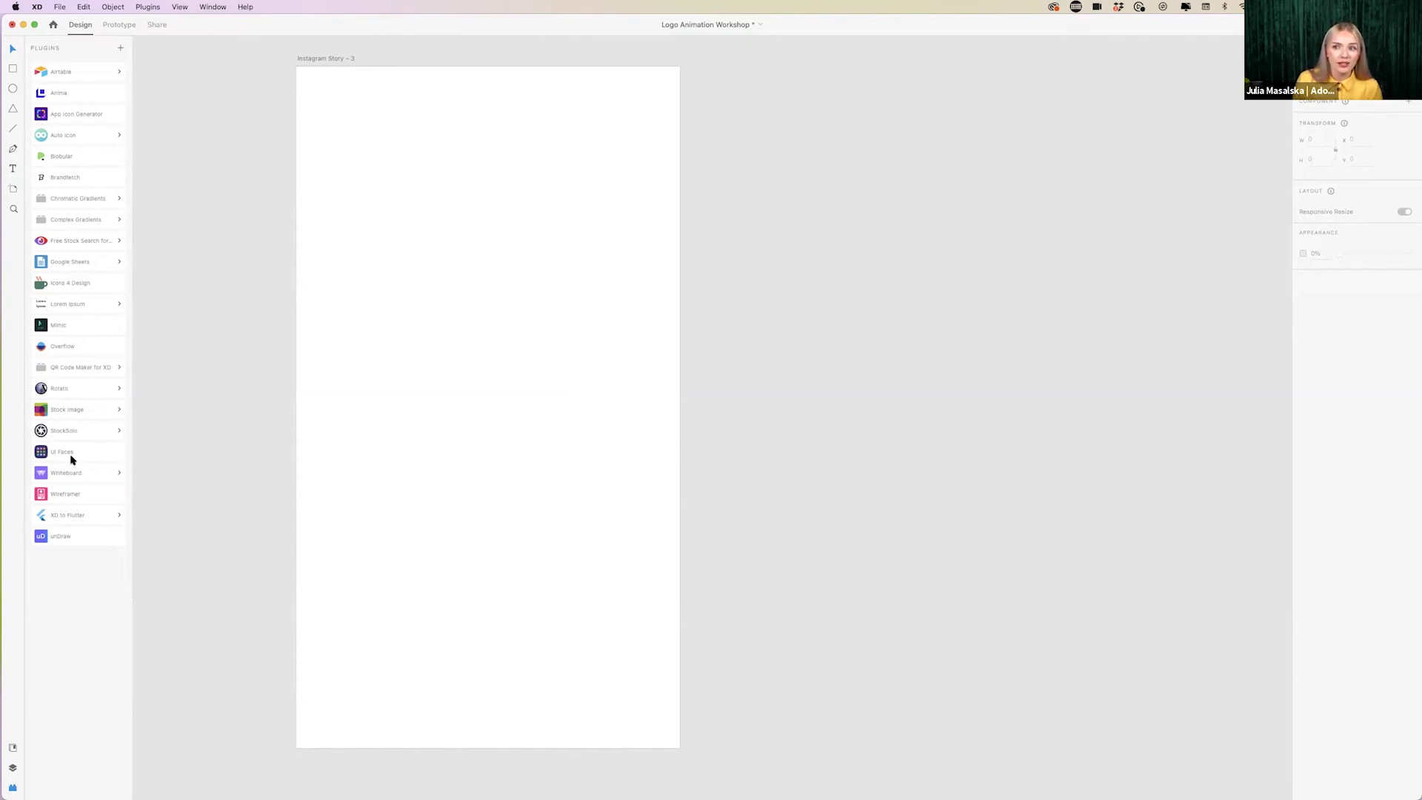
- Search the plugin browser for 'undraw', find the installed unDraw plugin, and close the browser
{"action": "left_click", "coordinate": [120, 48]}
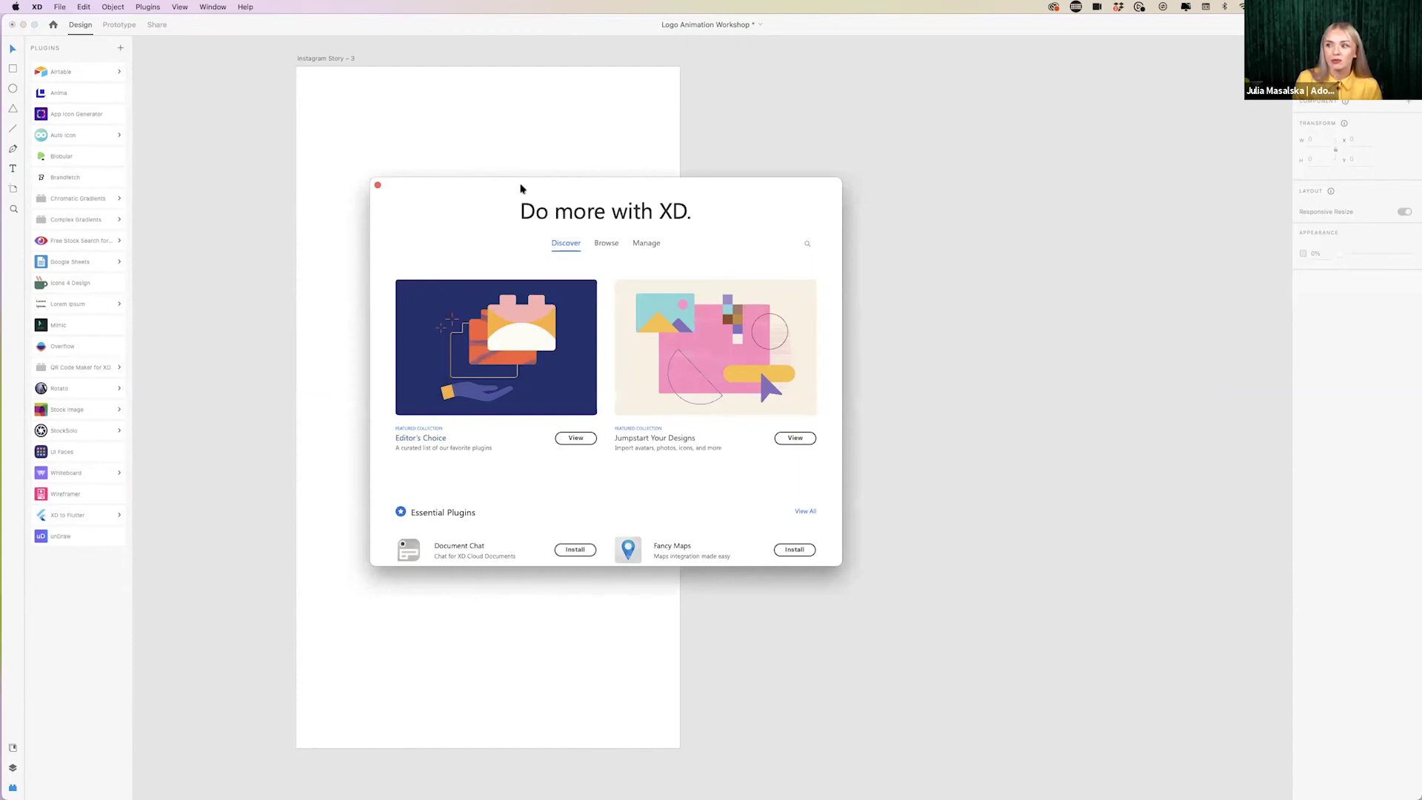
{"action": "left_click", "coordinate": [807, 243]}
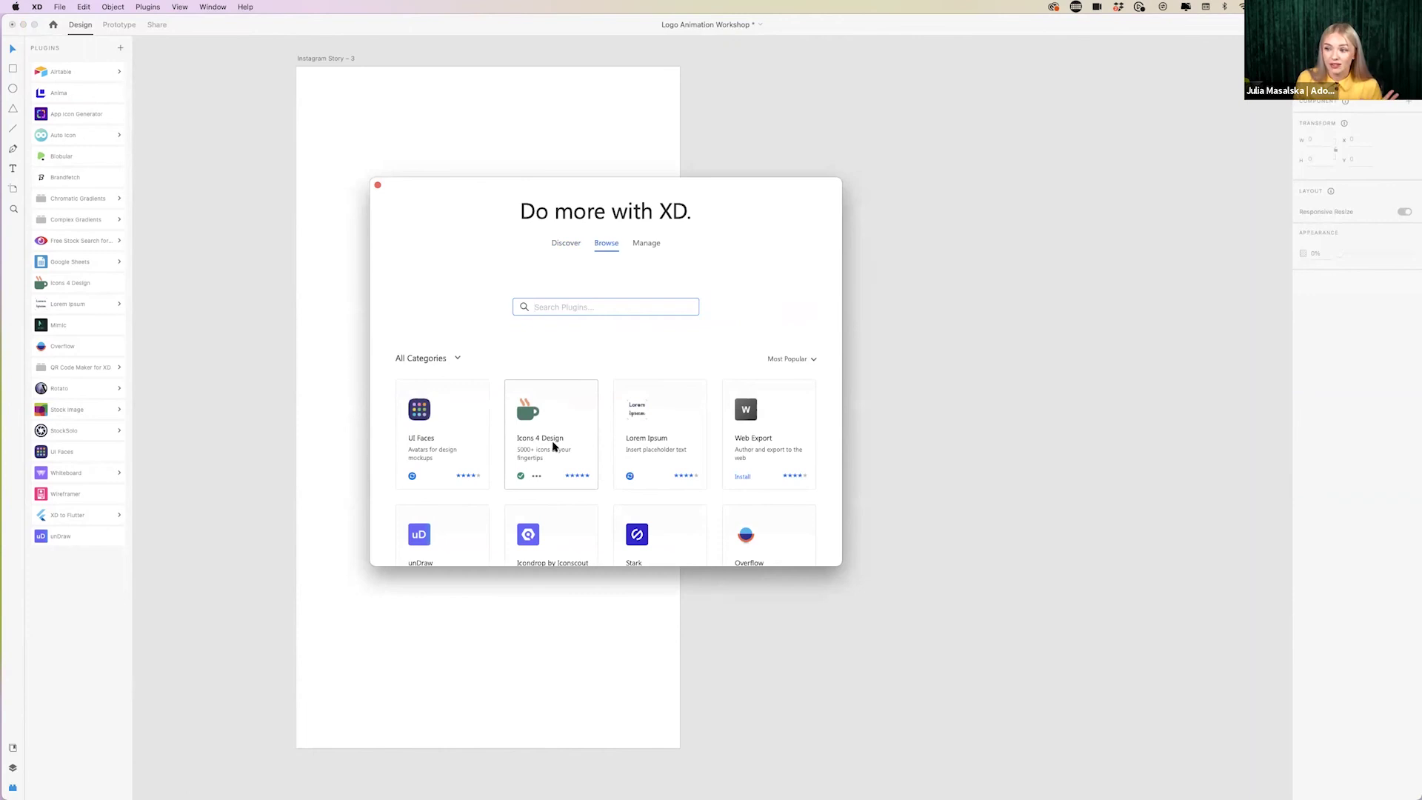
{"action": "type", "text": "undraw"}
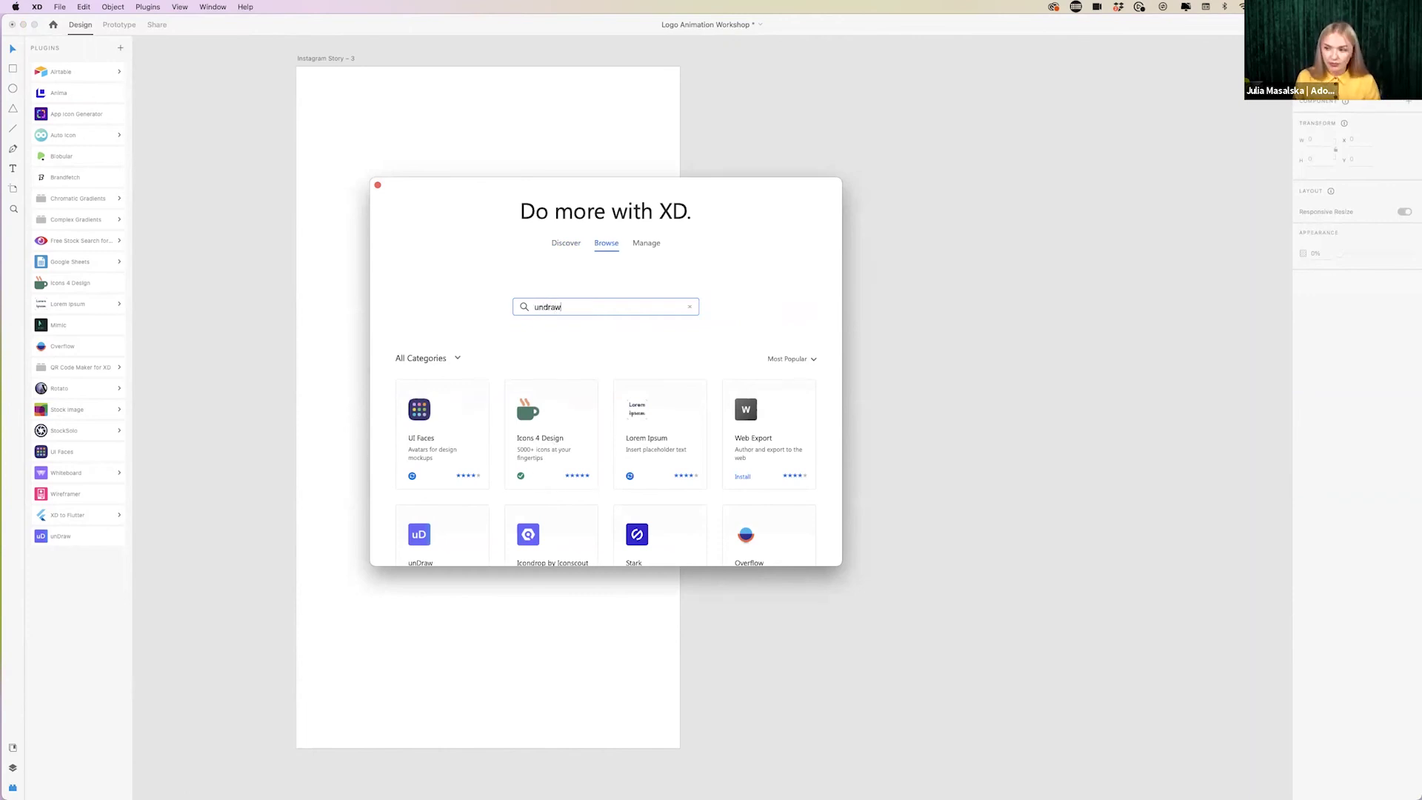
{"action": "key", "text": "Return"}
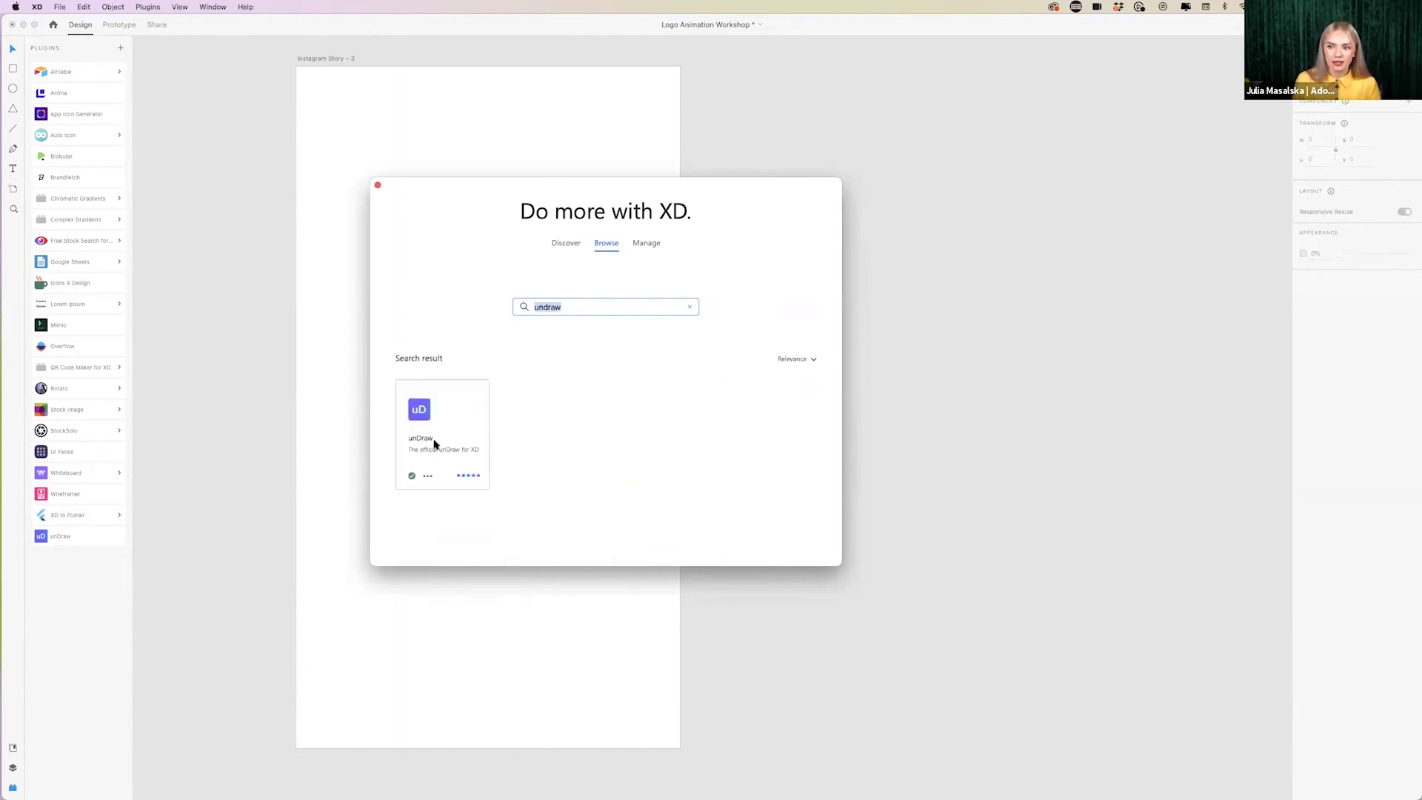
{"action": "left_click", "coordinate": [378, 186]}
- Open the unDraw library, try dark green, then return the illustration colour to purple
{"action": "left_click", "coordinate": [74, 538]}
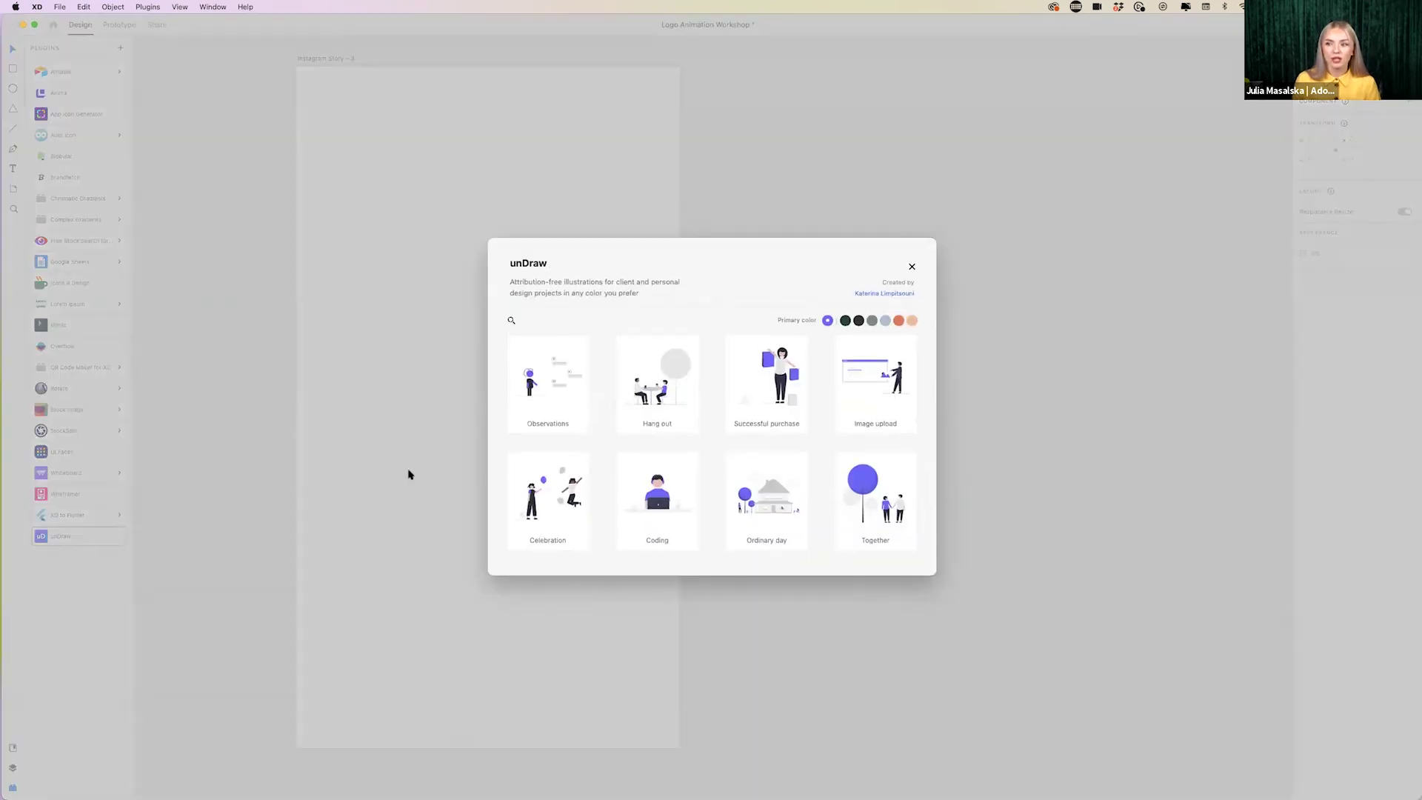
{"action": "scroll", "coordinate": [800, 439], "scroll_direction": "down", "scroll_amount": 10}
{"action": "scroll", "coordinate": [799, 439], "scroll_direction": "down", "scroll_amount": 3}
{"action": "scroll", "coordinate": [799, 439], "scroll_direction": "up", "scroll_amount": 15}
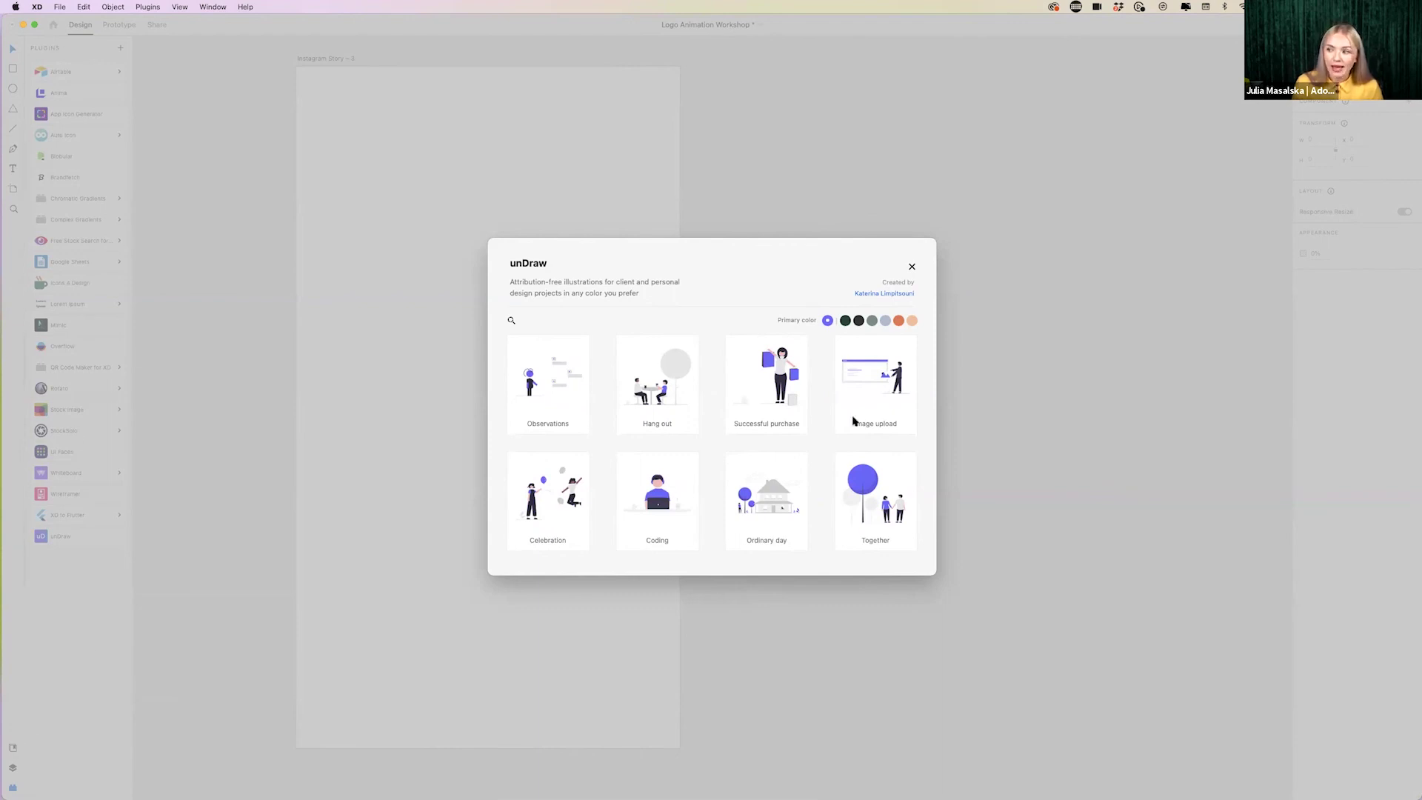
{"action": "left_click", "coordinate": [845, 323]}
{"action": "left_click", "coordinate": [511, 321]}
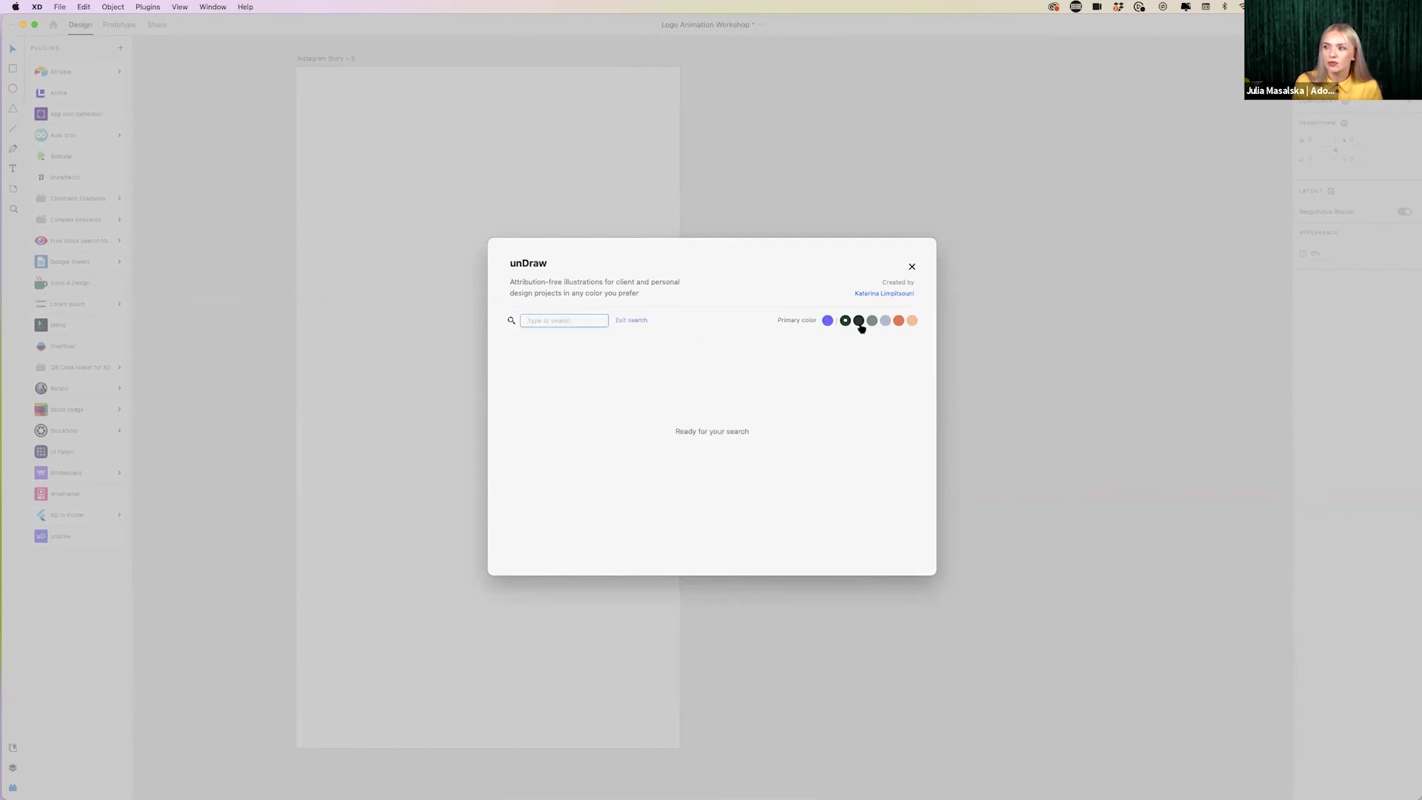
{"action": "left_click", "coordinate": [828, 320]}
{"action": "left_click", "coordinate": [631, 319]}
- Copy the purple Celebration illustration to the clipboard and close unDraw
{"action": "scroll", "coordinate": [770, 456], "scroll_direction": "down", "scroll_amount": 3}
{"action": "scroll", "coordinate": [770, 455], "scroll_direction": "down", "scroll_amount": 3}
{"action": "scroll", "coordinate": [770, 455], "scroll_direction": "up", "scroll_amount": 3}
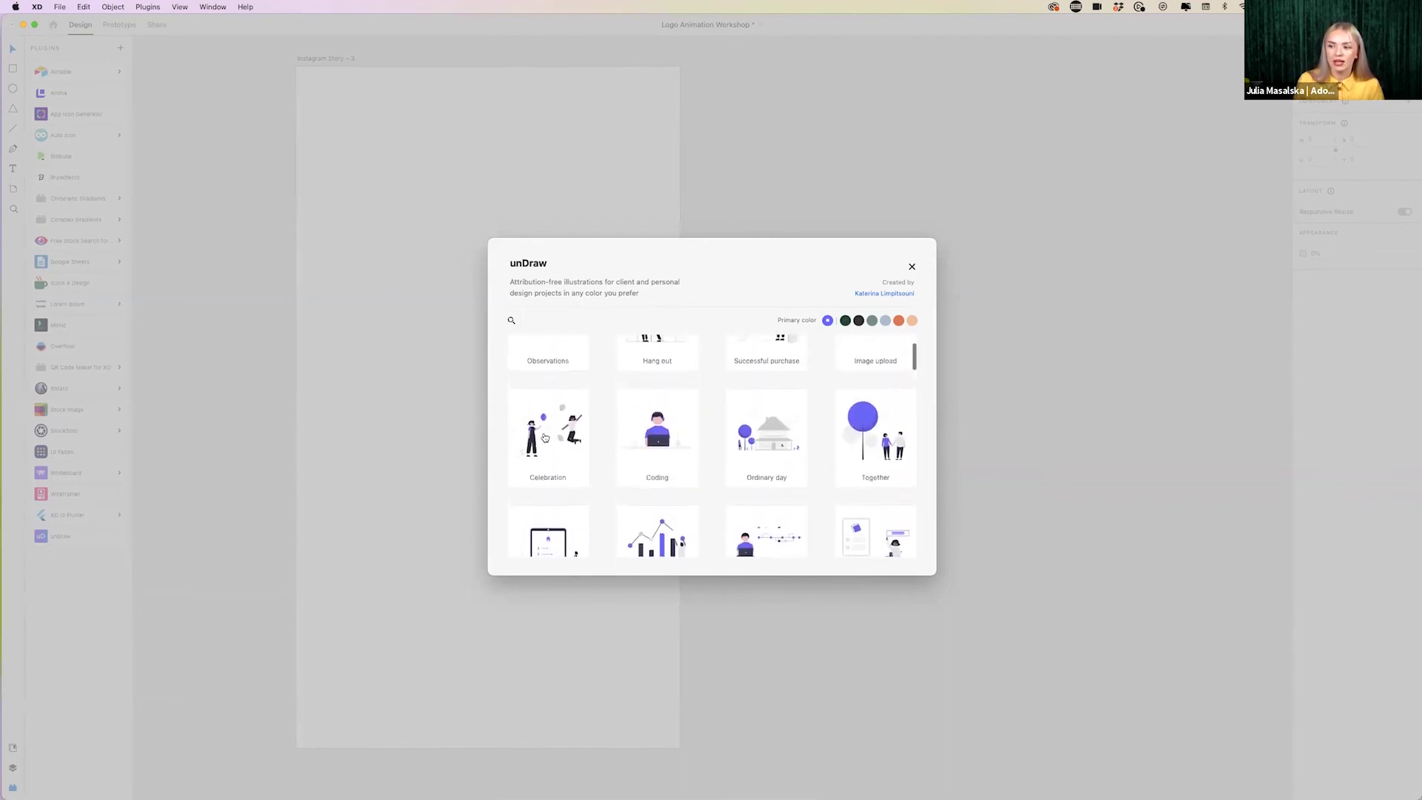
{"action": "left_click", "coordinate": [527, 443]}
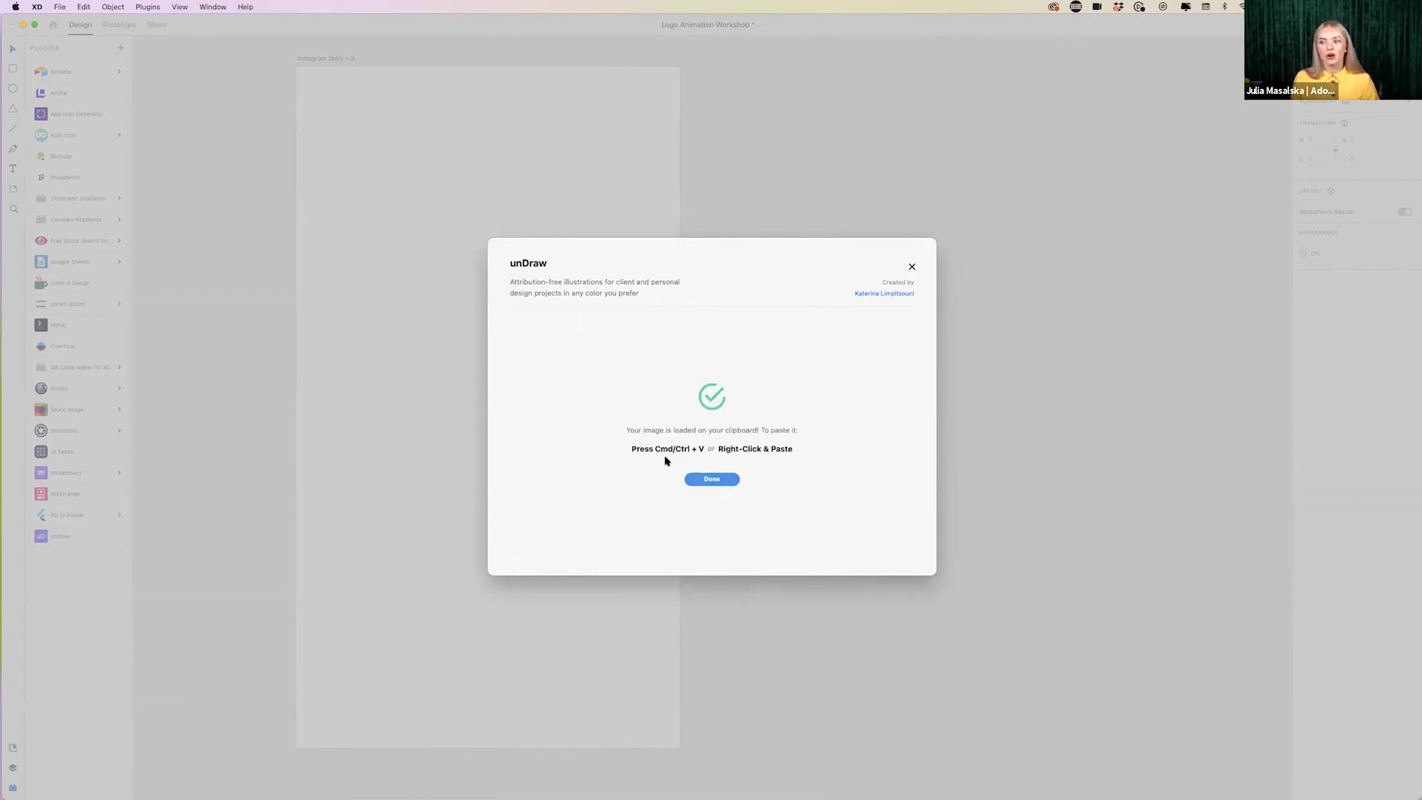
{"action": "left_click", "coordinate": [711, 479]}
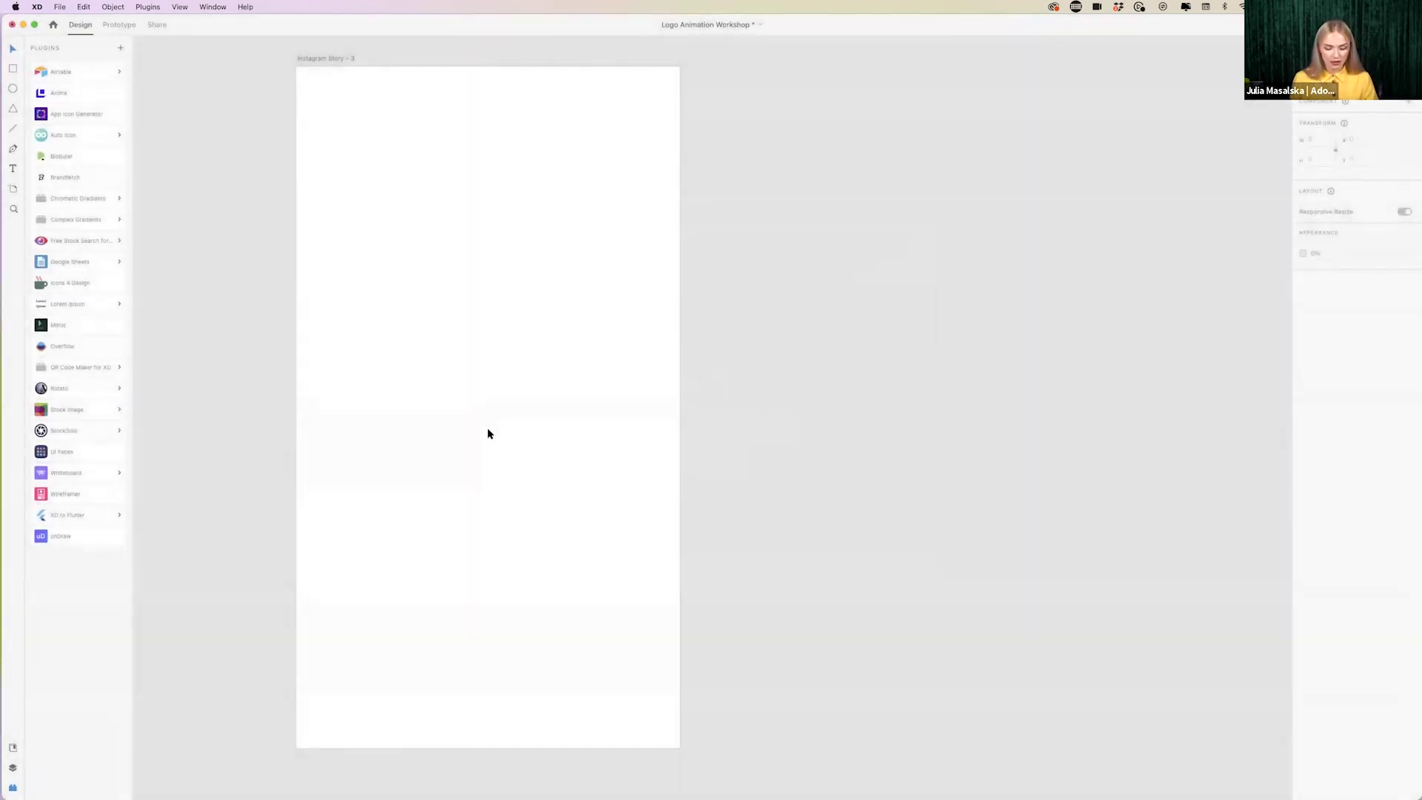
- Paste the Celebration illustration and move it to the artboard's bottom edge
{"action": "key", "text": "super+v"}
{"action": "left_click_drag", "start_coordinate": [619, 443], "coordinate": [404, 655]}
{"action": "scroll", "coordinate": [416, 558], "scroll_direction": "down", "scroll_amount": 2}
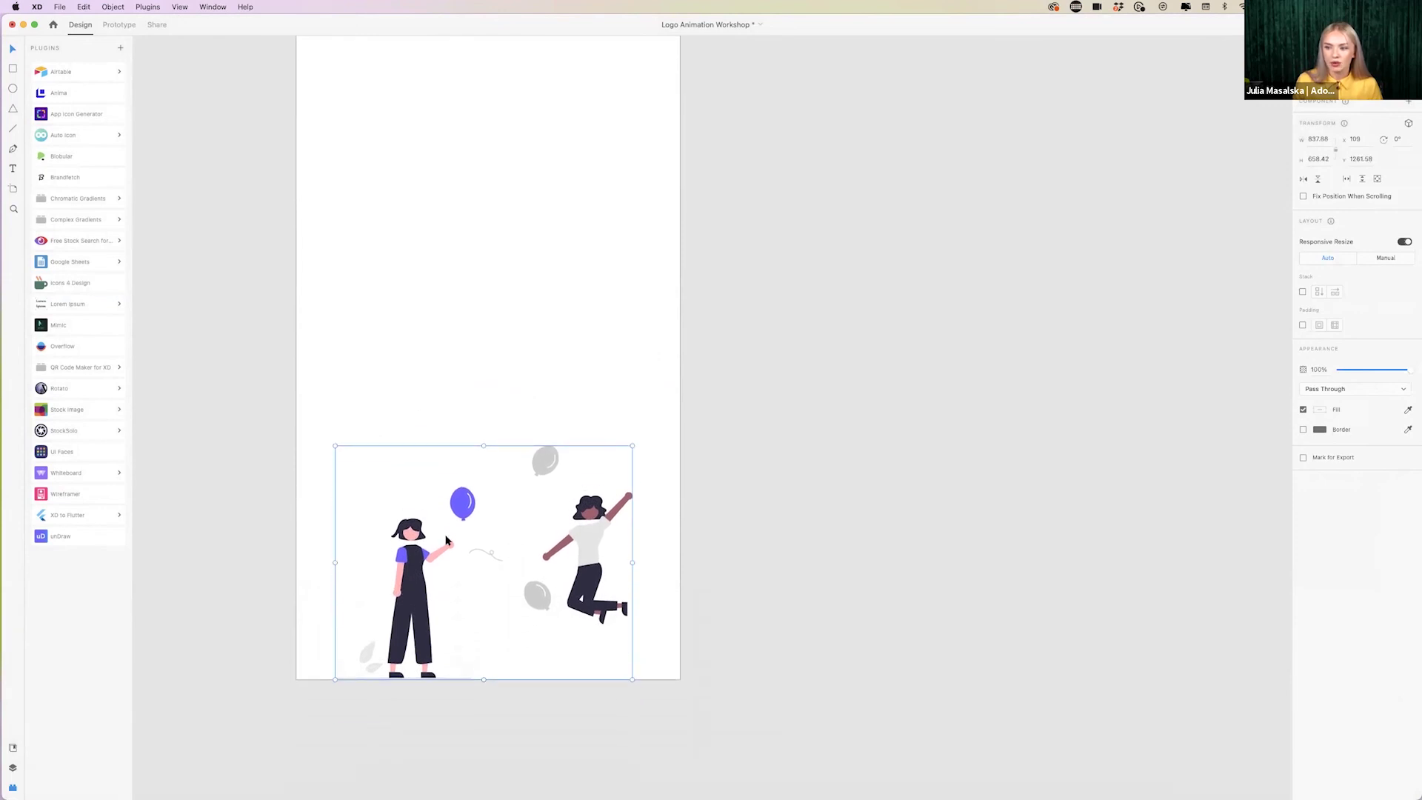
{"action": "scroll", "coordinate": [446, 538], "scroll_direction": "up", "scroll_amount": 5}
{"action": "double_click", "coordinate": [537, 286]}
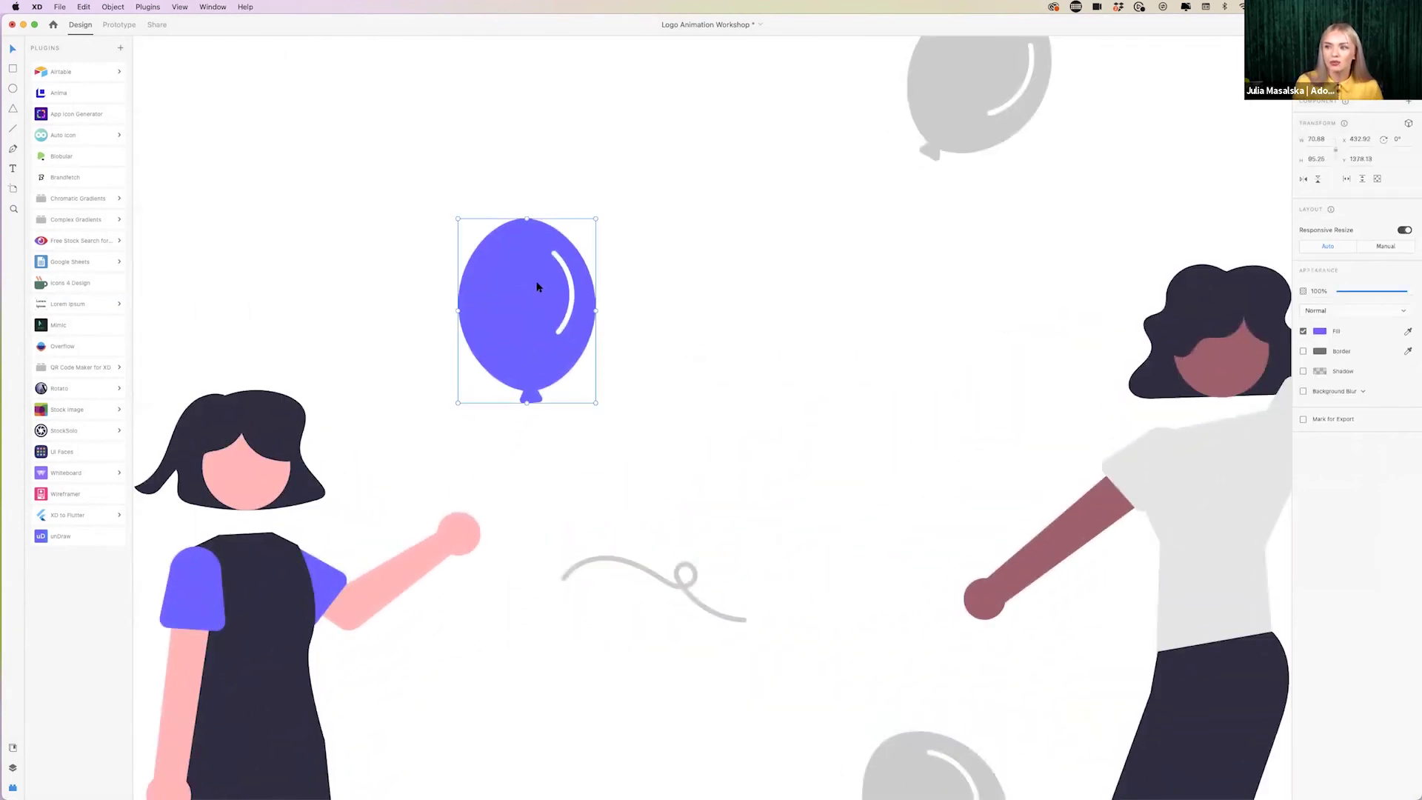
{"action": "mouse_move", "coordinate": [533, 288]}
{"action": "left_mouse_down"}
{"action": "mouse_move", "coordinate": [581, 219]}
{"action": "mouse_move", "coordinate": [538, 303]}
{"action": "left_mouse_up"}
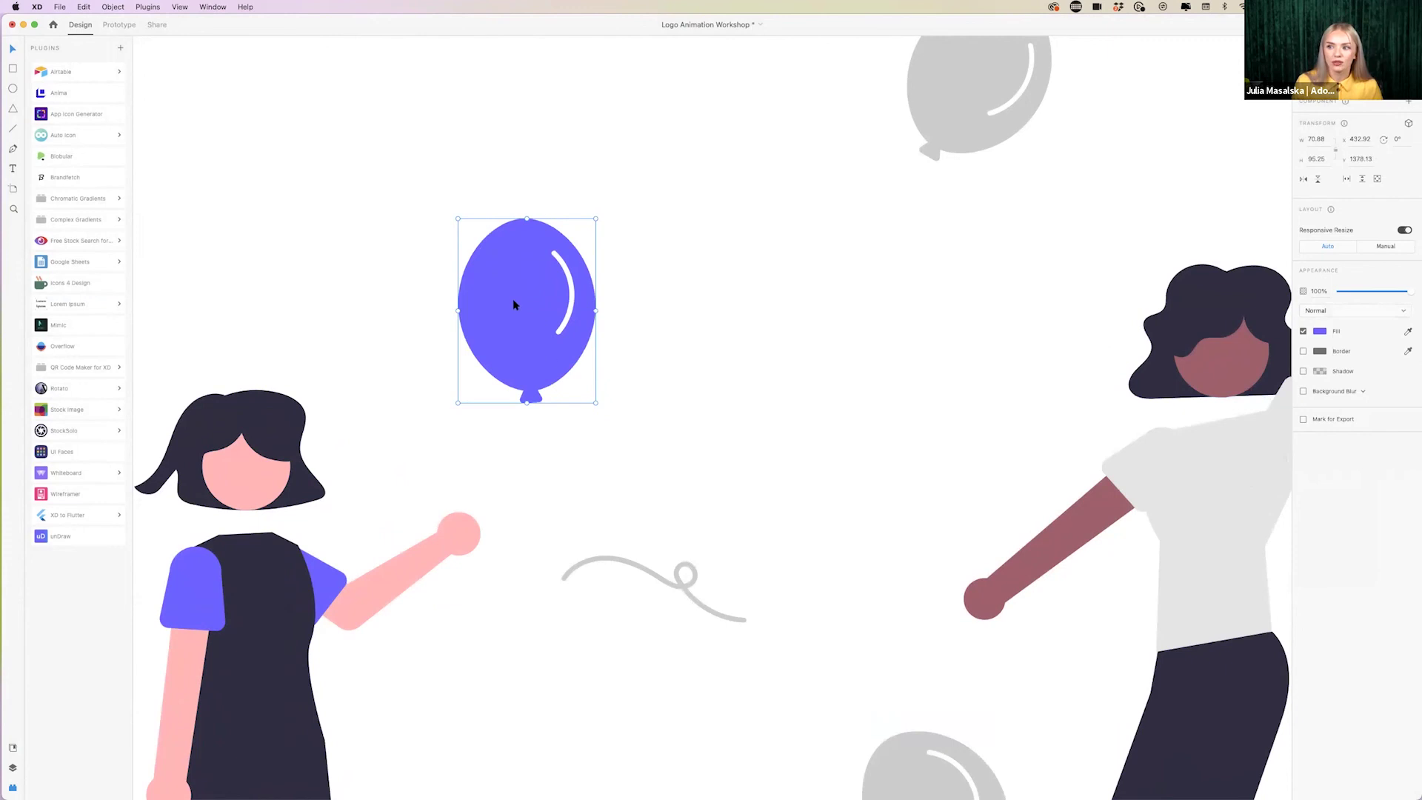
{"action": "scroll", "coordinate": [513, 304], "scroll_direction": "down", "scroll_amount": 5}
{"action": "scroll", "coordinate": [514, 304], "scroll_direction": "up", "scroll_amount": 2}
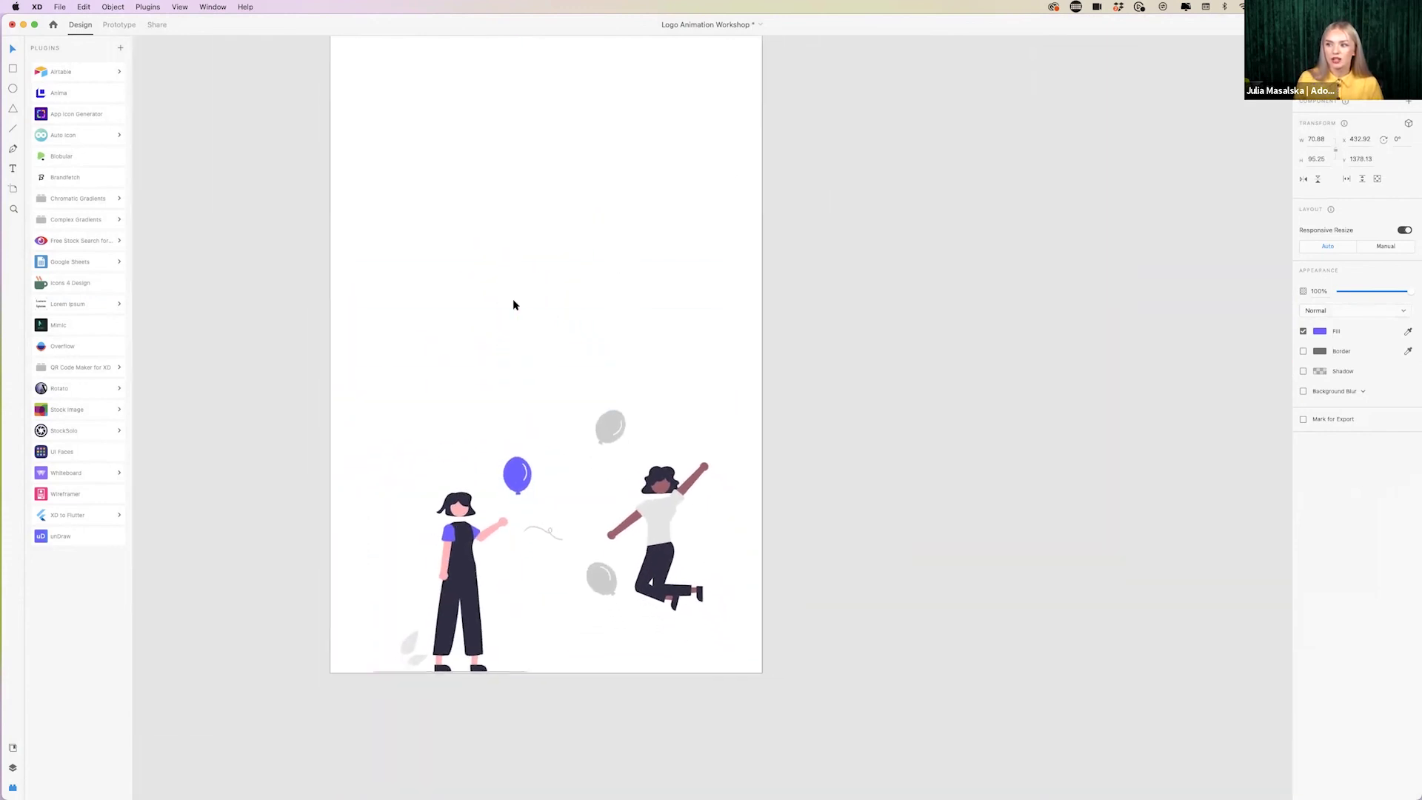
{"action": "scroll", "coordinate": [513, 304], "scroll_direction": "down", "scroll_amount": 2}
{"action": "scroll", "coordinate": [515, 308], "scroll_direction": "up", "scroll_amount": 2}
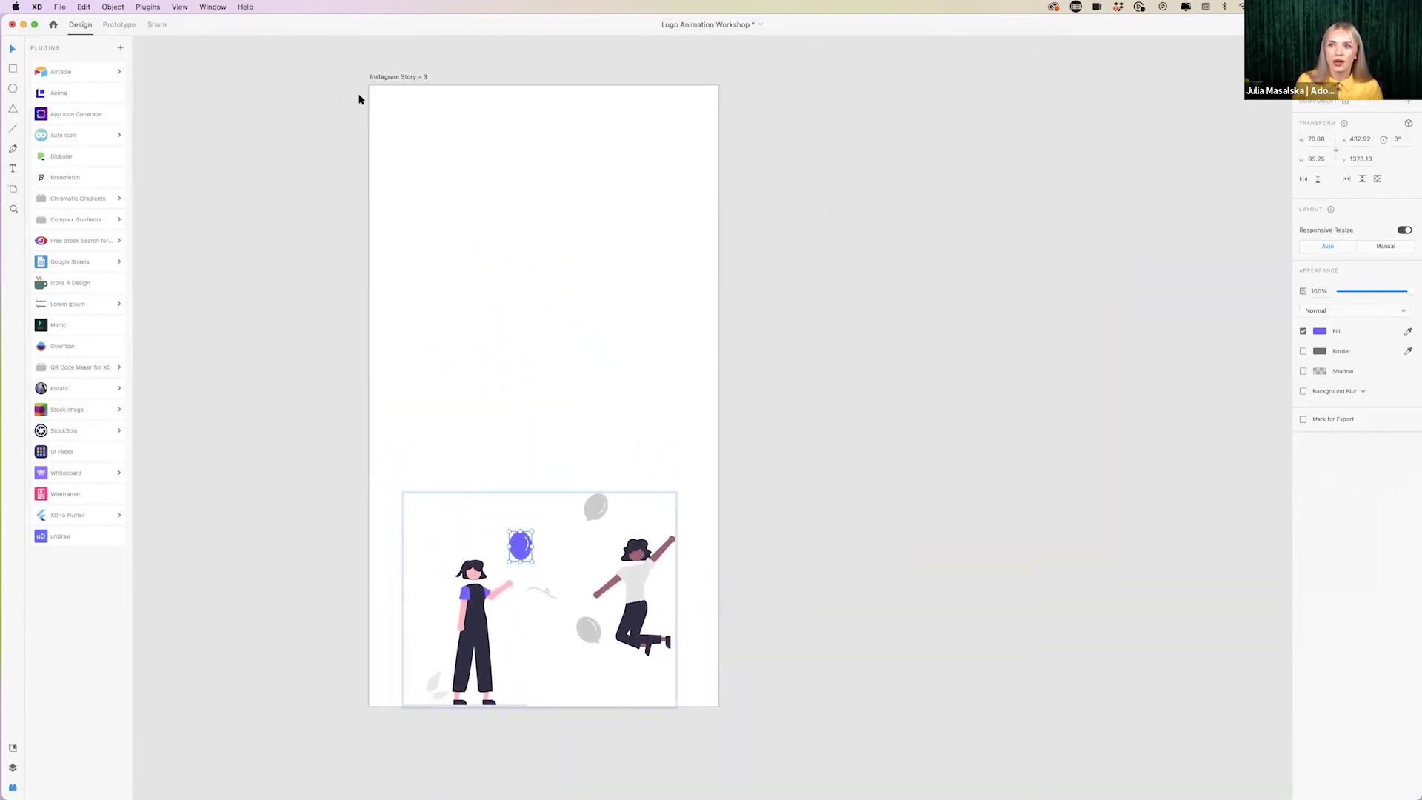
- Give the Story – 3 artboard a pale grey fill, after trying #b7bdbf and #EAEAD9
{"action": "left_click", "coordinate": [403, 79]}
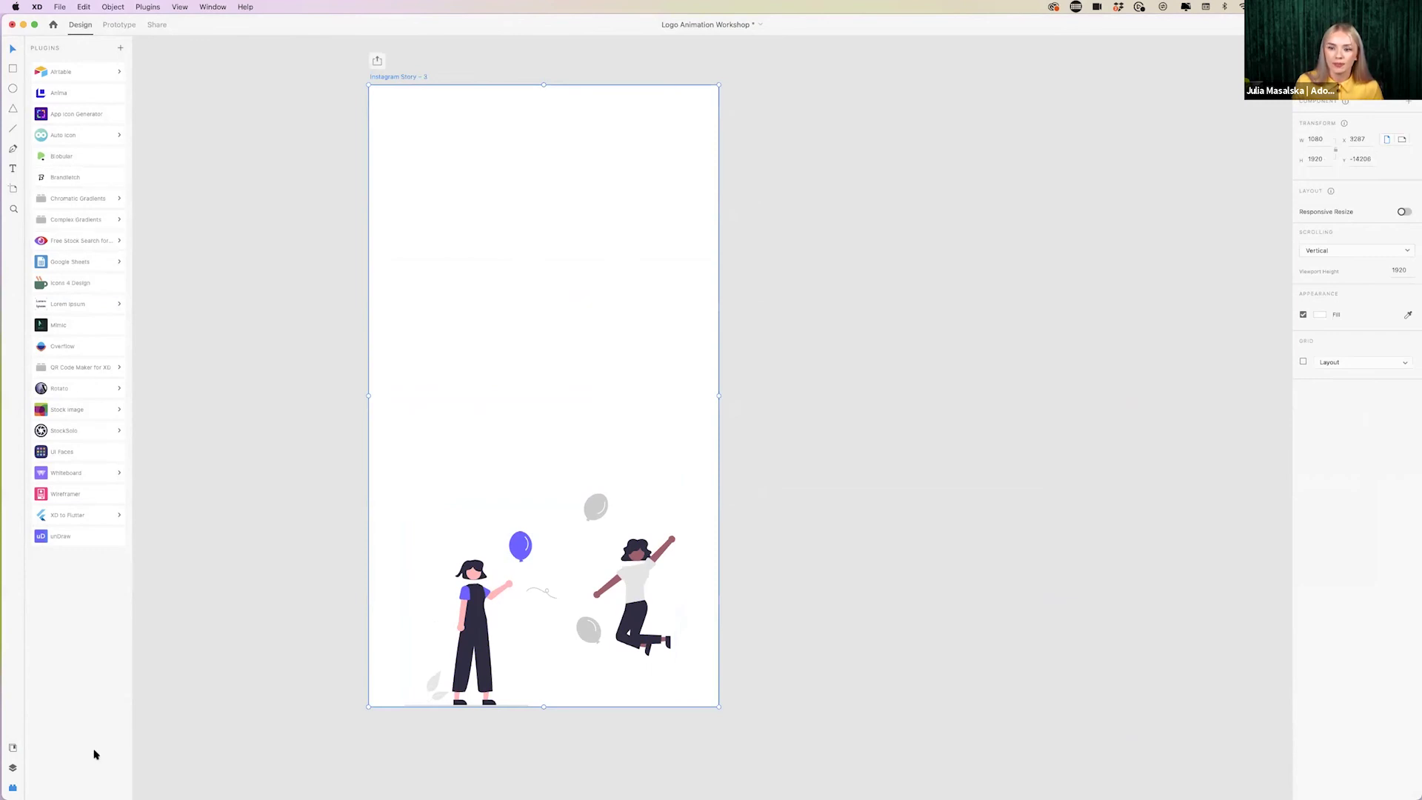
{"action": "left_click", "coordinate": [13, 747]}
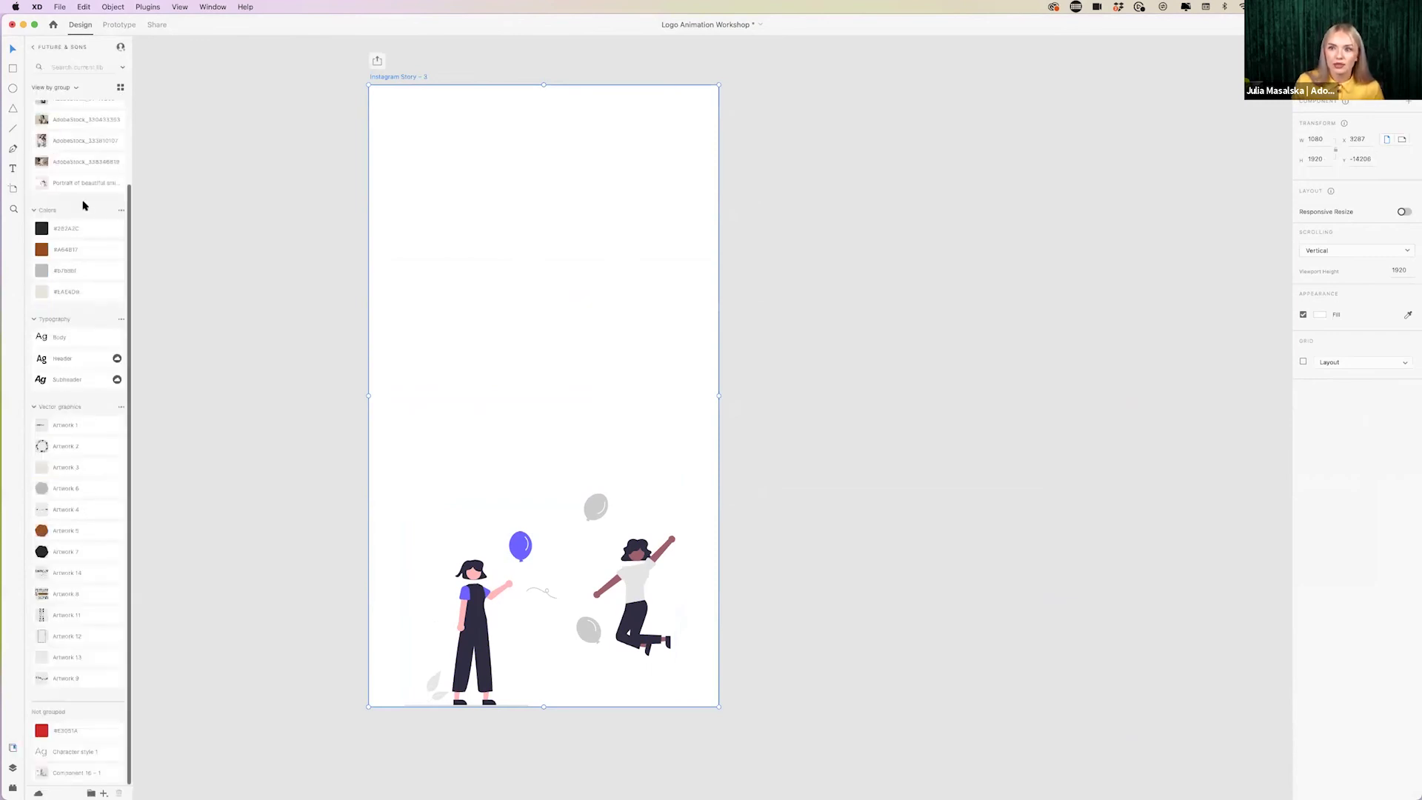
{"action": "left_click", "coordinate": [42, 366]}
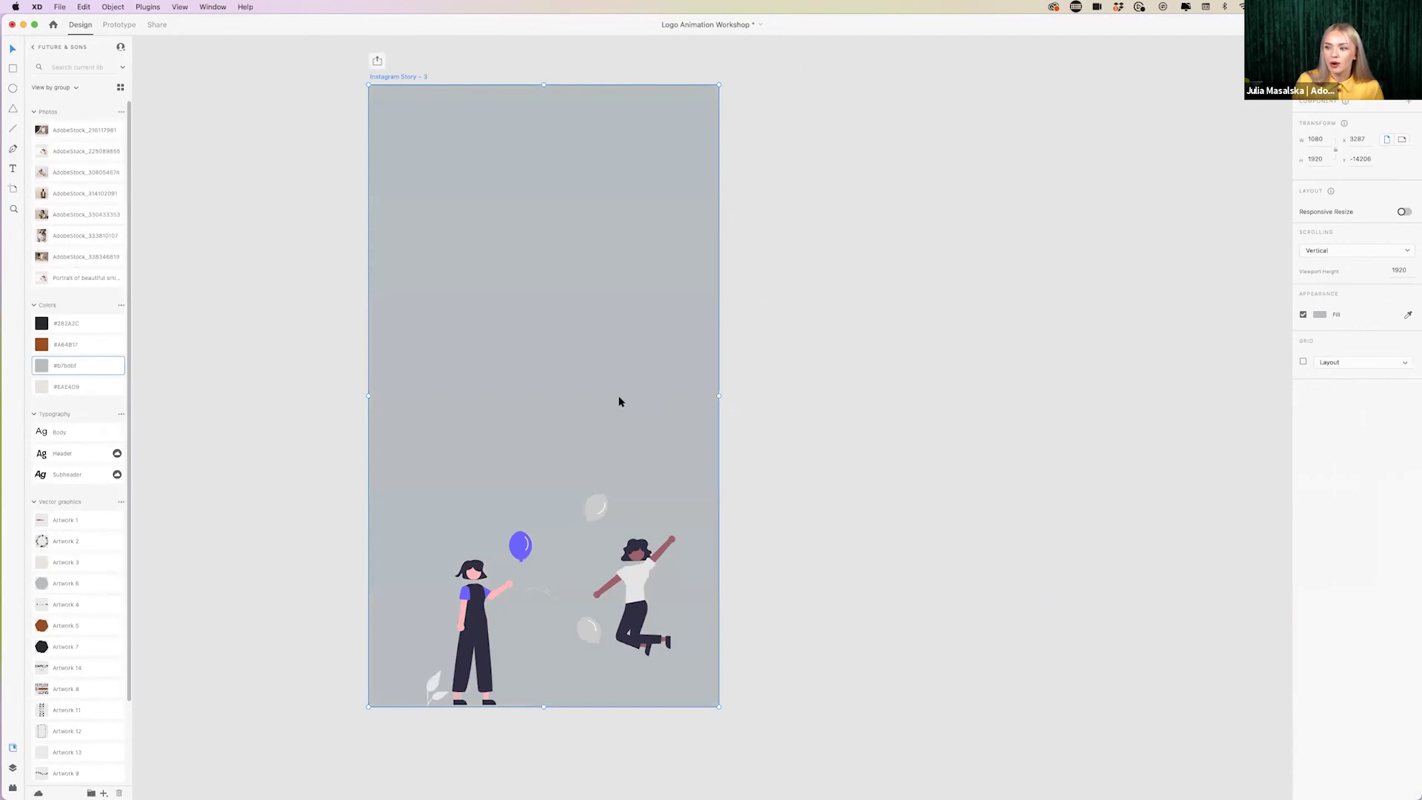
{"action": "left_click", "coordinate": [43, 387]}
{"action": "left_click", "coordinate": [698, 549]}
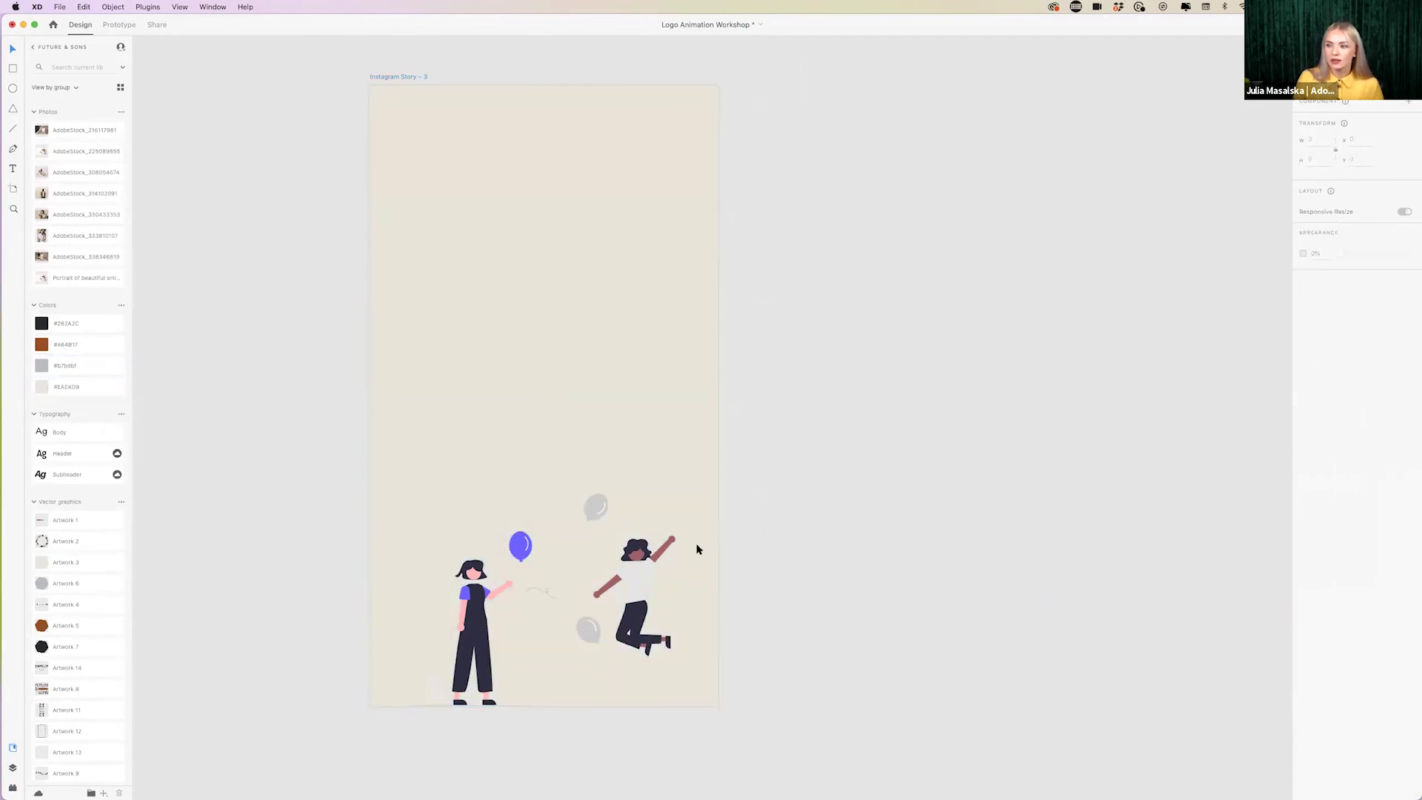
{"action": "left_click", "coordinate": [388, 78]}
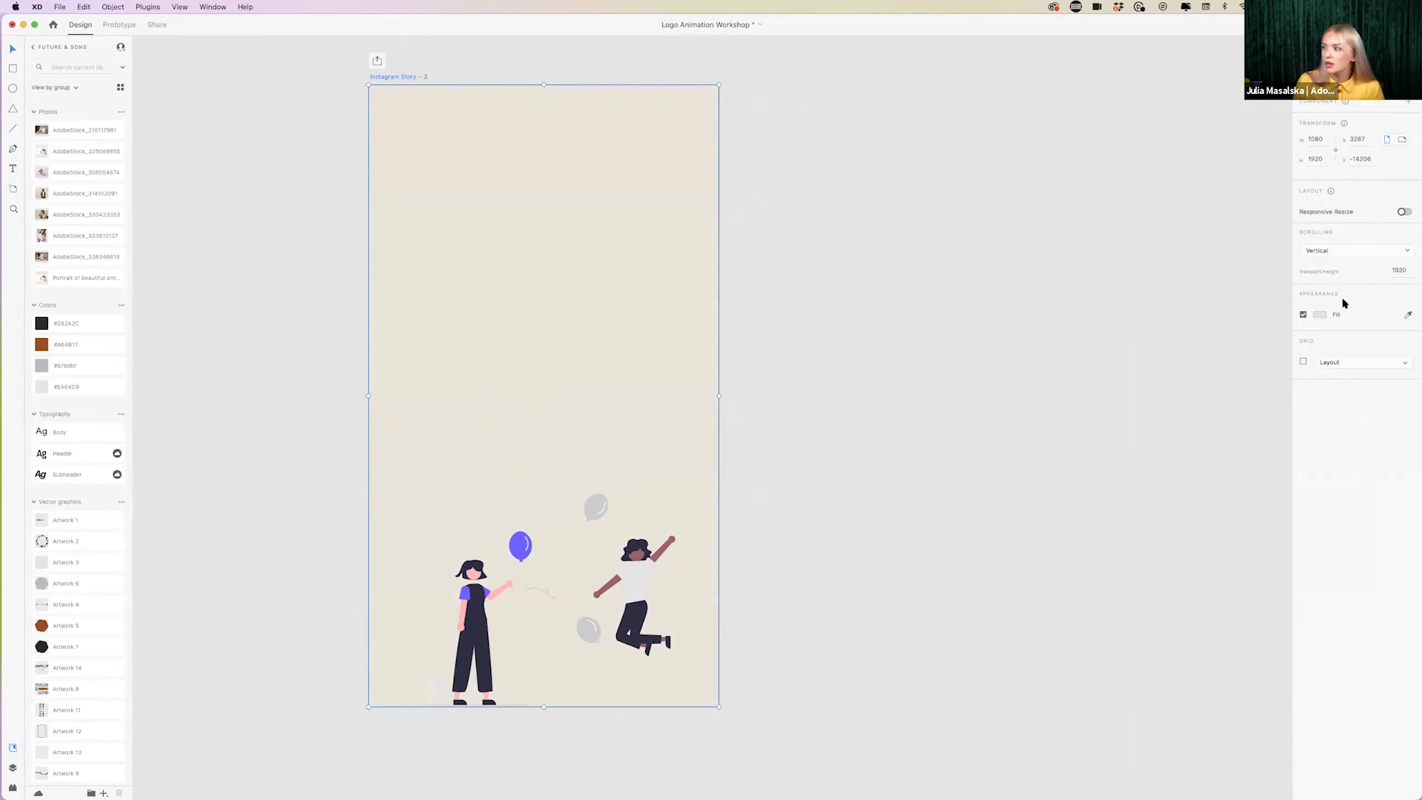
{"action": "left_click", "coordinate": [1319, 316]}
{"action": "left_click_drag", "start_coordinate": [1190, 266], "coordinate": [1187, 268]}
{"action": "left_click", "coordinate": [945, 459]}
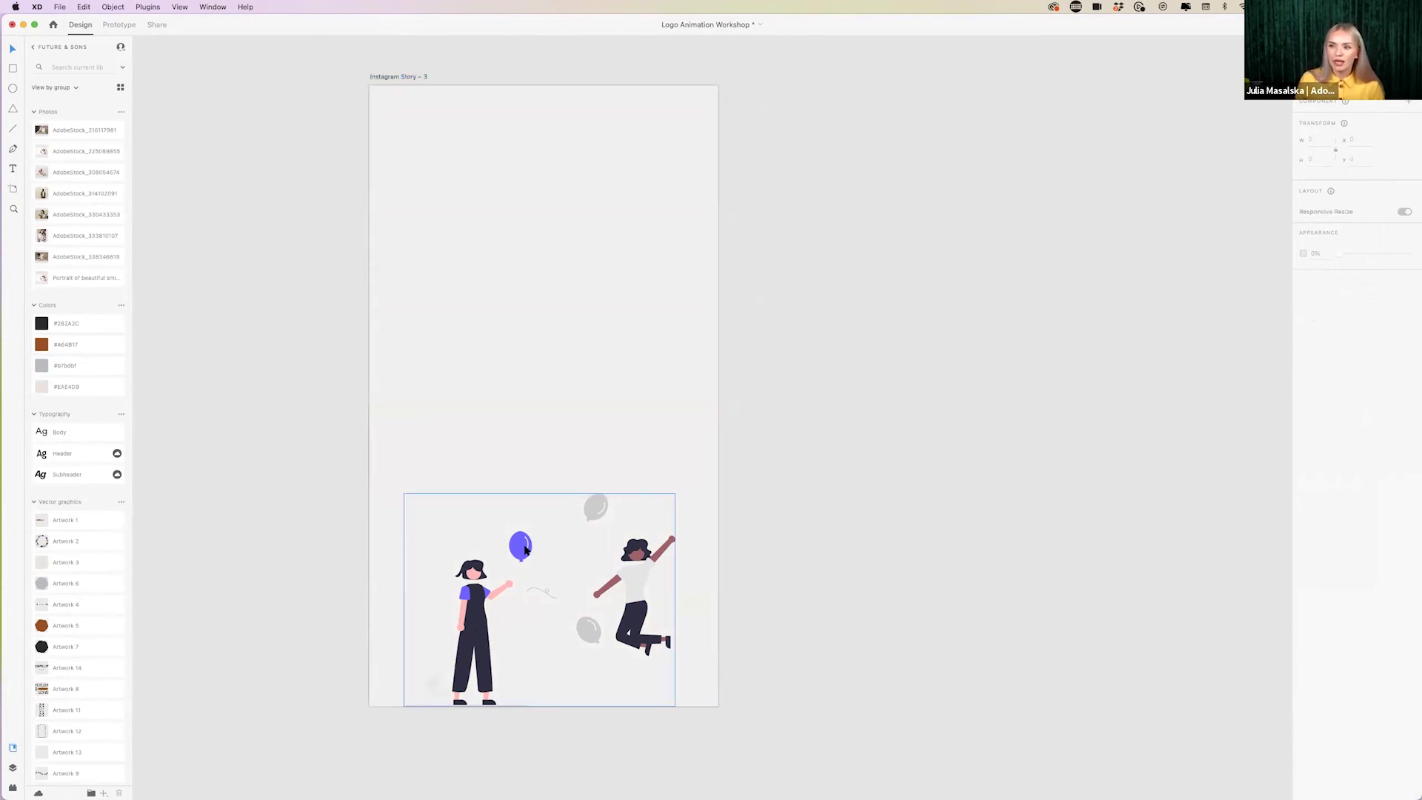
- Duplicate Instagram Story – 3 as Instagram Story – 4
{"action": "left_click_drag", "start_coordinate": [379, 78], "coordinate": [773, 77]}
{"action": "scroll", "coordinate": [729, 573], "scroll_direction": "right", "scroll_amount": 10}
{"action": "scroll", "coordinate": [774, 631], "scroll_direction": "up", "scroll_amount": 5}
{"action": "scroll", "coordinate": [511, 463], "scroll_direction": "left", "scroll_amount": 10}
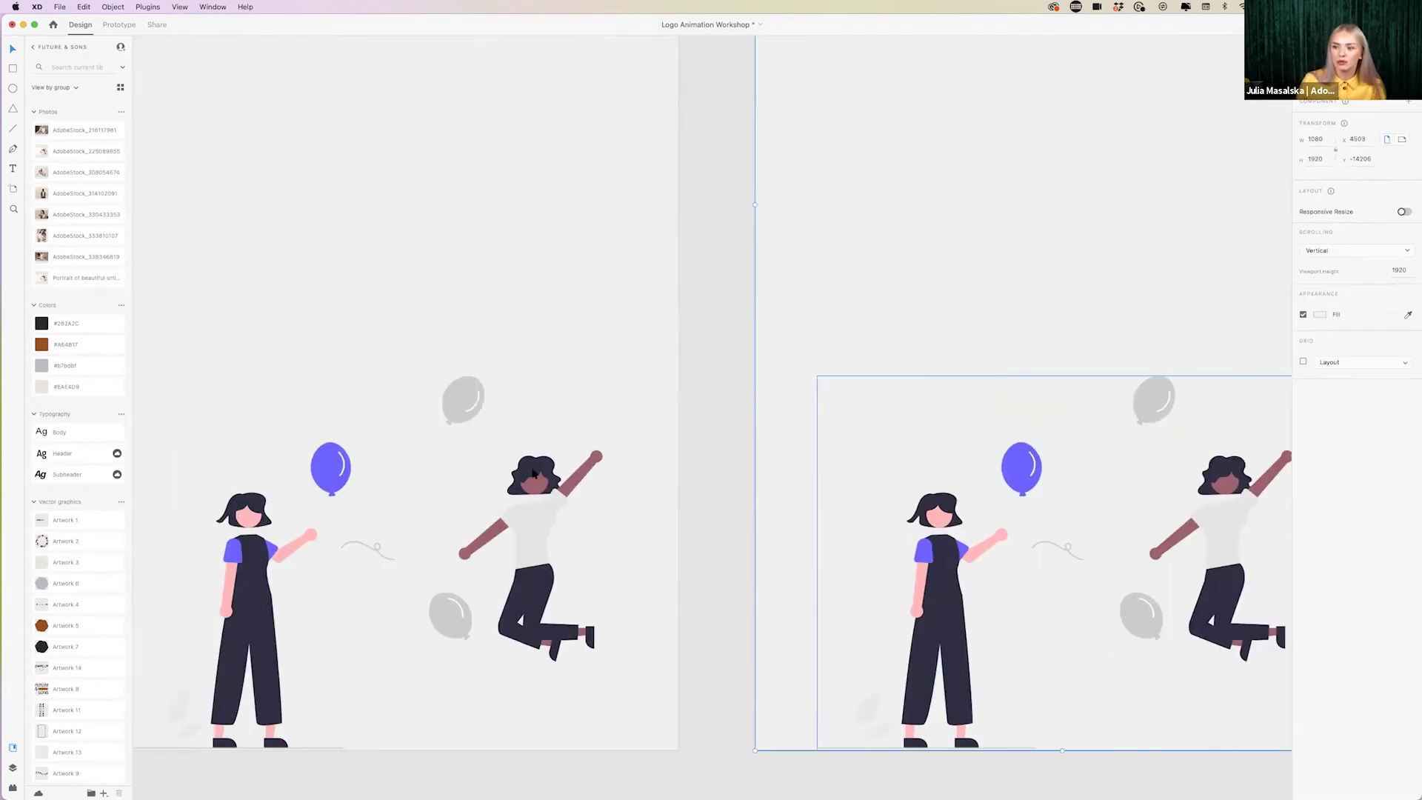
- Move the purple balloon and both grey balloons higher up the artboard
{"action": "double_click", "coordinate": [516, 467]}
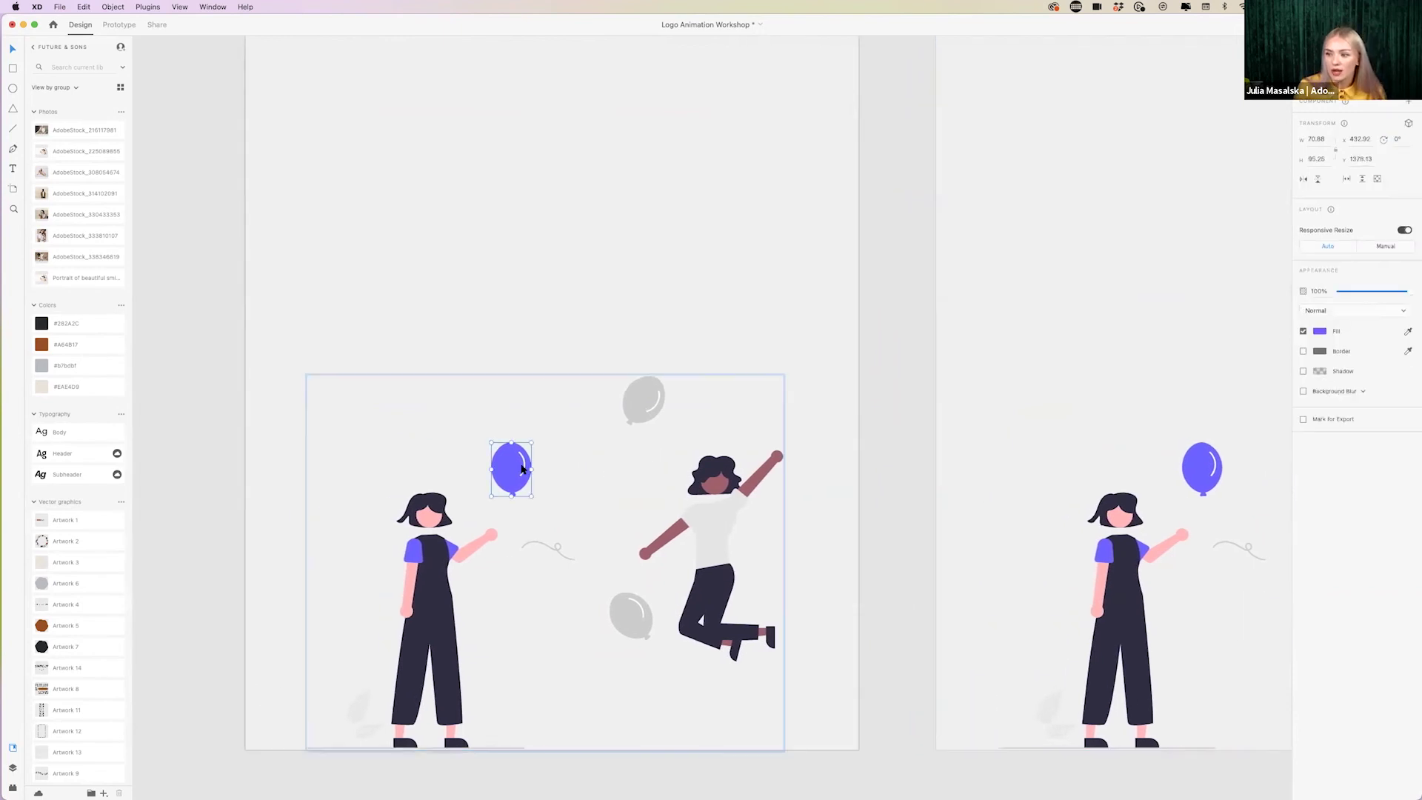
{"action": "left_click_drag", "start_coordinate": [508, 468], "coordinate": [482, 355]}
{"action": "left_click", "coordinate": [643, 404]}
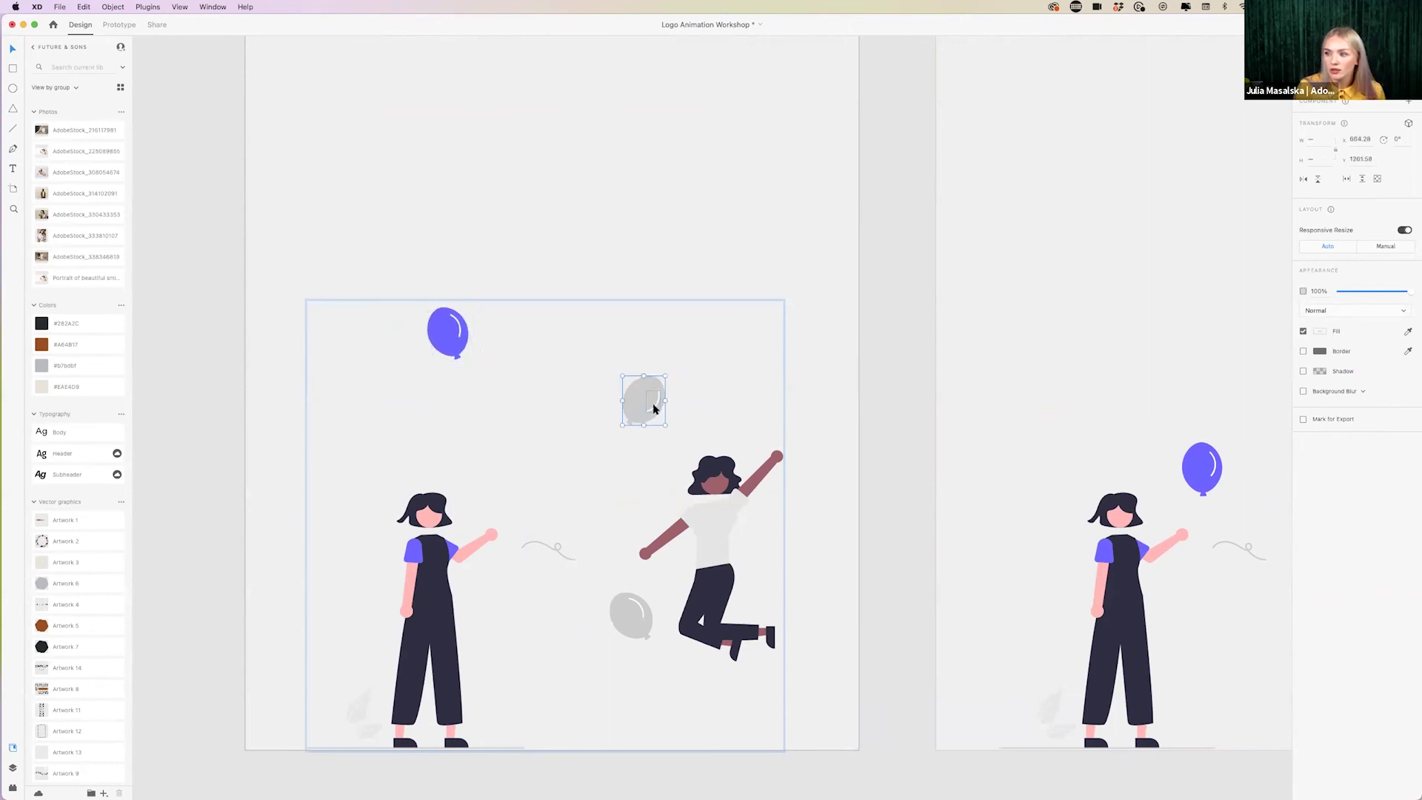
{"action": "left_click_drag", "start_coordinate": [632, 387], "coordinate": [578, 317]}
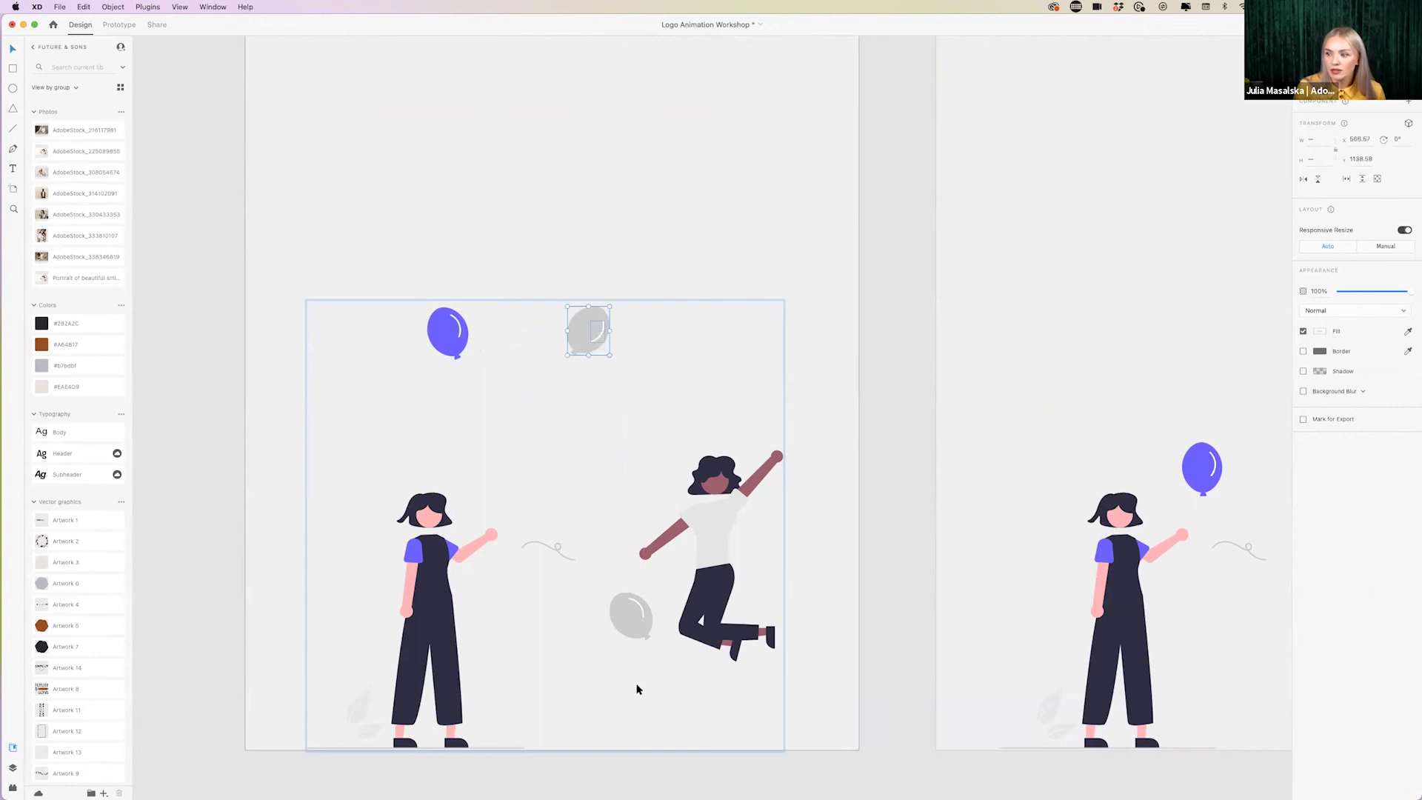
{"action": "mouse_move", "coordinate": [625, 620]}
{"action": "left_mouse_down"}
{"action": "mouse_move", "coordinate": [564, 542]}
{"action": "mouse_move", "coordinate": [566, 612]}
{"action": "left_mouse_up"}
{"action": "left_click", "coordinate": [563, 557]}
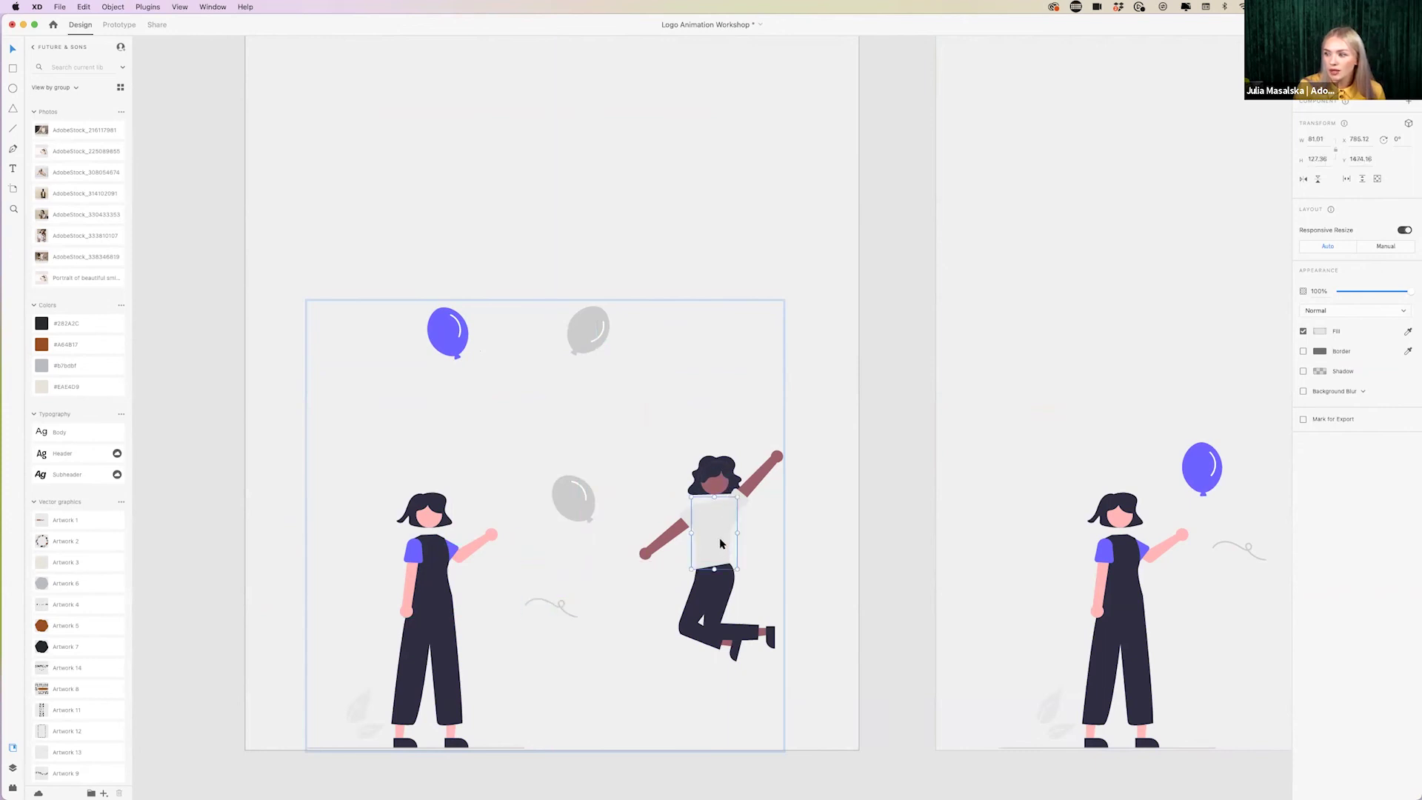
- Raise the jumping figure higher and fit both story artboards in view
{"action": "mouse_move", "coordinate": [796, 438]}
{"action": "left_mouse_down"}
{"action": "mouse_move", "coordinate": [758, 523]}
{"action": "mouse_move", "coordinate": [645, 677]}
{"action": "left_mouse_up"}
{"action": "left_click_drag", "start_coordinate": [707, 563], "coordinate": [707, 509]}
{"action": "left_click", "coordinate": [429, 584]}
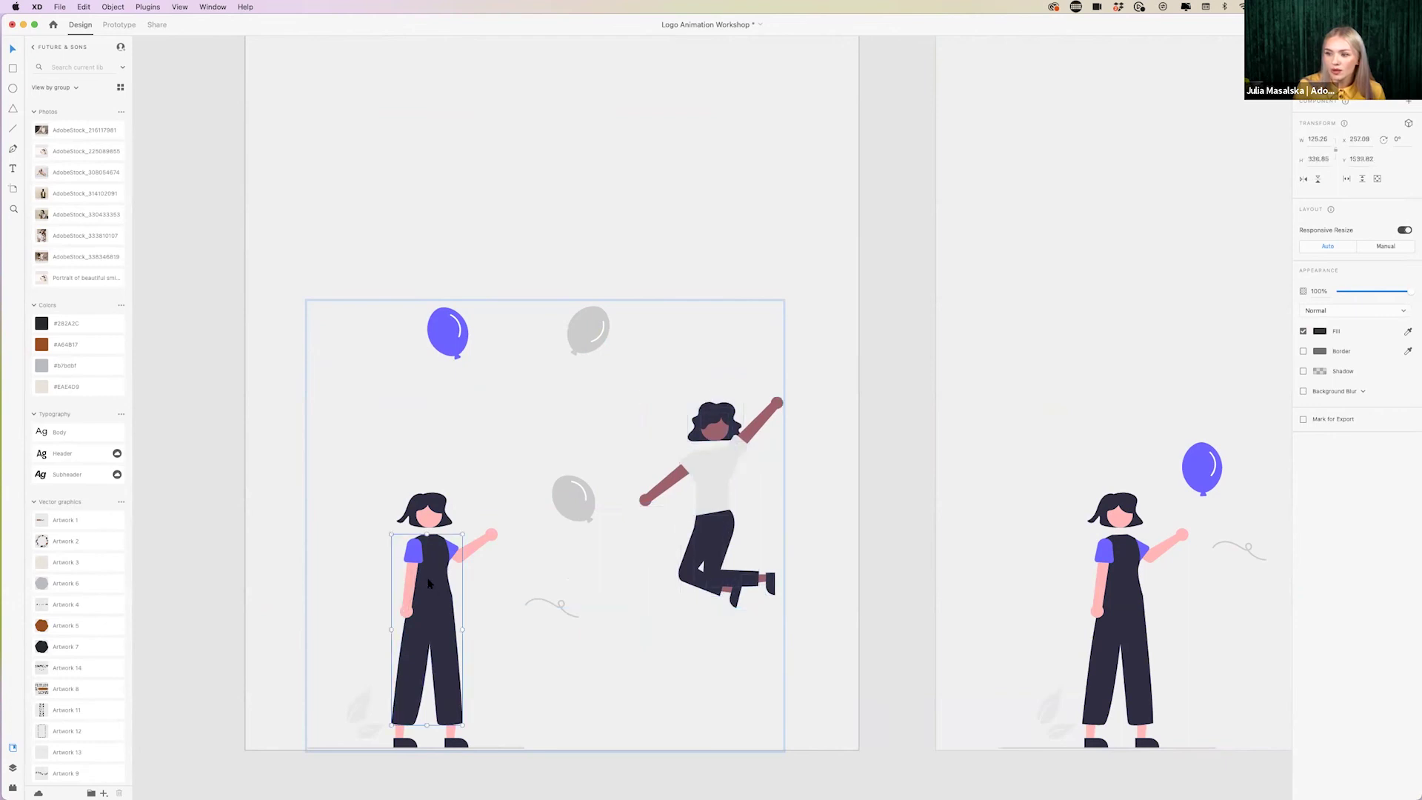
{"action": "left_click", "coordinate": [362, 713]}
{"action": "left_click", "coordinate": [349, 736], "text": "shift"}
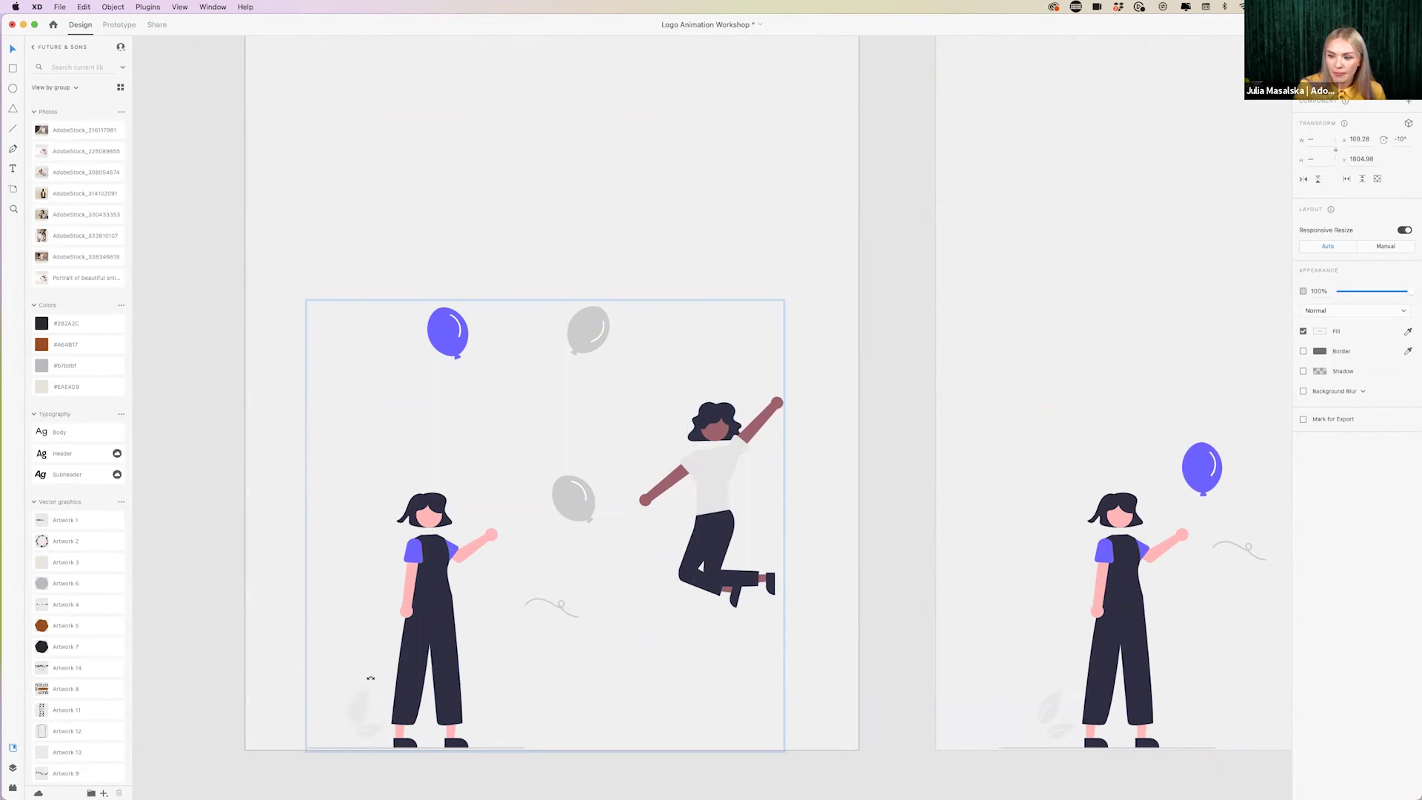
{"action": "left_click", "coordinate": [842, 674]}
{"action": "key", "text": "super+0"}
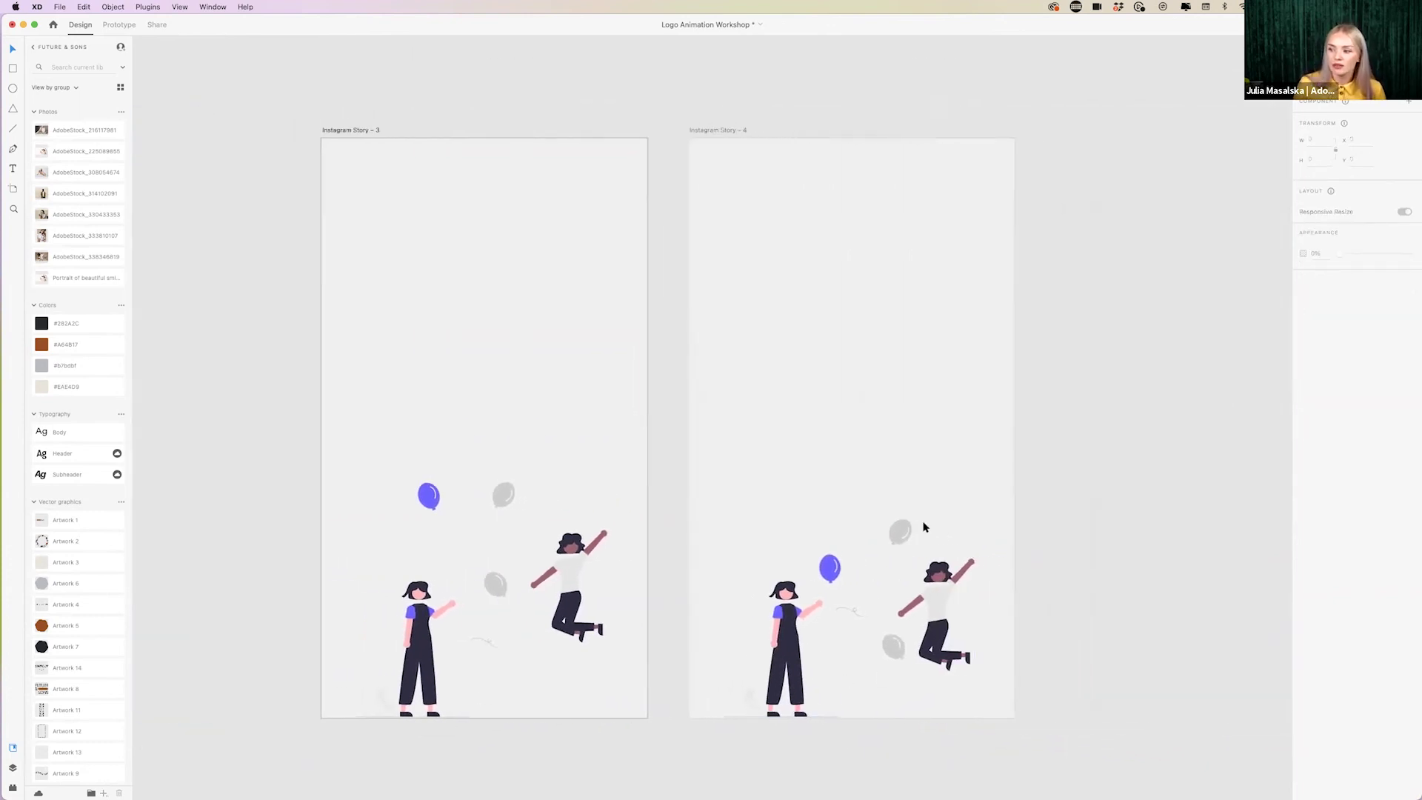
- Link Story 3 to Story 4 with an Auto-Animate transition and preview it
{"action": "left_click", "coordinate": [346, 130]}
{"action": "left_click", "coordinate": [118, 25]}
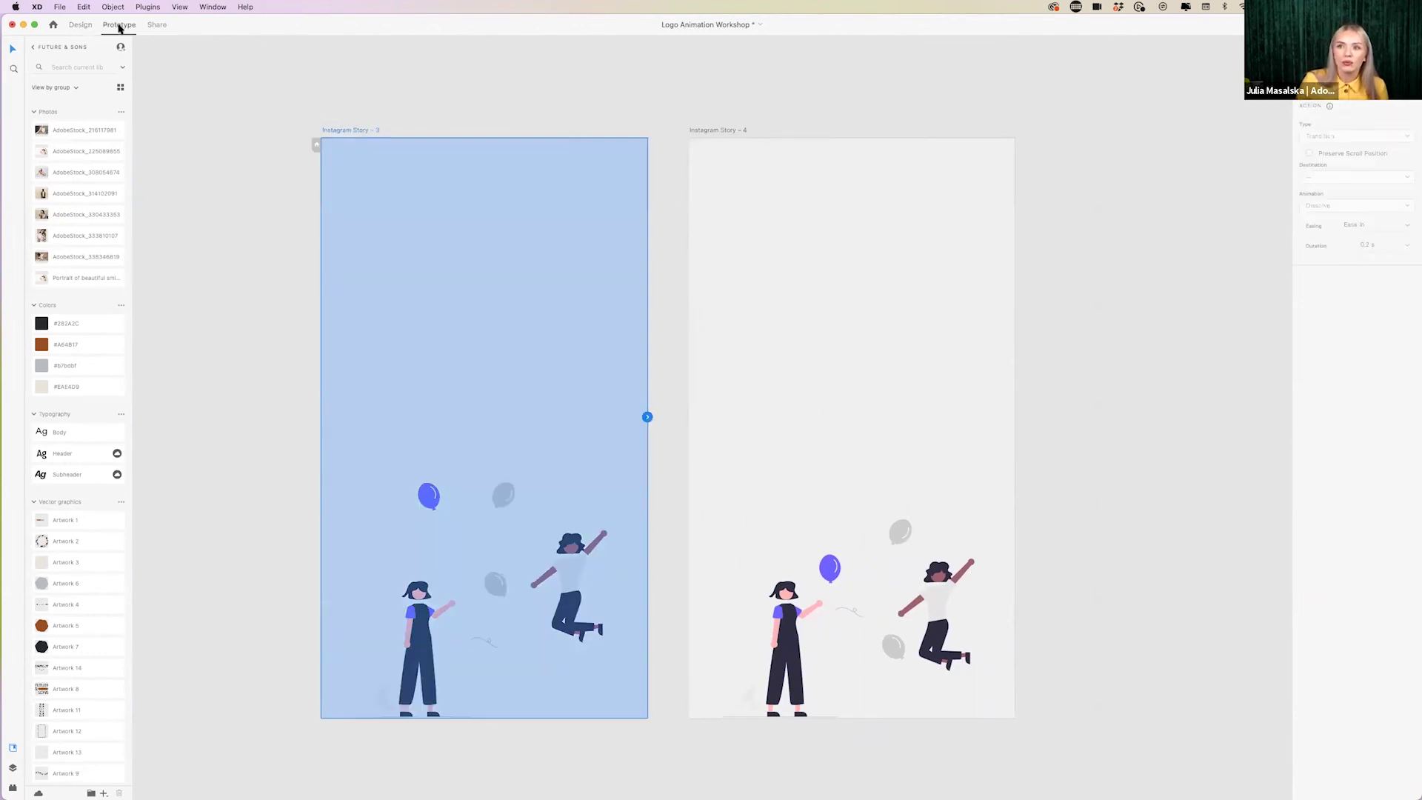
{"action": "left_click_drag", "start_coordinate": [648, 418], "coordinate": [857, 552]}
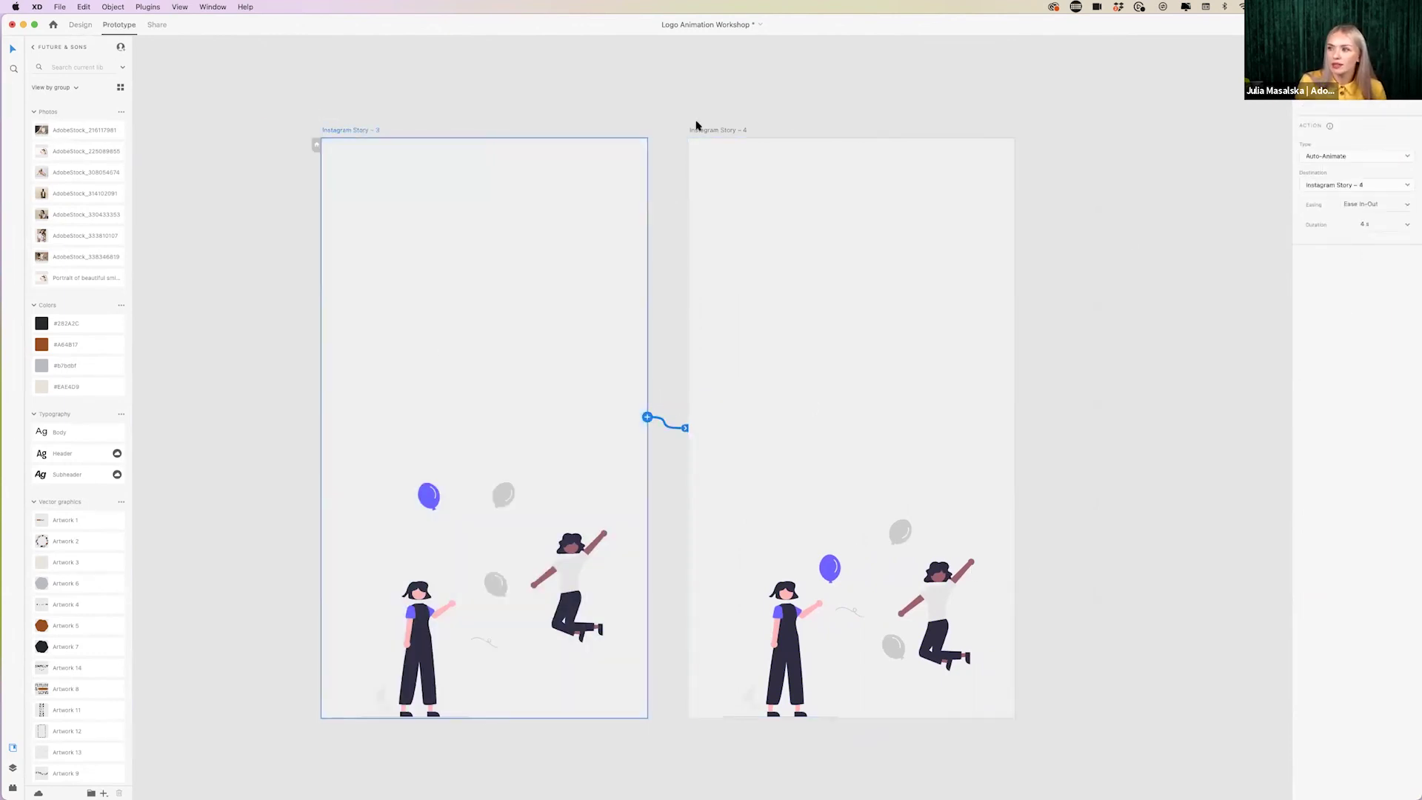
{"action": "left_click", "coordinate": [1383, 226]}
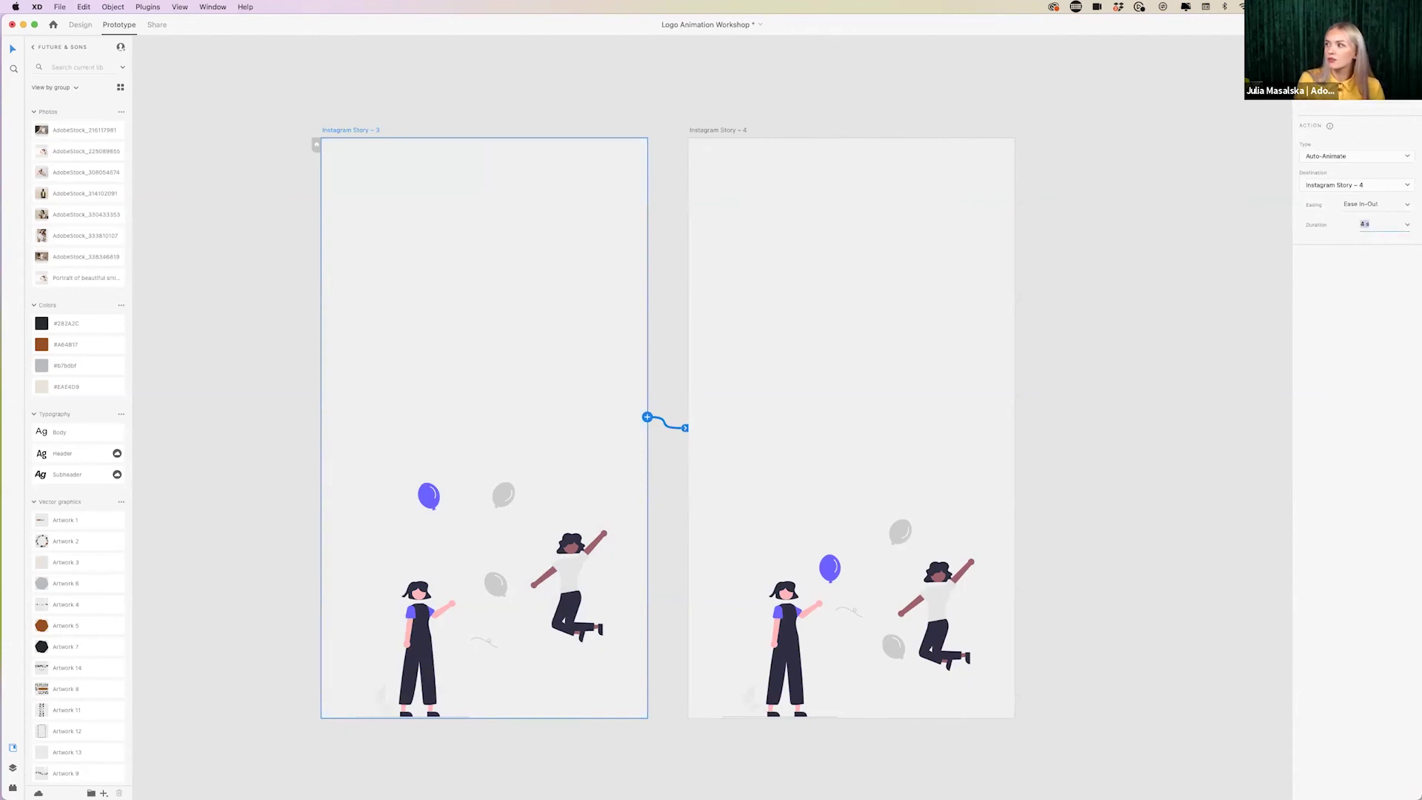
{"action": "key", "text": "super+Return"}
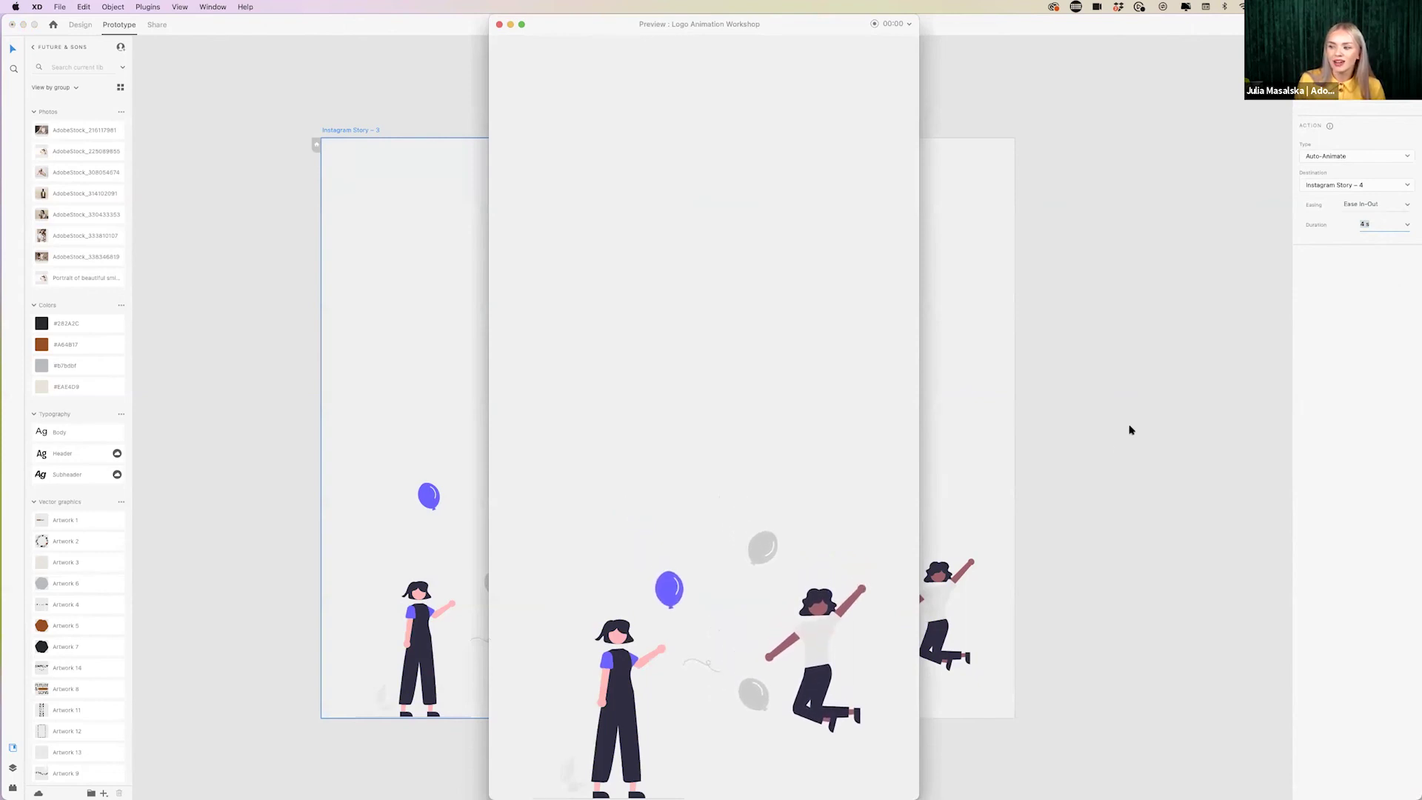
{"action": "left_click", "coordinate": [499, 25]}
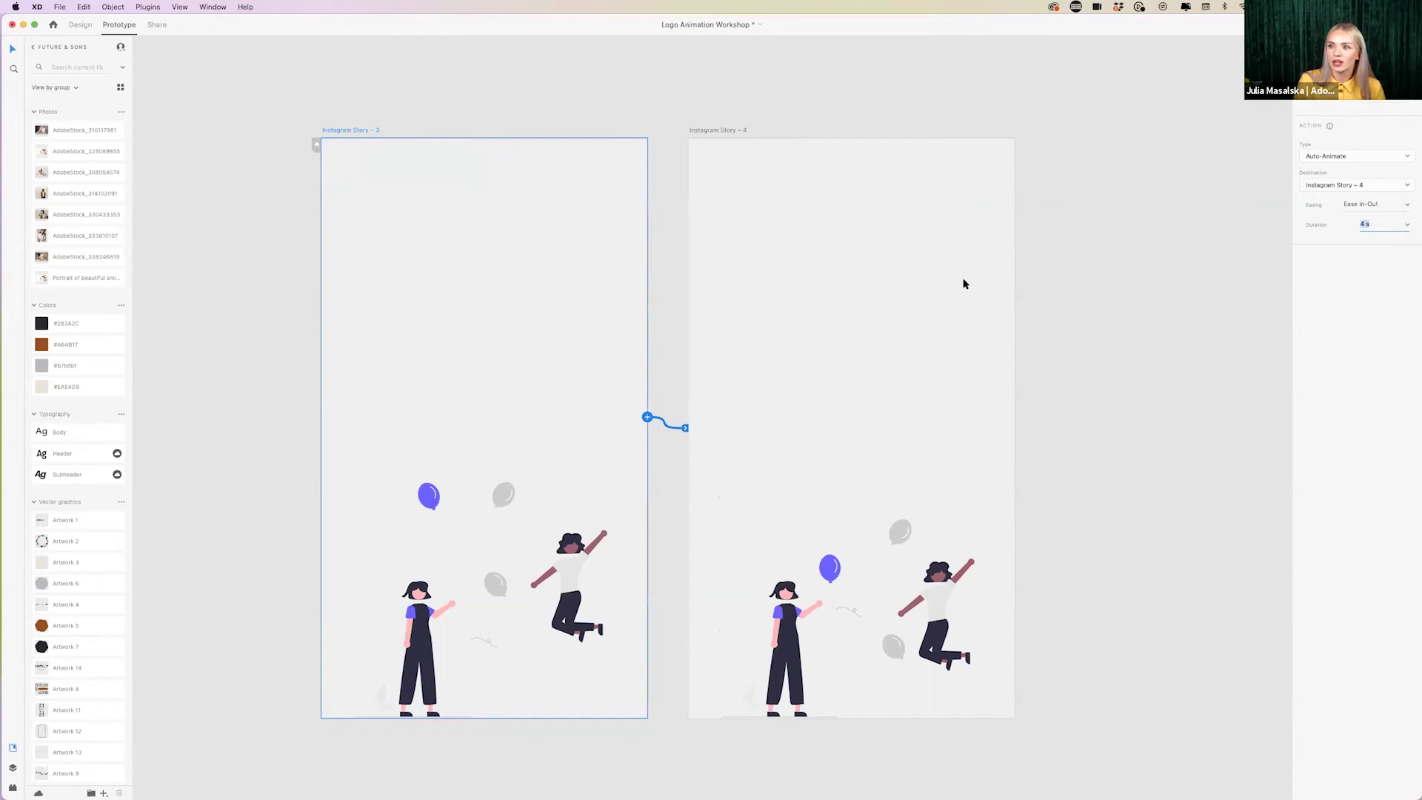
- Link Story 4 back to Story 3 and preview the loop
{"action": "left_click", "coordinate": [725, 132]}
{"action": "left_click_drag", "start_coordinate": [1013, 417], "coordinate": [352, 136]}
{"action": "left_click", "coordinate": [353, 133]}
{"action": "key", "text": "super+Return"}
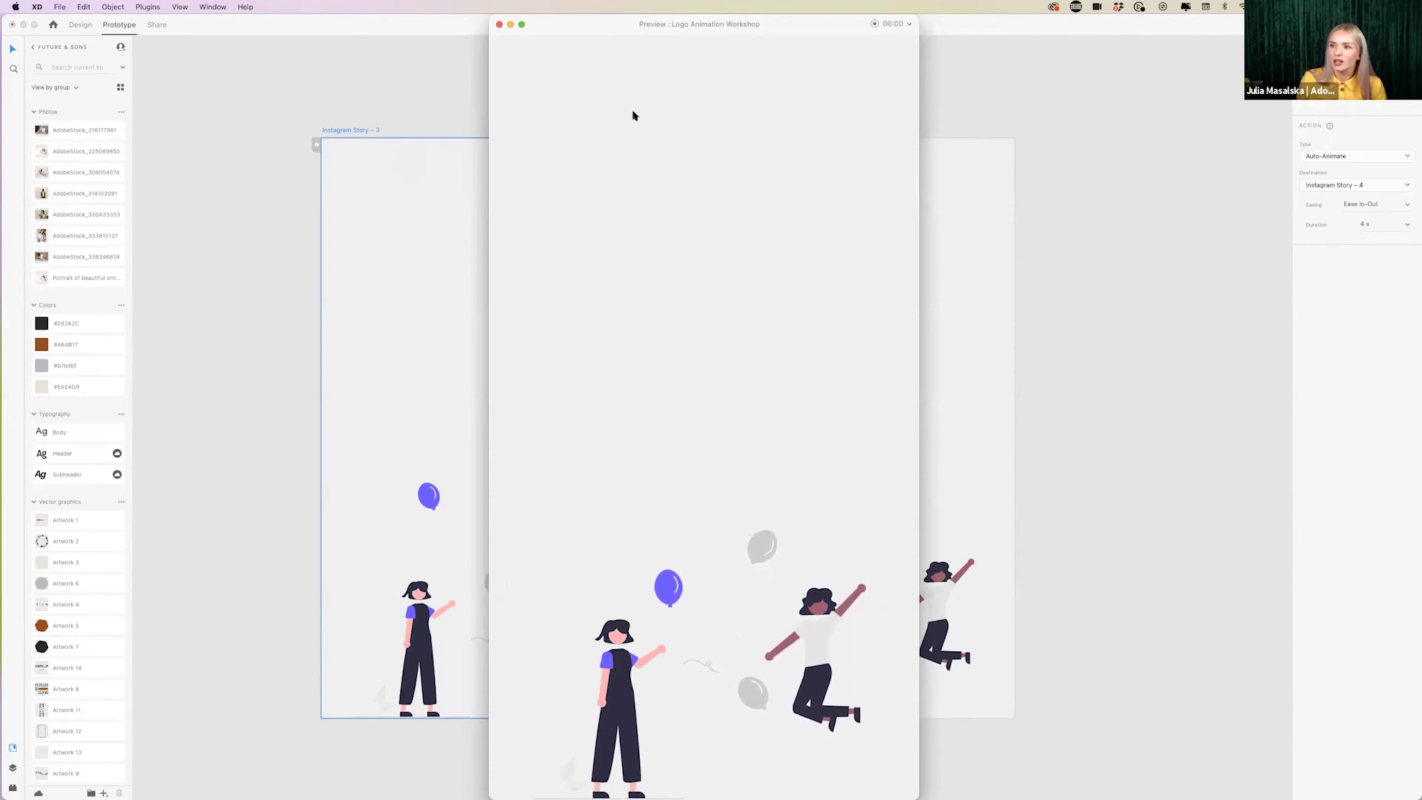
{"action": "left_click", "coordinate": [499, 25]}
- Set both transitions' duration to 2 seconds and preview the back-and-forth animation
{"action": "double_click", "coordinate": [1367, 224]}
{"action": "type", "text": "2"}
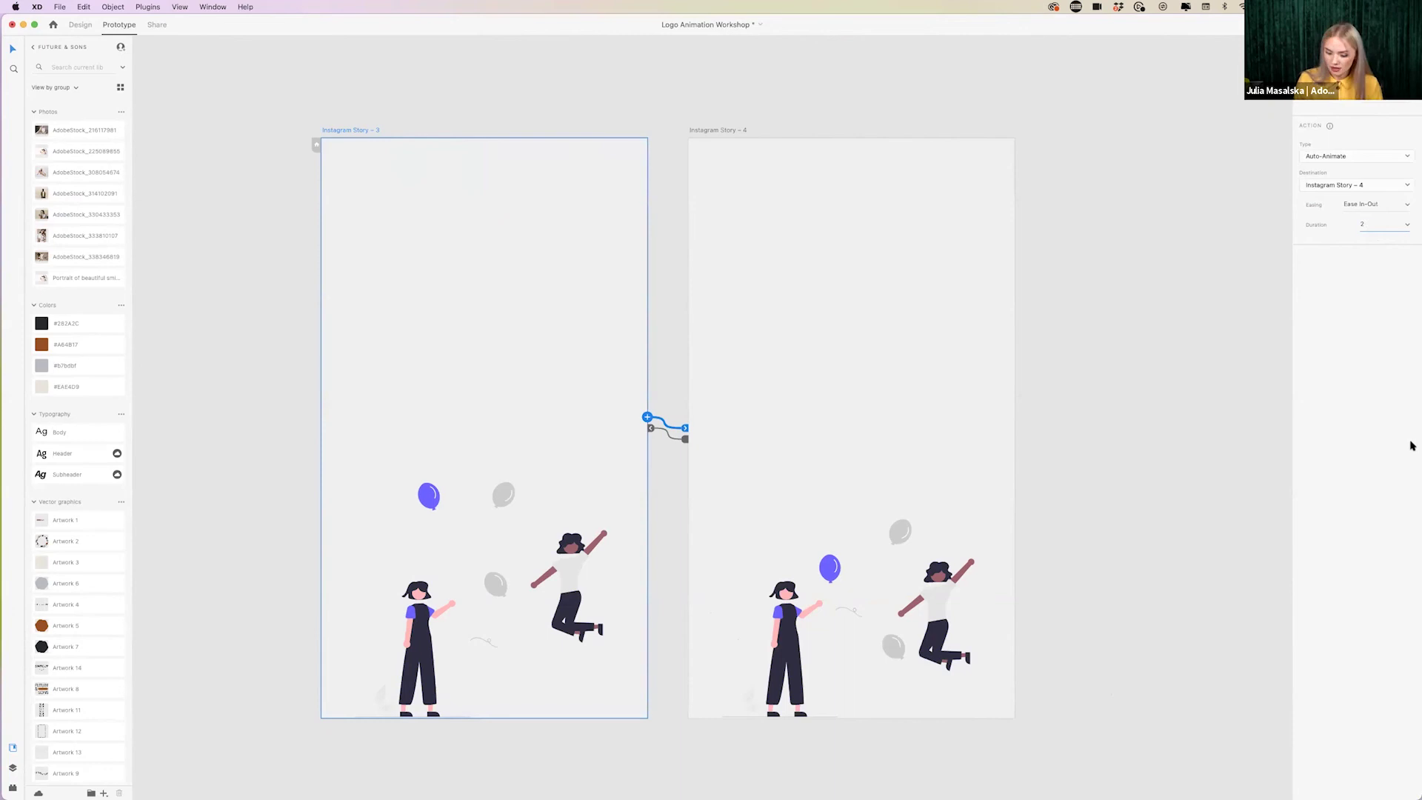
{"action": "left_click", "coordinate": [684, 440]}
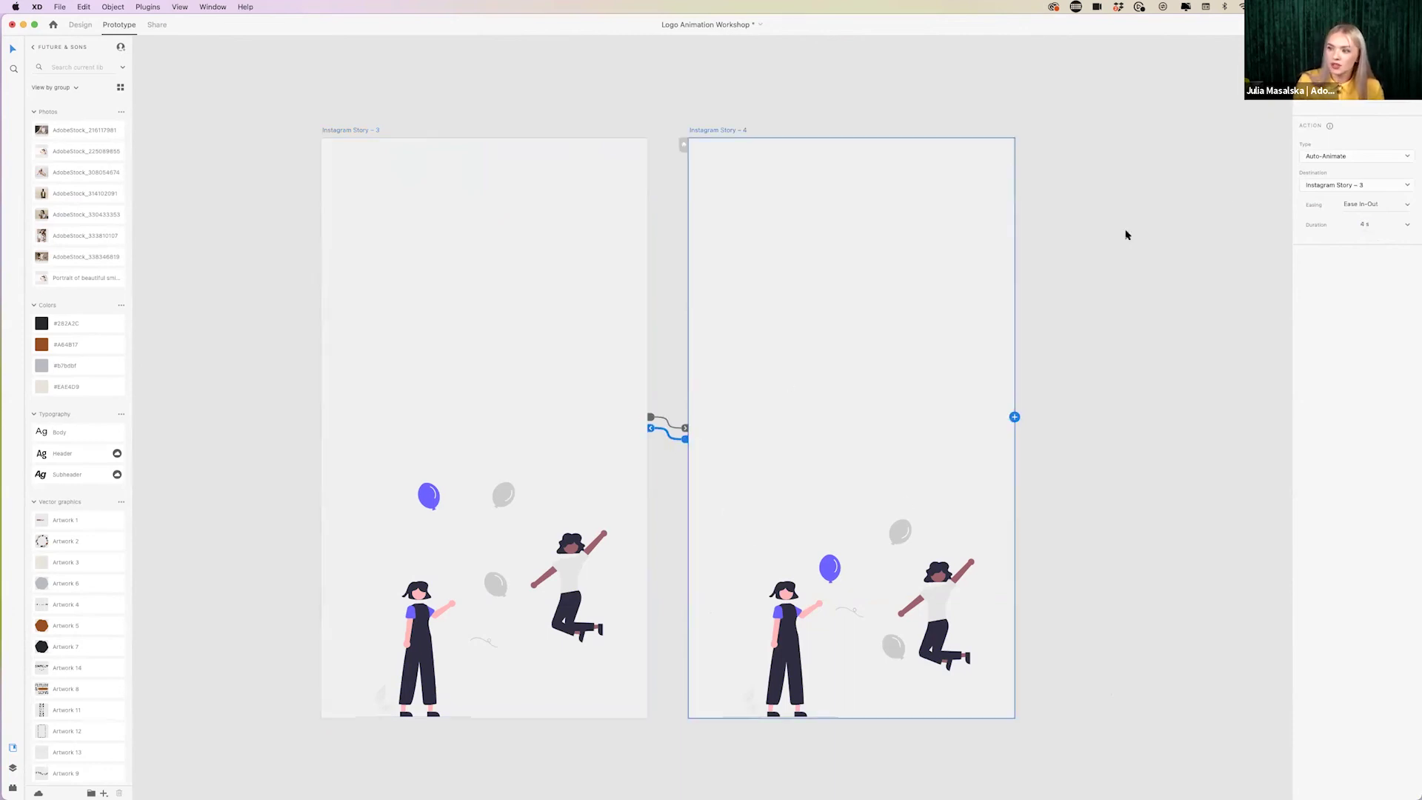
{"action": "left_click", "coordinate": [1363, 223]}
{"action": "double_click", "coordinate": [1364, 223]}
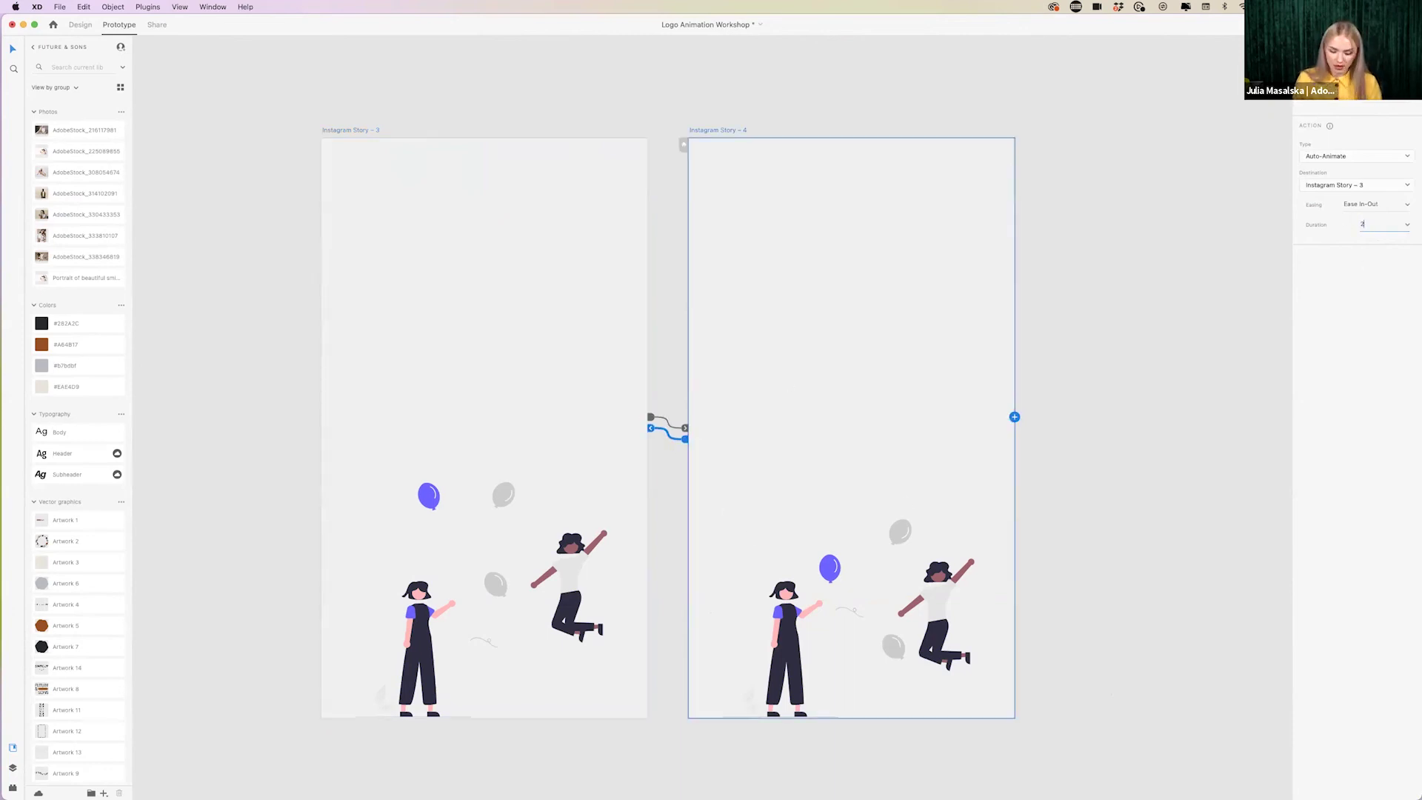
{"action": "key", "text": "super+Return"}
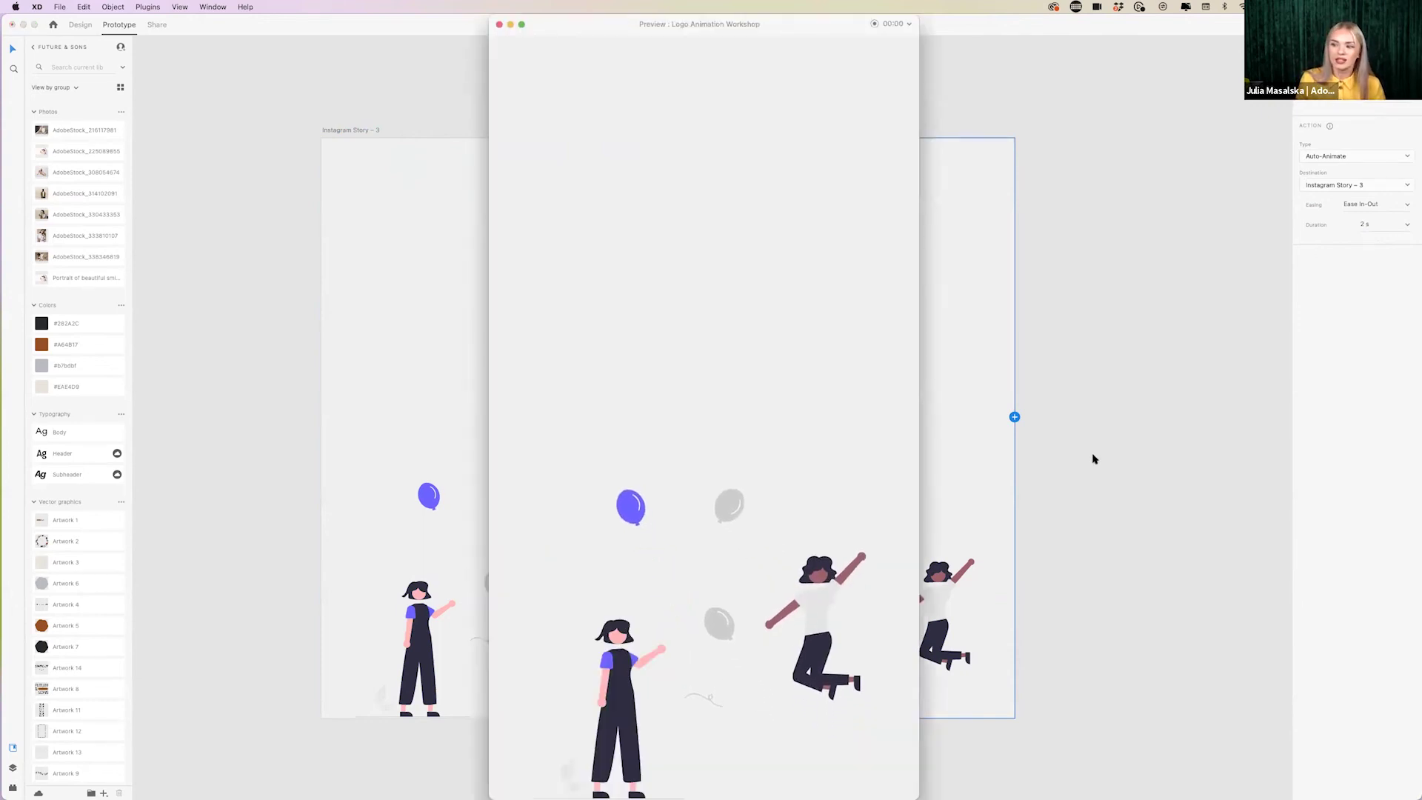
- Back in Design mode, paste the KC logo at the top of Instagram Story – 3
{"action": "left_click", "coordinate": [499, 25]}
{"action": "left_click", "coordinate": [254, 283]}
{"action": "scroll", "coordinate": [254, 283], "scroll_direction": "down", "scroll_amount": 3}
{"action": "left_click", "coordinate": [73, 25]}
{"action": "scroll", "coordinate": [260, 283], "scroll_direction": "left", "scroll_amount": 5}
{"action": "left_click", "coordinate": [412, 349]}
{"action": "left_click", "coordinate": [602, 289]}
{"action": "key", "text": "super+v"}
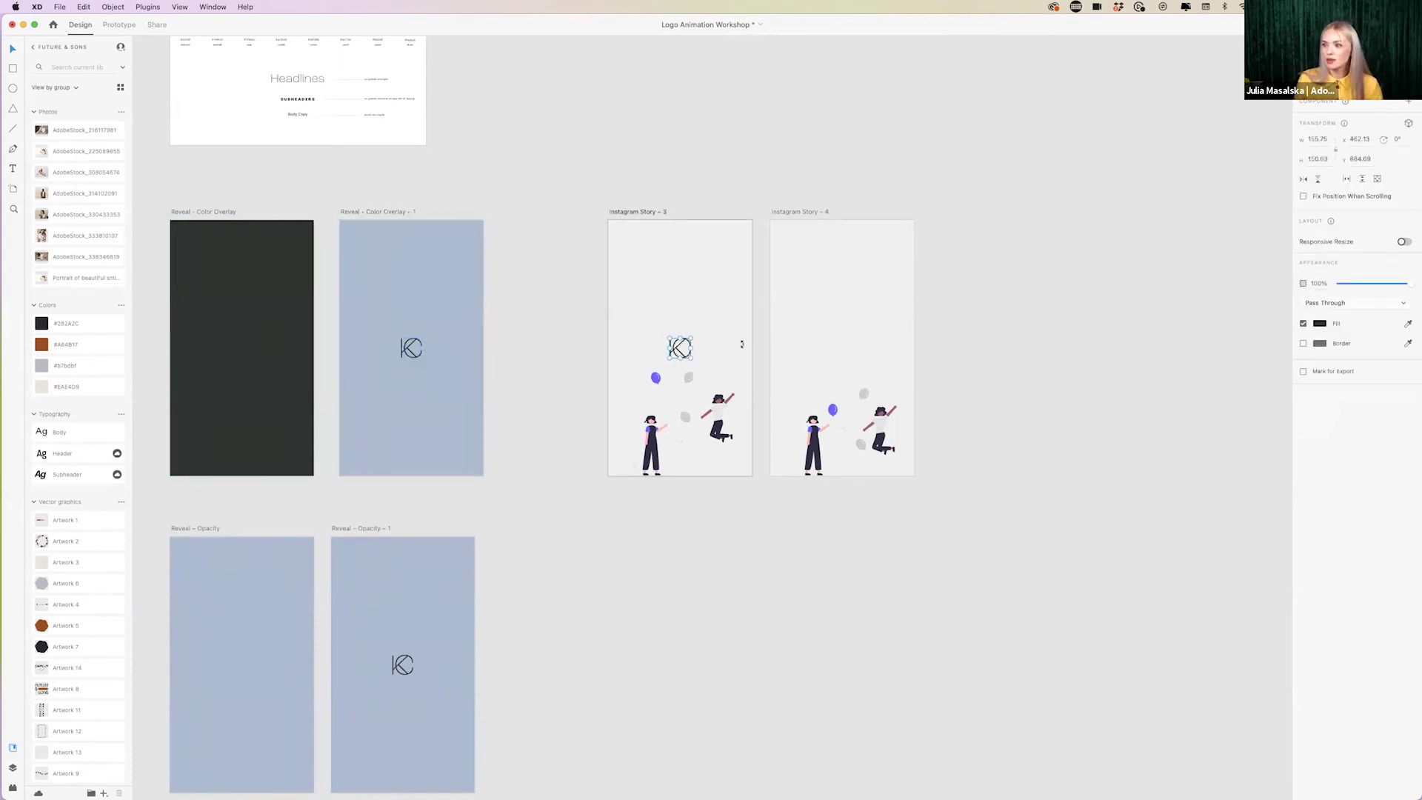
{"action": "left_click_drag", "start_coordinate": [676, 350], "coordinate": [678, 231]}
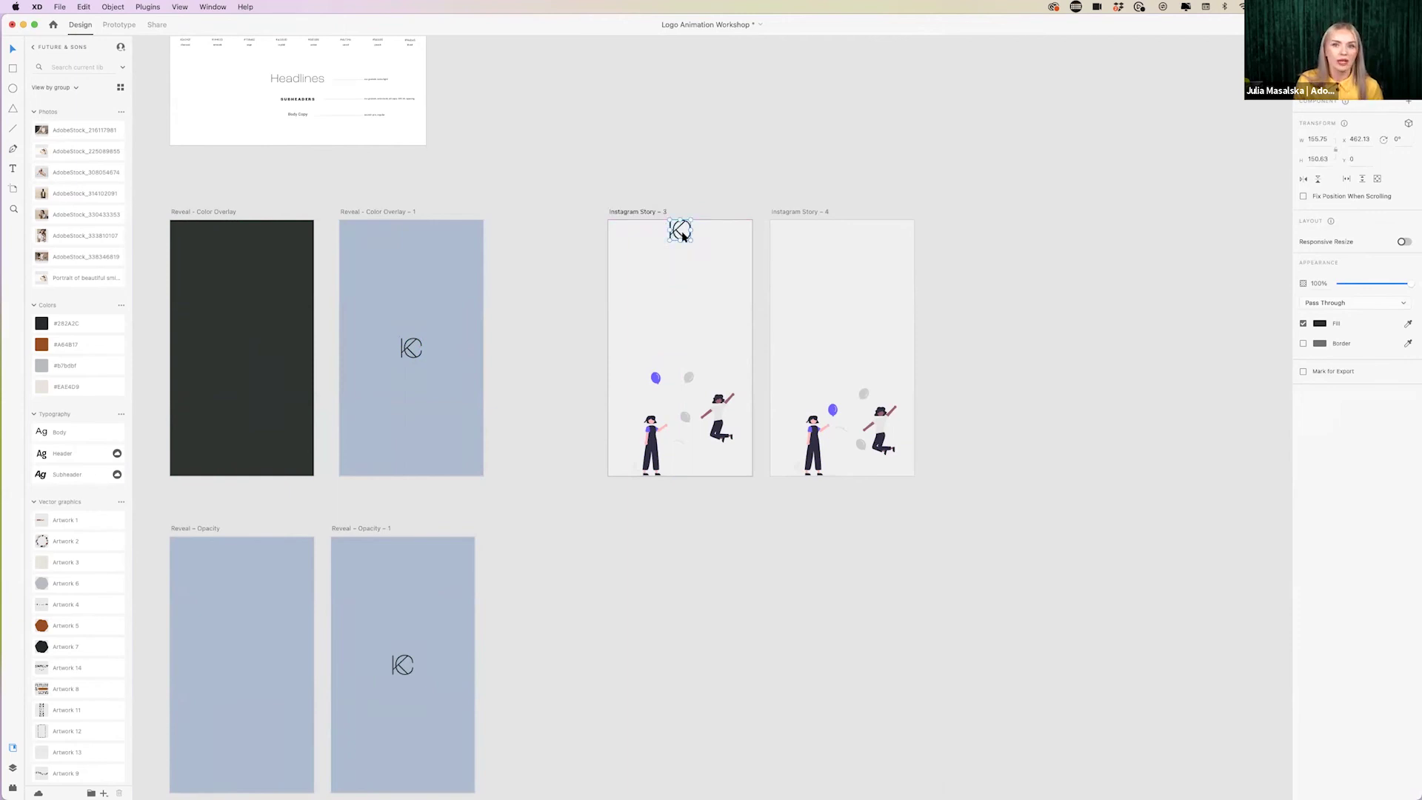
{"action": "left_click", "coordinate": [692, 252]}
- Paste the KC logo into the middle of Instagram Story – 4
{"action": "scroll", "coordinate": [692, 252], "scroll_direction": "right", "scroll_amount": 2}
{"action": "scroll", "coordinate": [692, 252], "scroll_direction": "up", "scroll_amount": 5}
{"action": "key", "text": "super+v"}
{"action": "left_click", "coordinate": [1066, 260]}
{"action": "left_click", "coordinate": [442, 177]}
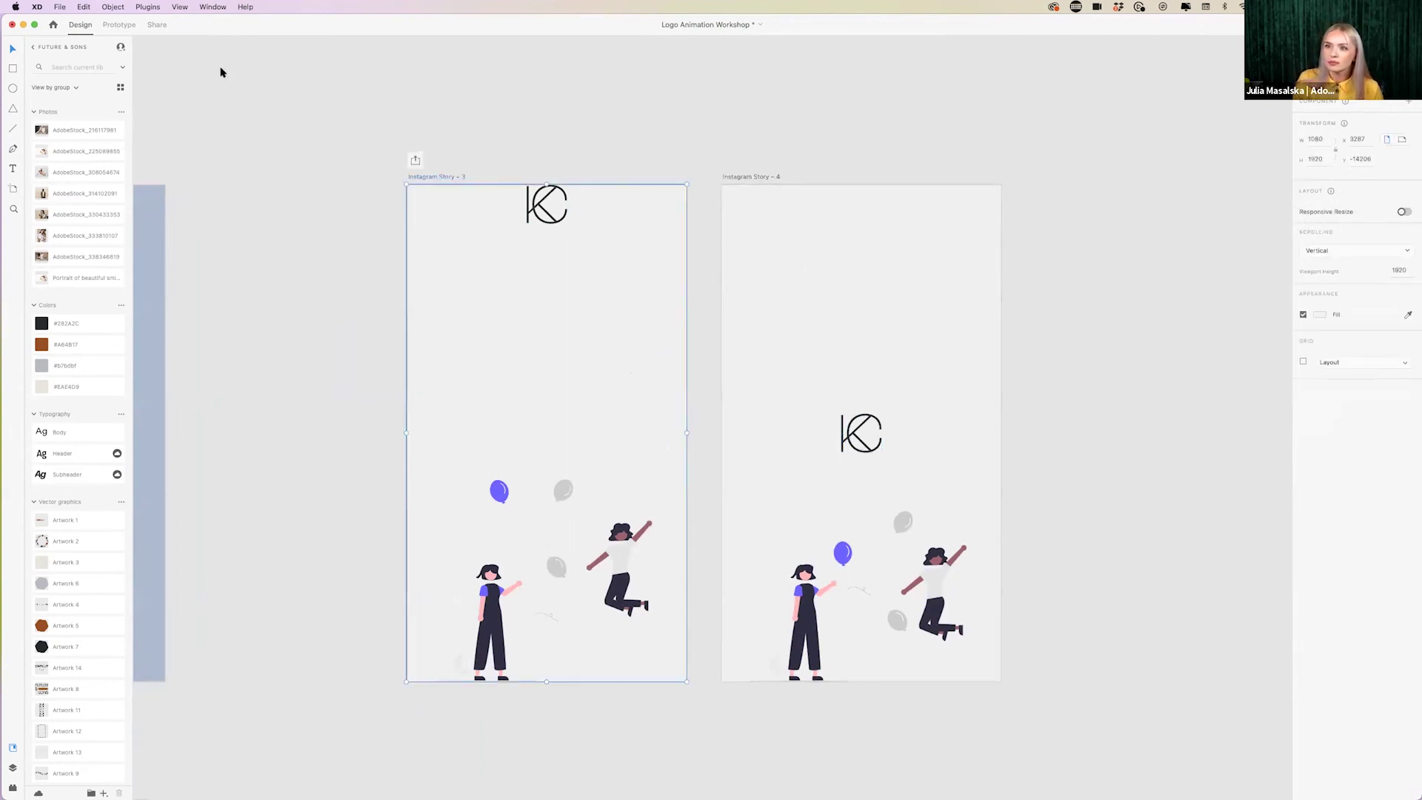
{"action": "left_click_drag", "start_coordinate": [559, 36], "coordinate": [554, 64]}
- Preview the prototype to watch the KC logo glide from top to centre, then close it
{"action": "left_click", "coordinate": [118, 52]}
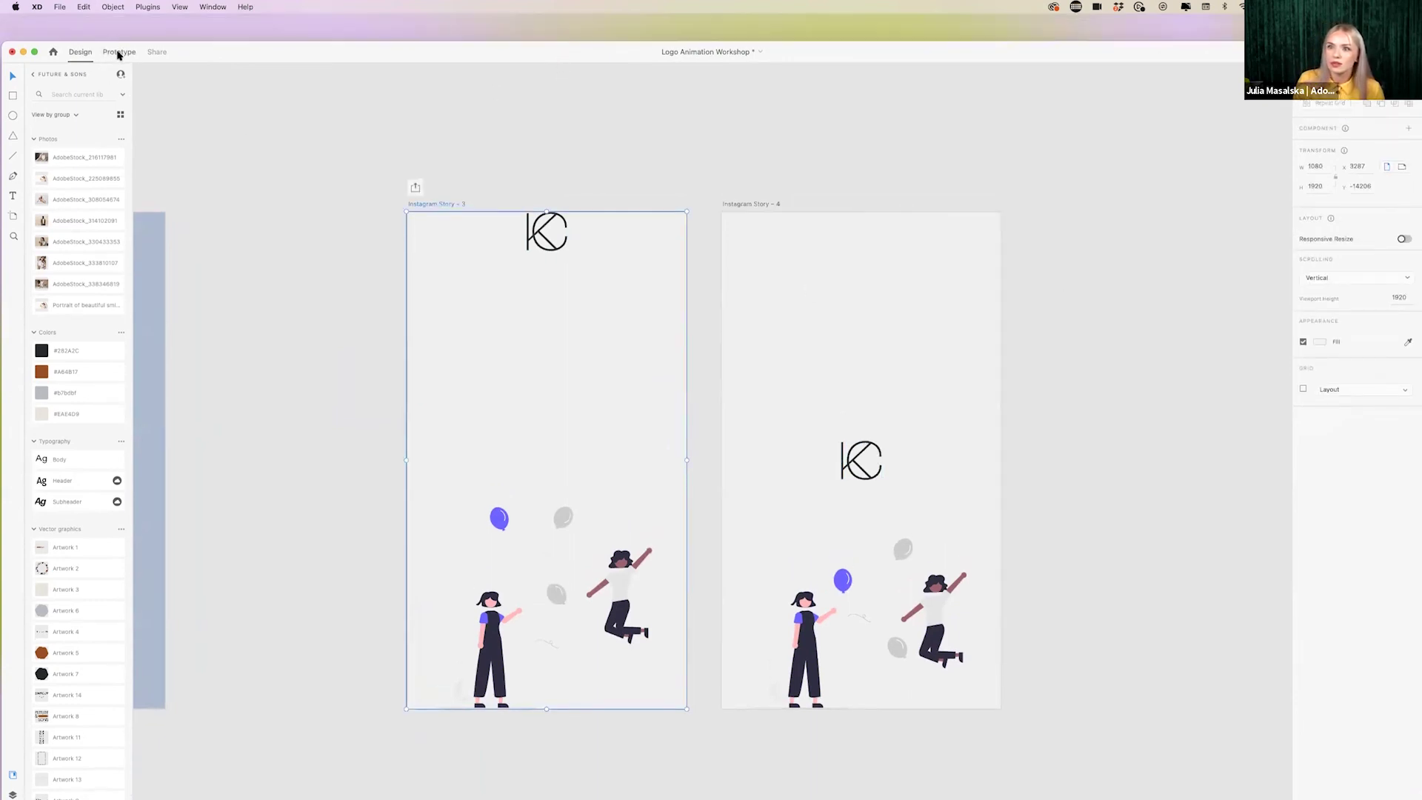
{"action": "key", "text": "super+Return"}
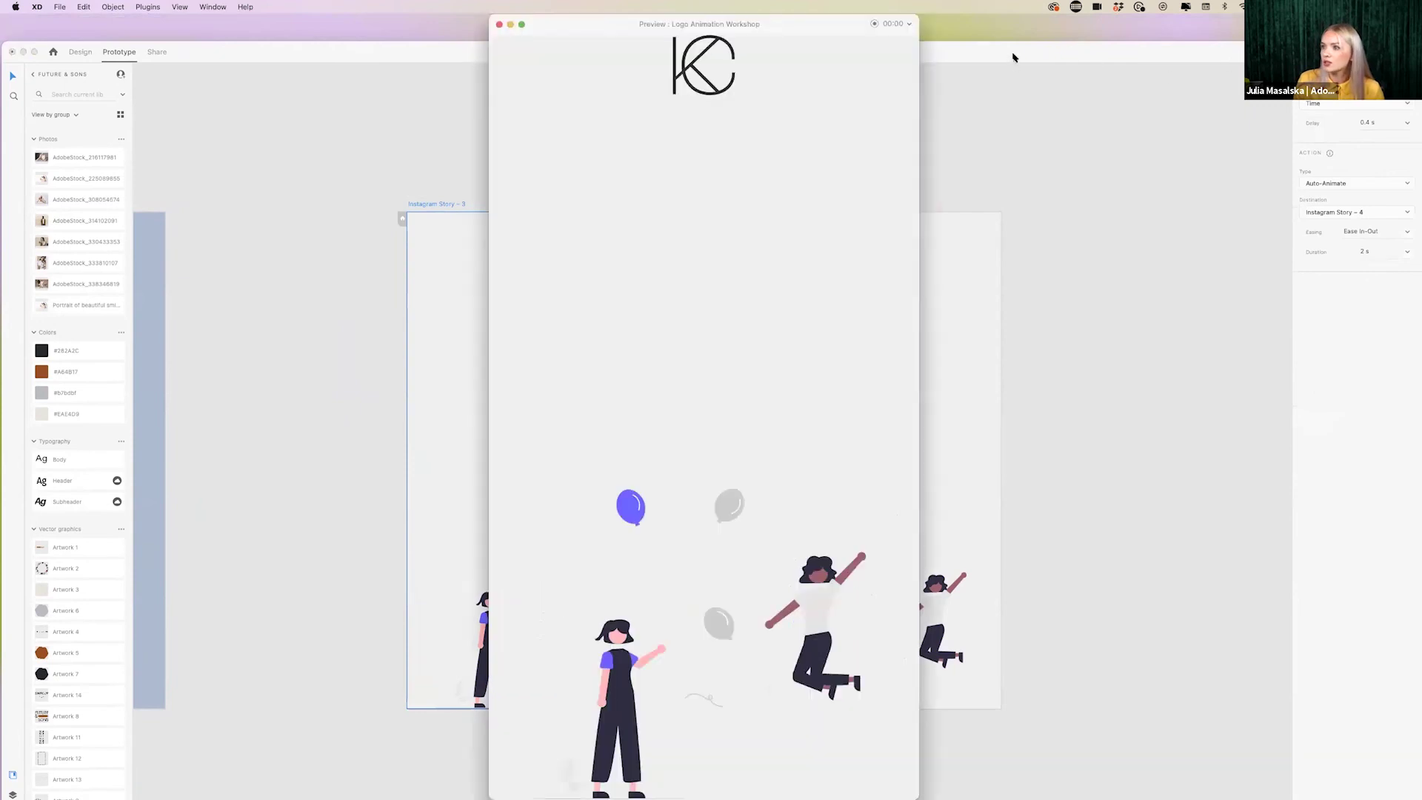
{"action": "left_click_drag", "start_coordinate": [1015, 54], "coordinate": [1009, 15]}
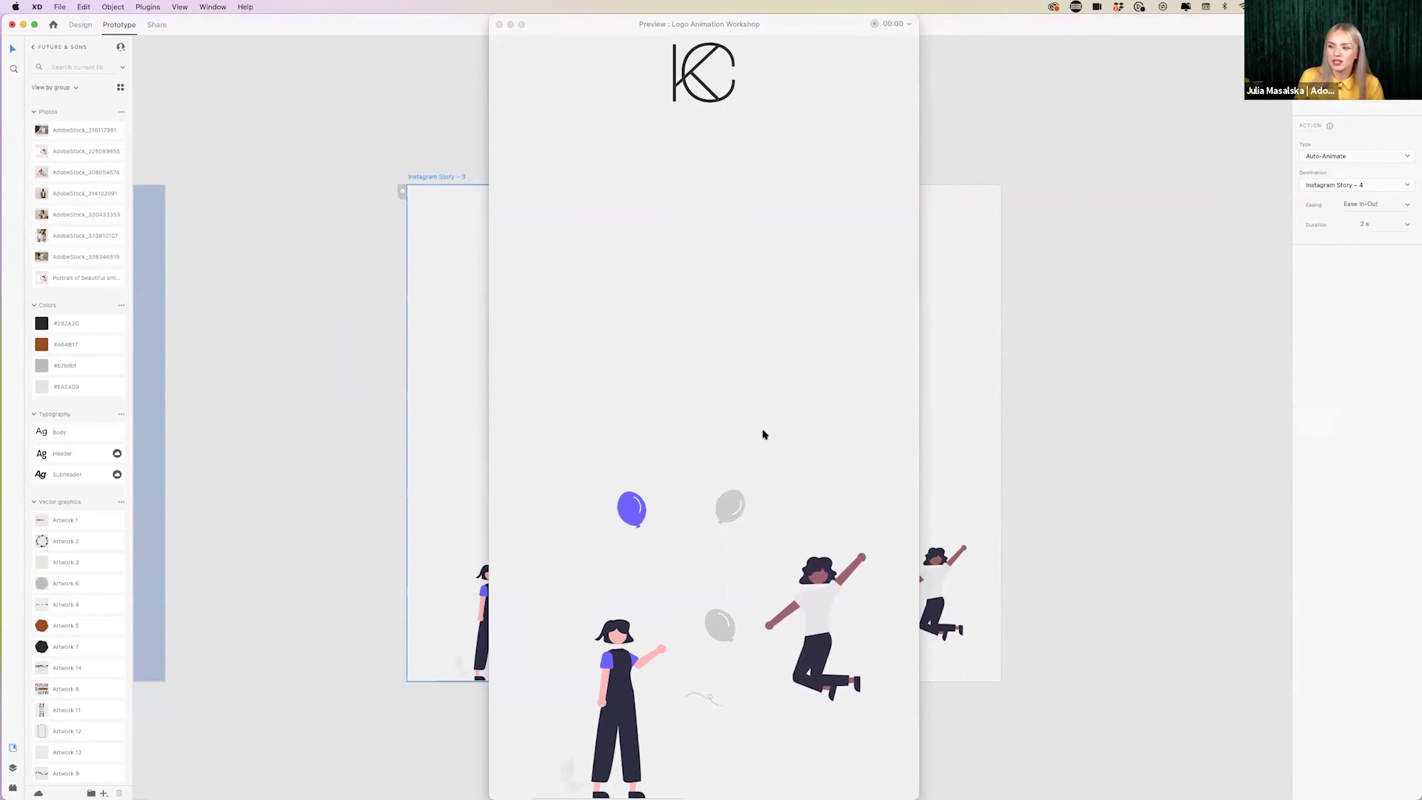
{"action": "left_click", "coordinate": [499, 26]}
{"action": "left_click", "coordinate": [438, 113]}
{"action": "scroll", "coordinate": [437, 111], "scroll_direction": "left", "scroll_amount": 5}
{"action": "scroll", "coordinate": [437, 116], "scroll_direction": "left", "scroll_amount": 3}
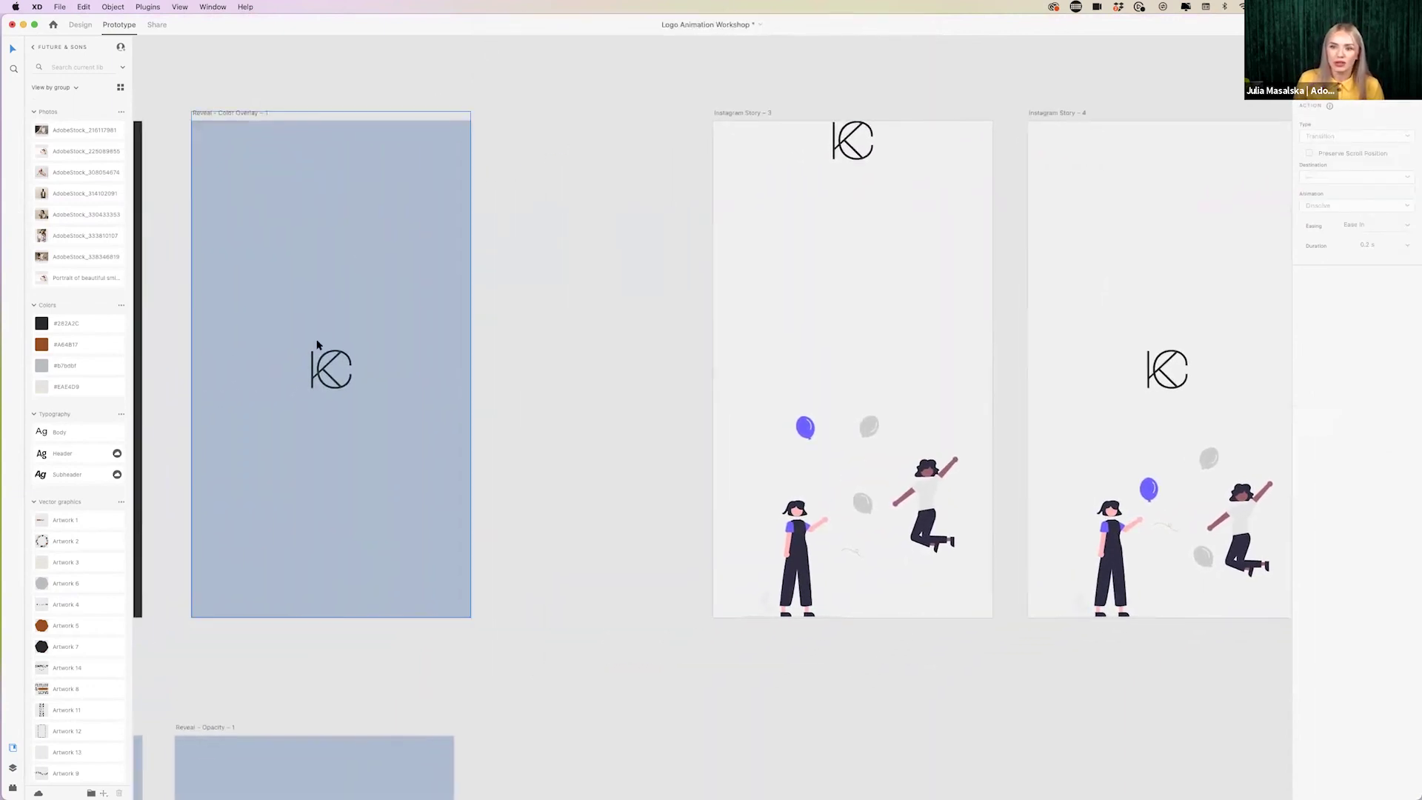
- Open the Icons 4 Design plugin listing 'instagram' icons from six icon sets
{"action": "left_click", "coordinate": [13, 788]}
{"action": "scroll", "coordinate": [414, 559], "scroll_direction": "right", "scroll_amount": 5}
{"action": "scroll", "coordinate": [413, 559], "scroll_direction": "up", "scroll_amount": 4}
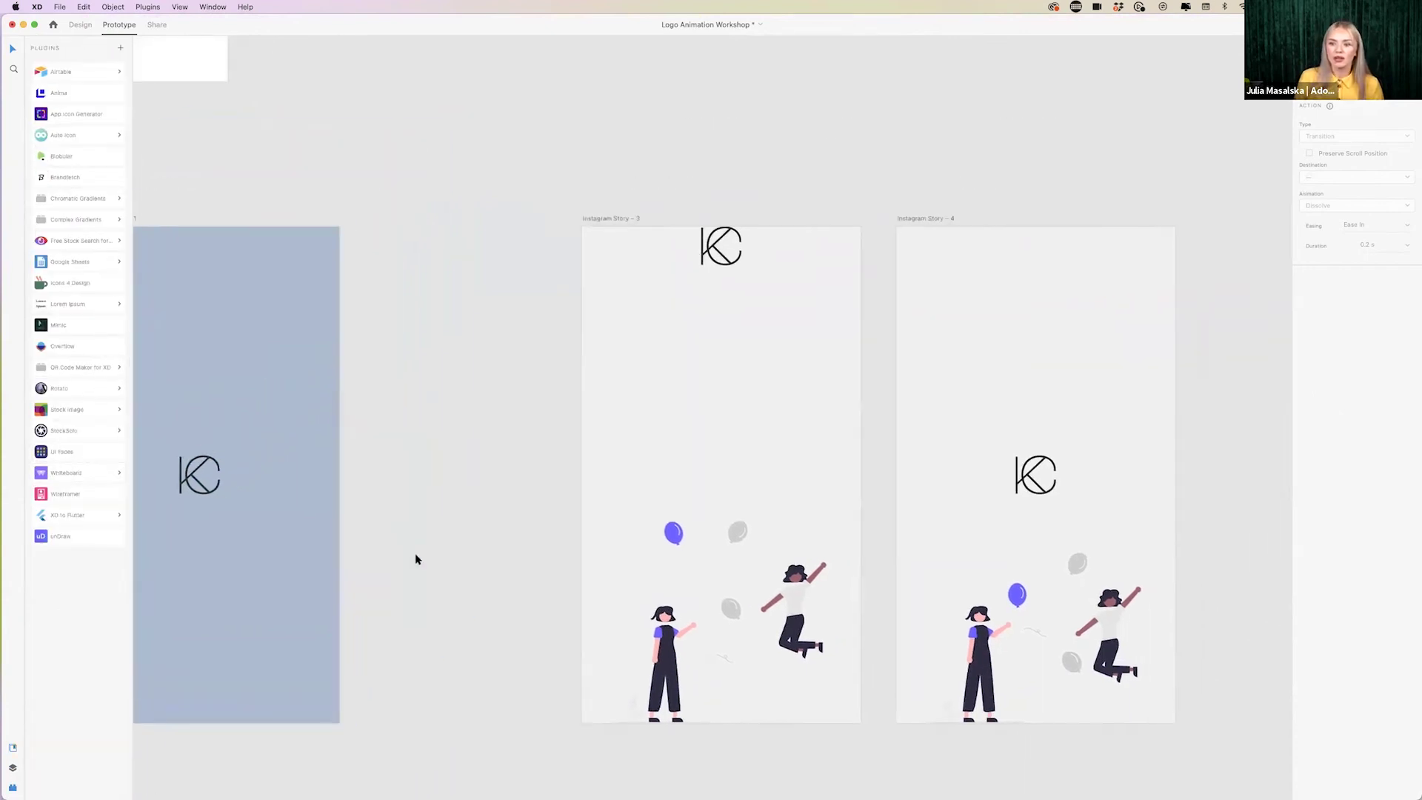
{"action": "scroll", "coordinate": [415, 559], "scroll_direction": "right", "scroll_amount": 6}
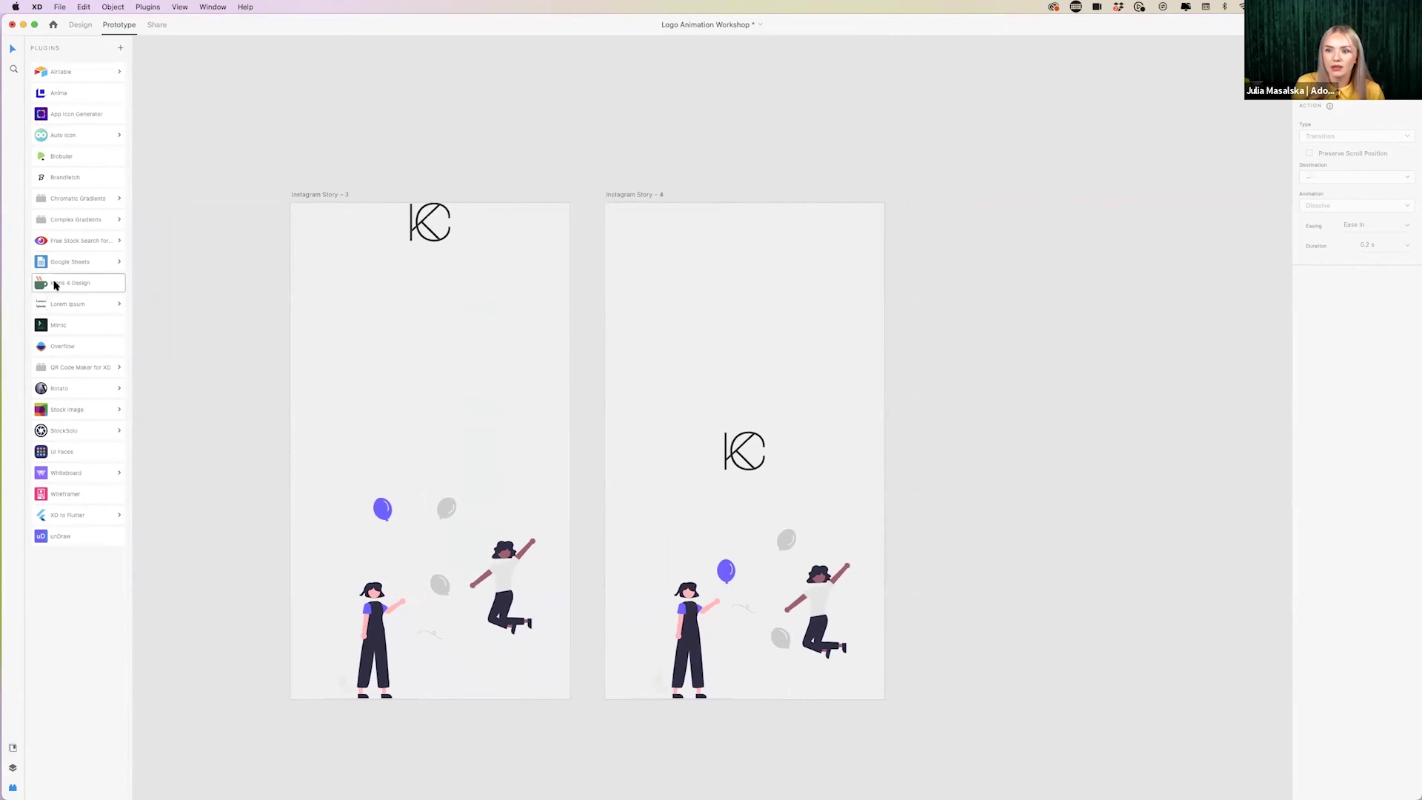
{"action": "left_click", "coordinate": [55, 284]}
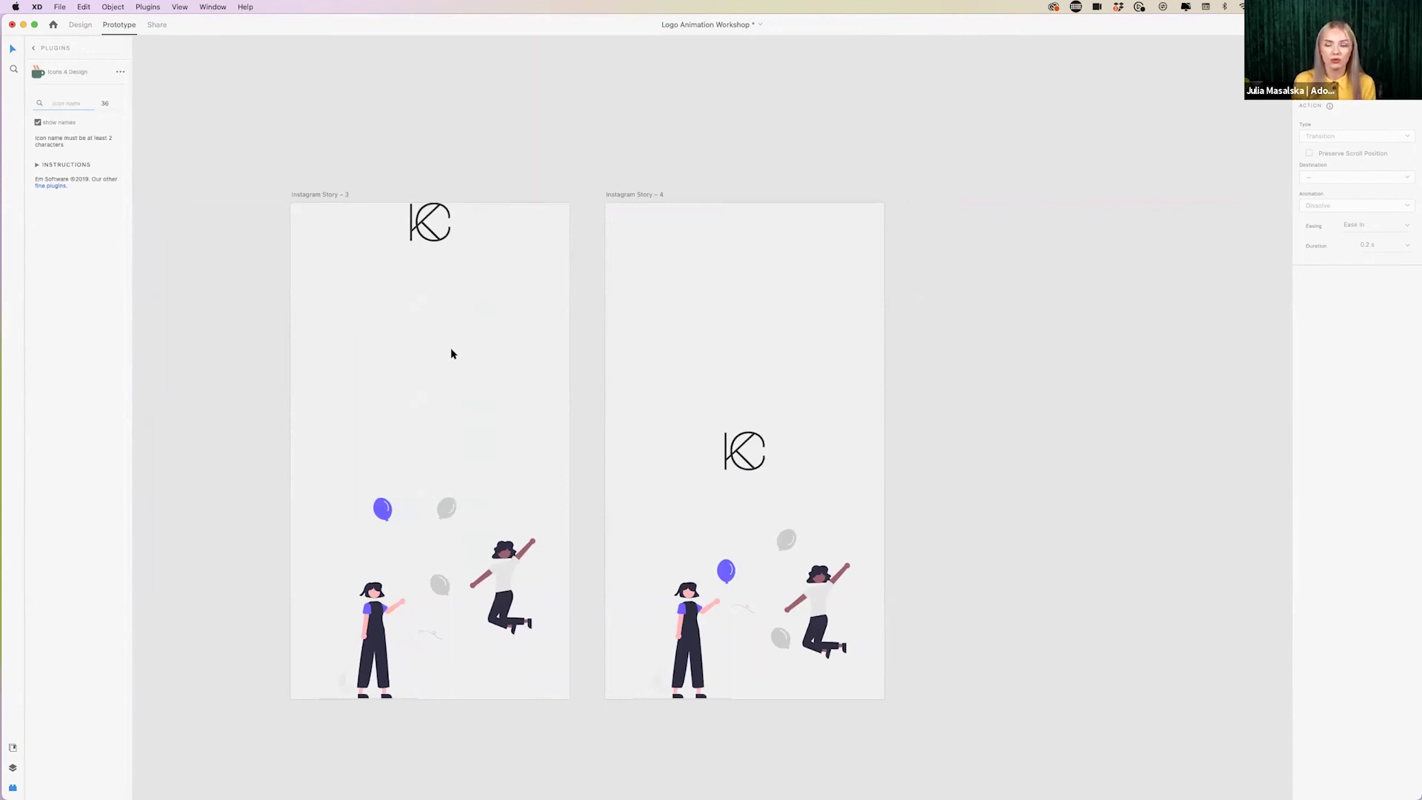
{"action": "scroll", "coordinate": [584, 231], "scroll_direction": "right", "scroll_amount": 3}
{"action": "scroll", "coordinate": [594, 251], "scroll_direction": "up", "scroll_amount": 5}
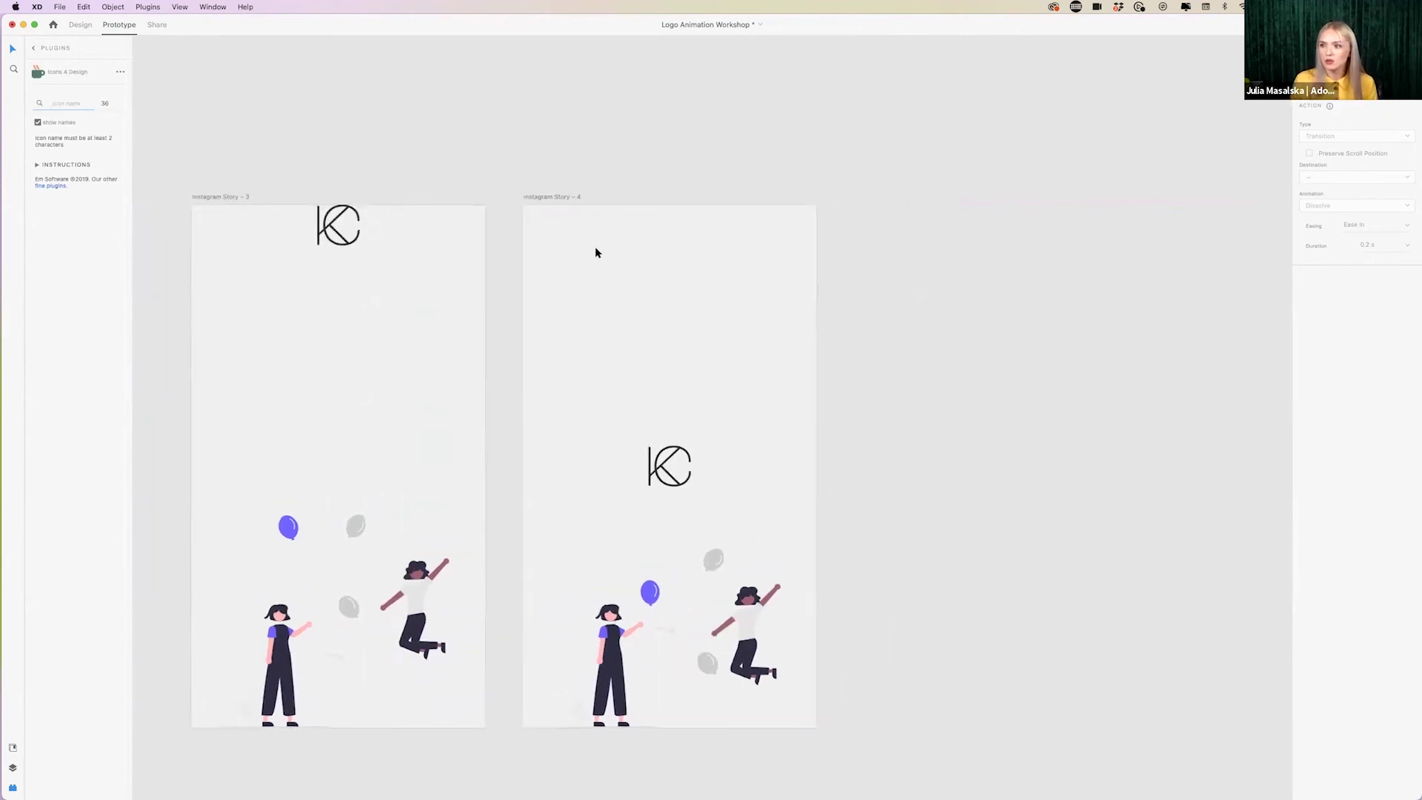
{"action": "scroll", "coordinate": [596, 252], "scroll_direction": "right", "scroll_amount": 2}
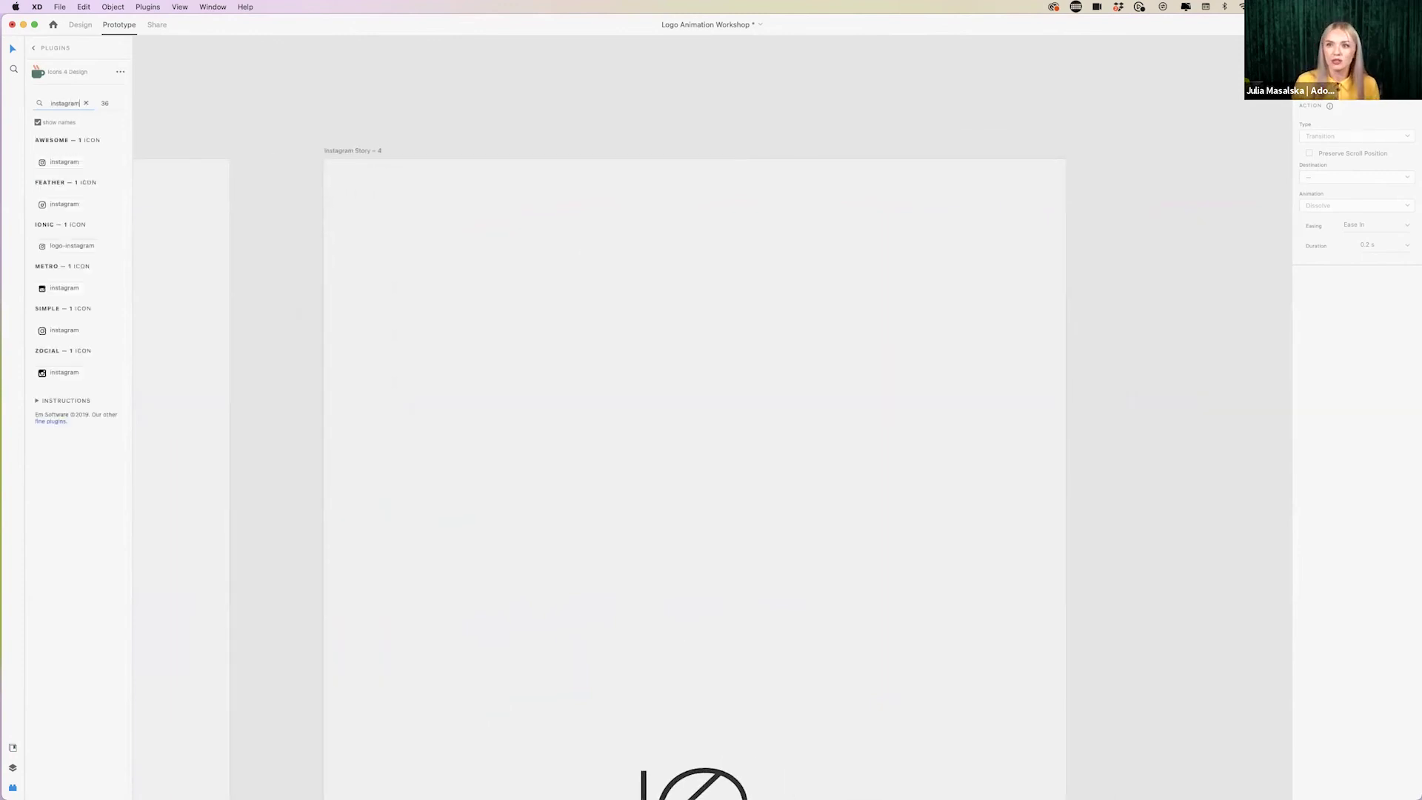
- Insert the Awesome Instagram icon and turn off its Responsive Resize in Design mode
{"action": "left_click", "coordinate": [39, 163]}
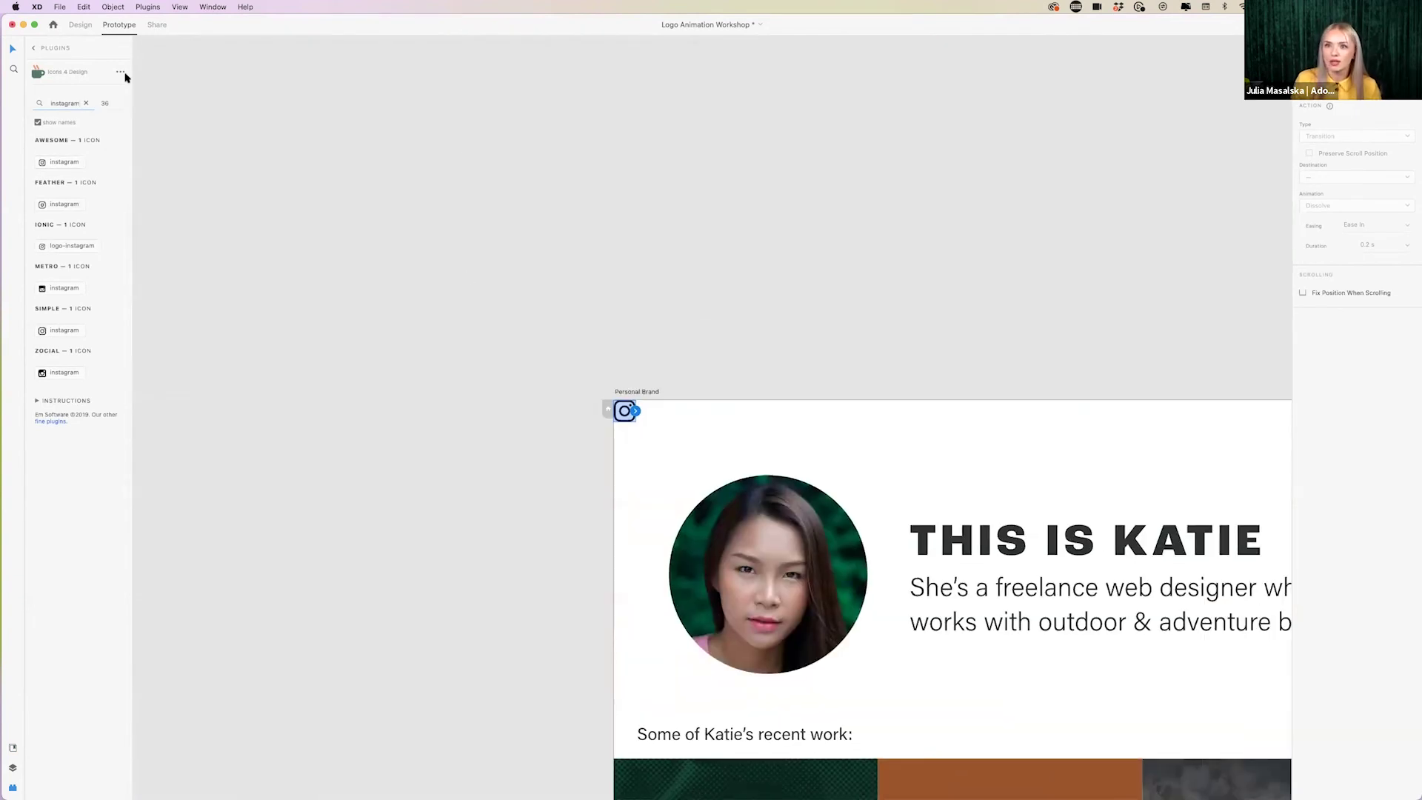
{"action": "double_click", "coordinate": [635, 32]}
{"action": "left_click", "coordinate": [82, 69]}
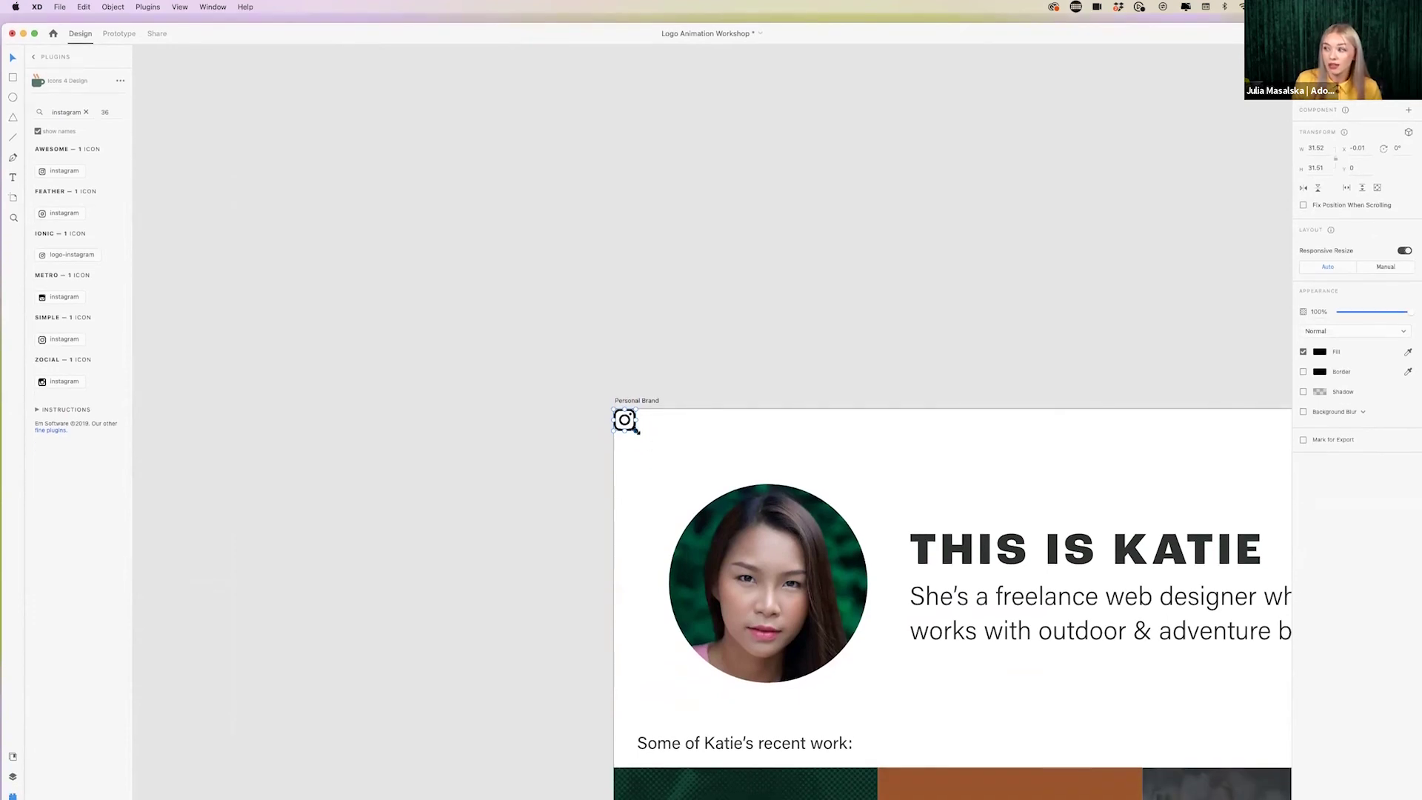
{"action": "left_click", "coordinate": [1403, 251]}
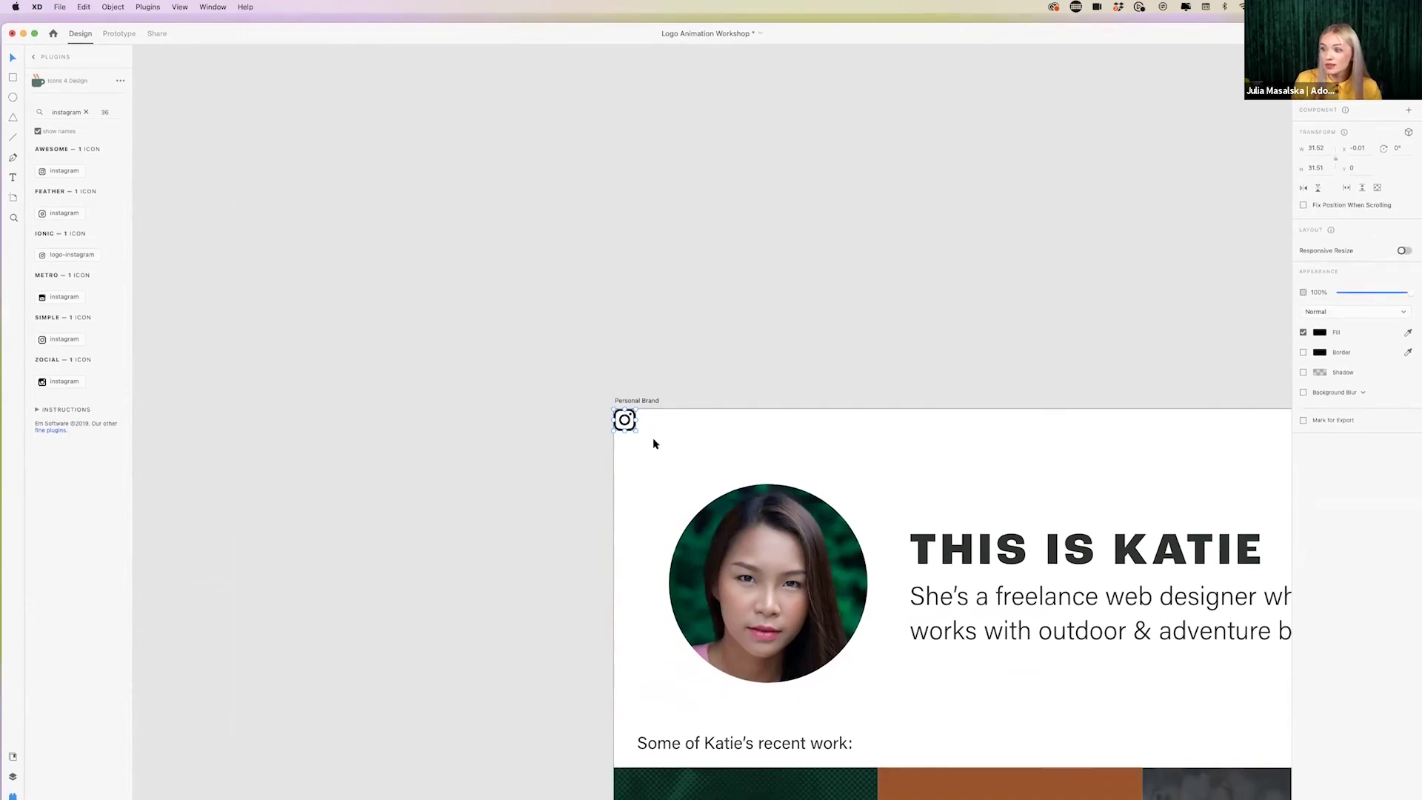
- Resize the Instagram icon to about 67 px below the freelance web designer intro
{"action": "left_click_drag", "start_coordinate": [636, 431], "coordinate": [758, 461]}
{"action": "left_click_drag", "start_coordinate": [774, 132], "coordinate": [530, 397]}
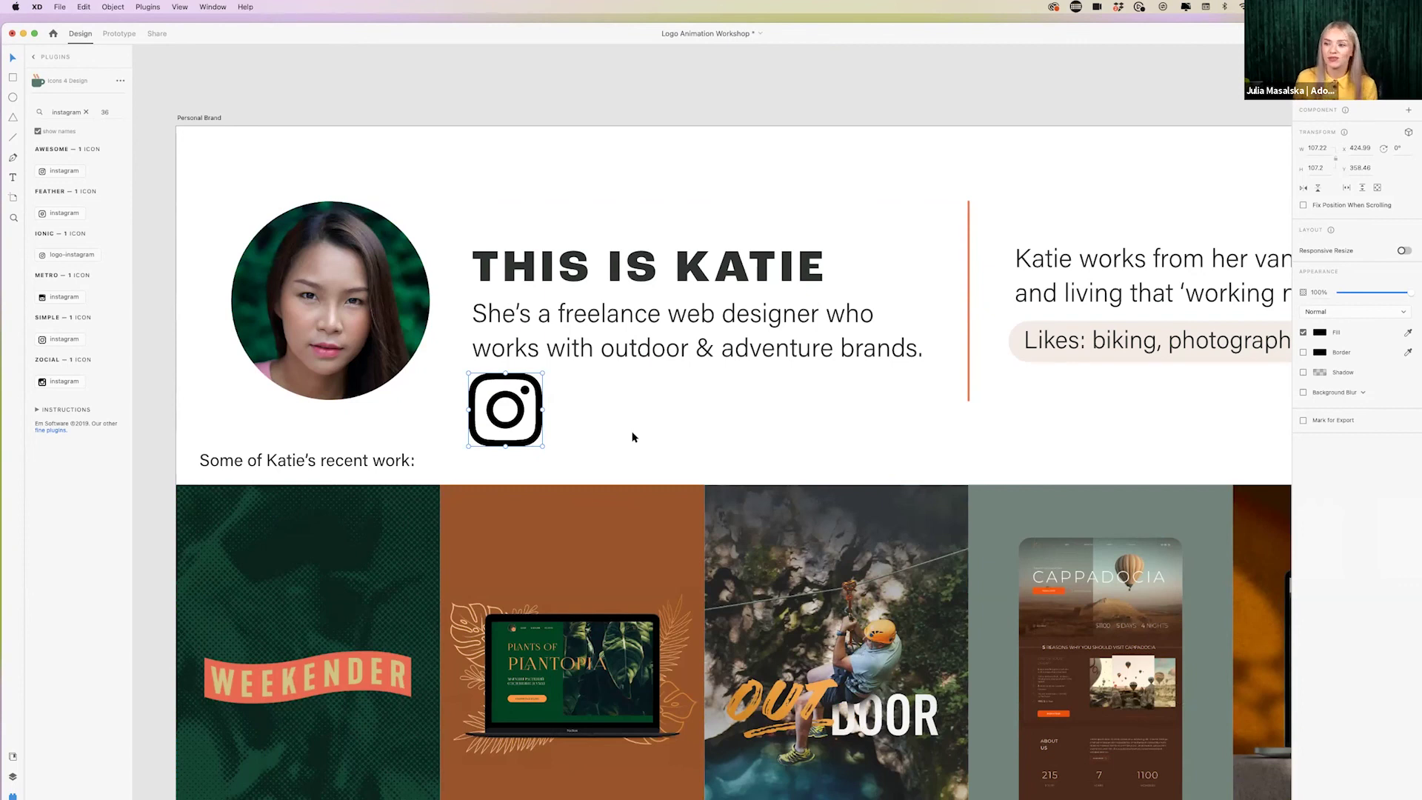
{"action": "left_click_drag", "start_coordinate": [542, 373], "coordinate": [508, 406]}
{"action": "left_click", "coordinate": [553, 420]}
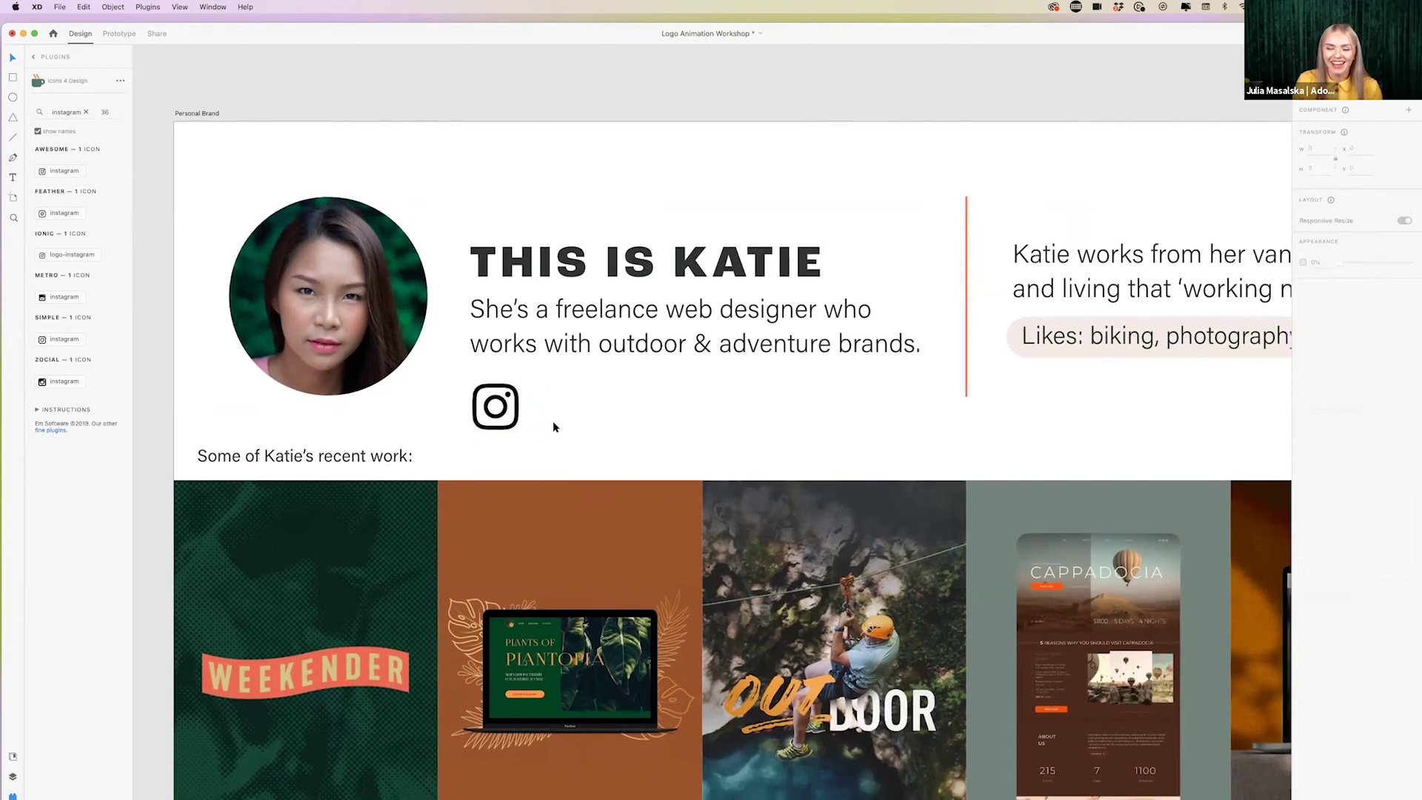
{"action": "left_click_drag", "start_coordinate": [383, 32], "coordinate": [384, 22]}
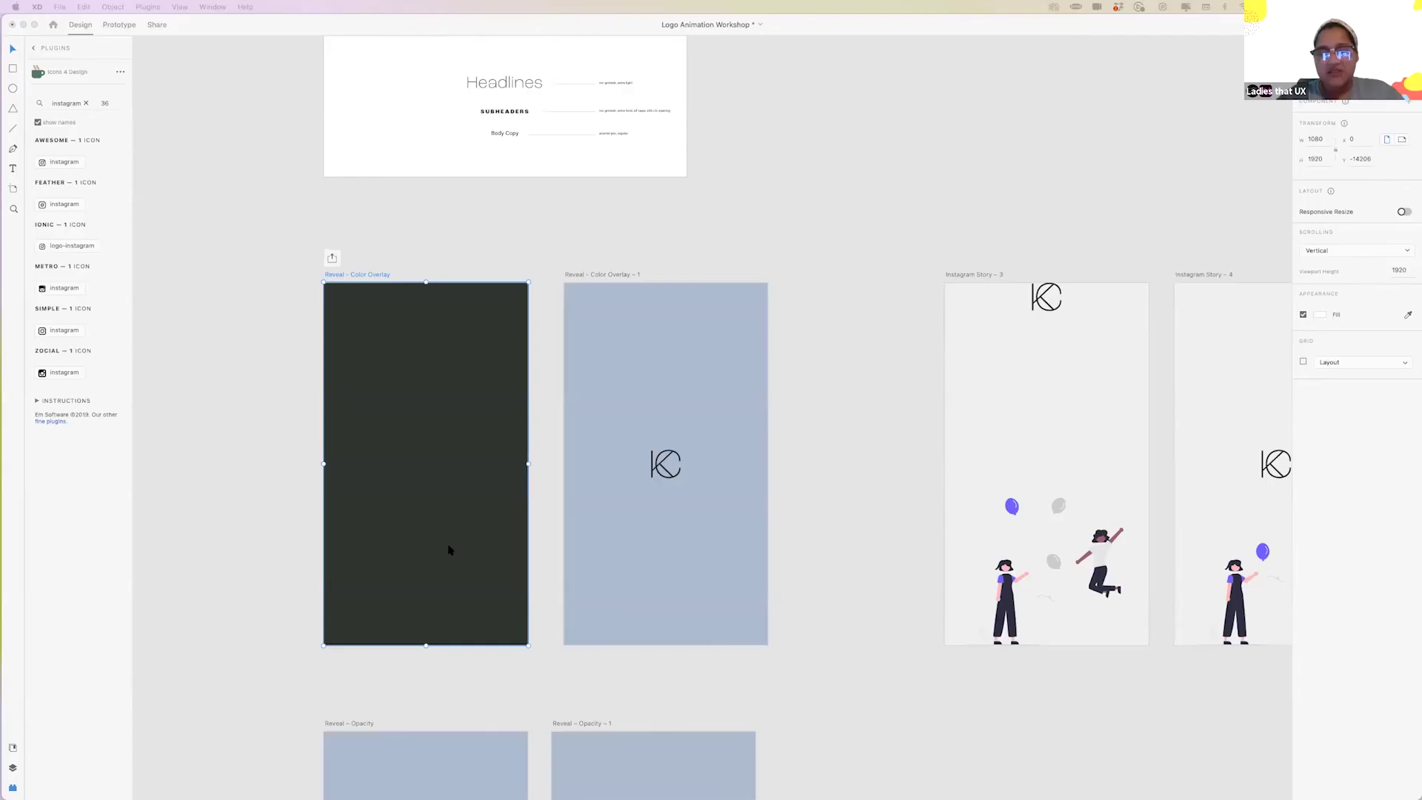
{"action": "scroll", "coordinate": [448, 550], "scroll_direction": "left", "scroll_amount": 2}
- Delete the return transition that wires back to the dark artboard
{"action": "scroll", "coordinate": [448, 550], "scroll_direction": "up", "scroll_amount": 5}
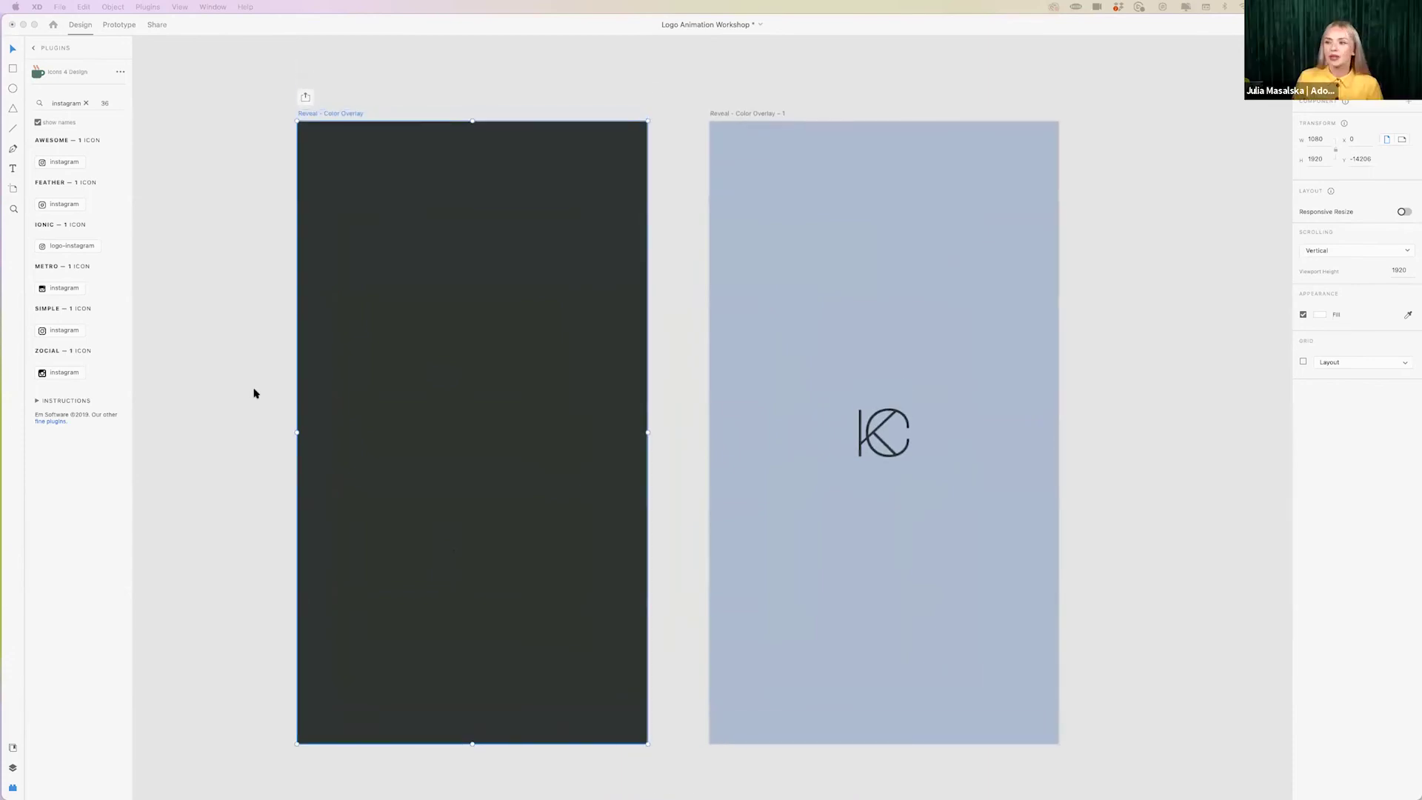
{"action": "left_click", "coordinate": [333, 116]}
{"action": "left_click", "coordinate": [119, 24]}
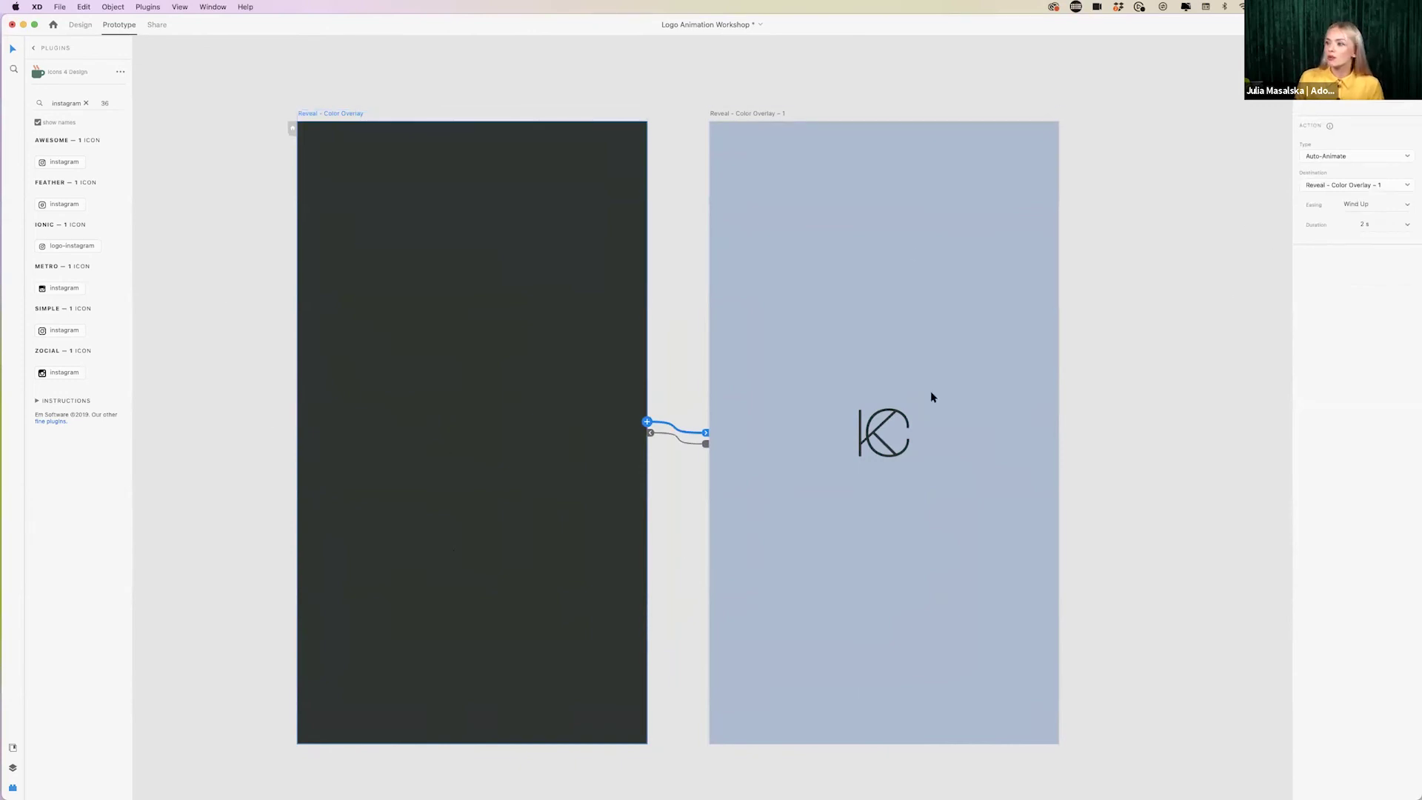
{"action": "left_click", "coordinate": [688, 445]}
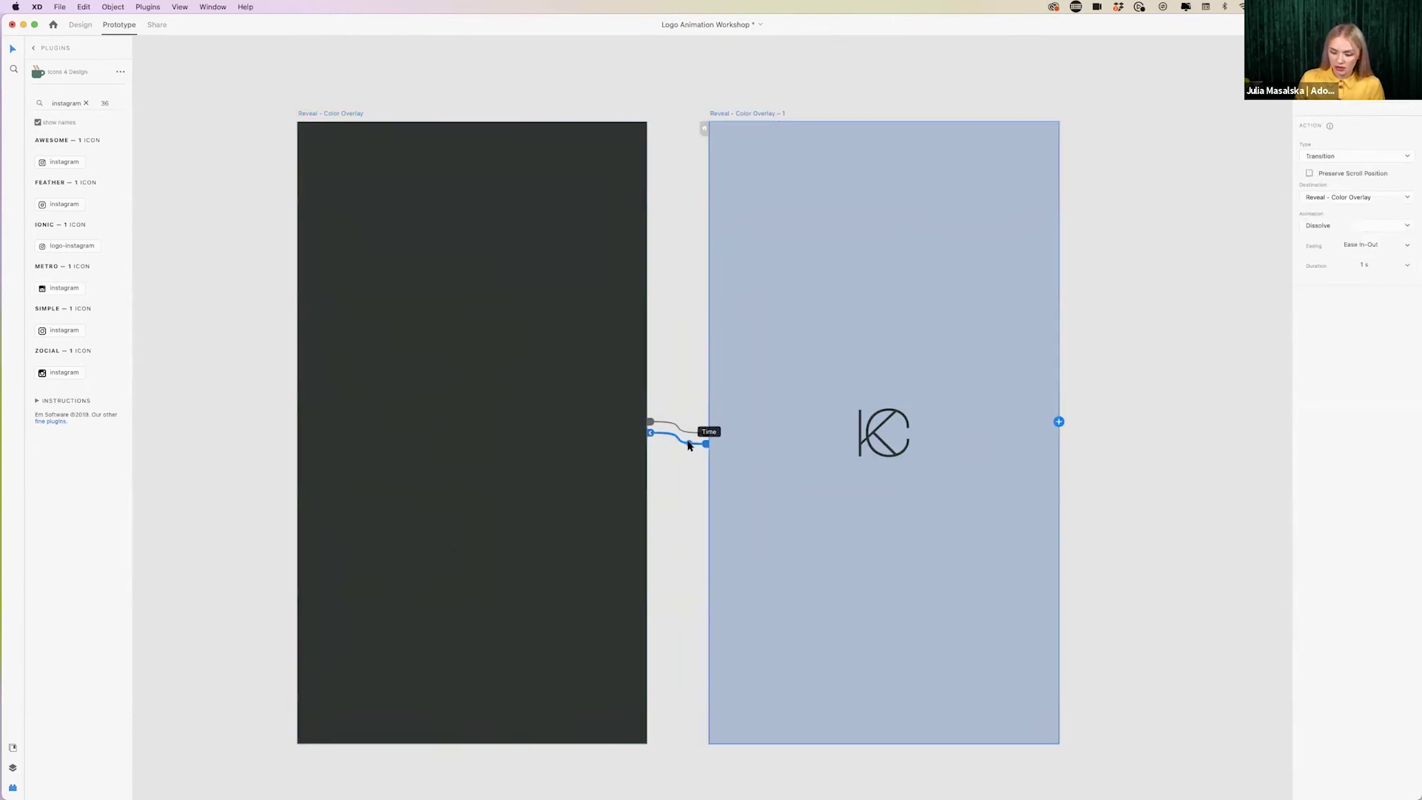
{"action": "key", "text": "Delete"}
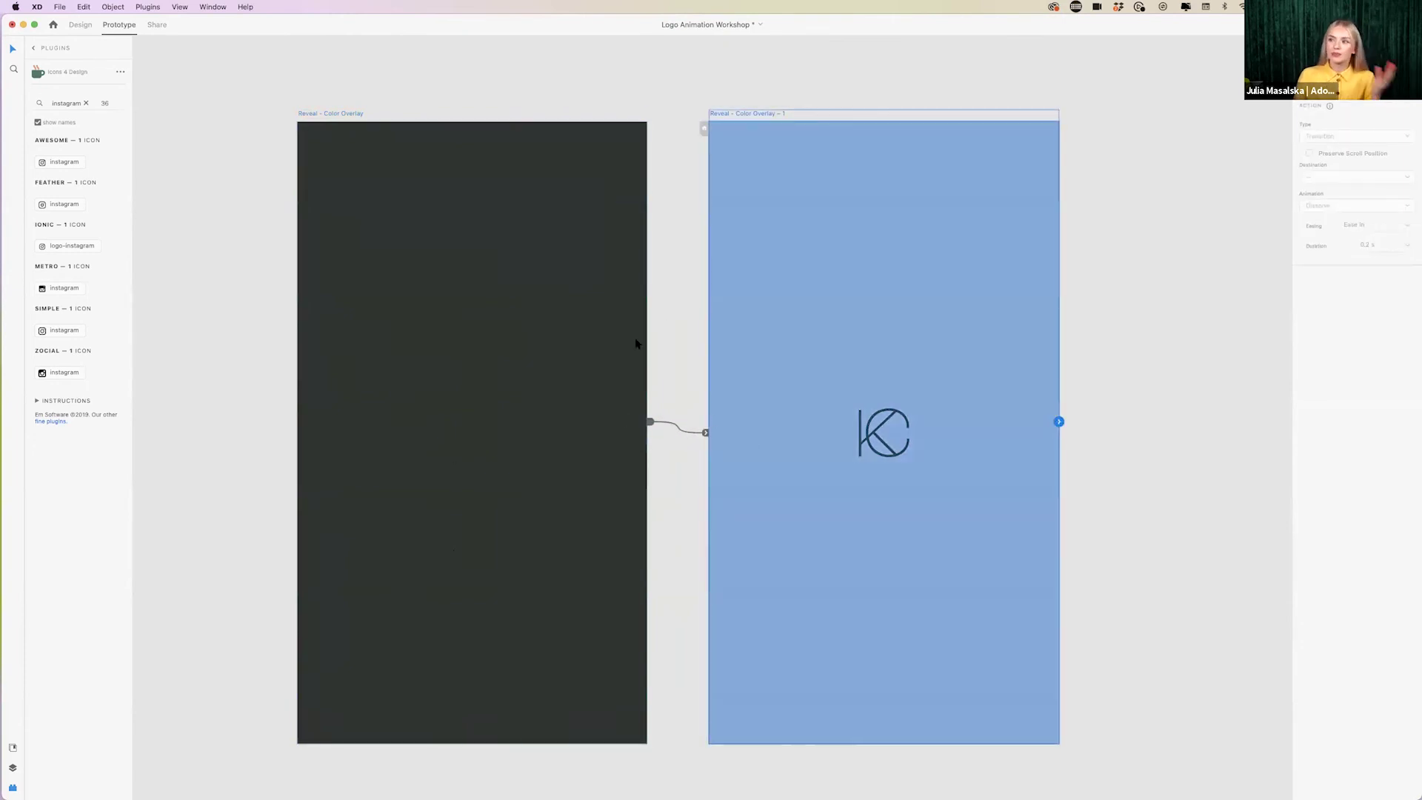
- Set the dark-to-blue Auto-Animate transition to Ease Out easing over 2 s and preview it
{"action": "left_click", "coordinate": [657, 422]}
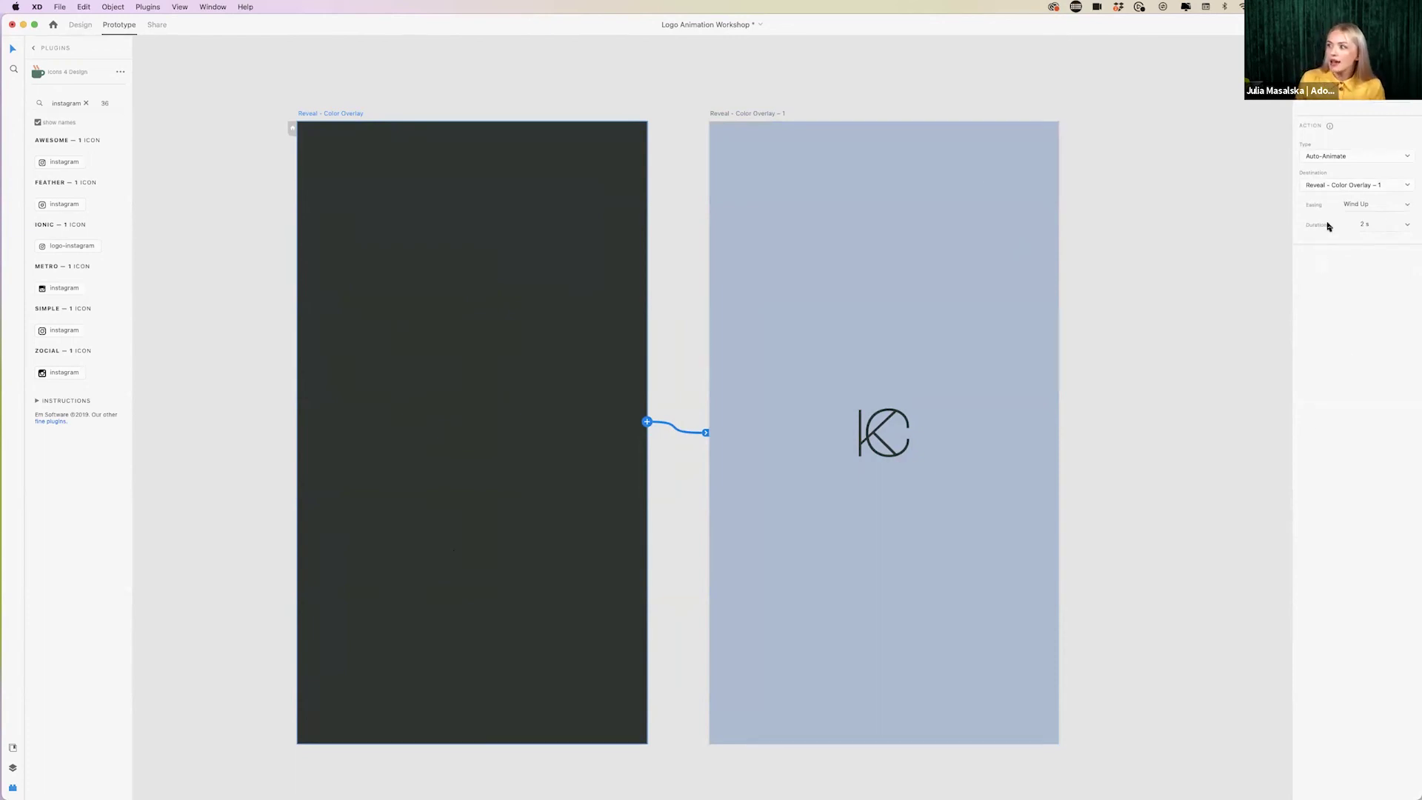
{"action": "left_click", "coordinate": [1407, 207]}
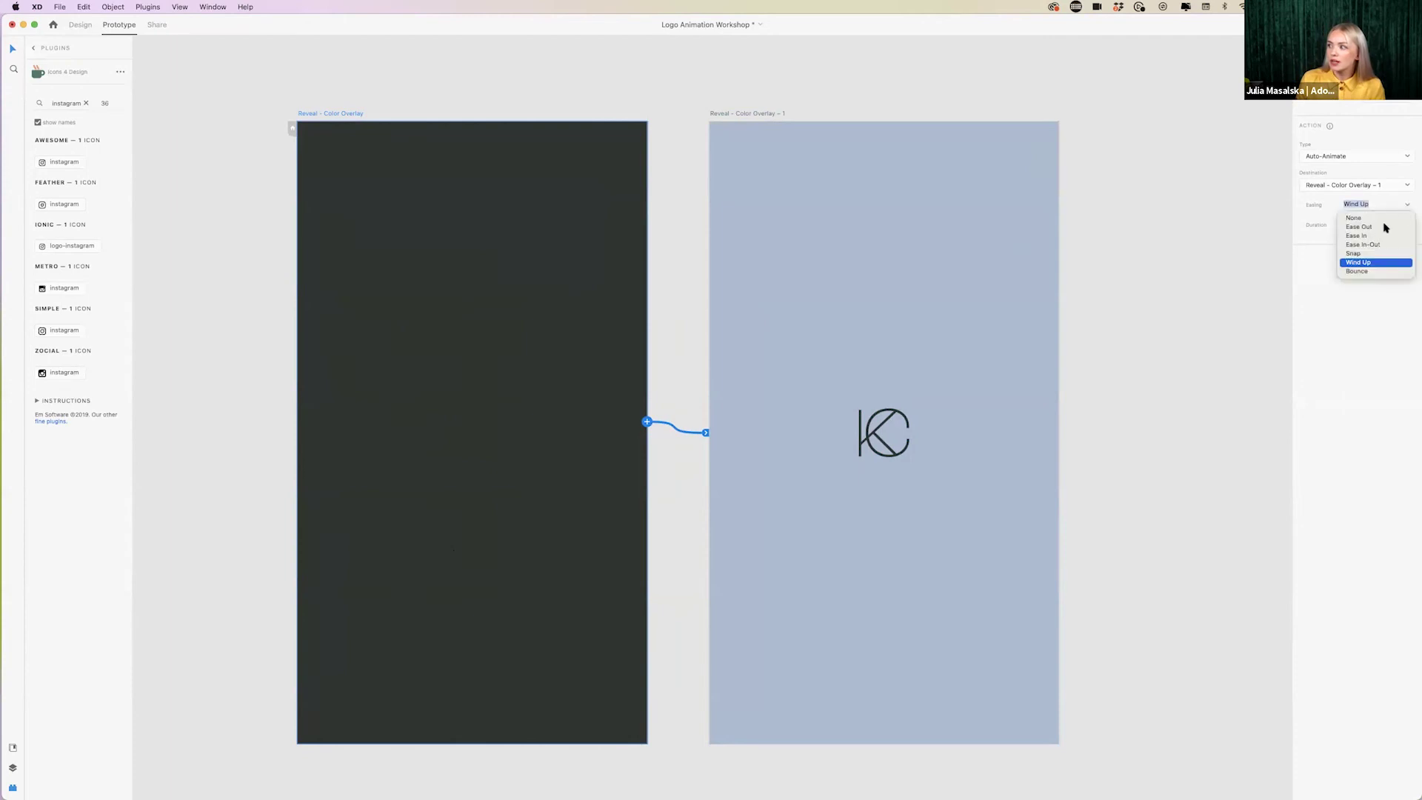
{"action": "left_click", "coordinate": [1352, 222]}
{"action": "left_click", "coordinate": [1006, 185]}
{"action": "left_click", "coordinate": [343, 115]}
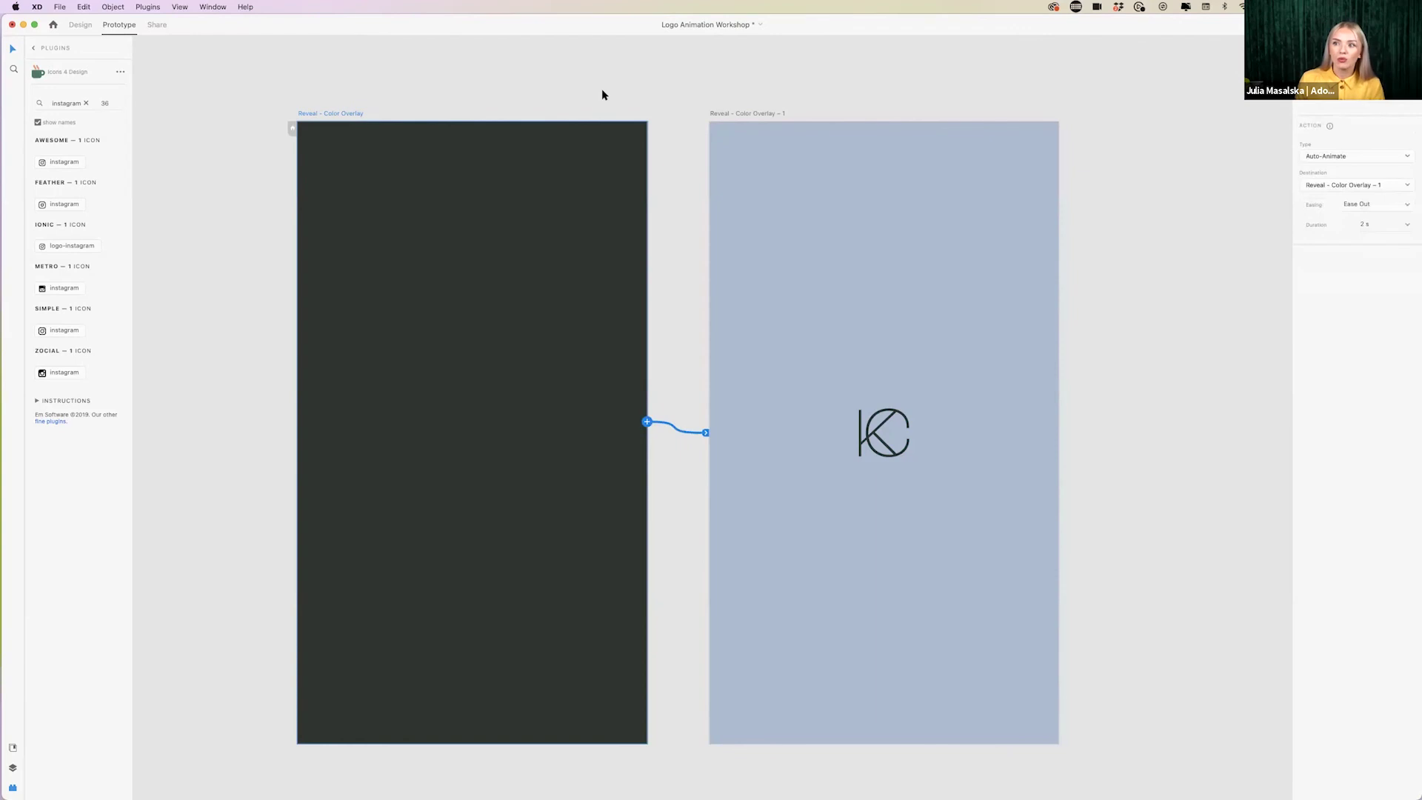
{"action": "scroll", "coordinate": [1050, 117], "scroll_direction": "down", "scroll_amount": 1}
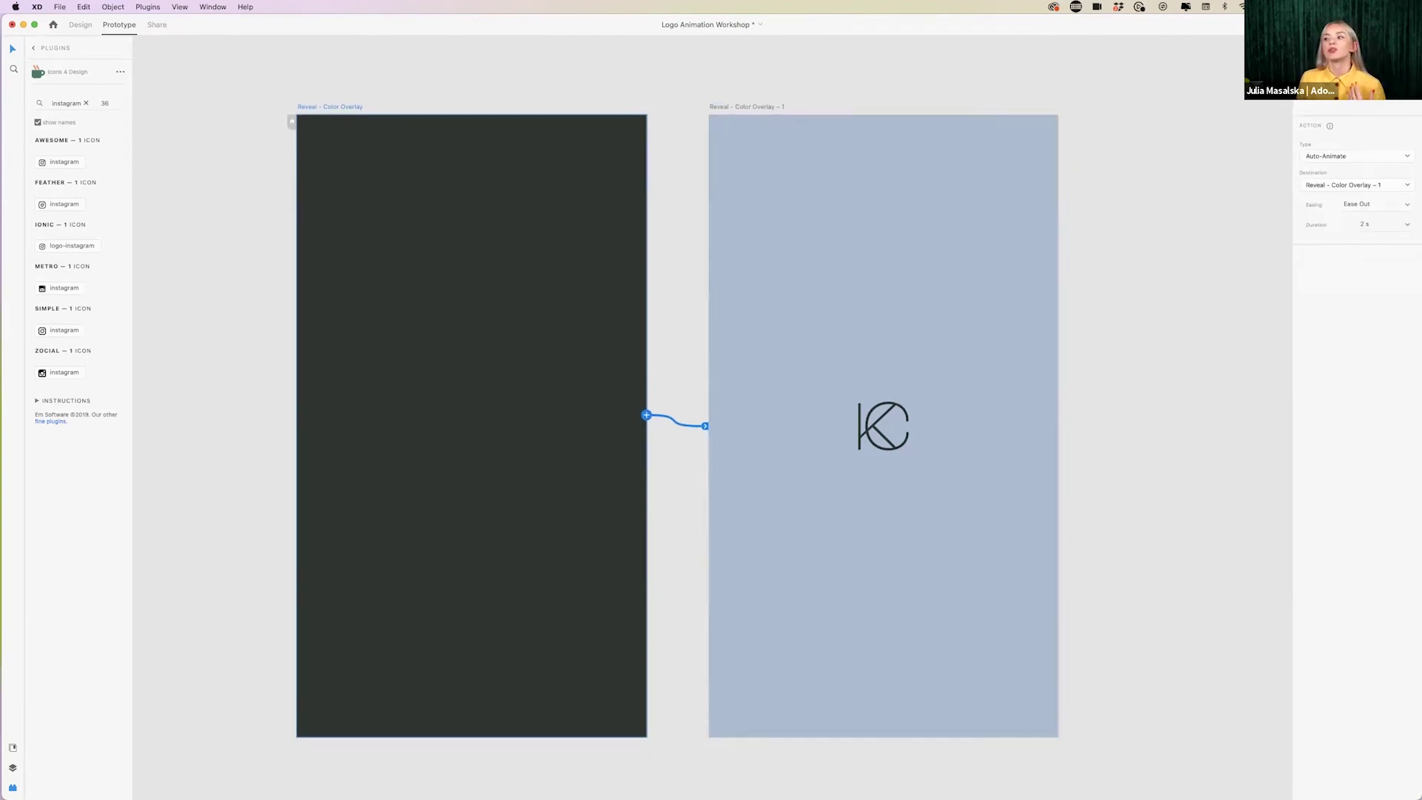
{"action": "left_click", "coordinate": [1301, 24]}
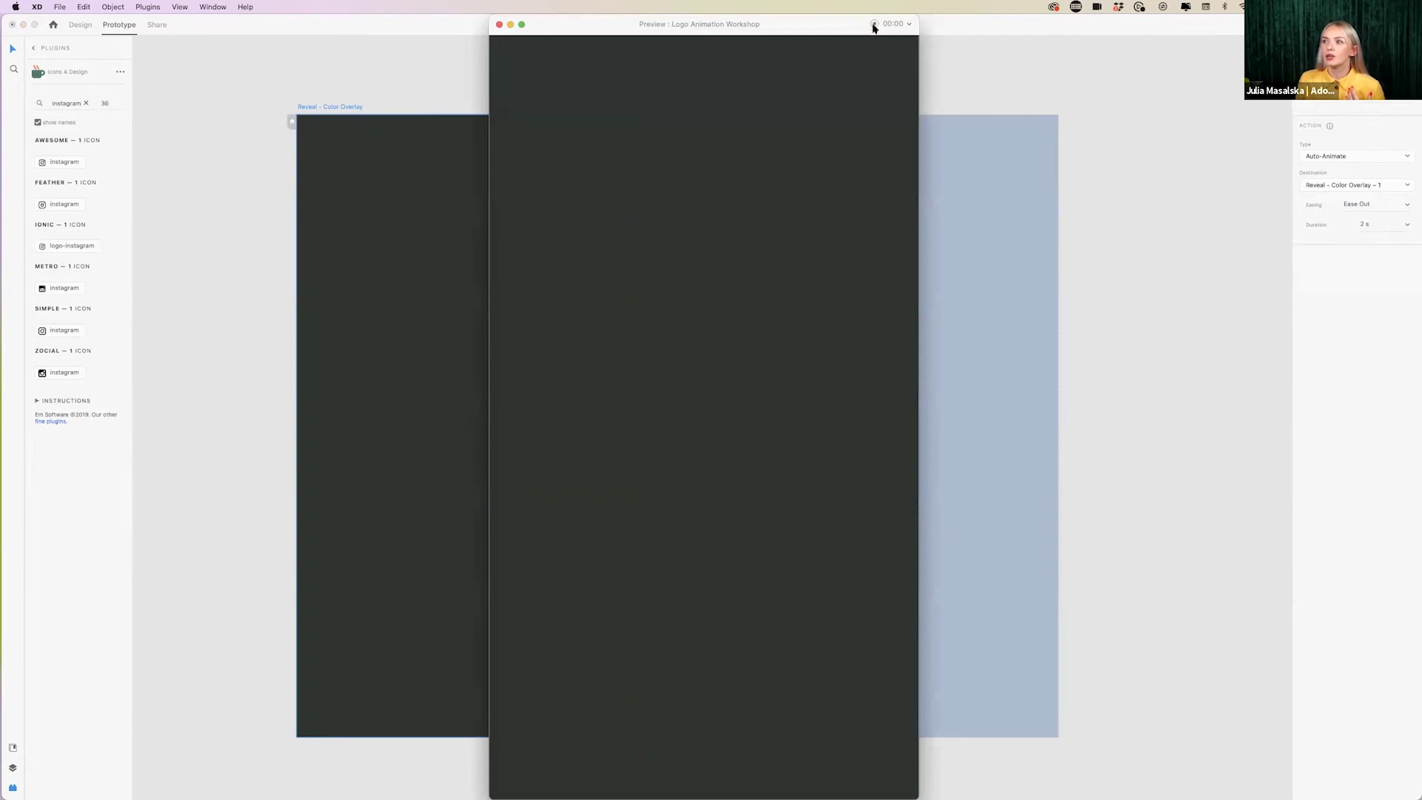
- Record the dark-to-blue KC logo reveal and save it to the Desktop as Logo Animation Workshop
{"action": "left_click", "coordinate": [977, 43]}
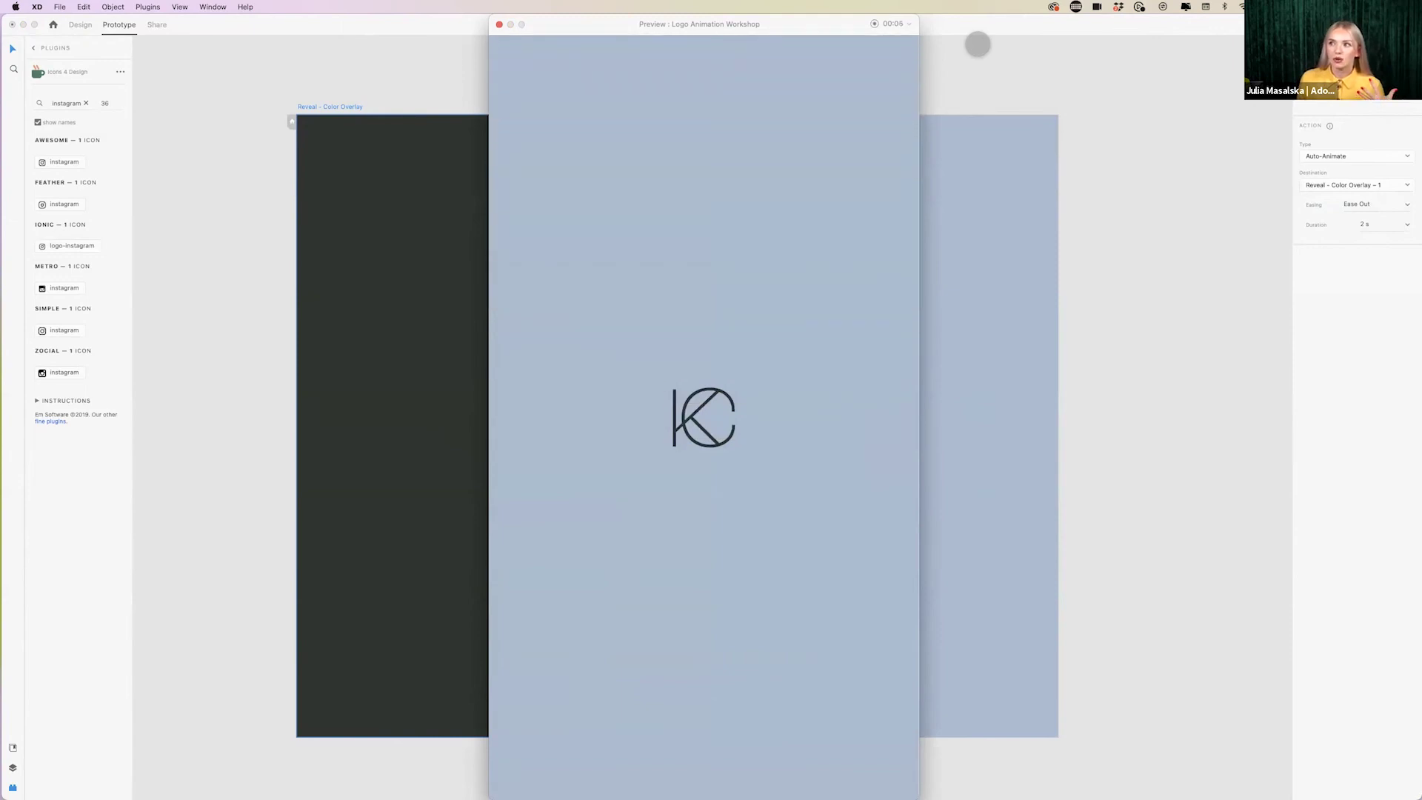
{"action": "left_click", "coordinate": [875, 24]}
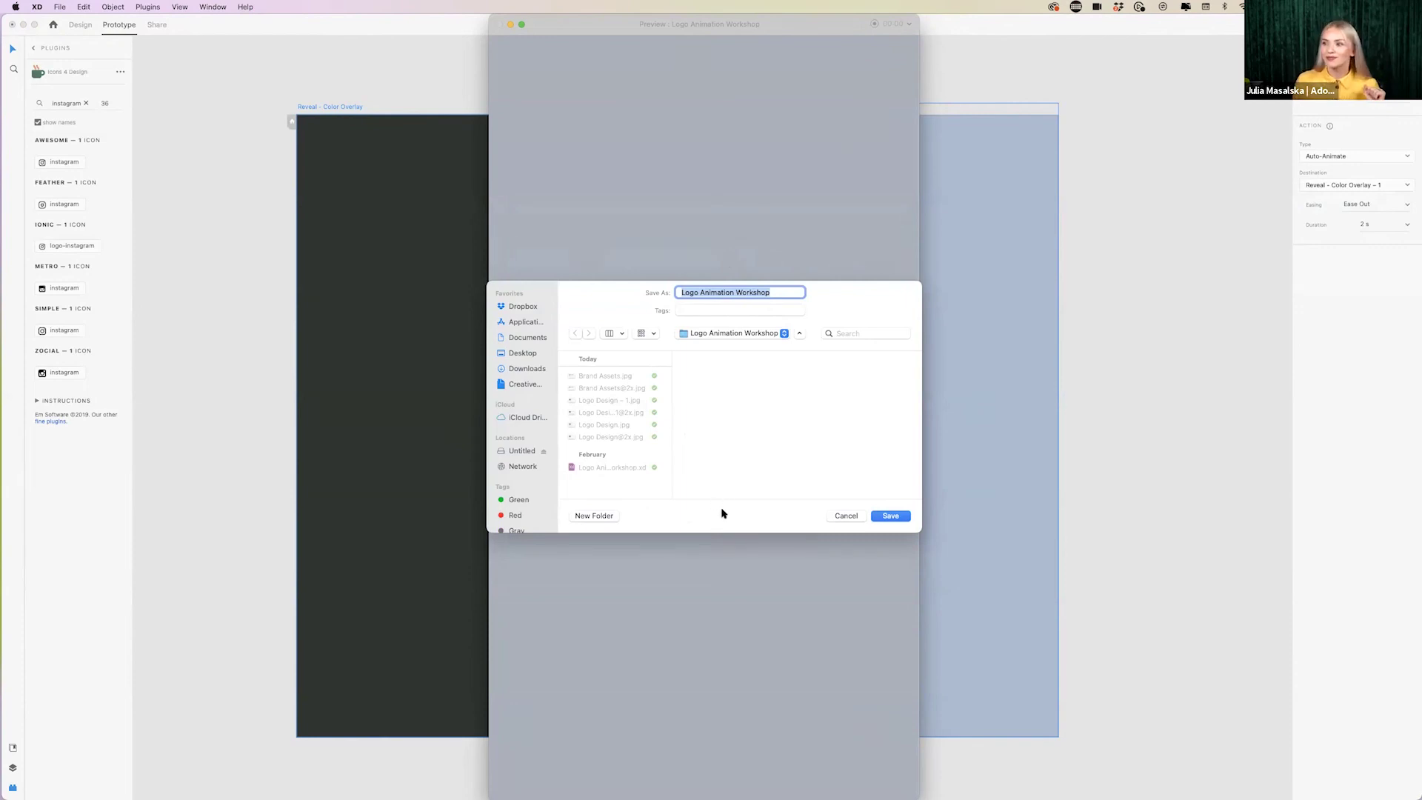
{"action": "left_click", "coordinate": [521, 354]}
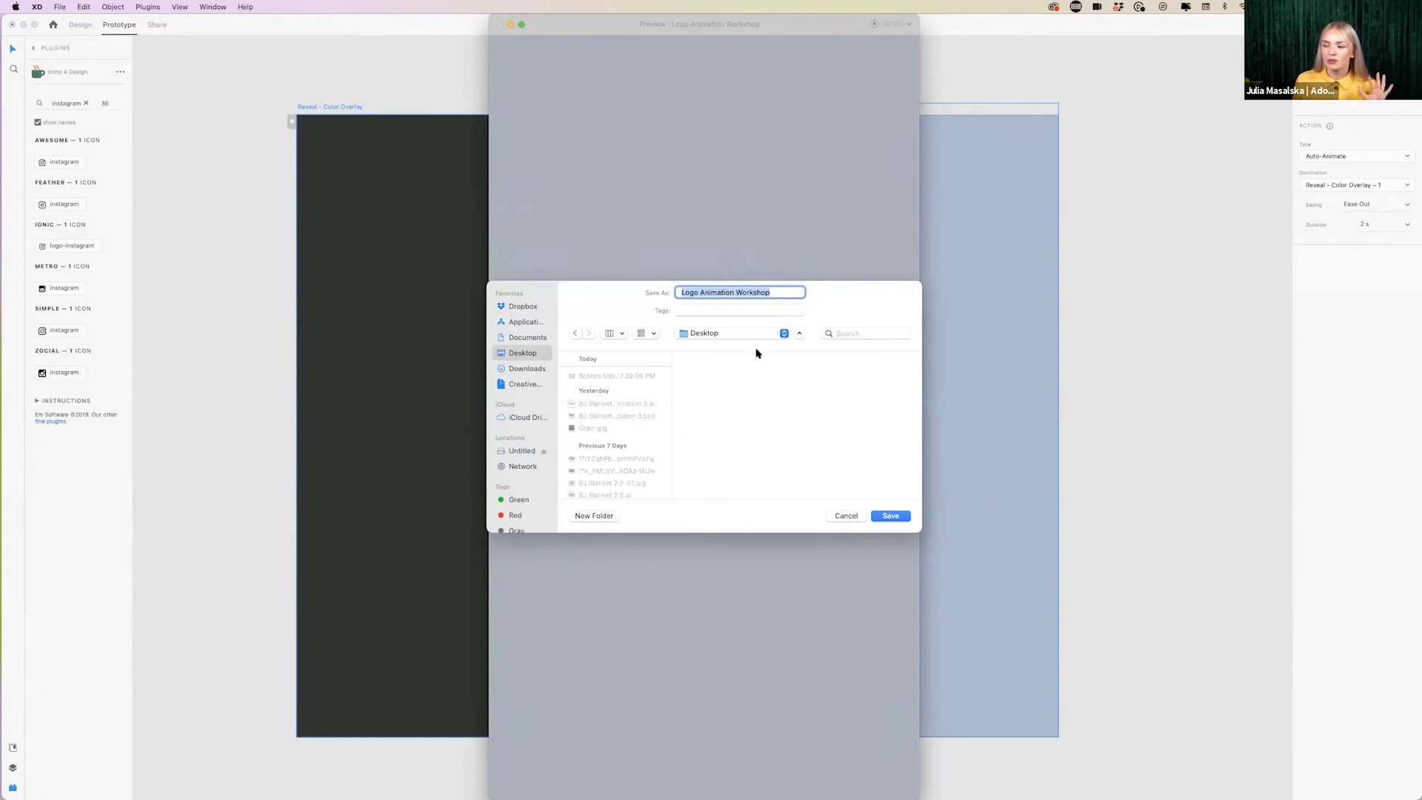
{"action": "left_click", "coordinate": [891, 516]}
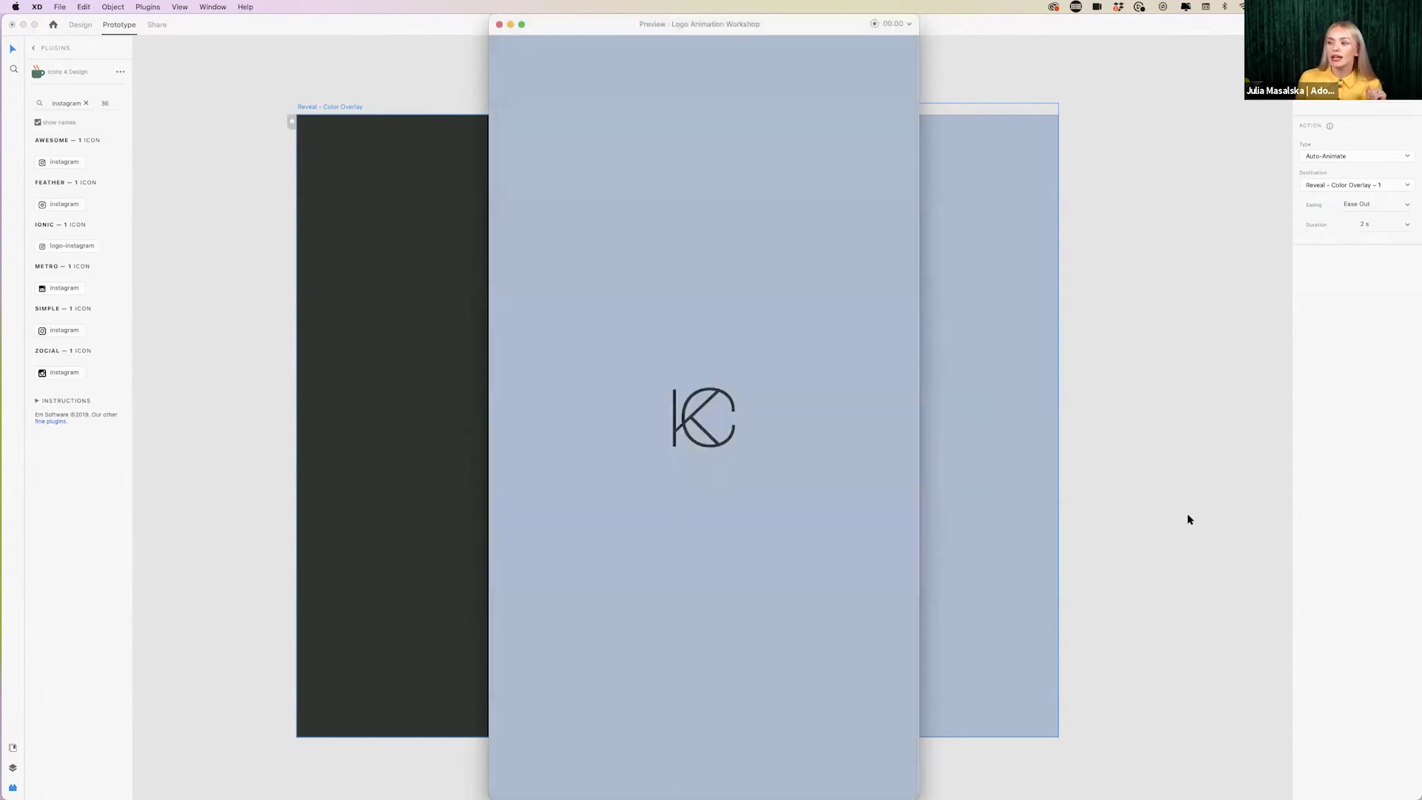
{"action": "left_click_drag", "start_coordinate": [831, 23], "coordinate": [846, 46]}
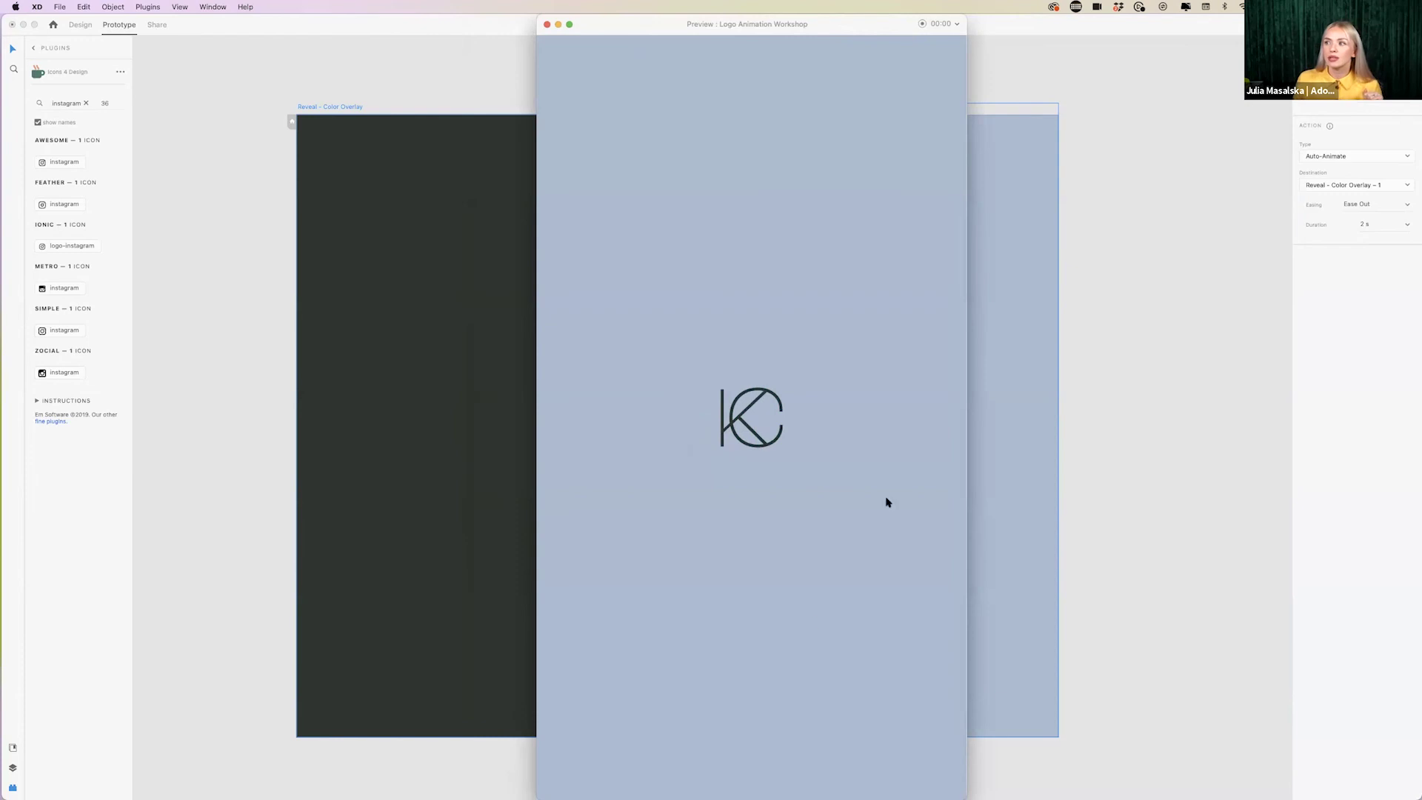
{"action": "left_click", "coordinate": [547, 25]}
{"action": "left_click", "coordinate": [1113, 465]}
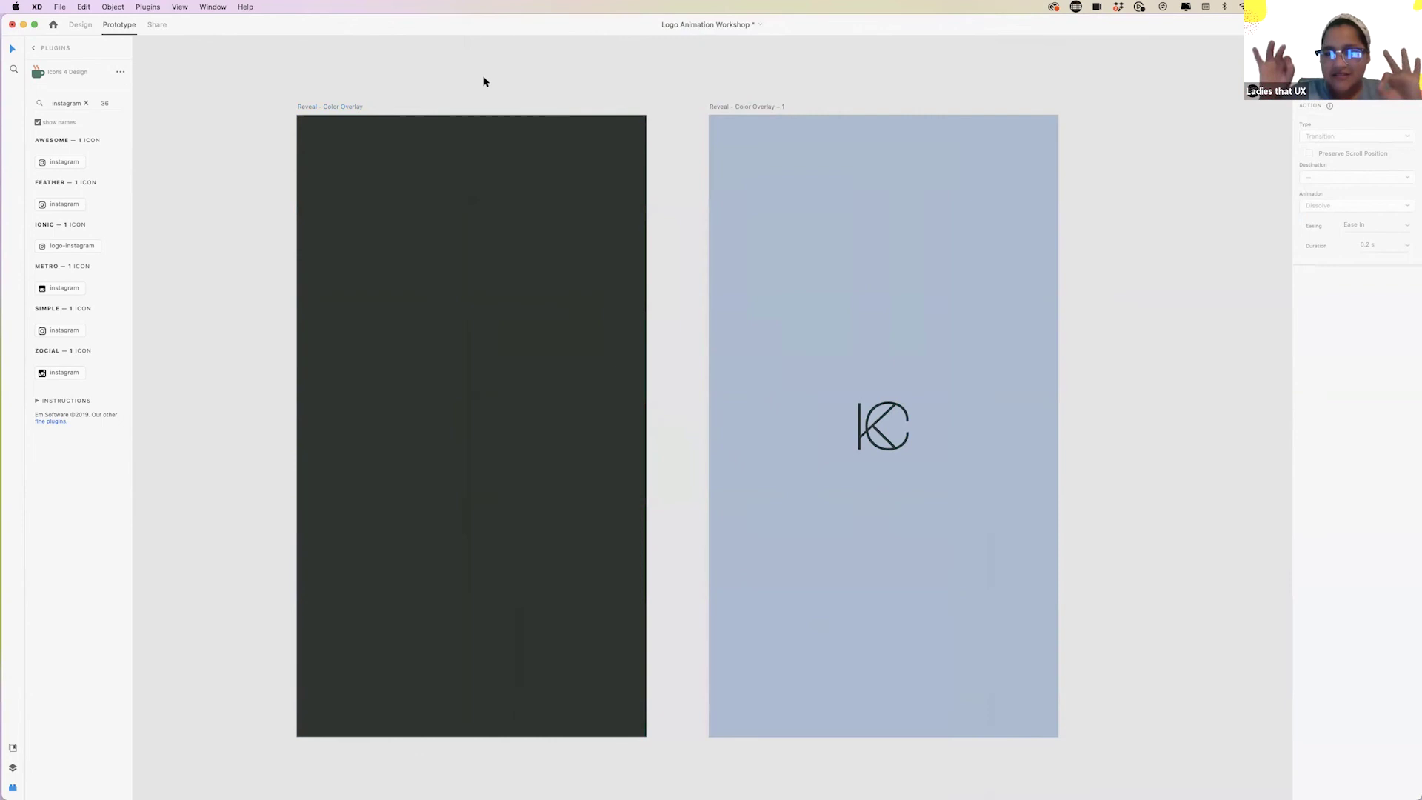
{"action": "scroll", "coordinate": [483, 81], "scroll_direction": "down", "scroll_amount": 1}
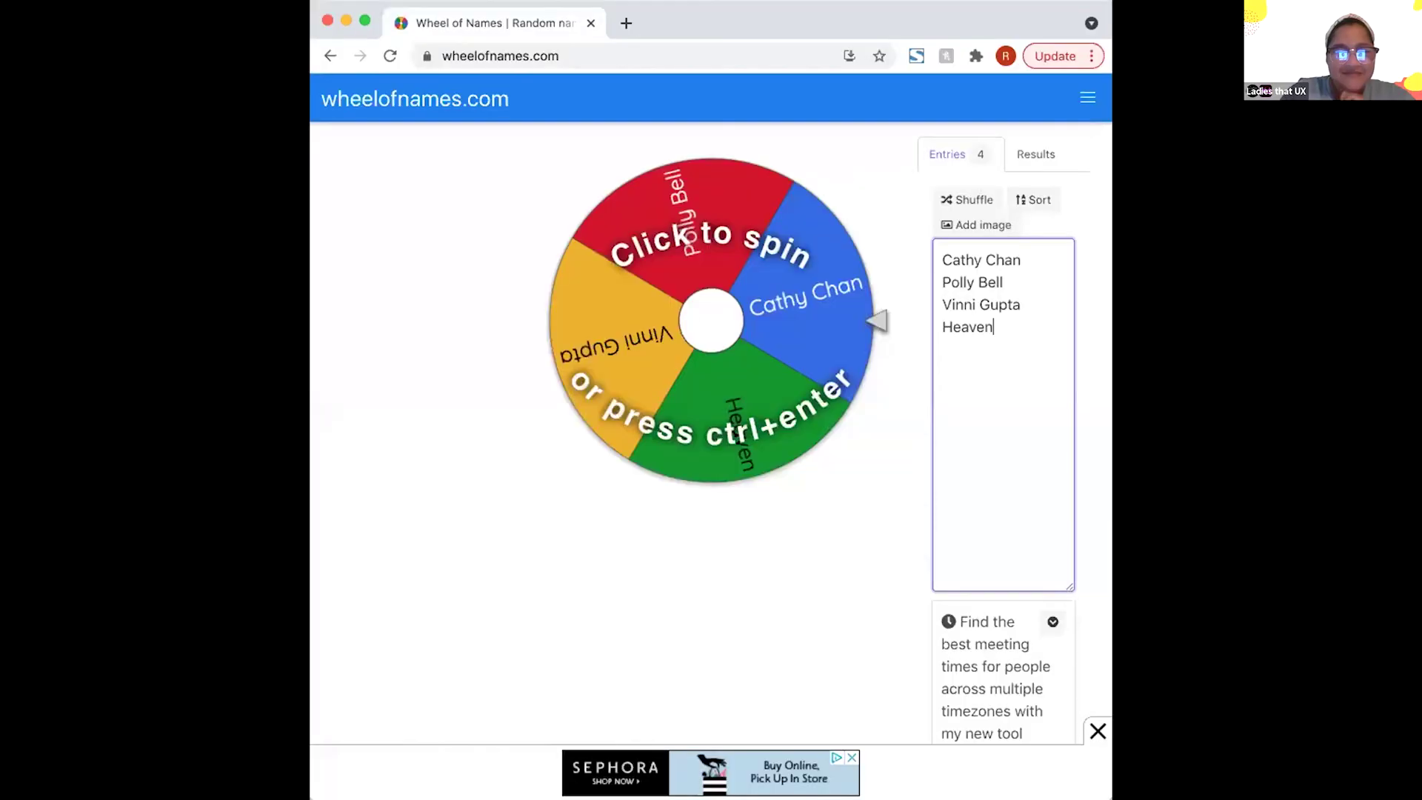
- Spin the wheel of four participant names to pick a random entry
{"action": "left_click", "coordinate": [703, 319]}
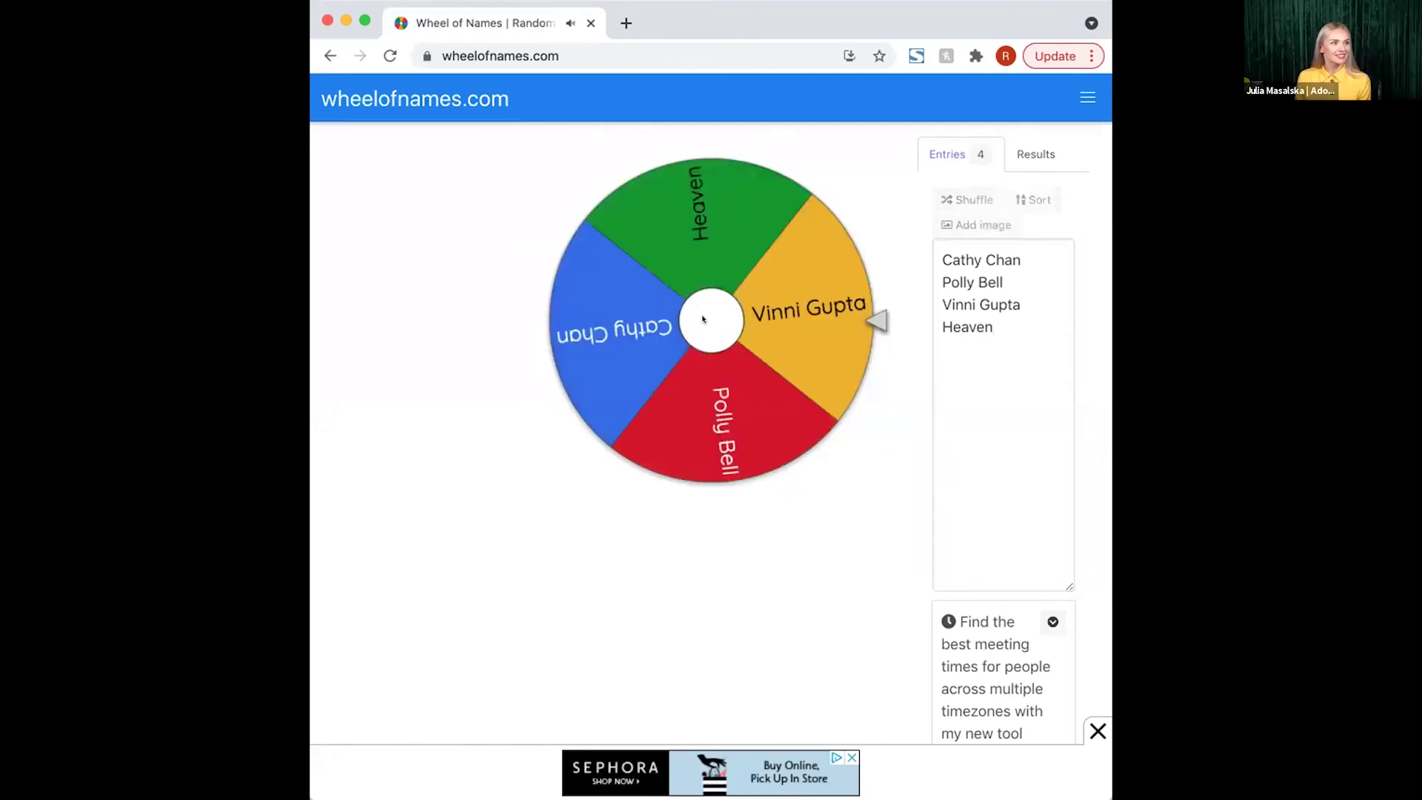